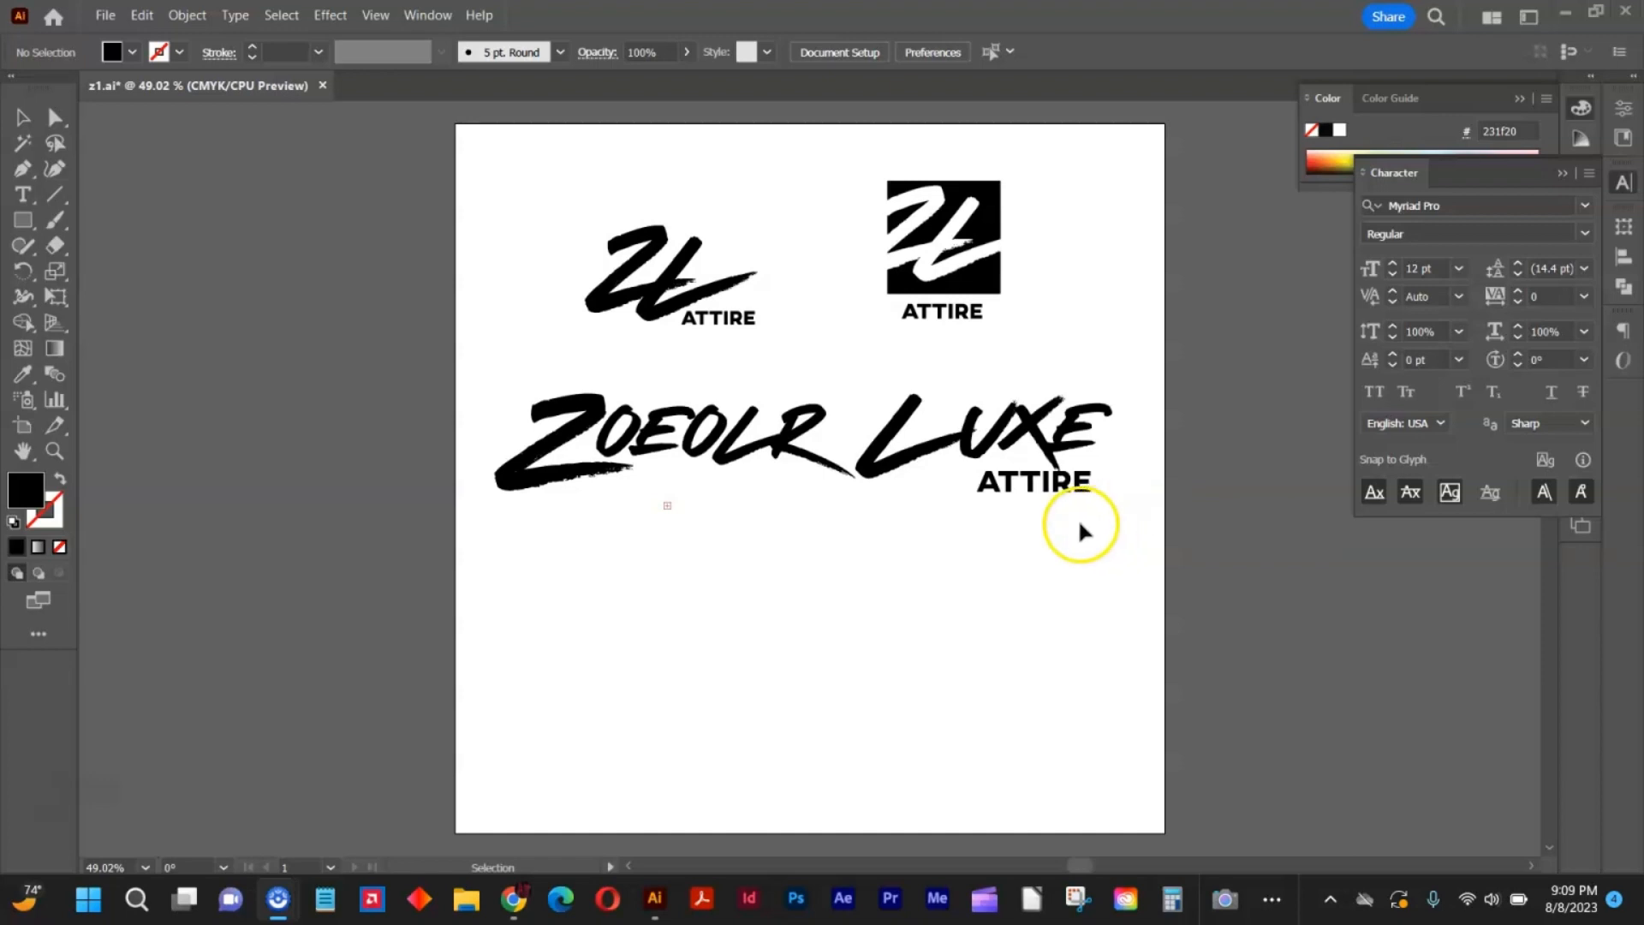
Duplicate the ZOEOLR LUXE ATTIRE logo below the original and fill the copy's Z and L with pink ff2966.
left_click_drag(1127, 514, 589, 631)
key("a")
left_click(550, 577)
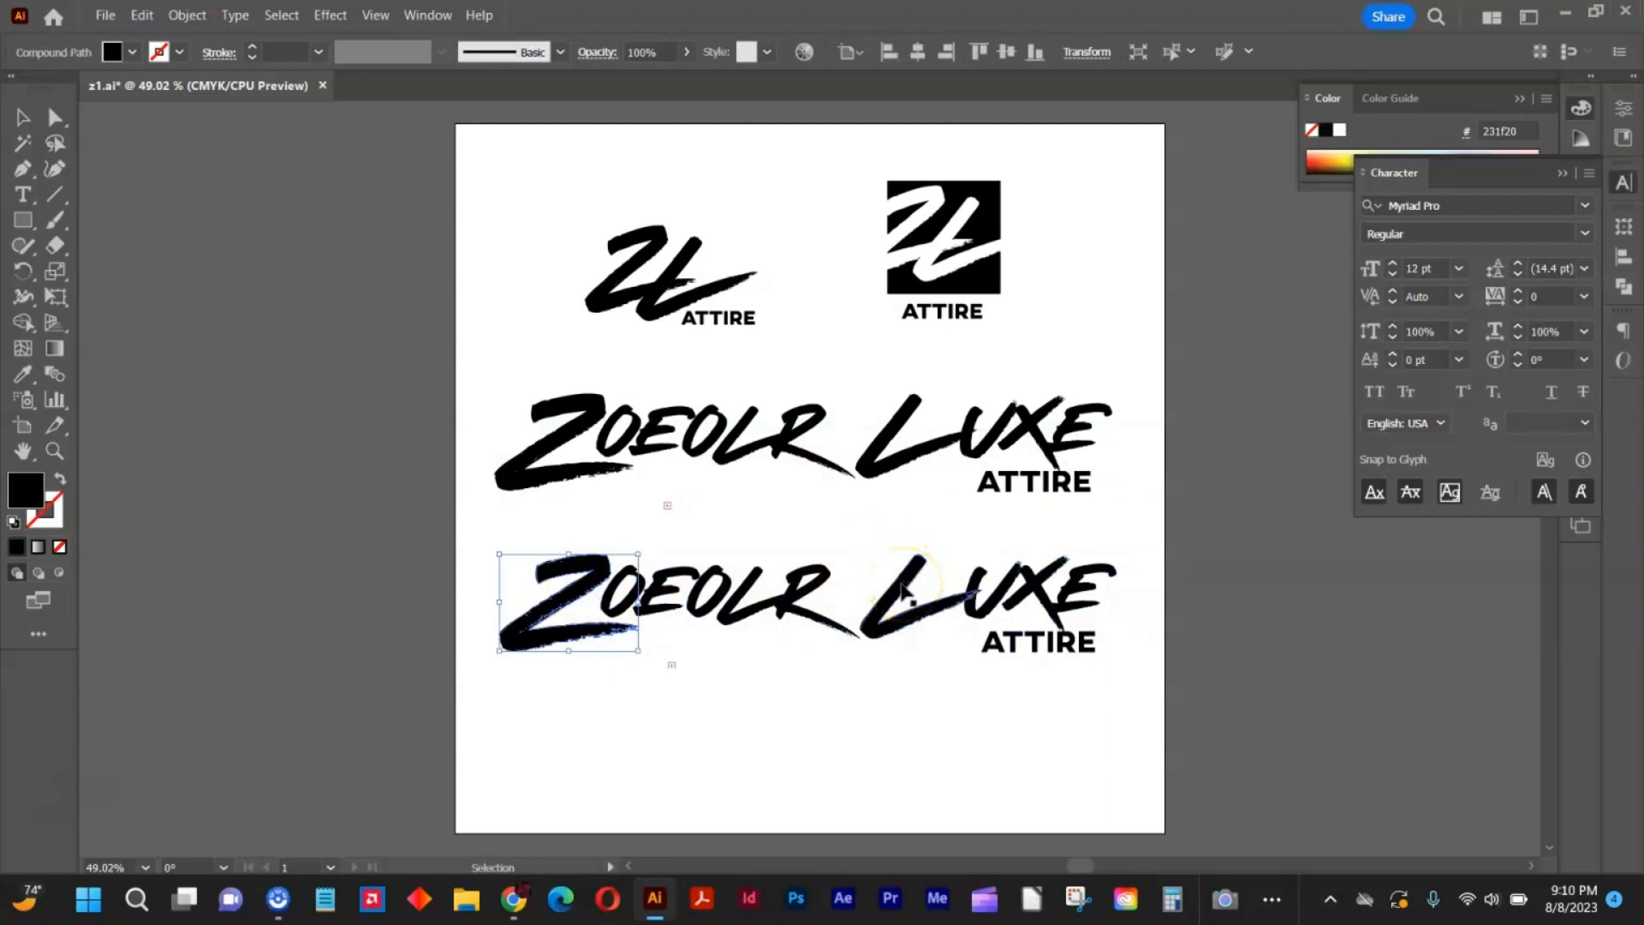
left_click(902, 585, "shift")
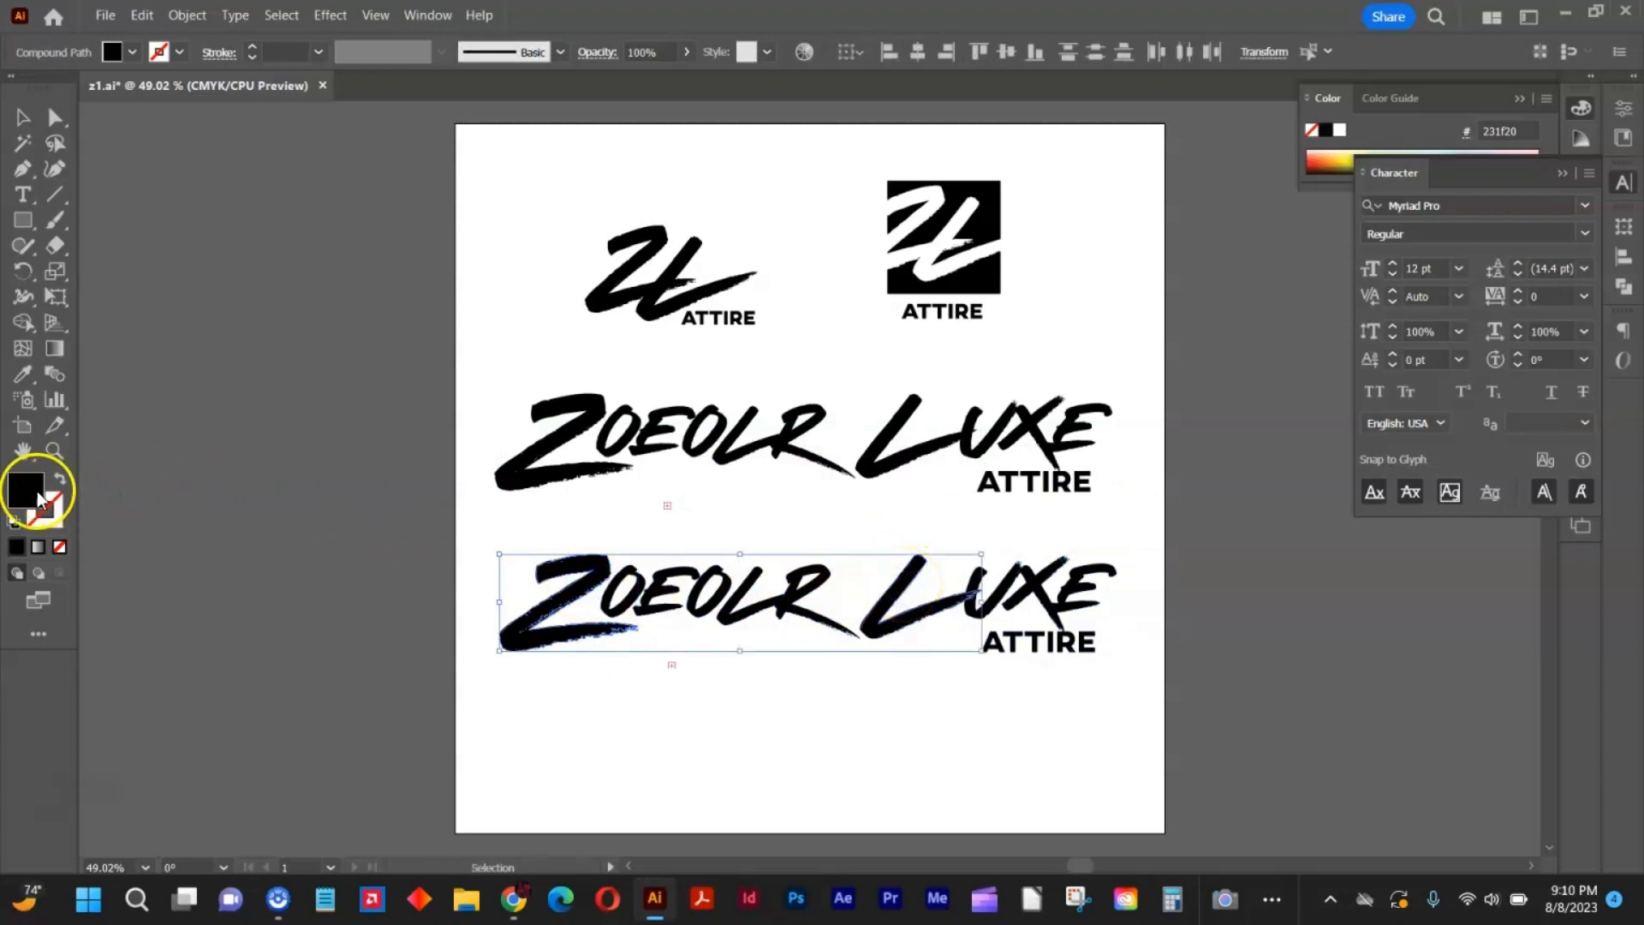
double_click(26, 492)
left_click_drag(1139, 452, 1216, 418)
left_click(1461, 428)
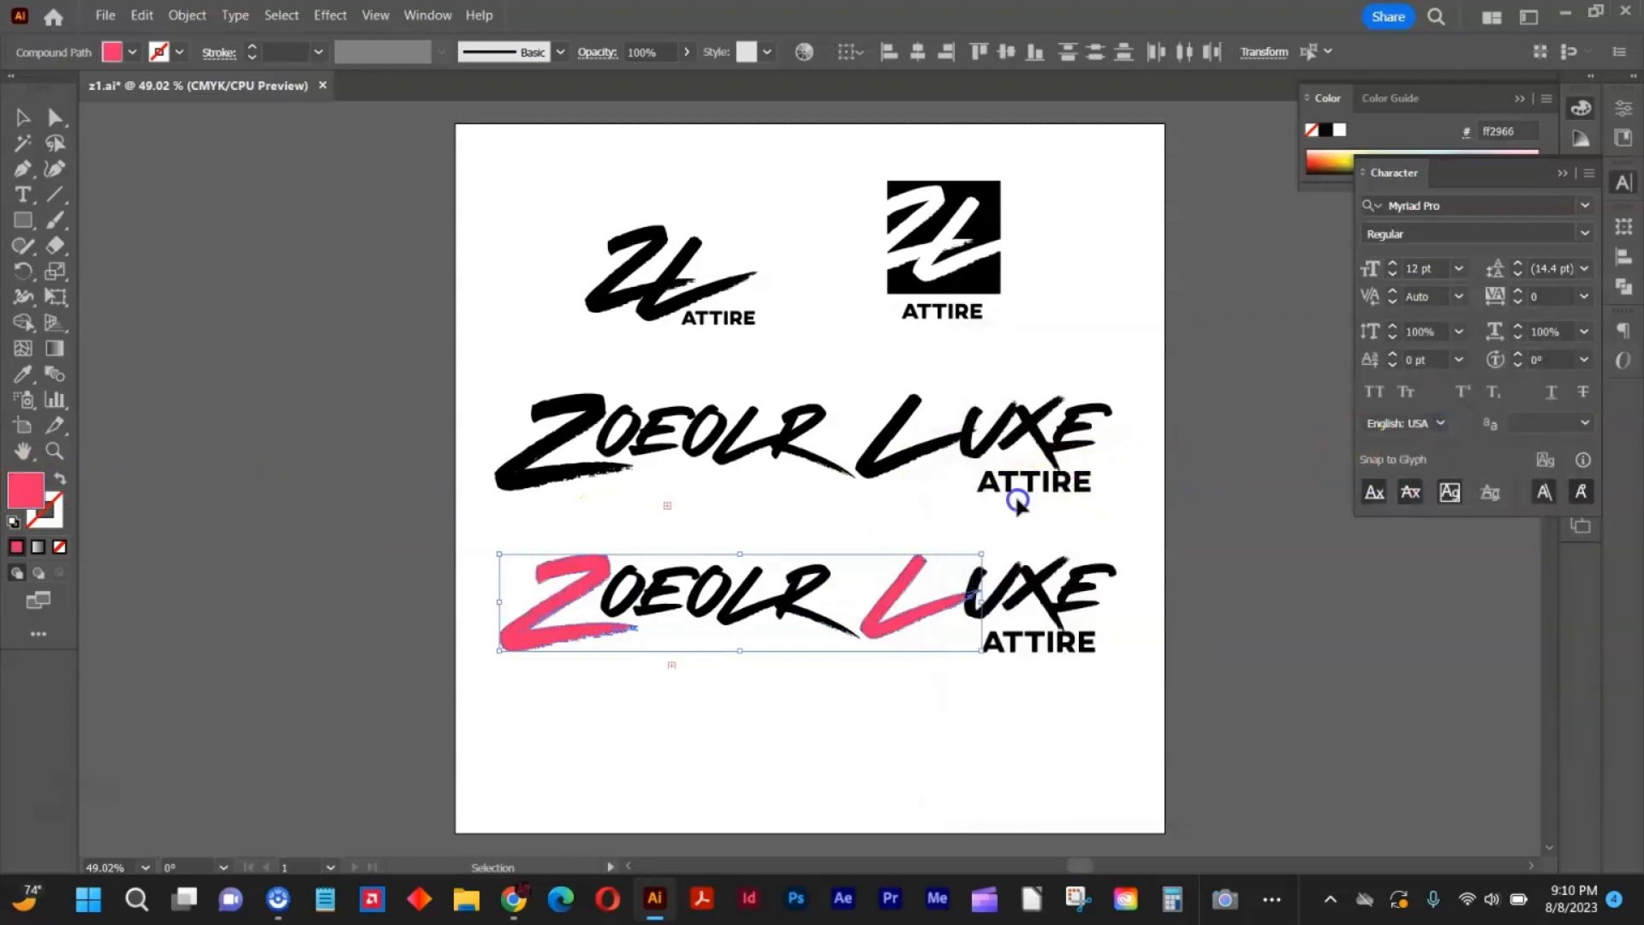
Bring the pink L in the logo copy to the front of the stacking order.
left_click(1017, 502)
left_click(918, 615)
right_click(918, 613)
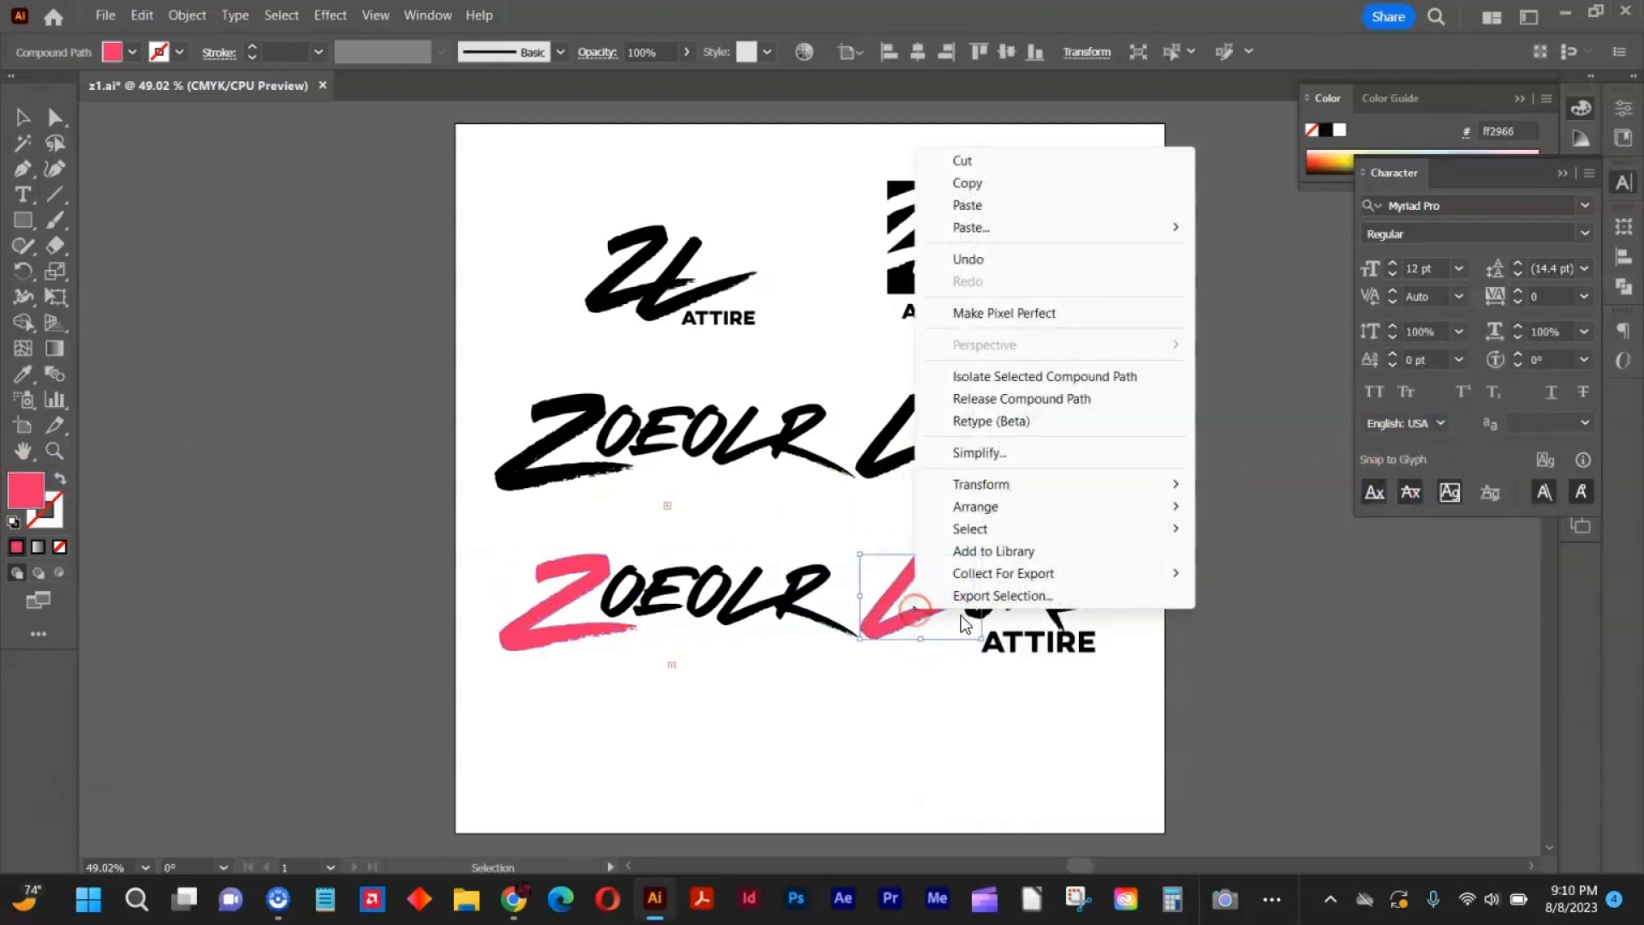
mouse_move(1070, 507)
left_click(1206, 512)
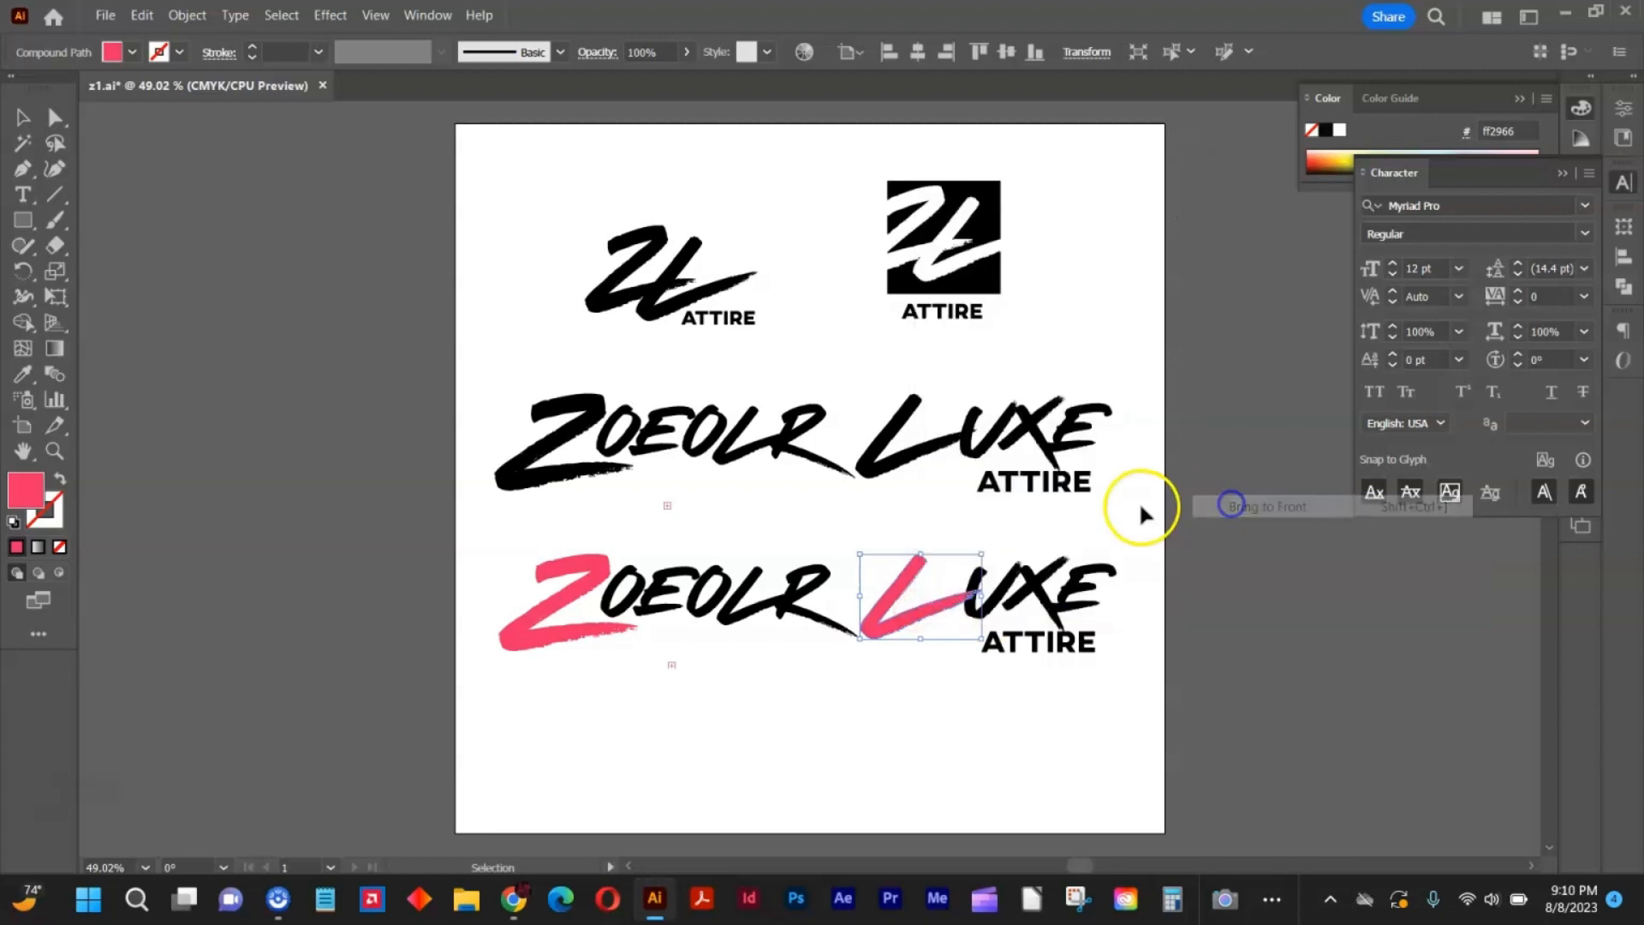
left_click(1137, 506)
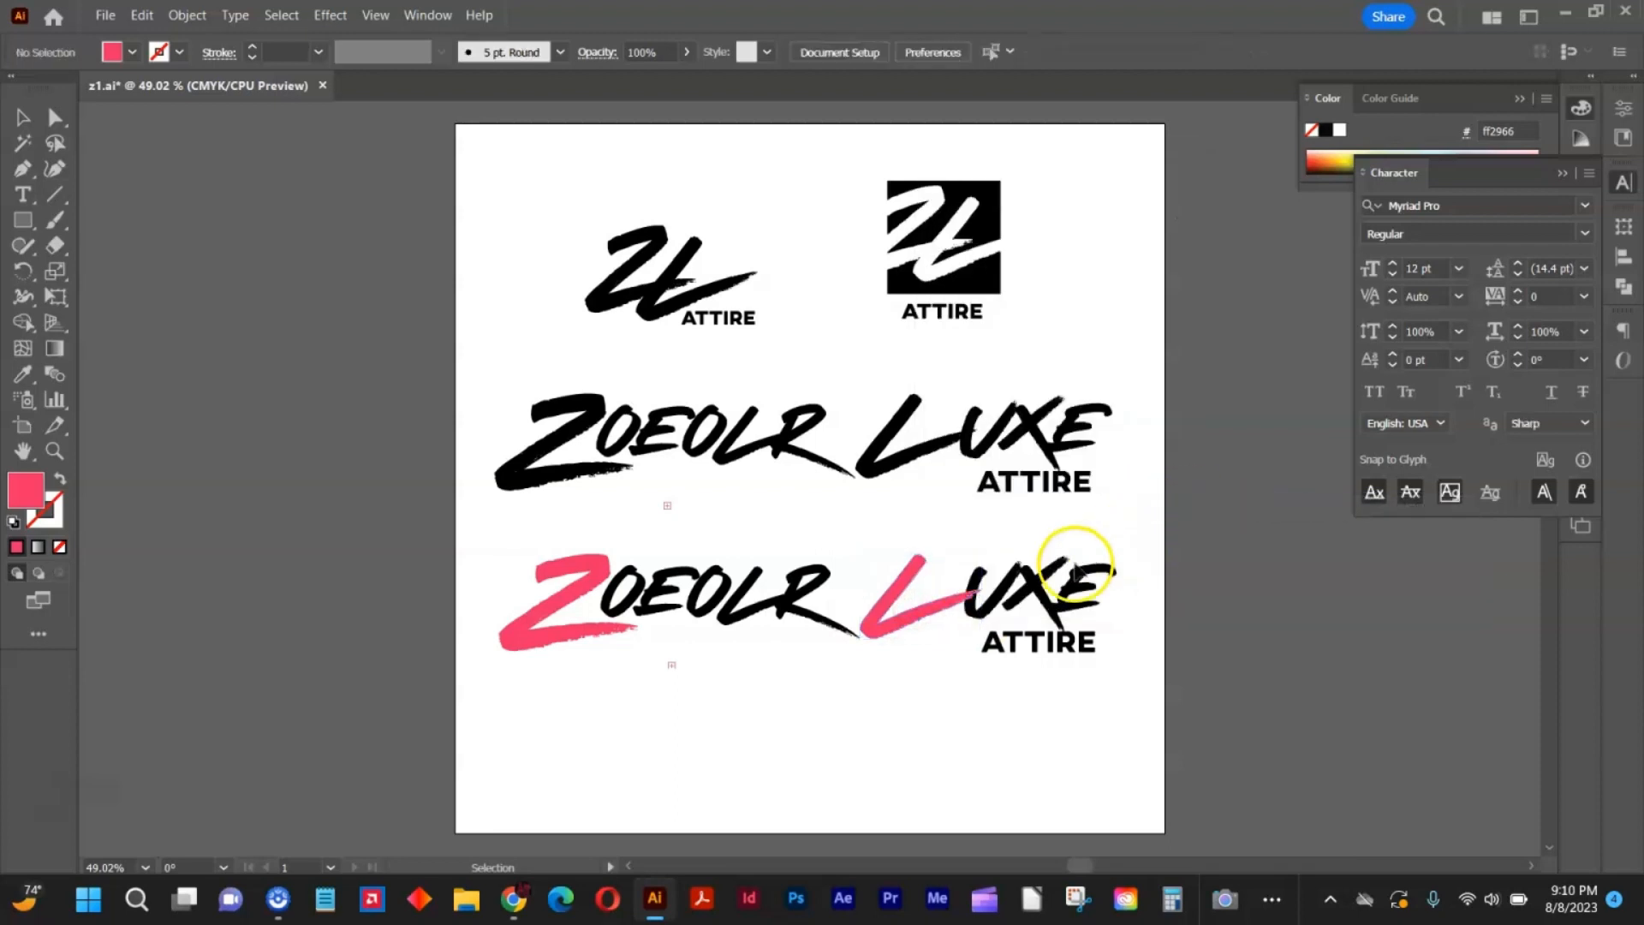
Recolour ATTIRE in the logo copy by sampling the pink of the Z with the Eyedropper.
left_click(1051, 642)
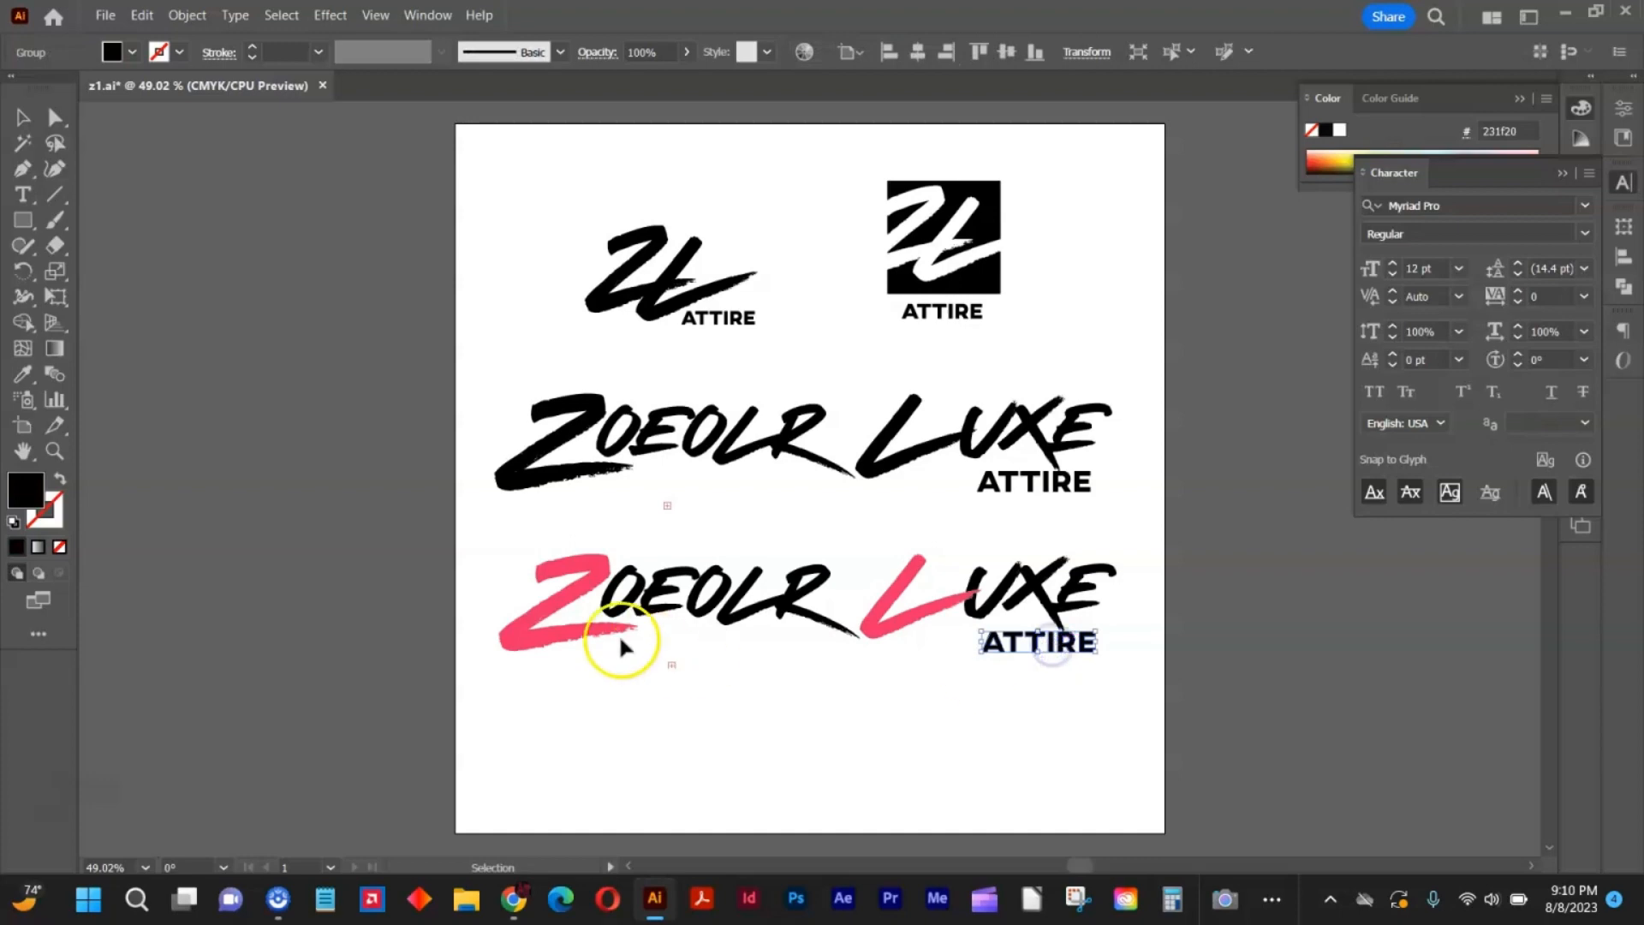
left_click(23, 373)
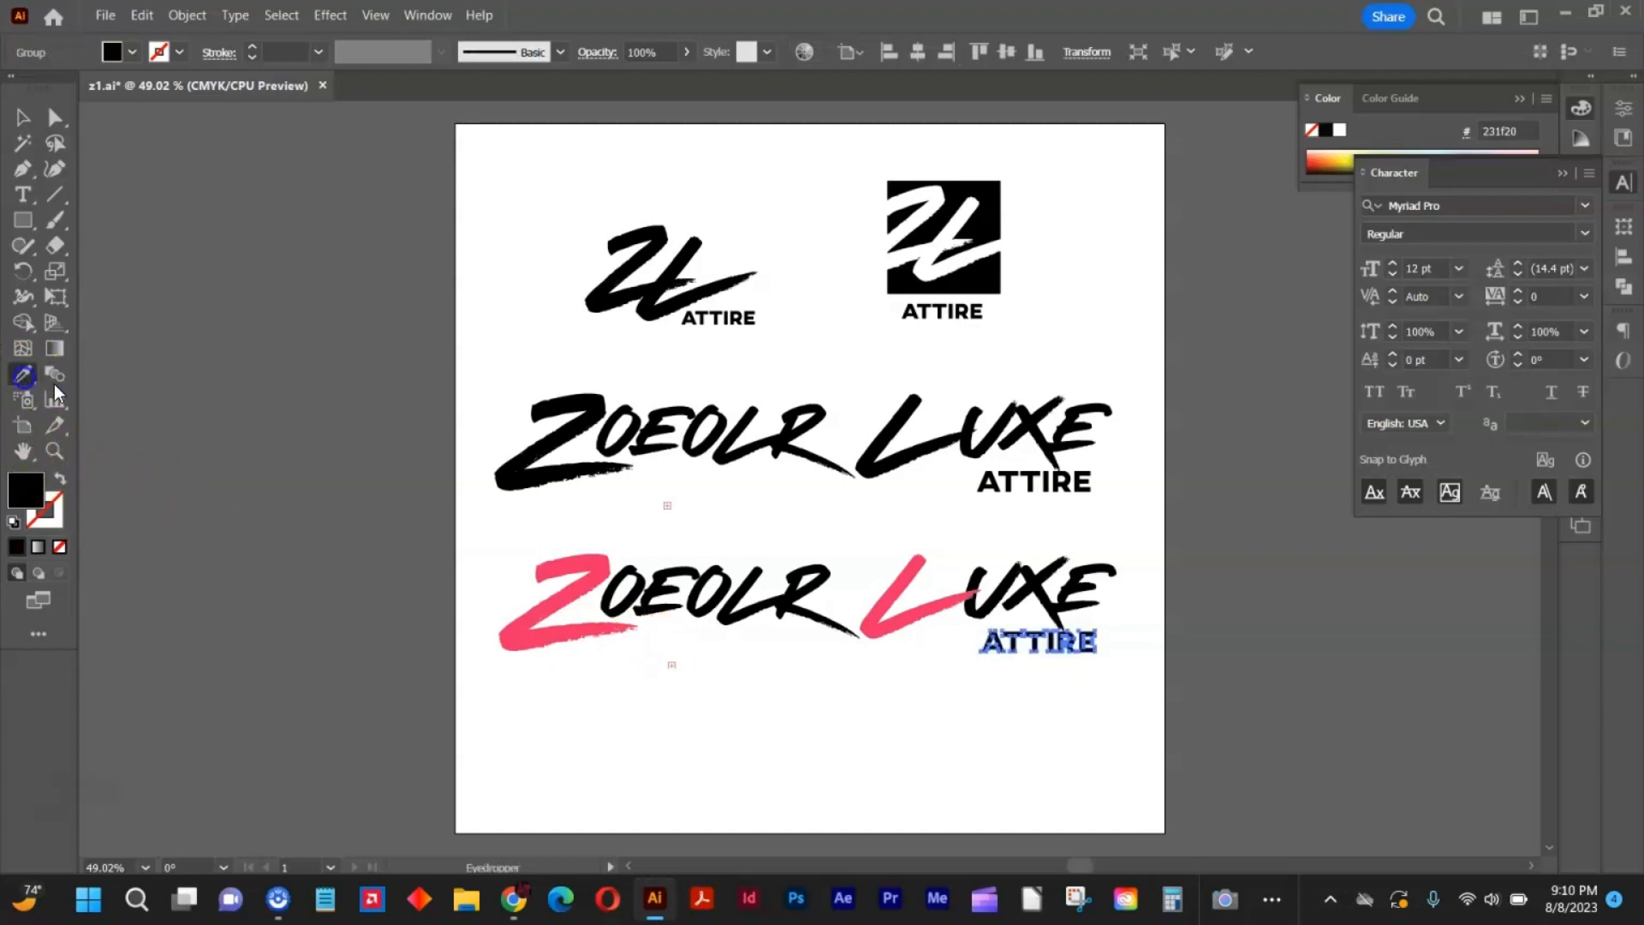
left_click(554, 567)
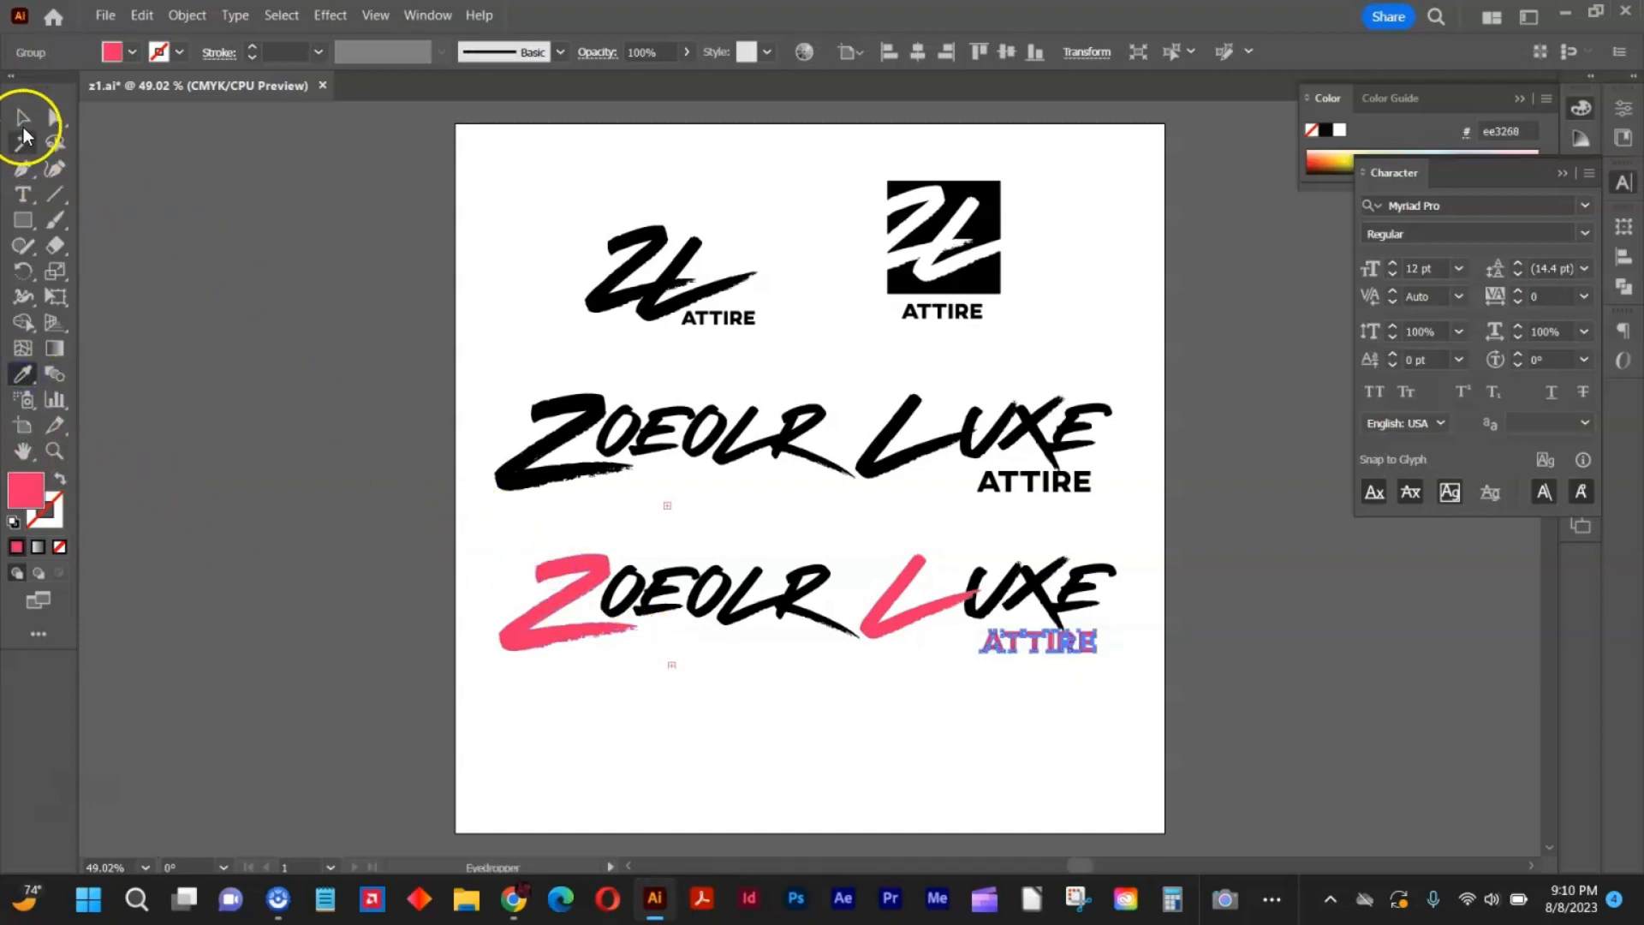
left_click(24, 124)
left_click(312, 230)
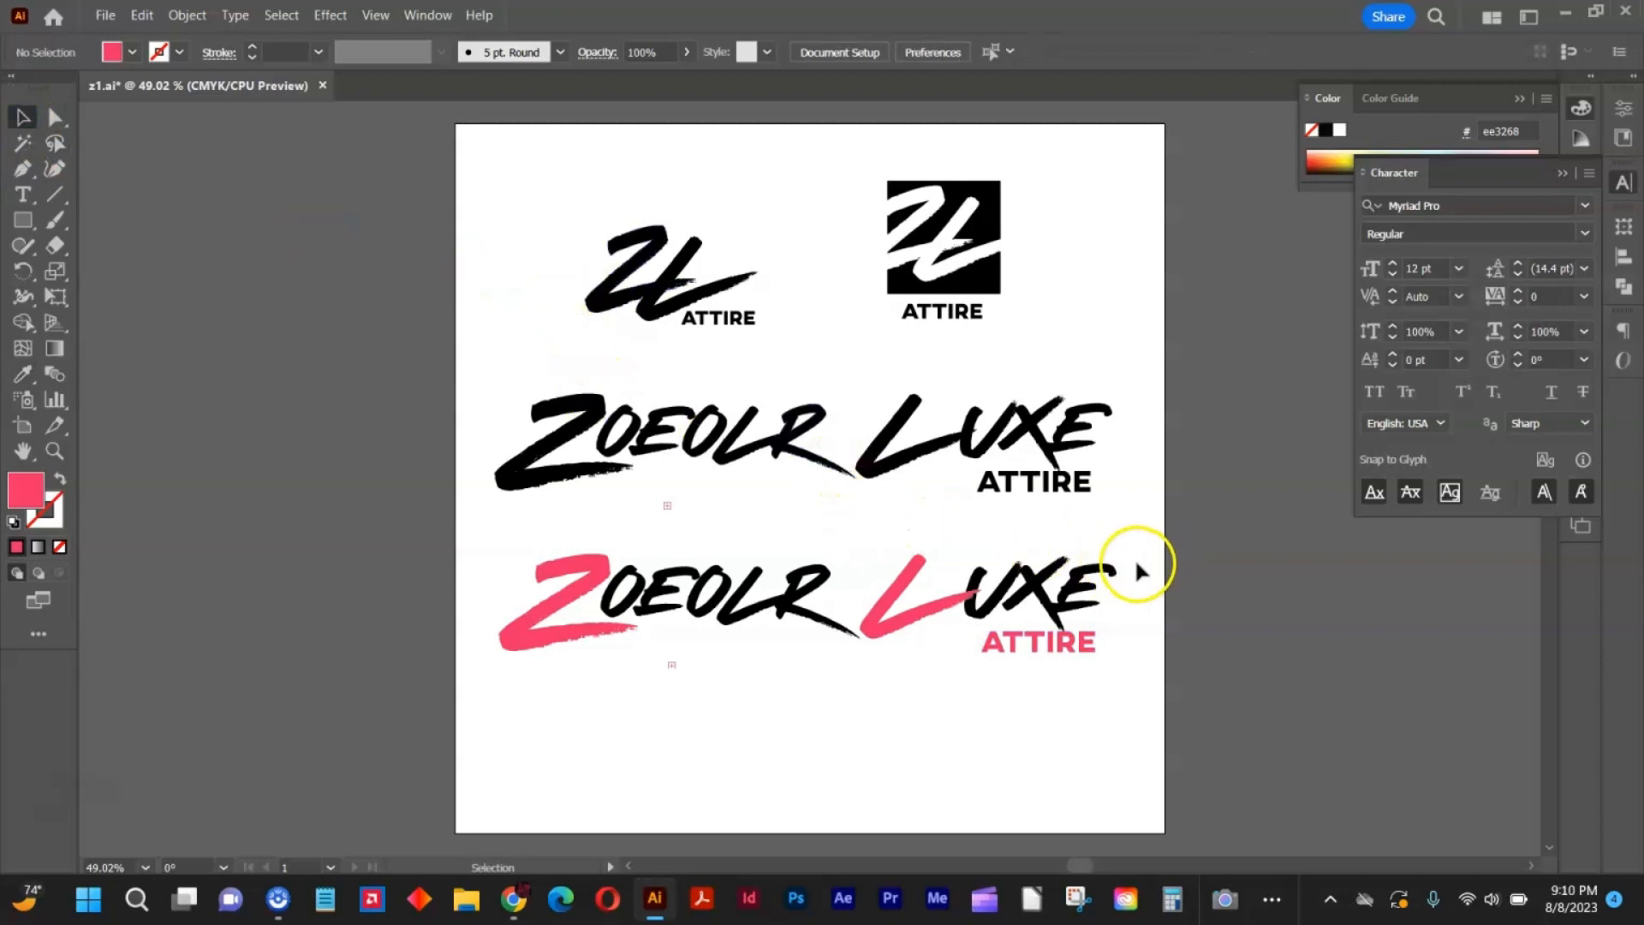
Draw a pink rectangle covering the whole logo copy and send it backward three times in the stacking order.
left_click(23, 220)
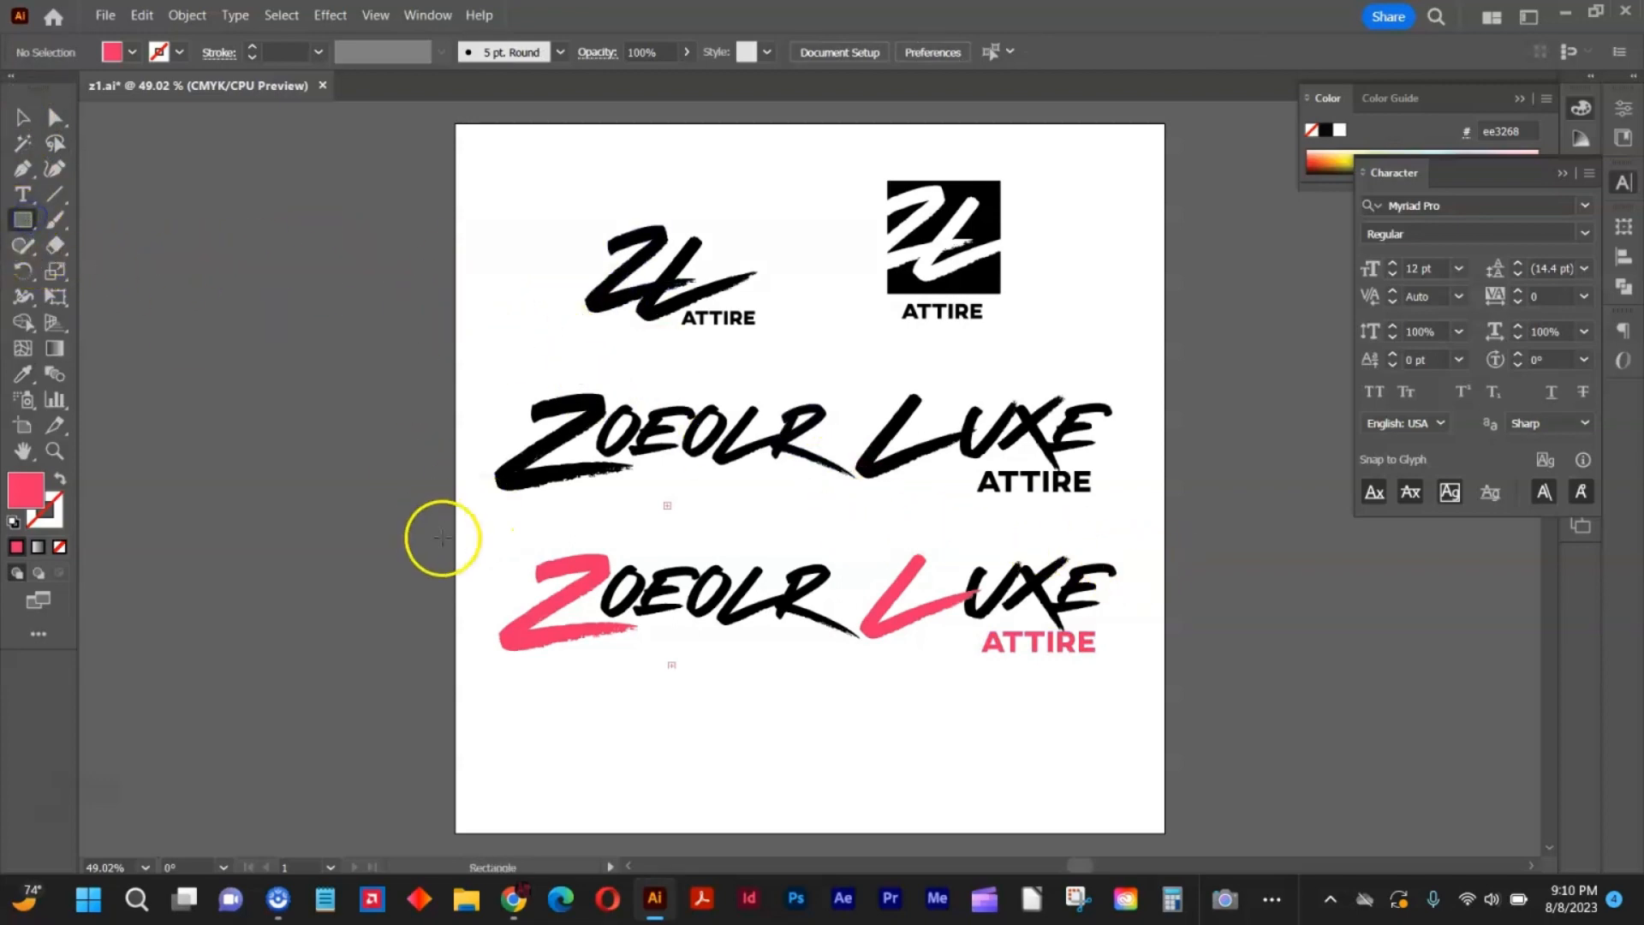
left_click_drag(465, 529, 1124, 697)
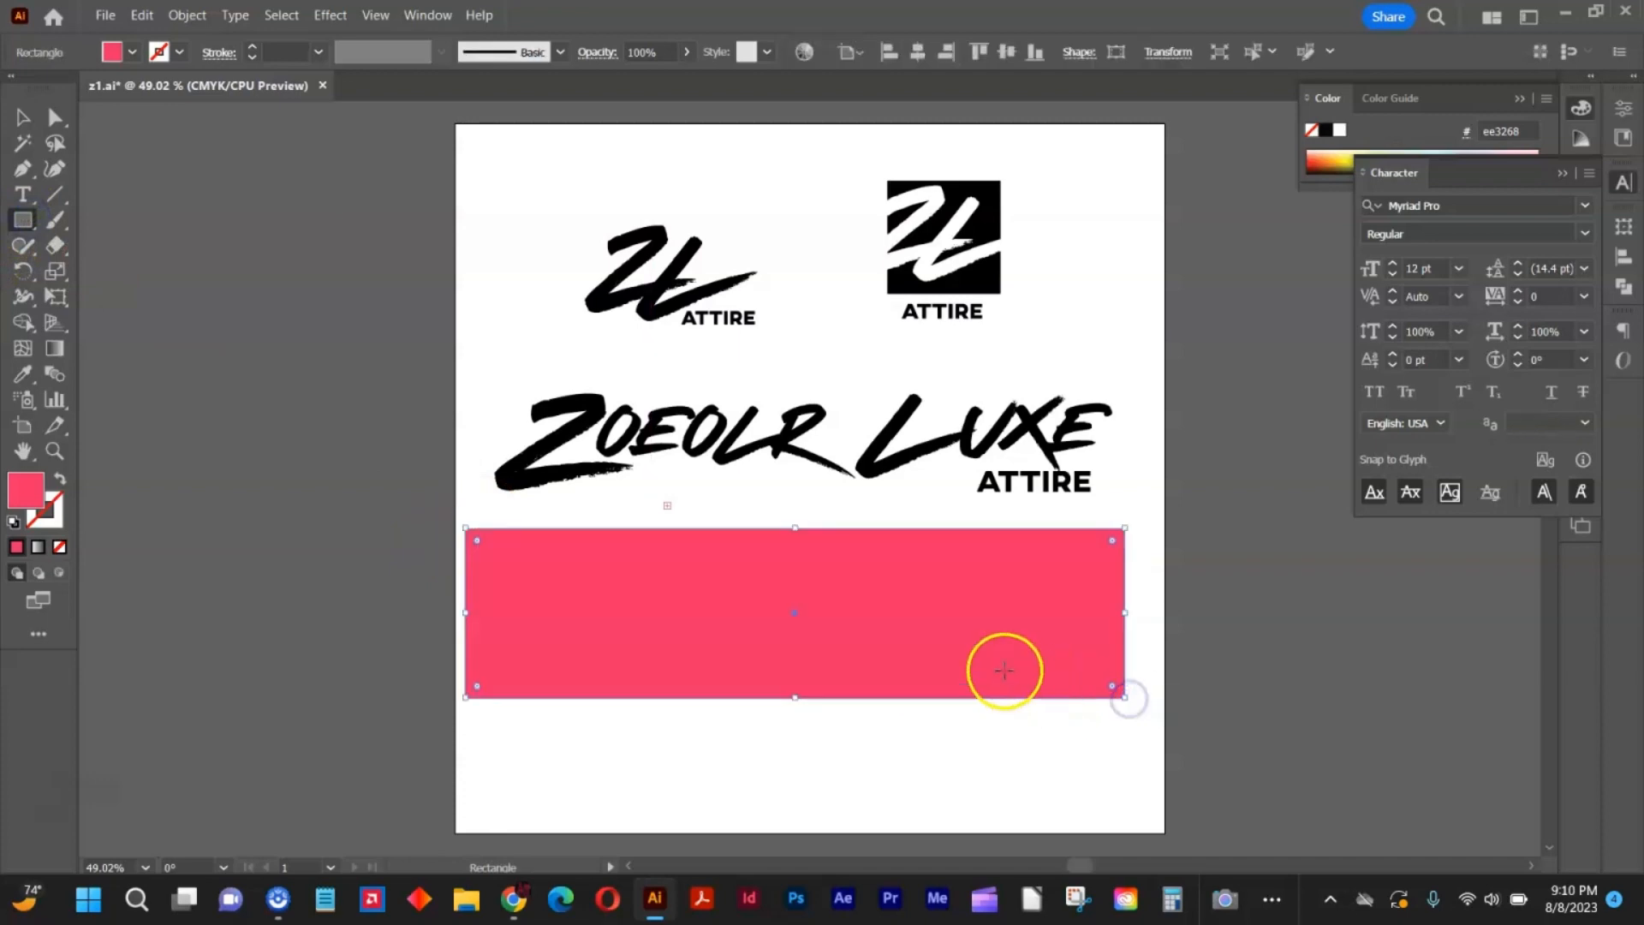
key("ctrl+[")
key("ctrl+[")
key("ctrl+[")
key("ctrl+[")
key("ctrl+[")
key("ctrl+[")
key("ctrl+[")
key("ctrl+[")
key("ctrl+[")
key("ctrl+[")
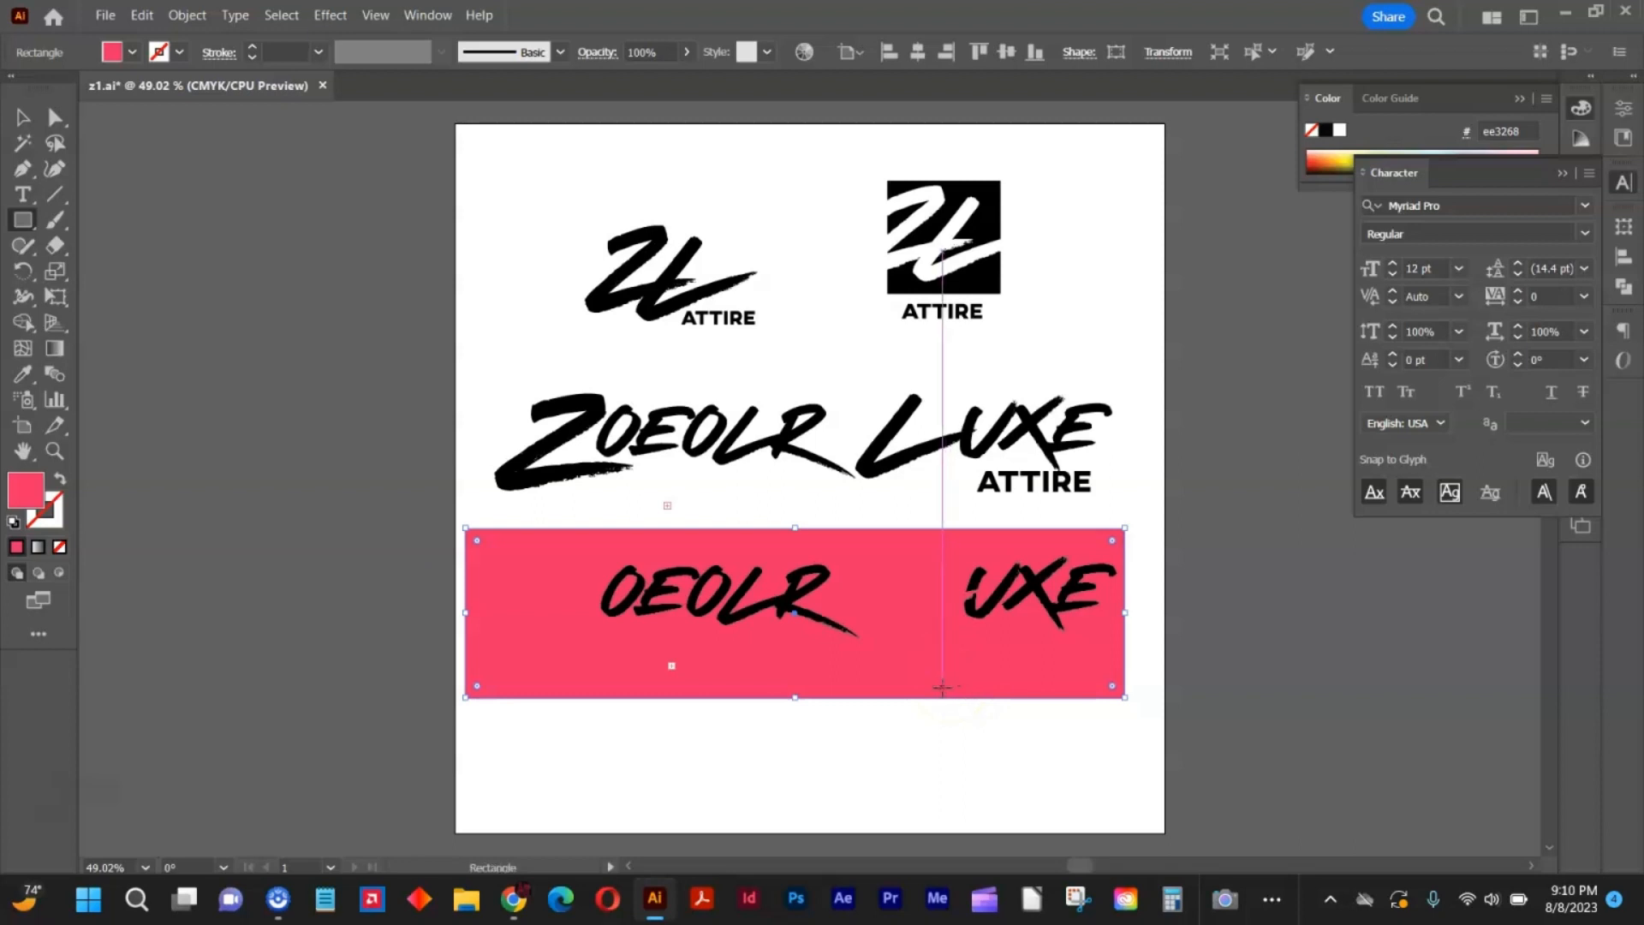
key("ctrl+shift+a")
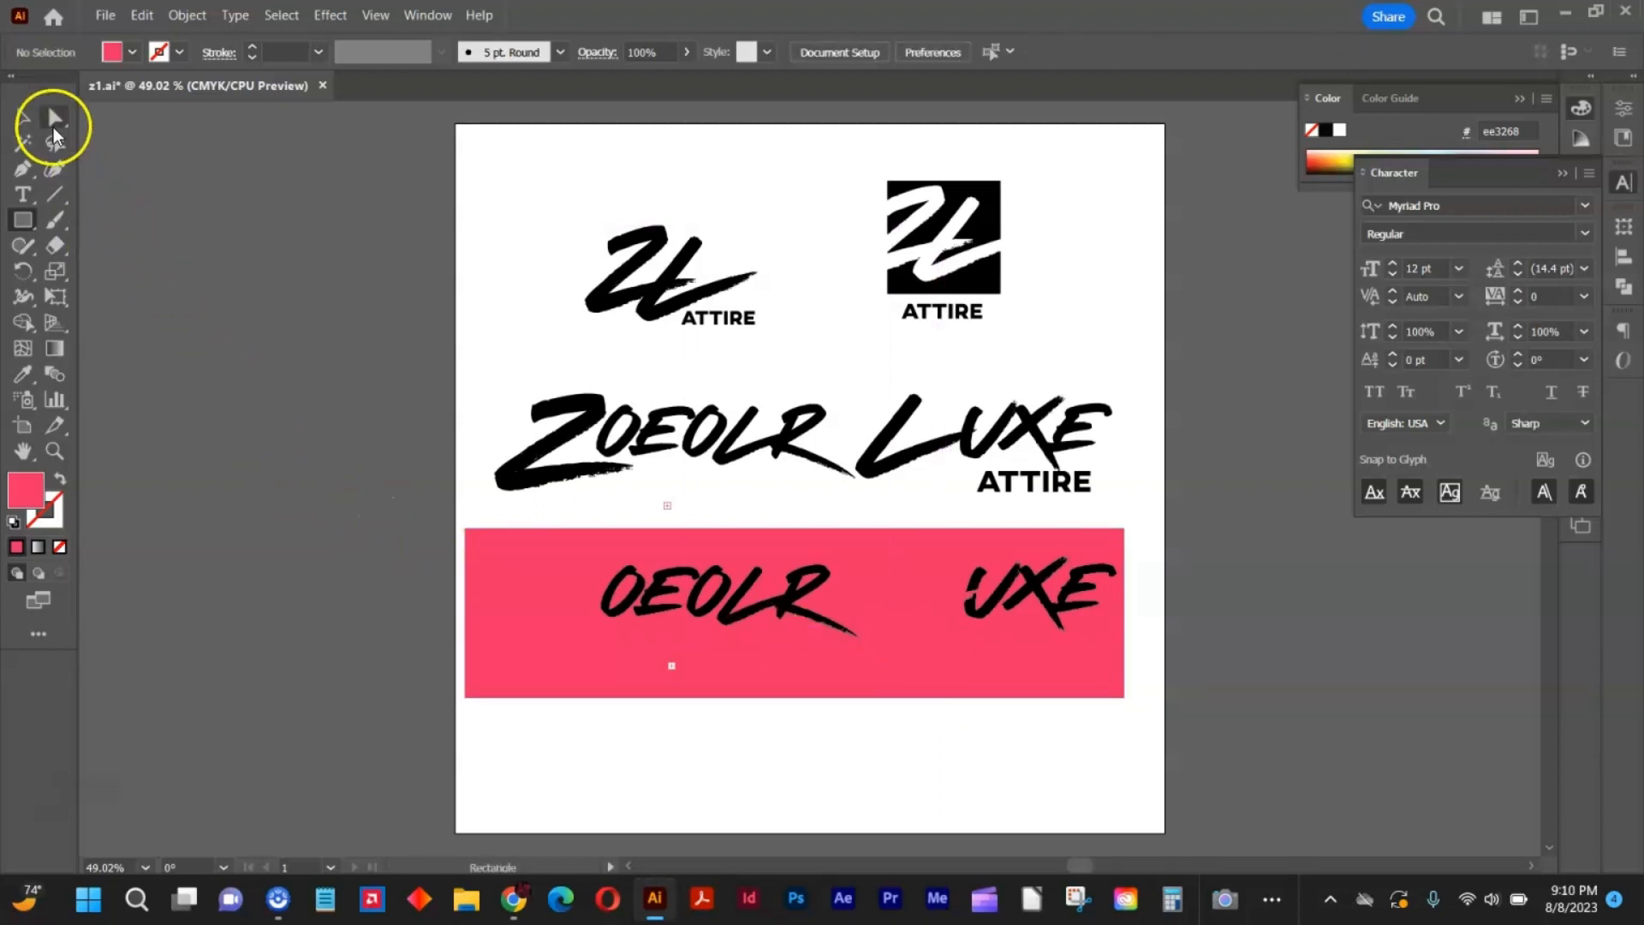
Give the Z and L on the pink rectangle a white fill with no stroke.
left_click(23, 118)
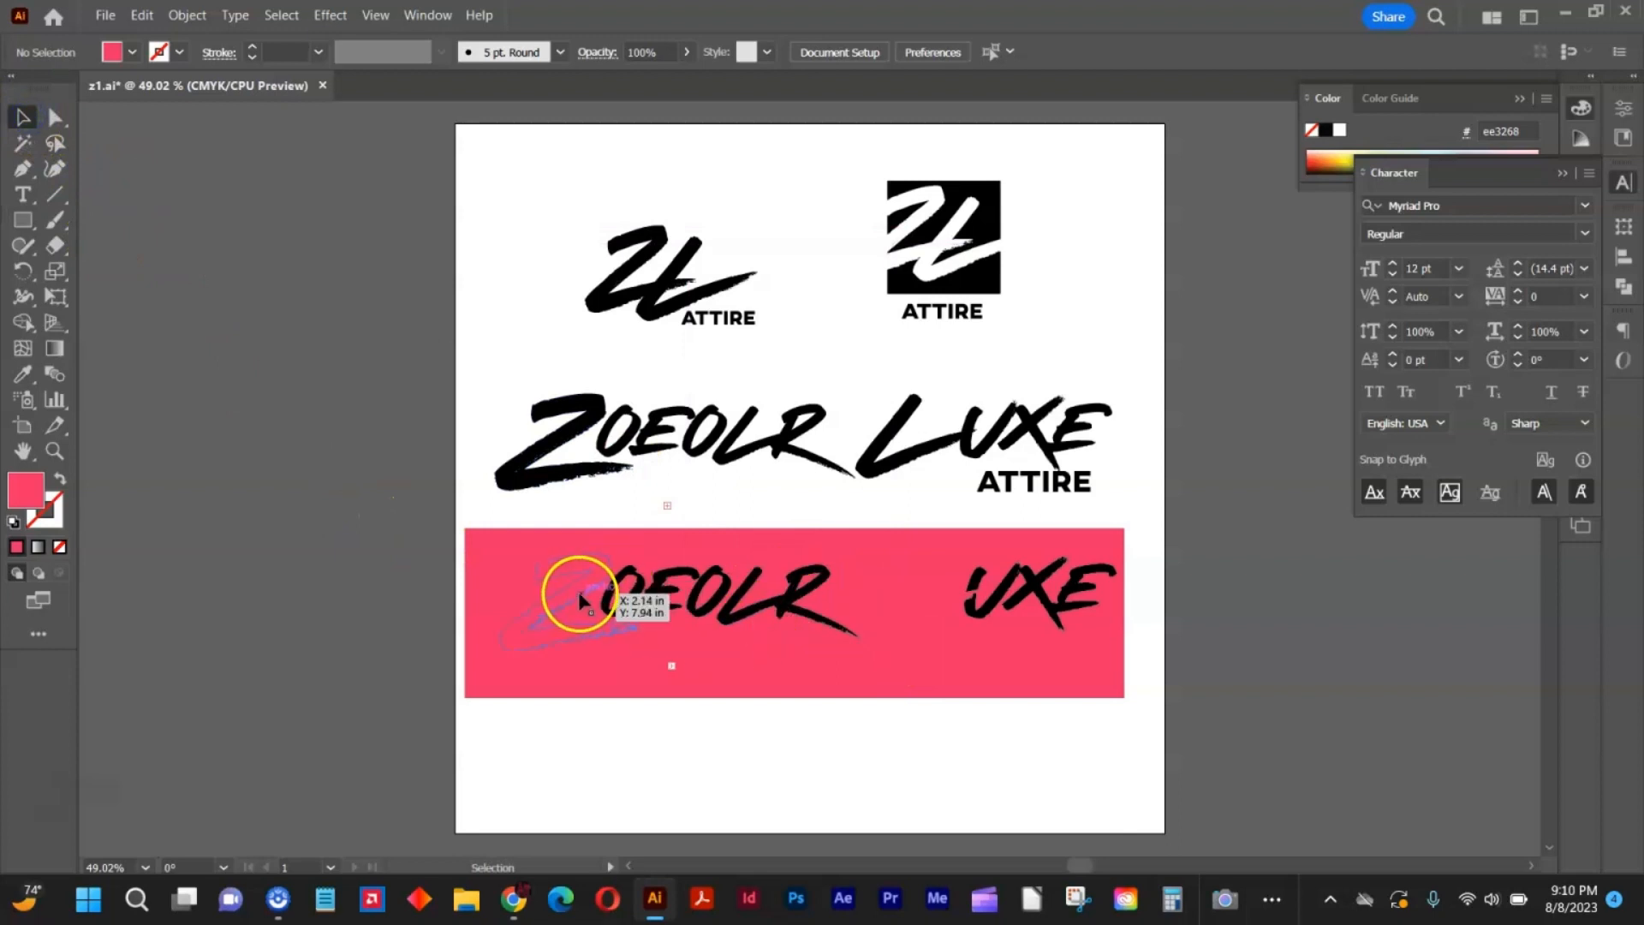
left_click(579, 587)
left_click(936, 614, "shift")
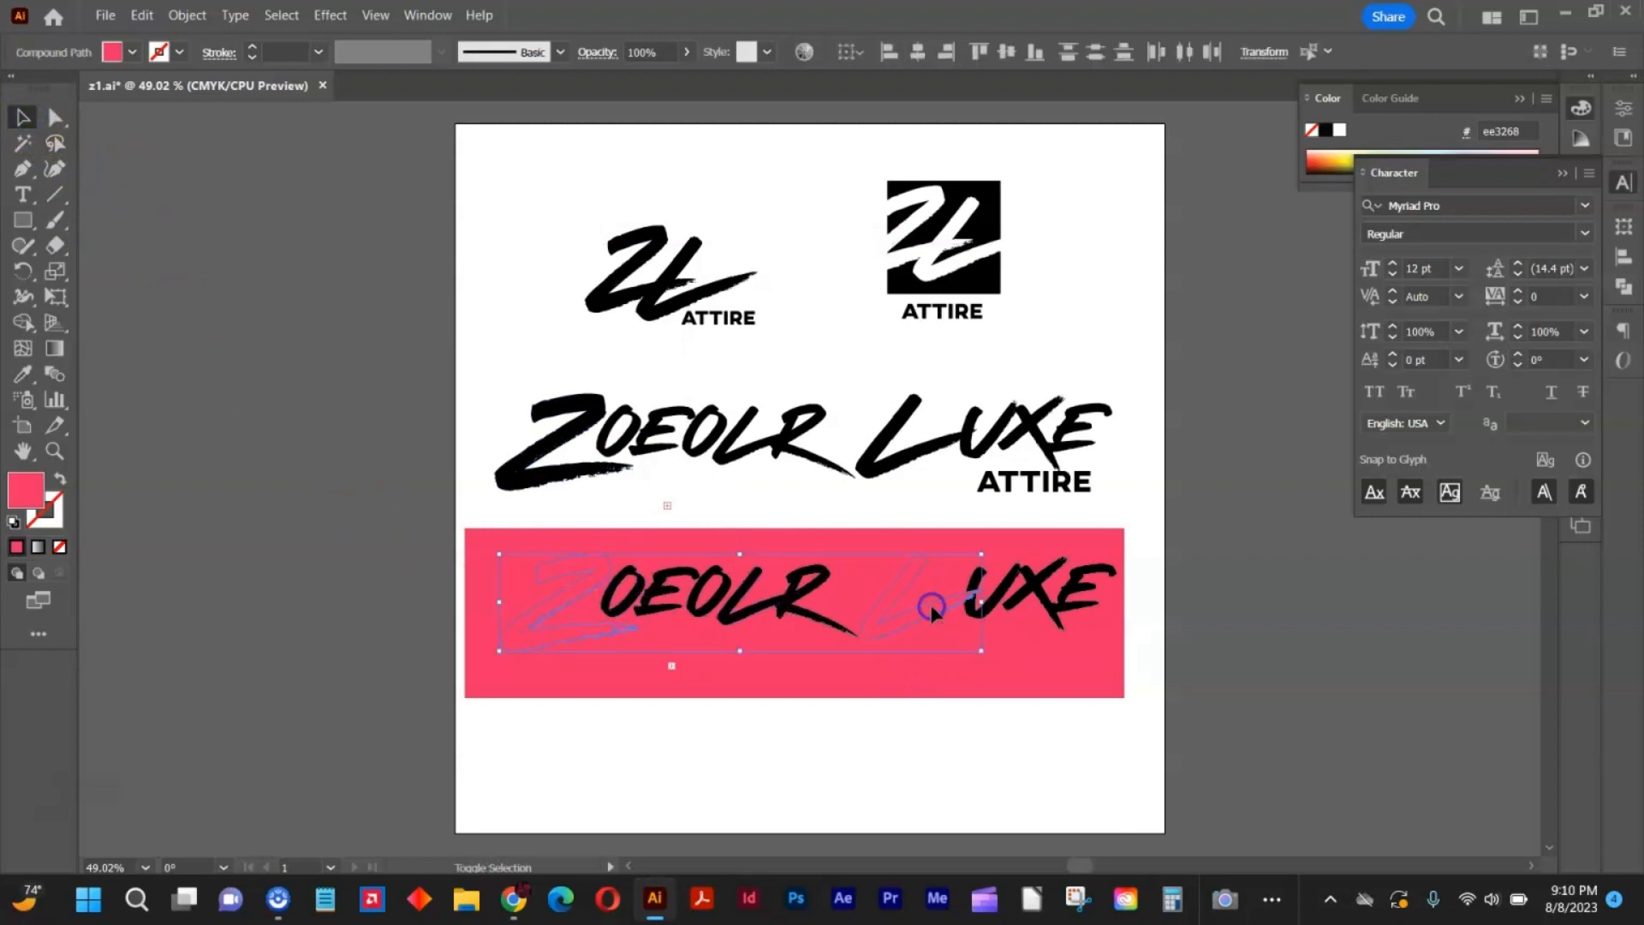
left_click(14, 522)
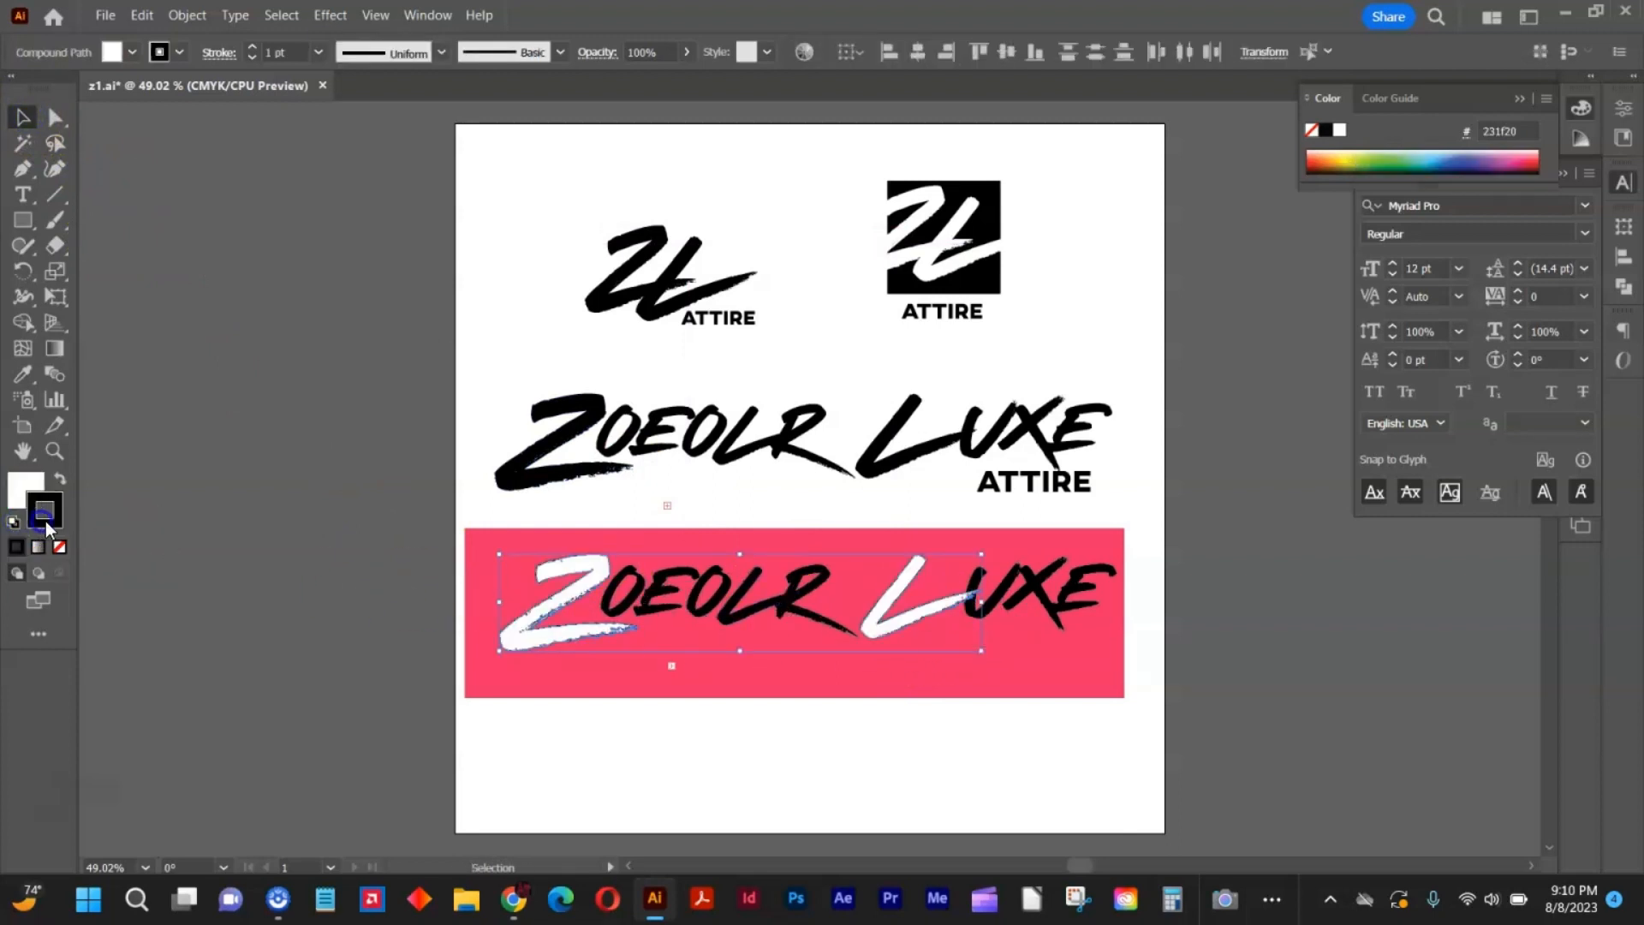
left_click(59, 546)
left_click(775, 744)
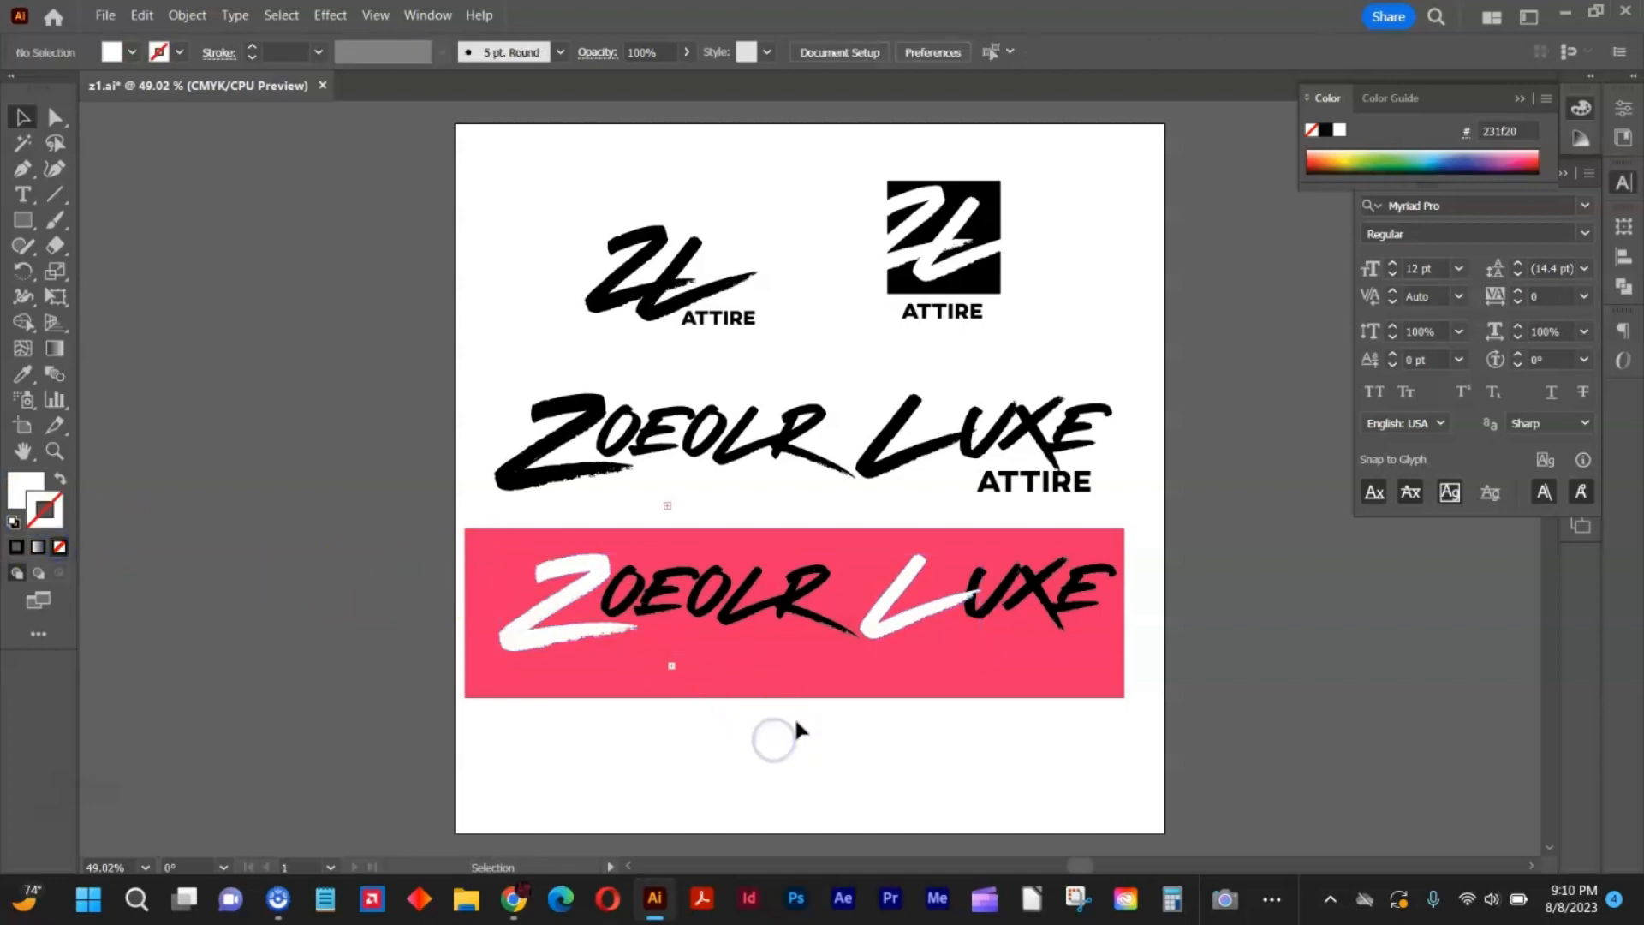
Give the OEOLR lettering on the pink rectangle a white fill with no stroke.
left_click(625, 614)
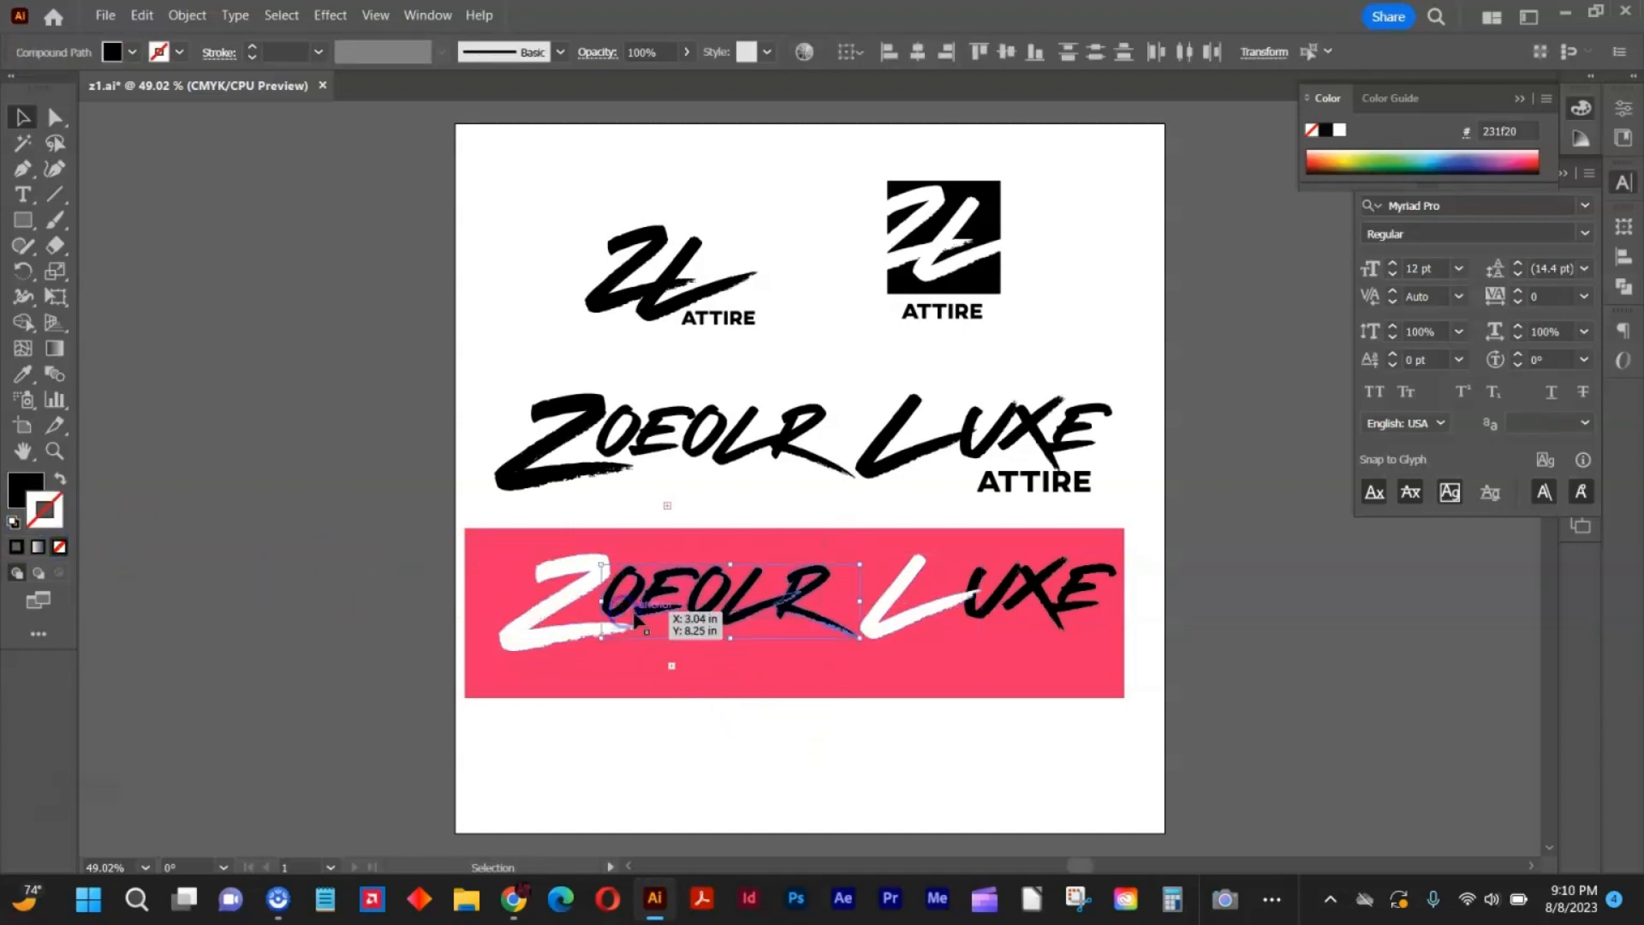
left_click(14, 522)
left_click(59, 547)
left_click(435, 502)
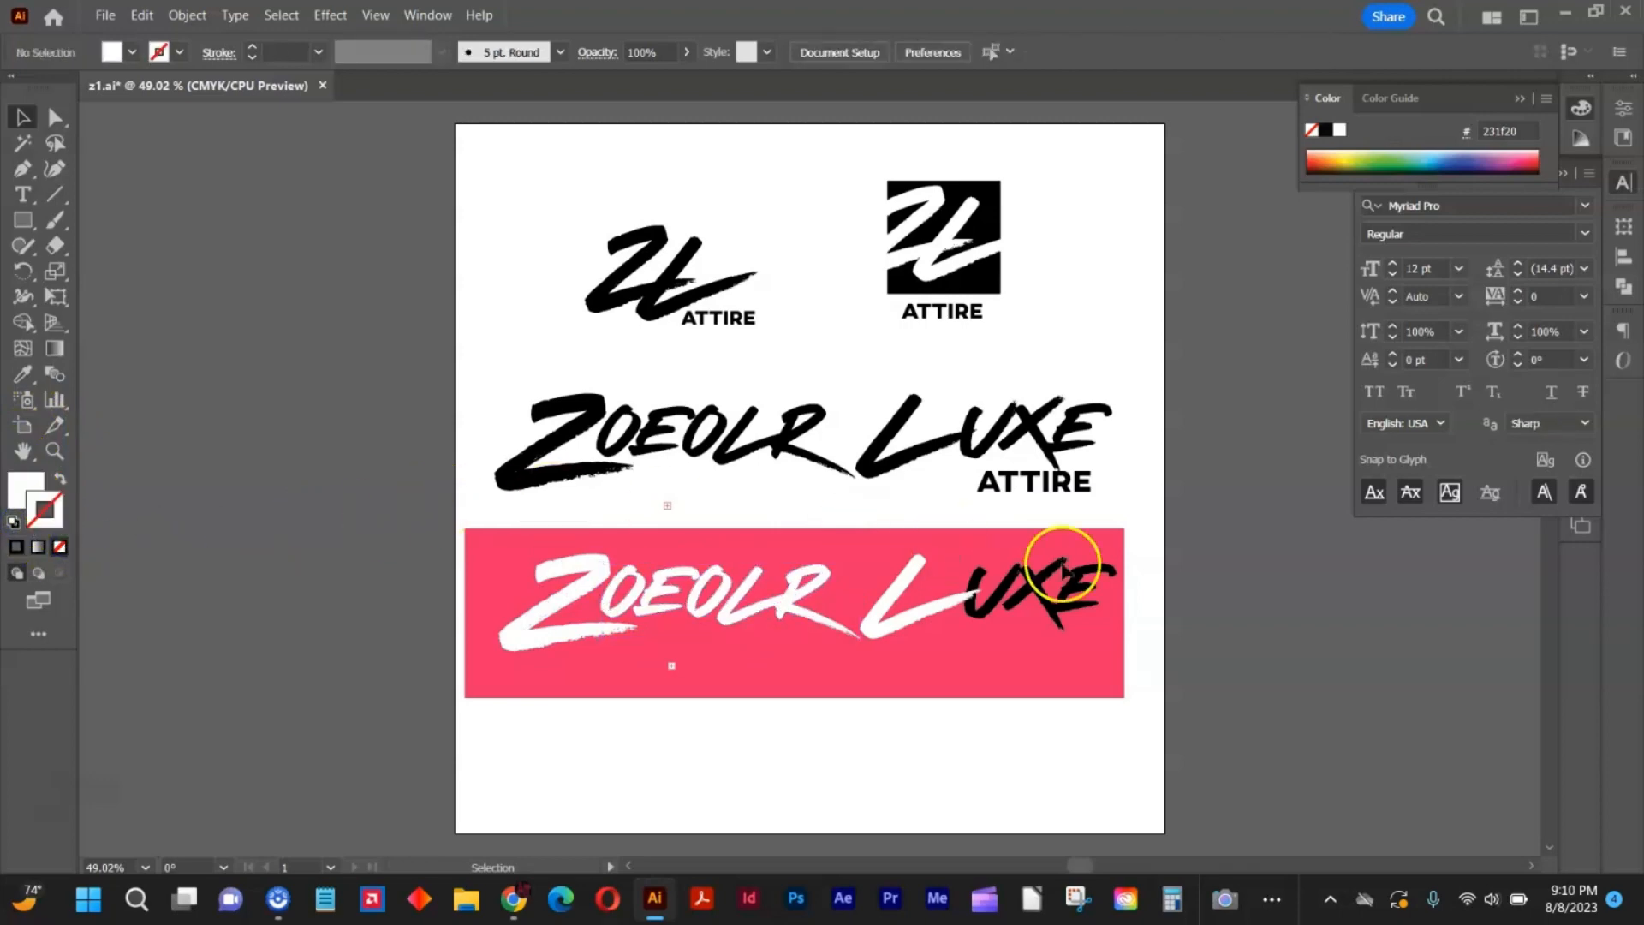
Give the UXE lettering and ATTIRE on the pink rectangle a white fill with no stroke.
left_click(1022, 625)
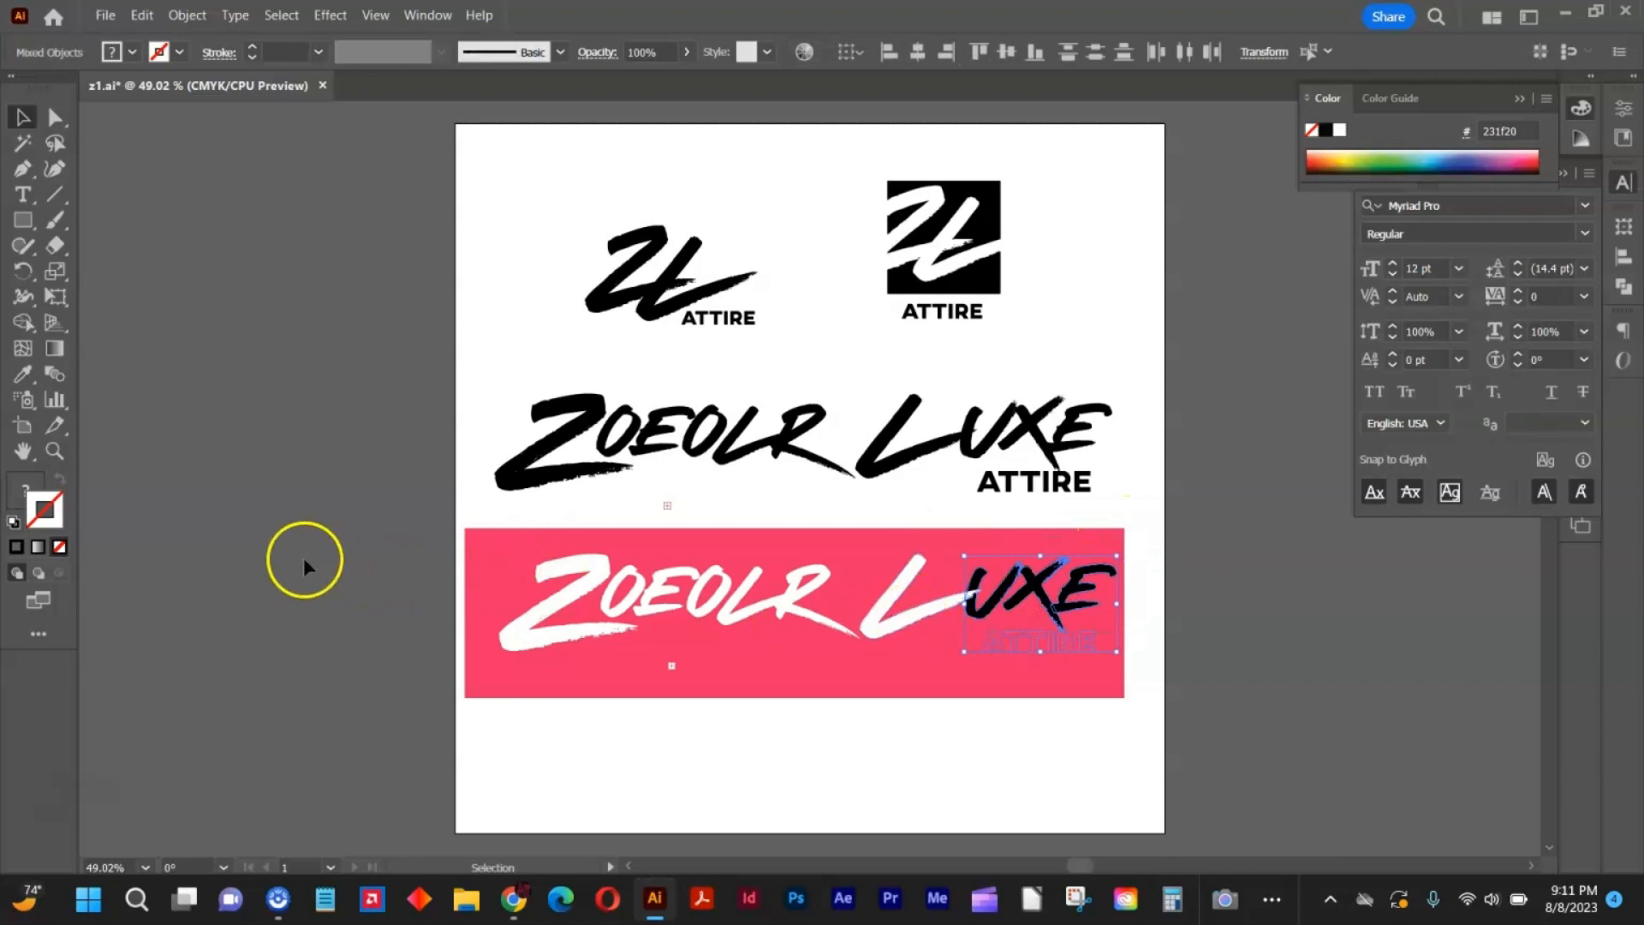
left_click(13, 522)
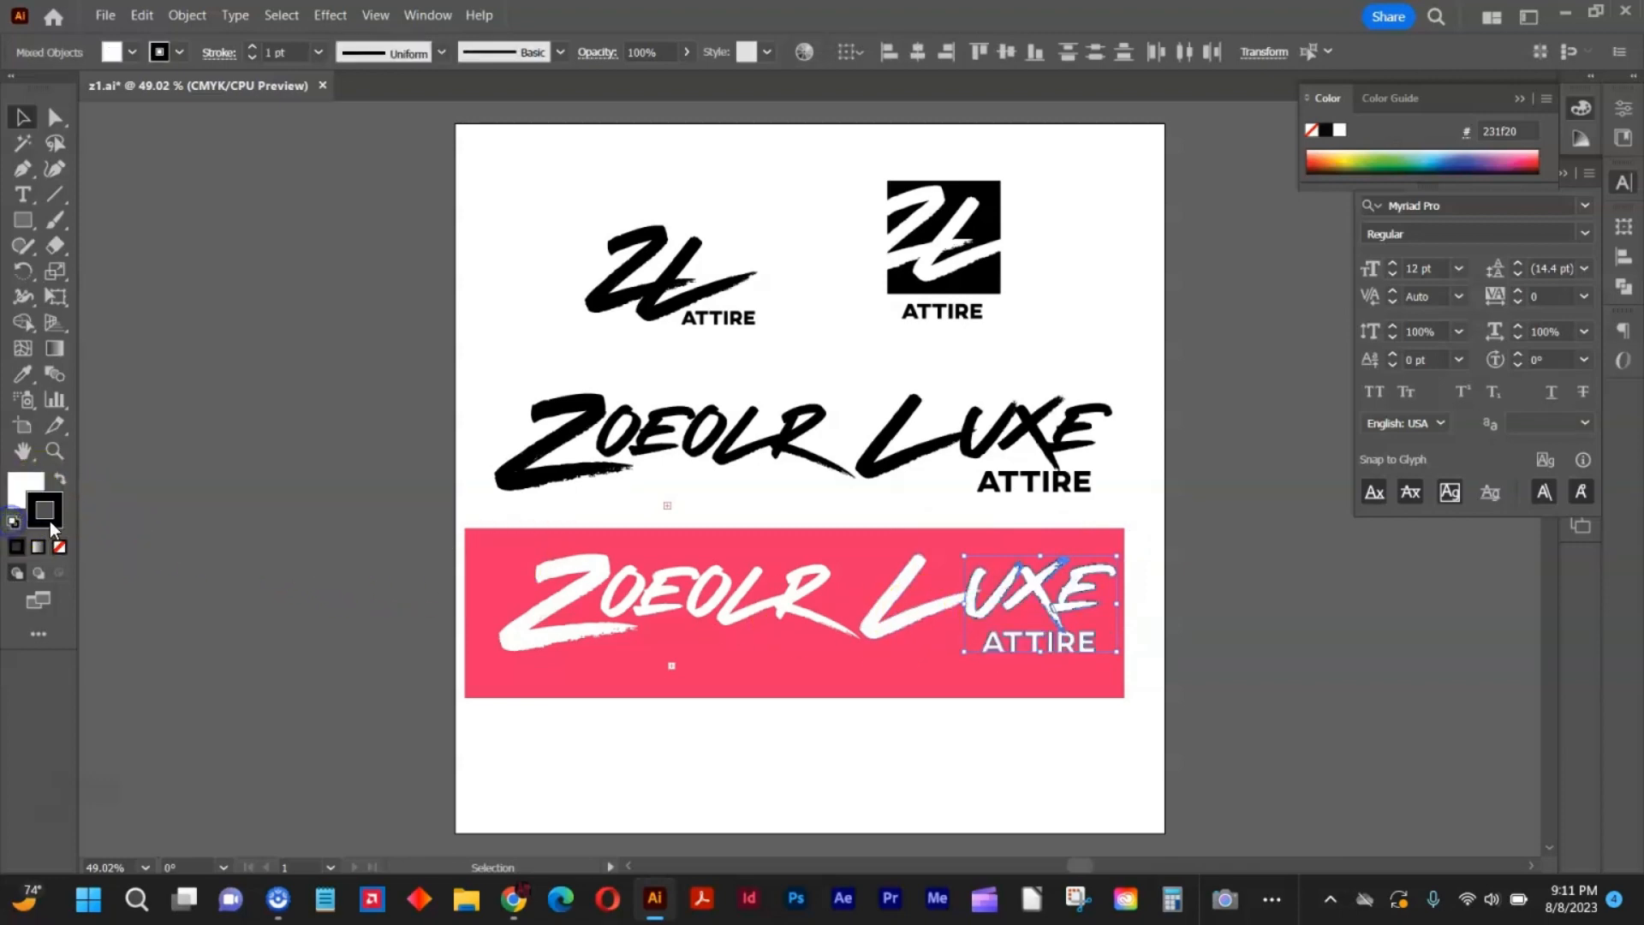
left_click(58, 546)
left_click(988, 733)
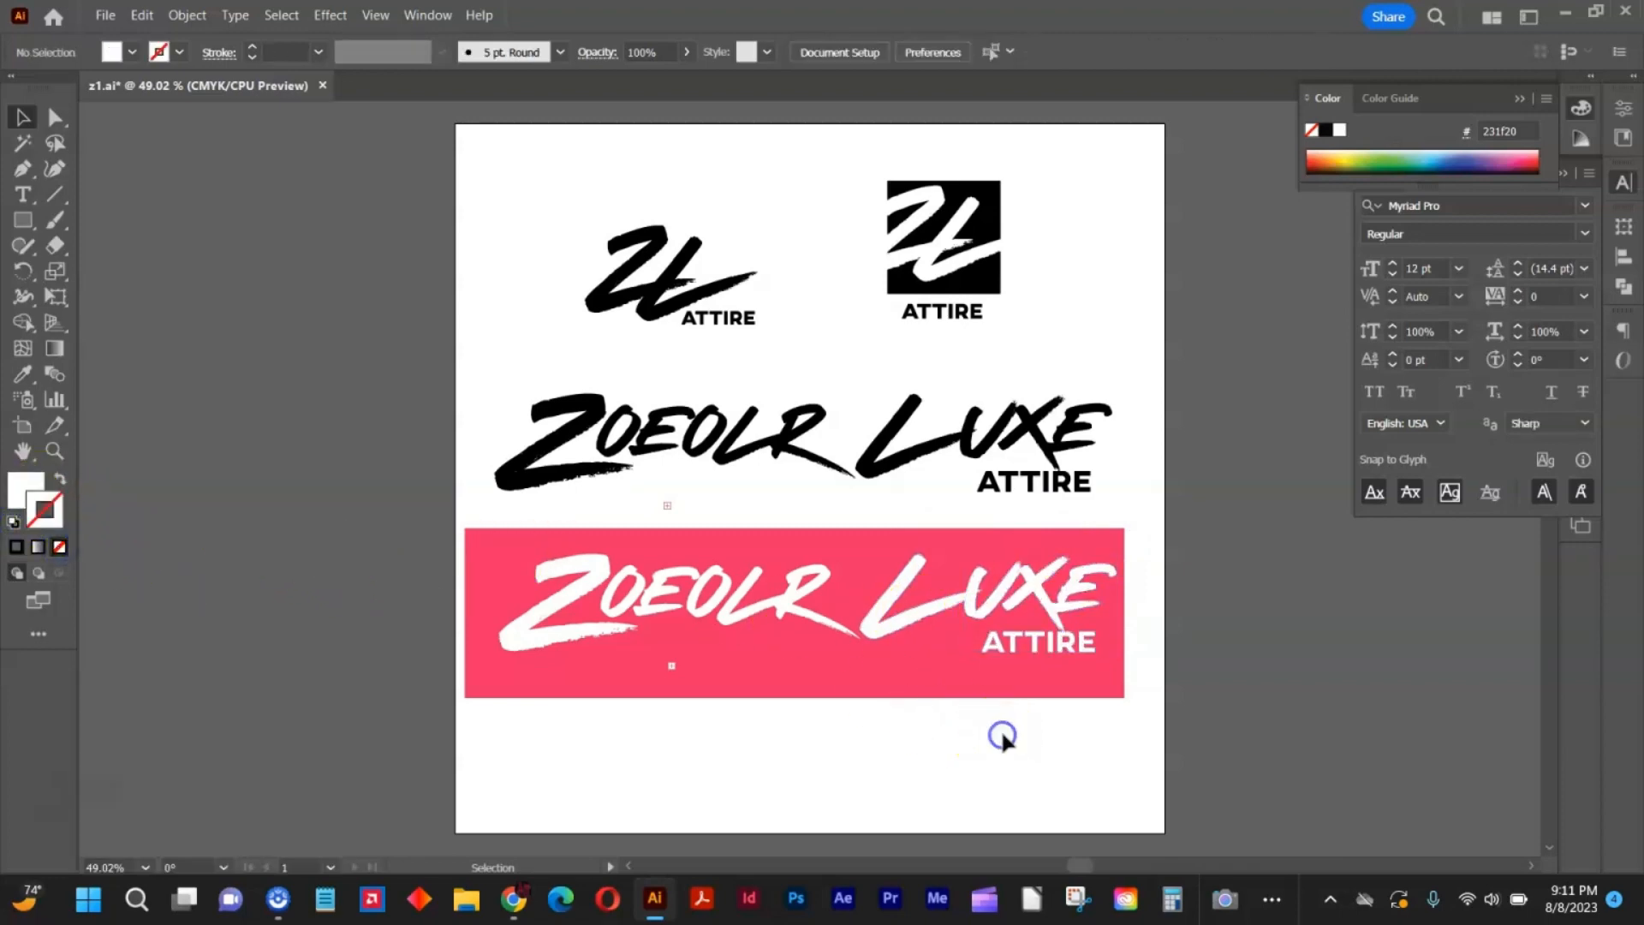
Switch to the Freepik site in the browser and open its Vectors category.
left_click(1055, 696)
key("alt+Tab")
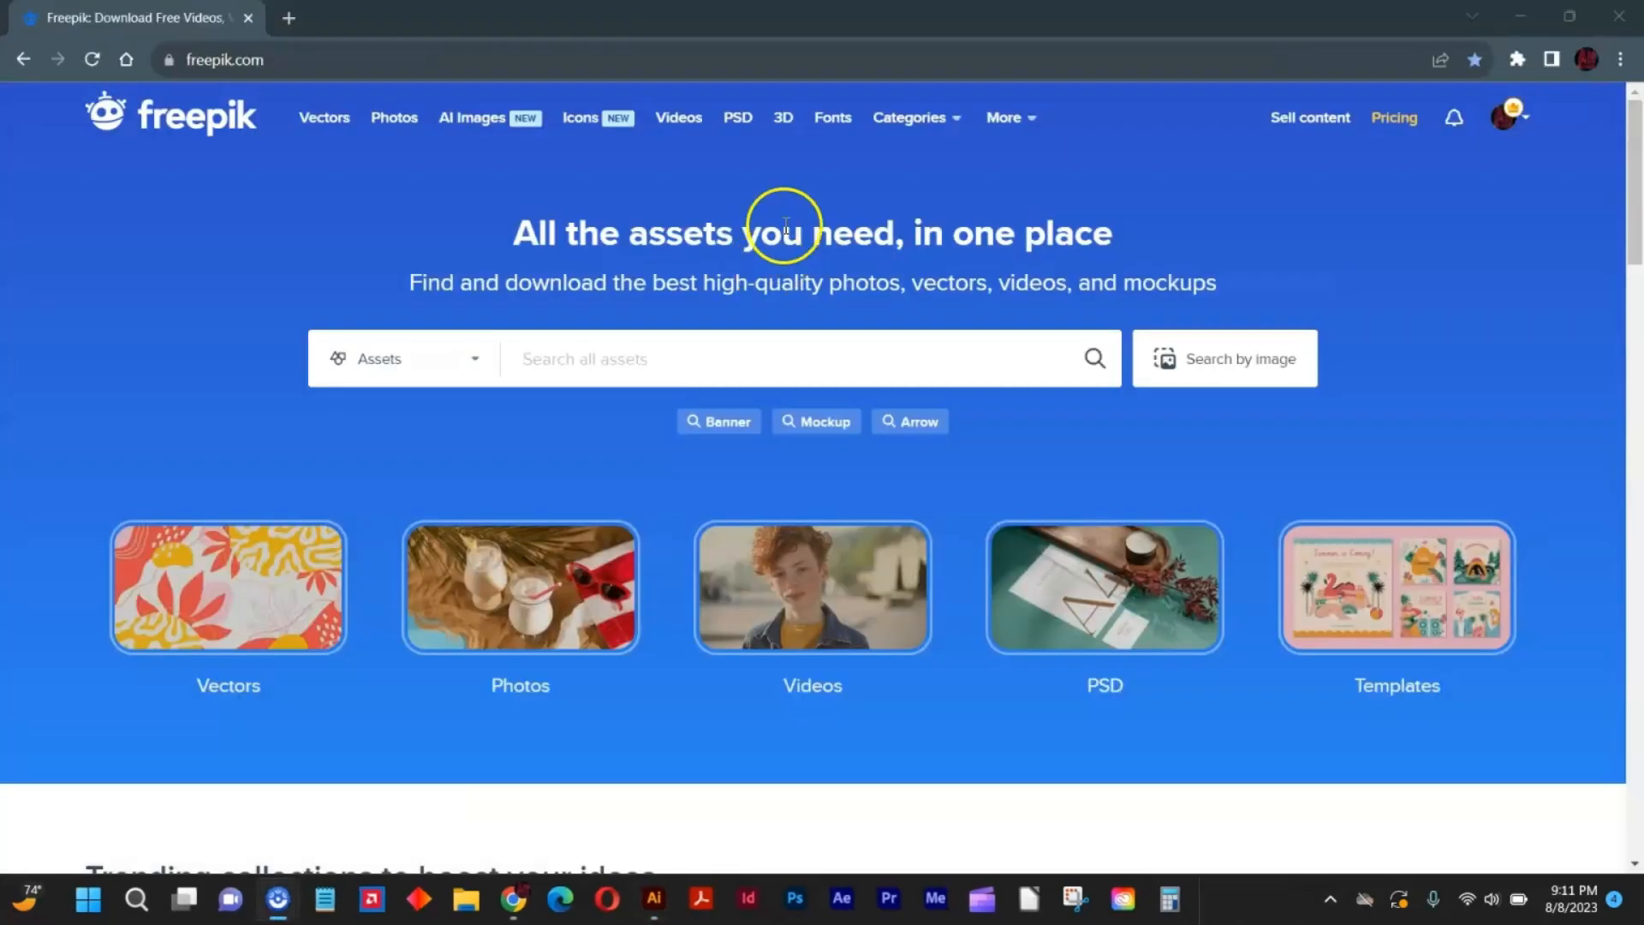
scroll(832, 306, "down", 10)
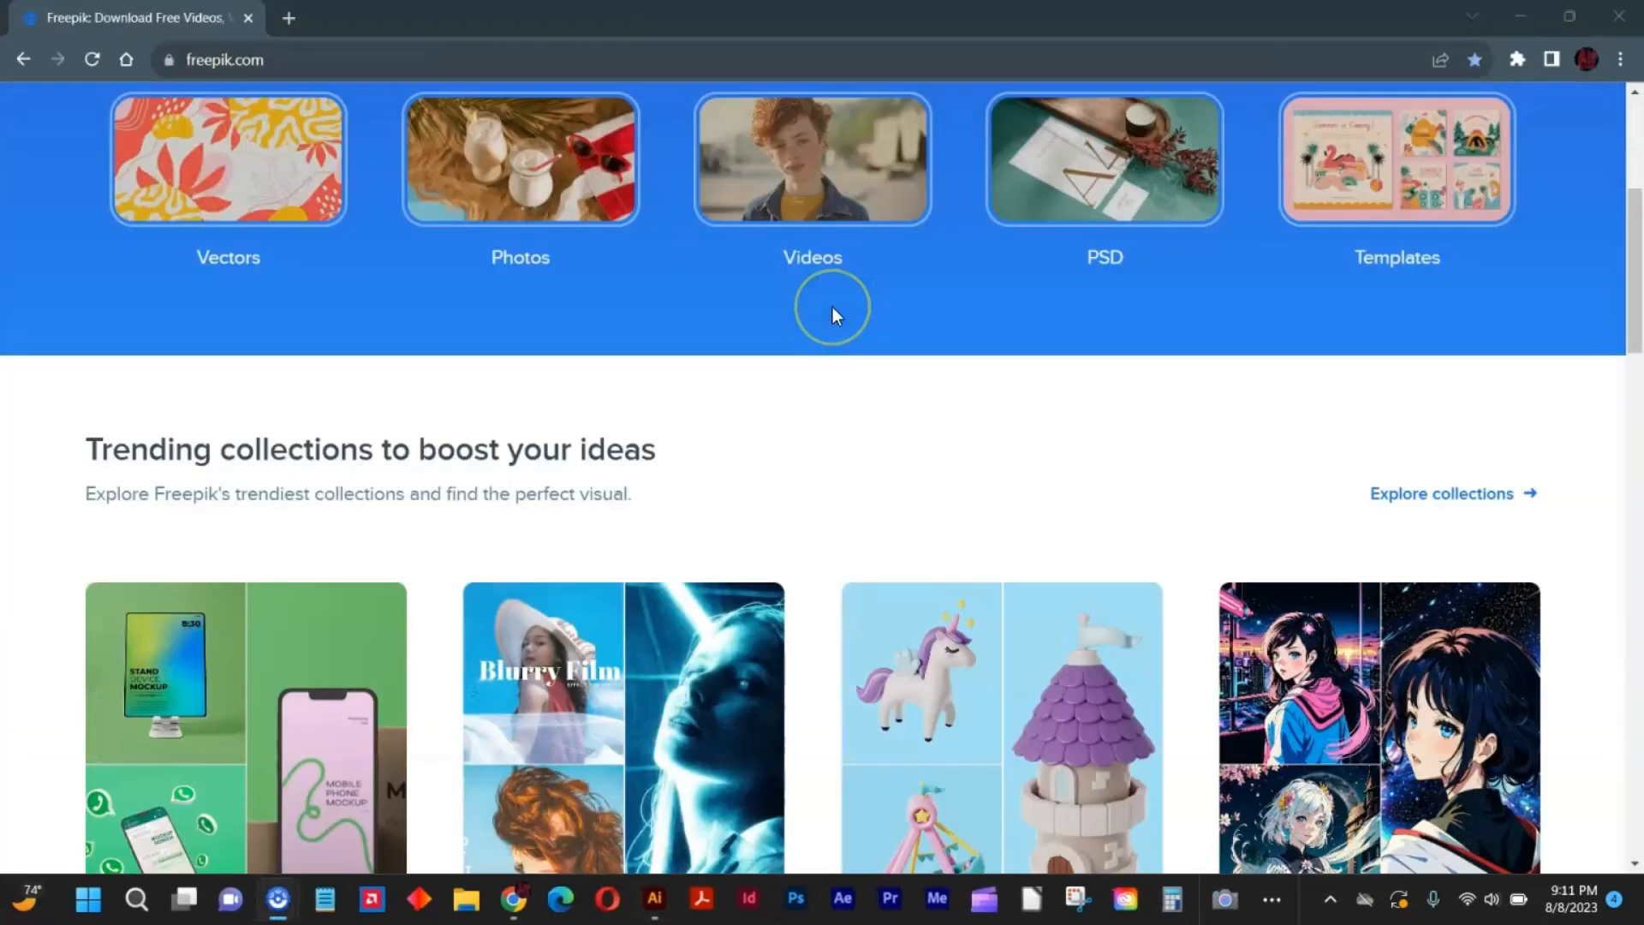
scroll(833, 307, "up", 9)
scroll(833, 307, "up", 1)
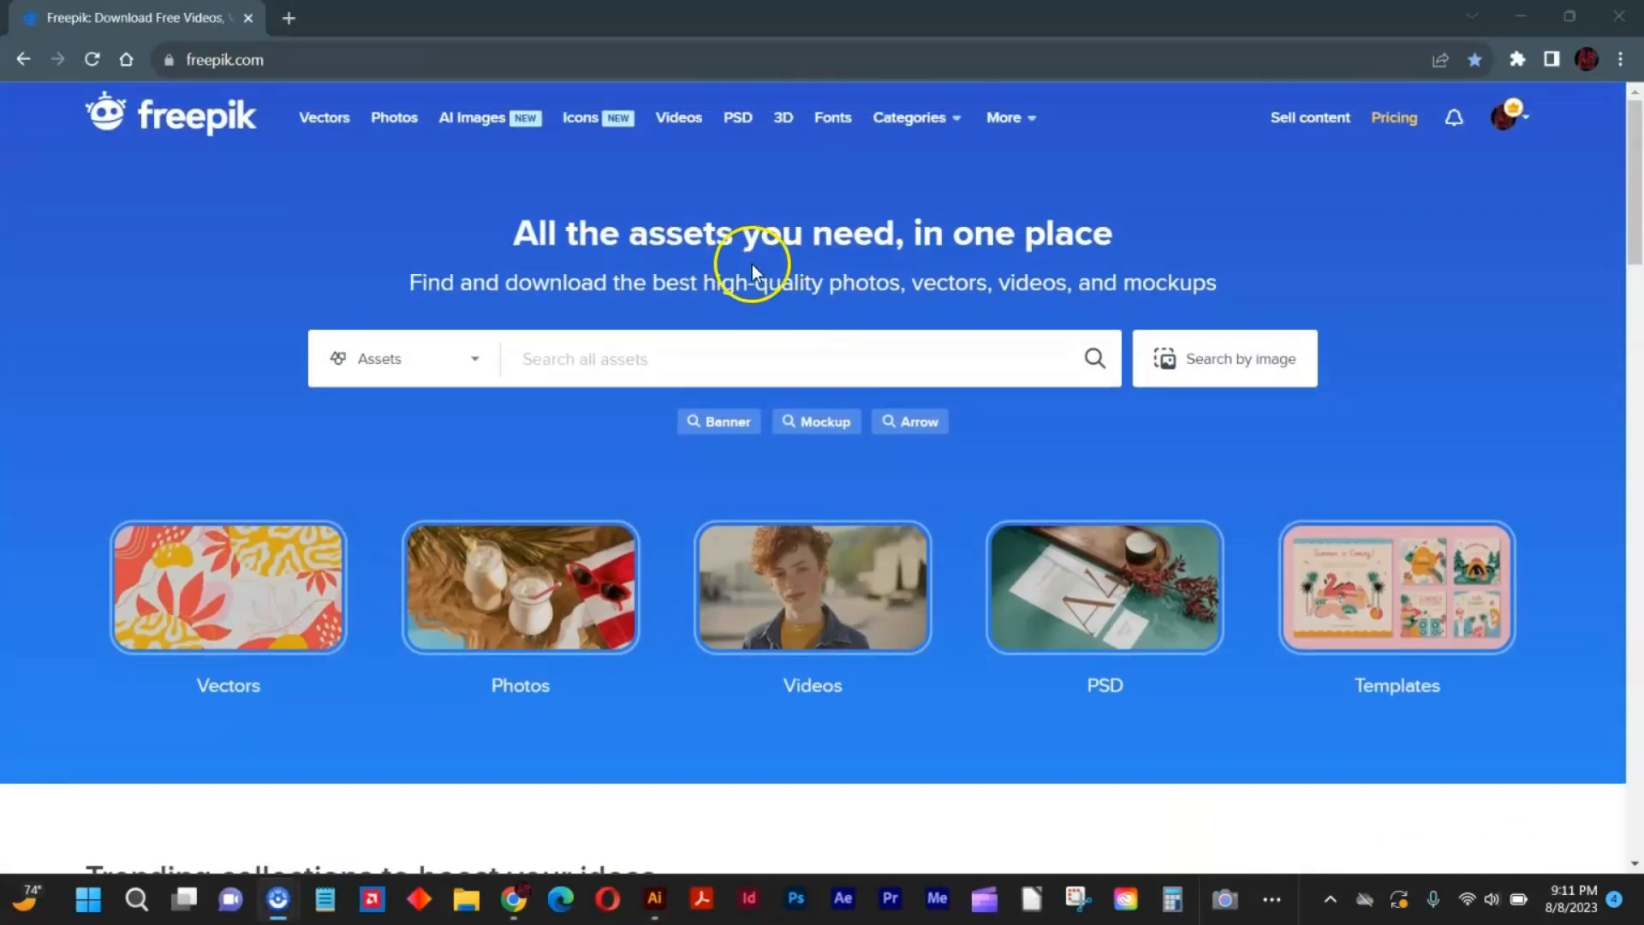
left_click(333, 121)
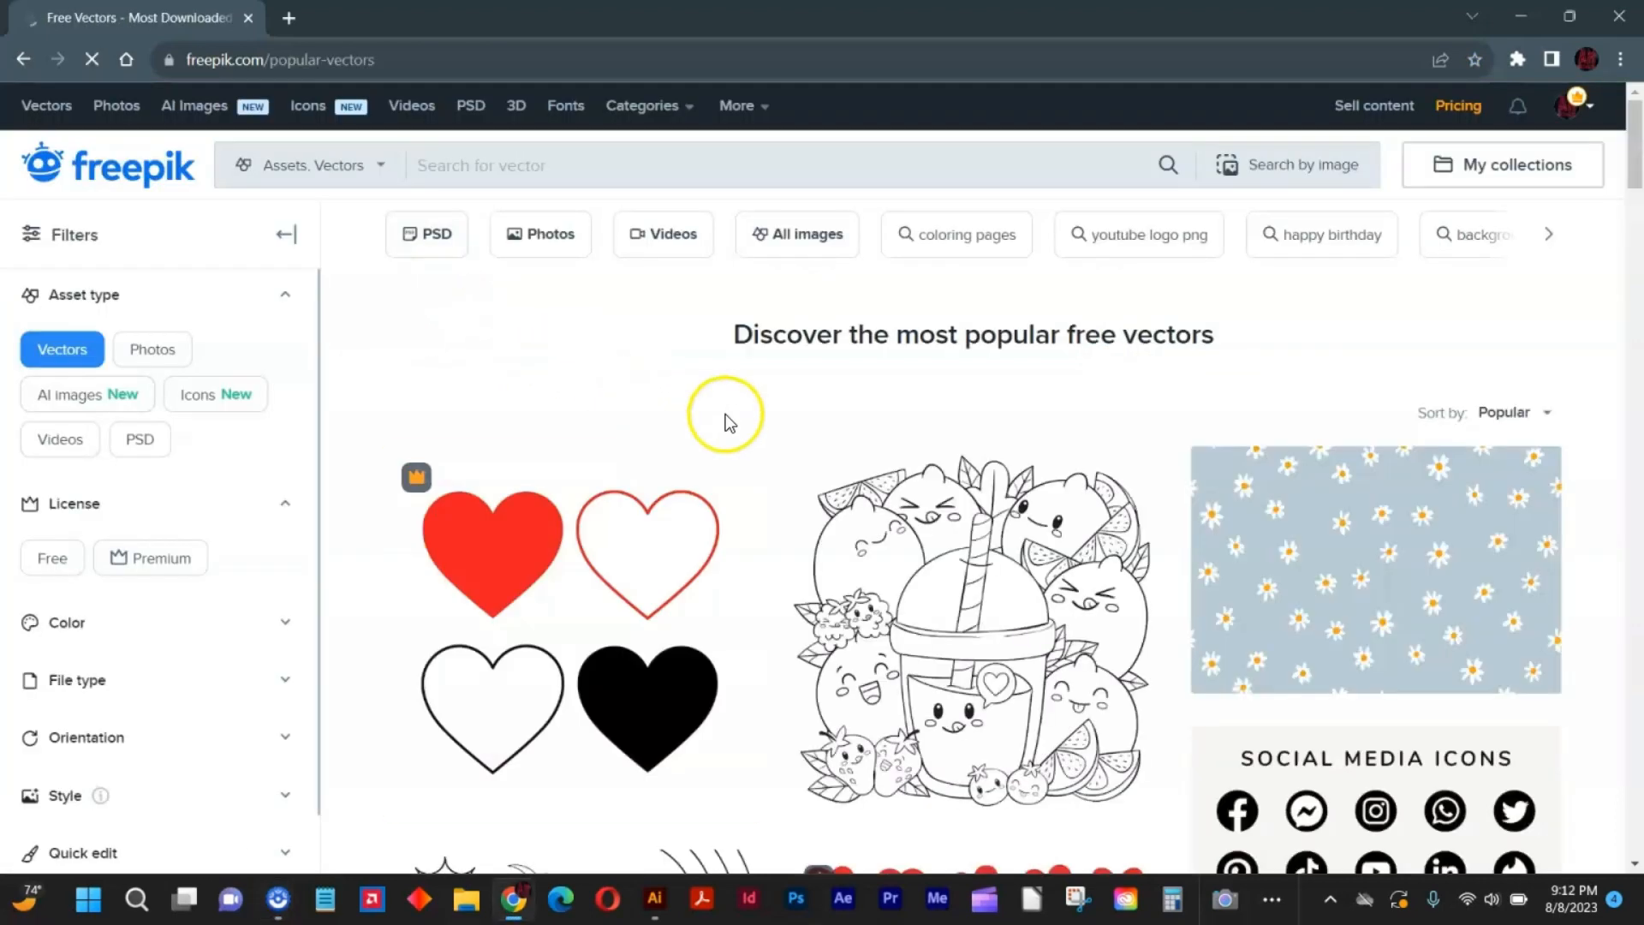
Browse the popular vectors, search for "character" and look through the results.
scroll(917, 477, "down", 5)
scroll(1032, 469, "down", 6)
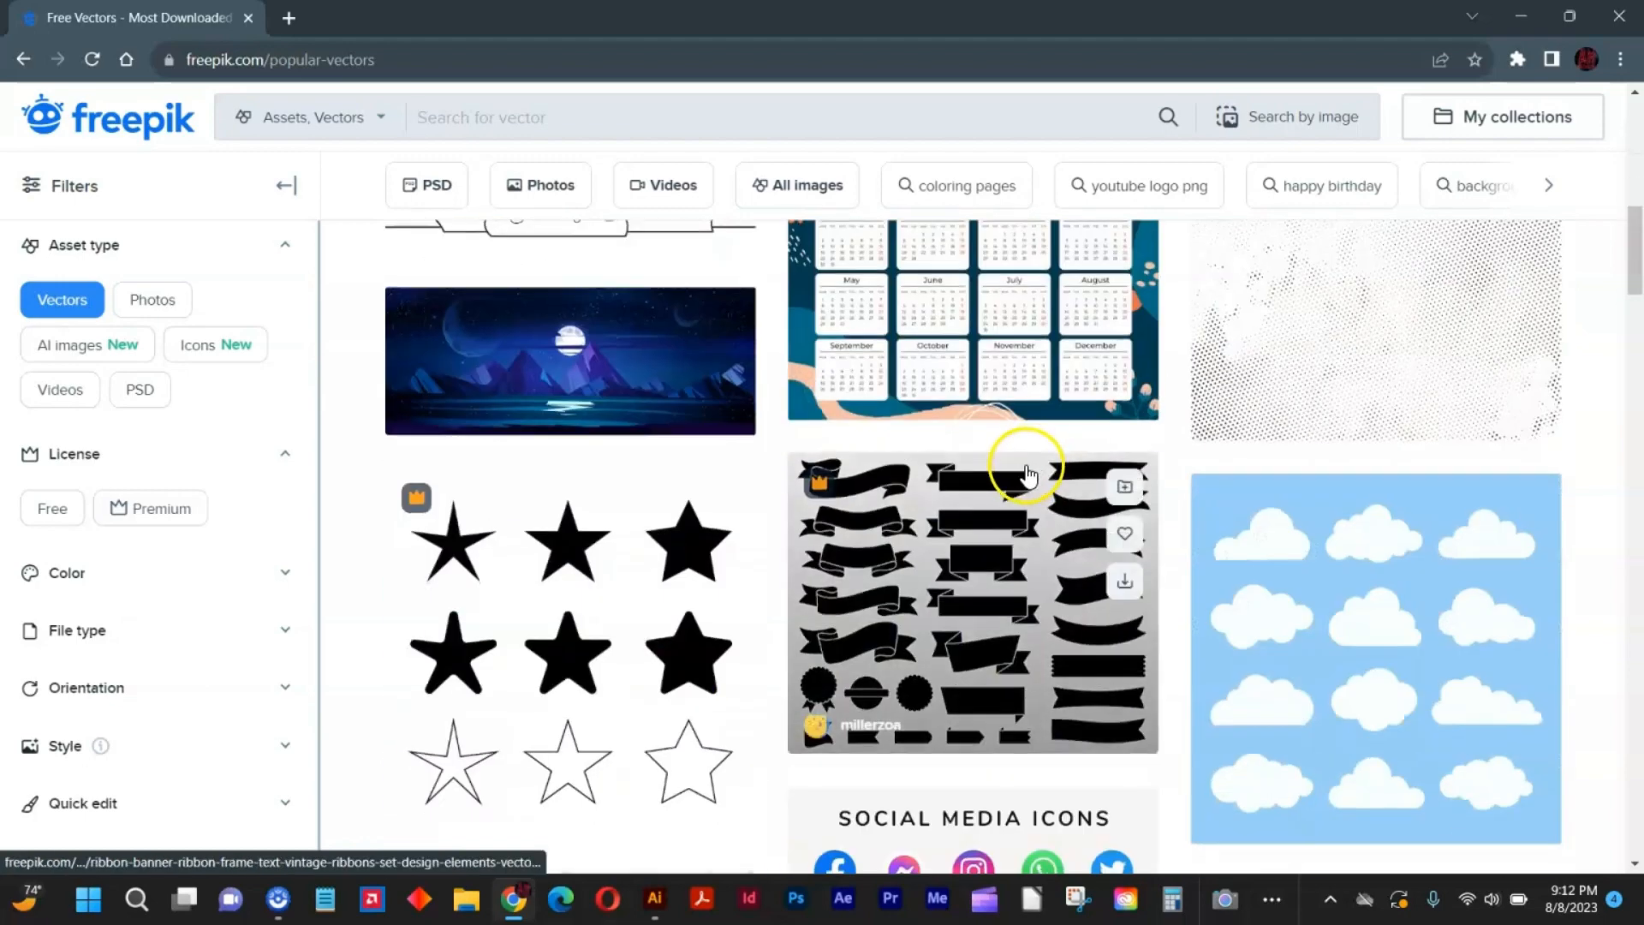
scroll(995, 459, "up", 10)
left_click(732, 173)
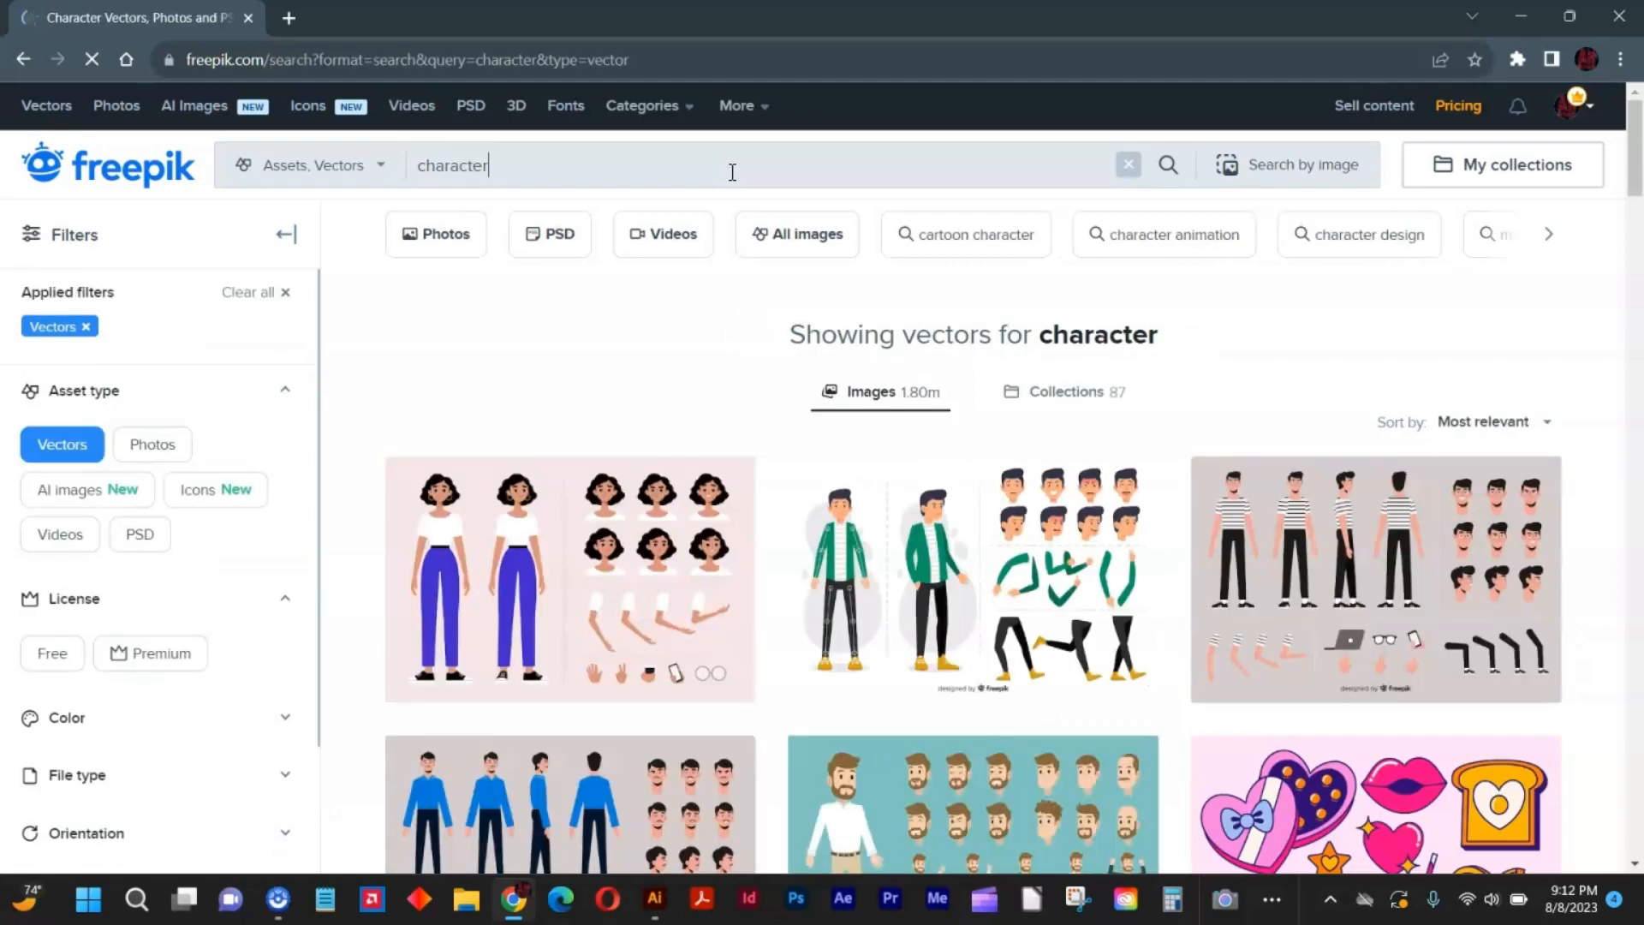
scroll(857, 470, "down", 5)
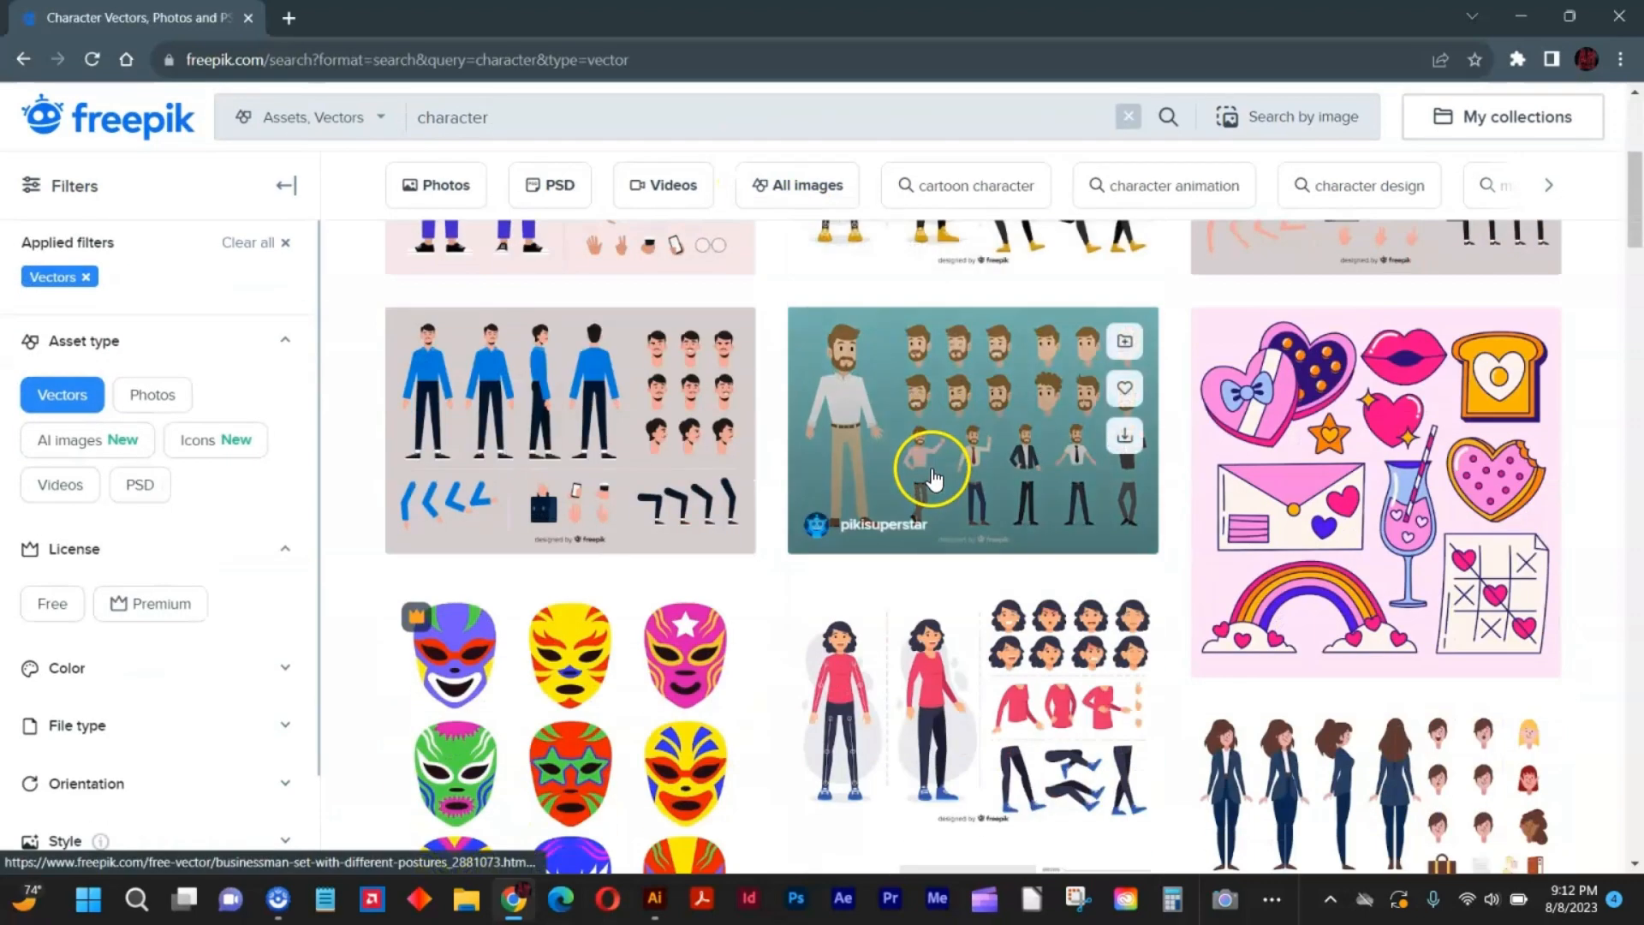
Open the love cartoon element set, look through its preview and related illustrations, and close it.
left_click(1305, 409)
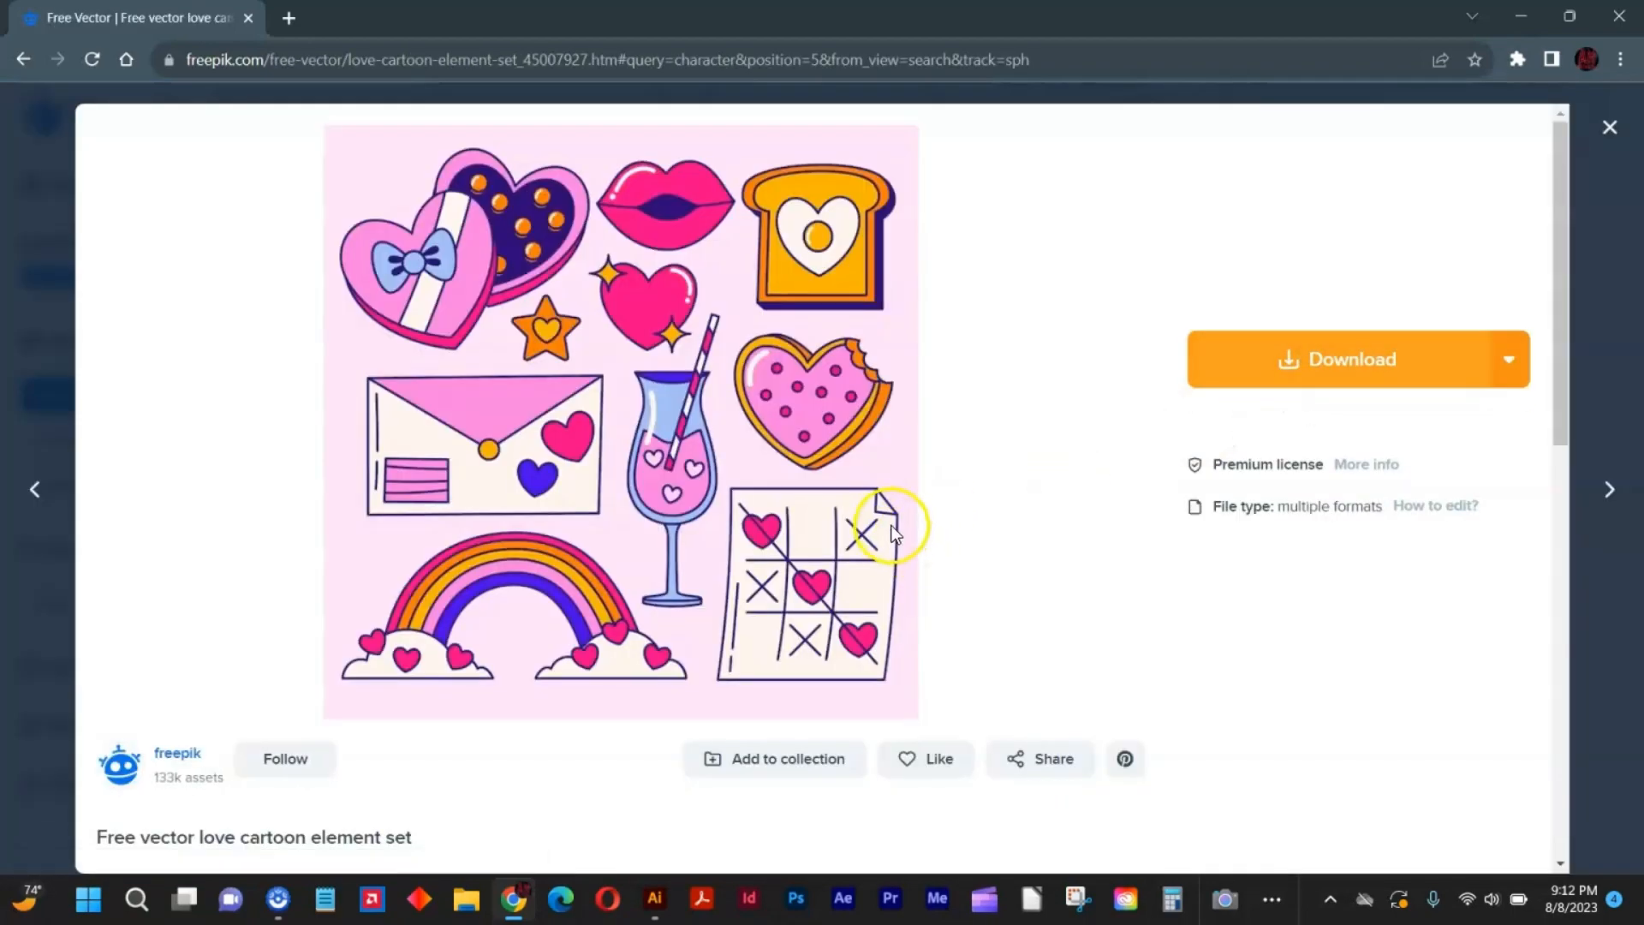
scroll(891, 526, "down", 6)
scroll(897, 525, "down", 4)
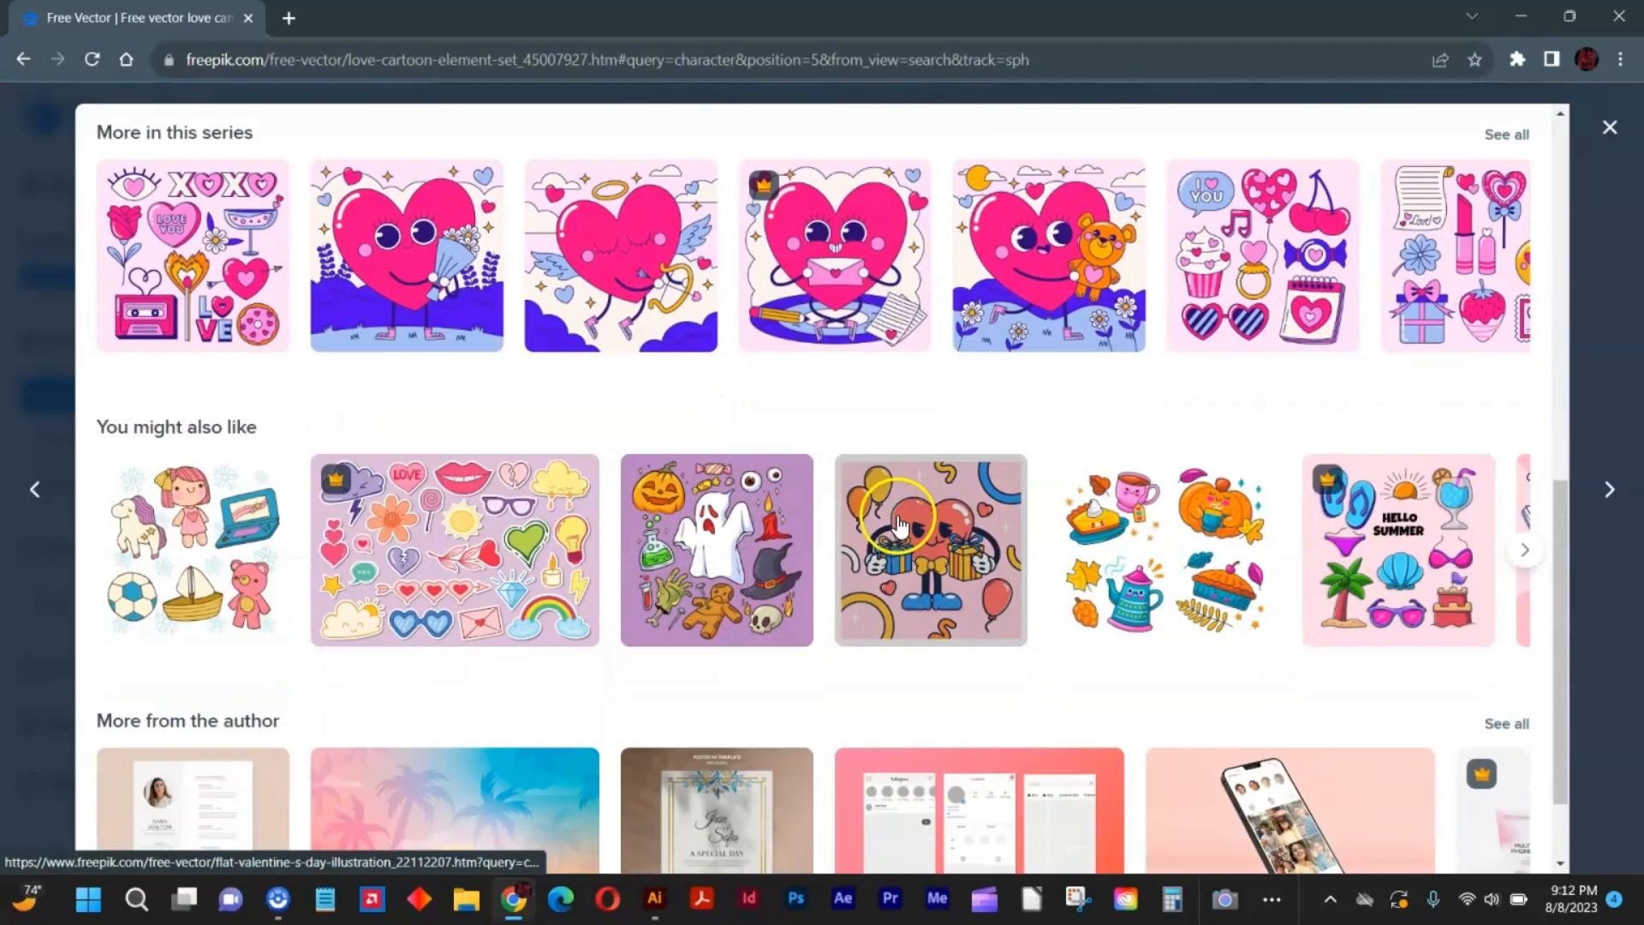
scroll(887, 525, "down", 2)
scroll(696, 395, "up", 12)
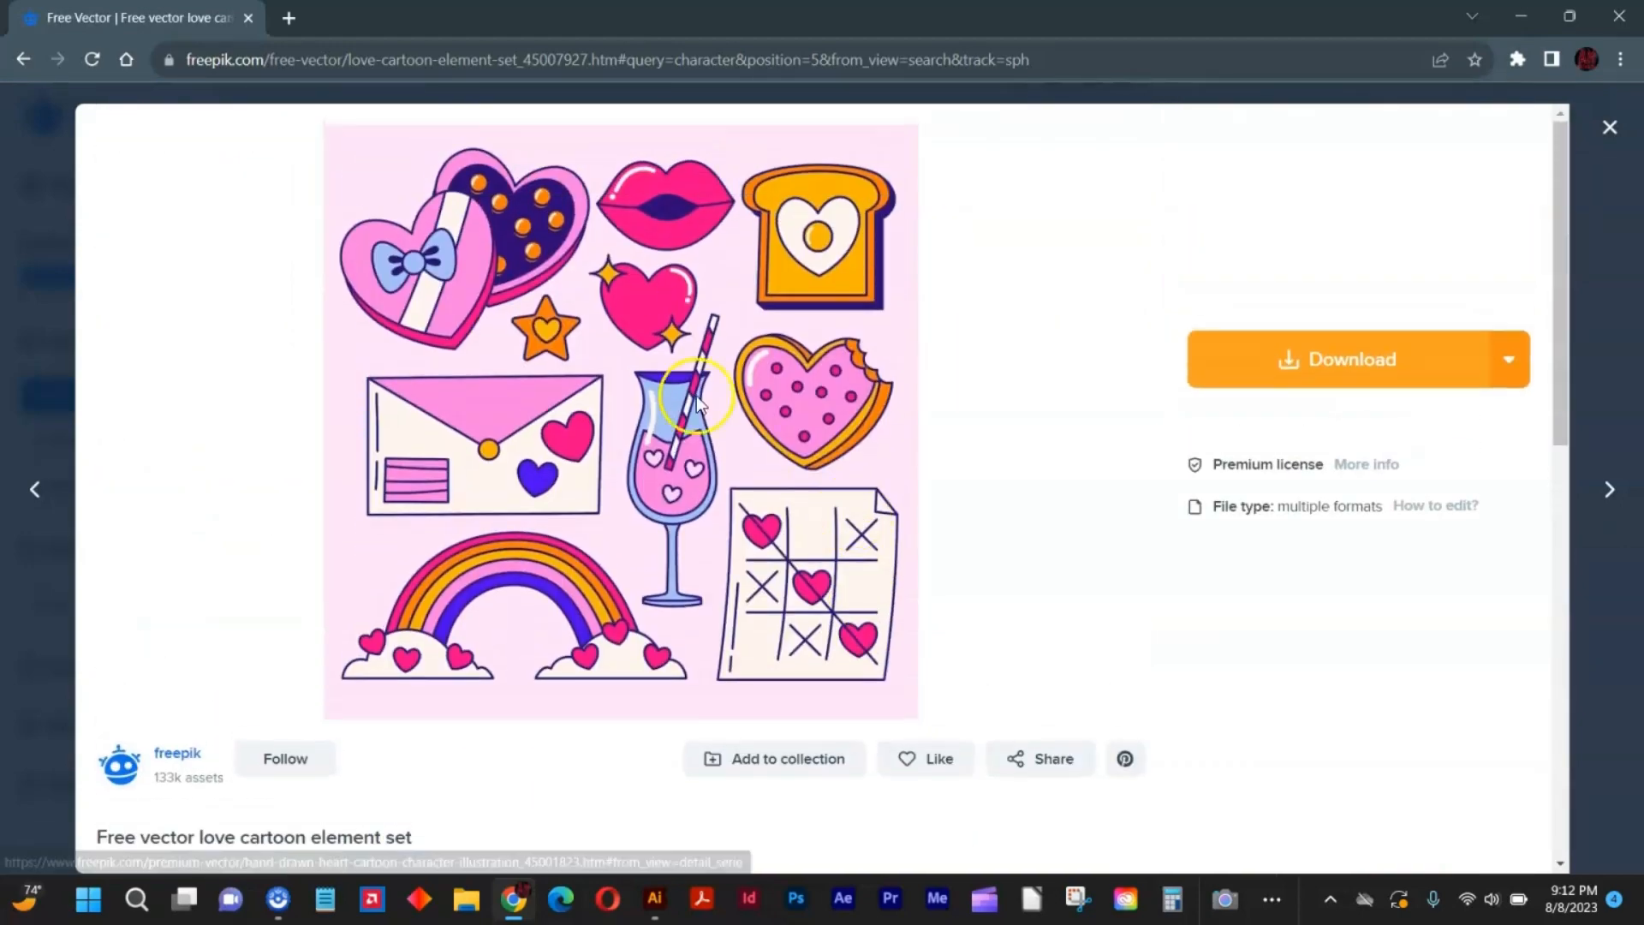
left_click(26, 266)
Search the Freepik vectors for "character bear".
left_click(526, 125)
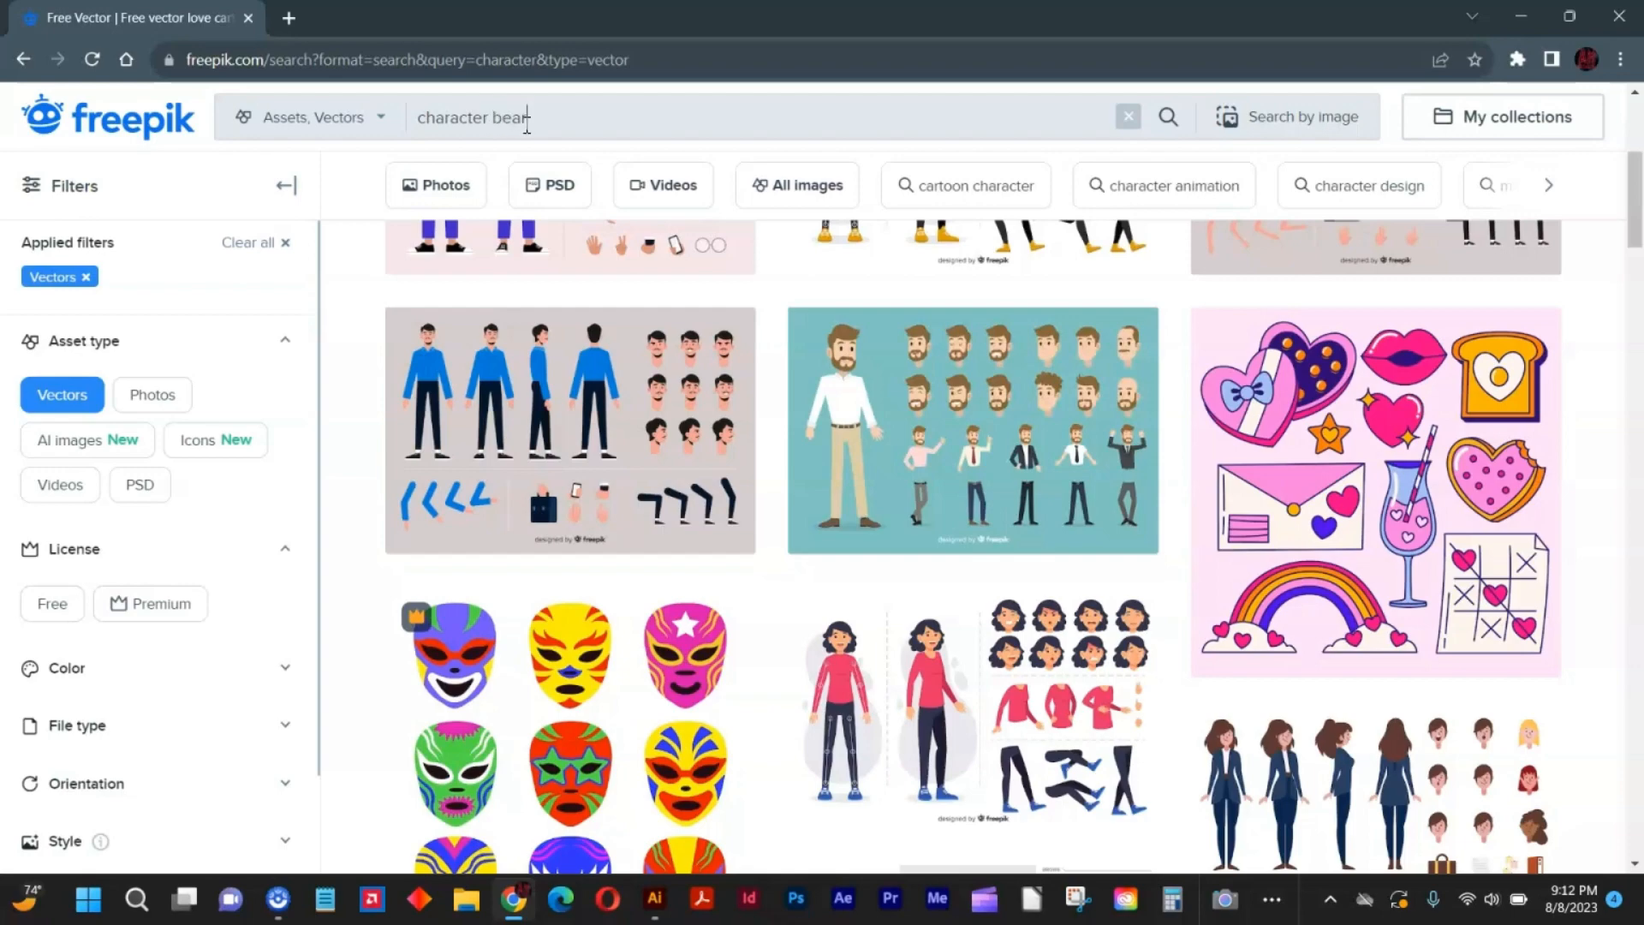
key("Return")
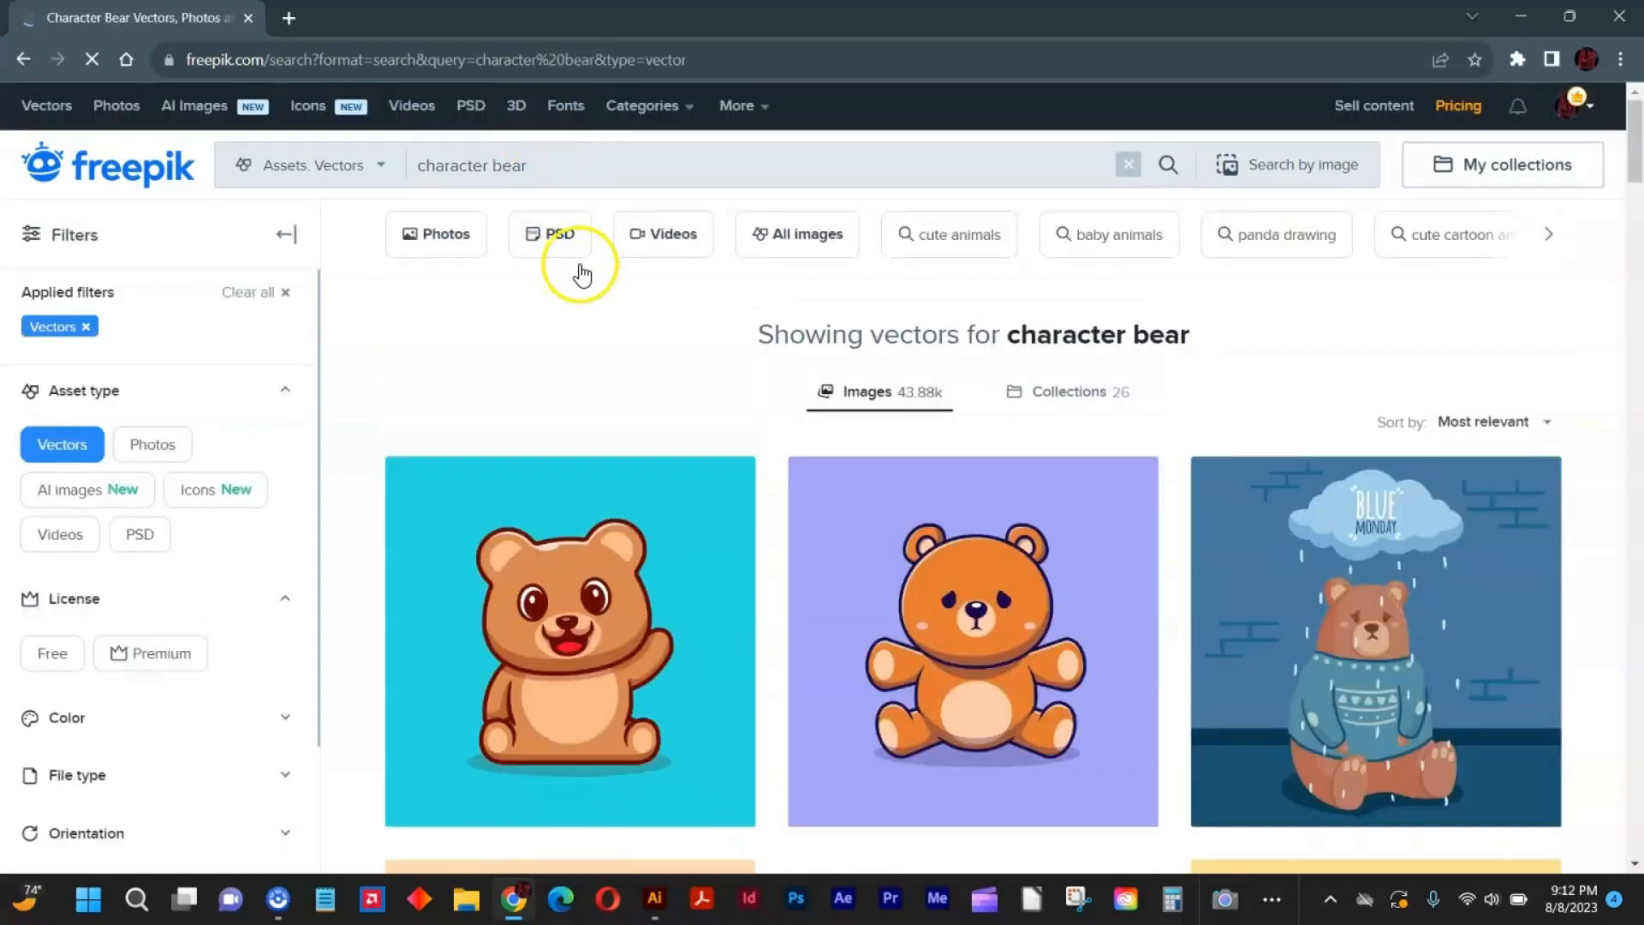
Look through the bear character vectors and open the CLASSY illustration of a bear doll in a suit.
scroll(711, 403, "down", 10)
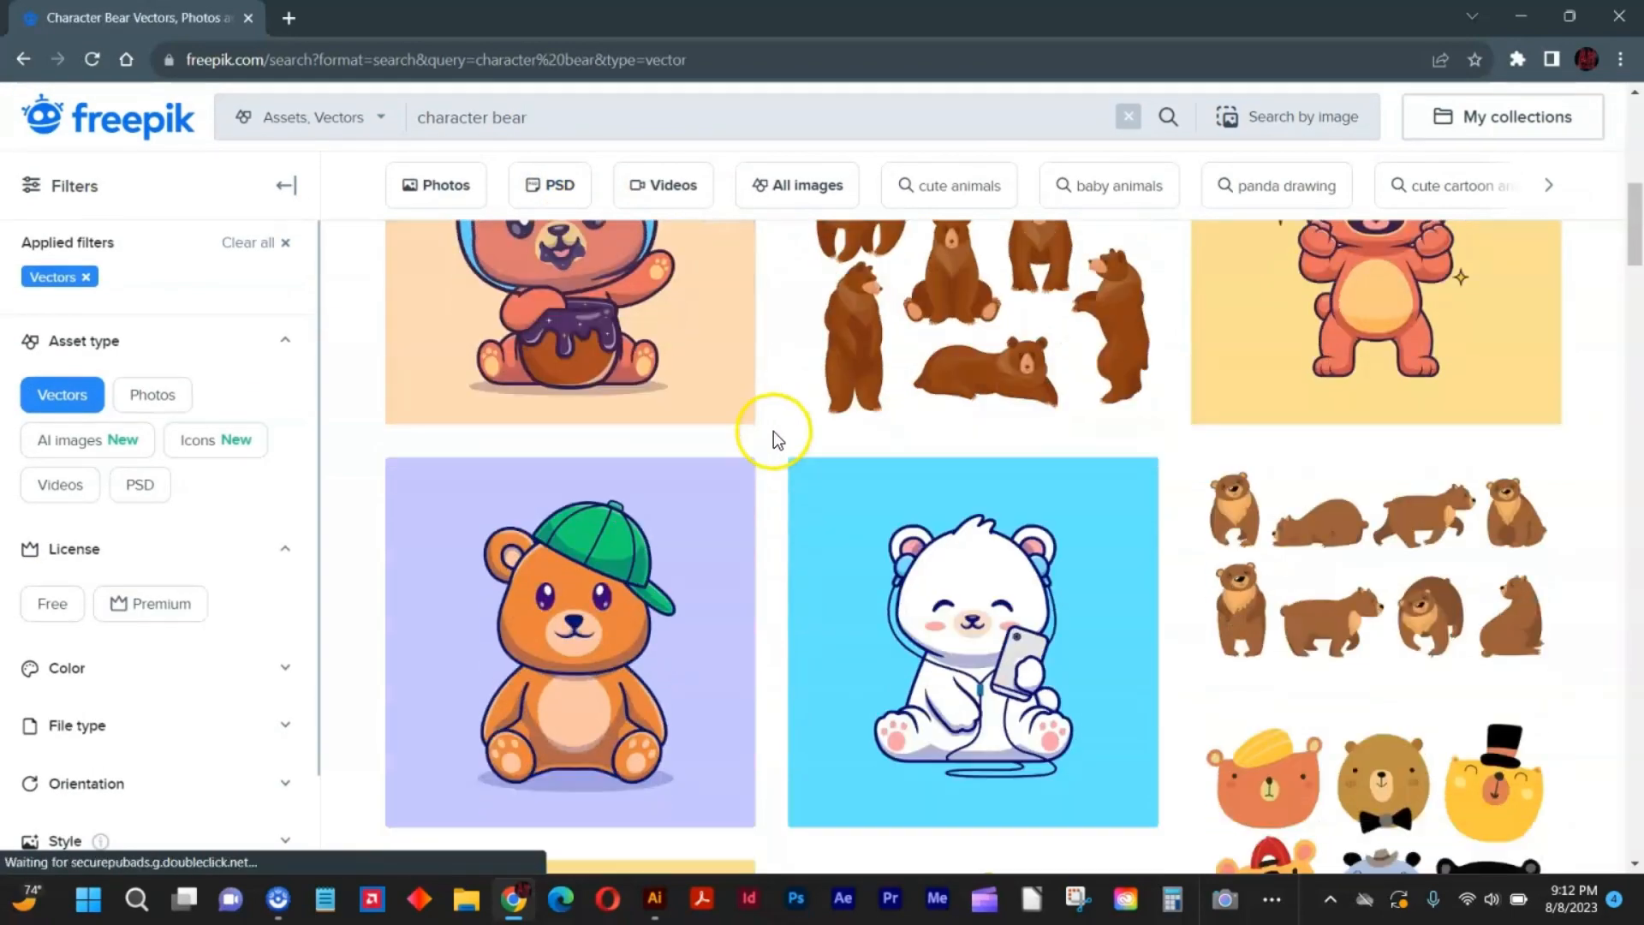
scroll(787, 438, "down", 5)
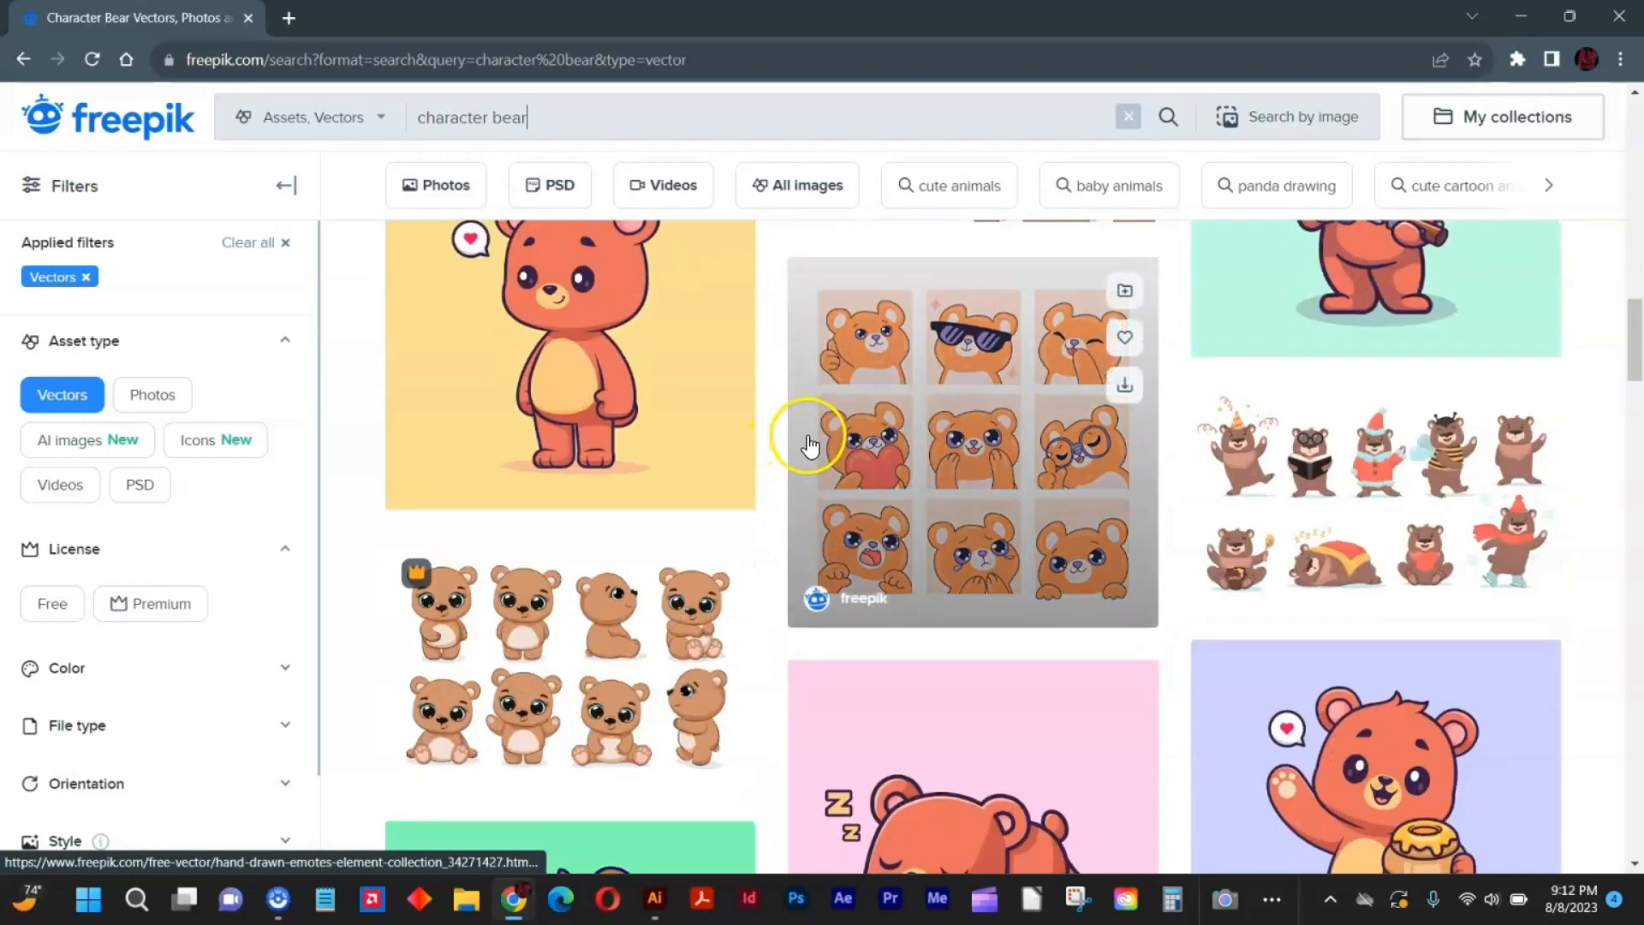
scroll(818, 444, "down", 5)
scroll(848, 432, "down", 10)
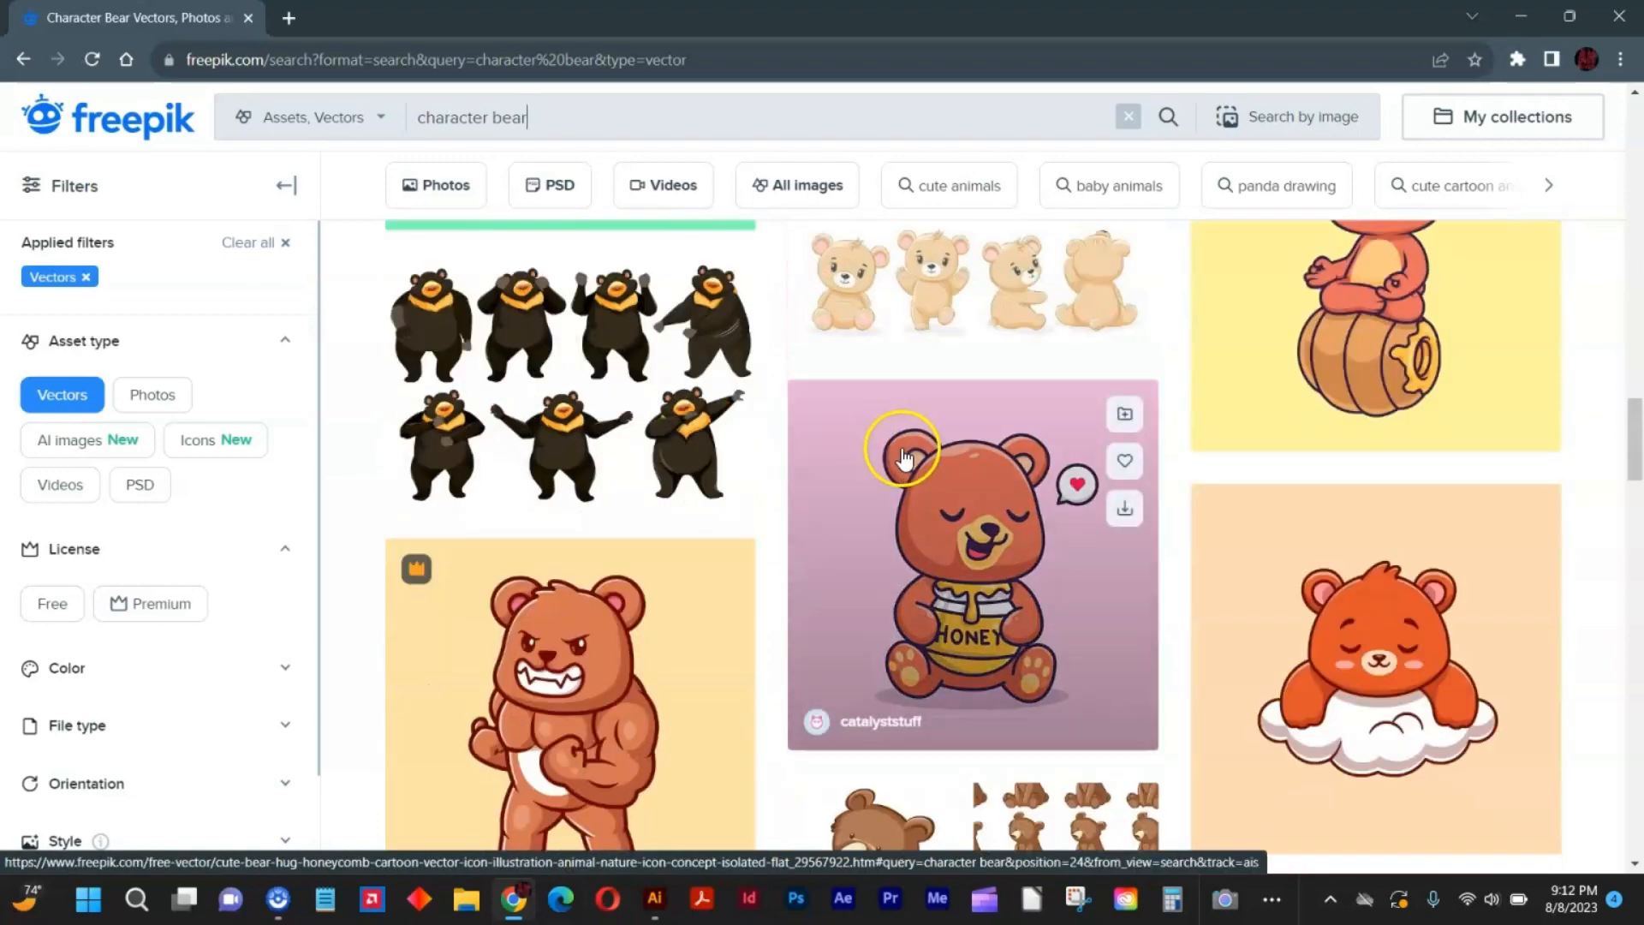
scroll(942, 485, "down", 5)
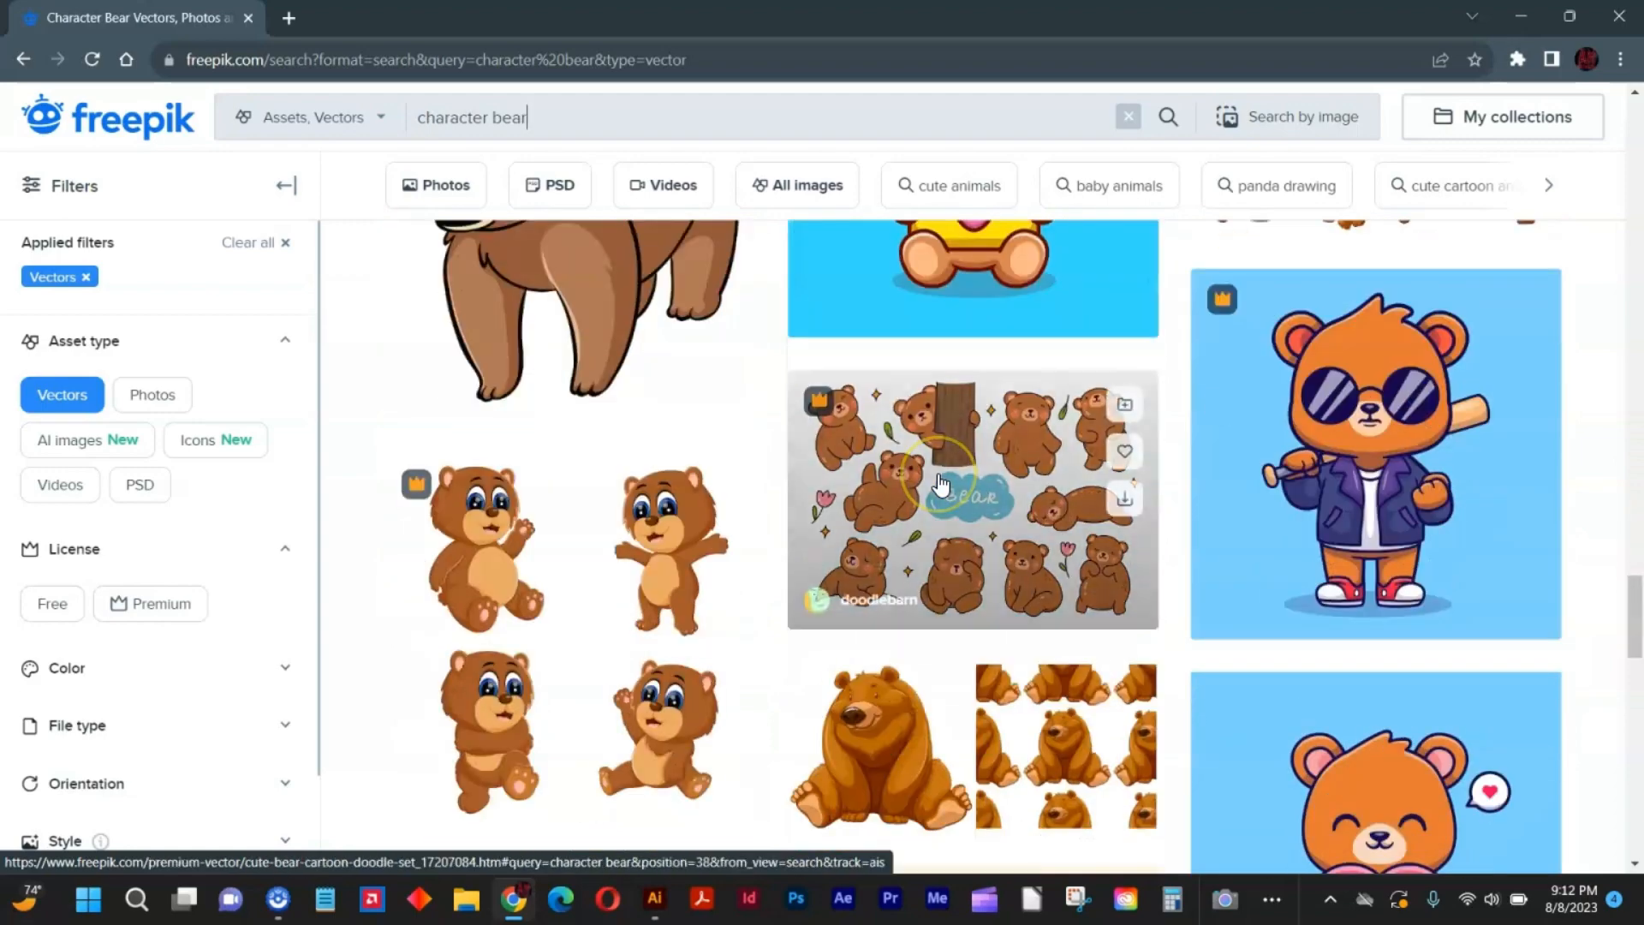
scroll(942, 485, "up", 5)
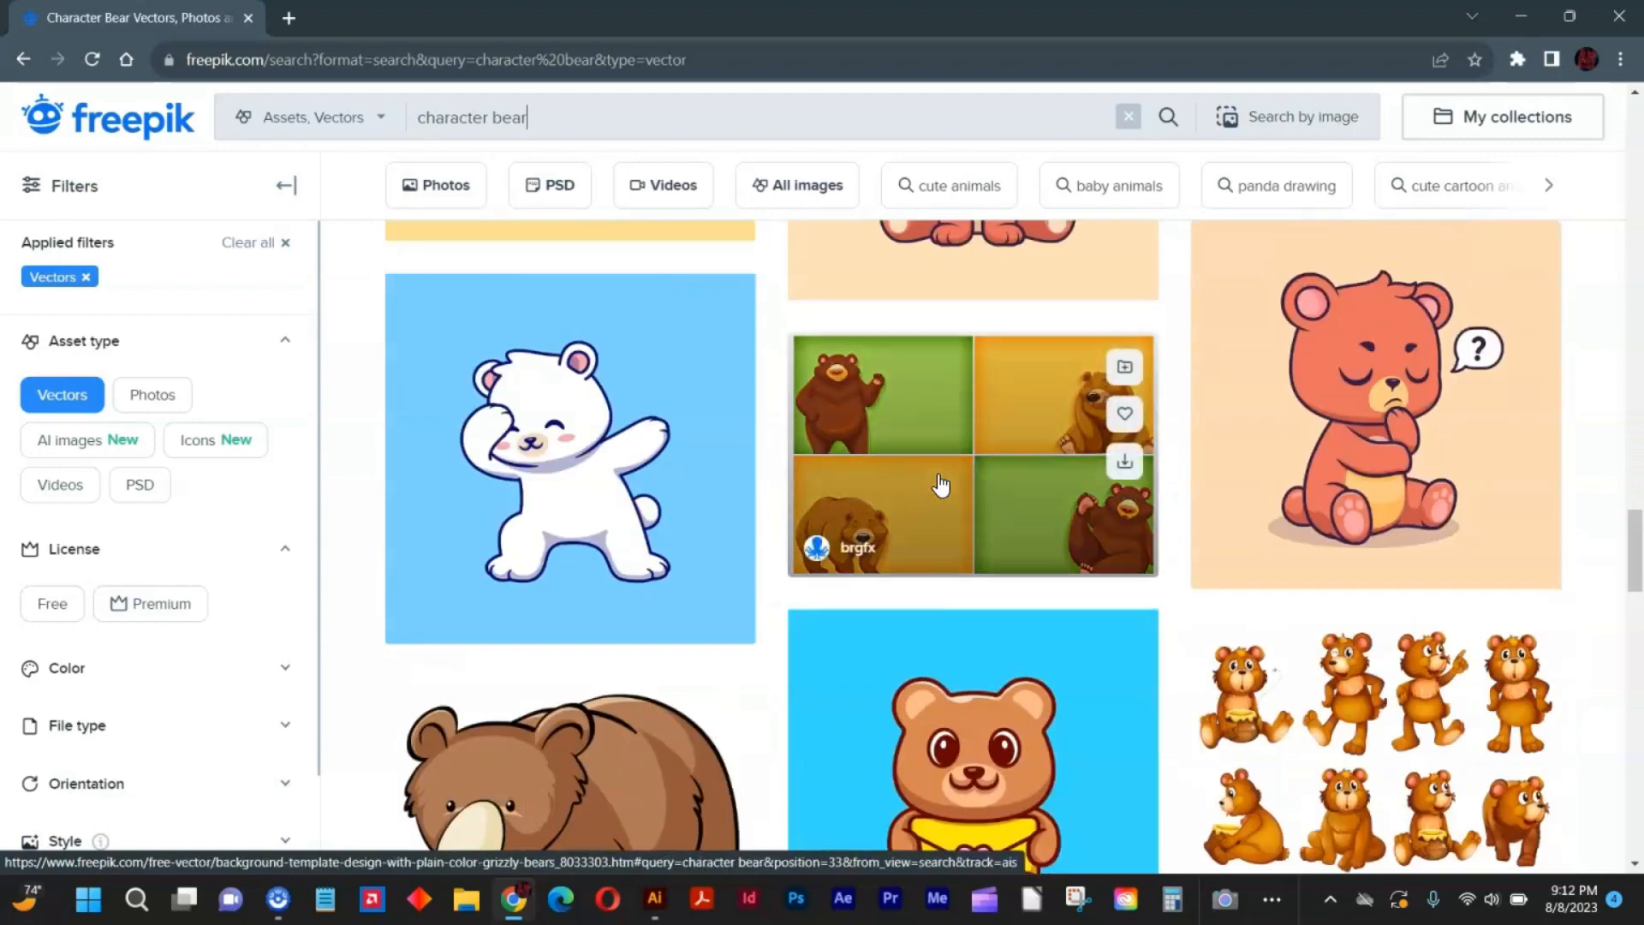
scroll(941, 485, "down", 10)
scroll(947, 486, "down", 5)
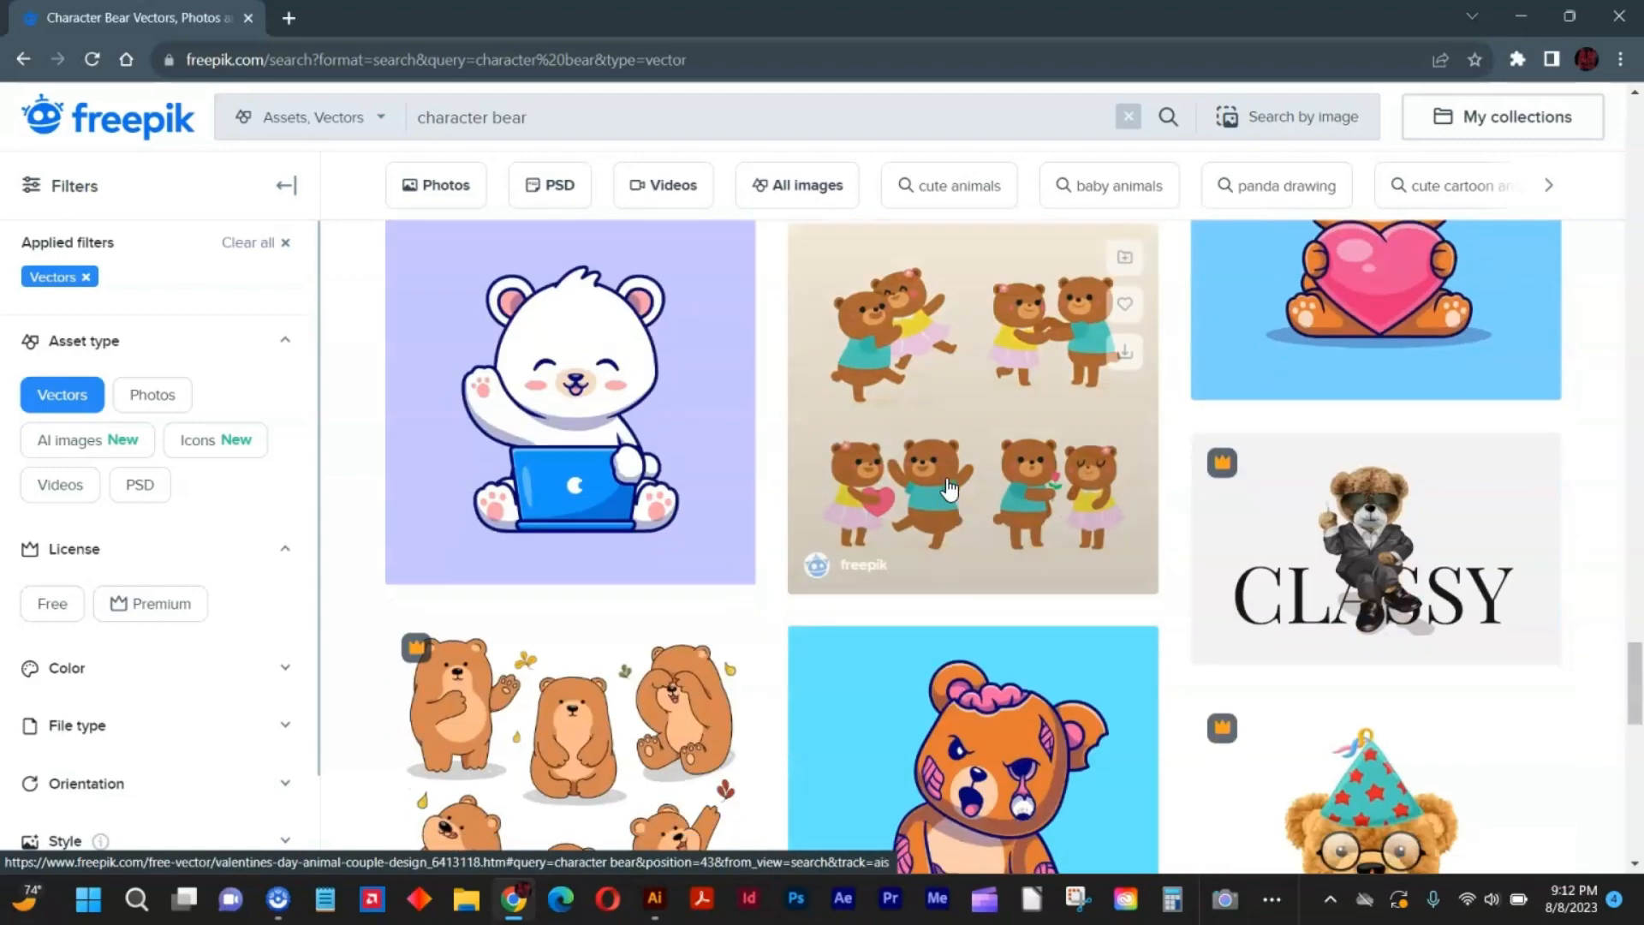
left_click(1332, 528)
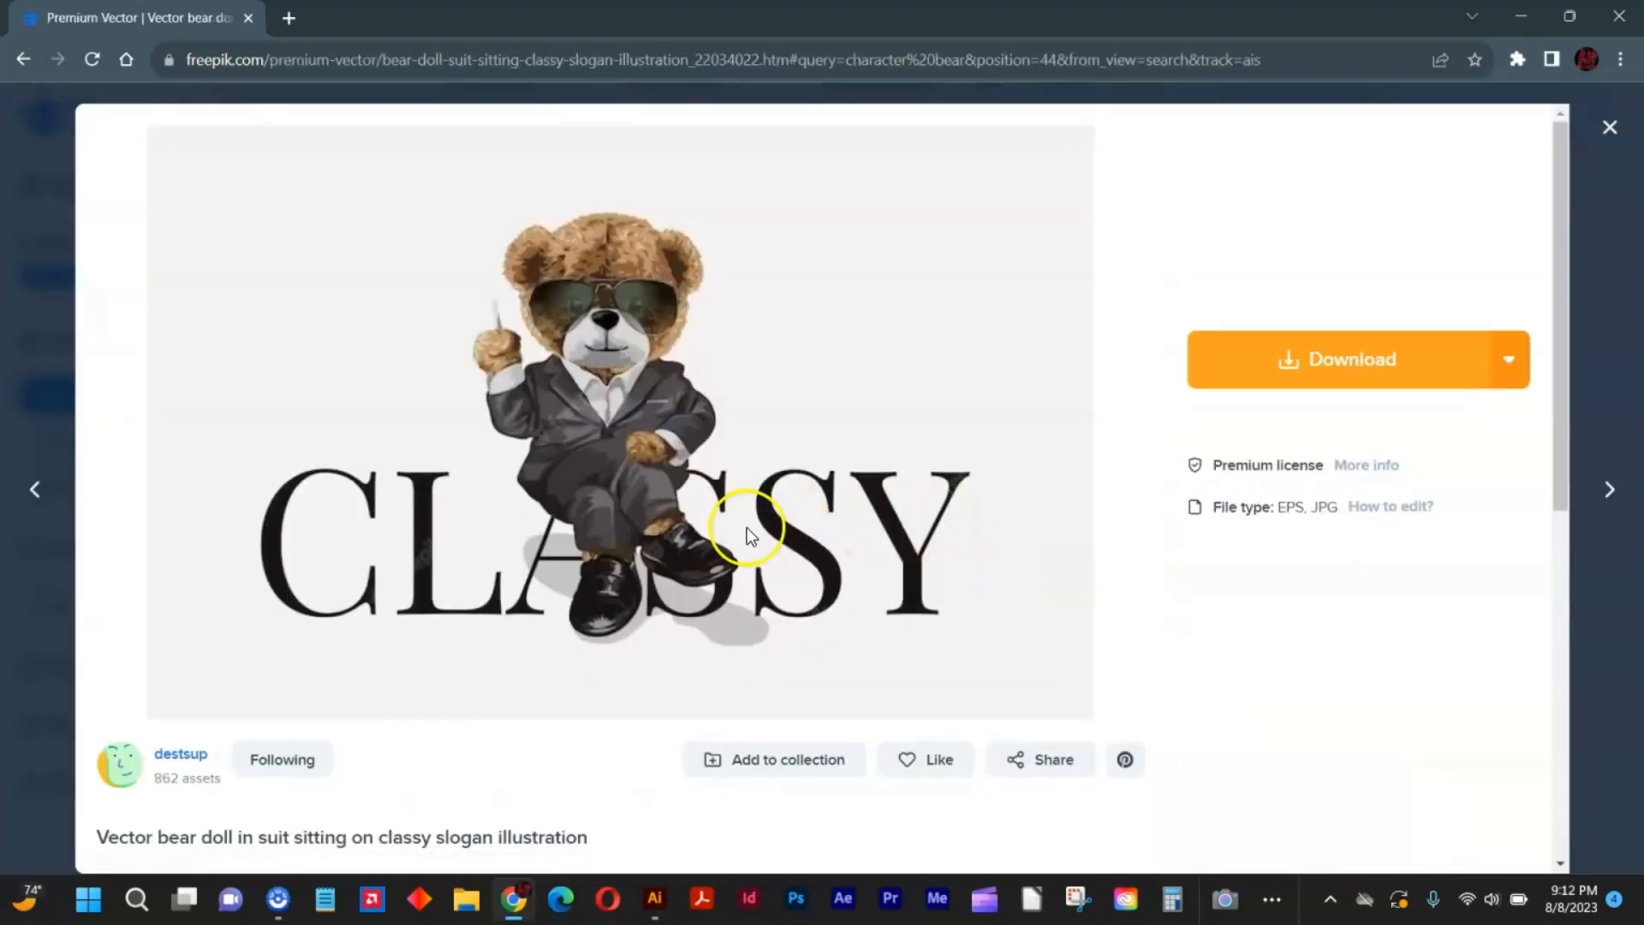
Check the logo artwork in Illustrator, return to the browser and download the CLASSY bear vector.
left_click(656, 899)
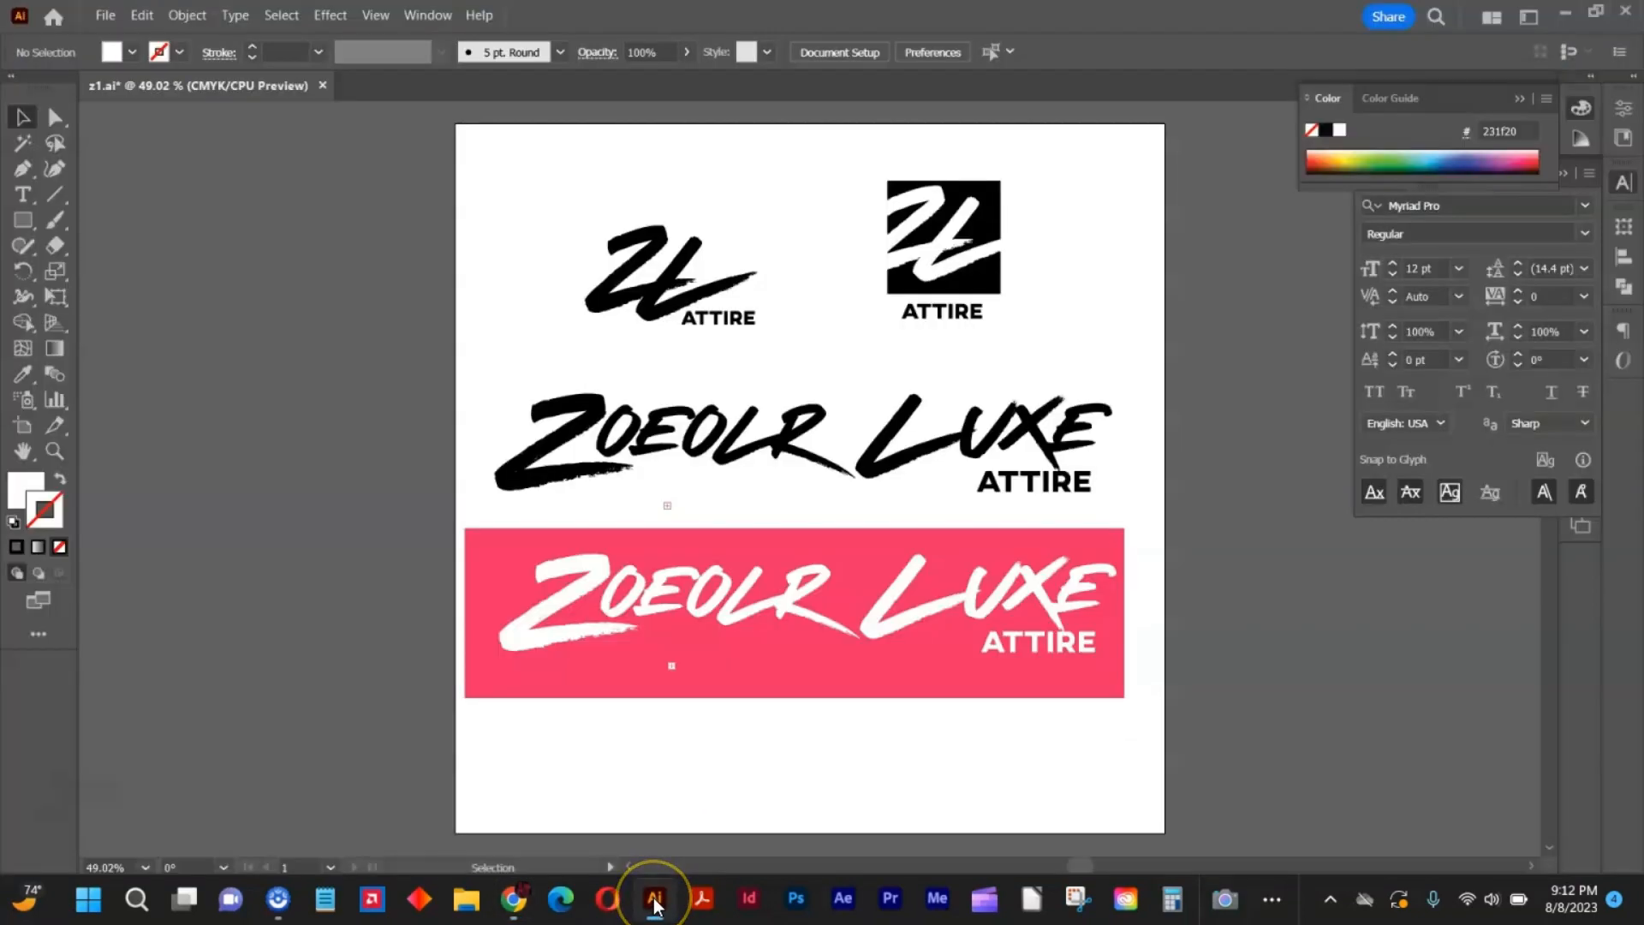
left_click(512, 899)
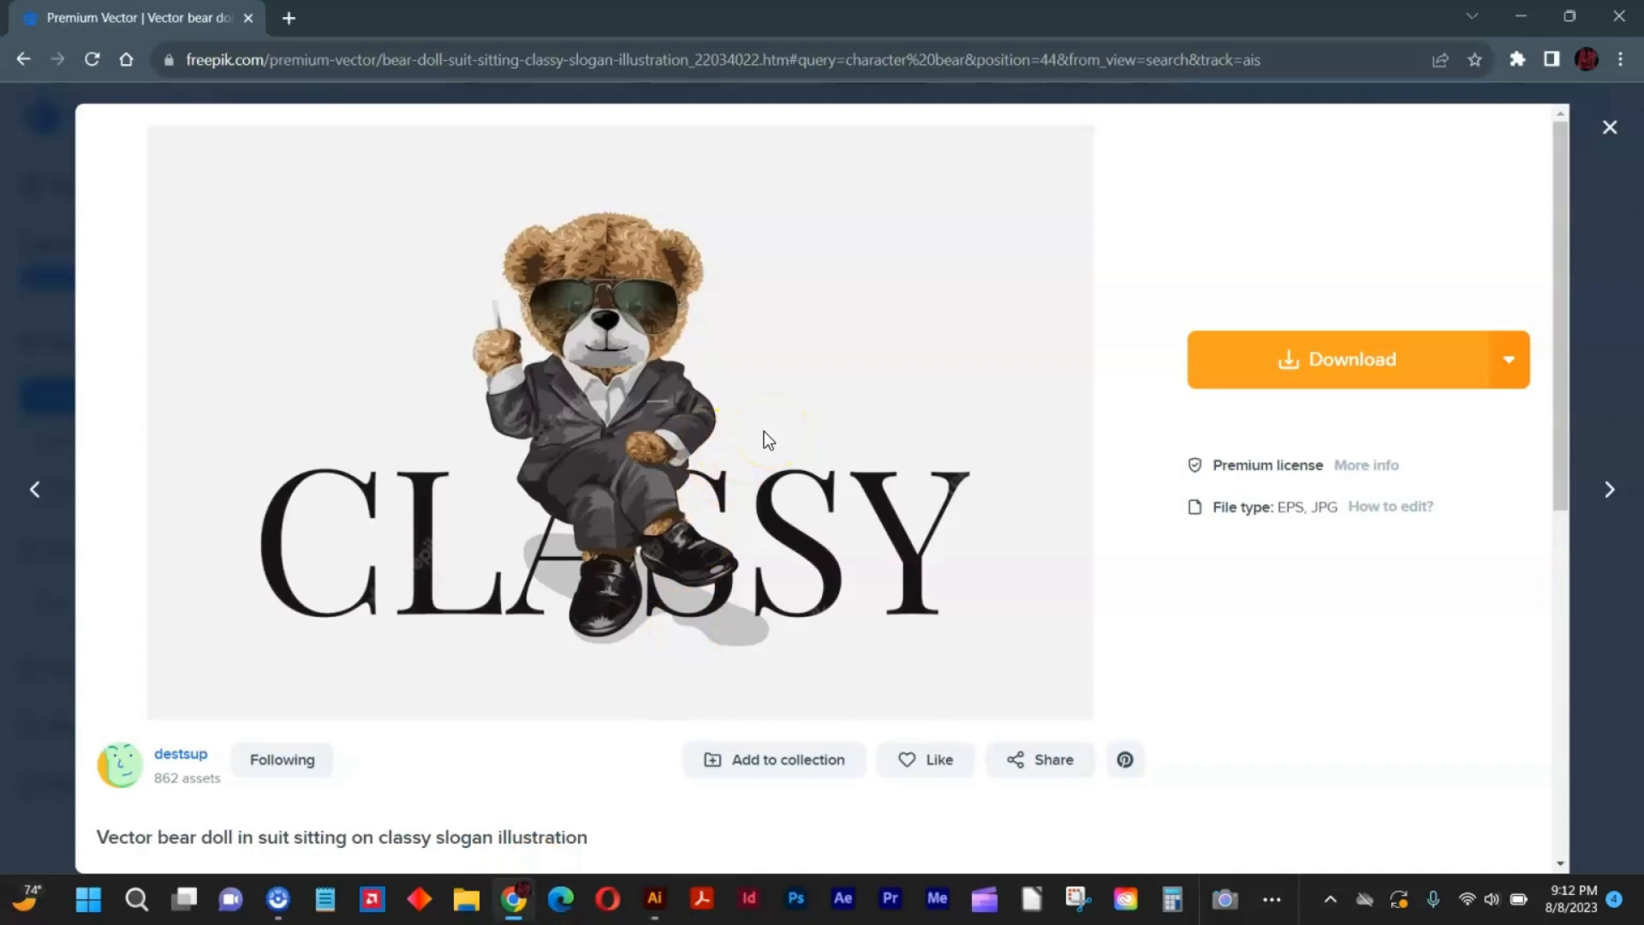
left_click(1267, 370)
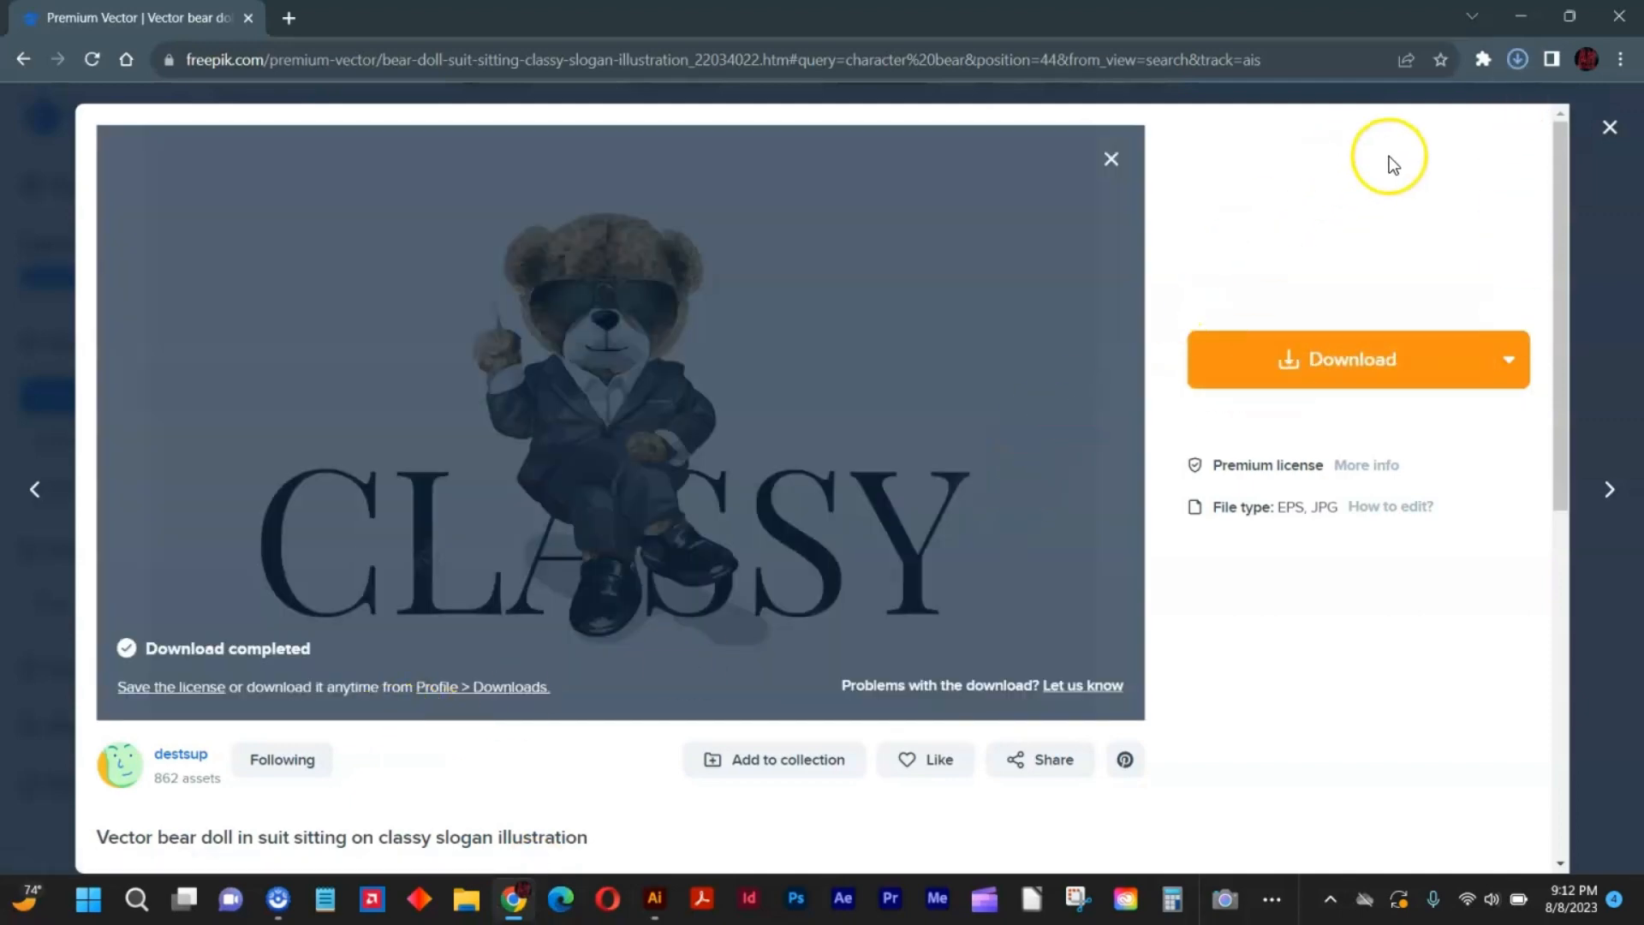
Open the downloaded bear-doll-suit-sitting-classy-slogan-illustration archive and open its EPS file bc in Illustrator.
left_click(1518, 59)
left_click(1382, 120)
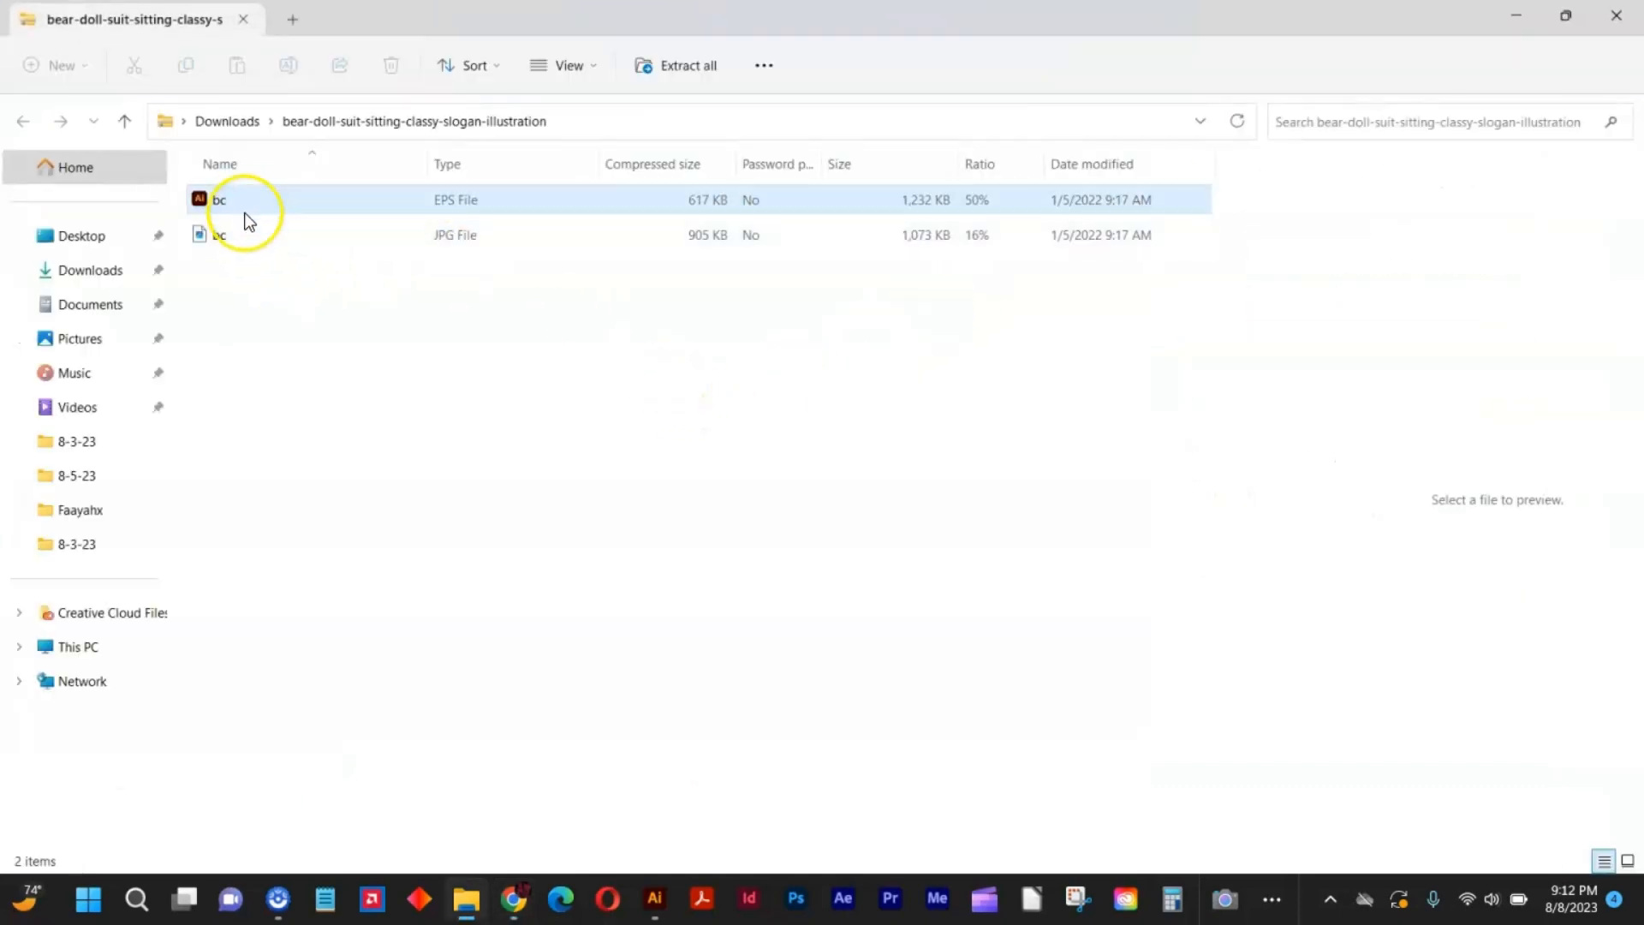
left_click(243, 207)
right_click(243, 208)
left_click(283, 225)
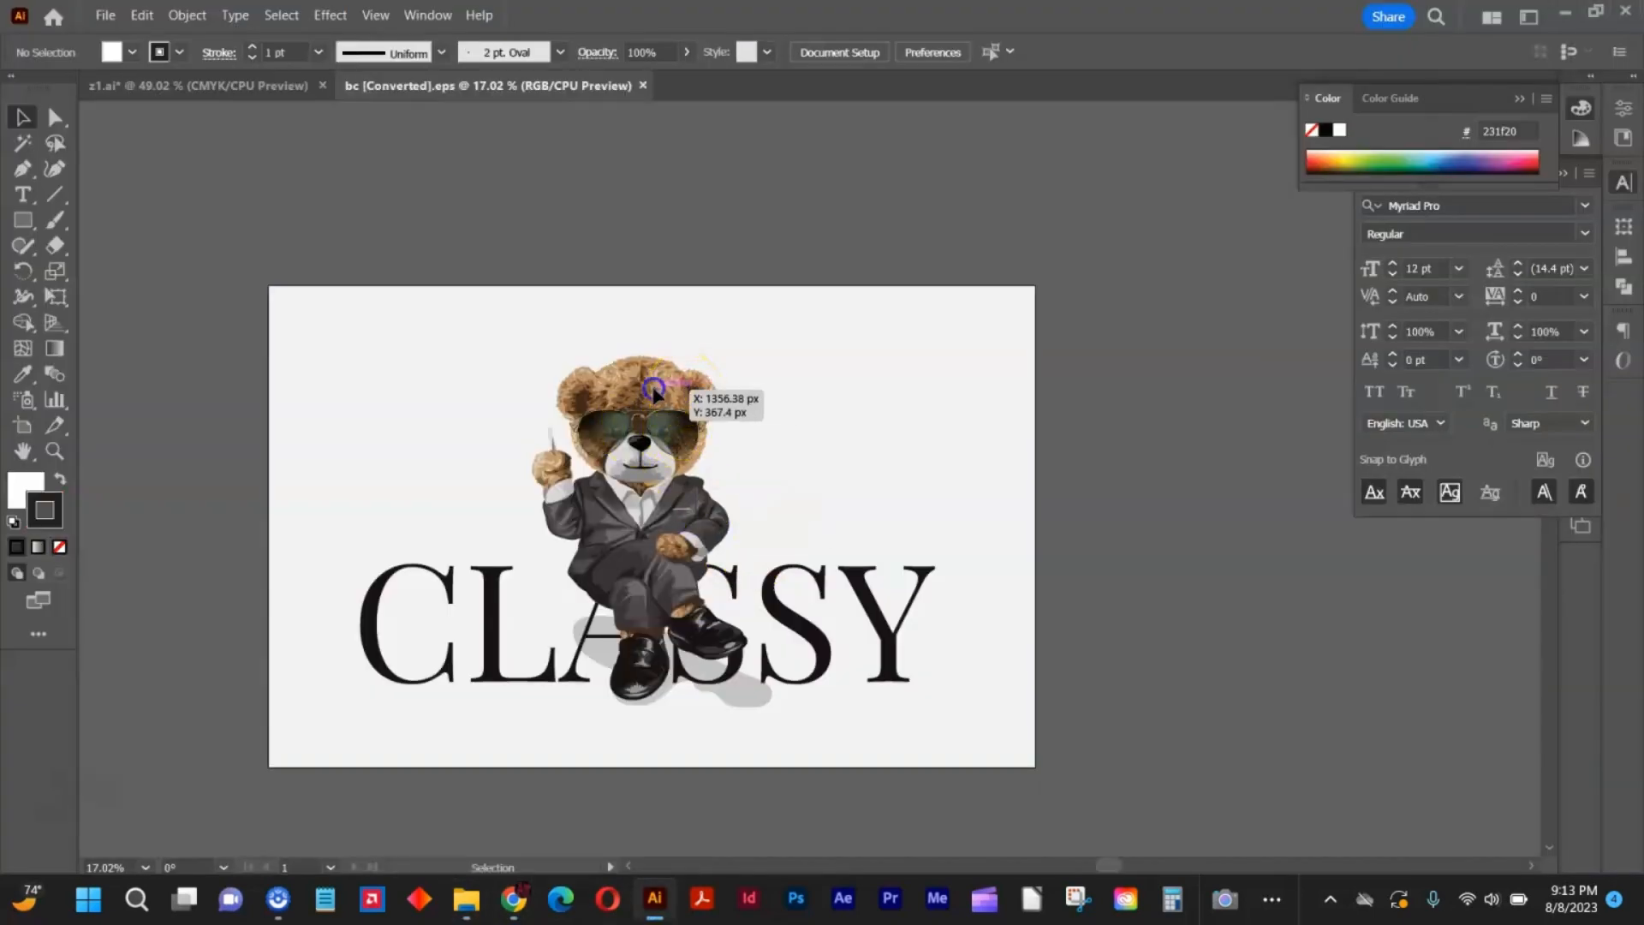
Ungroup the bear artwork and delete its light grey background and the CLASSY lettering.
left_click(685, 394)
right_click(652, 390)
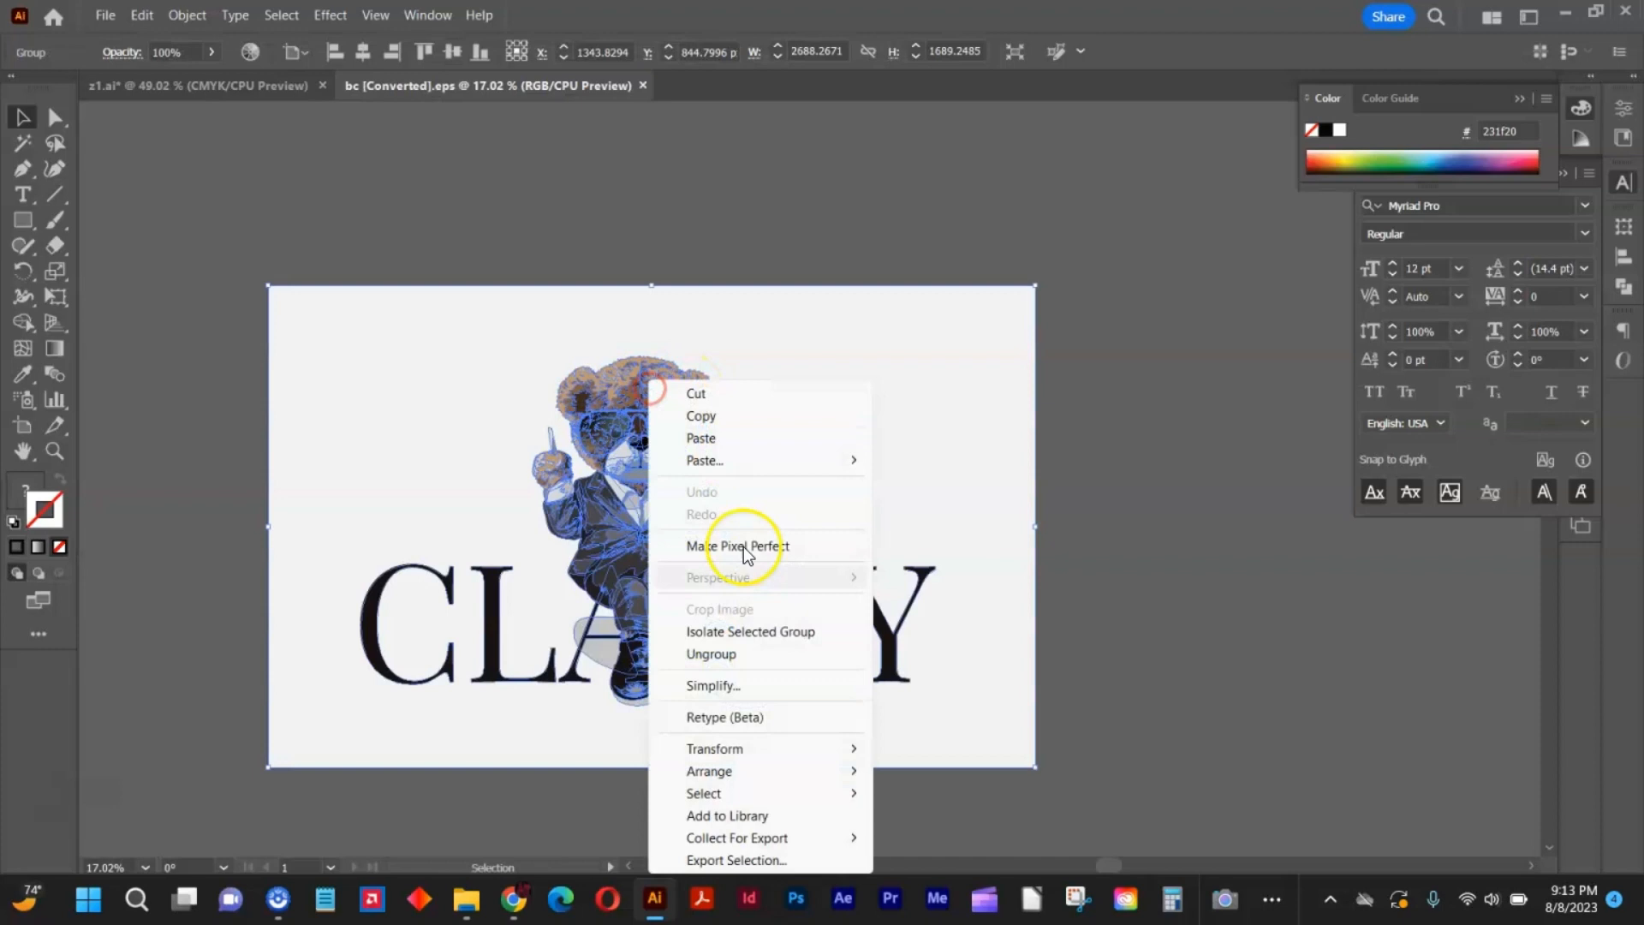
left_click(782, 653)
left_click(1049, 487)
left_click(938, 433)
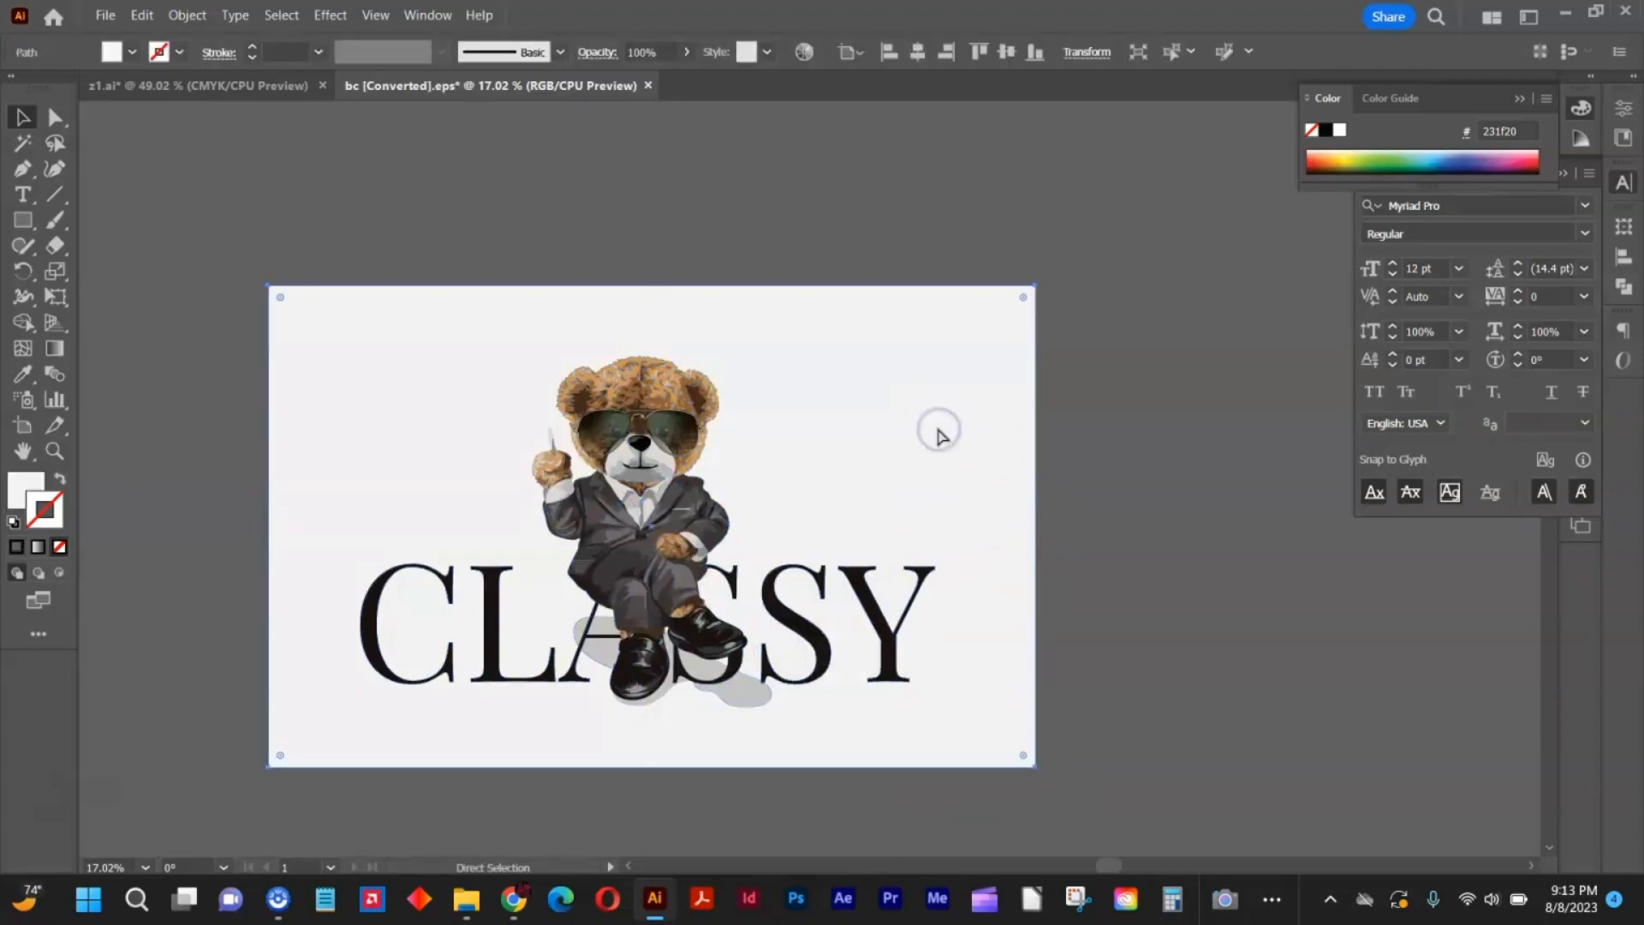
key("Delete")
left_click(804, 556)
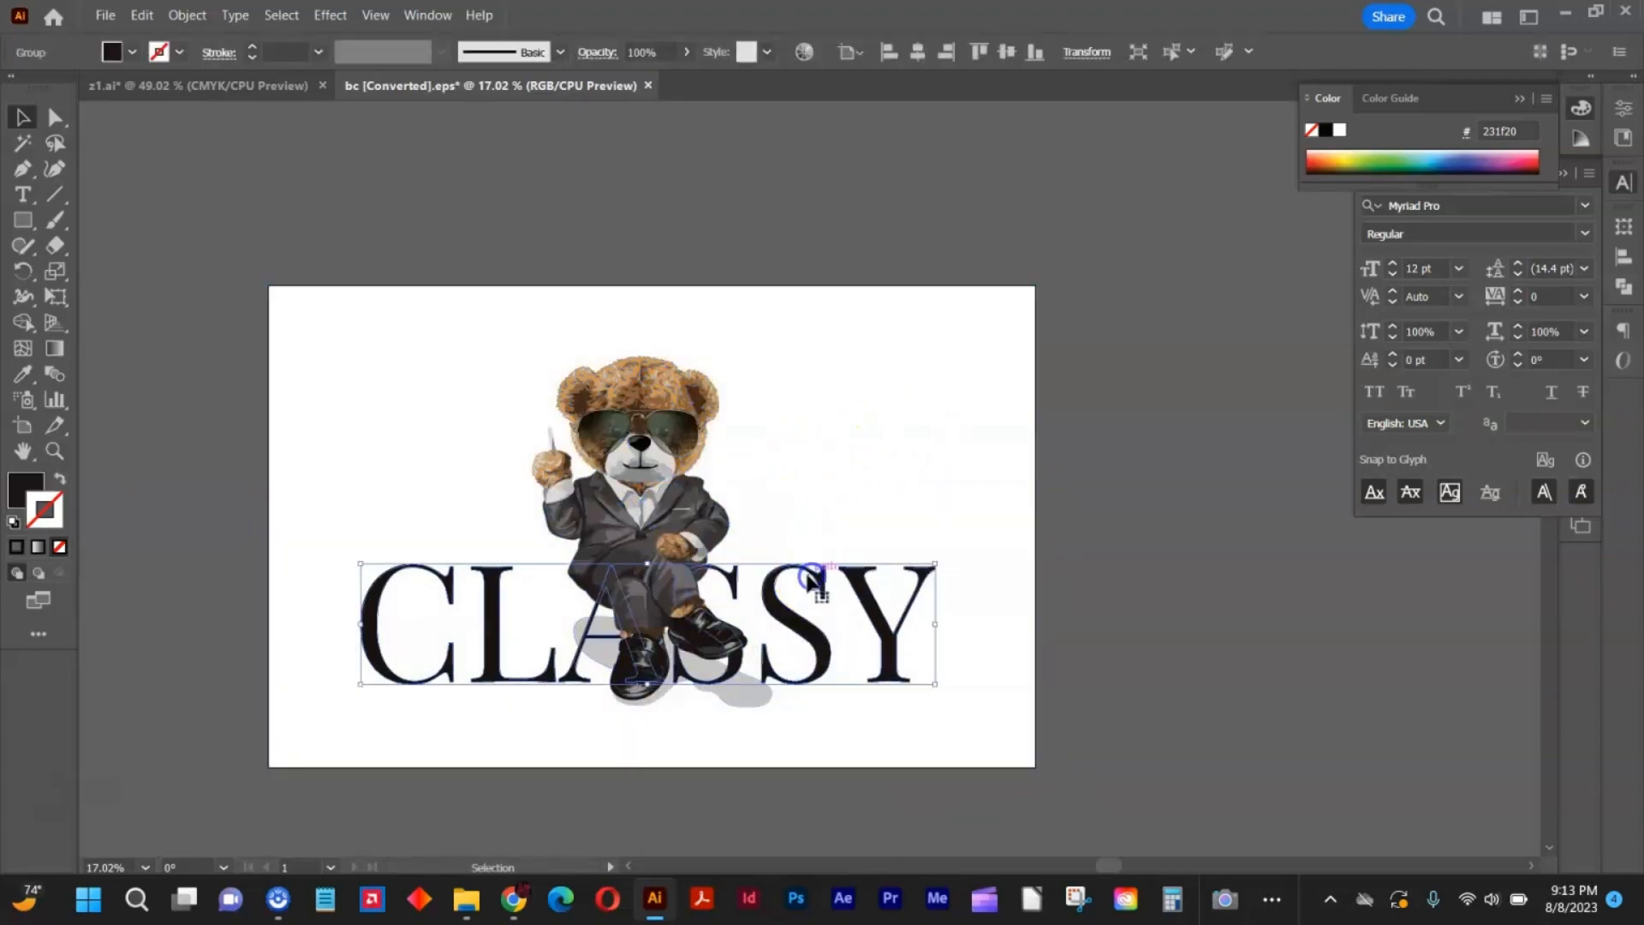
key("Delete")
Move the bear with its shadow into z1.ai, scale it to about 2.4 × 3.5 in and place it between ZOEOLR and LUXE.
left_click_drag(856, 330, 495, 707)
left_click_drag(639, 567, 753, 525)
key("a")
key("v")
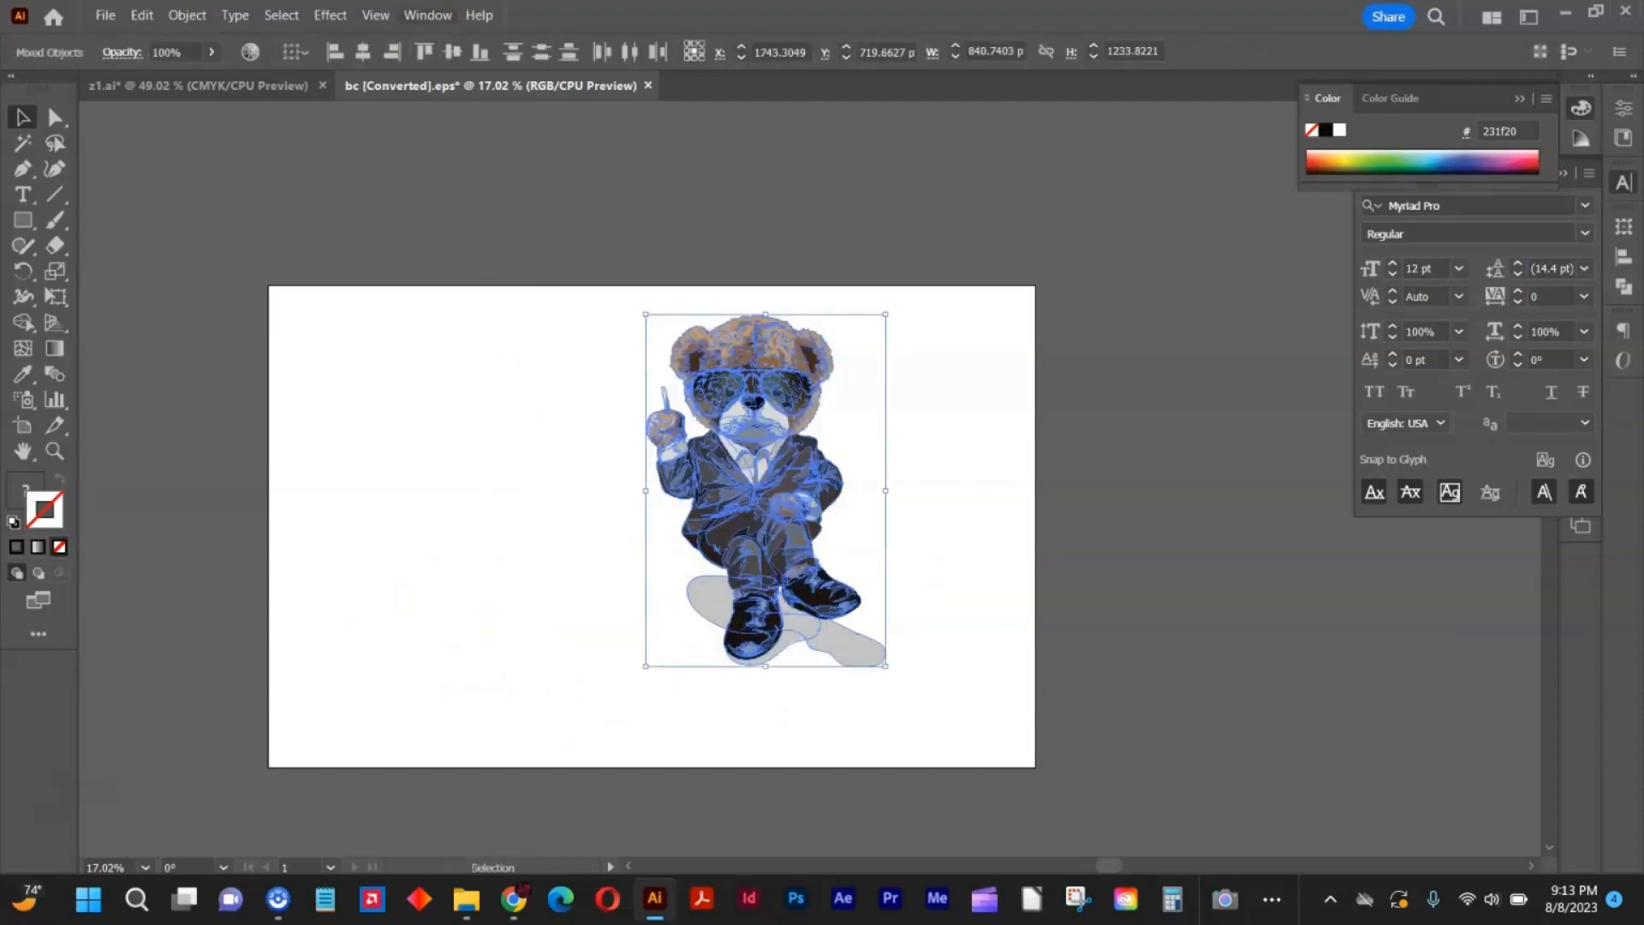
left_click_drag(157, 106, 745, 269)
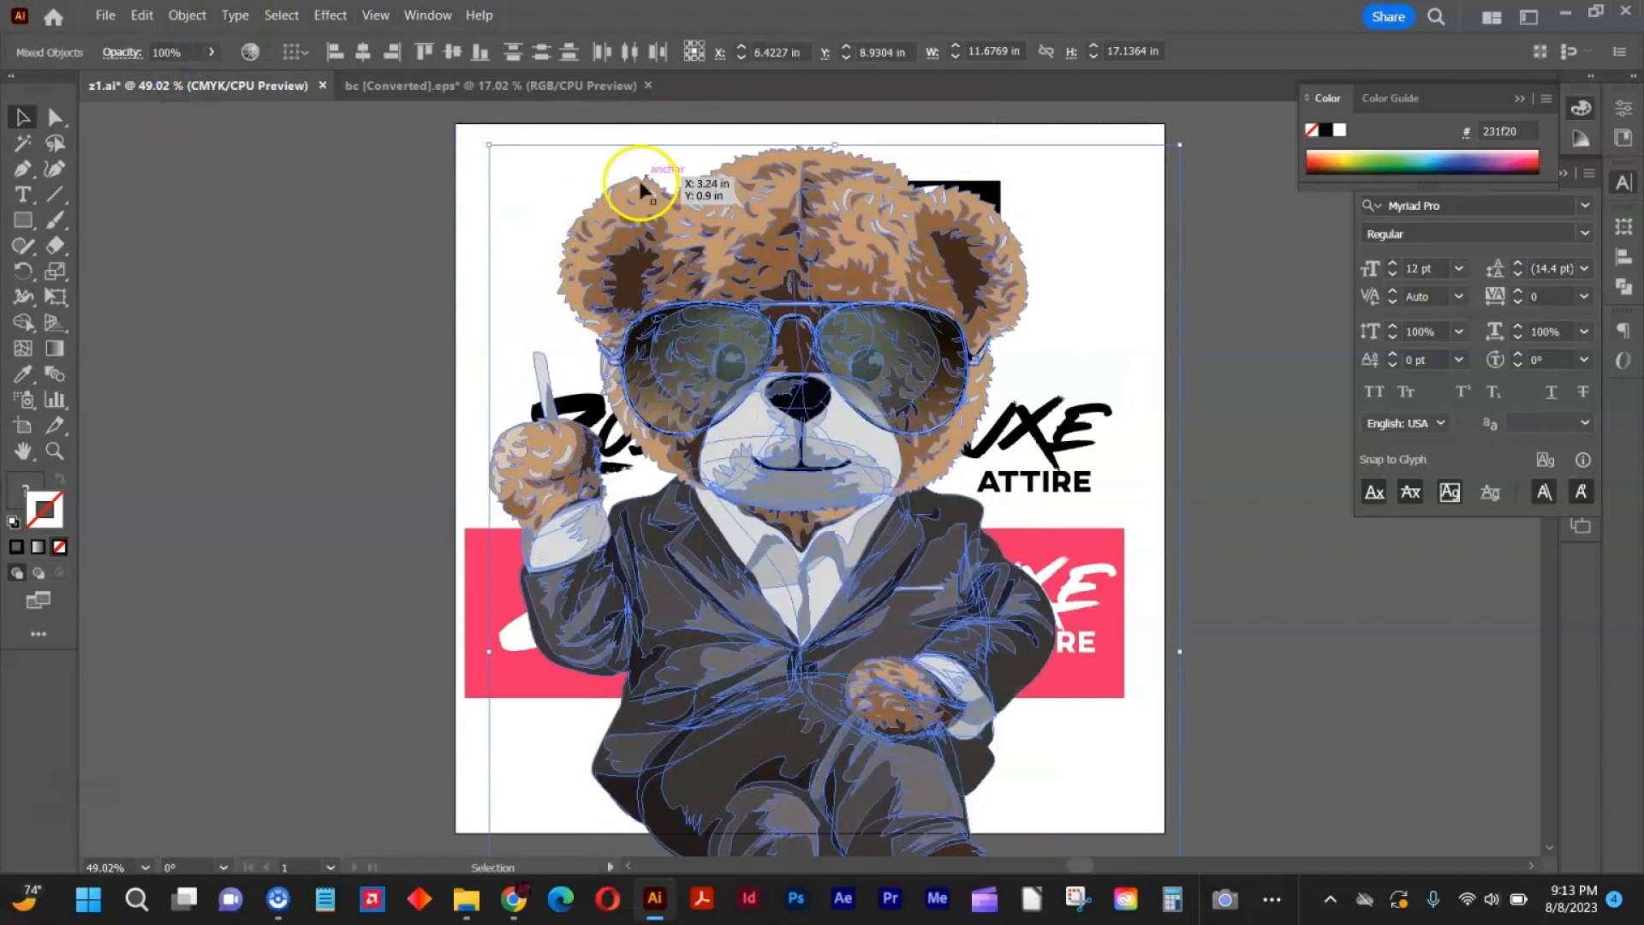
left_click_drag(832, 142, 799, 524)
left_click_drag(820, 638, 858, 446)
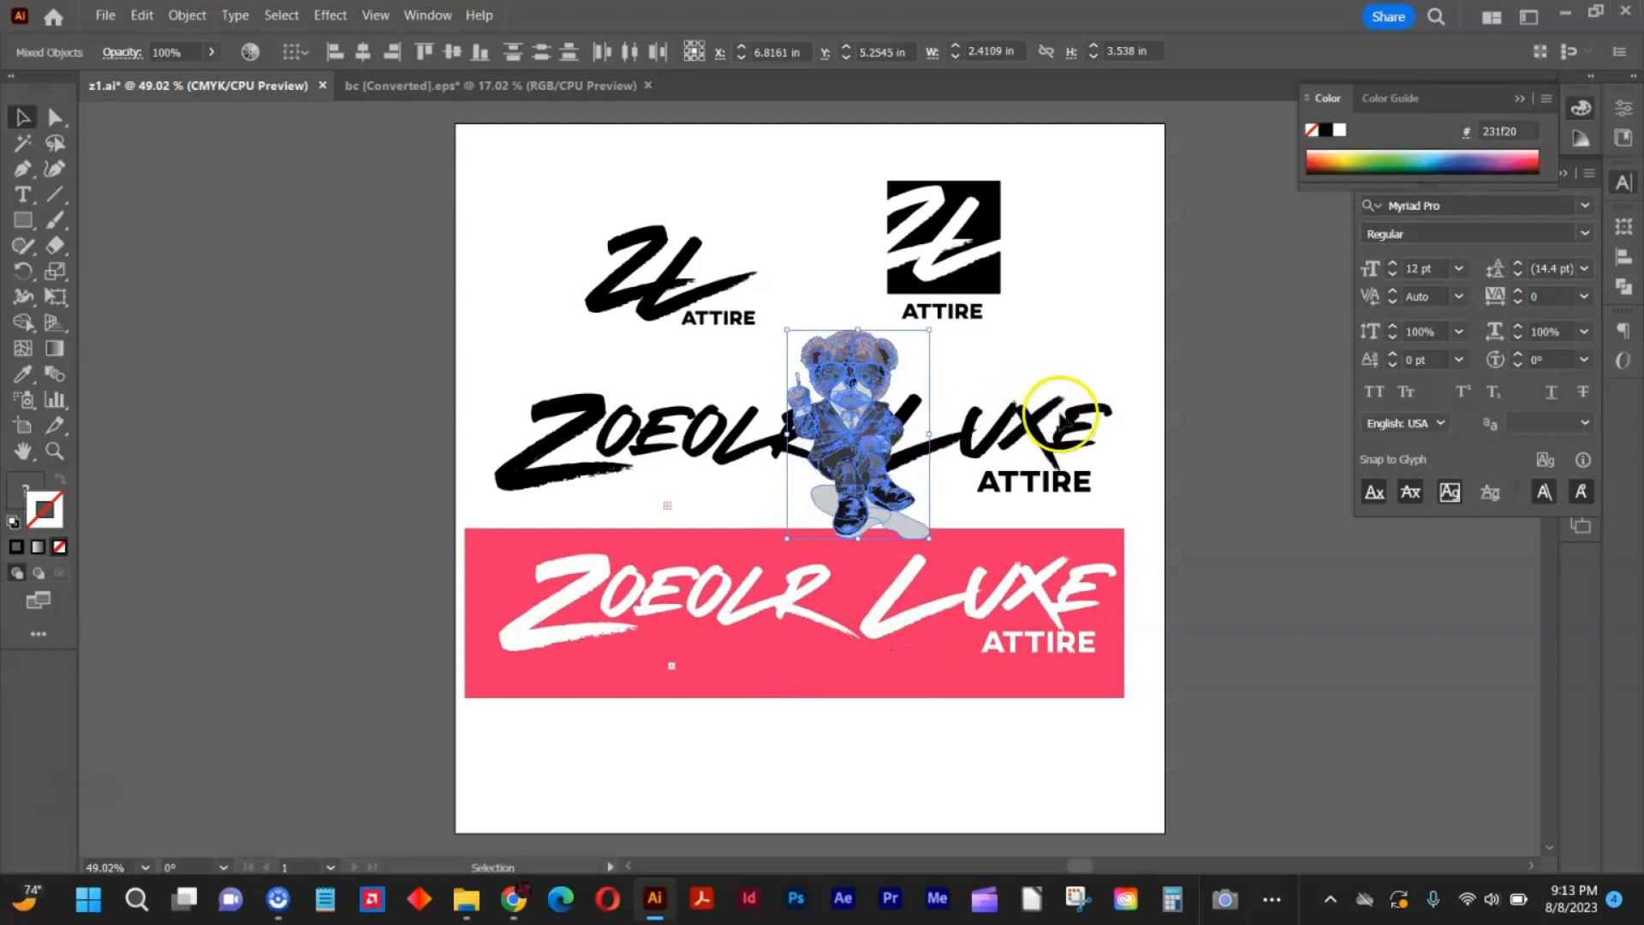
Unlock all objects and move the pink logo version down near the artboard's lower edge.
left_click(190, 17)
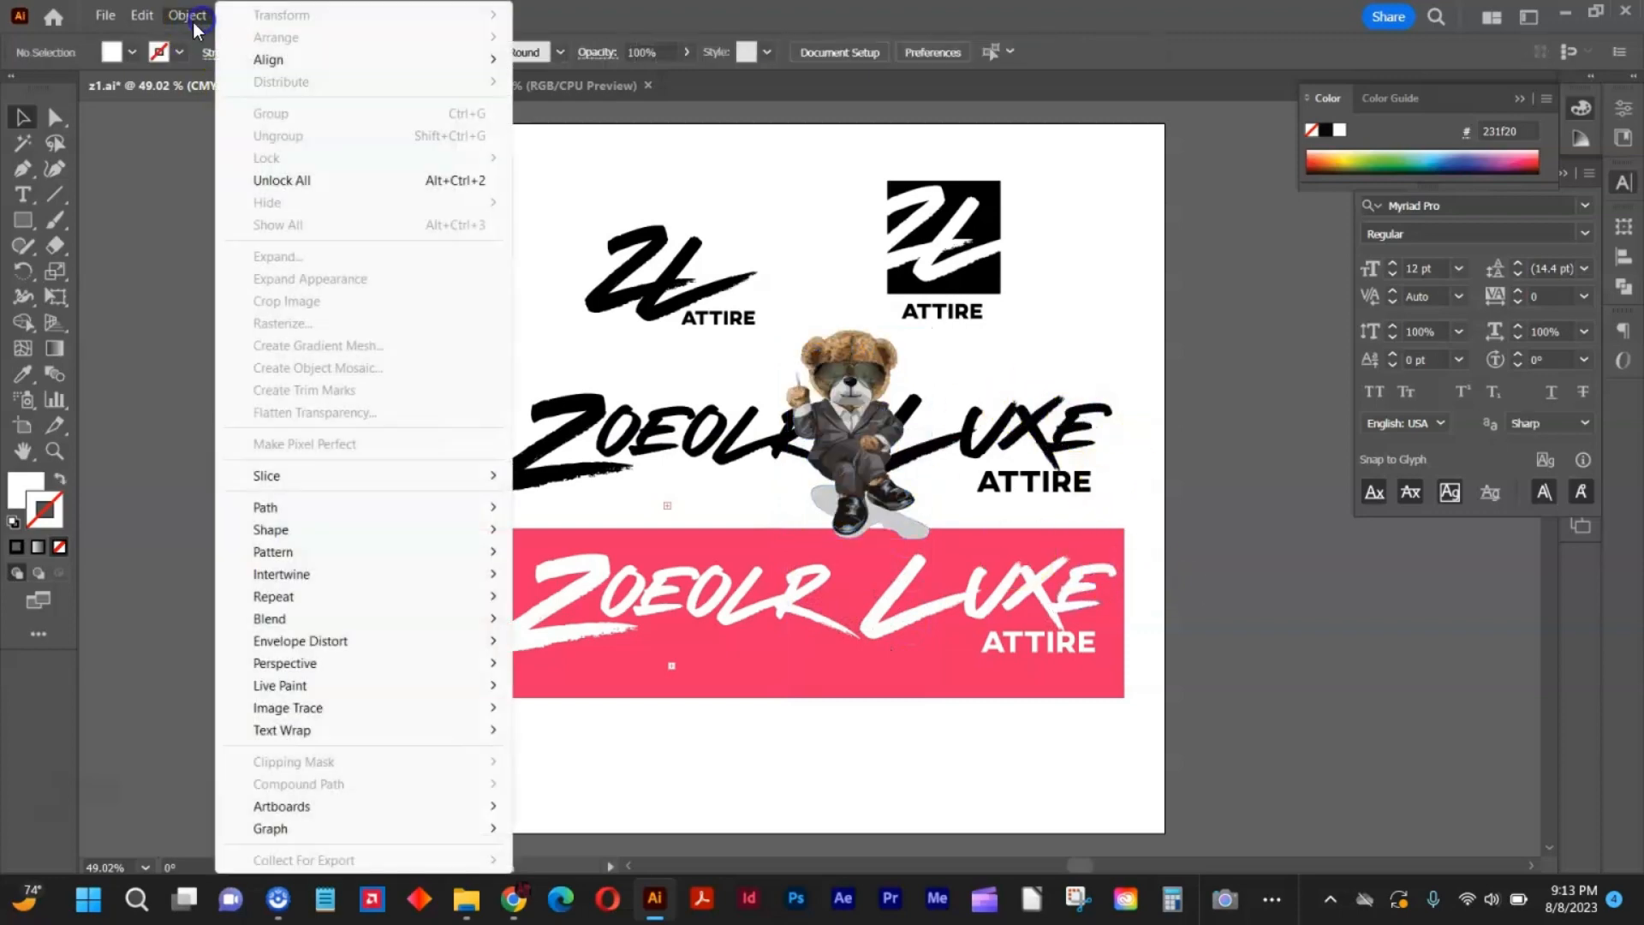
left_click(285, 154)
left_click(262, 256)
left_click(518, 437)
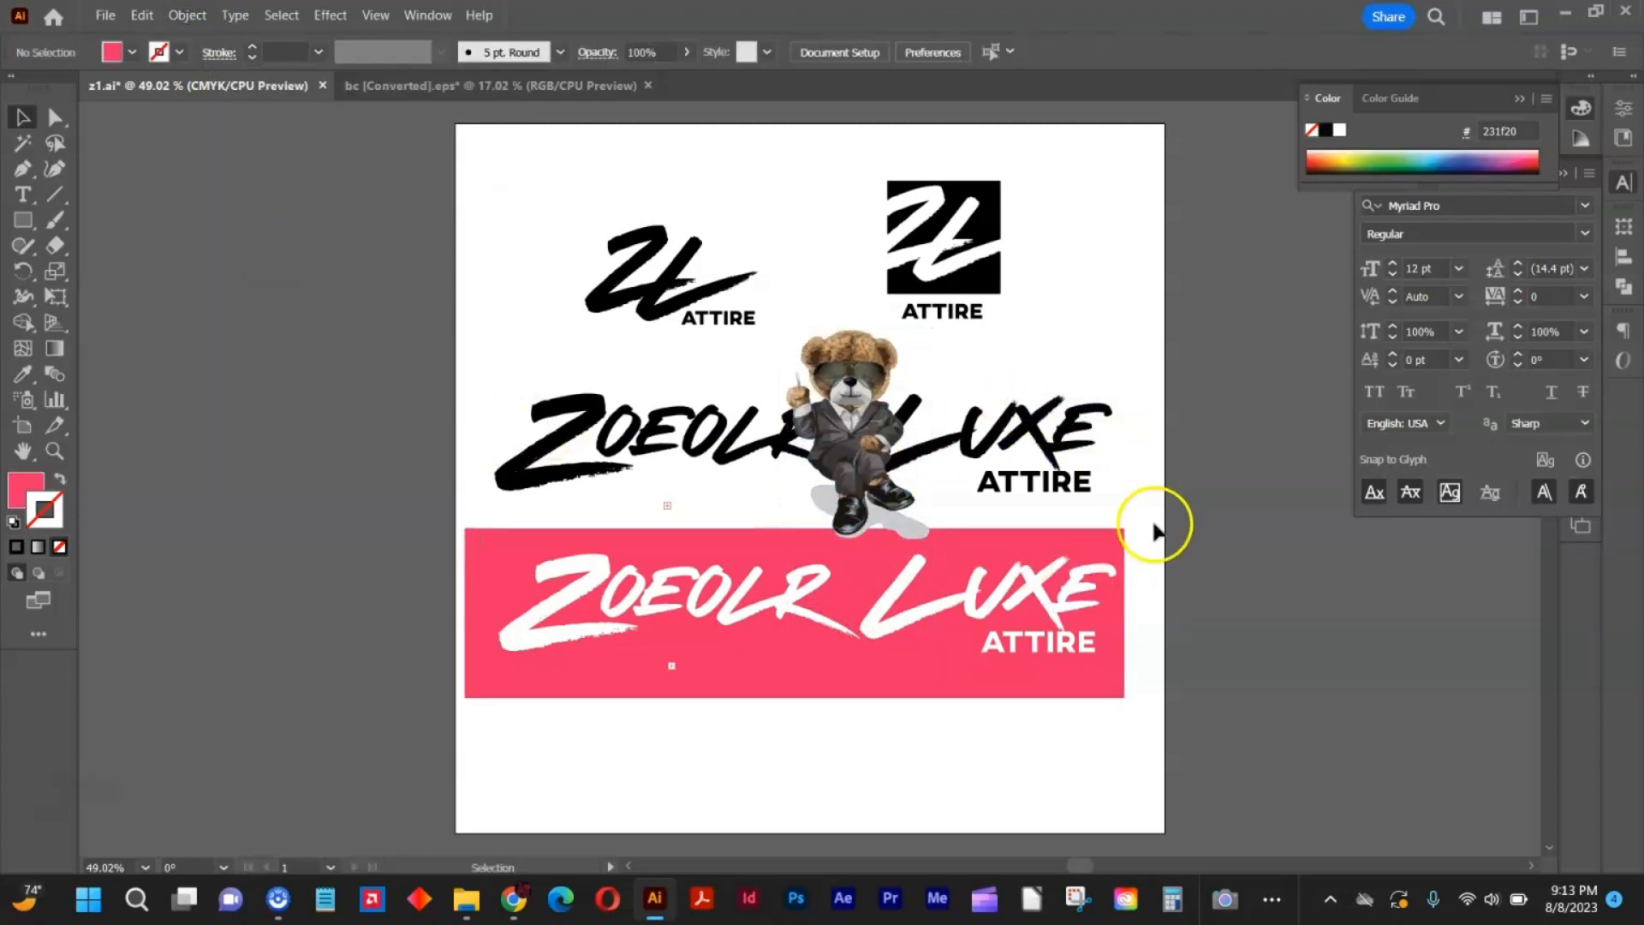
left_click_drag(1149, 532, 426, 738)
left_click_drag(568, 615, 543, 731)
left_click(714, 586)
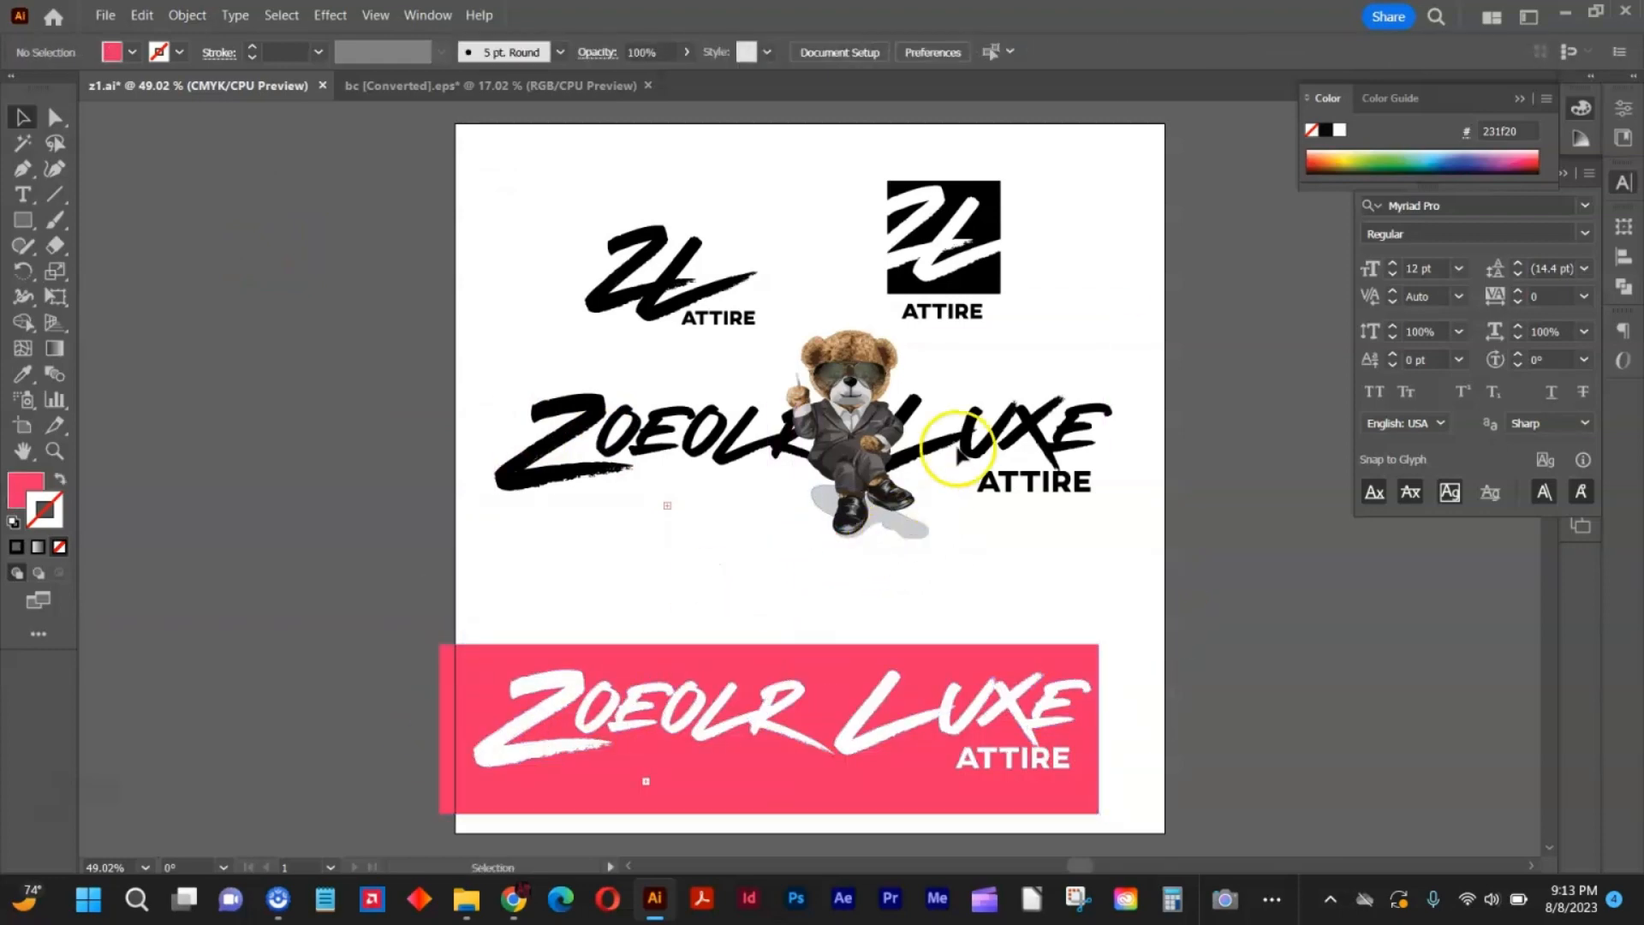
Spread the black wordmark around the bear by shifting LUXE ATTIRE slightly right and ZOEOLR slightly left.
left_click_drag(1118, 366, 949, 460)
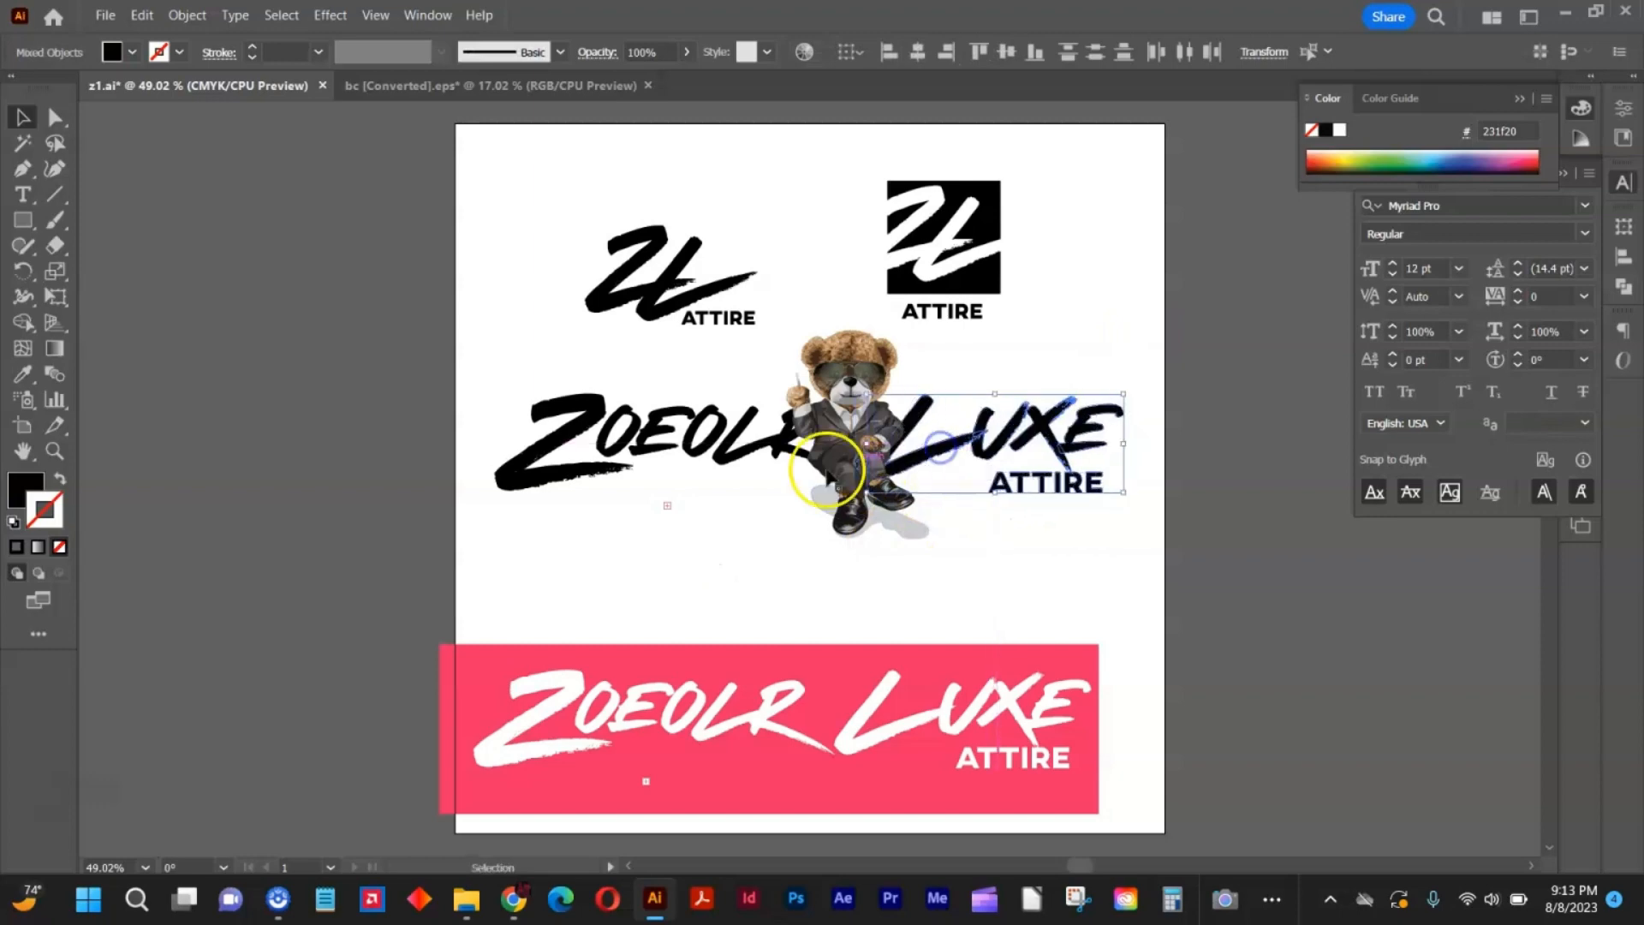
left_click_drag(506, 386, 465, 404)
left_click_drag(770, 453, 748, 463)
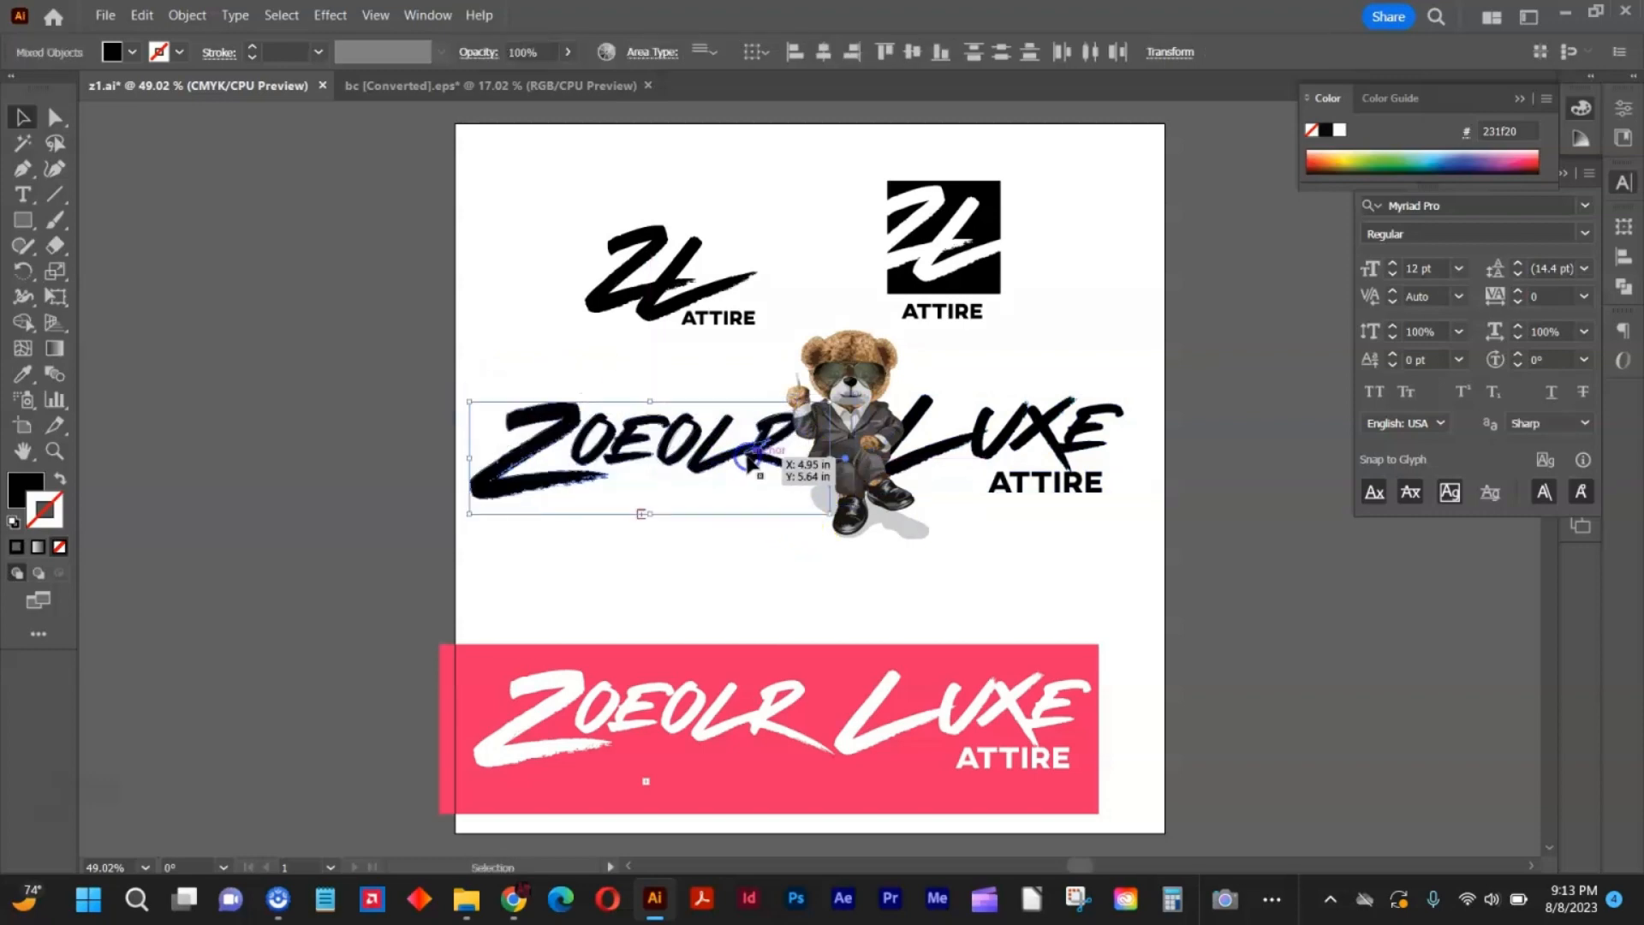
left_click(699, 586)
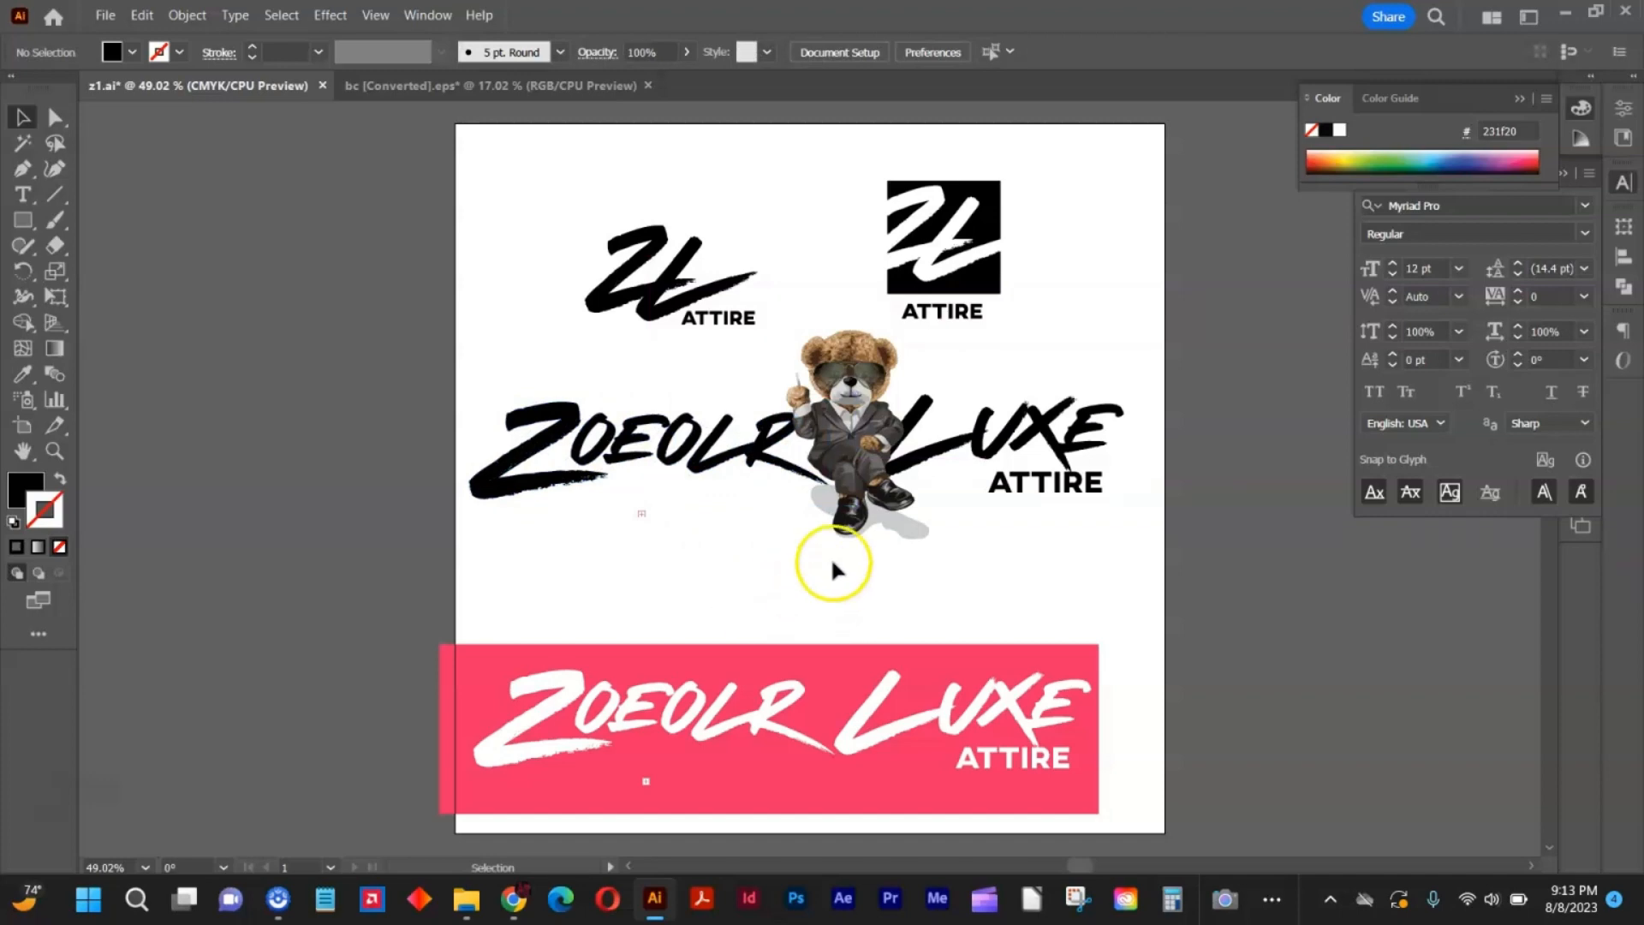
Place a small copy of the bear without shadow on the plain ZL monogram and nudge the ATTIRE text below it down.
left_click(846, 439)
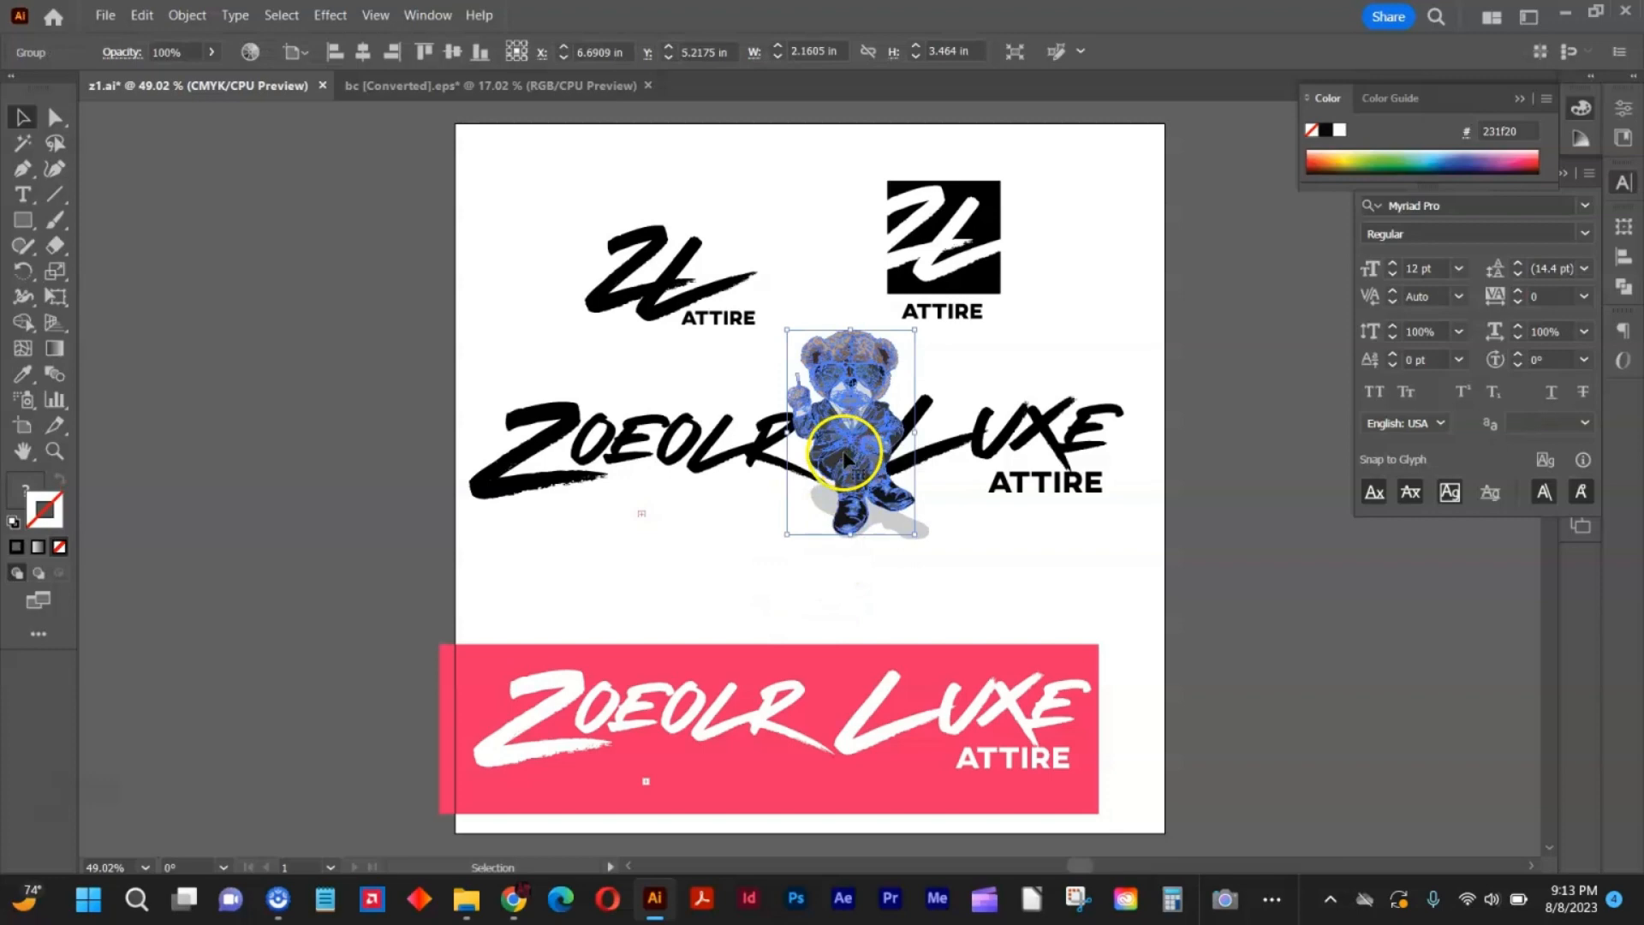
left_click_drag(846, 458, 600, 296)
left_click_drag(569, 158, 727, 249)
left_click(823, 253)
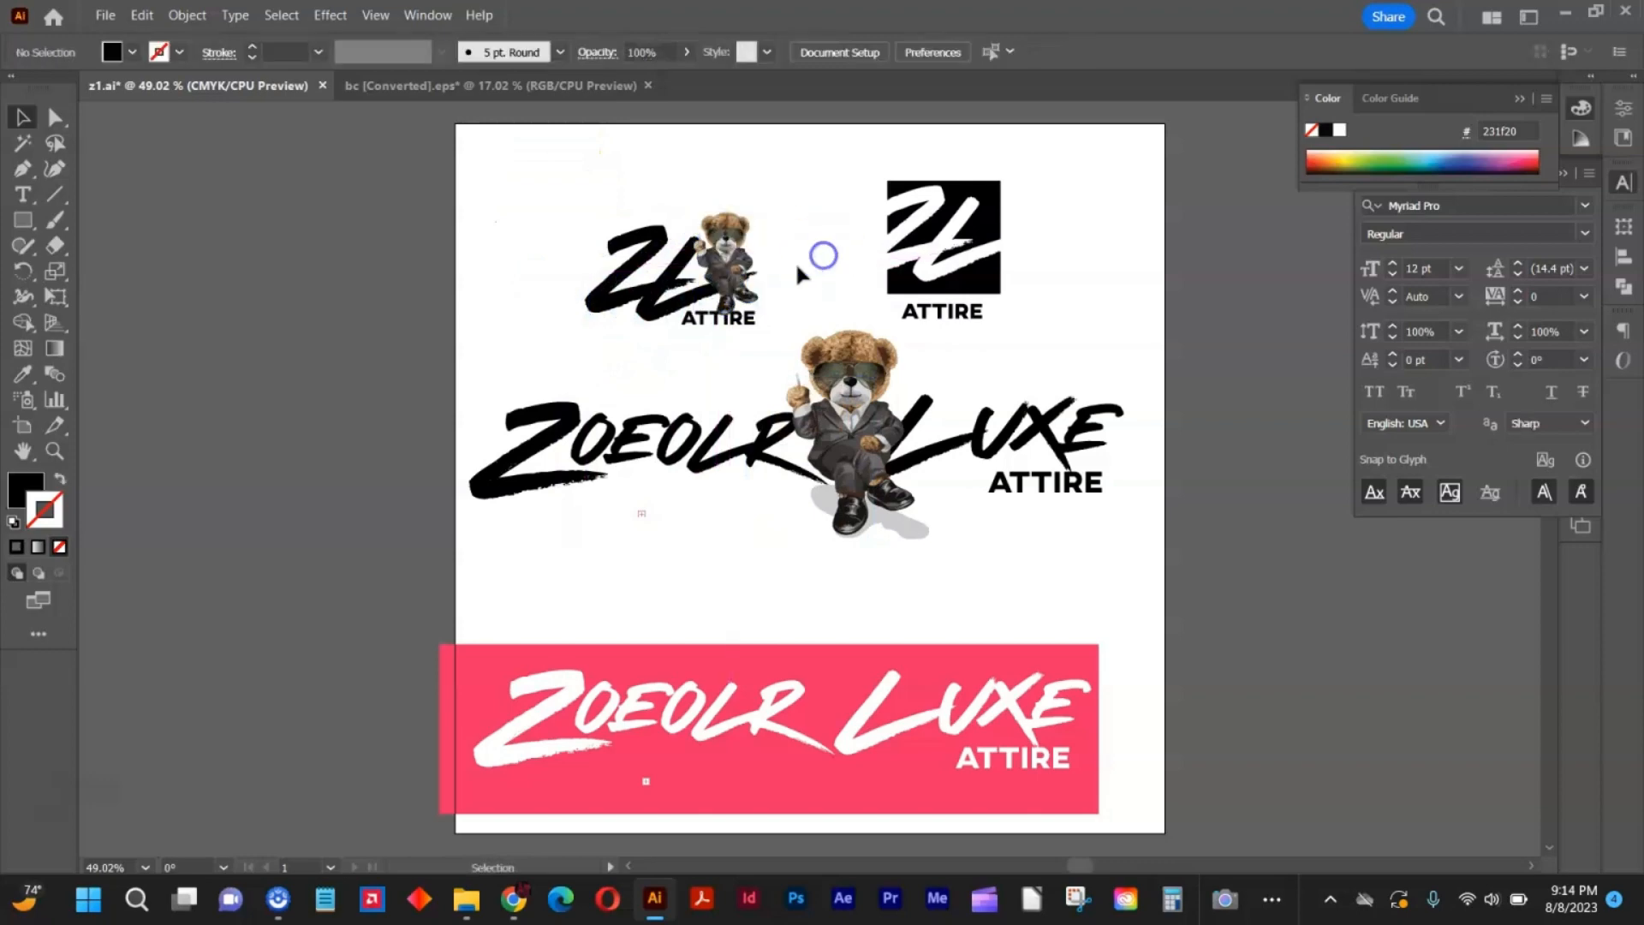
left_click_drag(741, 325, 742, 333)
left_click(743, 350)
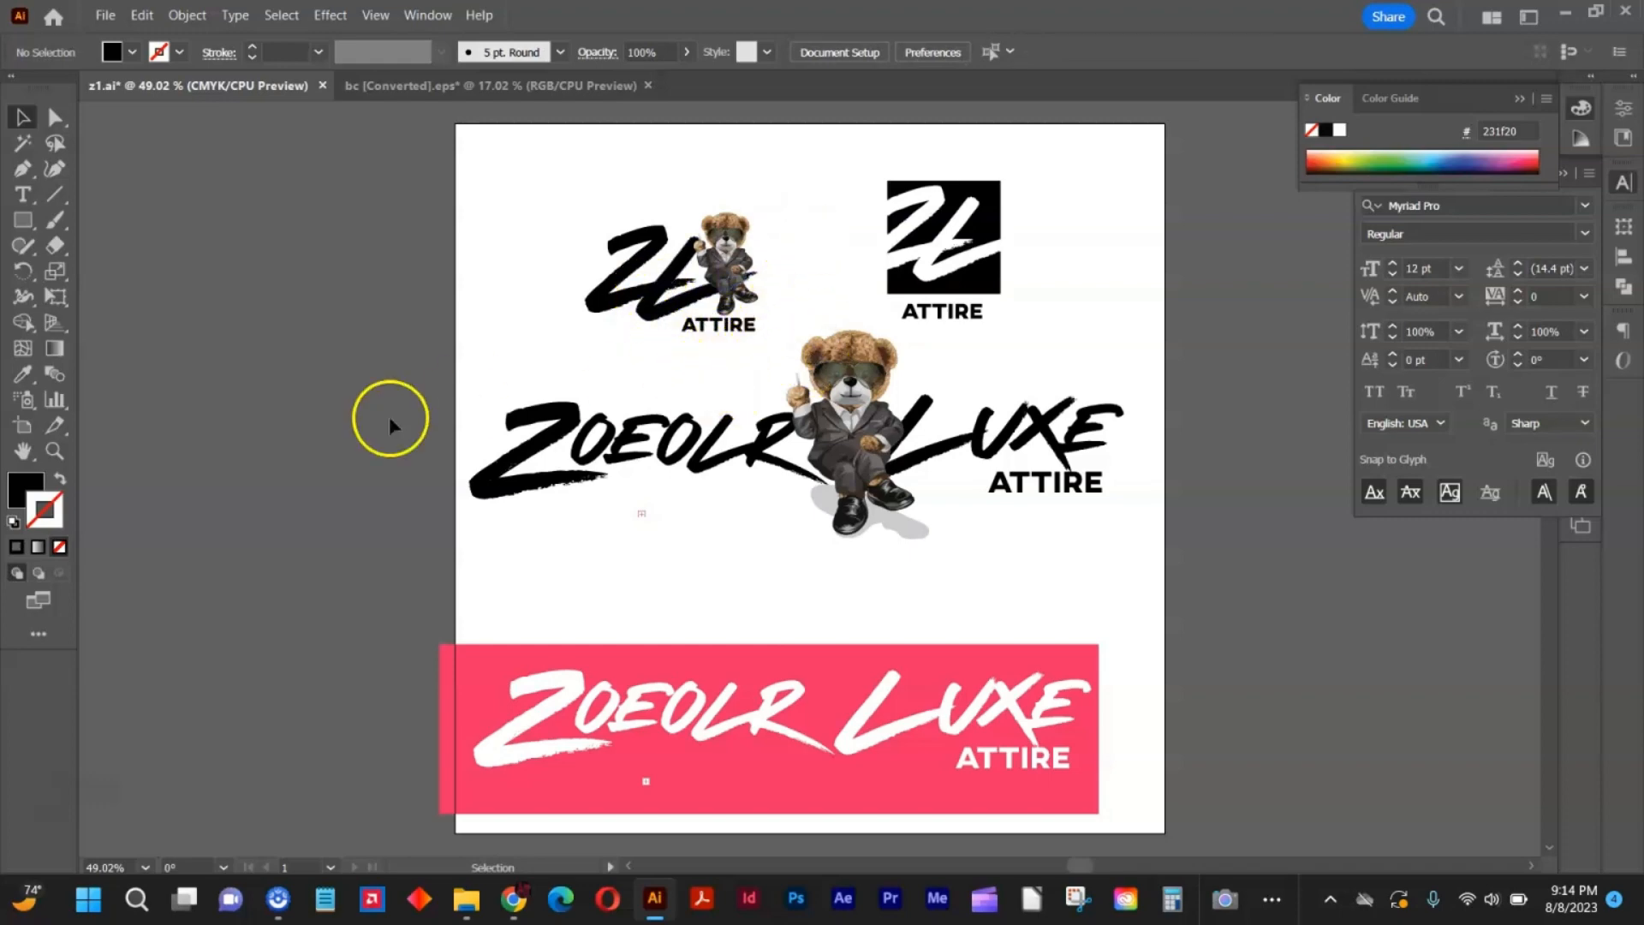
Examine the bear's placement on the ZL monogram and the full wordmark up close and in overview.
left_click(644, 284)
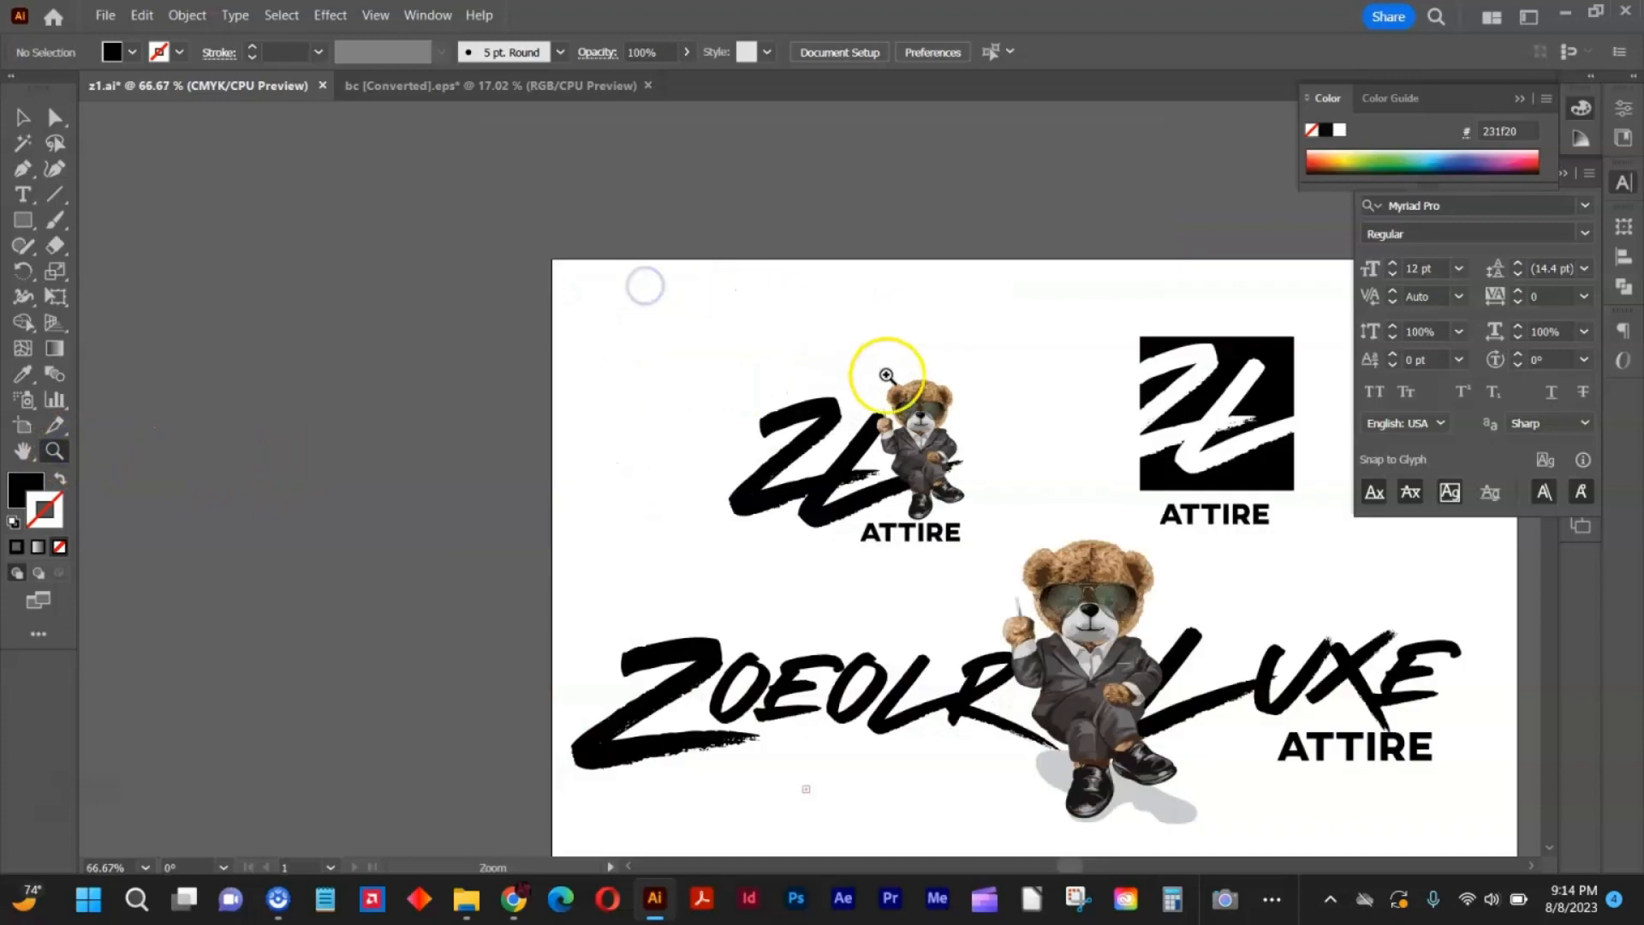
left_click(938, 461)
left_click(854, 475)
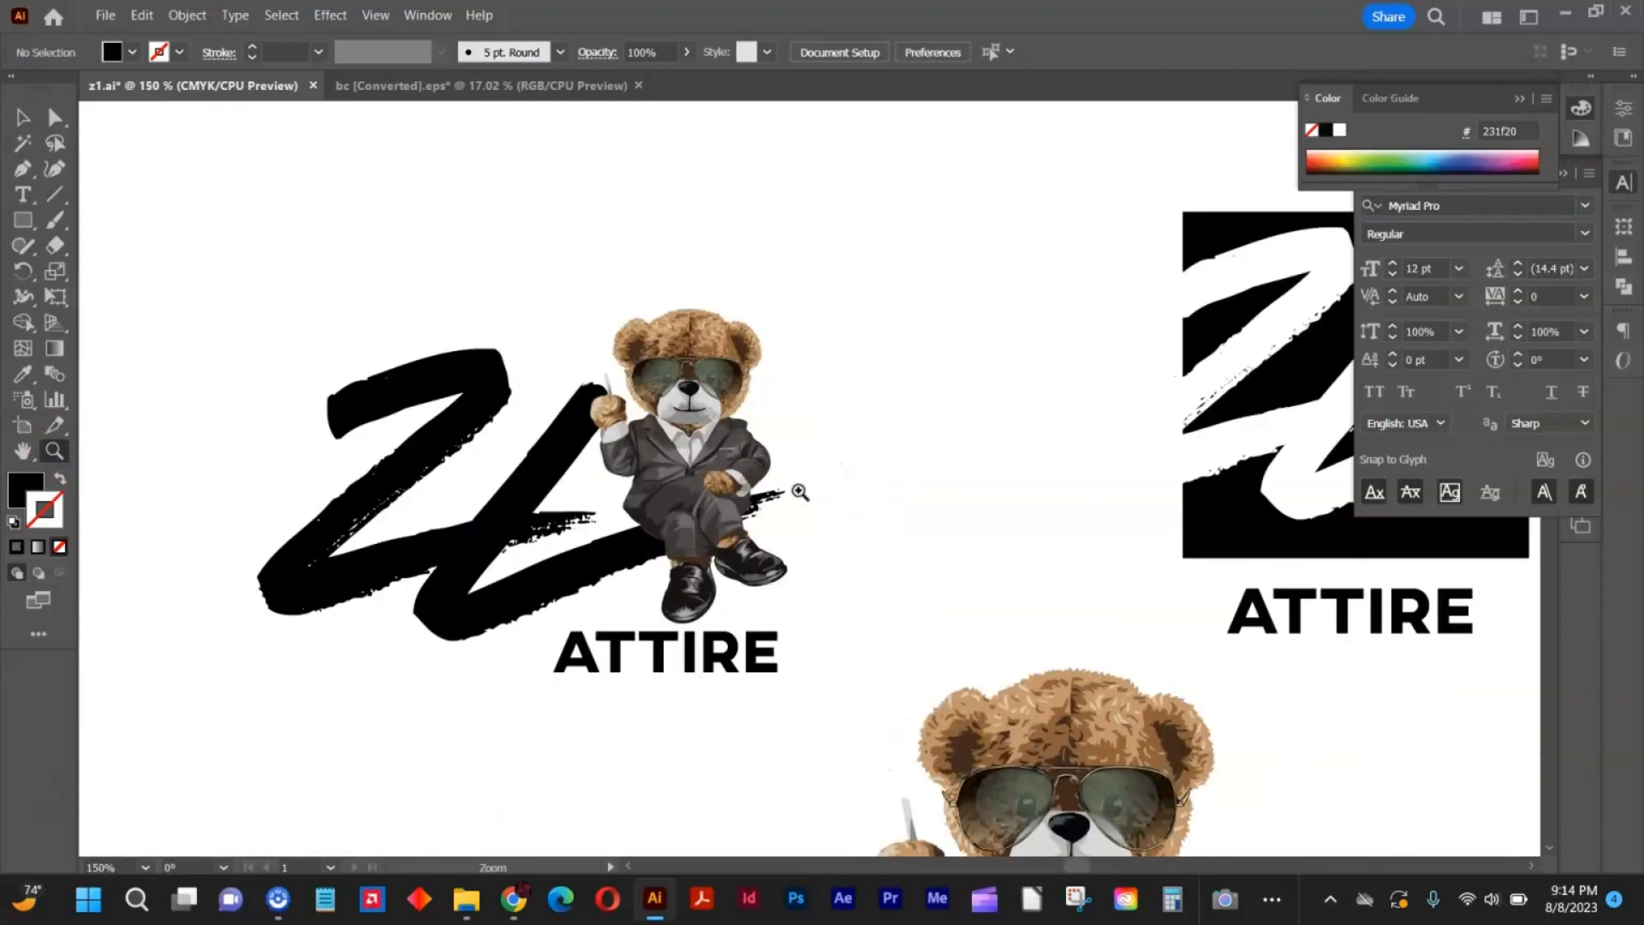
scroll(776, 465, "down", 10)
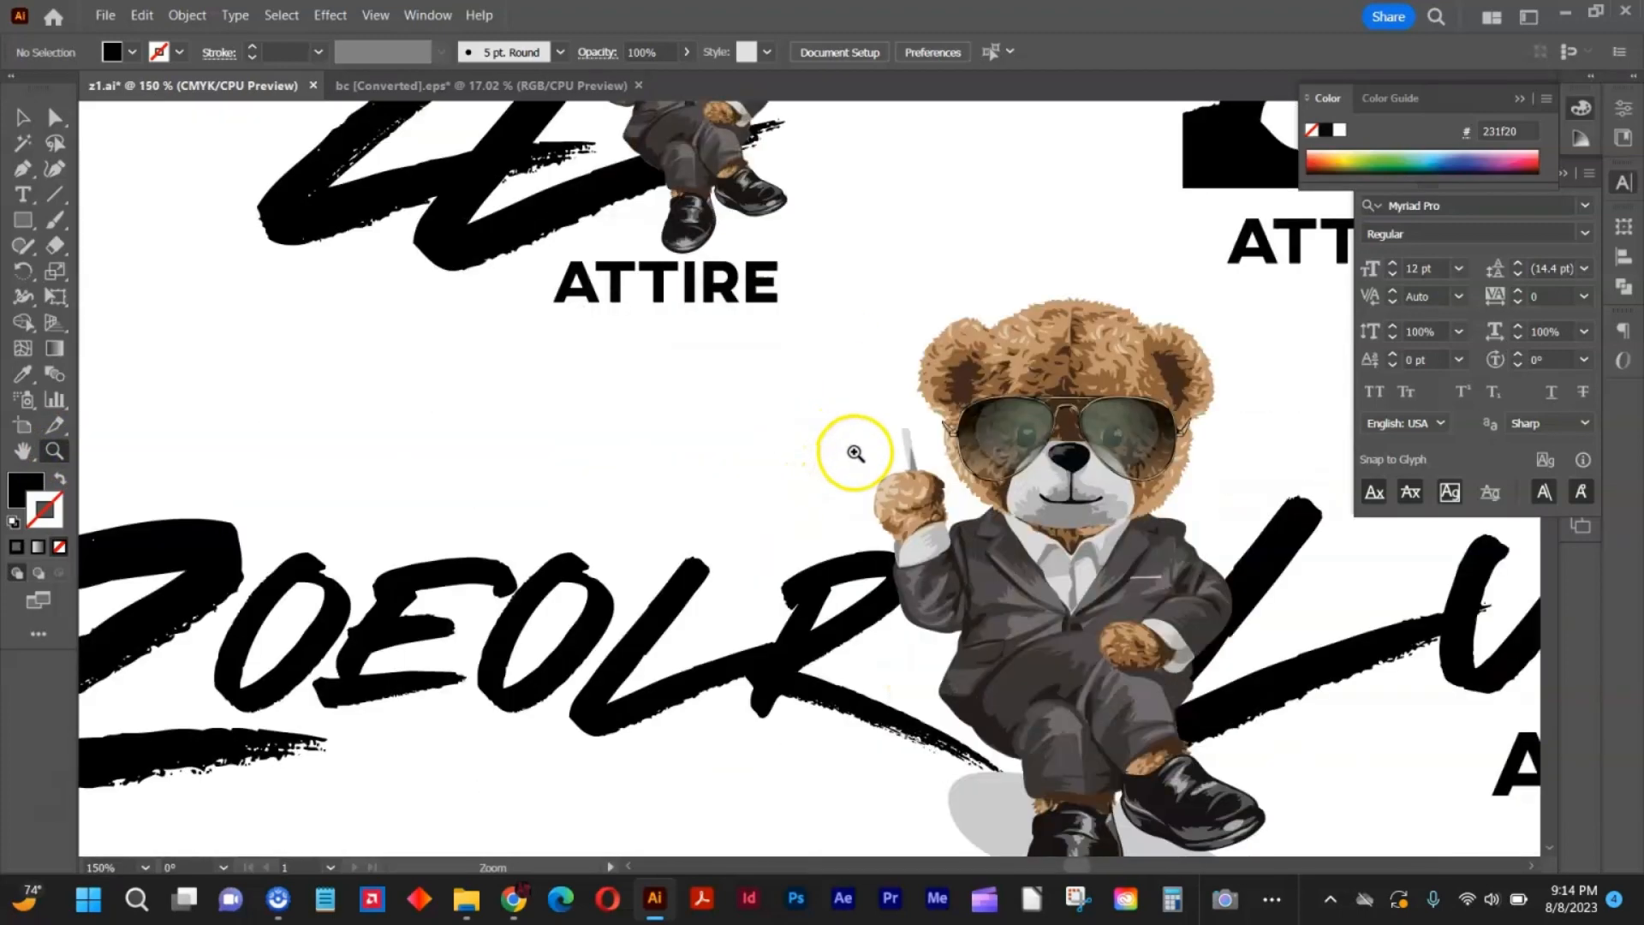
scroll(857, 456, "down", 1)
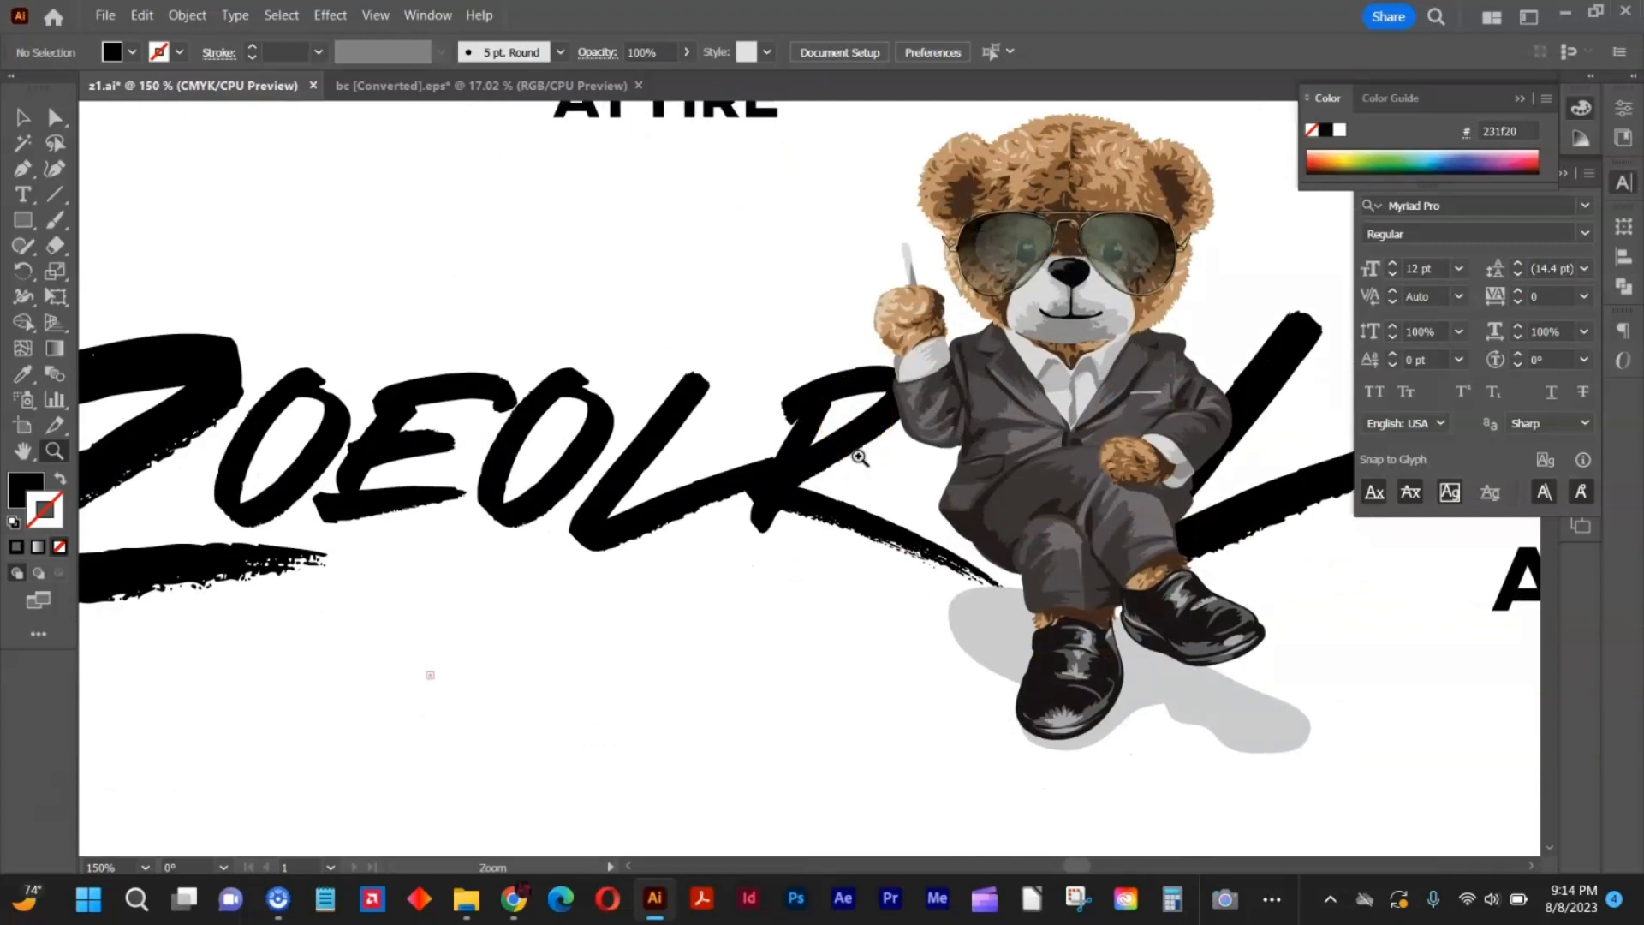
left_click(859, 456, "alt")
left_click(859, 457, "alt")
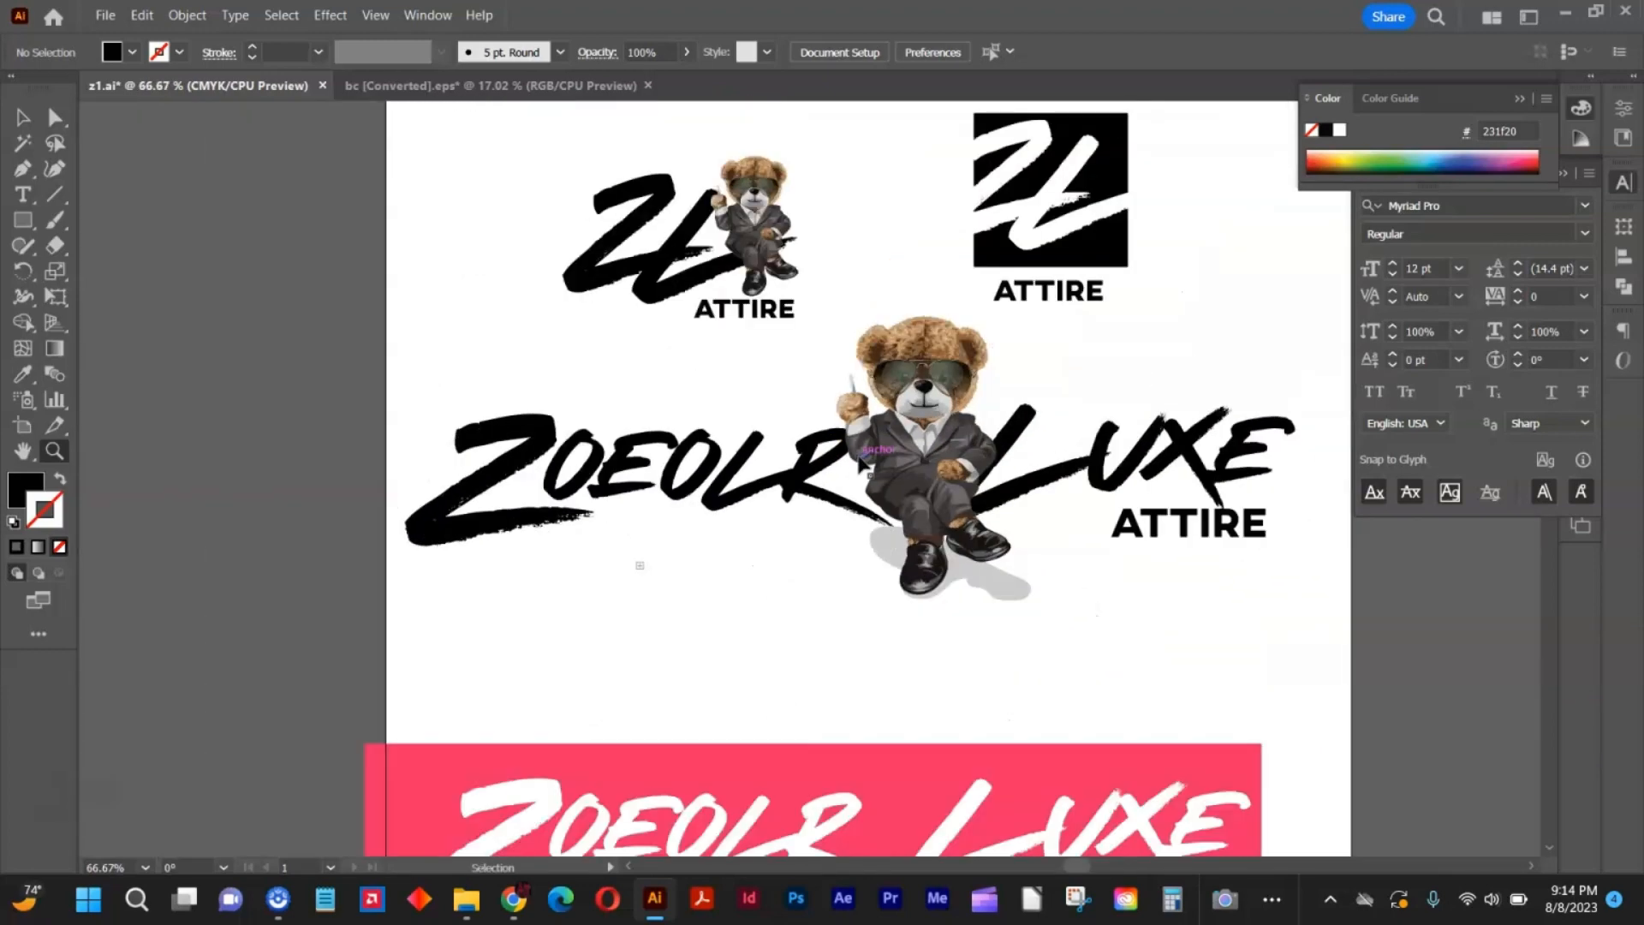
left_click(859, 457, "alt")
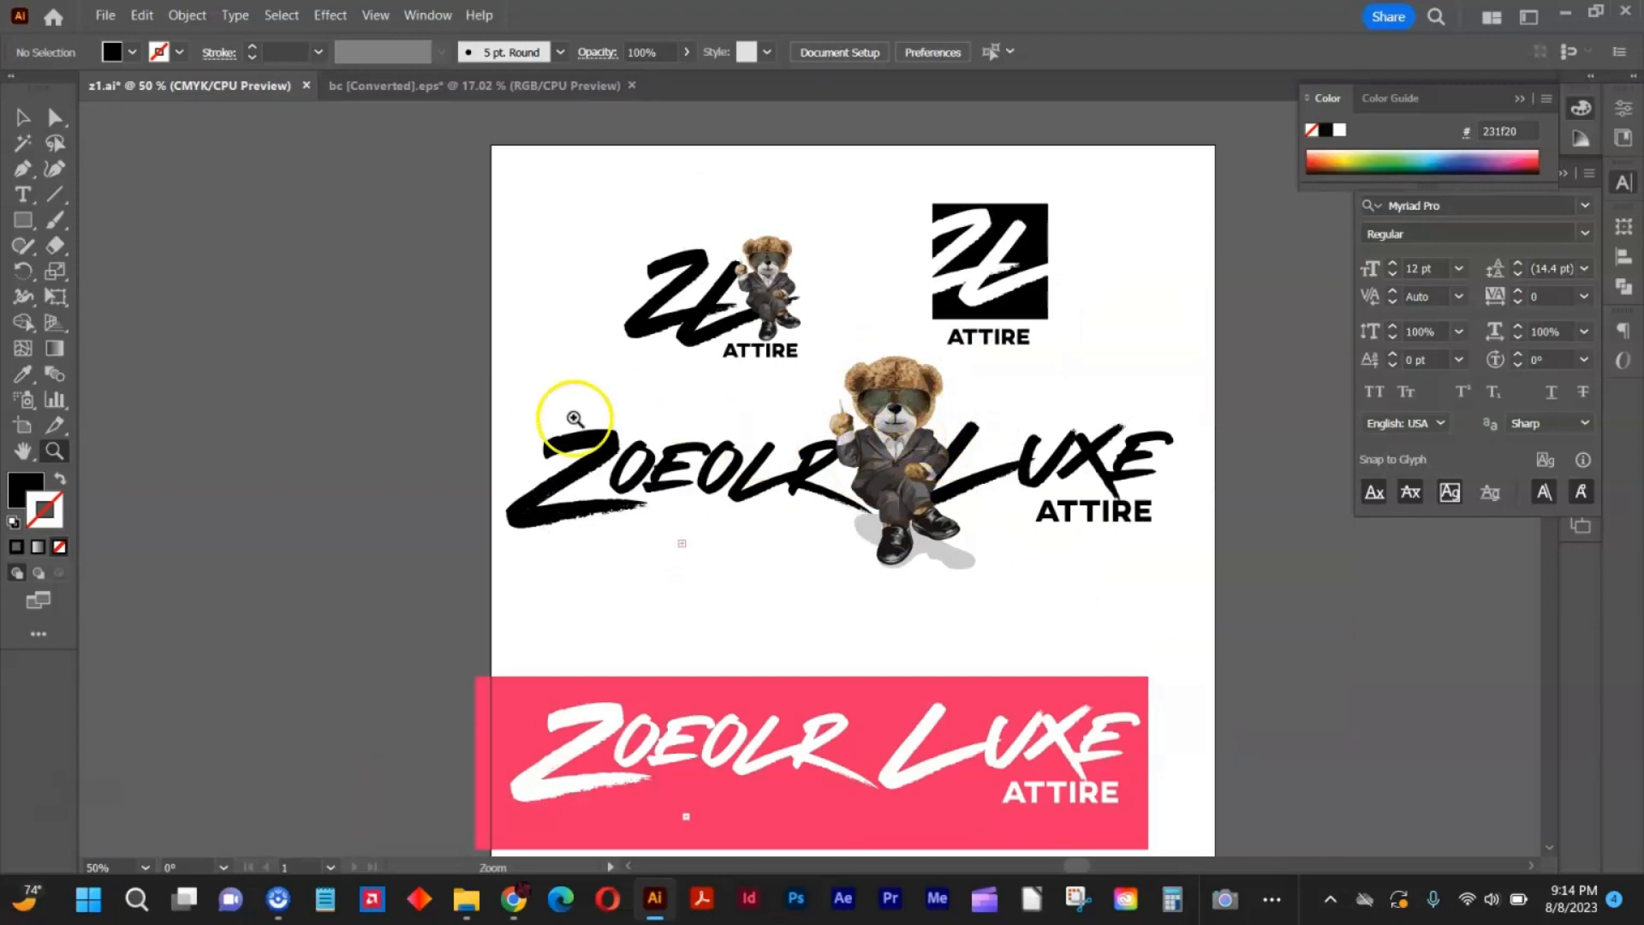
scroll(617, 445, "down", 1)
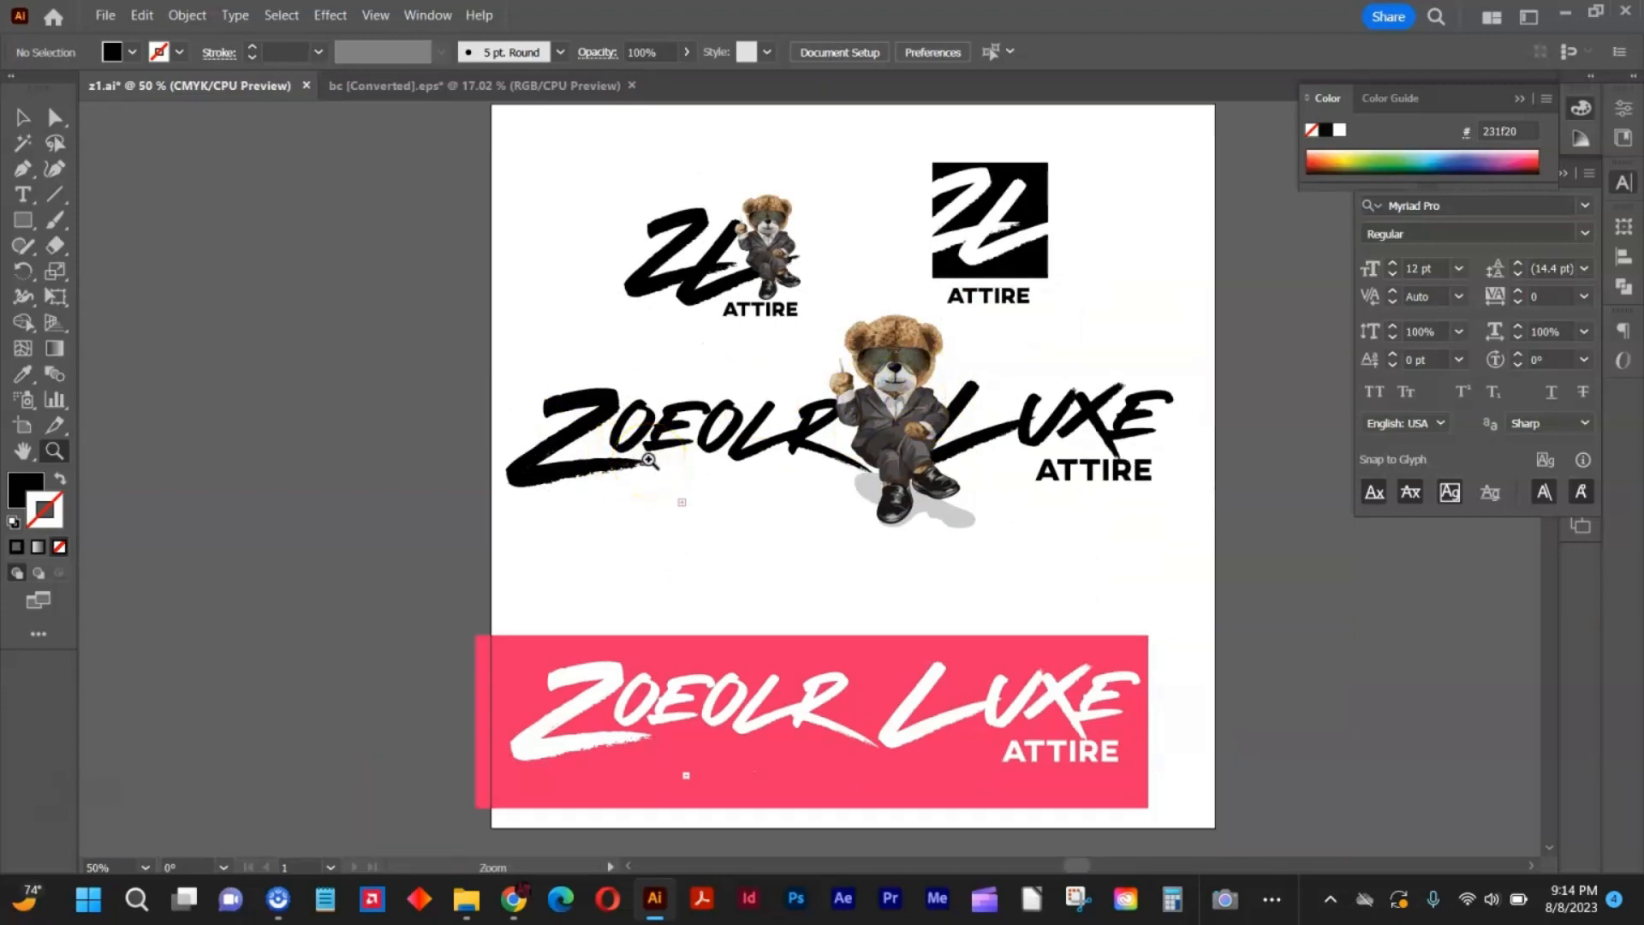
left_click(23, 118)
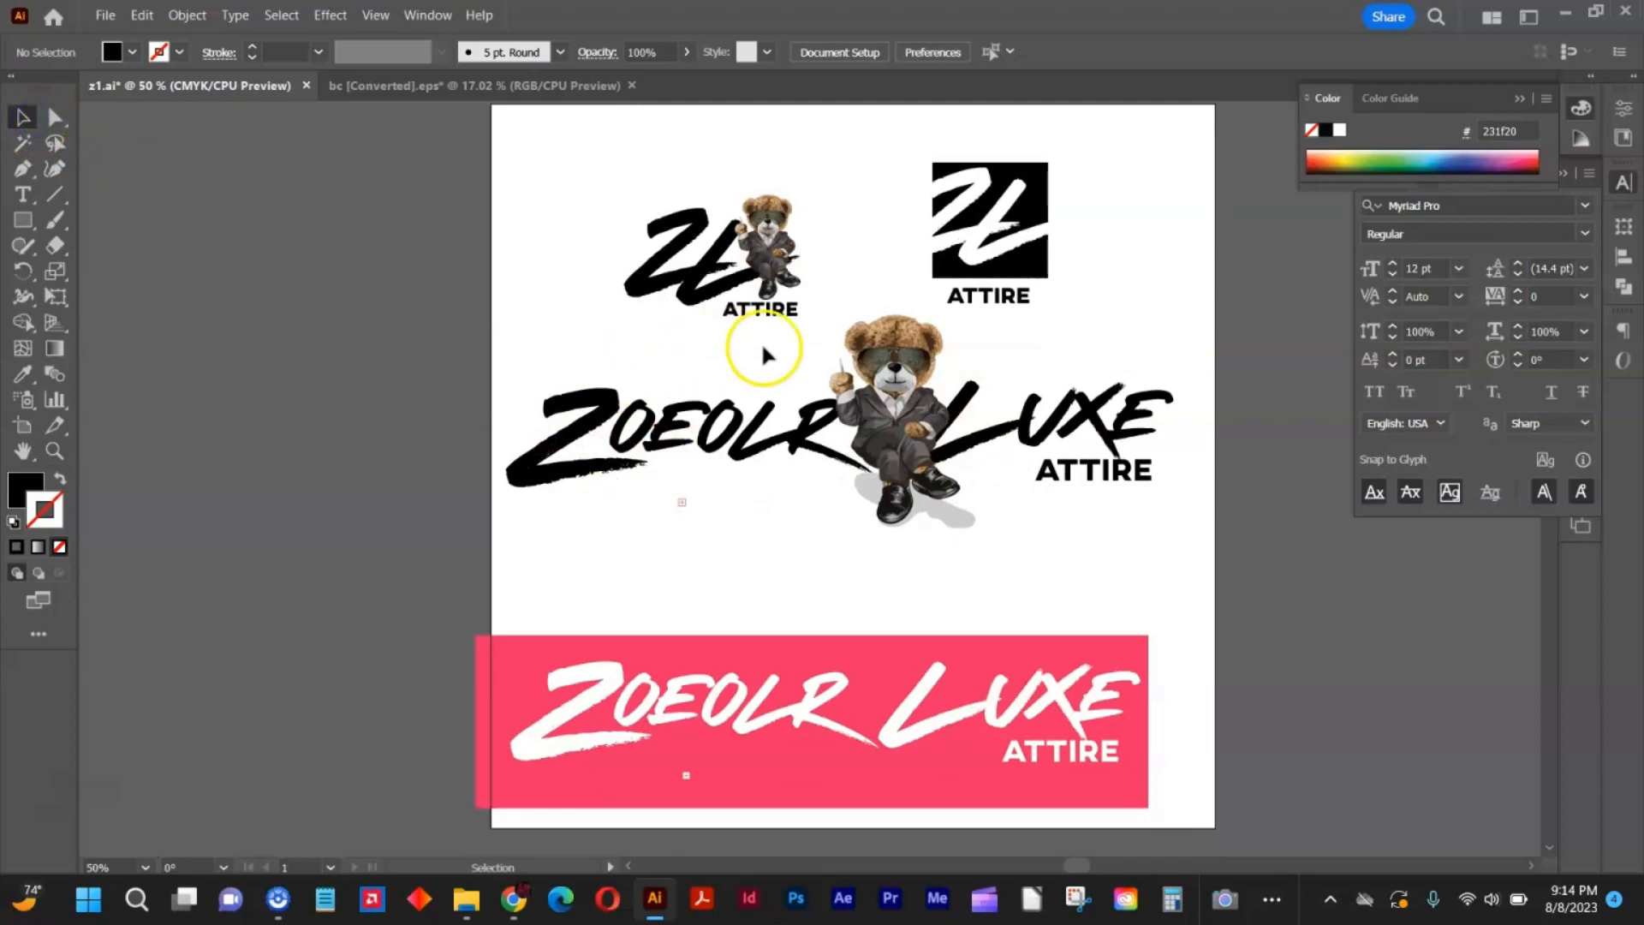
left_click(882, 403)
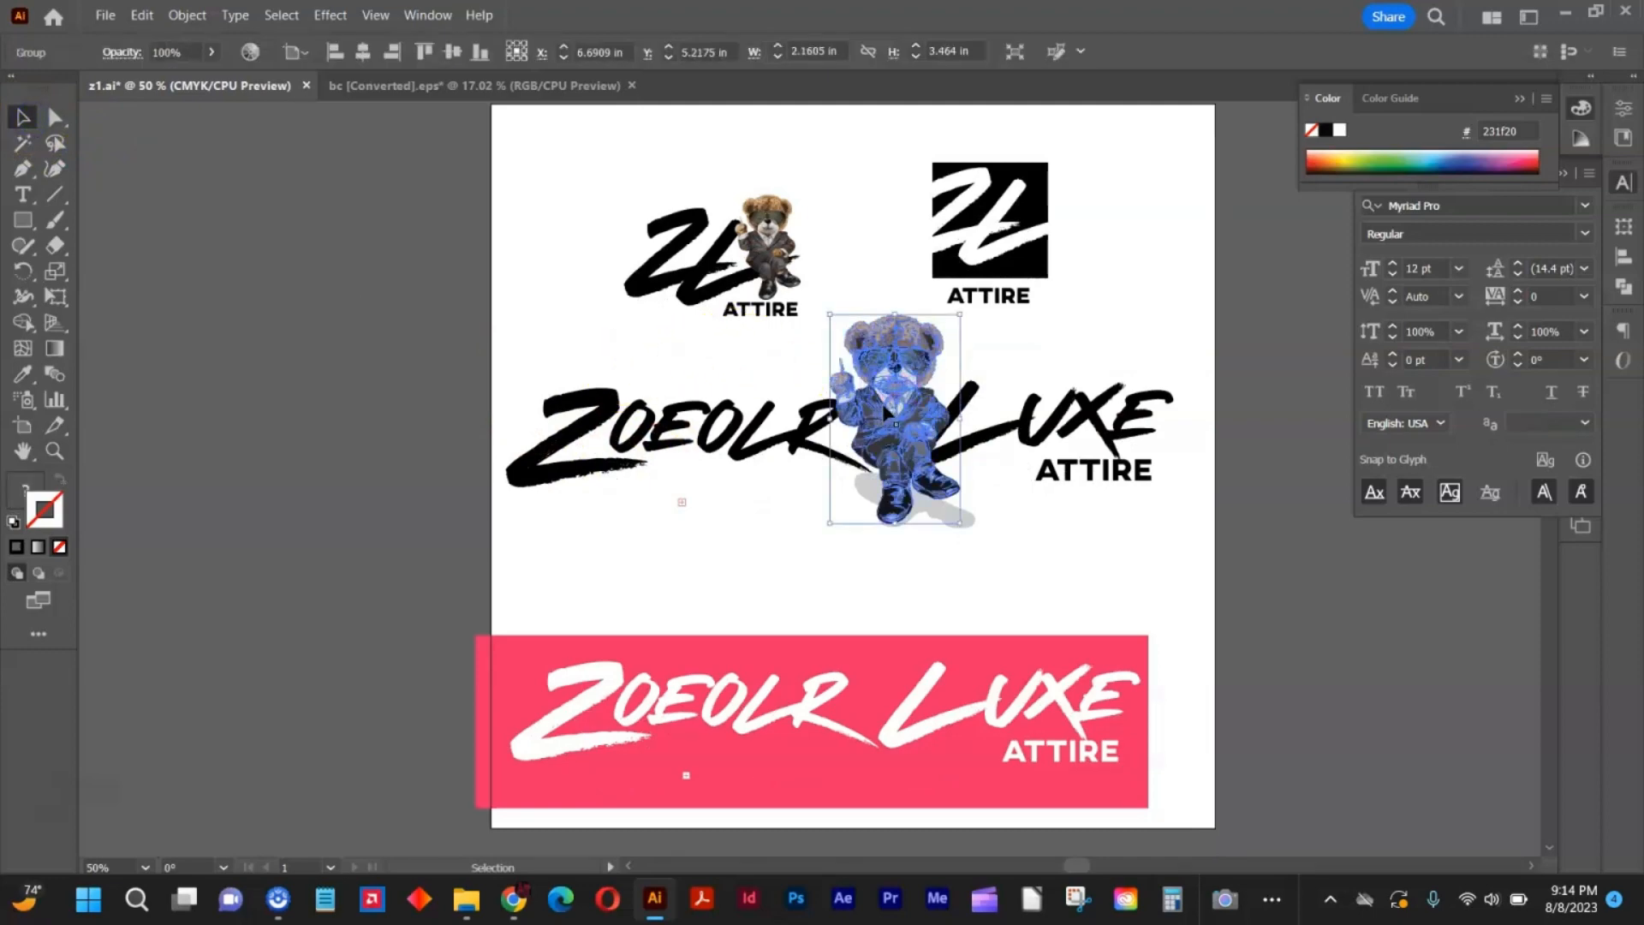
key("a")
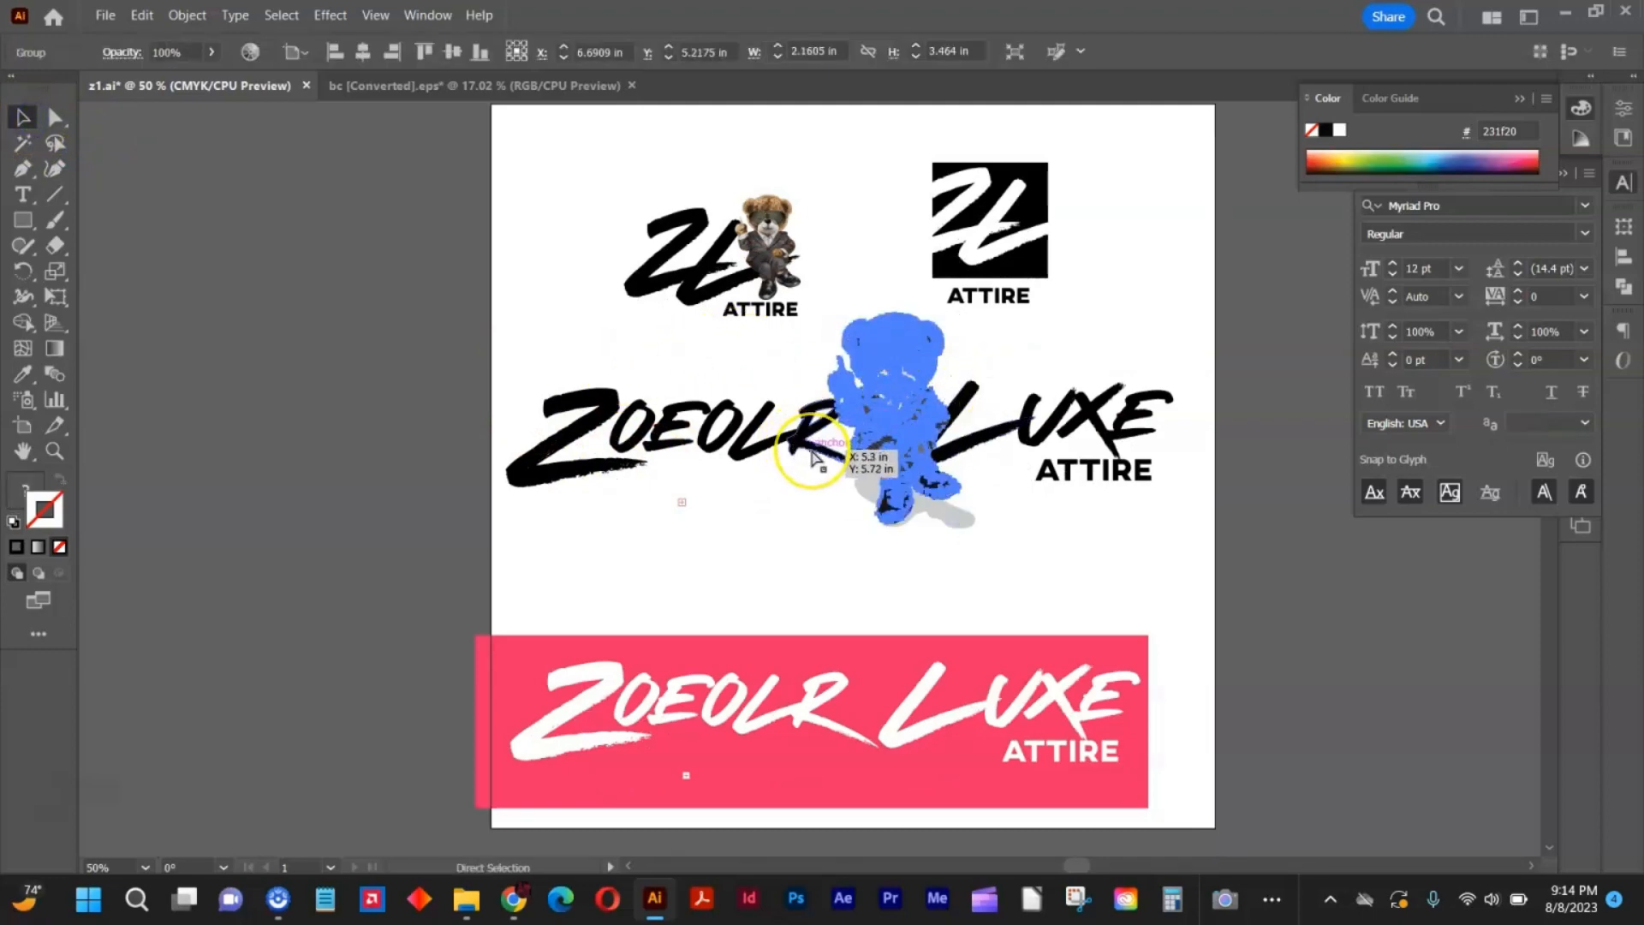
key("v")
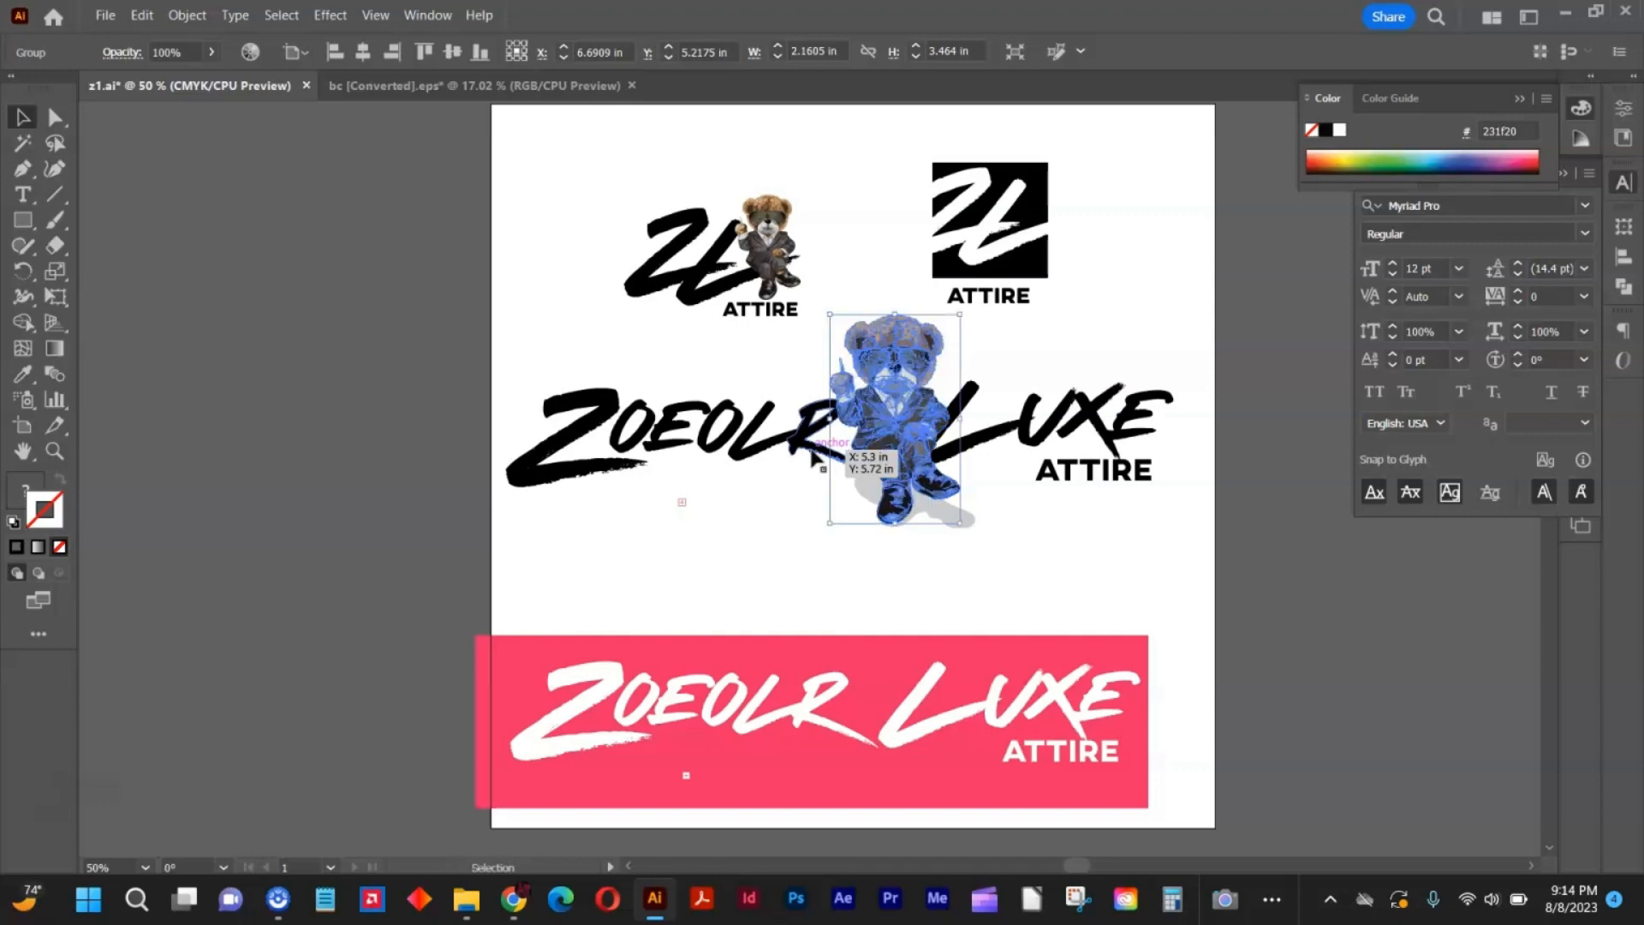
left_click(805, 490)
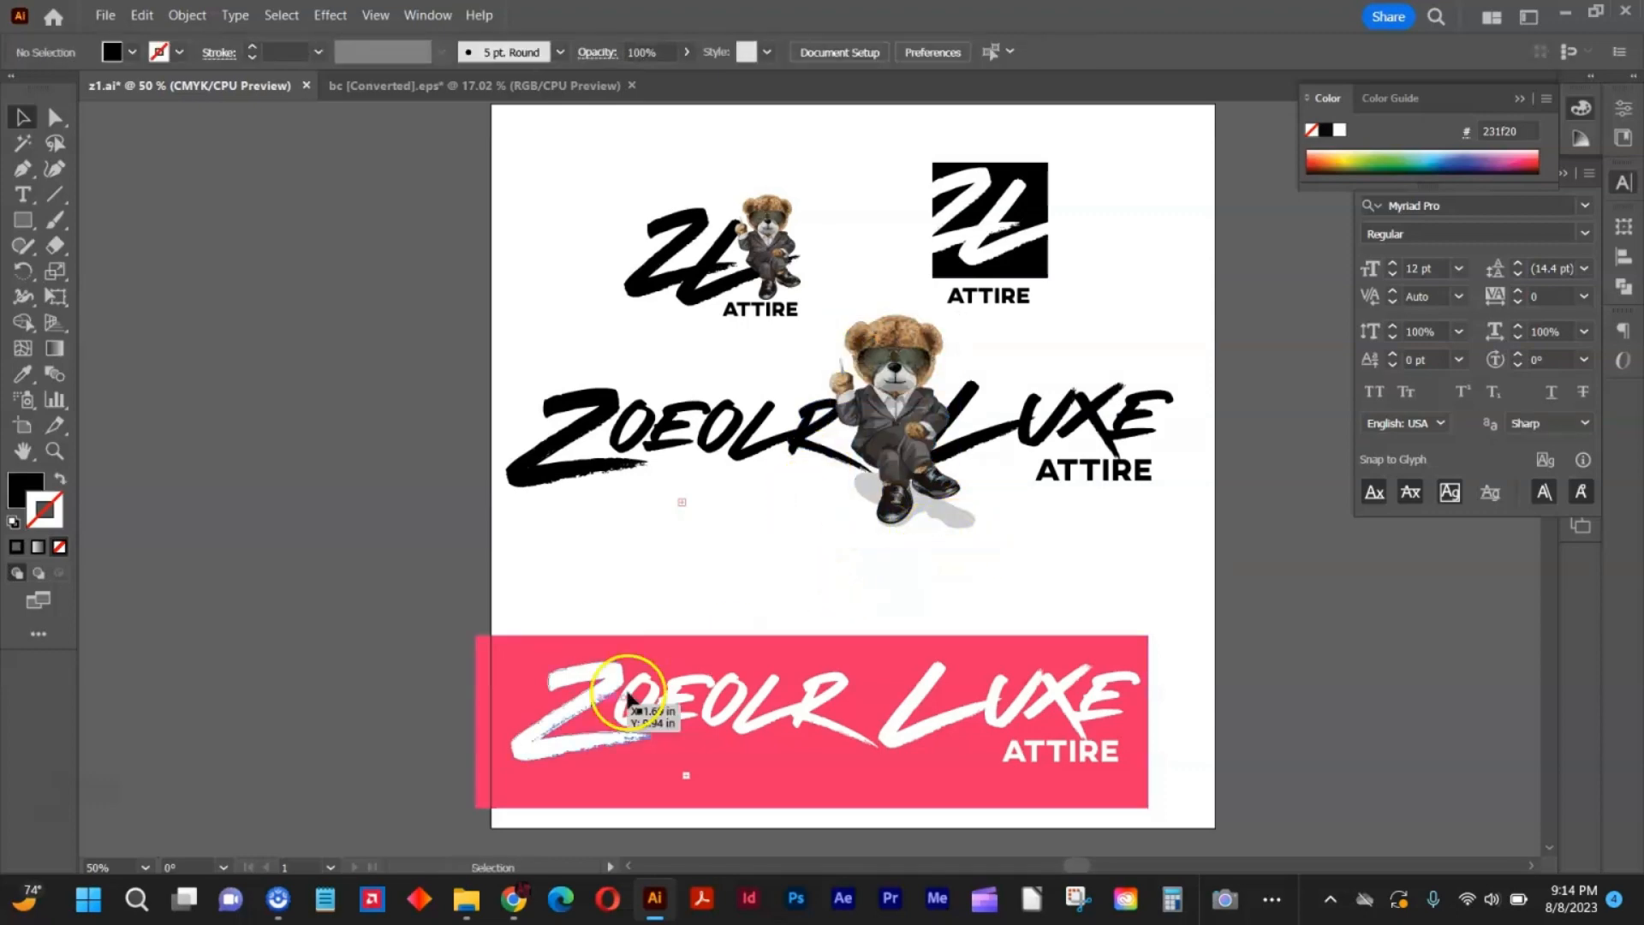
Switch to Chrome, close the bear preview and search Freepik vectors for lips.
left_click(513, 899)
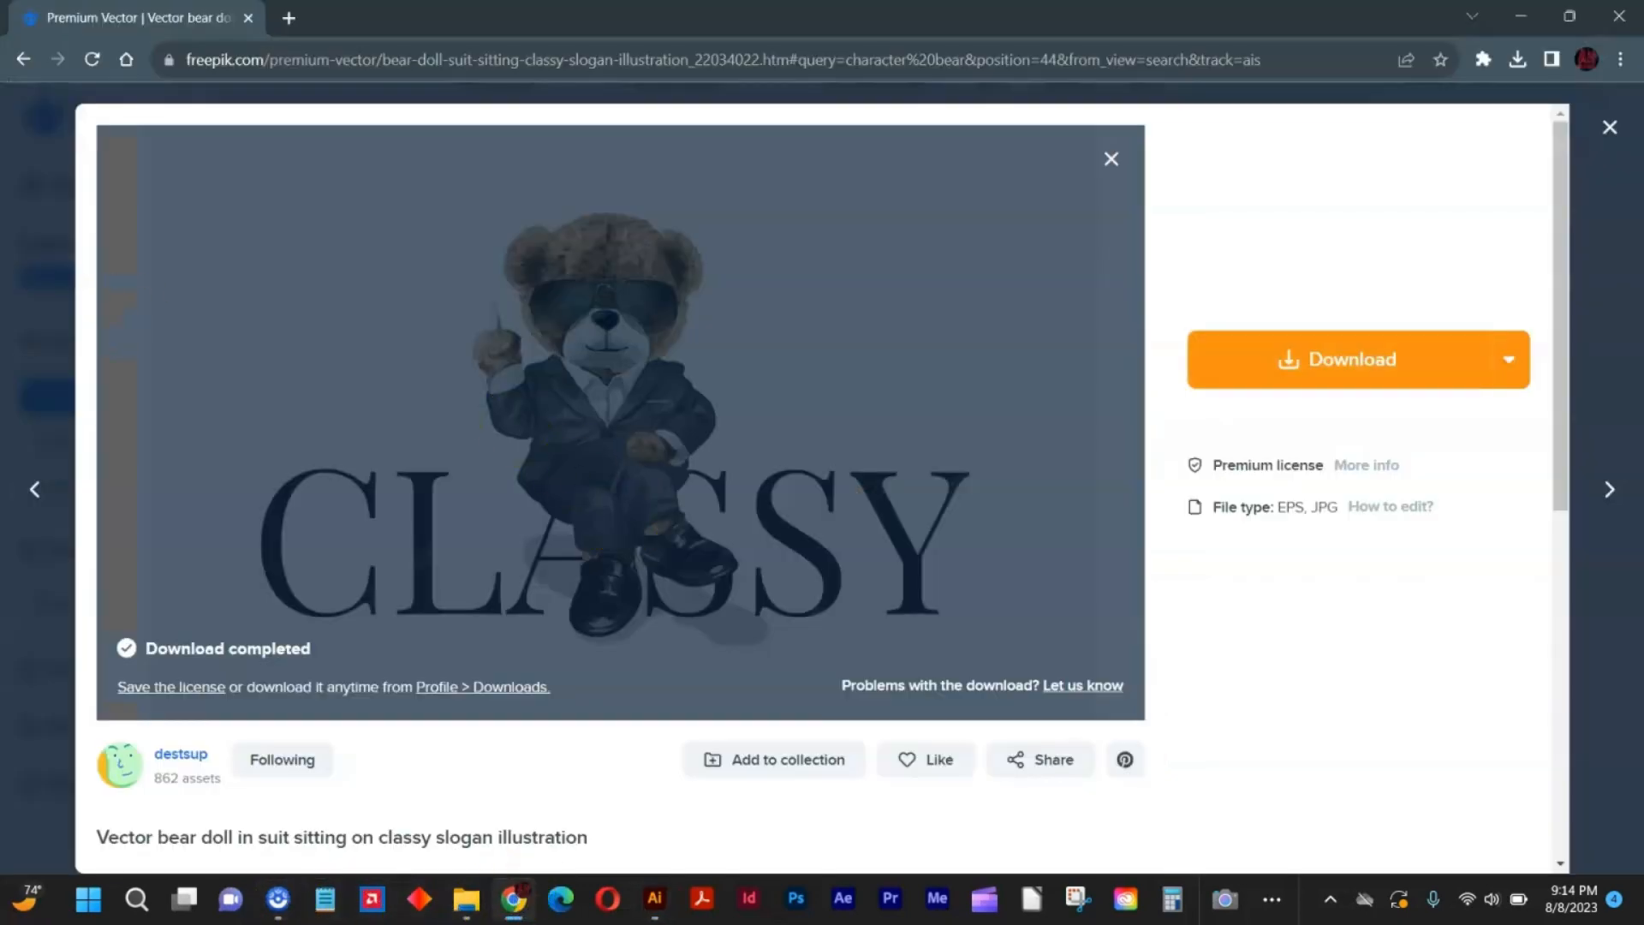
left_click(56, 326)
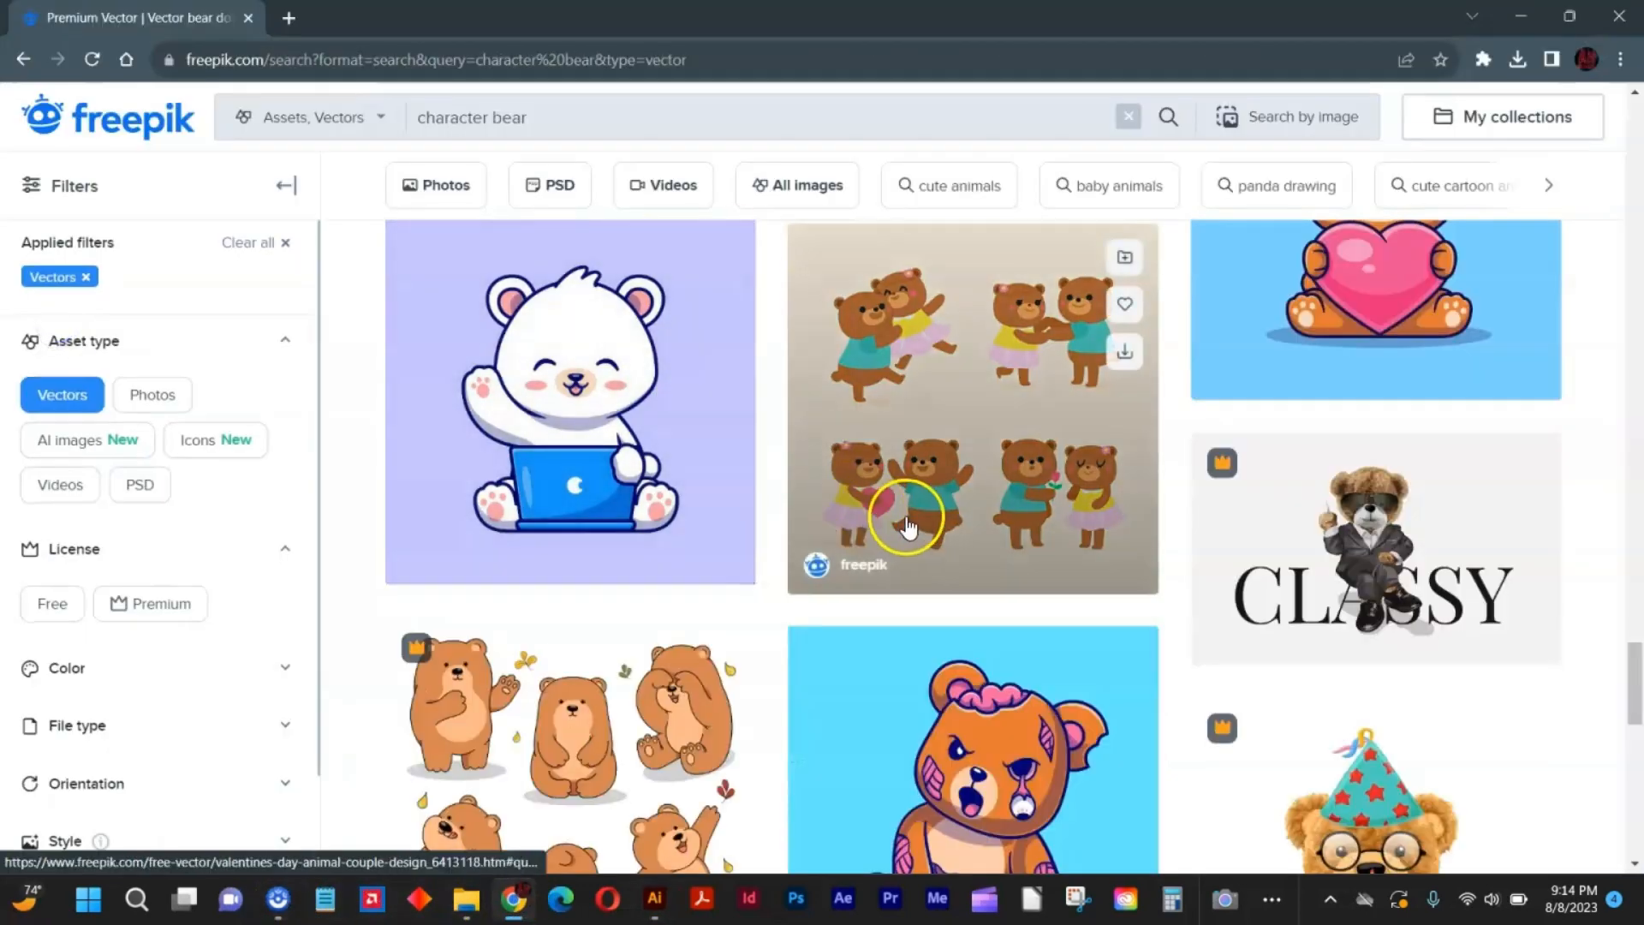
scroll(921, 527, "down", 4)
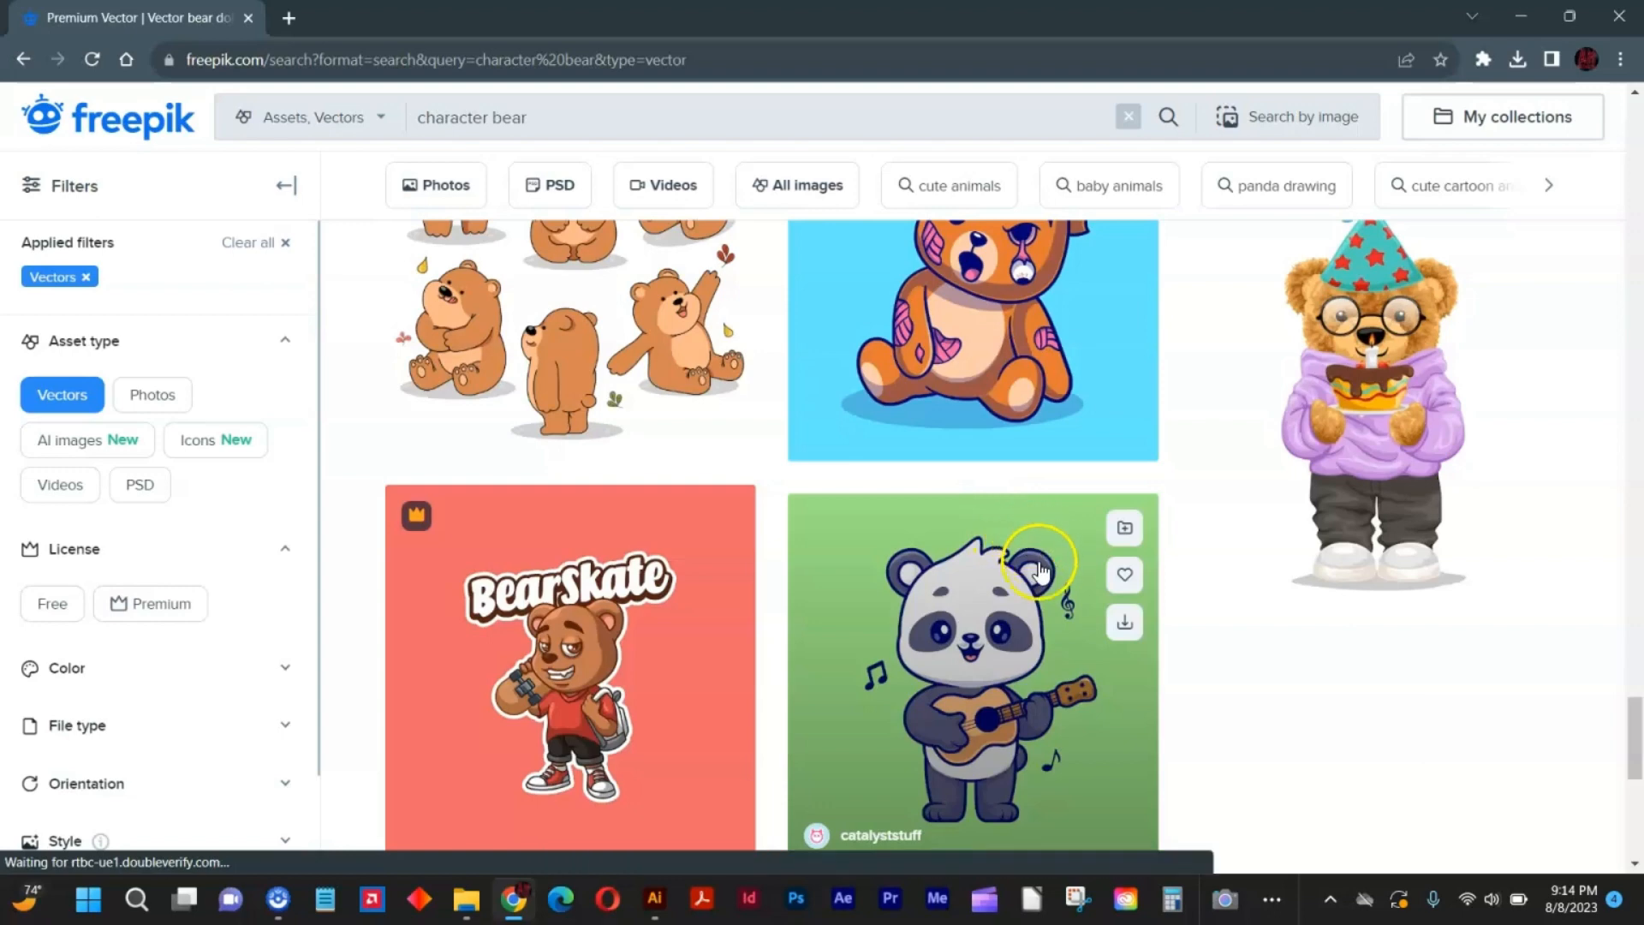
scroll(1017, 574, "down", 20)
left_click(617, 123)
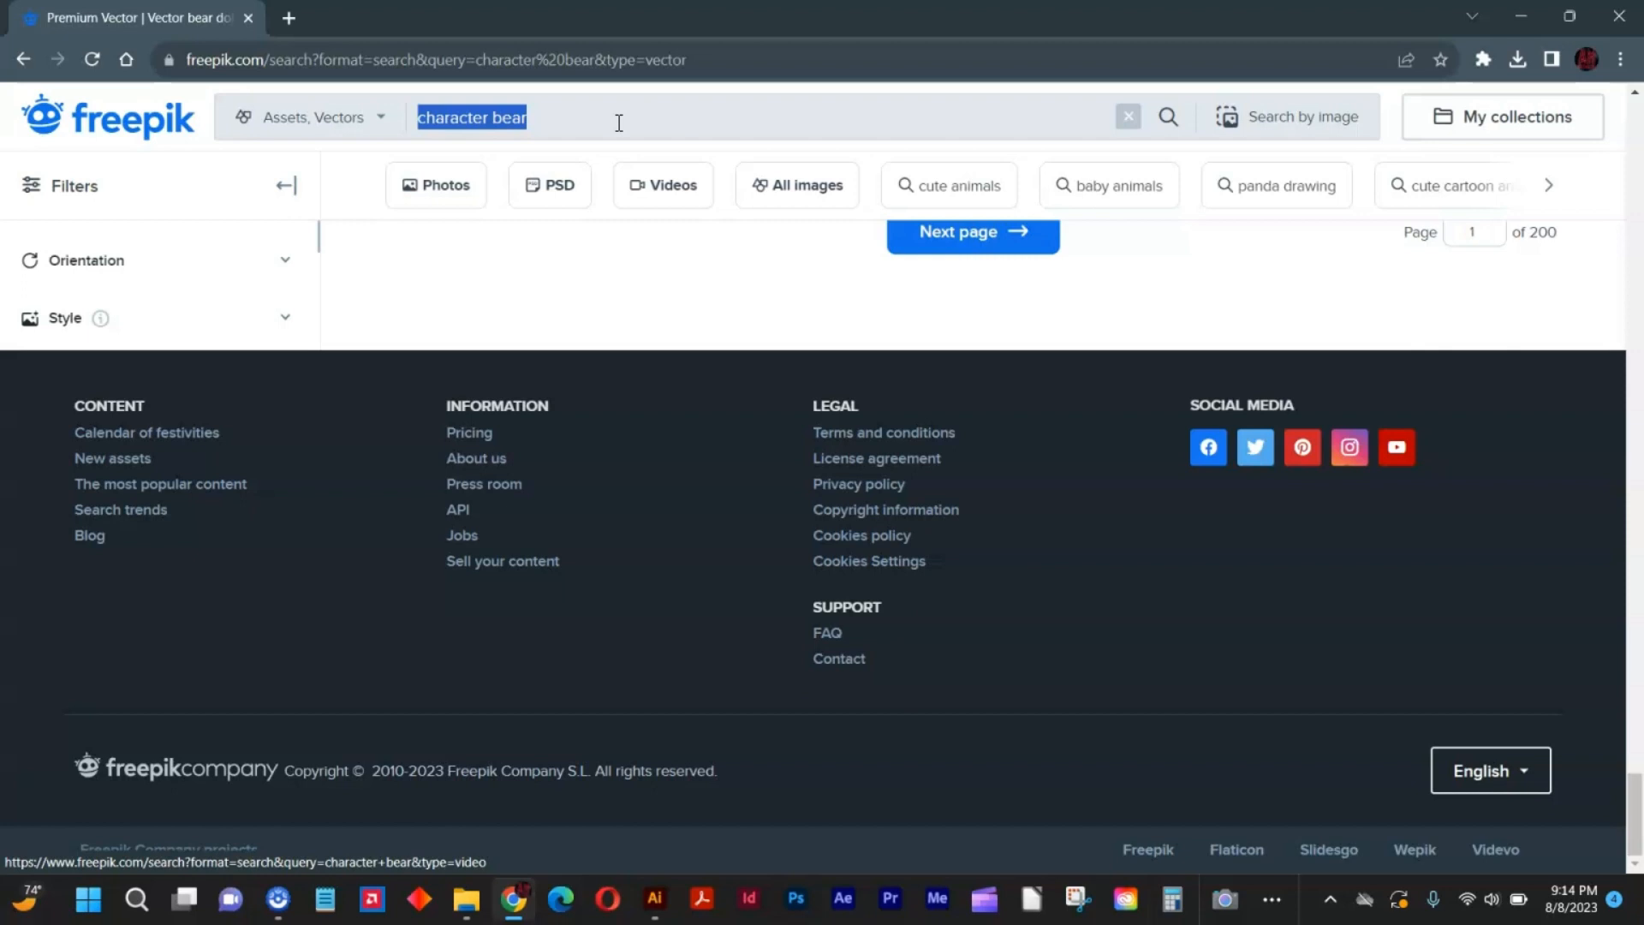
type("lips")
key("Return")
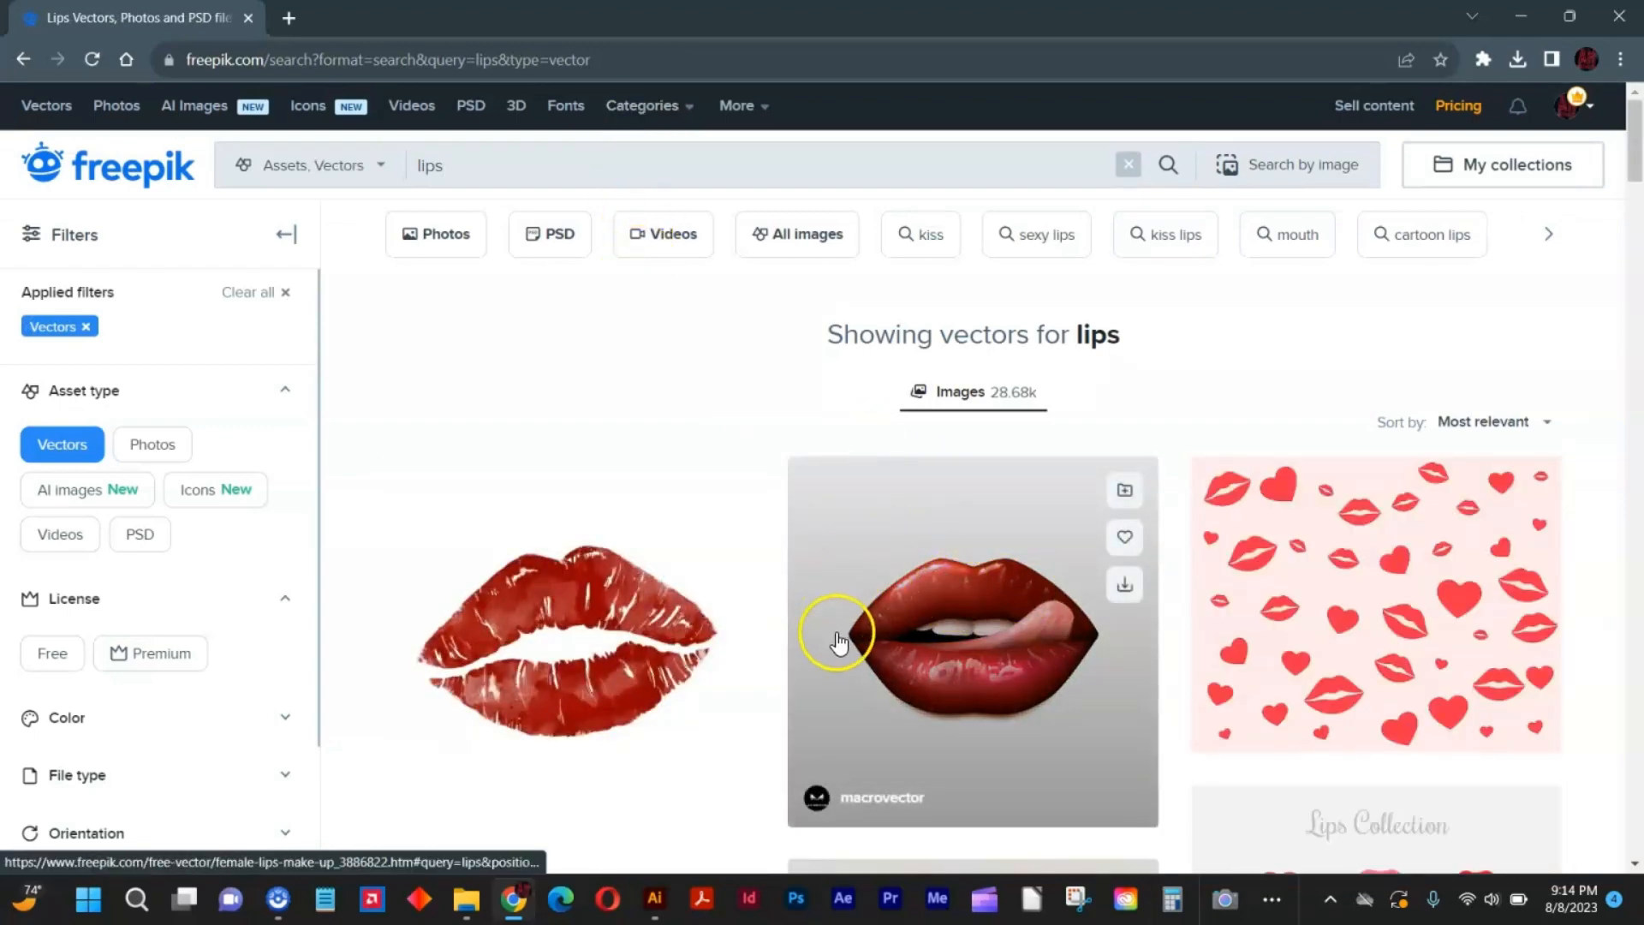
Download the free vector "female lips make up" from the results and open the downloaded female-lips-make-up.zip.
left_click(658, 897)
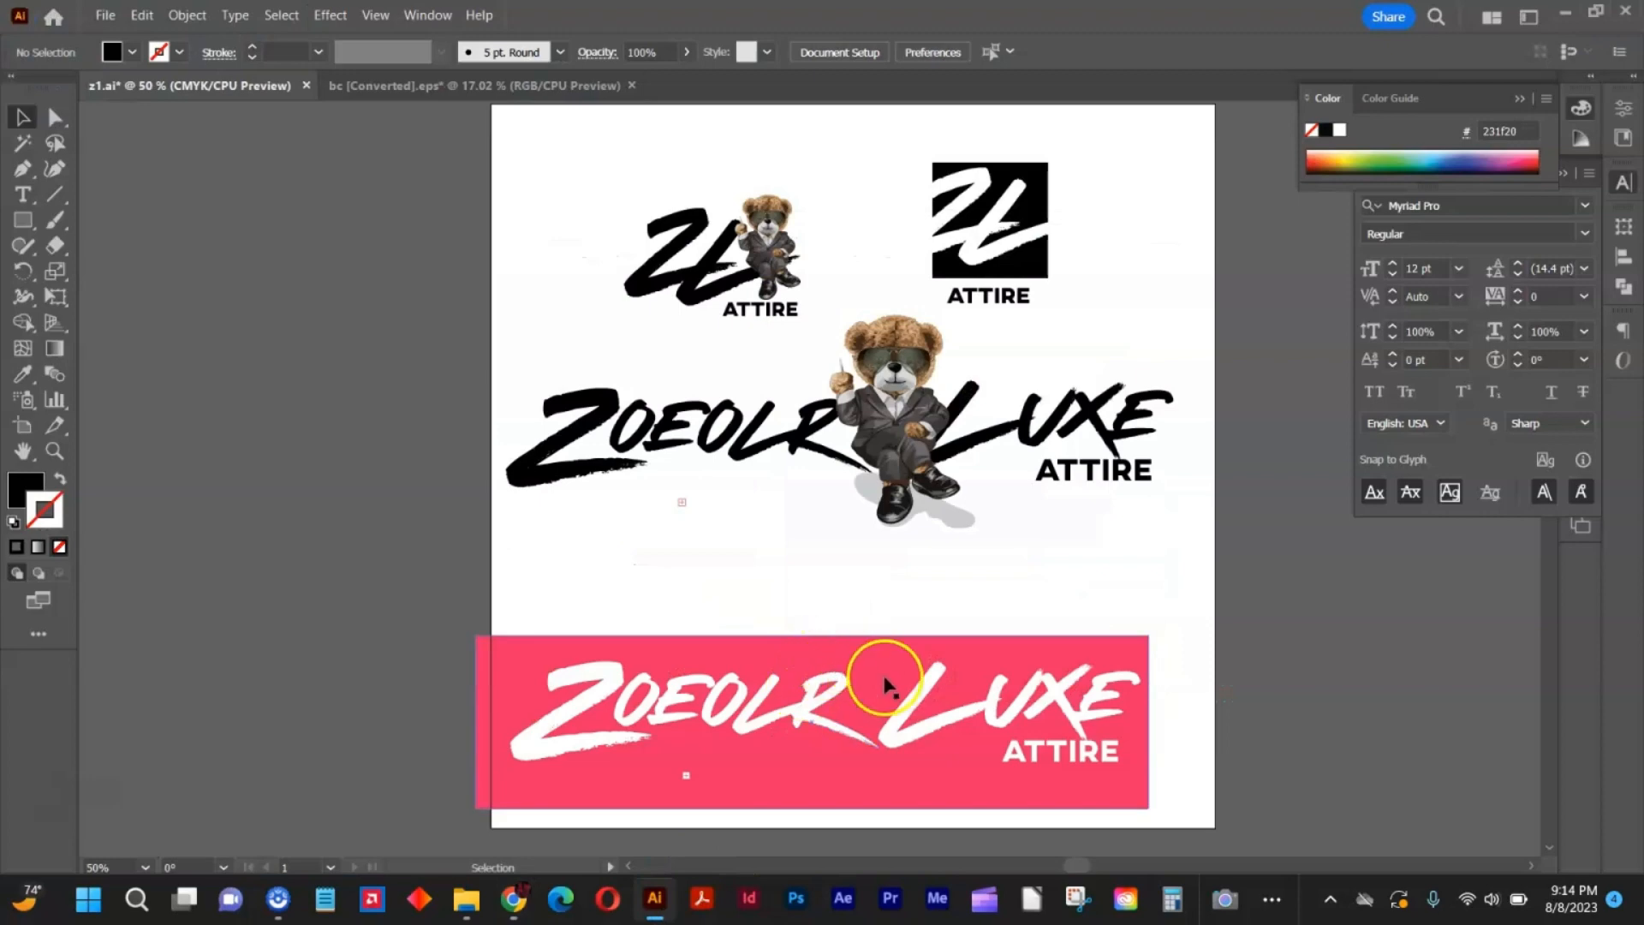
left_click(518, 890)
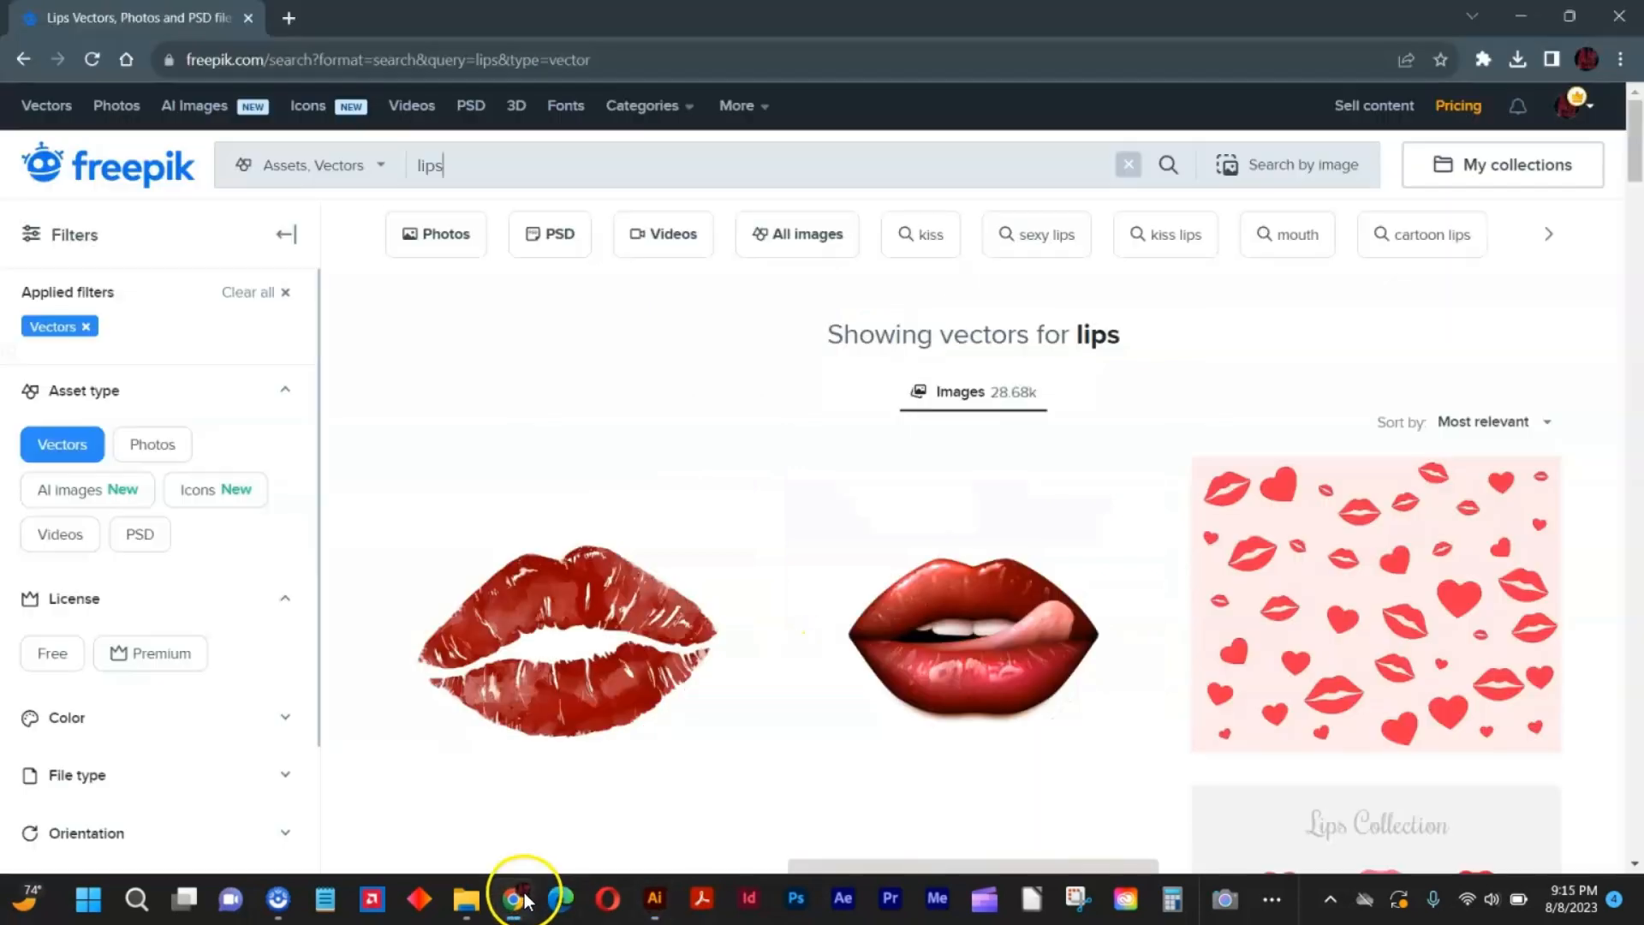
left_click(959, 591)
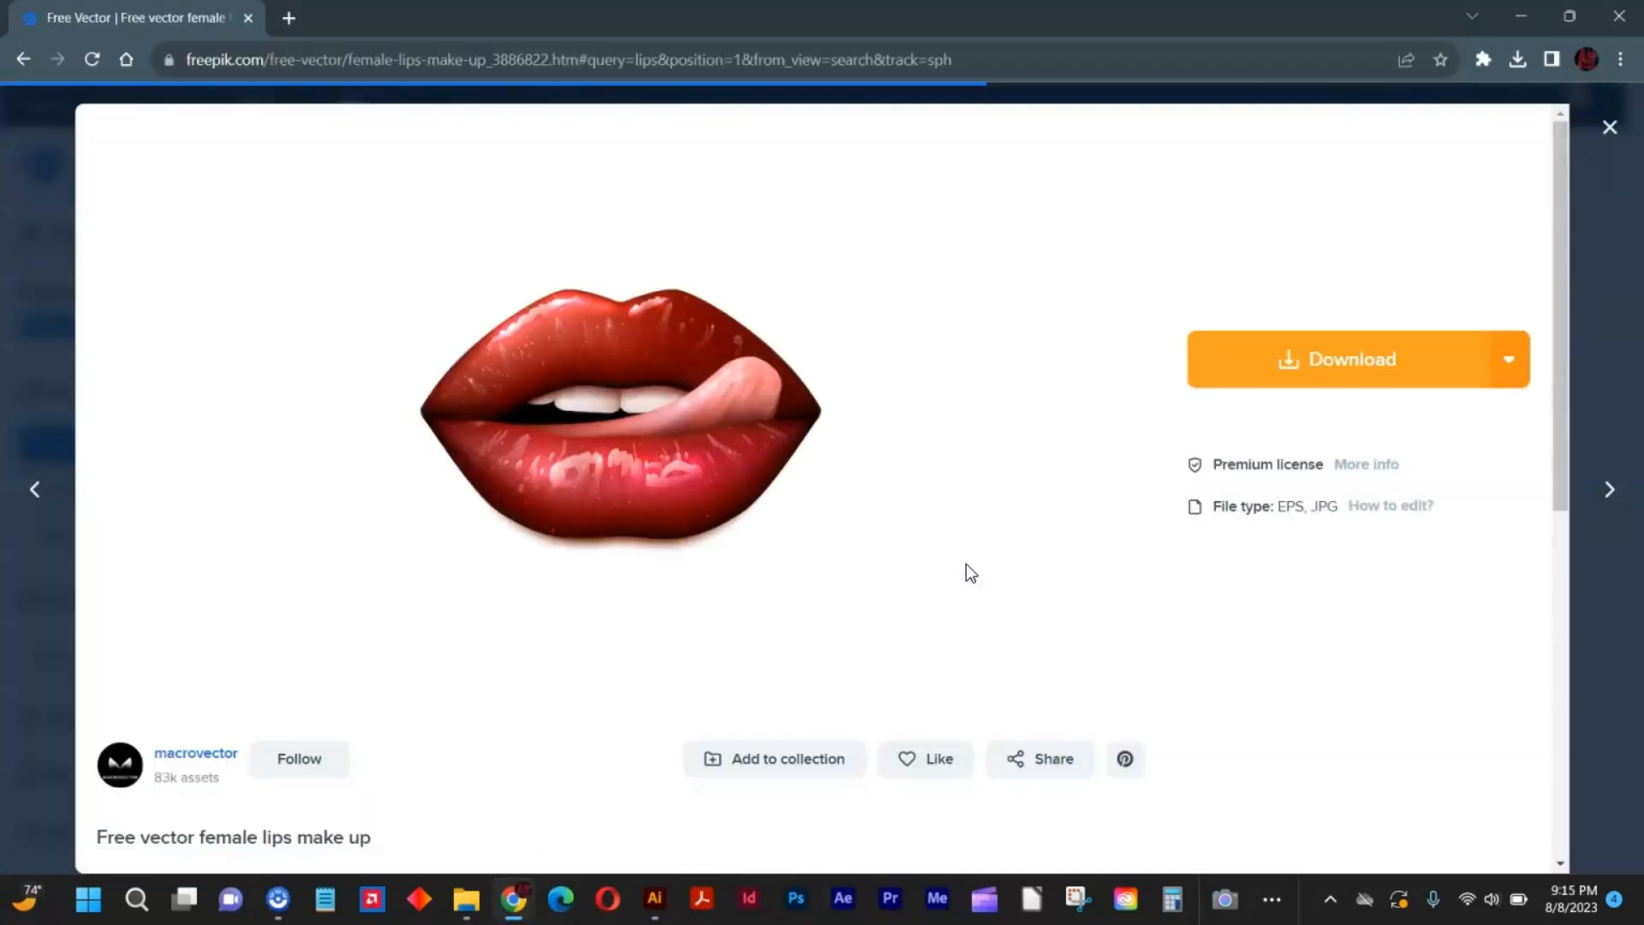
left_click(1339, 375)
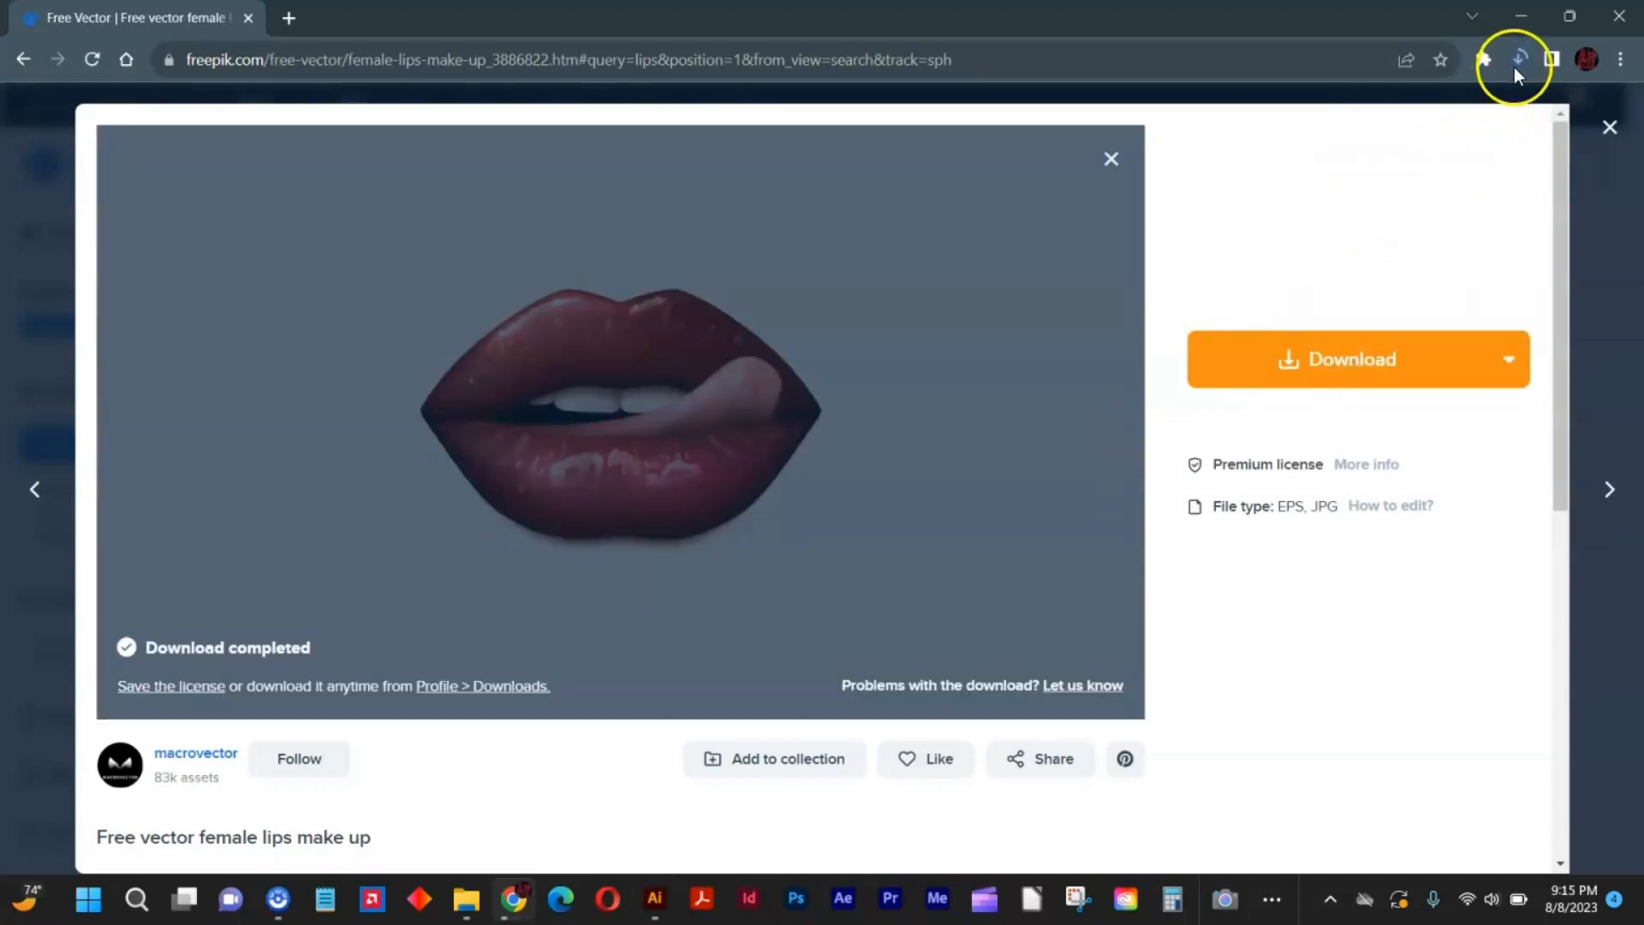
left_click(1515, 67)
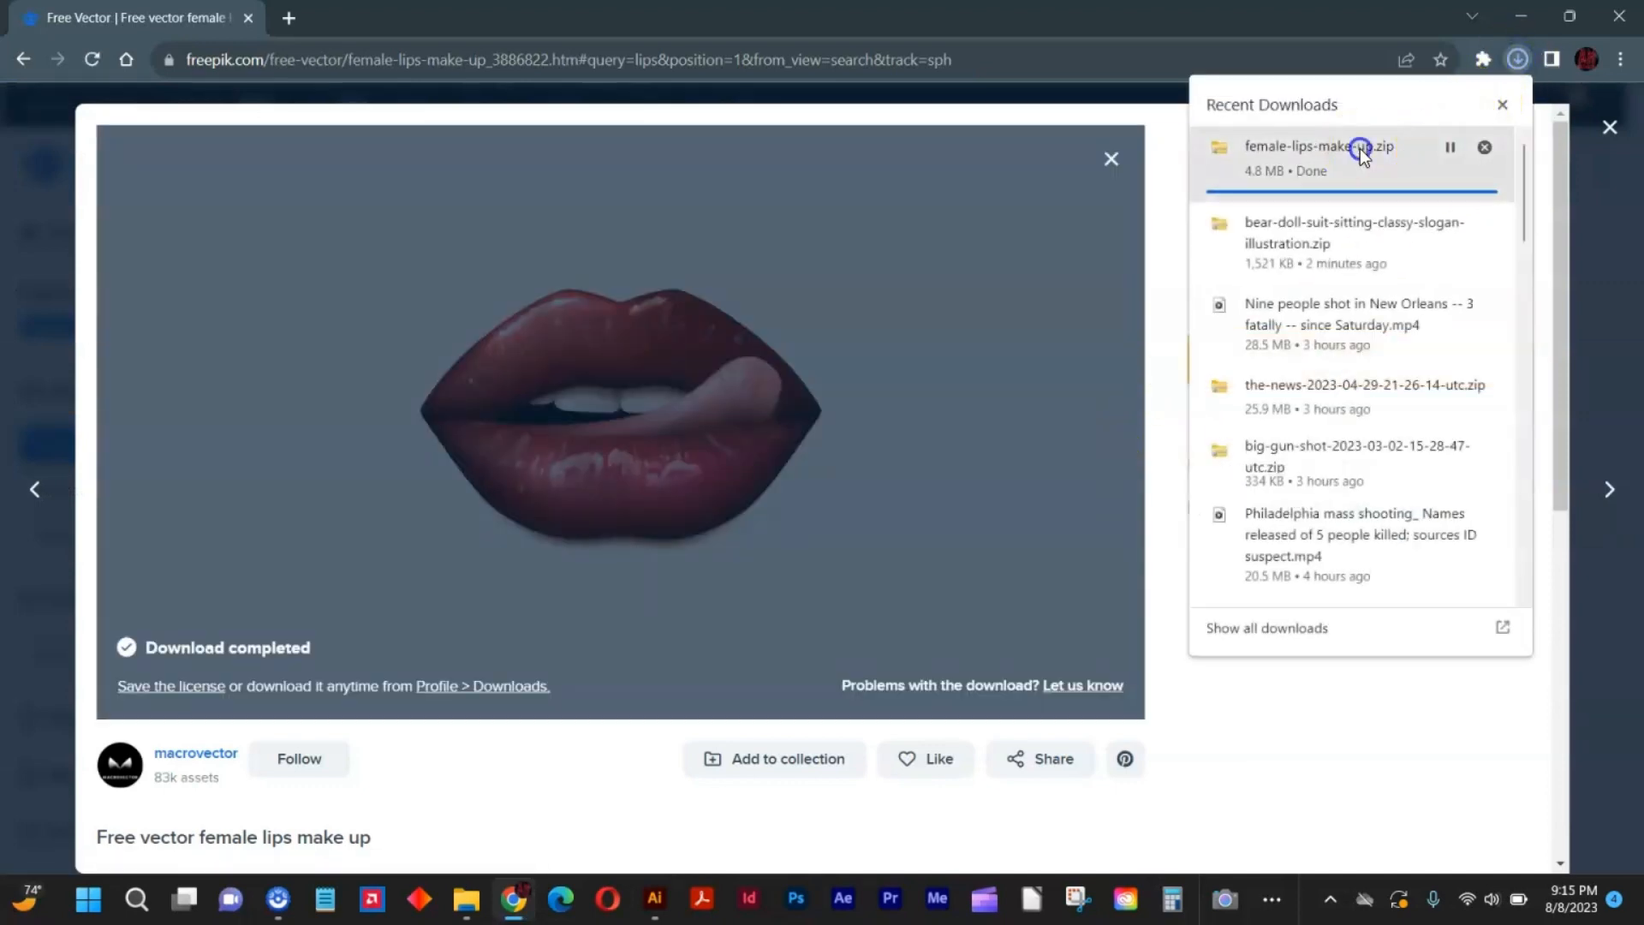
left_click(1322, 167)
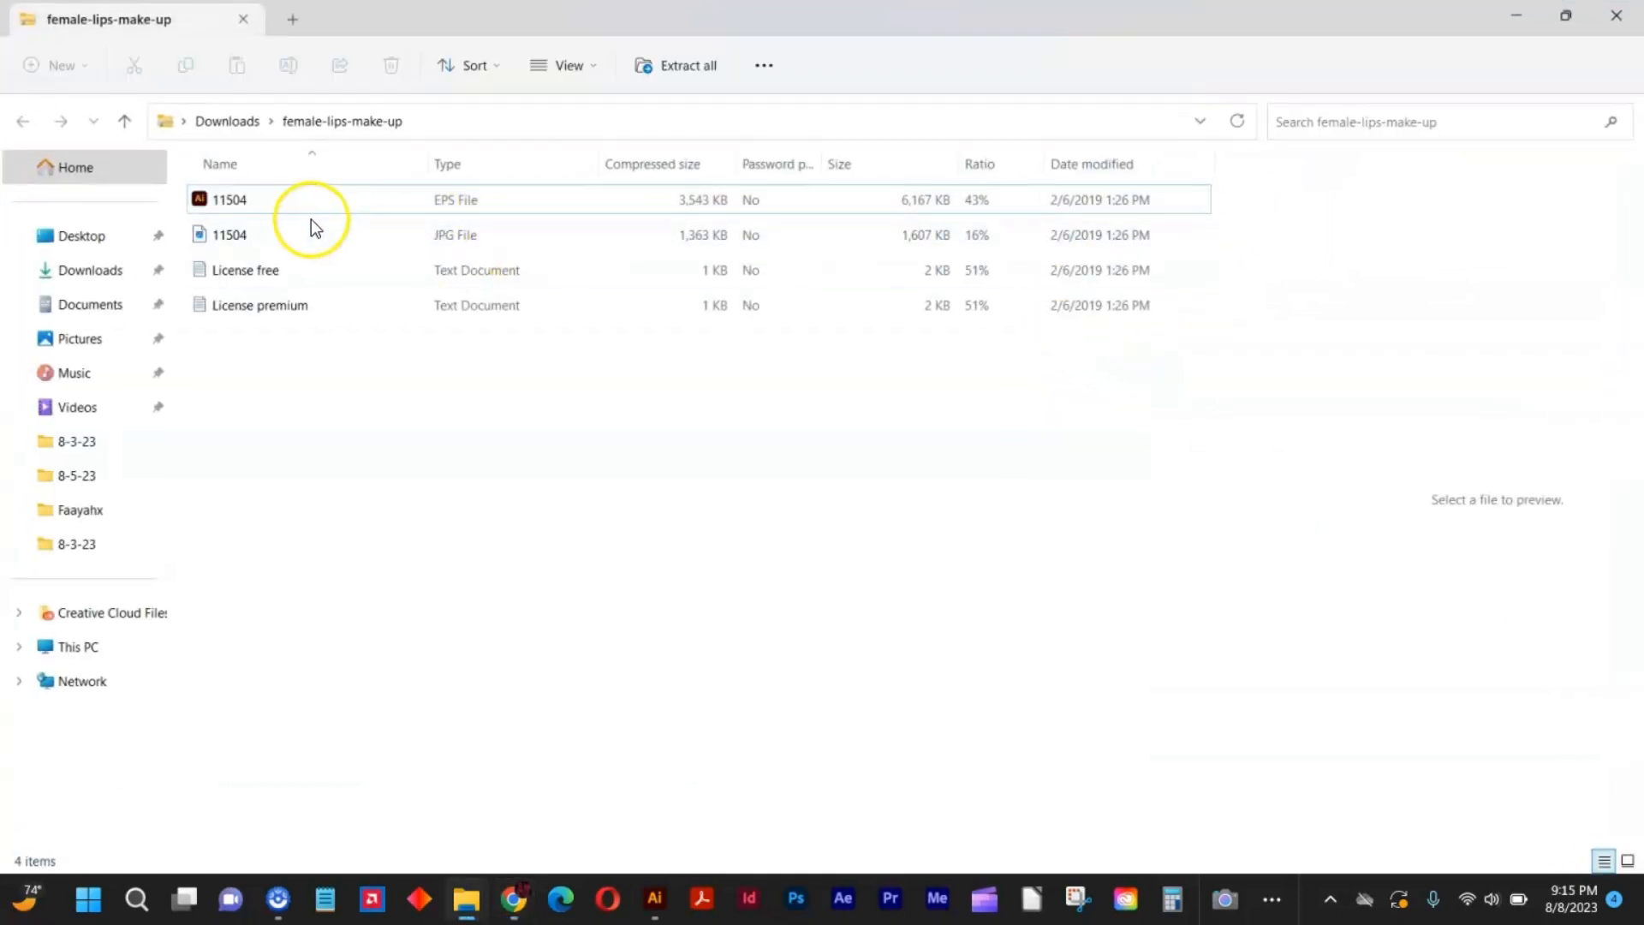
Open the 11504 EPS file from the archive in Illustrator and switch to it.
right_click(311, 196)
left_click(273, 204)
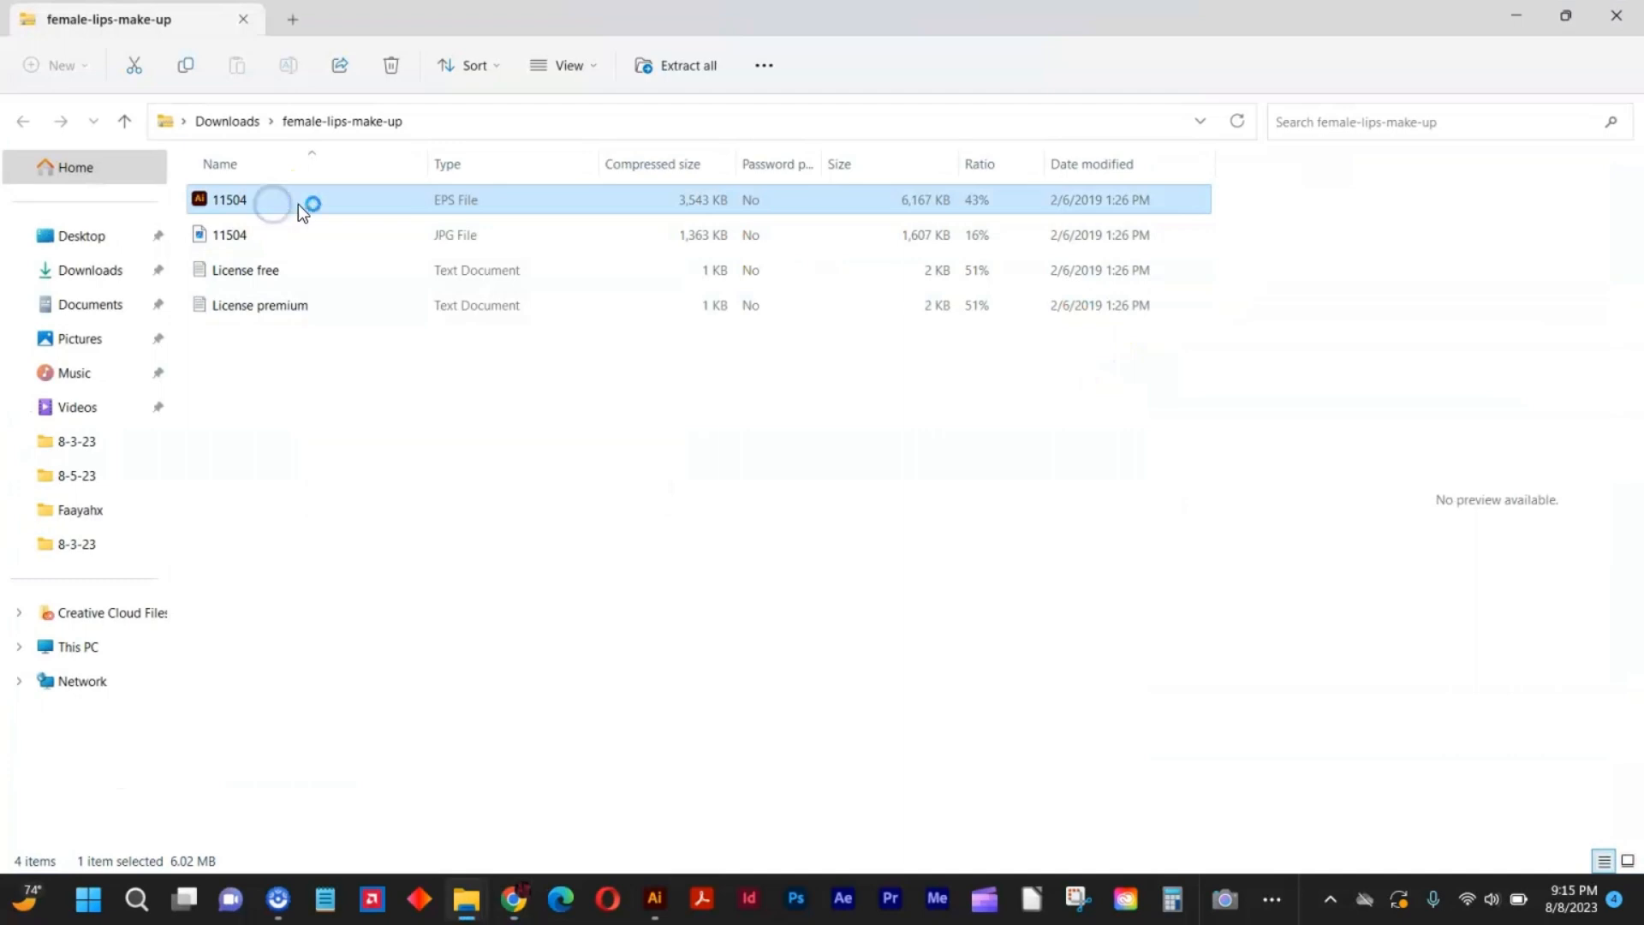
right_click(308, 207)
left_click(336, 218)
left_click(658, 895)
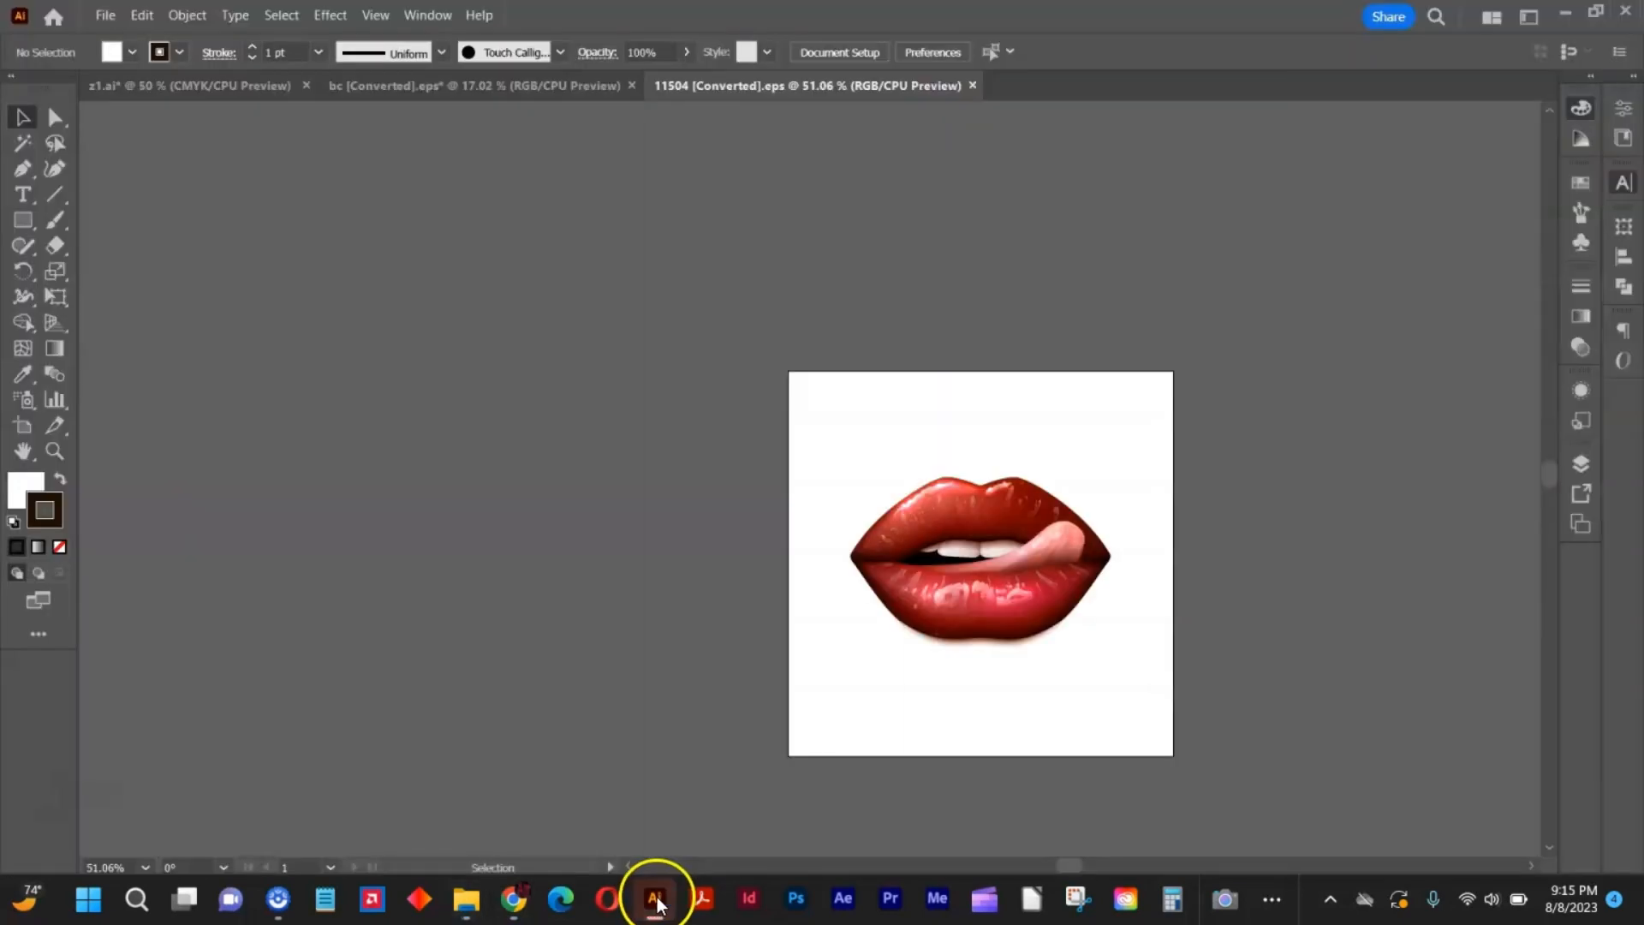
left_click(663, 895)
left_click(663, 894)
Copy the lips artwork into z1.ai, scale it to about 2.87 in wide and place it between the bear and the pink banner.
left_click_drag(859, 518, 485, 497)
left_click(588, 325)
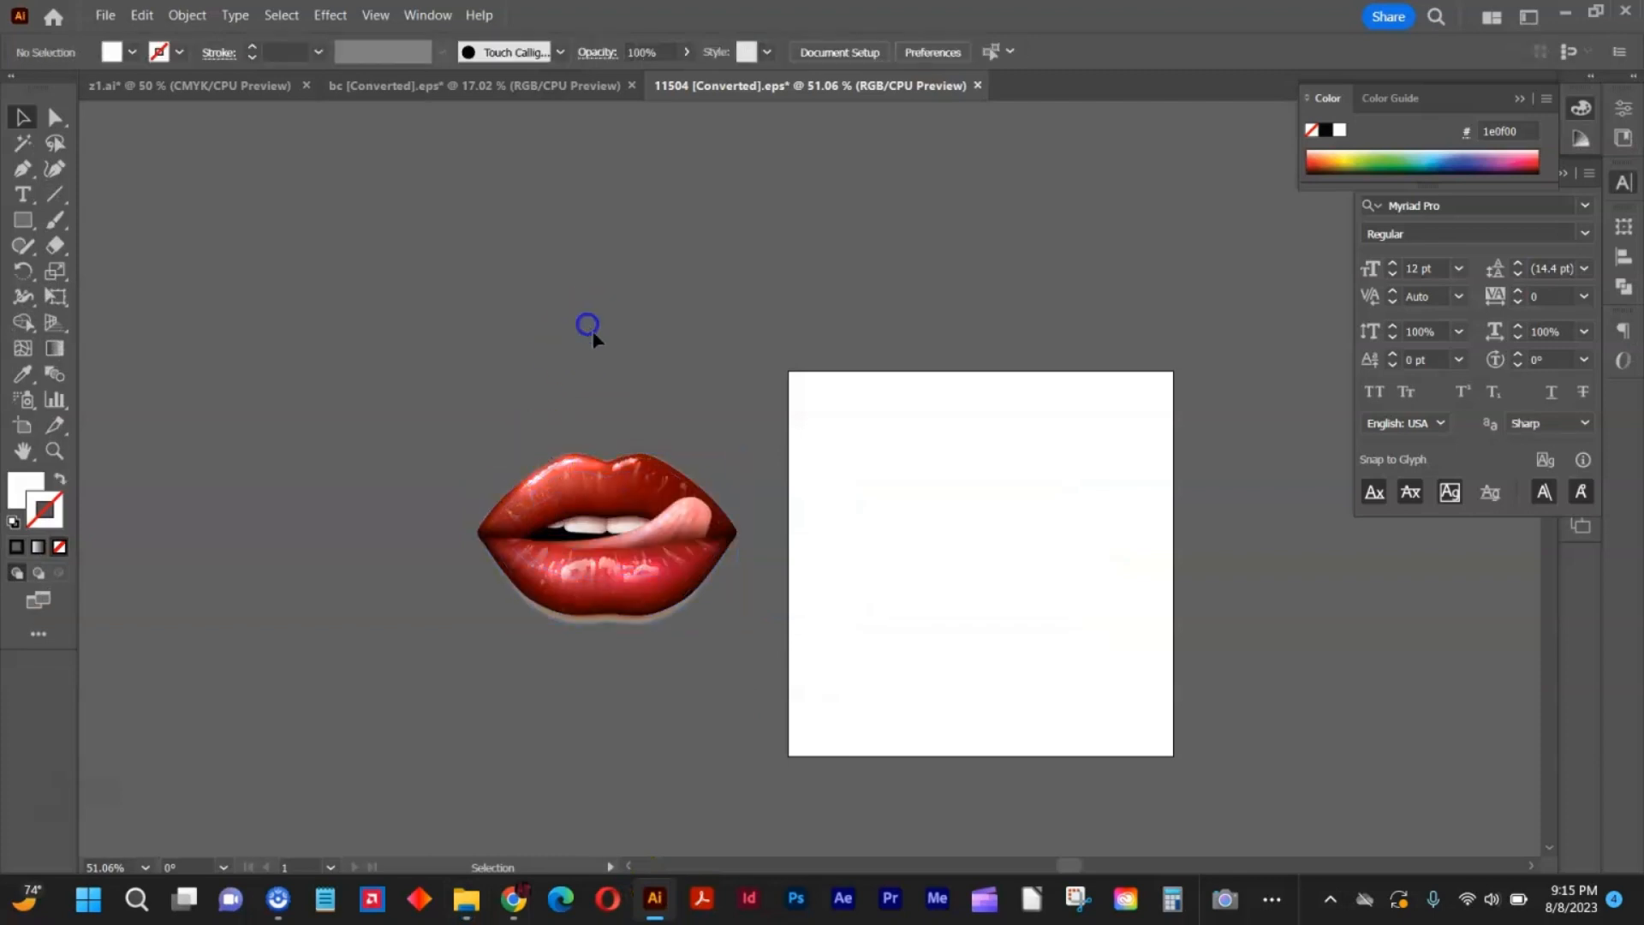
left_click(558, 469)
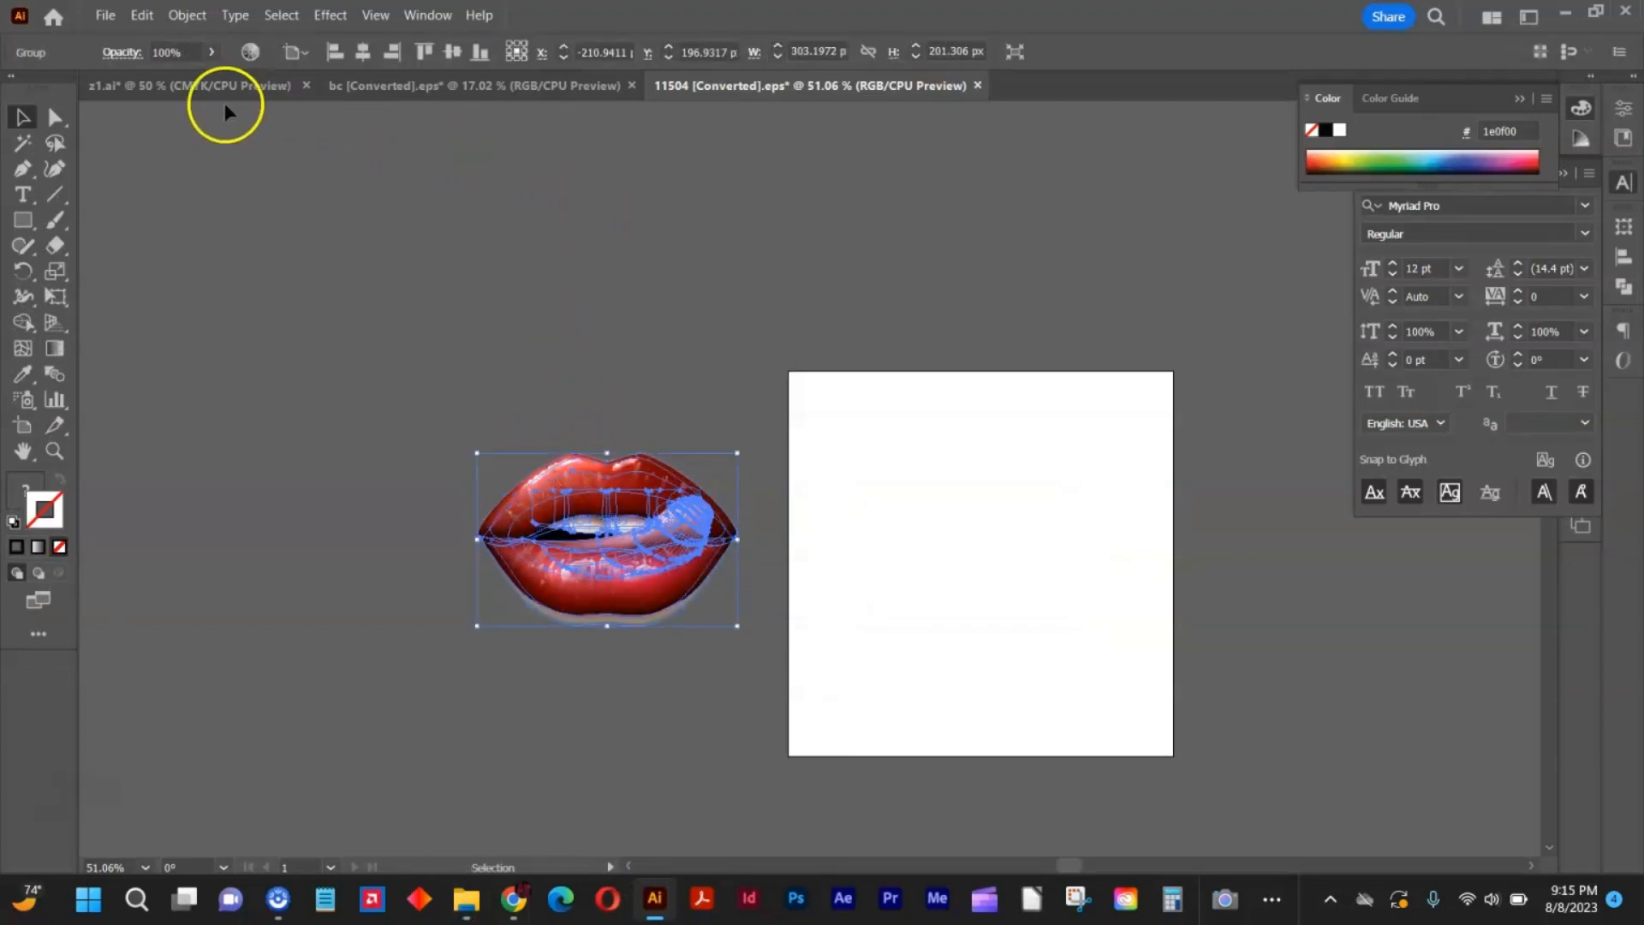
left_click(225, 89)
key("ctrl+v")
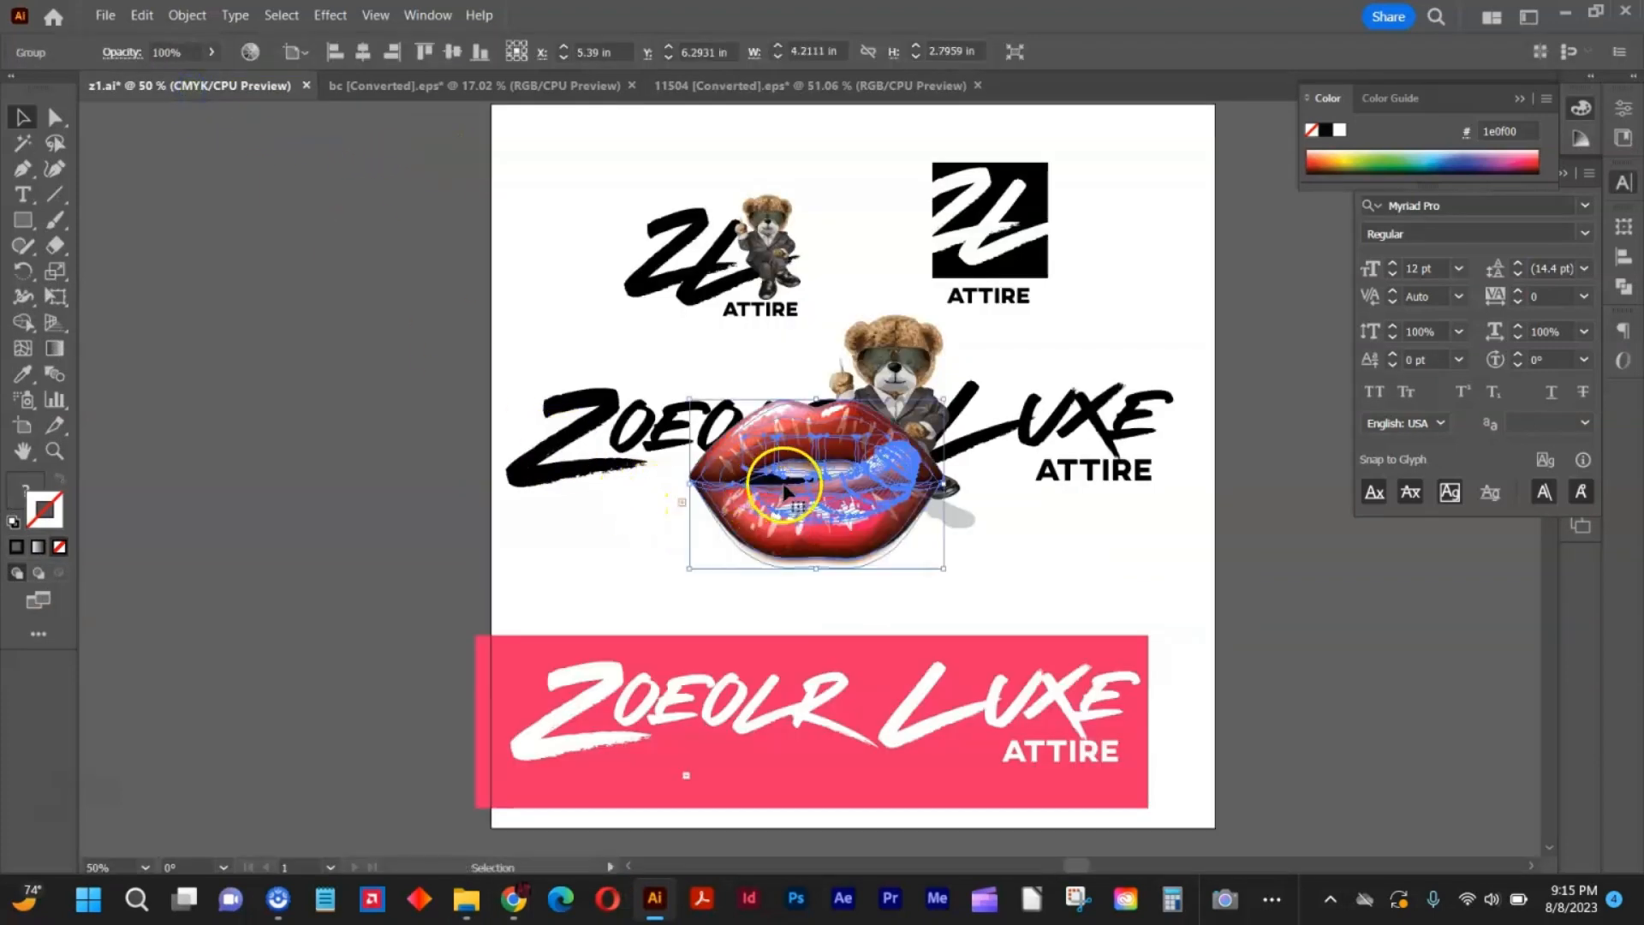
left_click_drag(809, 436, 861, 585)
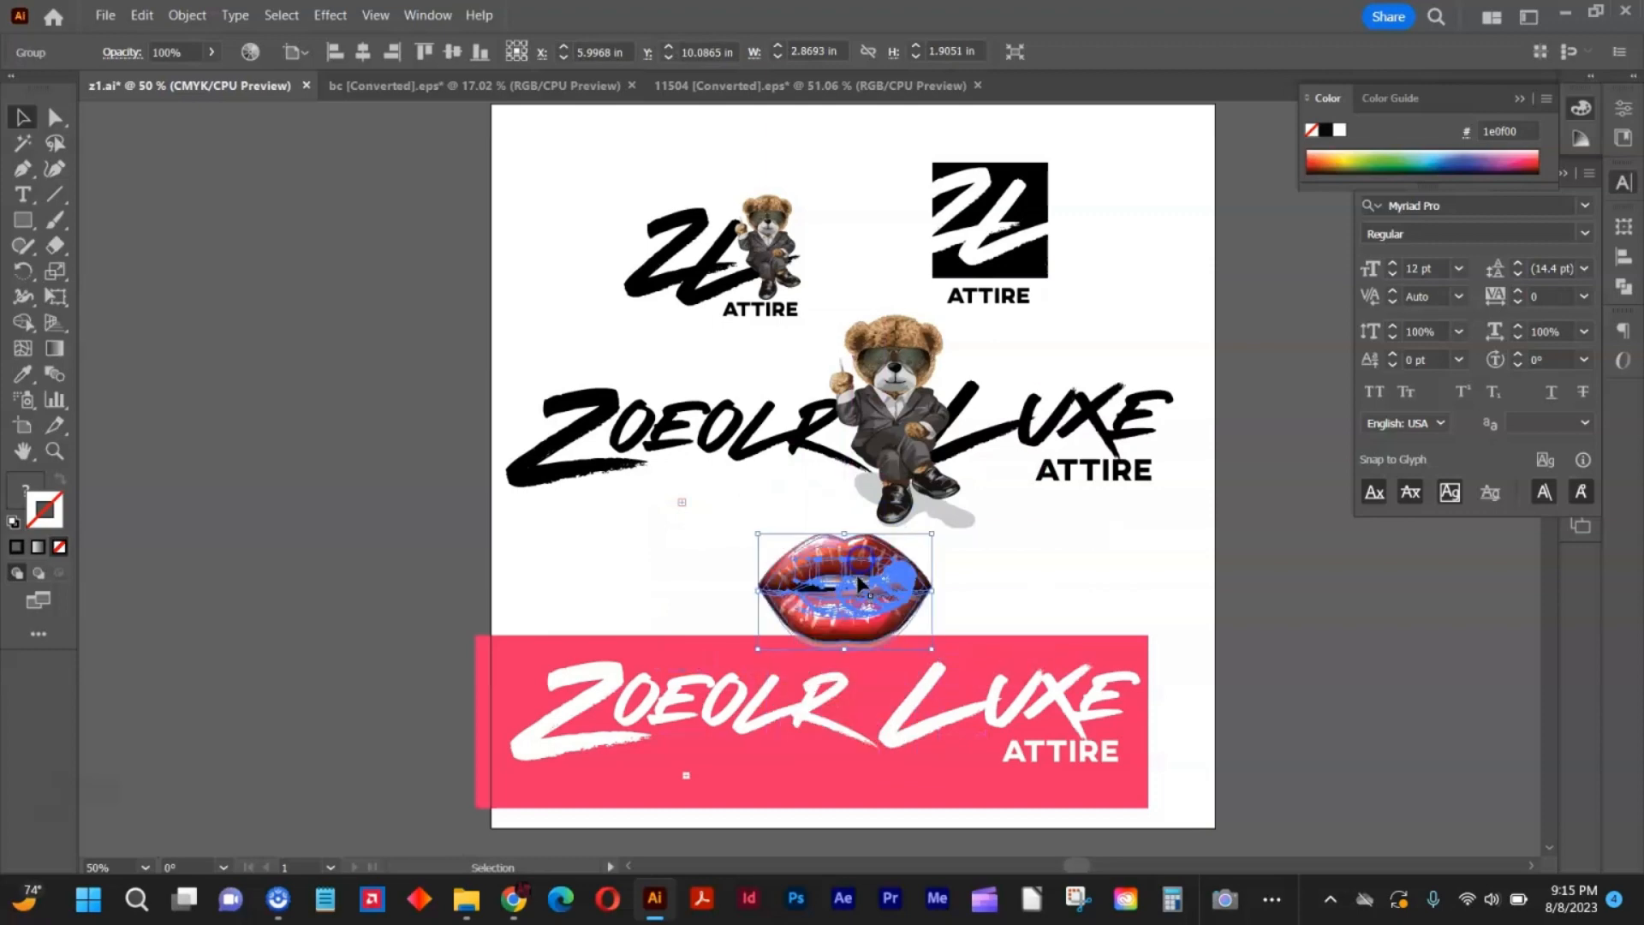
Widen the pink rectangle past both artboard sides, raise its upper edge to about the middle of the lips, and lock it.
left_click(512, 702)
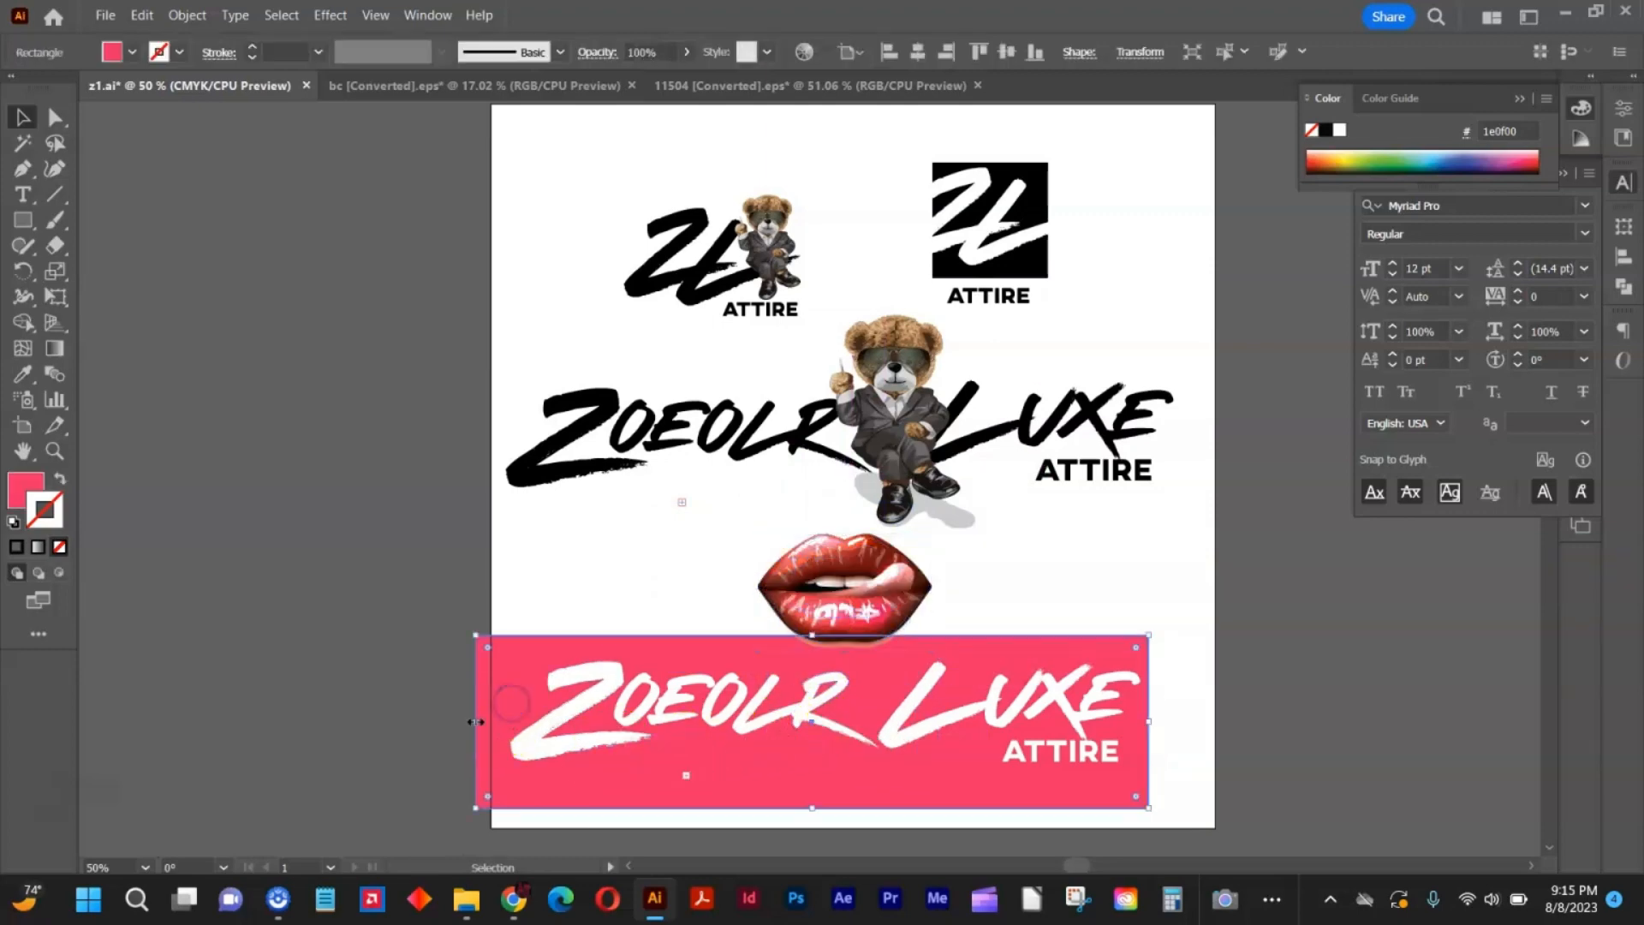
left_click_drag(387, 716, 387, 716)
left_click_drag(1149, 720, 1318, 719)
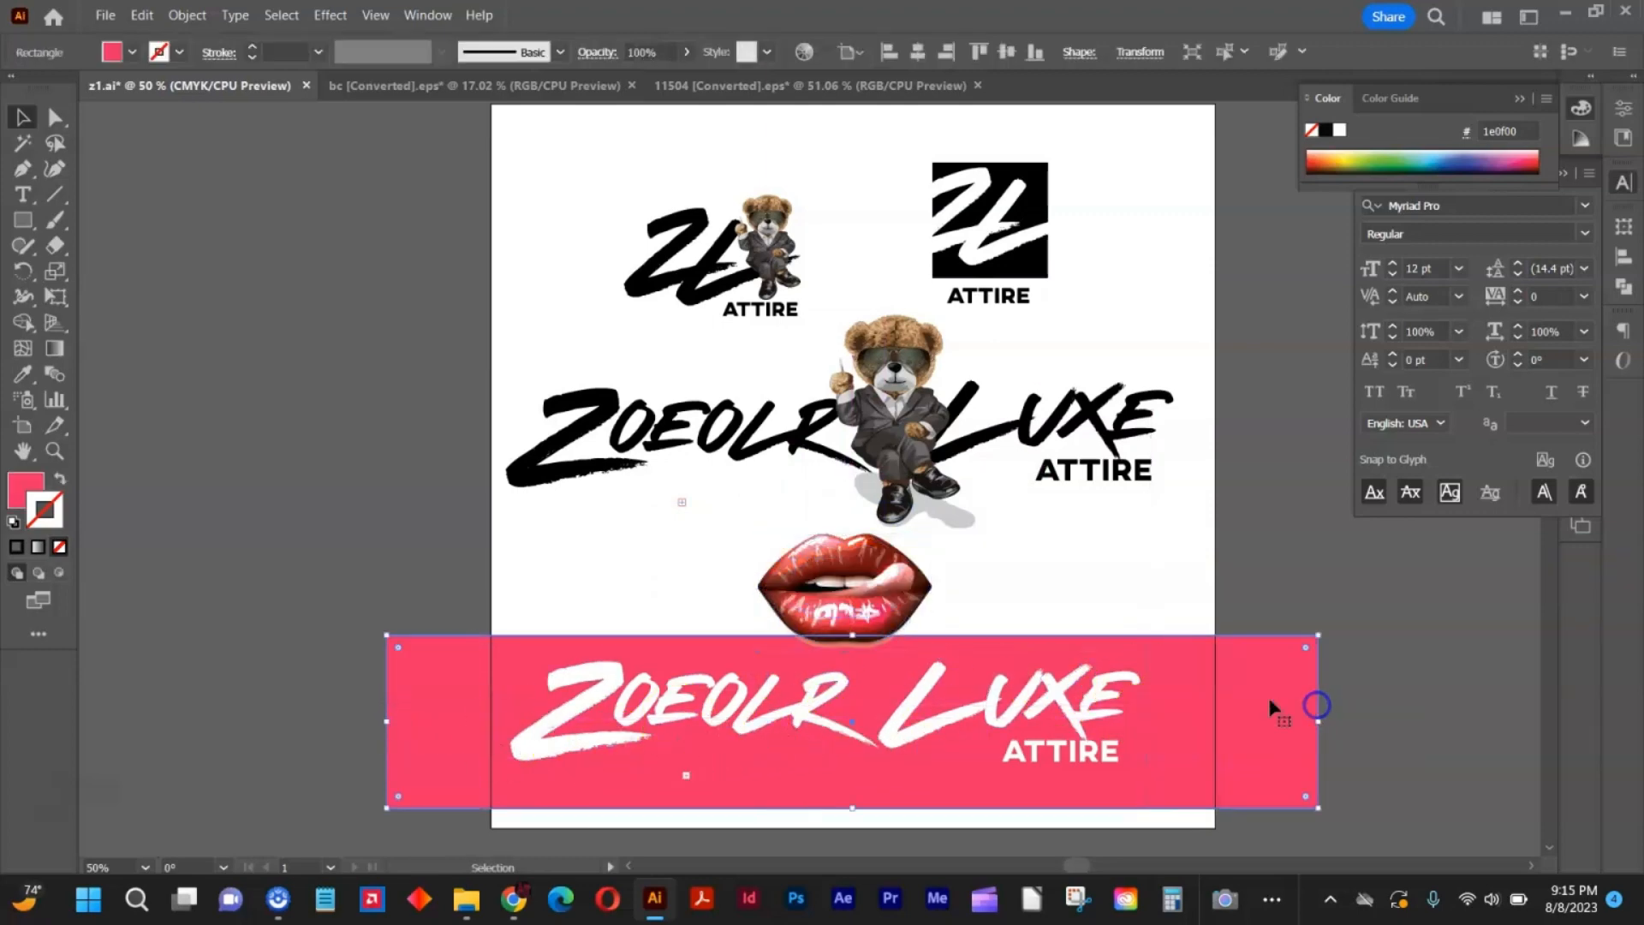
left_click_drag(853, 636, 859, 577)
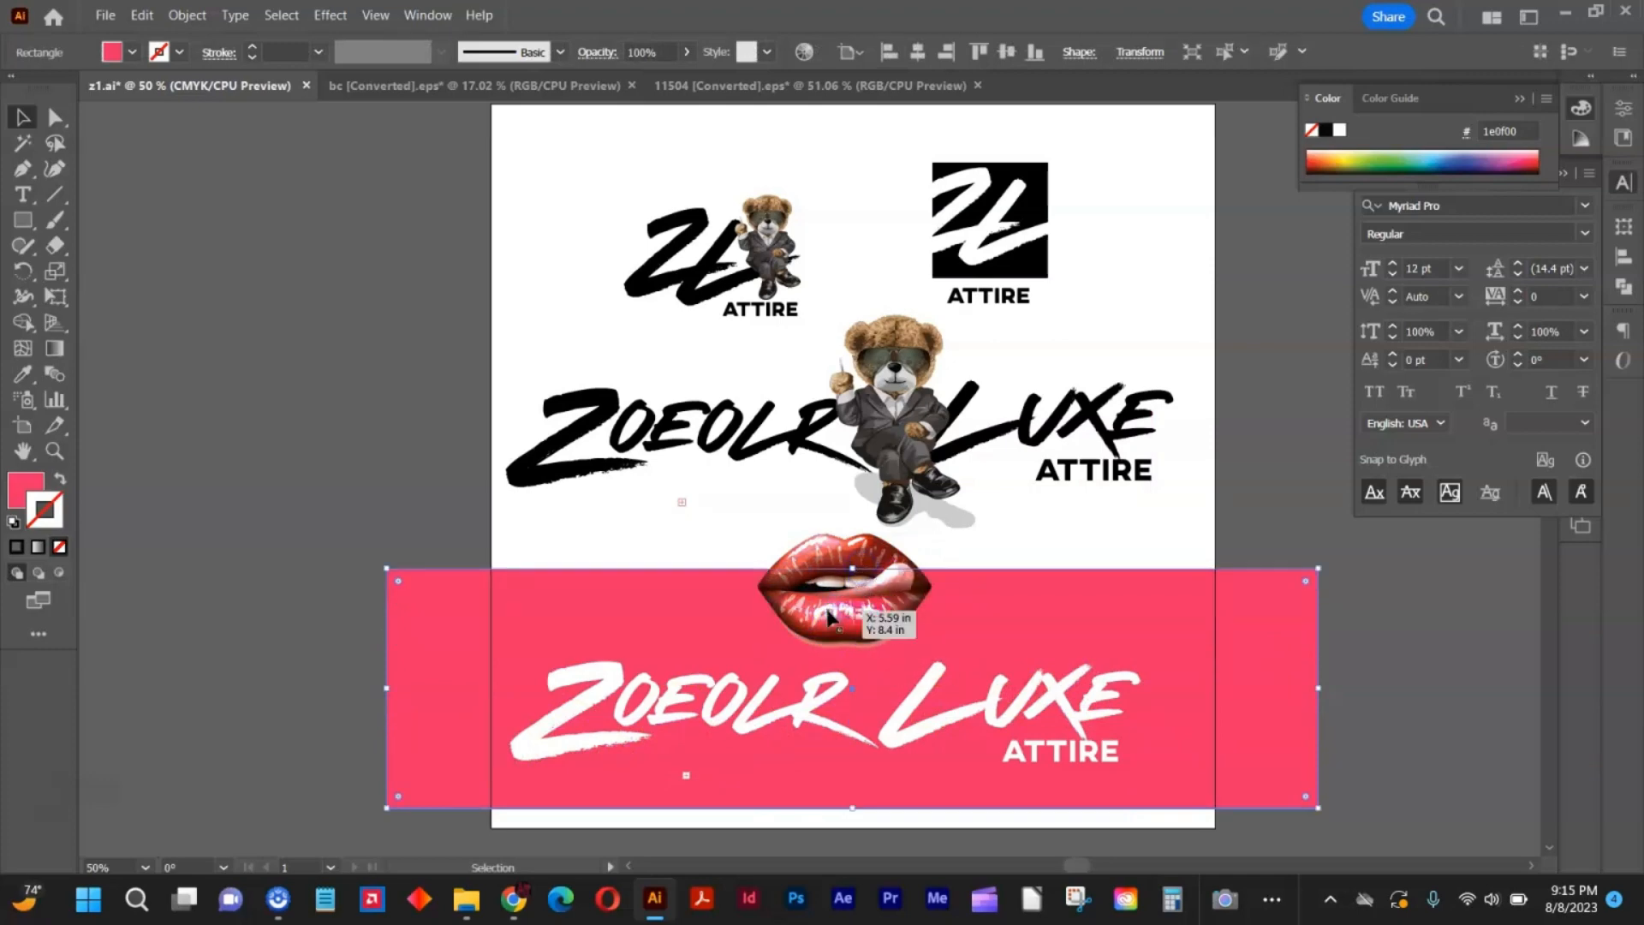
key("ctrl+2")
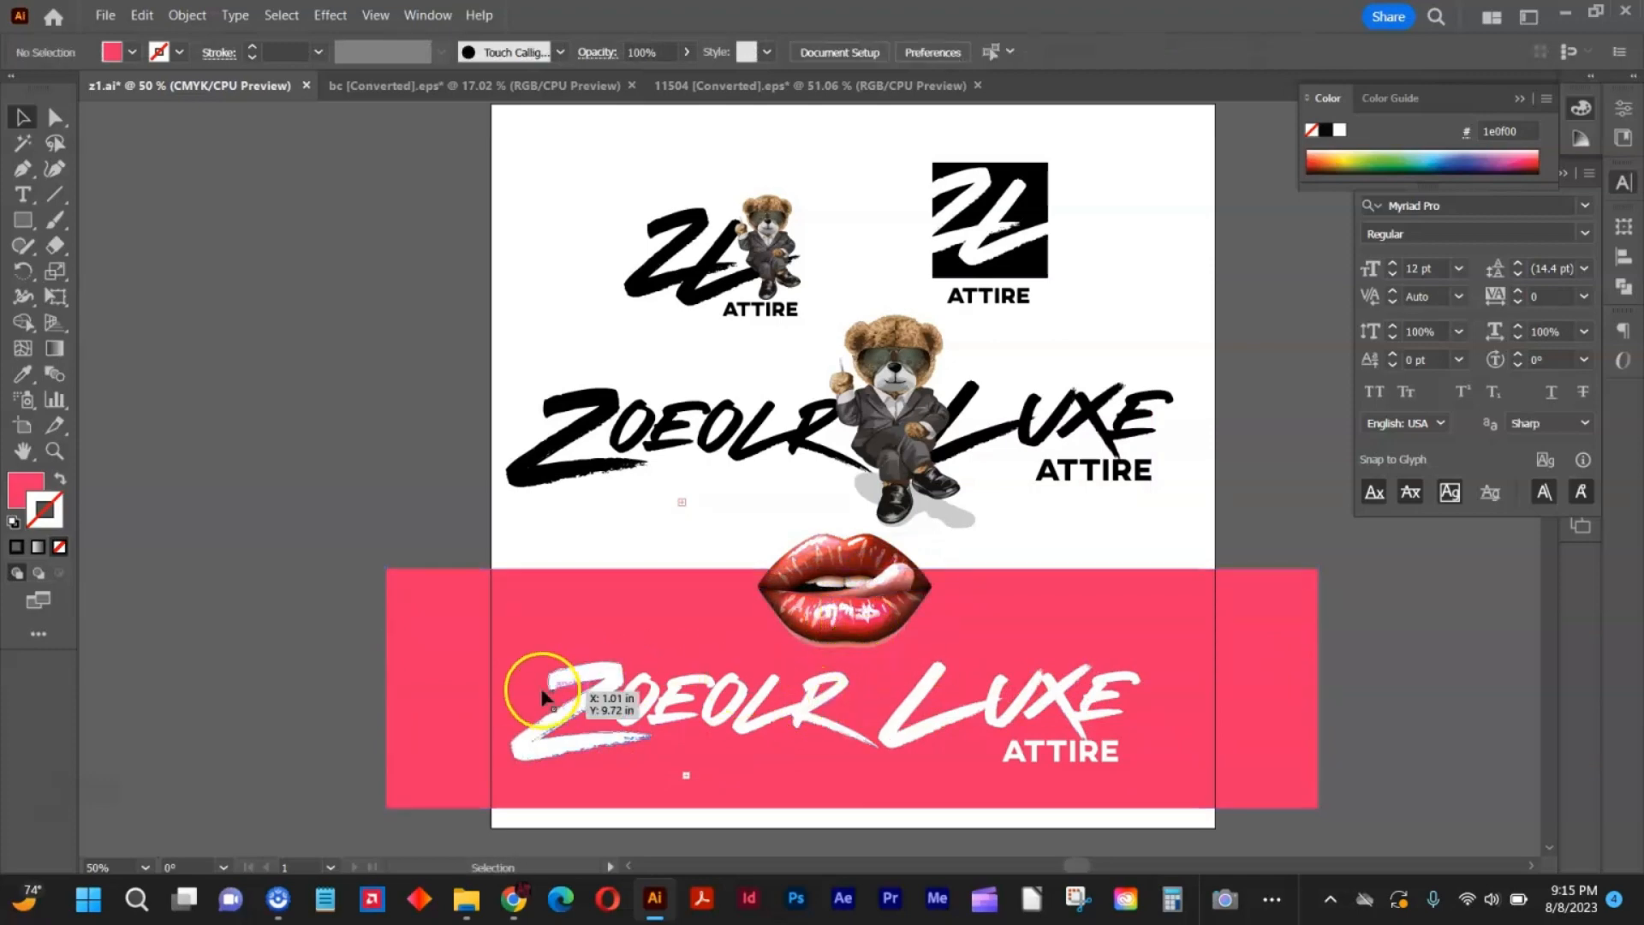
Group the white ZOEOLR lettering and shift it left, and move the white LUXE ATTIRE right to open a wide gap.
left_click_drag(577, 689, 856, 768)
key("ctrl+g")
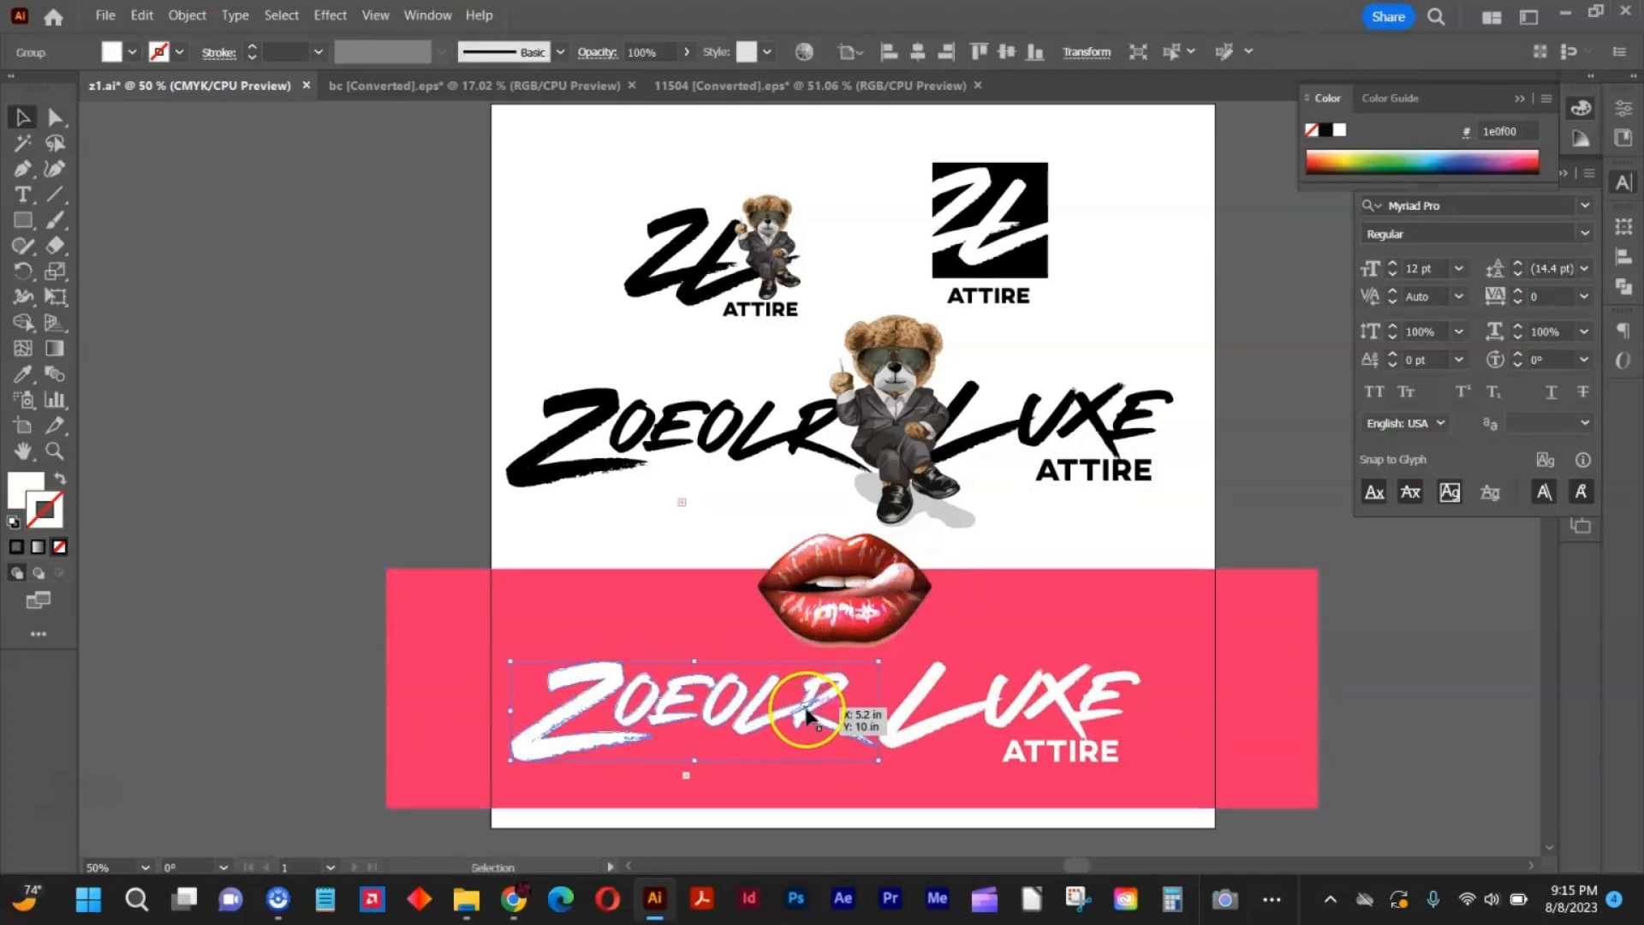
left_click_drag(811, 711, 707, 709)
left_click_drag(877, 684, 1094, 754)
left_click_drag(993, 702, 1081, 704)
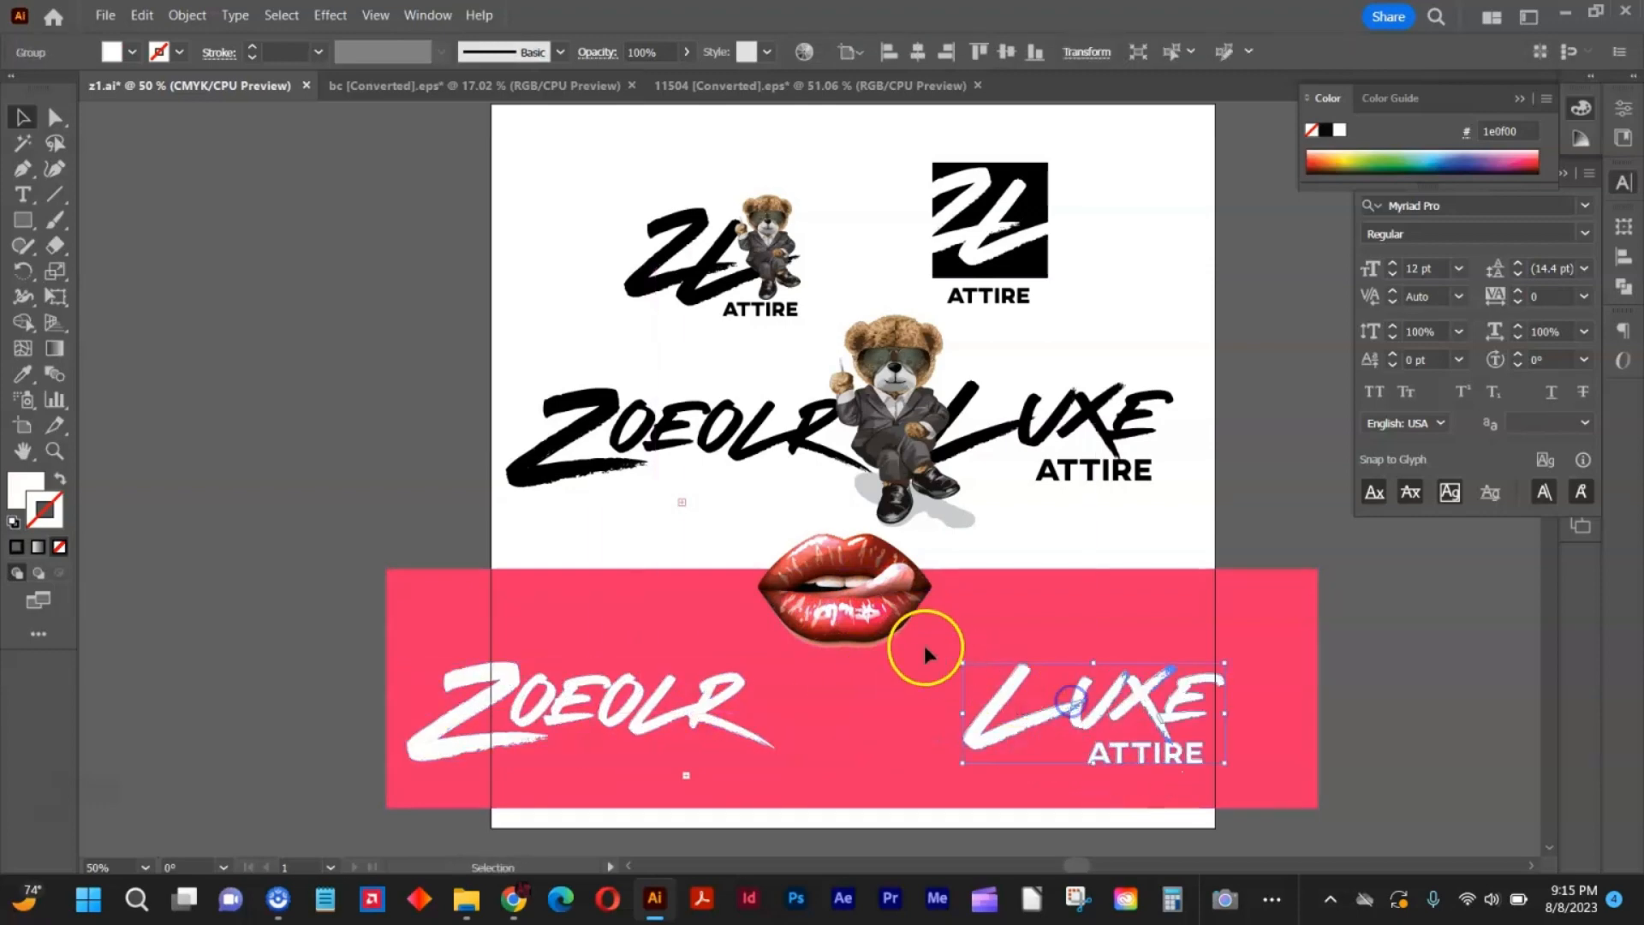
Place the lips between the white ZOEOLR and LUXE, and pull LUXE ATTIRE left against the lips.
left_click_drag(862, 708, 849, 739)
left_click_drag(970, 734, 904, 729)
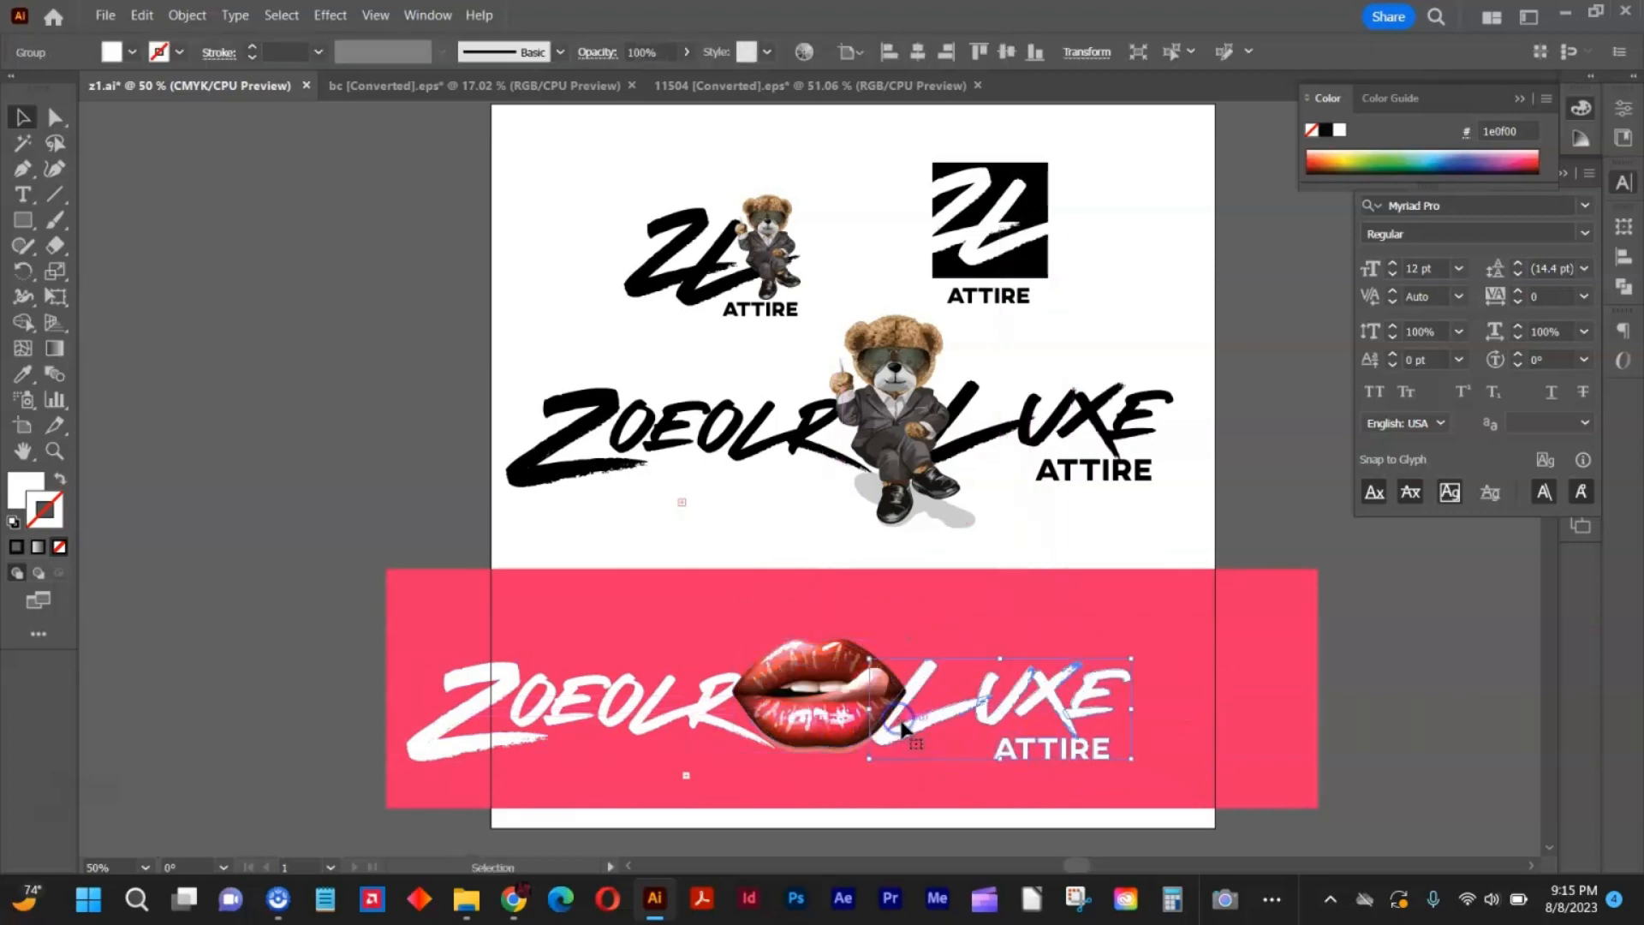
left_click(946, 615)
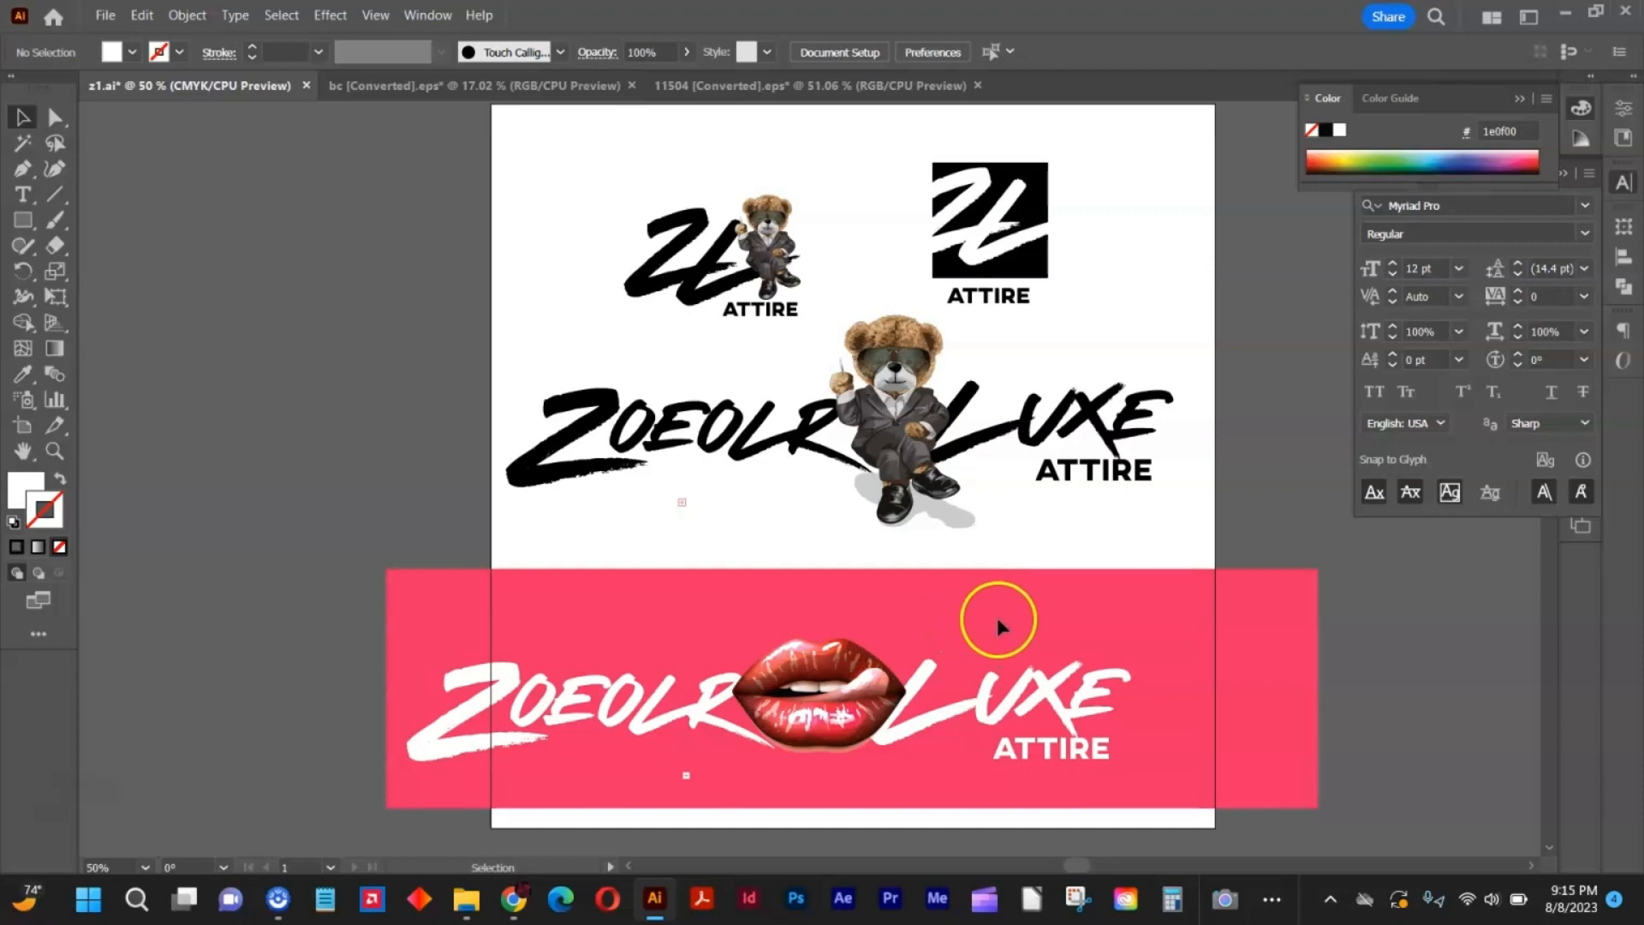
Stack the white ZOEOLR above LUXE, and set the lips slightly smaller and lower beside the L.
left_click(702, 711)
left_click_drag(694, 715, 1017, 644)
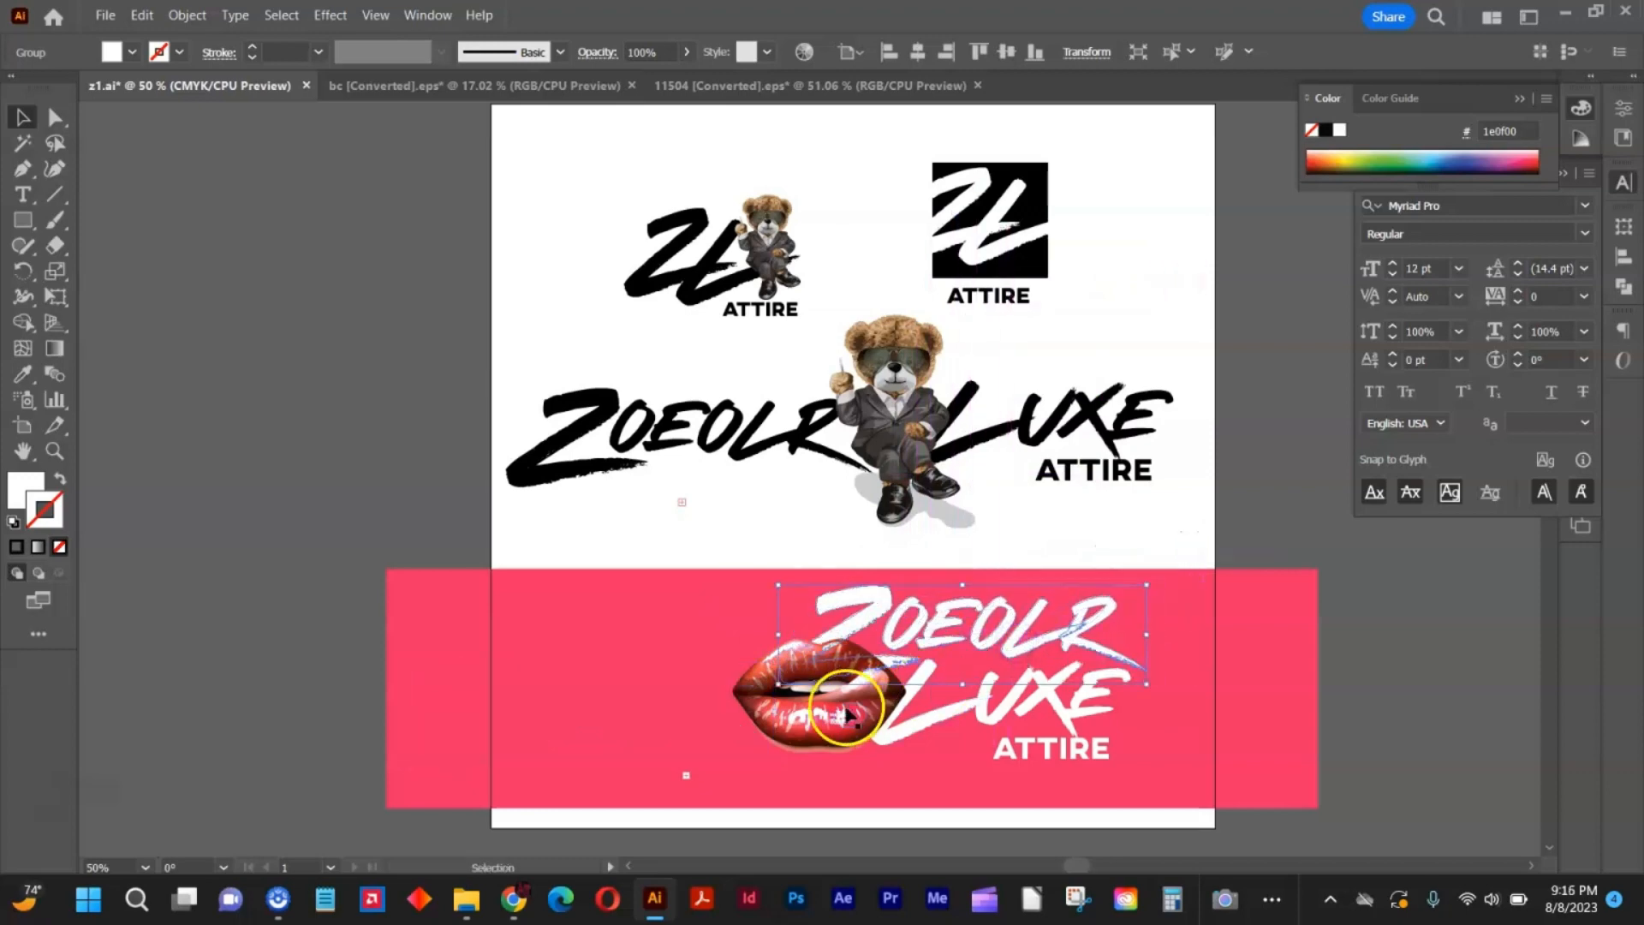
left_click_drag(846, 713, 829, 744)
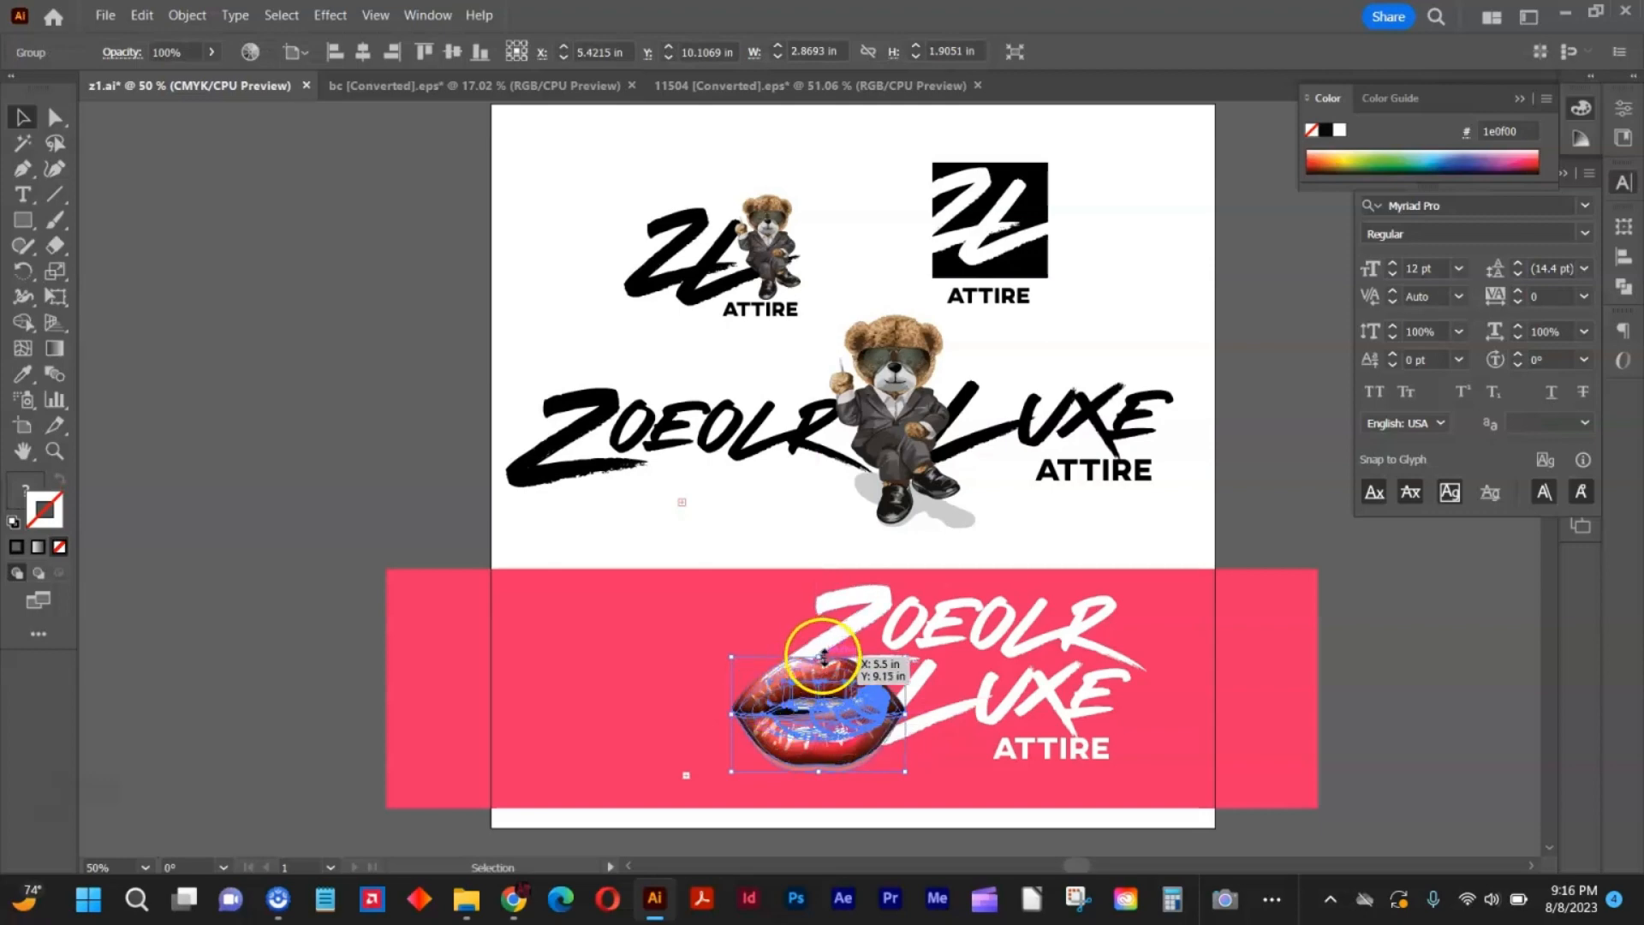
left_click(716, 639)
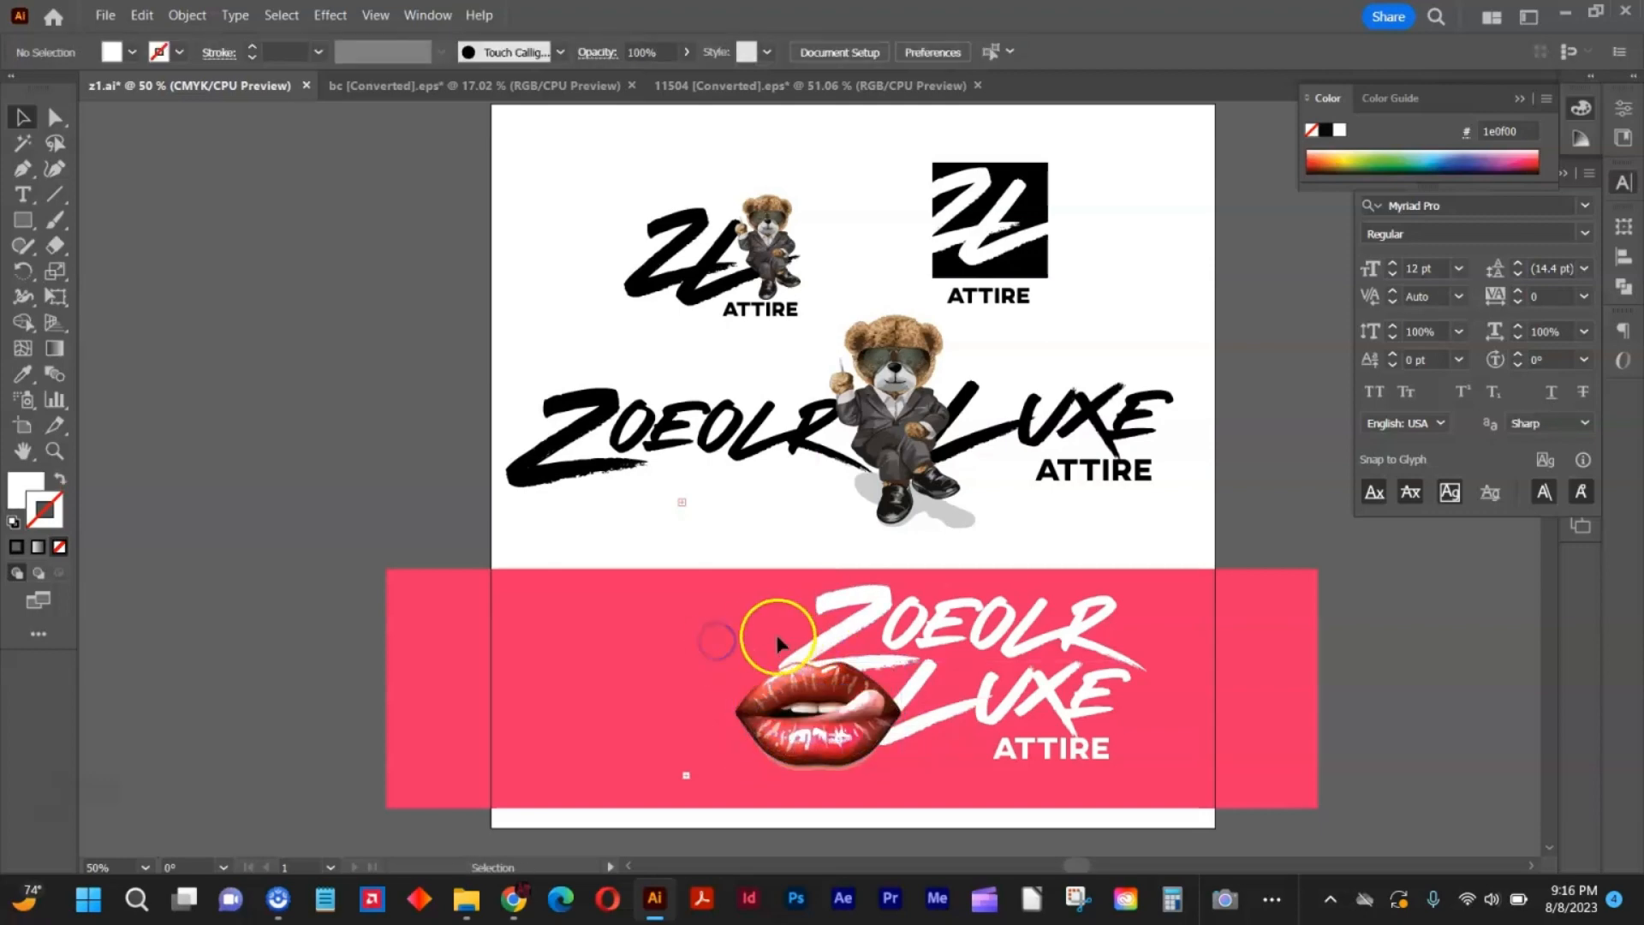
Move the stacked white wordmark together with the lips left toward the middle of the pink banner.
left_click_drag(821, 657, 1114, 796)
left_click_drag(1046, 701, 937, 709)
left_click(1097, 724)
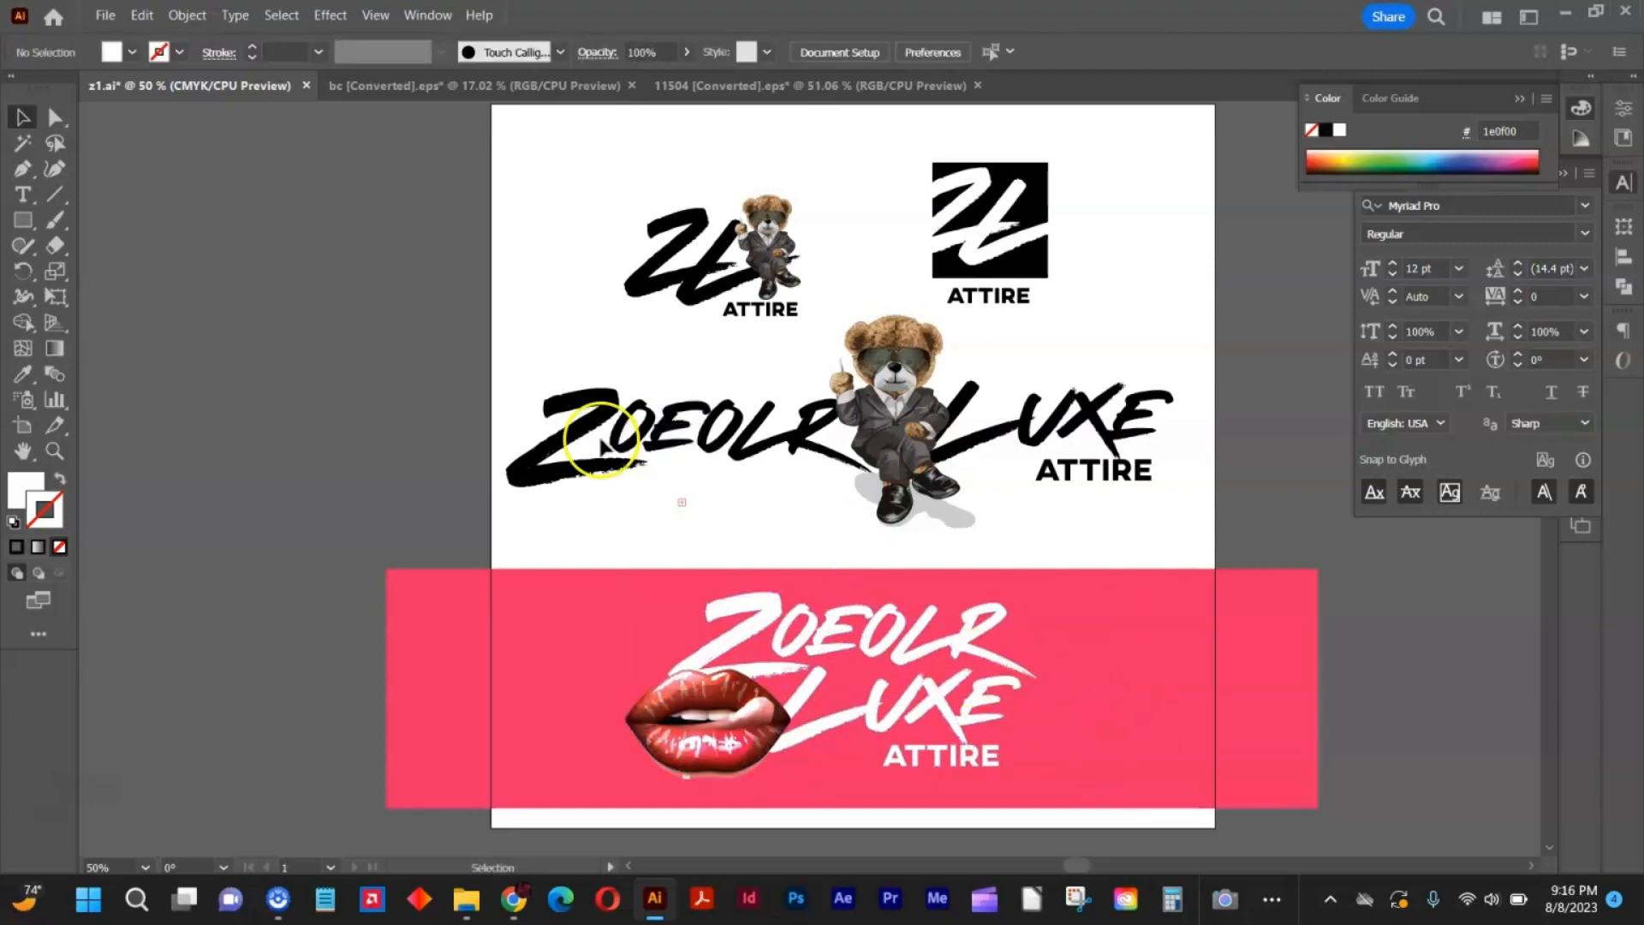
Unlock the pink banner rectangle and recolor it with a solid black fill and no stroke.
left_click(190, 15)
left_click(310, 178)
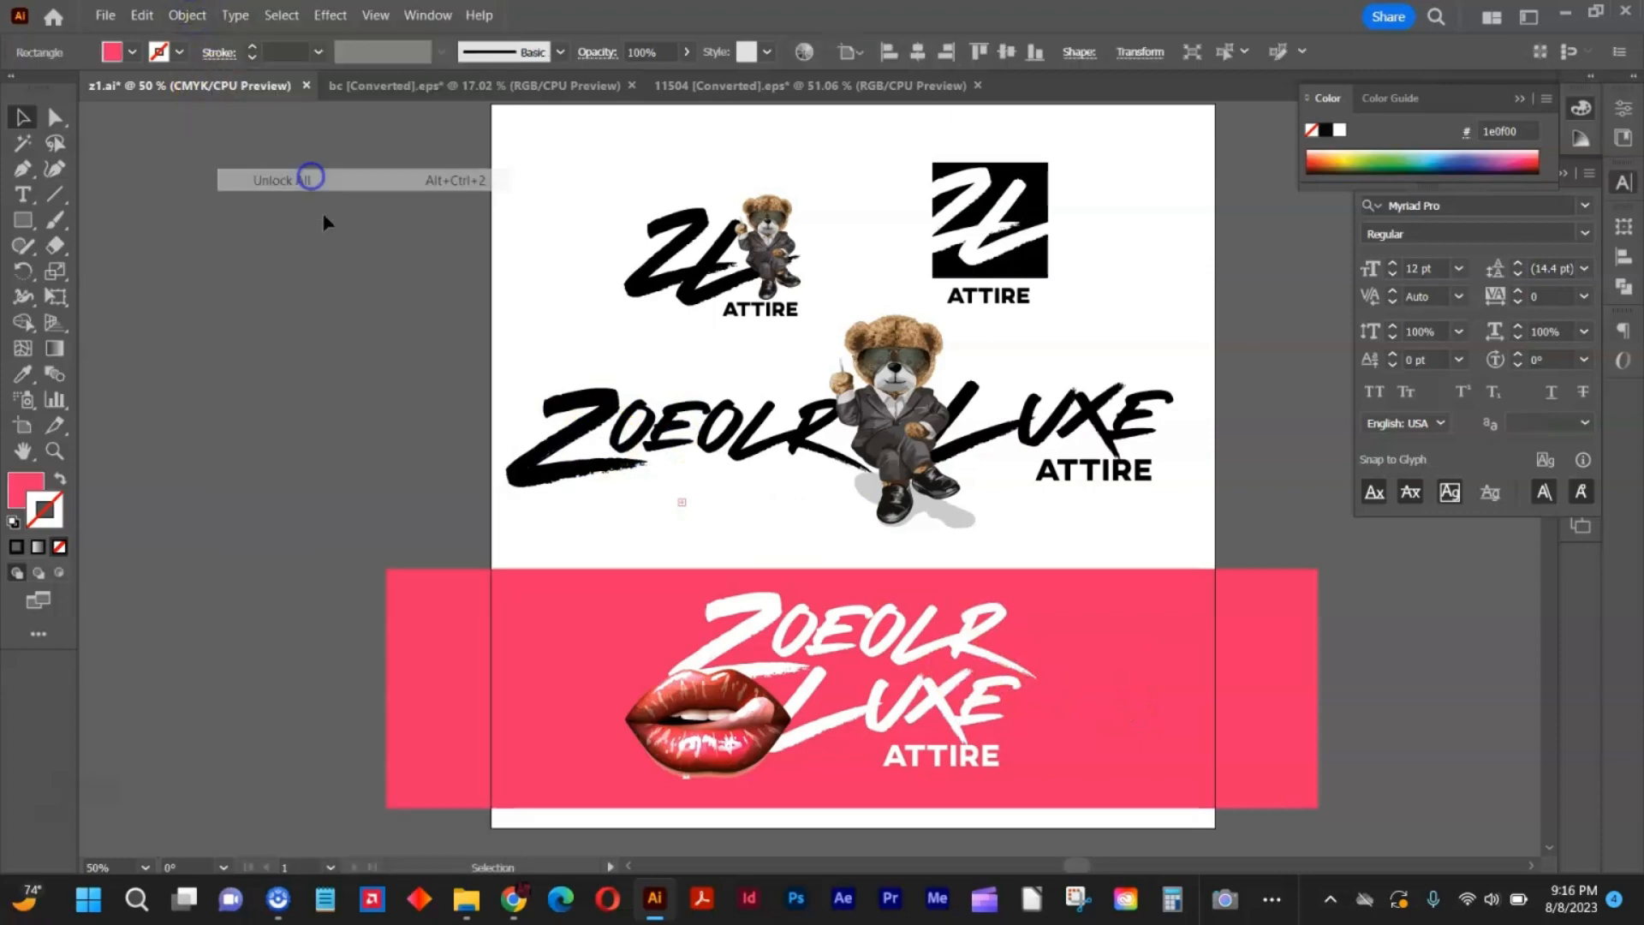
left_click(456, 606)
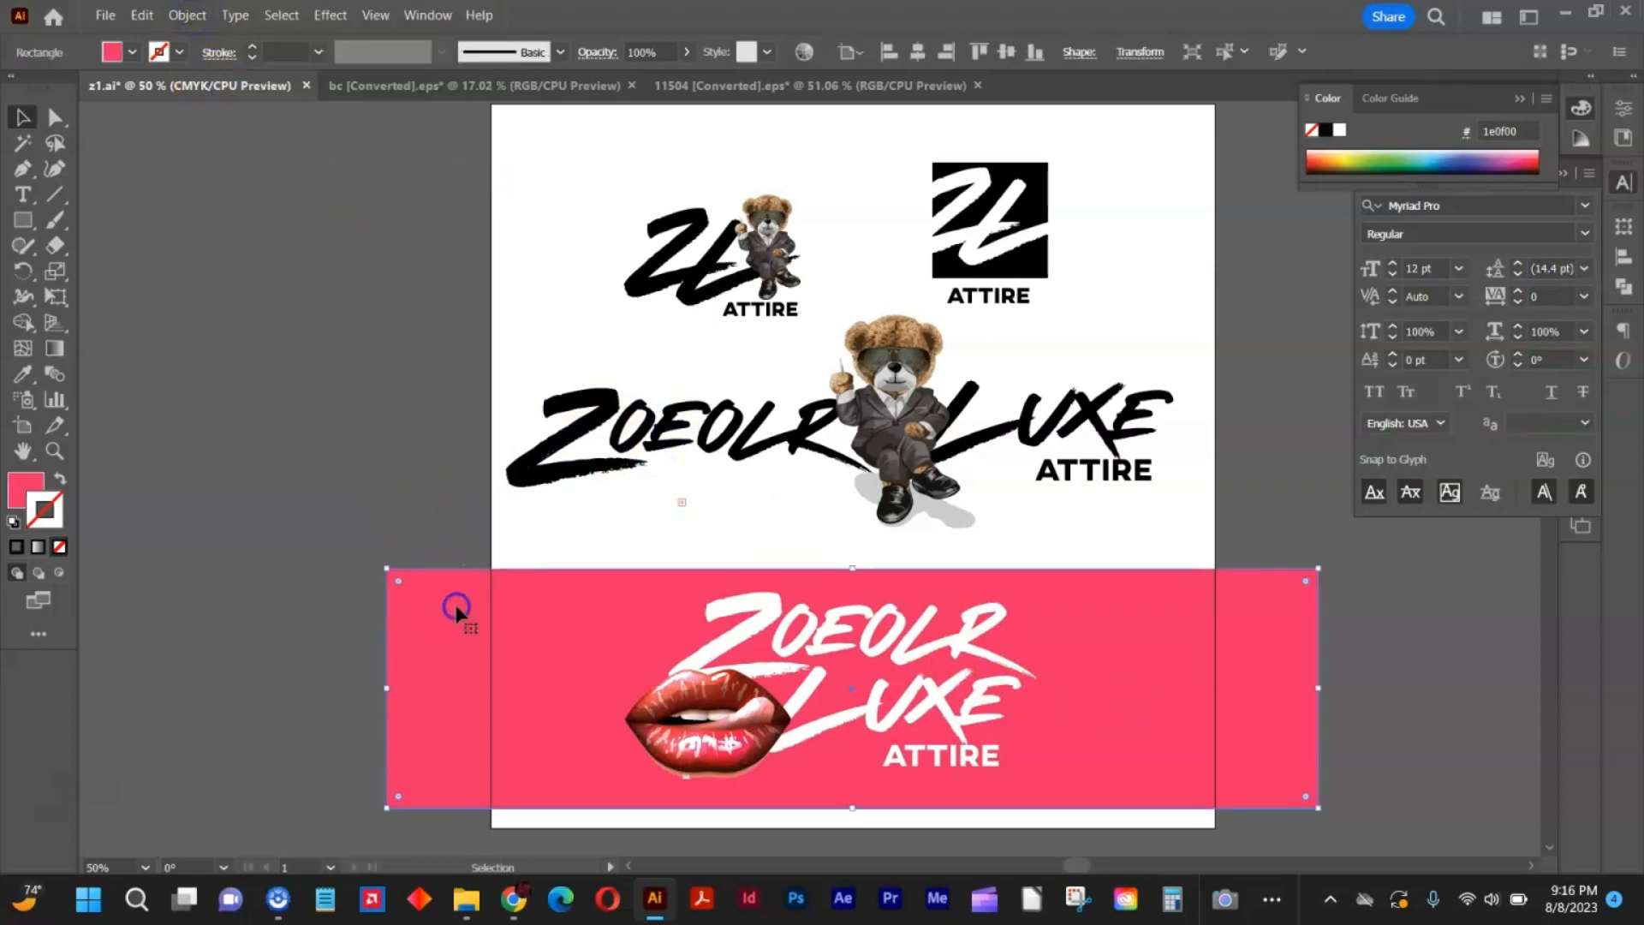
left_click(12, 522)
left_click(60, 477)
left_click(59, 546)
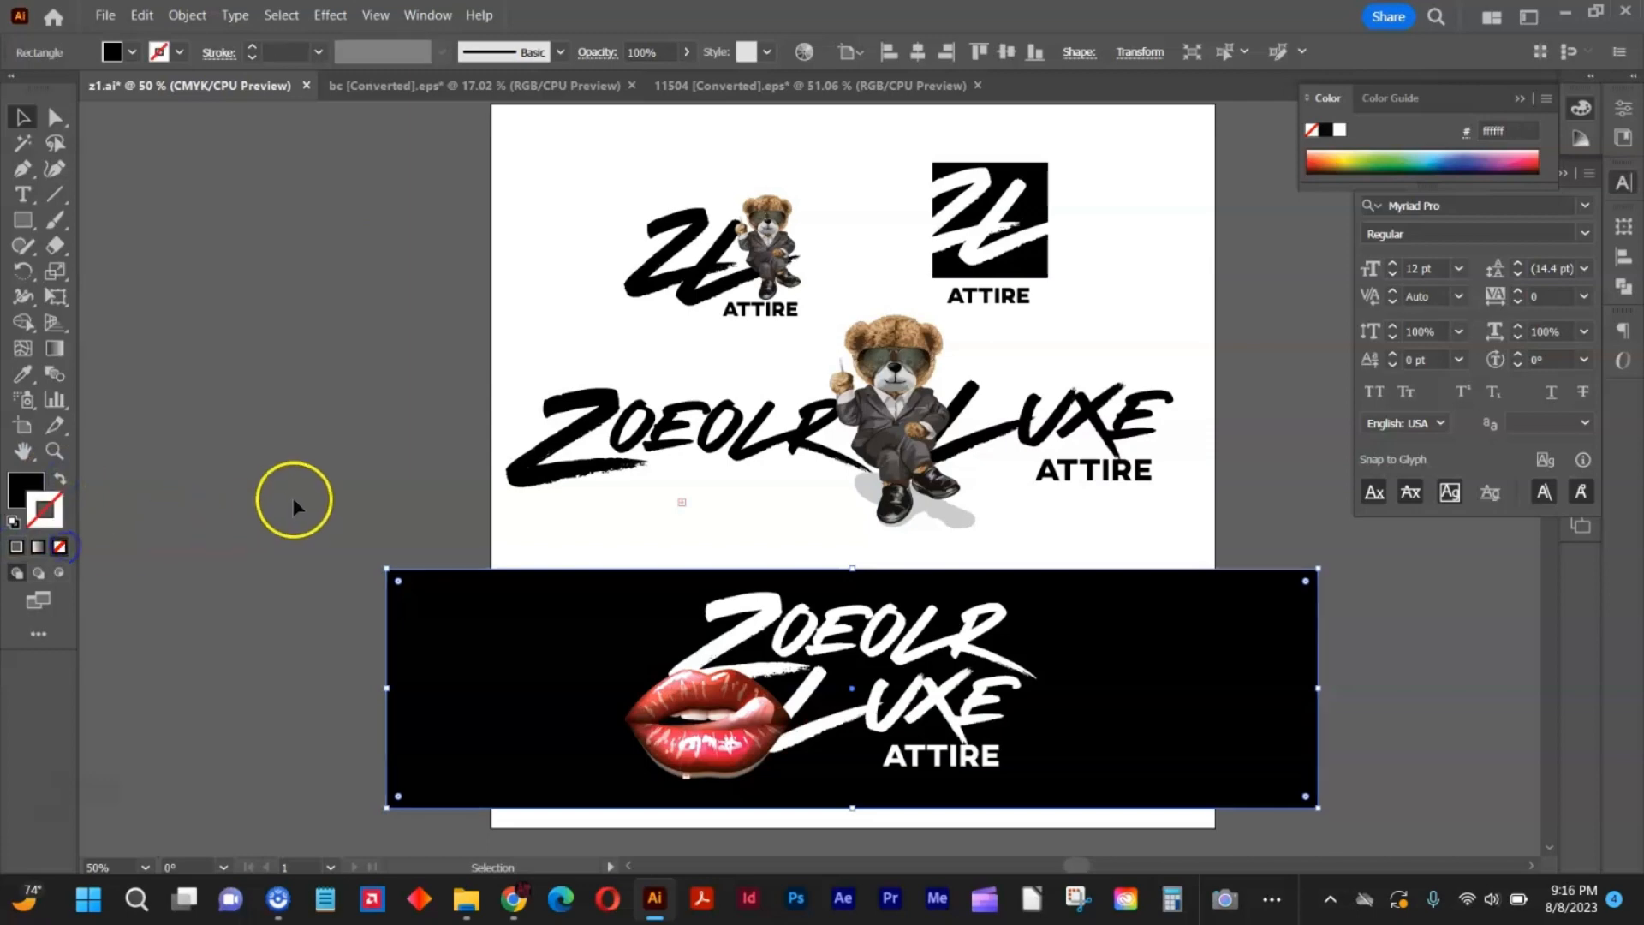
left_click(293, 498)
Ungroup the lips artwork, and separate and delete the extra mouth group lying behind the red lips.
left_click(499, 588)
left_click(673, 677)
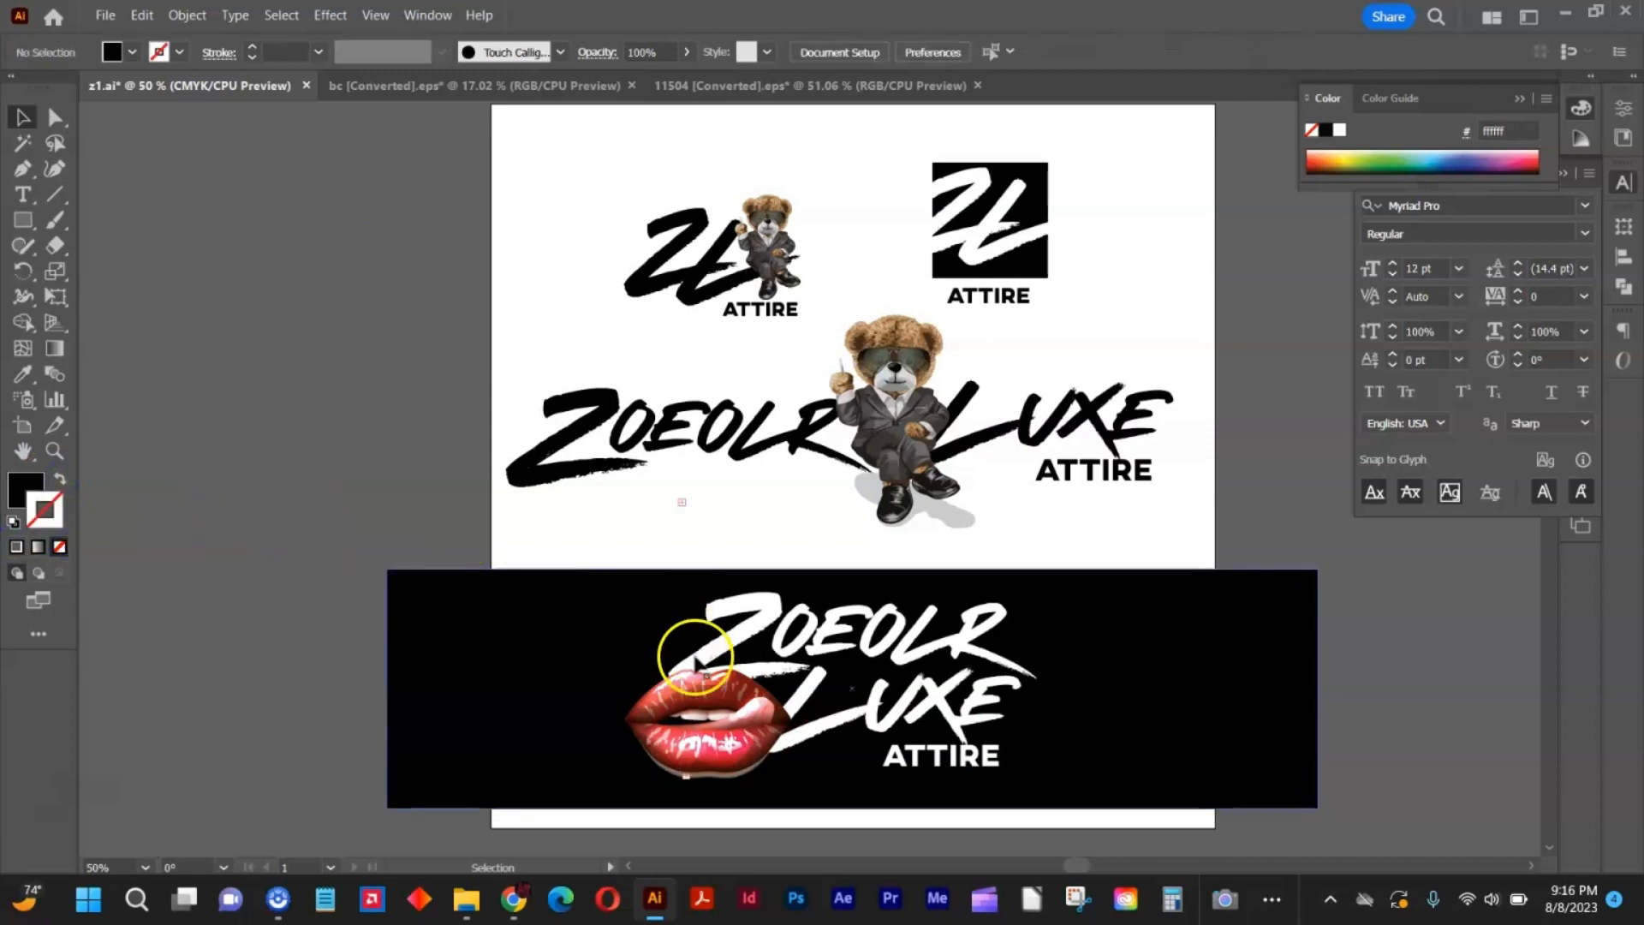
right_click(754, 656)
left_click(789, 465)
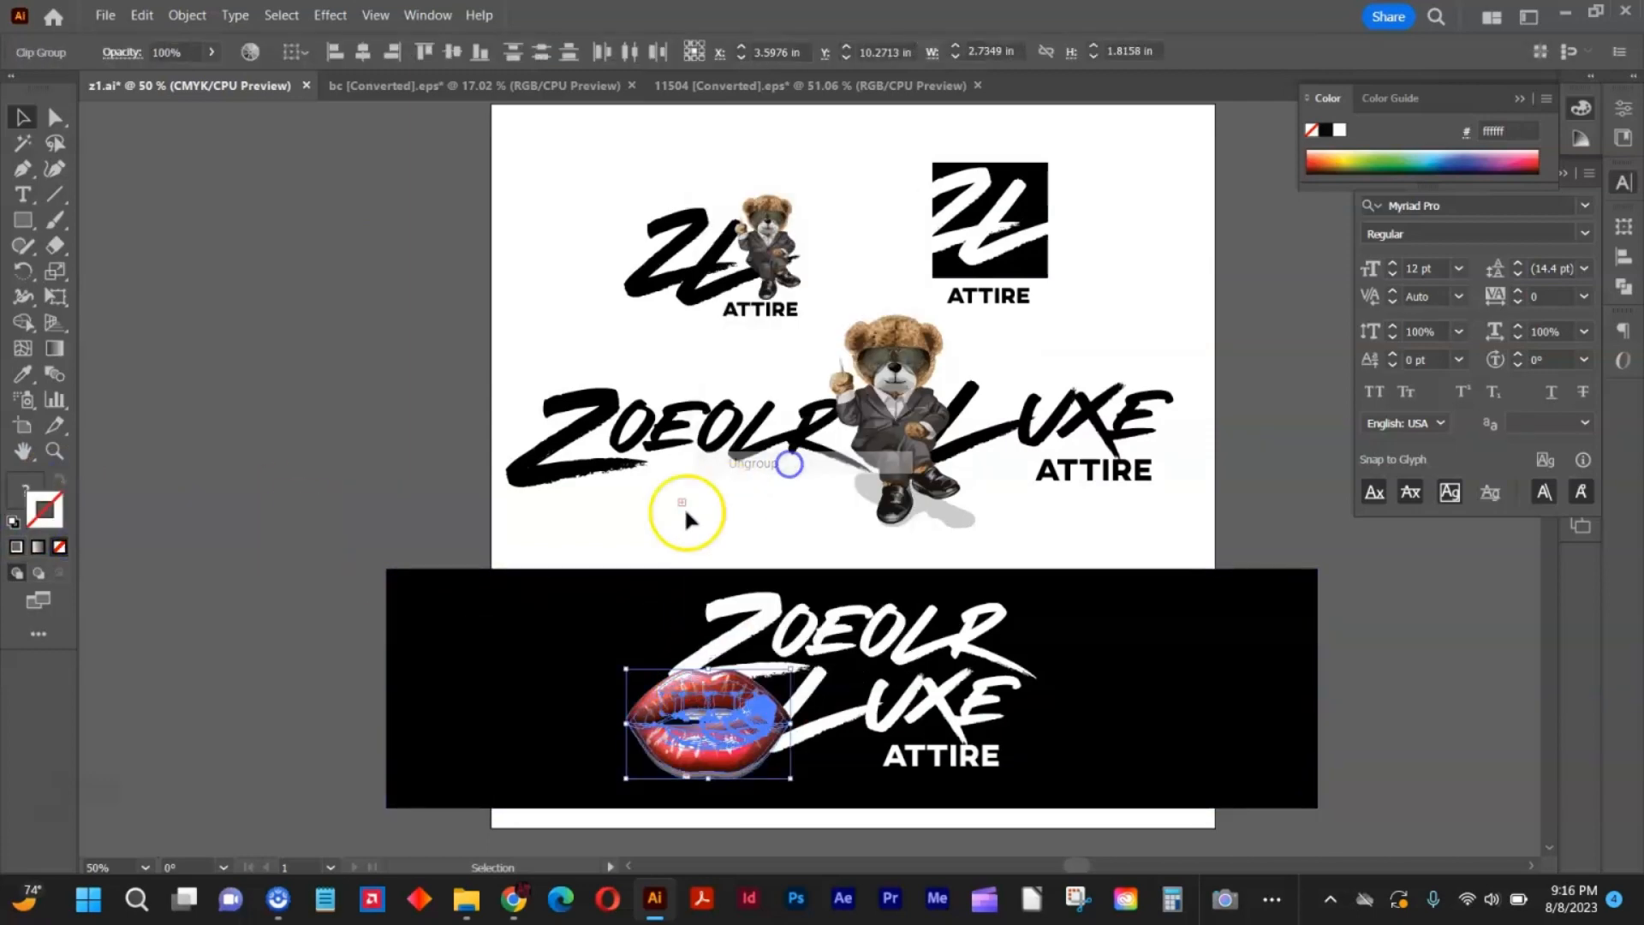
left_click(681, 513)
left_click_drag(675, 780, 470, 765)
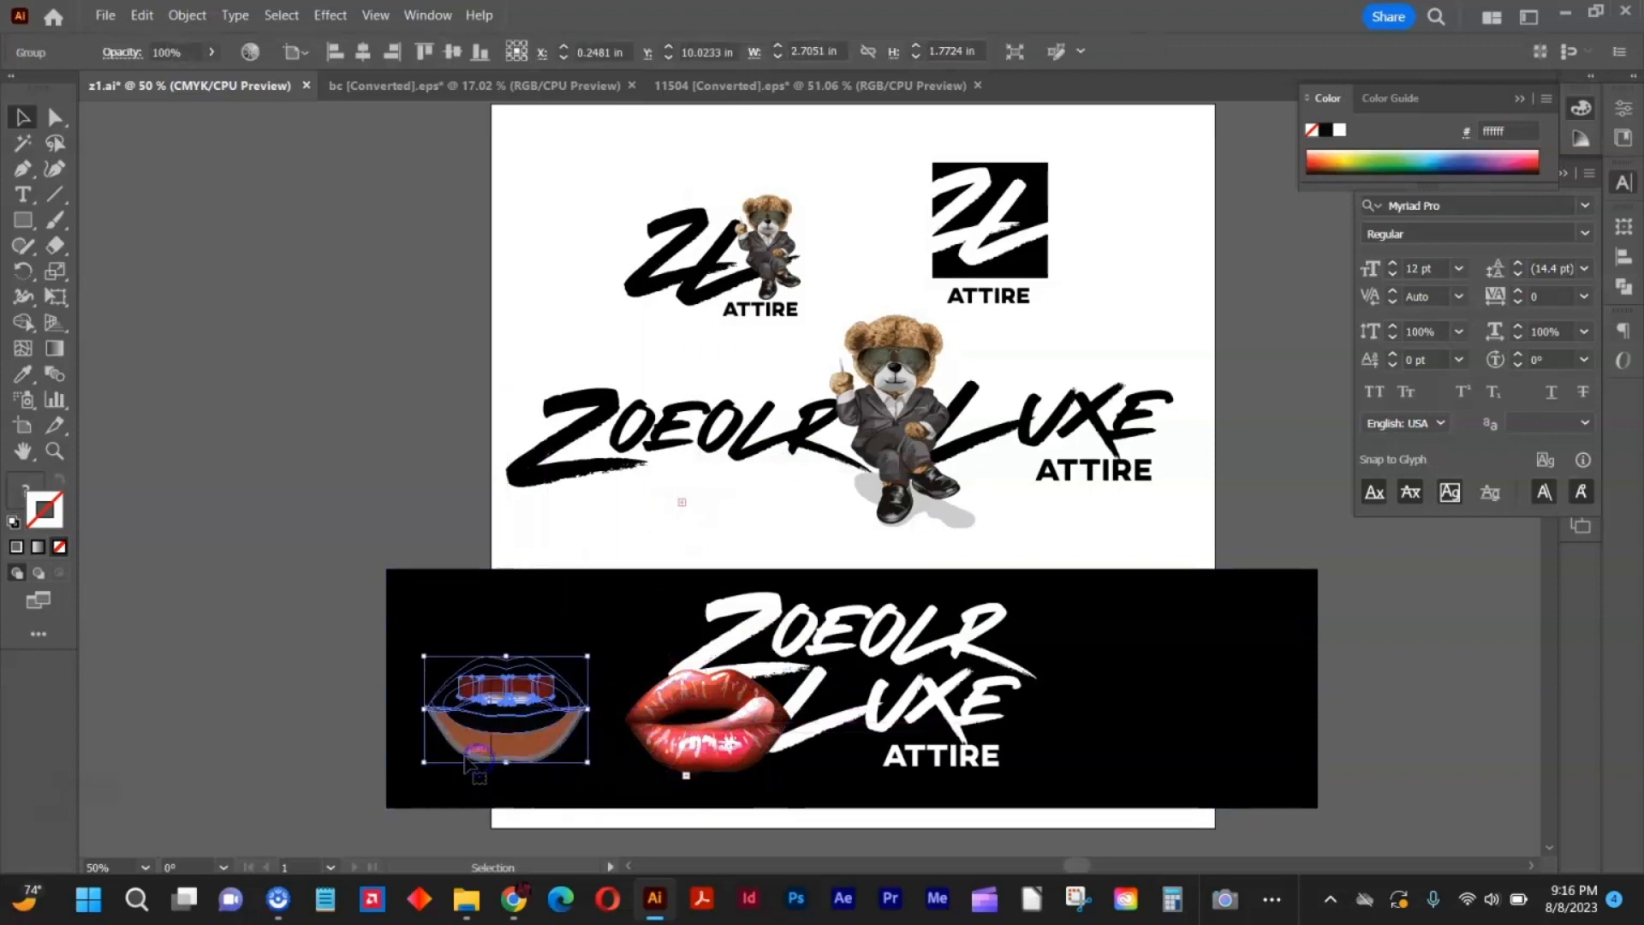
key("Delete")
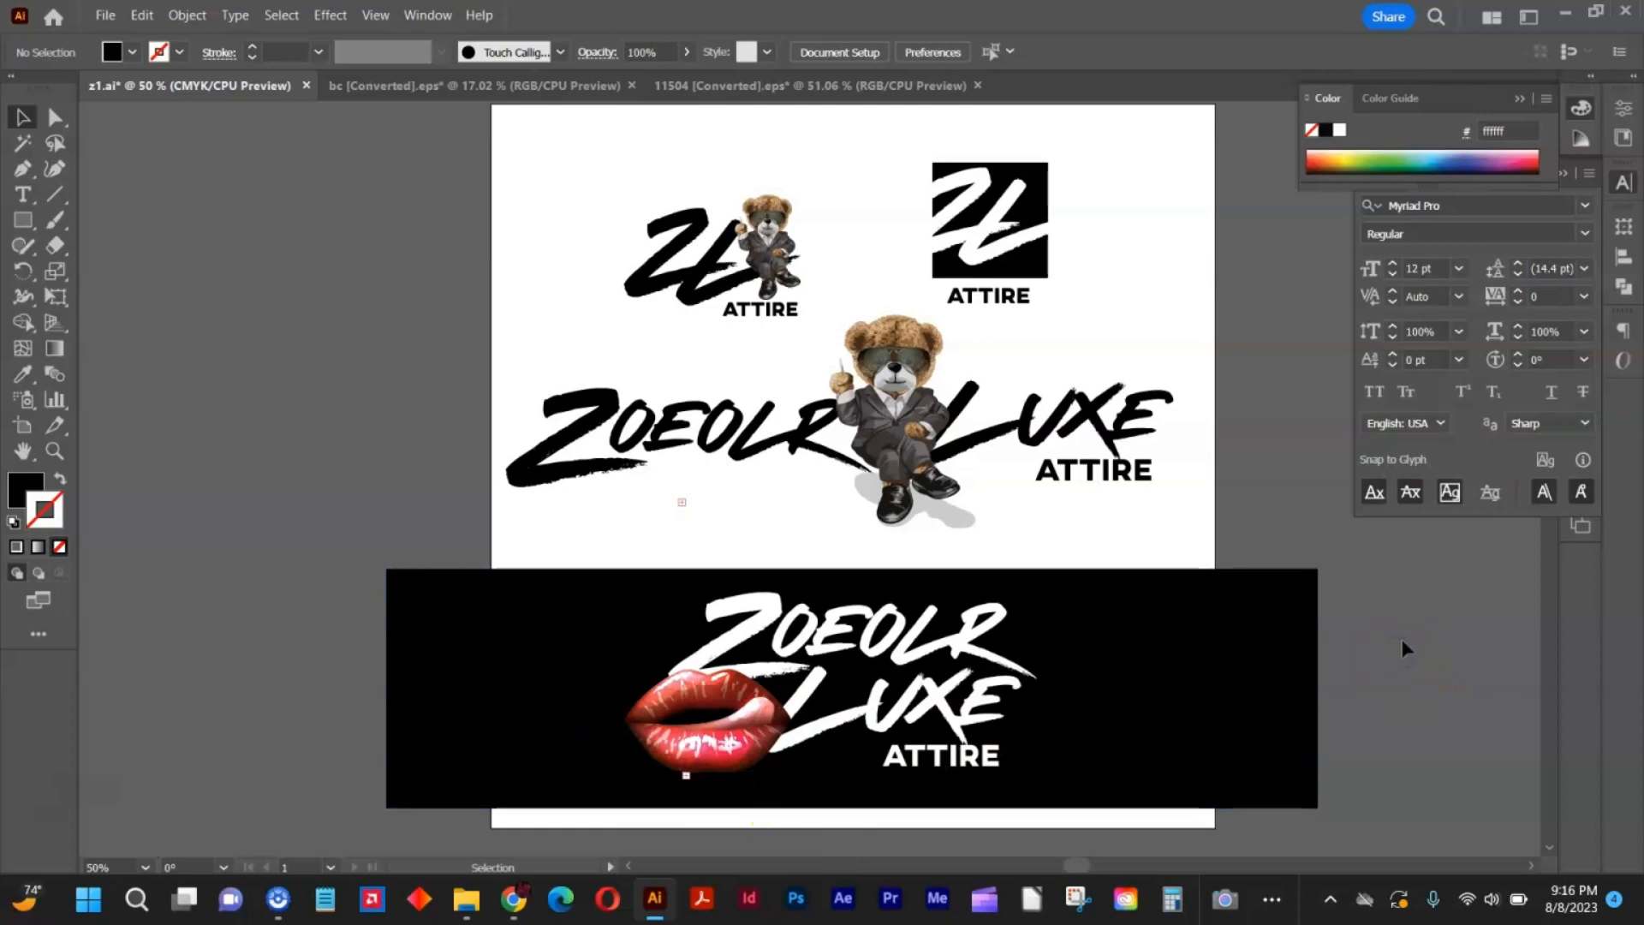
Ungroup the white LUXE ATTIRE lettering on the black banner so ATTIRE can be edited separately.
left_click(994, 757)
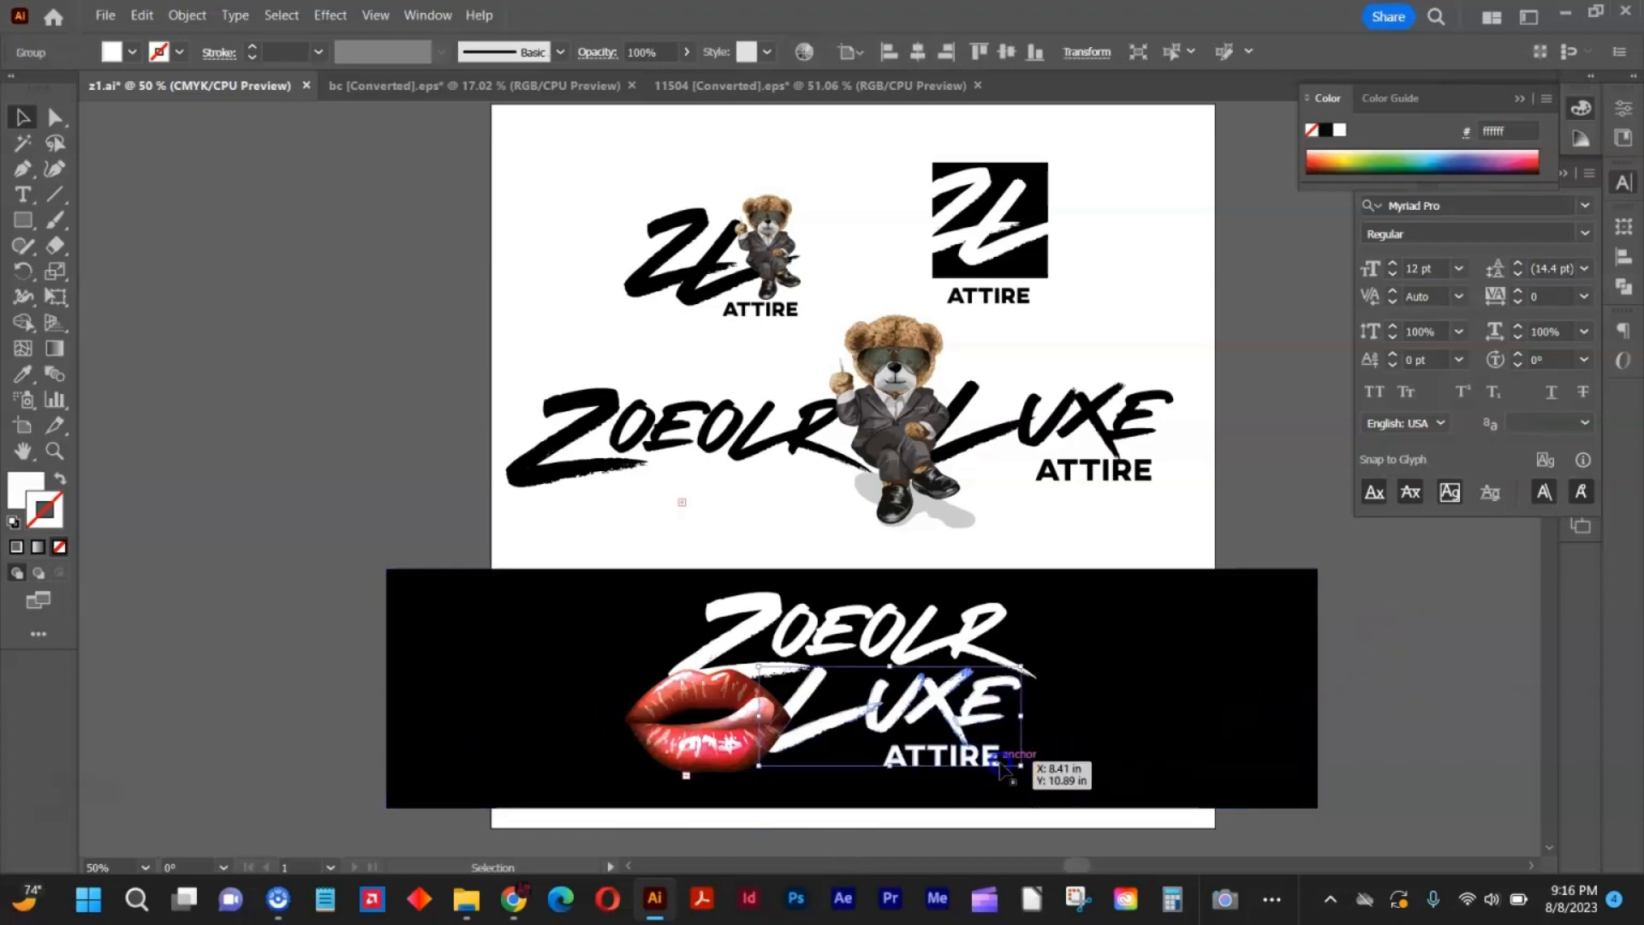
right_click(954, 759)
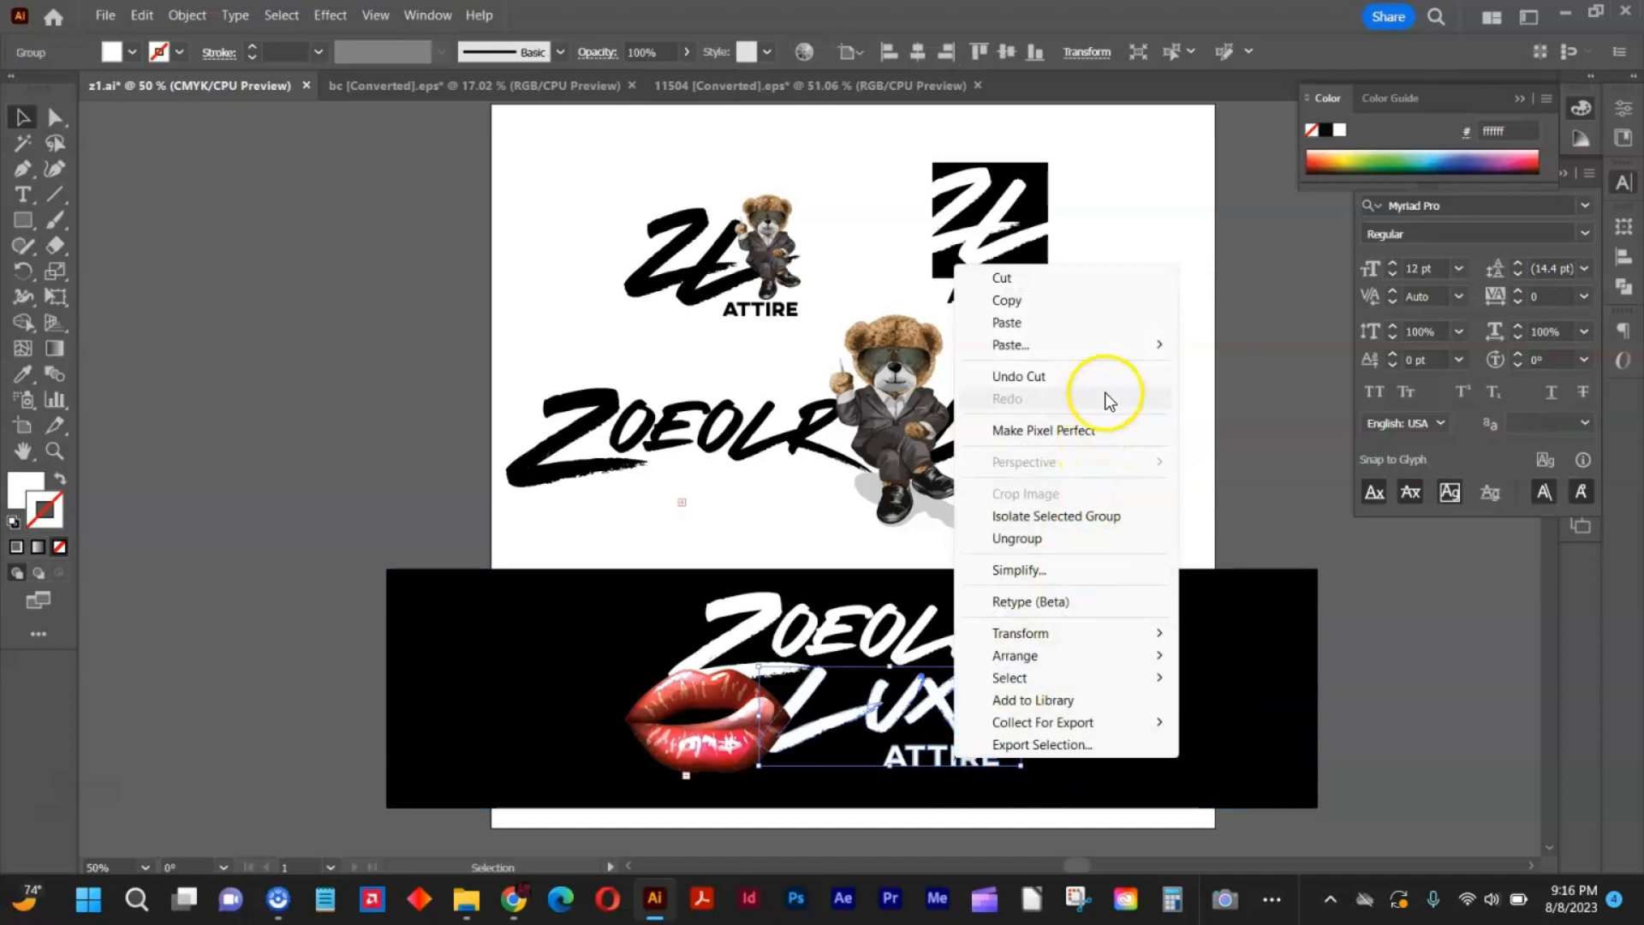
left_click(1248, 543)
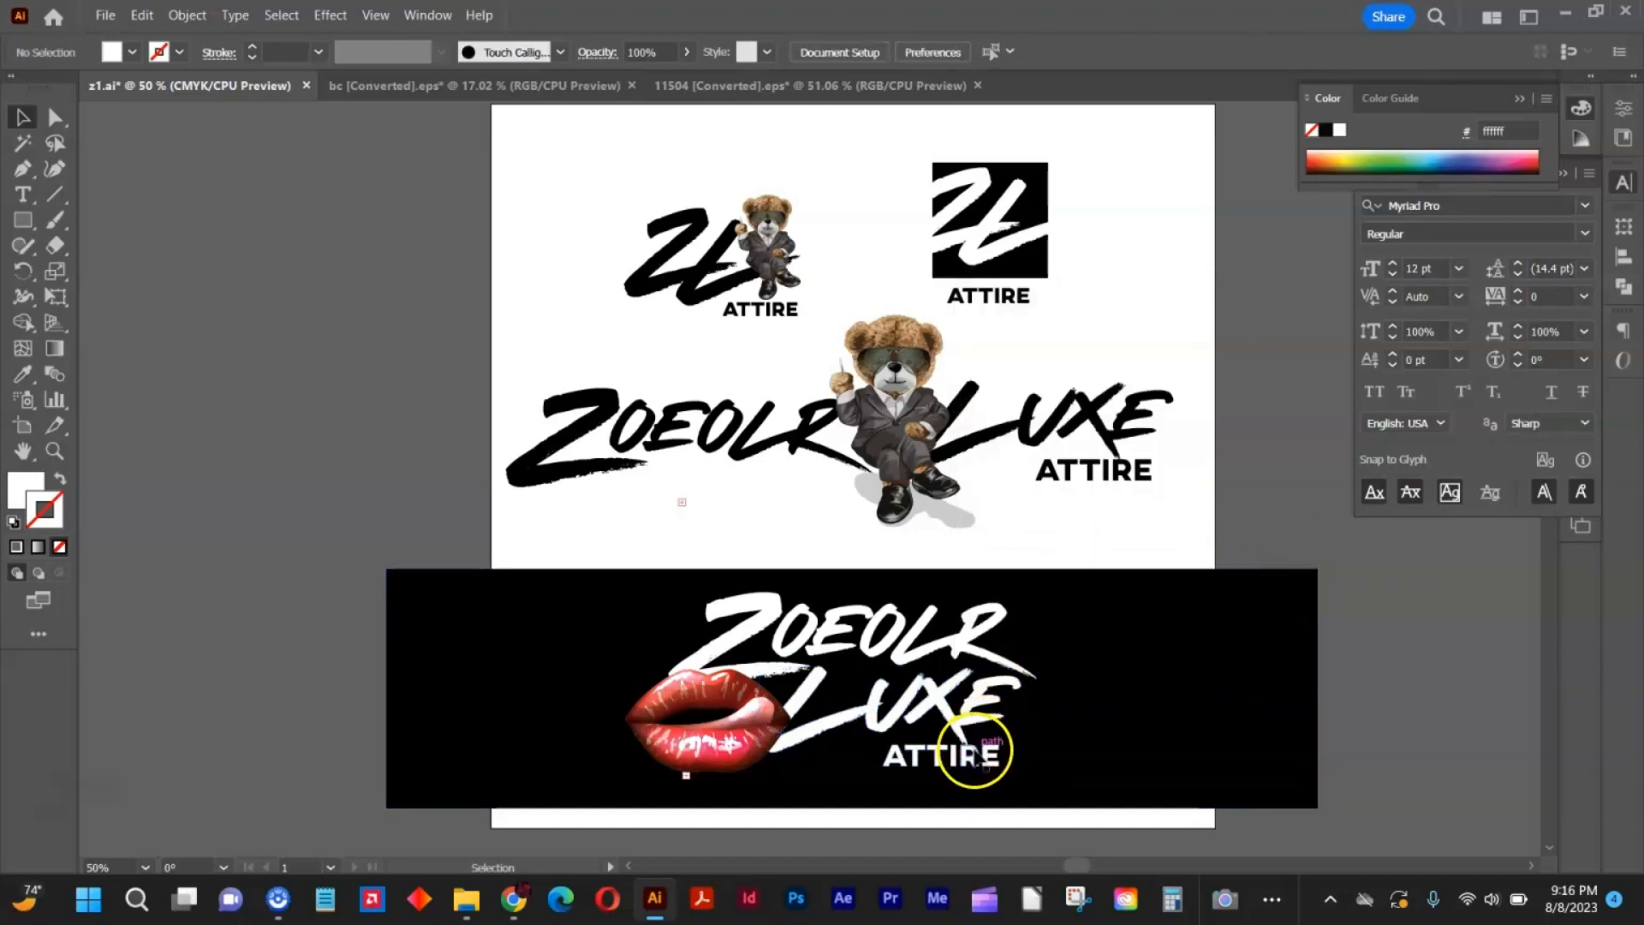
Recolor the white ATTIRE lettering on the black banner by sampling a color from the lips with the Eyedropper.
left_click(976, 756)
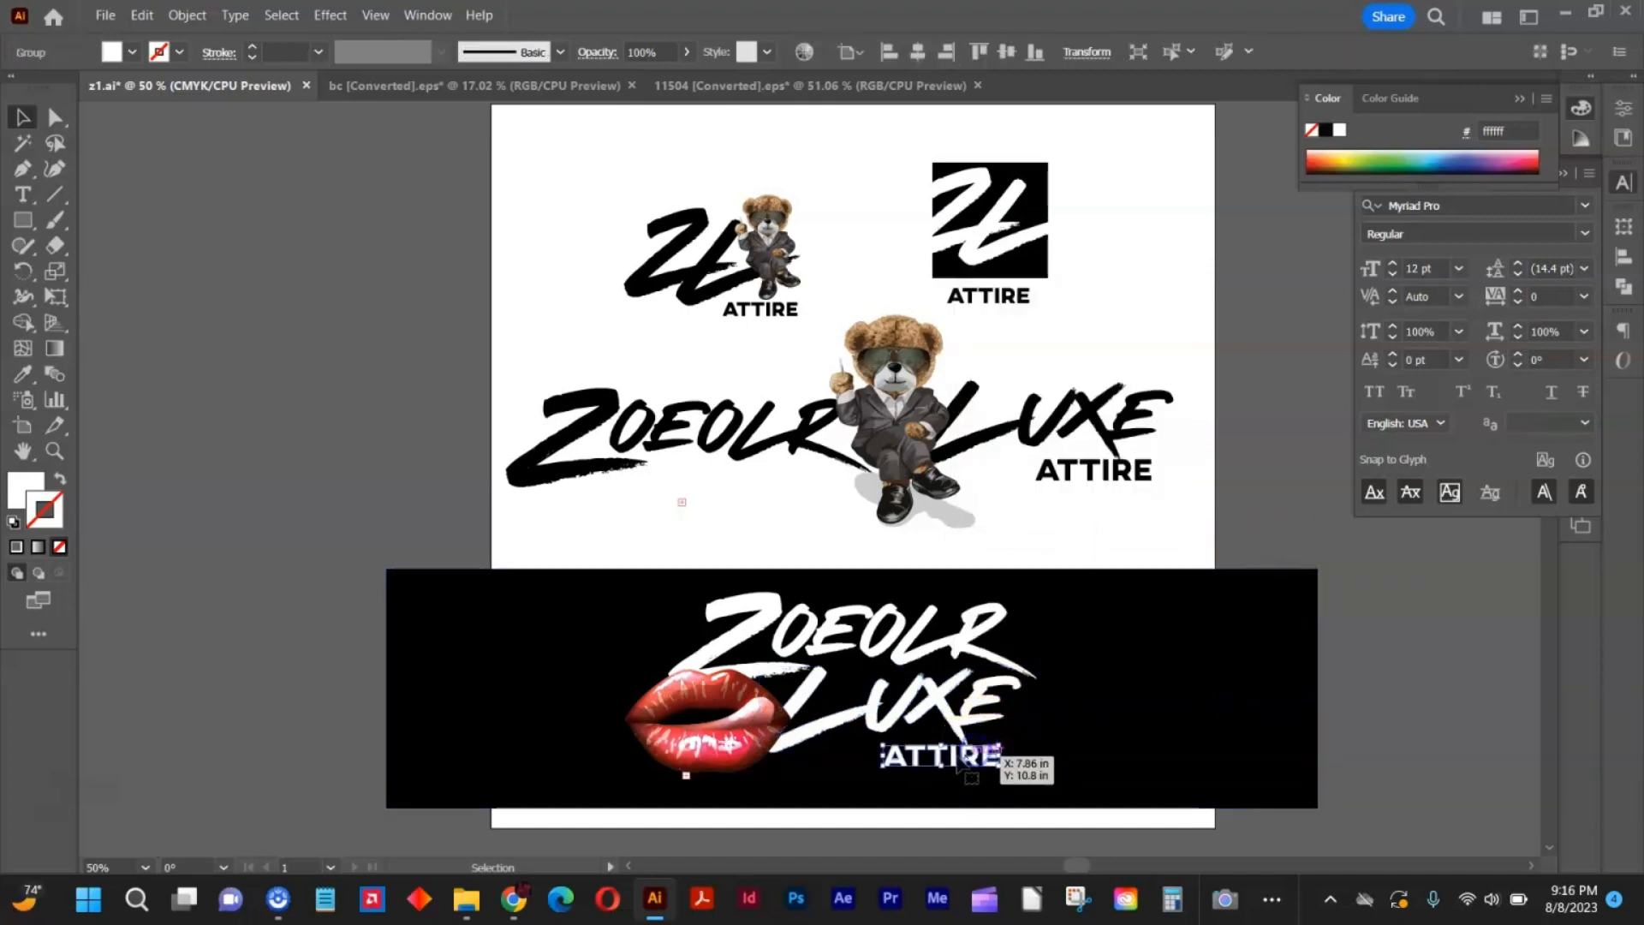
left_click(26, 374)
left_click(673, 699)
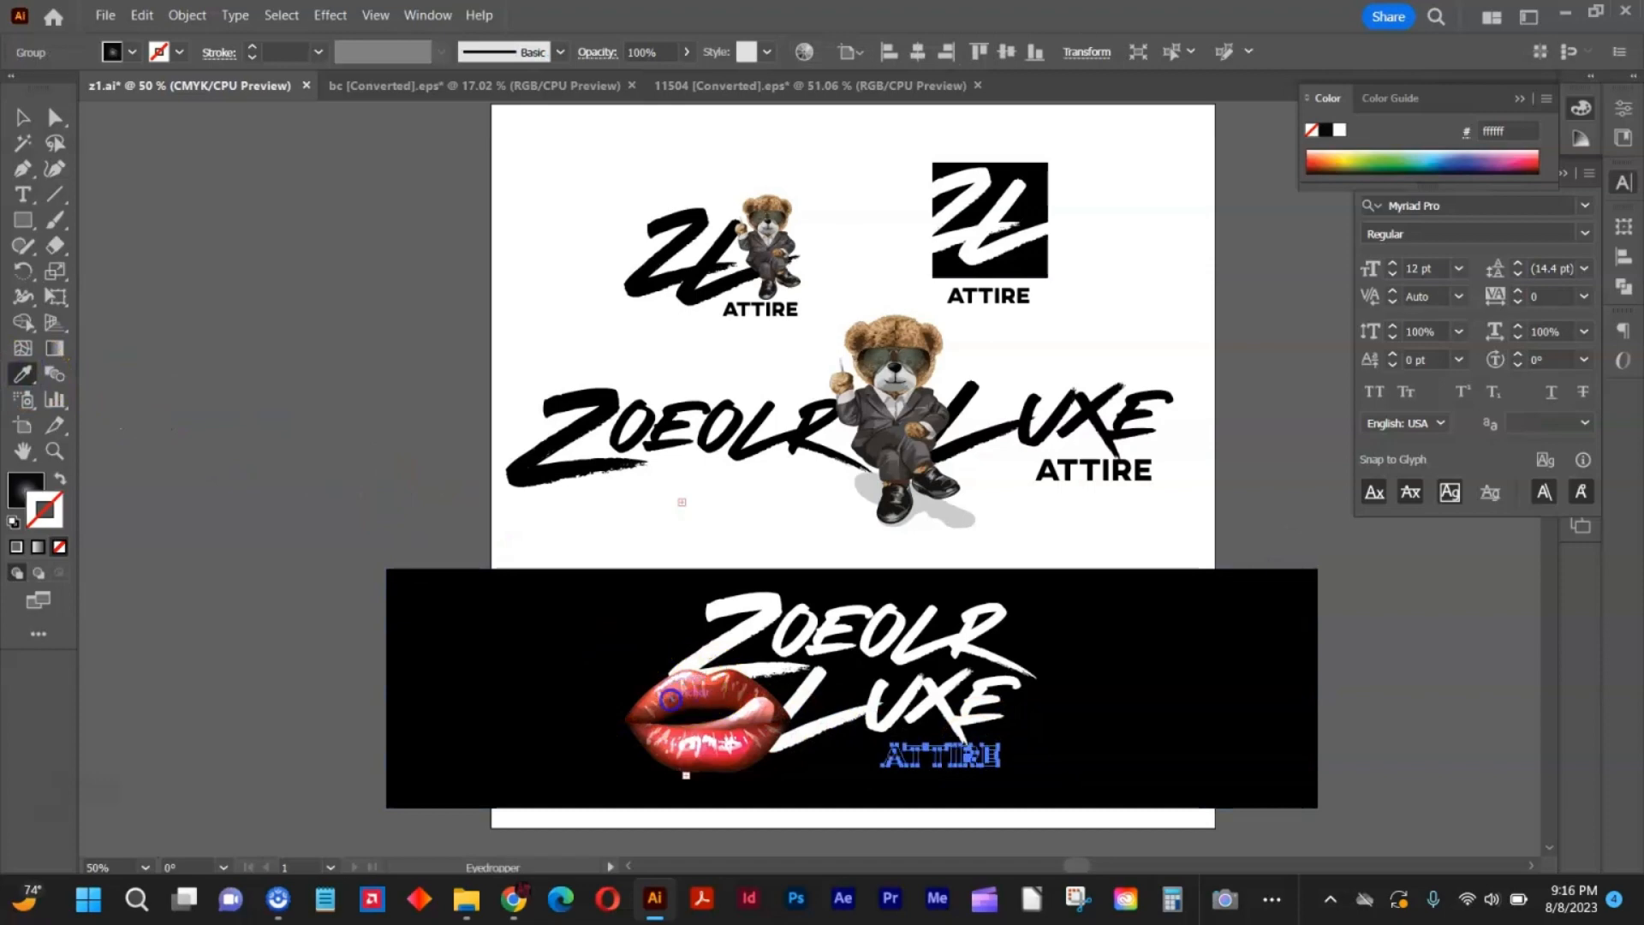
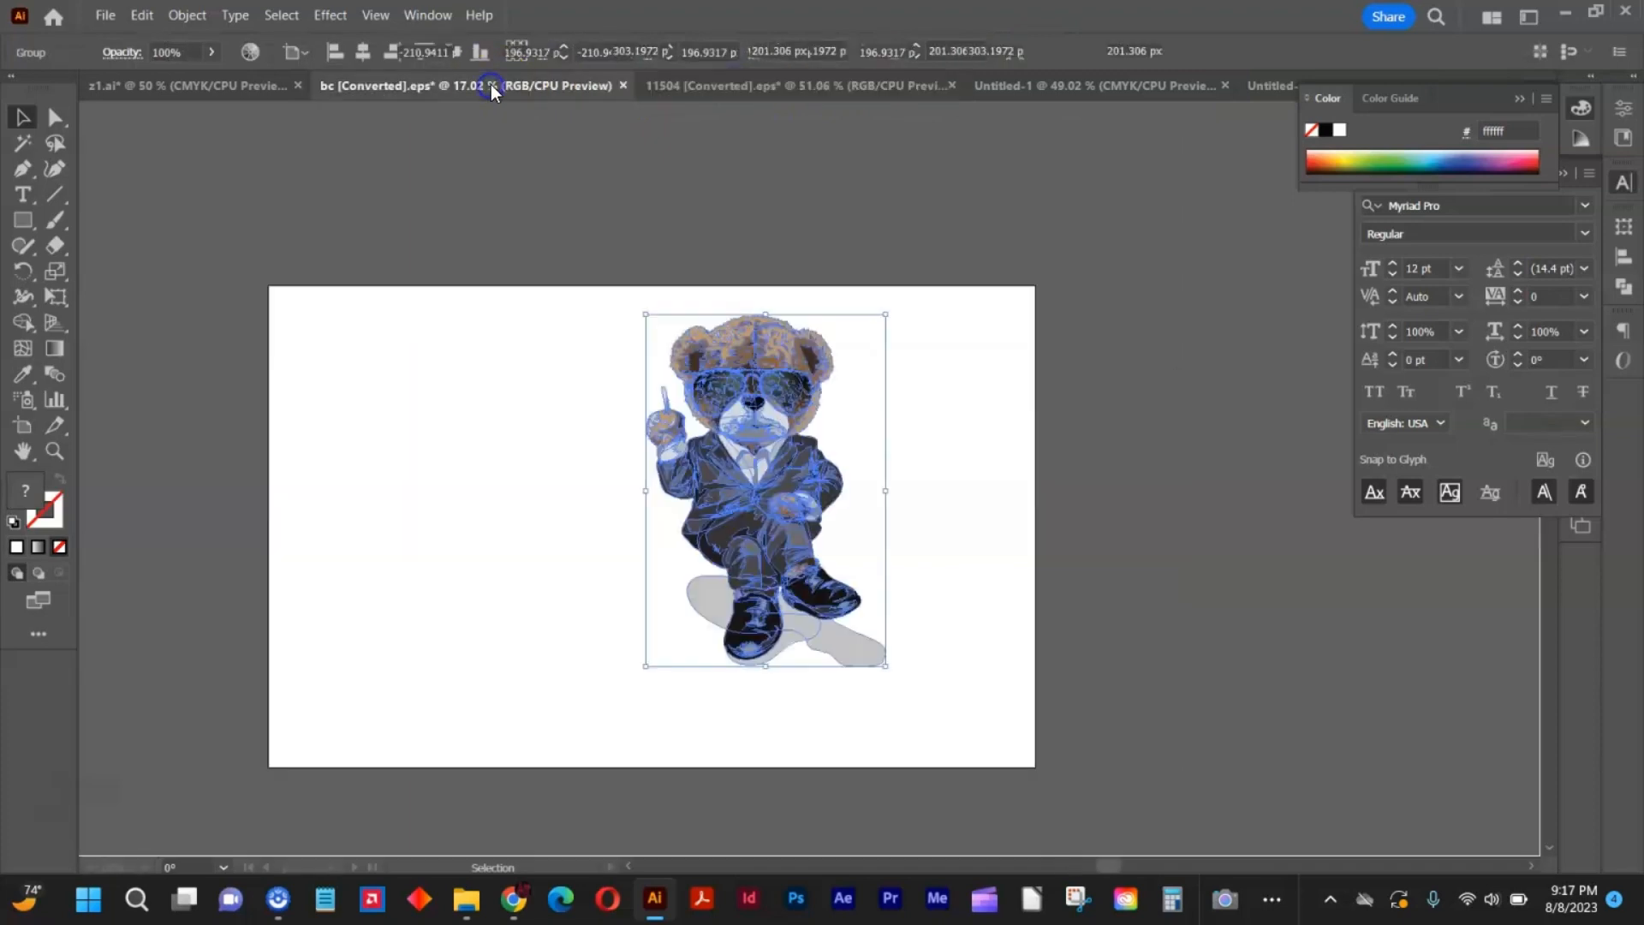
Copy the full Zoeolr Luxe Attire wordmark with the bear from z1.ai into a new 12 x 12 in document.
left_click(172, 87)
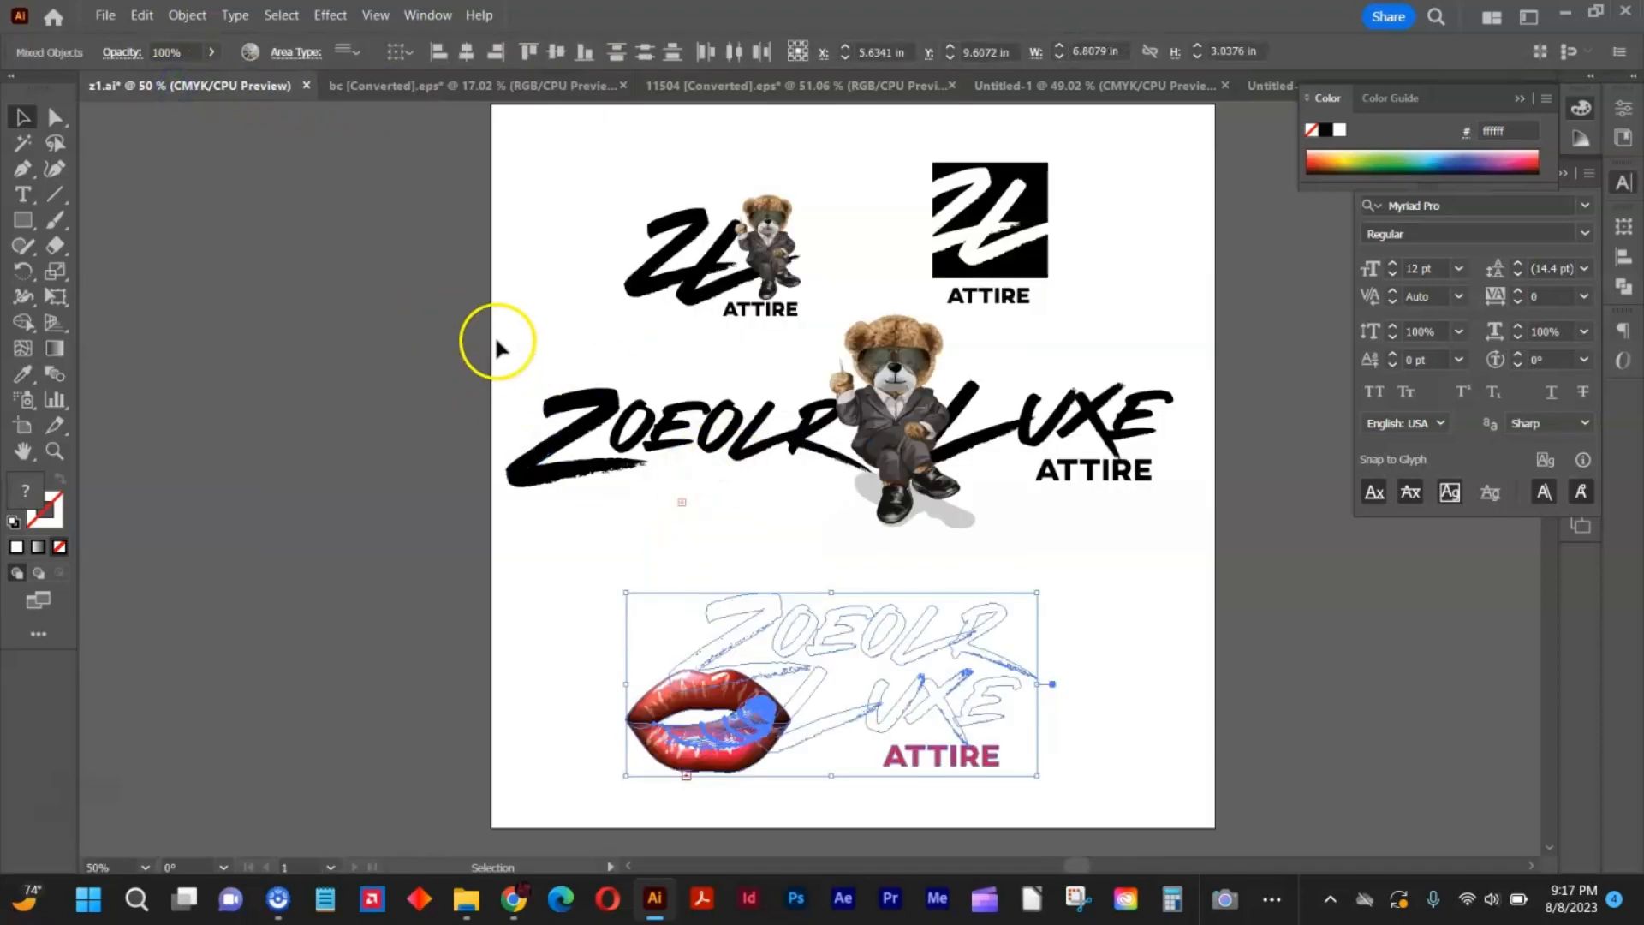
left_click_drag(500, 343, 1233, 555)
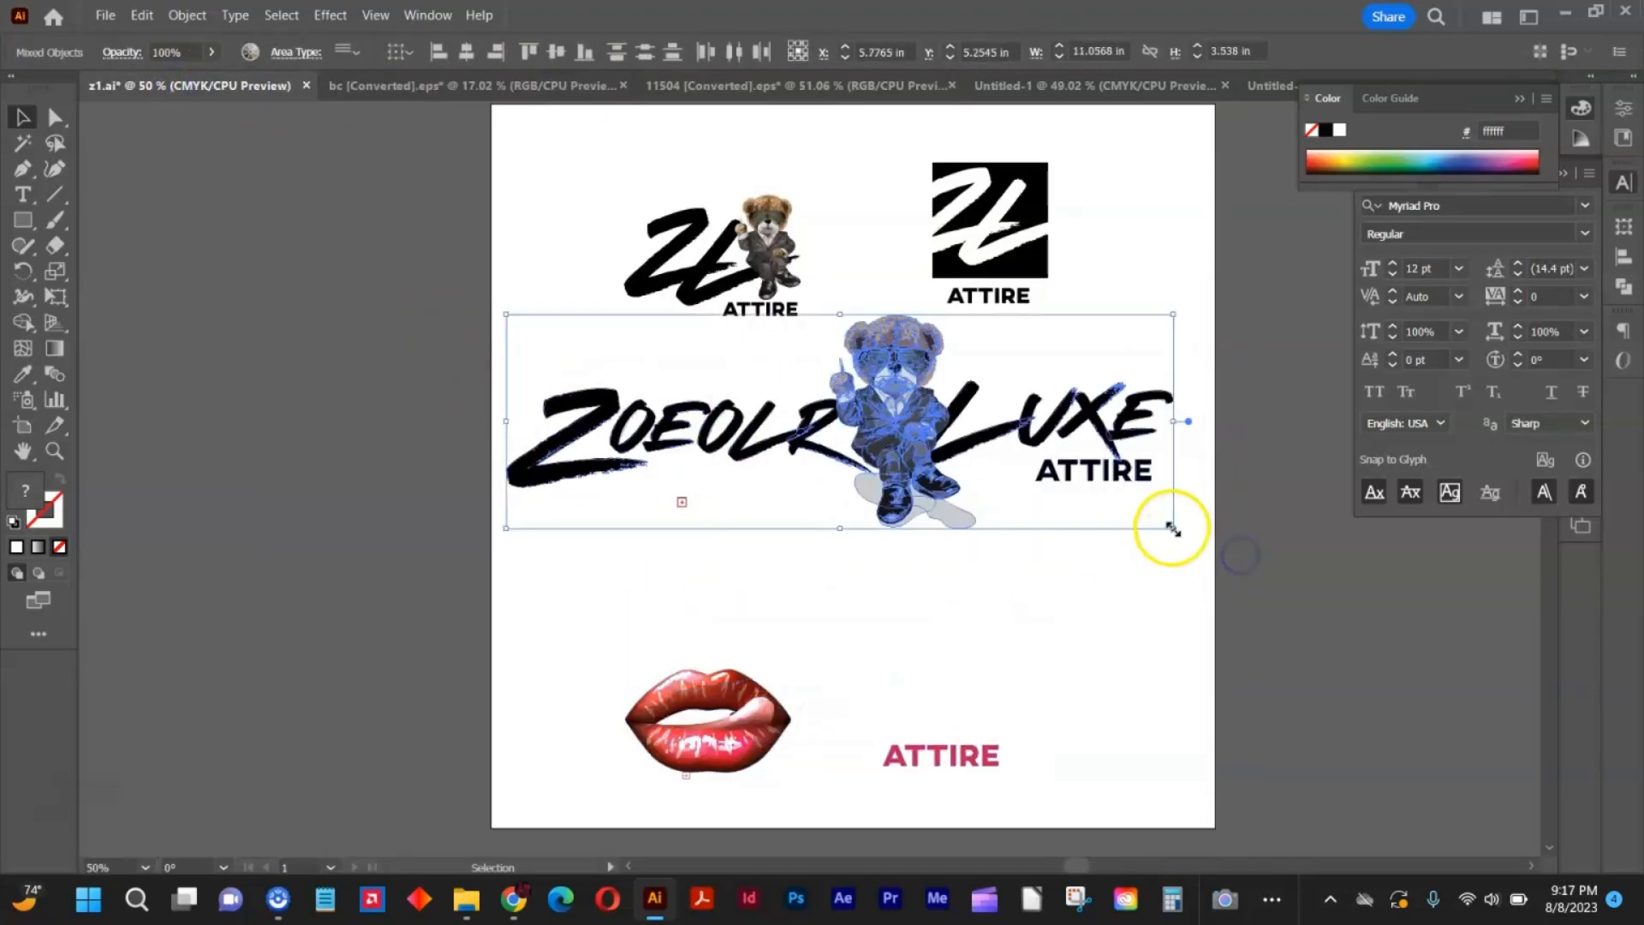
key("a")
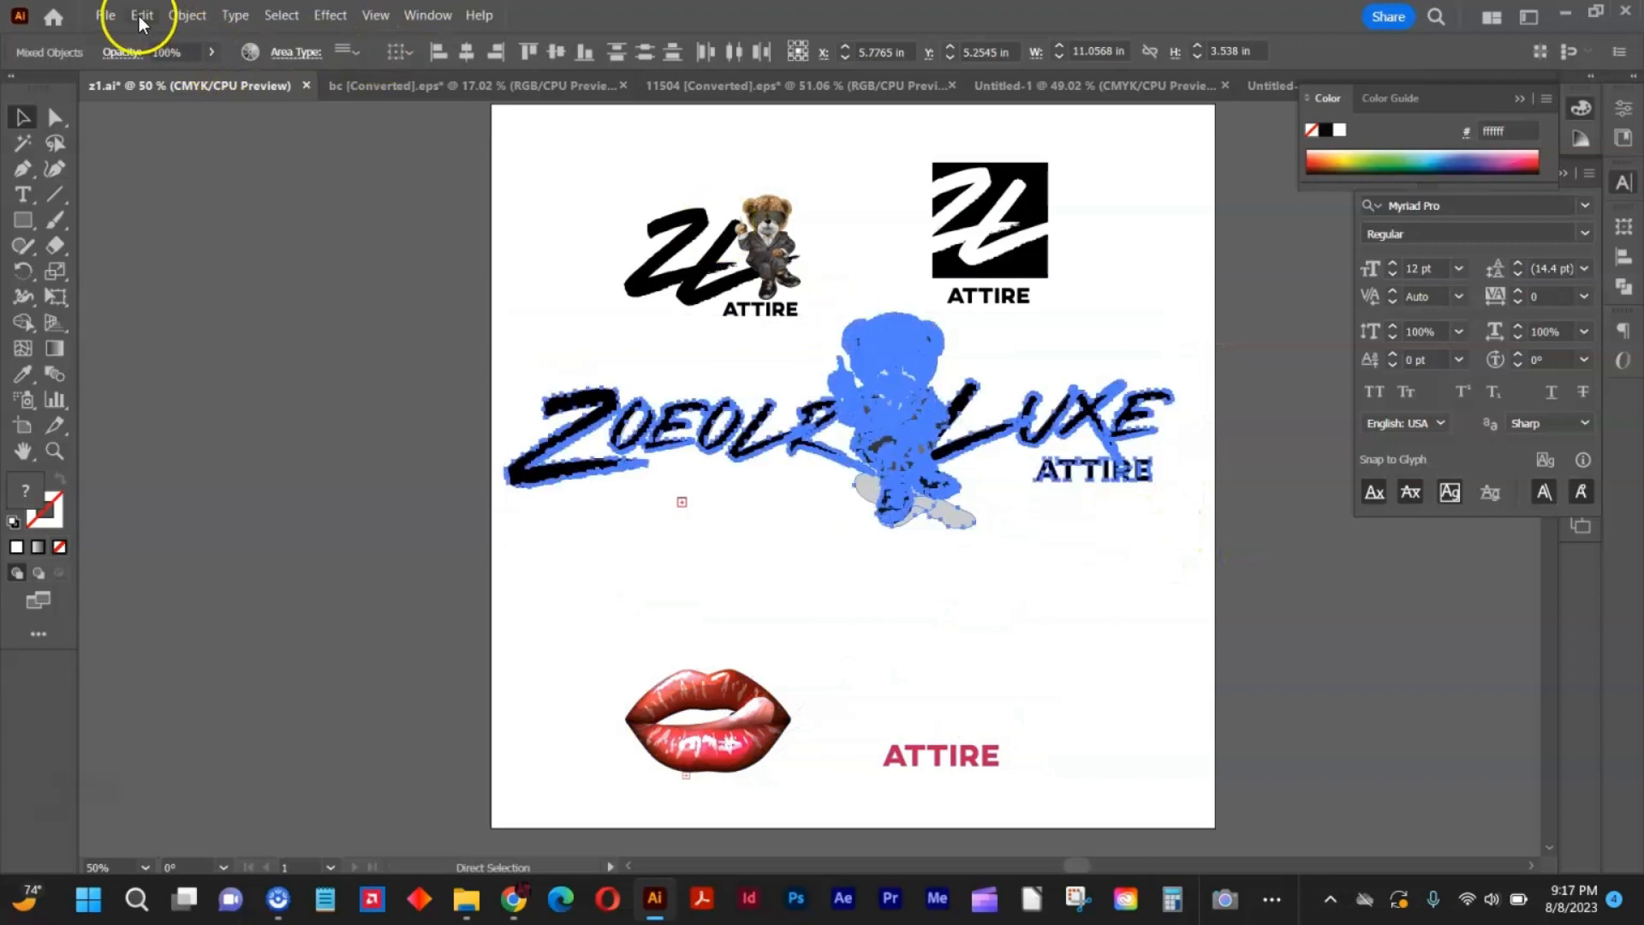
left_click(109, 16)
left_click(130, 39)
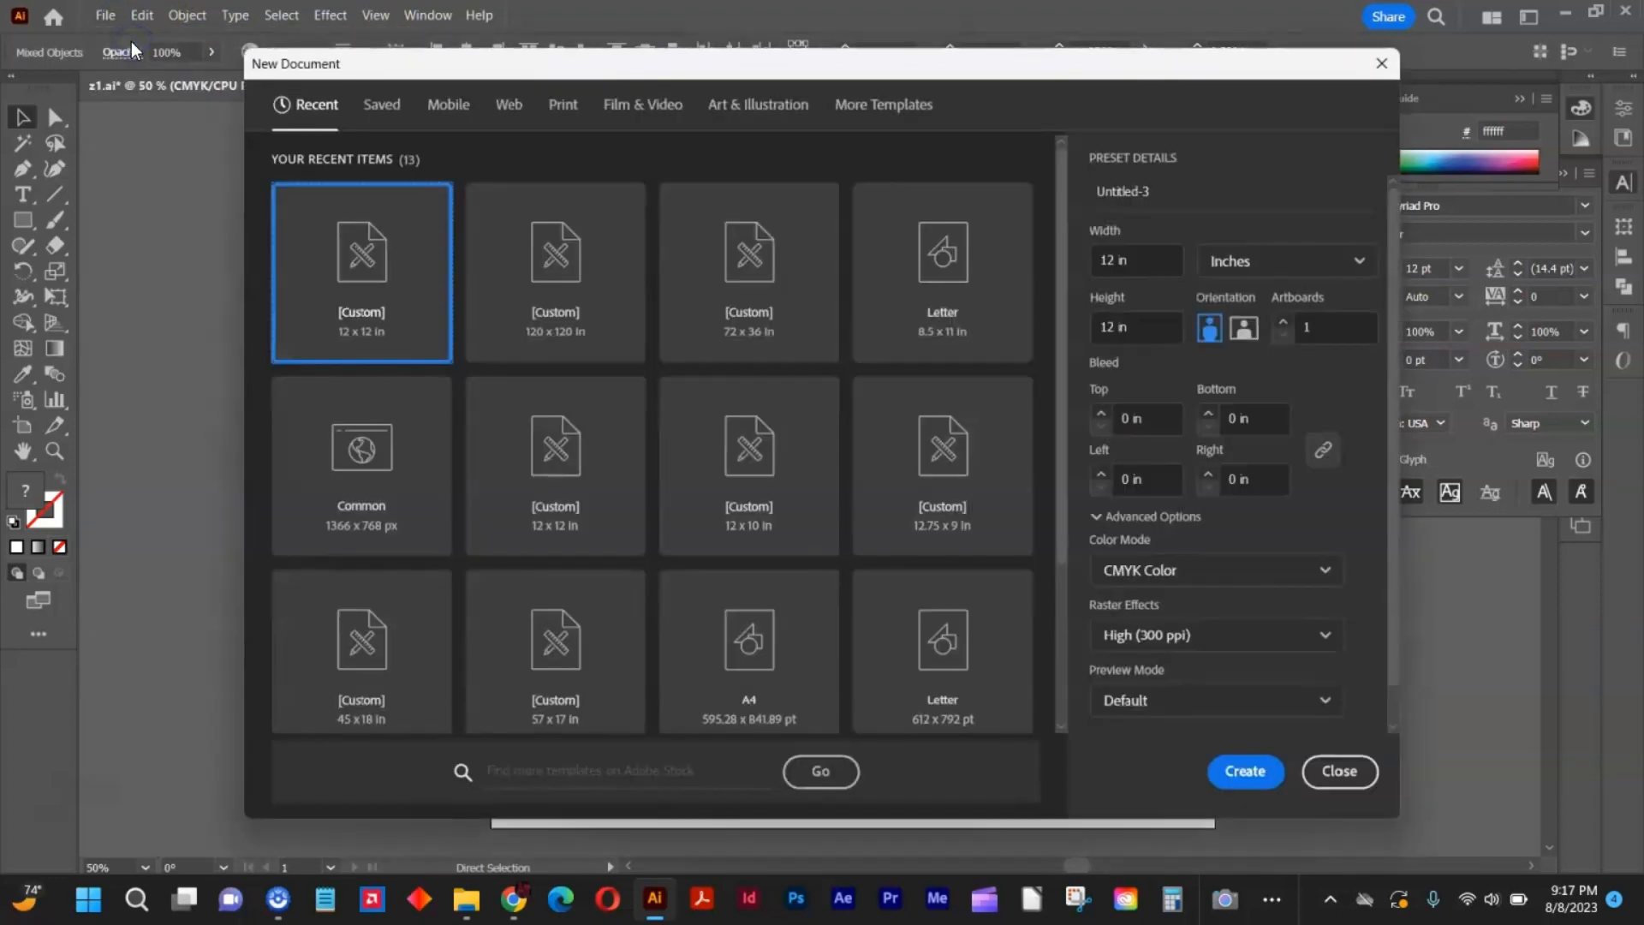
key("Return")
key("ctrl+v")
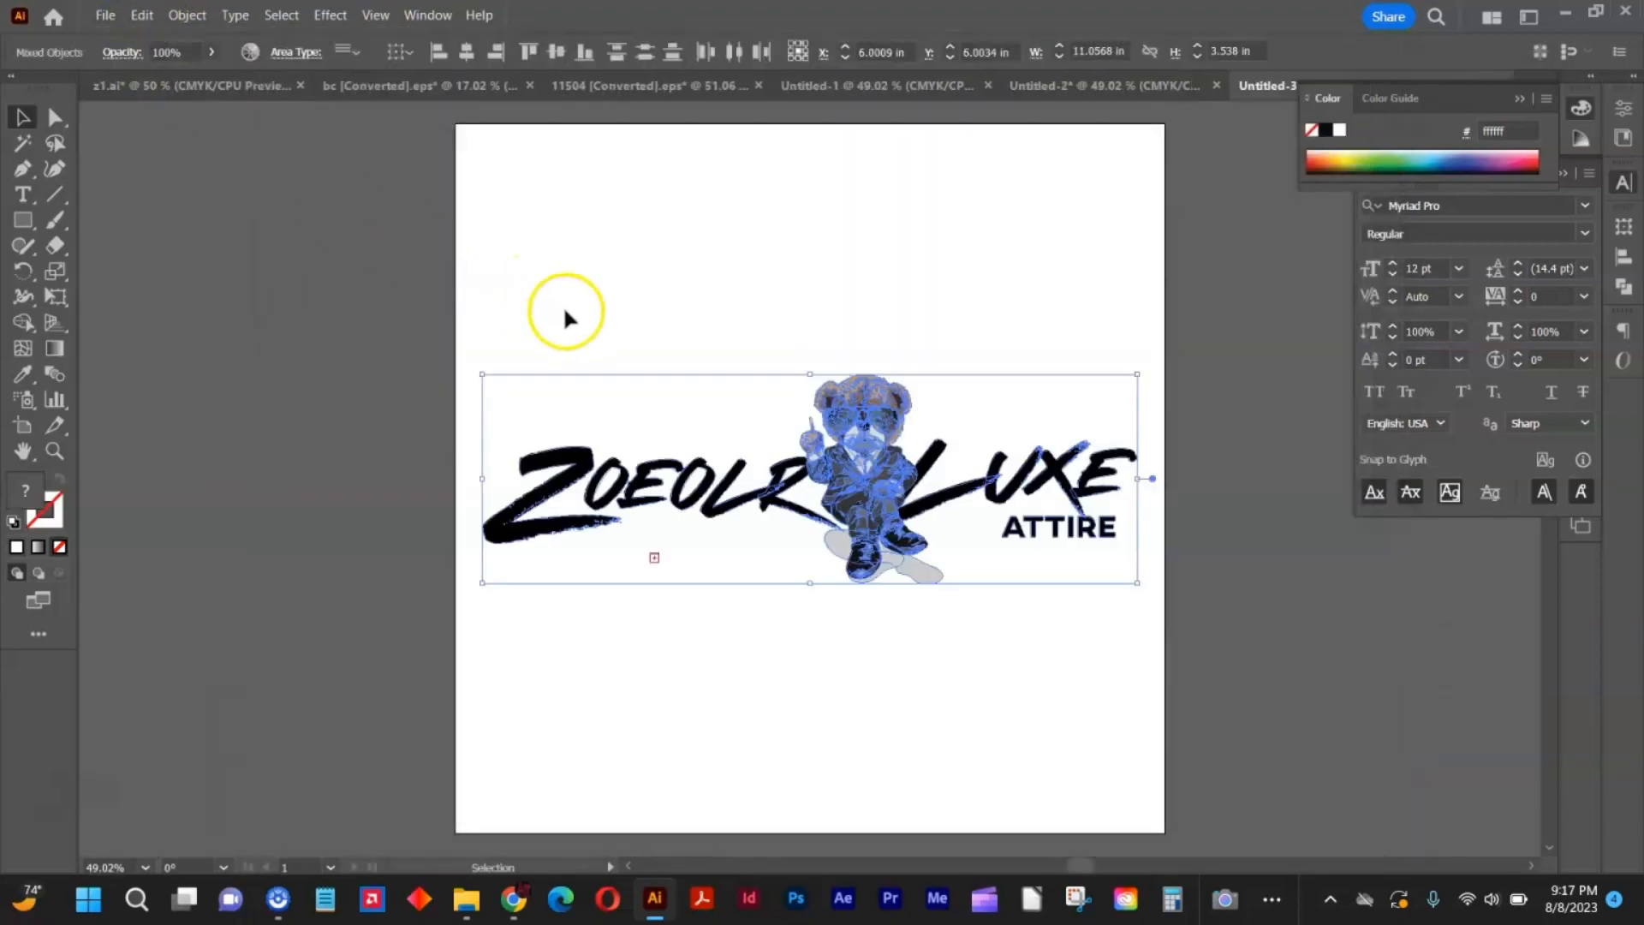
key("v")
left_click(634, 291)
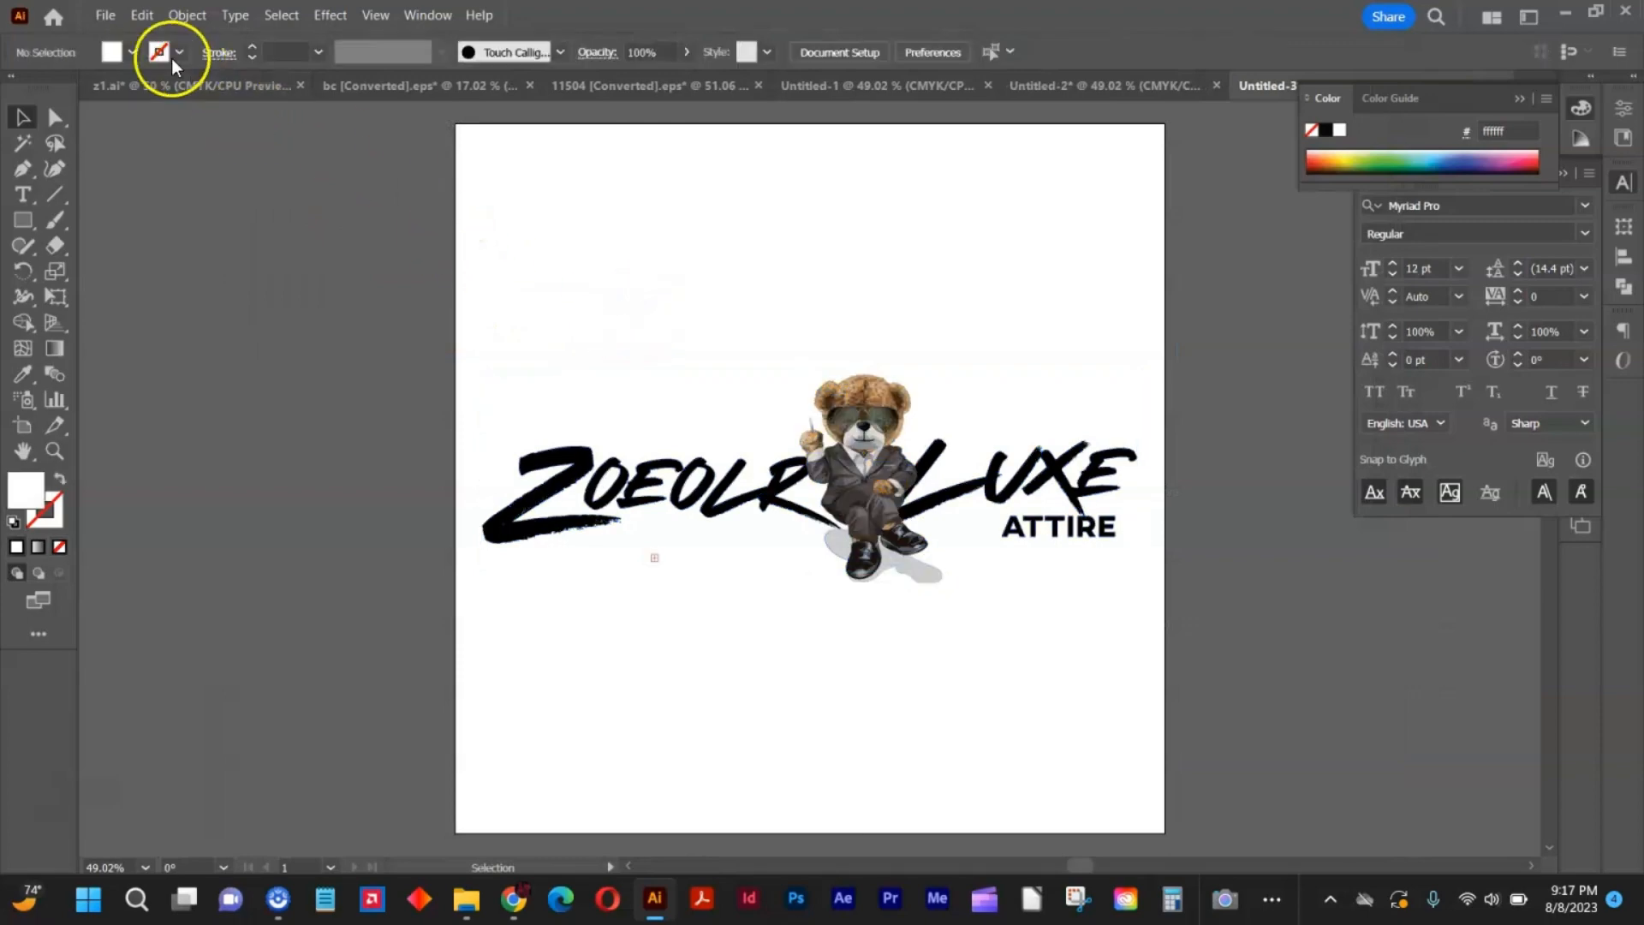
Export the bear wordmark document to the Desktop as a PNG named des2.
left_click(106, 16)
mouse_move(217, 462)
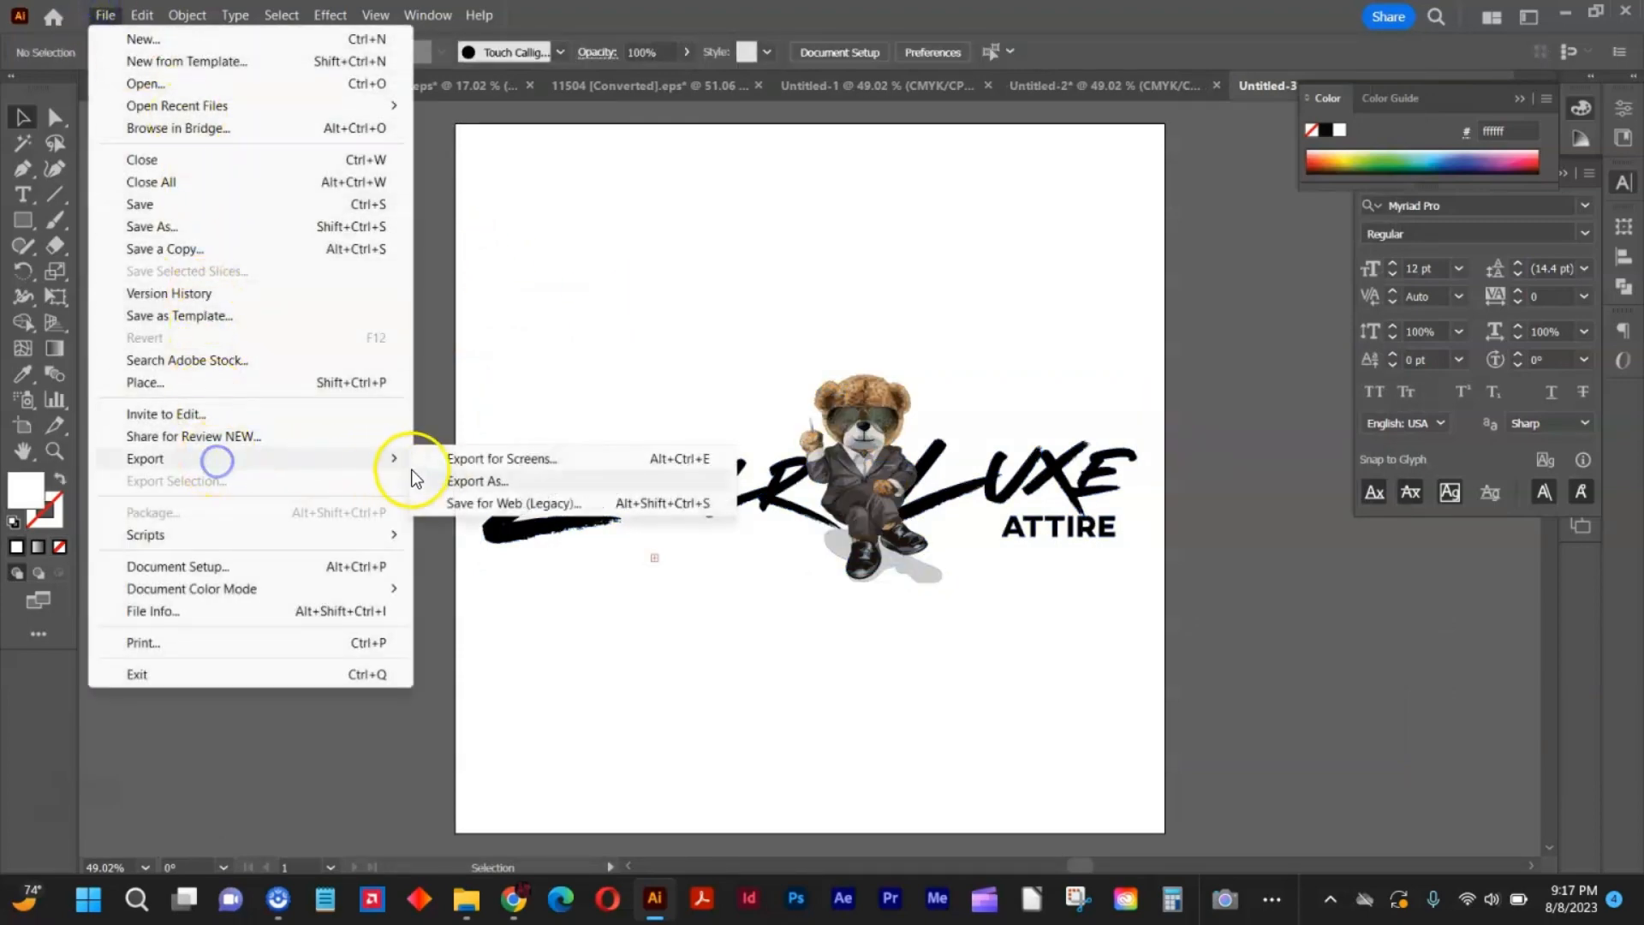
left_click(466, 481)
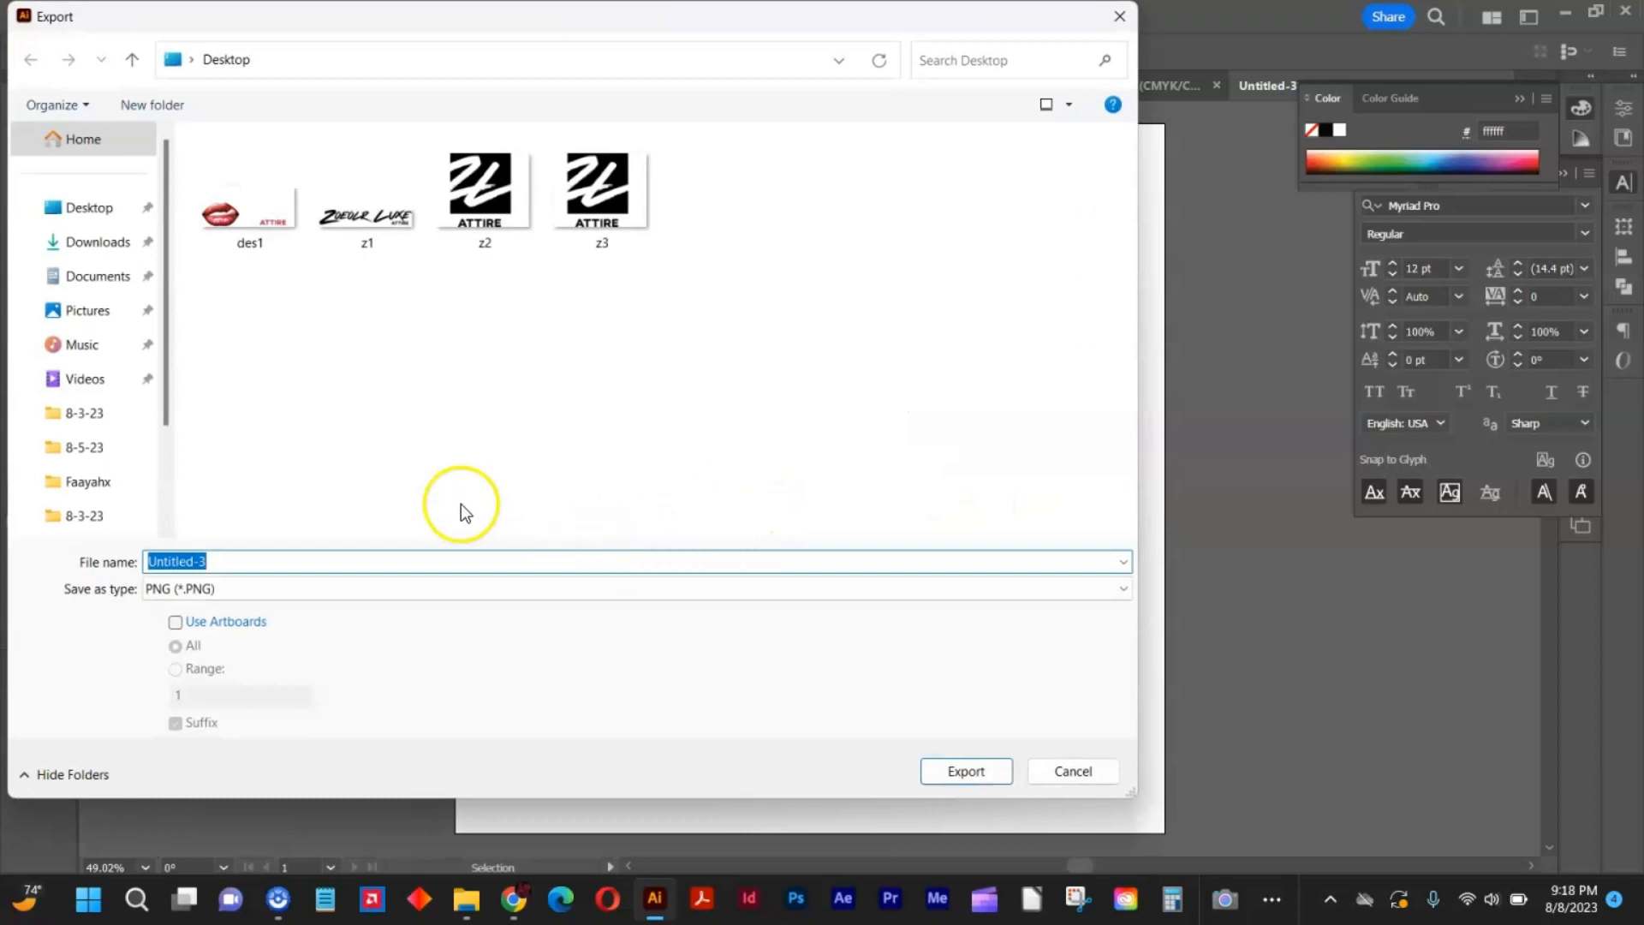
type("des2")
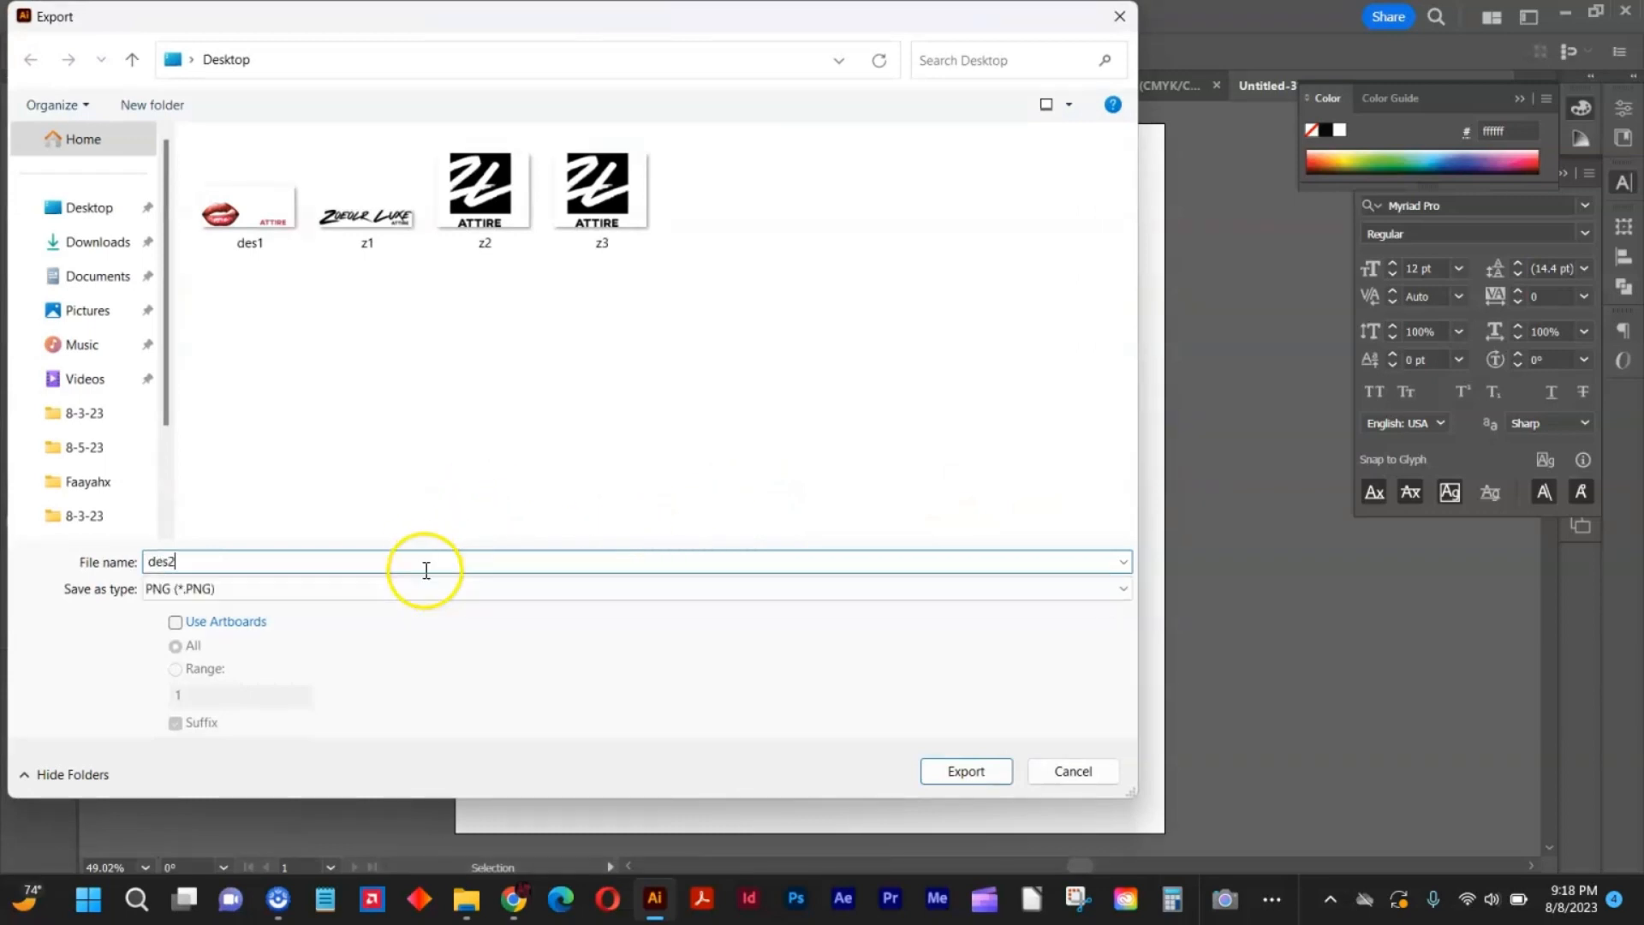
key("Return")
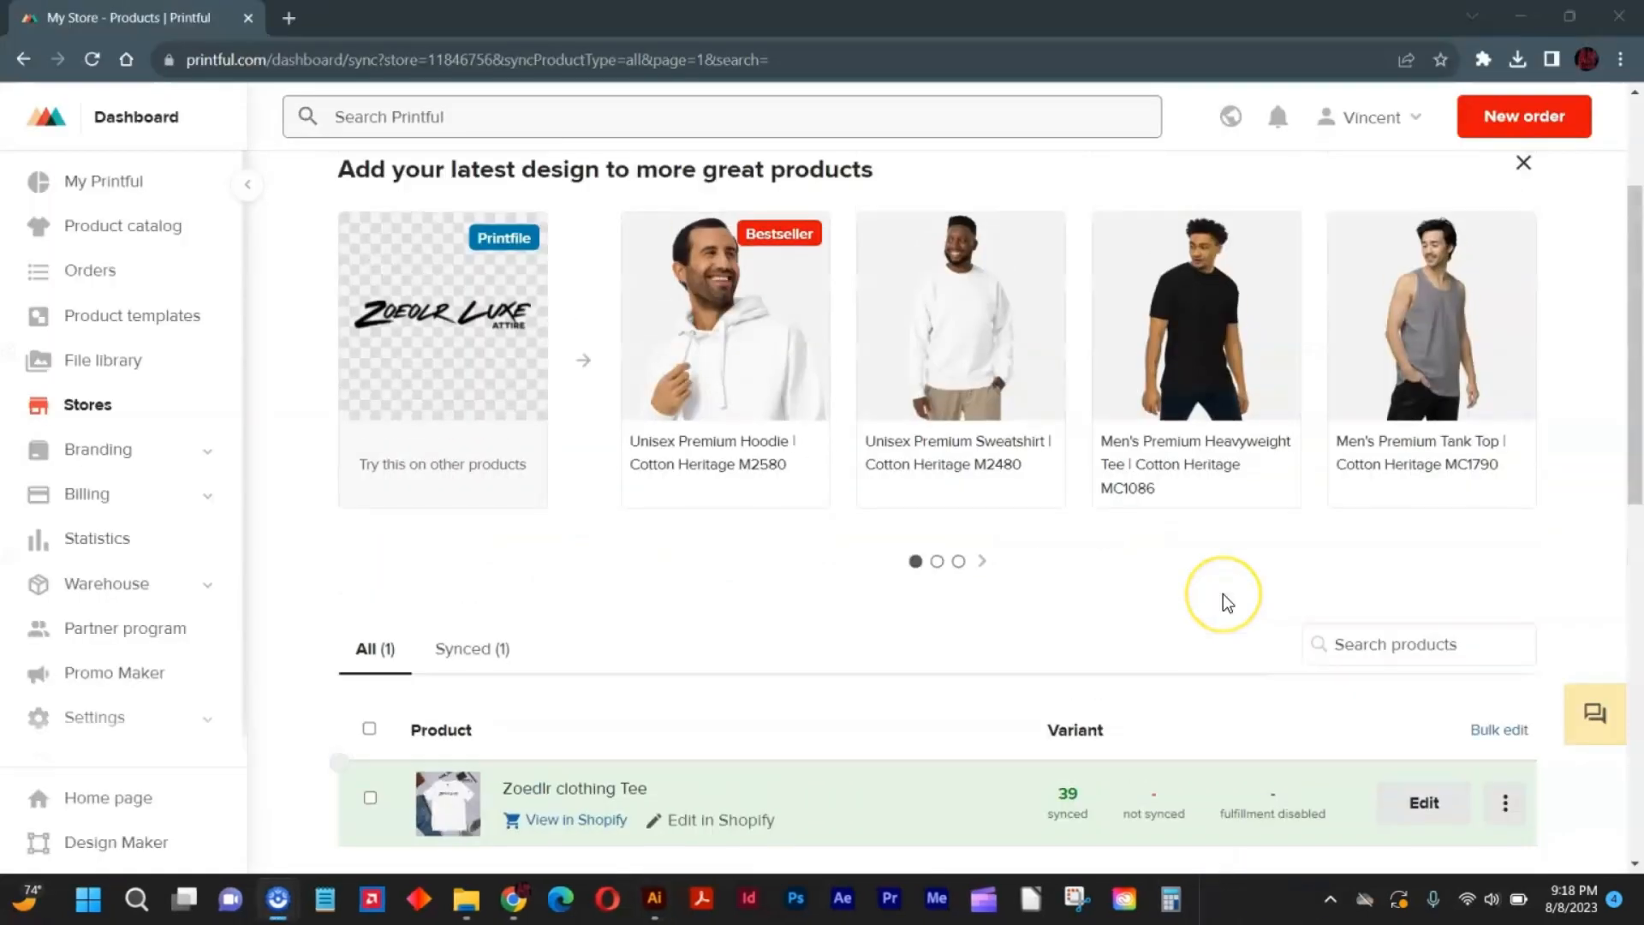
Switch to the Printful store in the browser and enable importing not synced products from Shopify.
scroll(1227, 602, "up", 3)
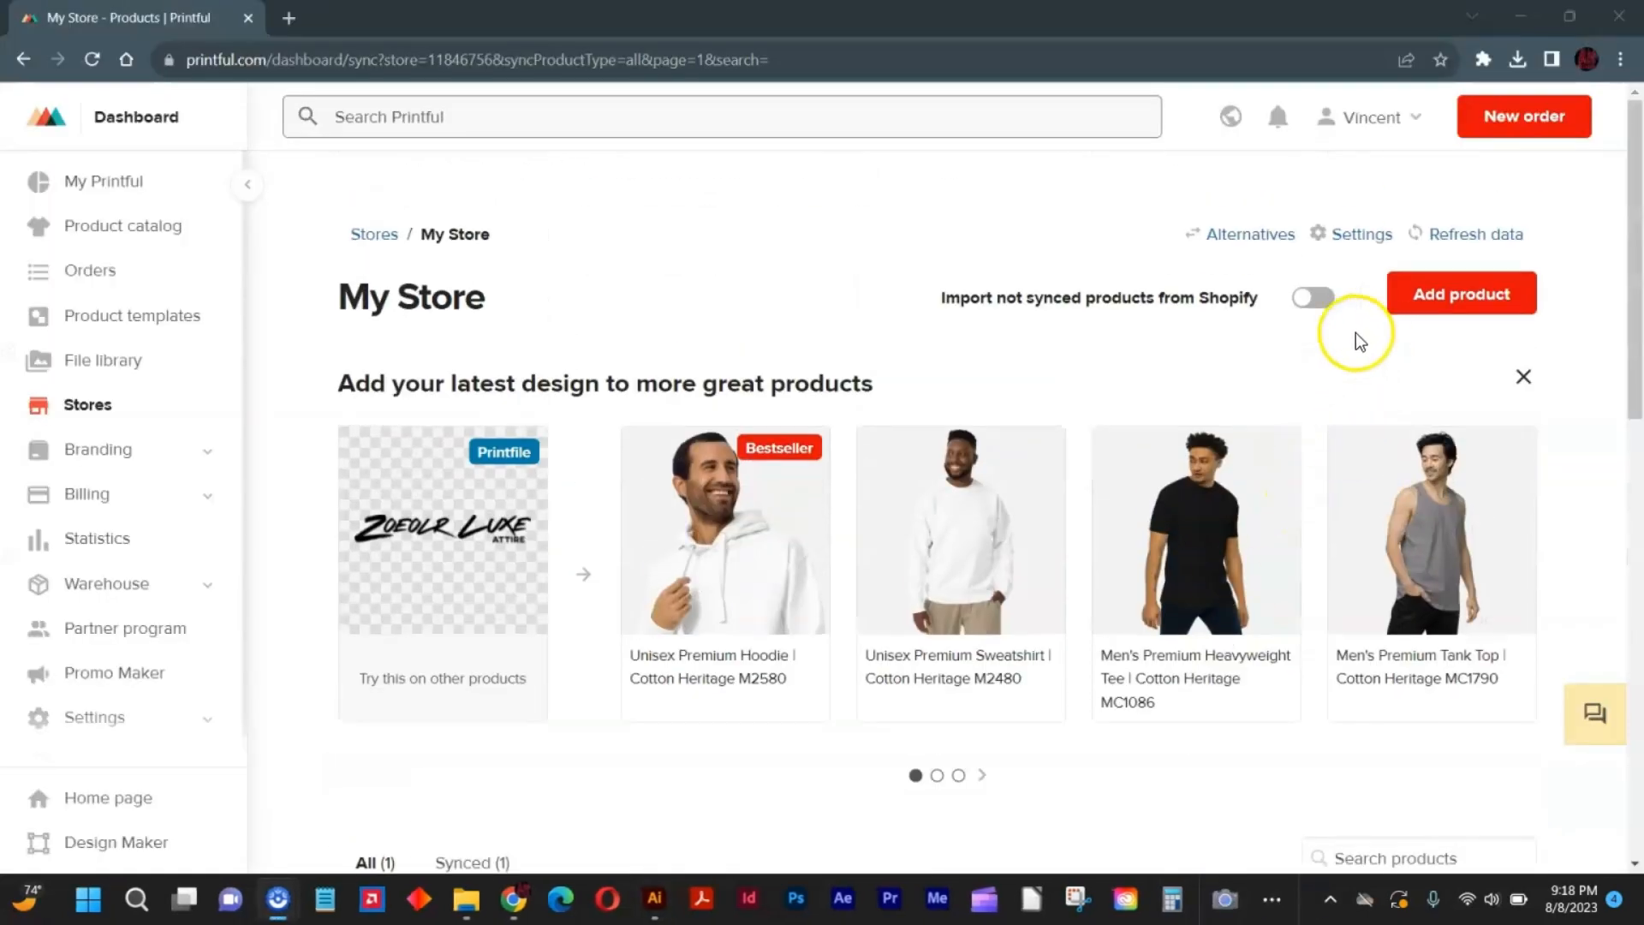
left_click(1313, 297)
left_click(1105, 332)
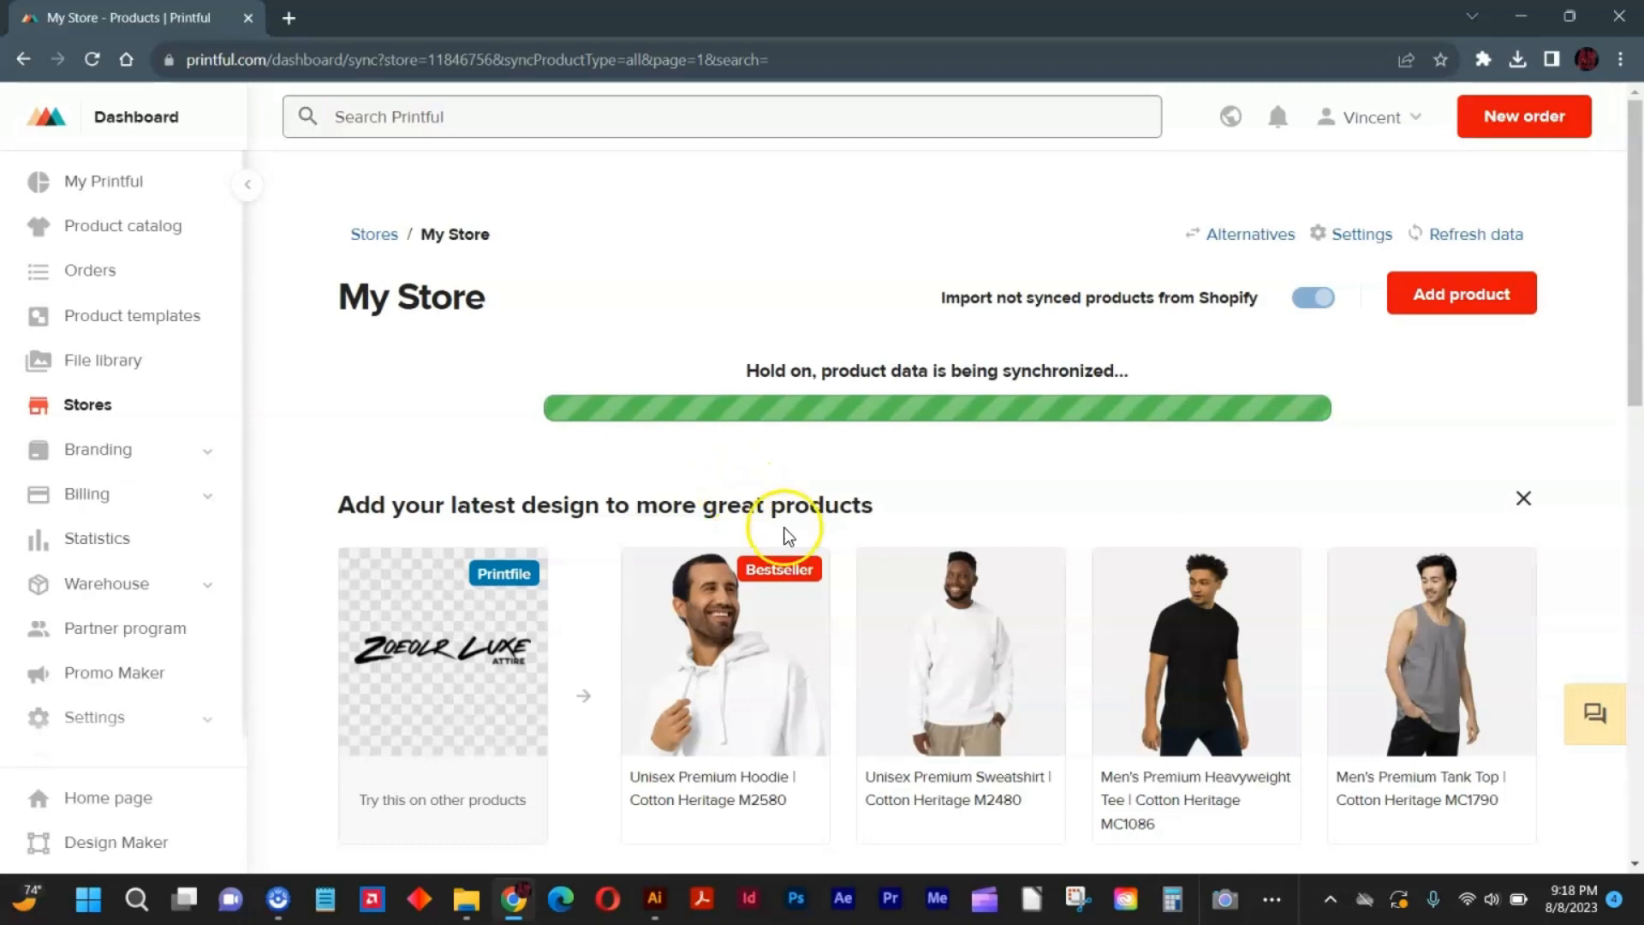
scroll(765, 556, "down", 4)
scroll(779, 531, "down", 5)
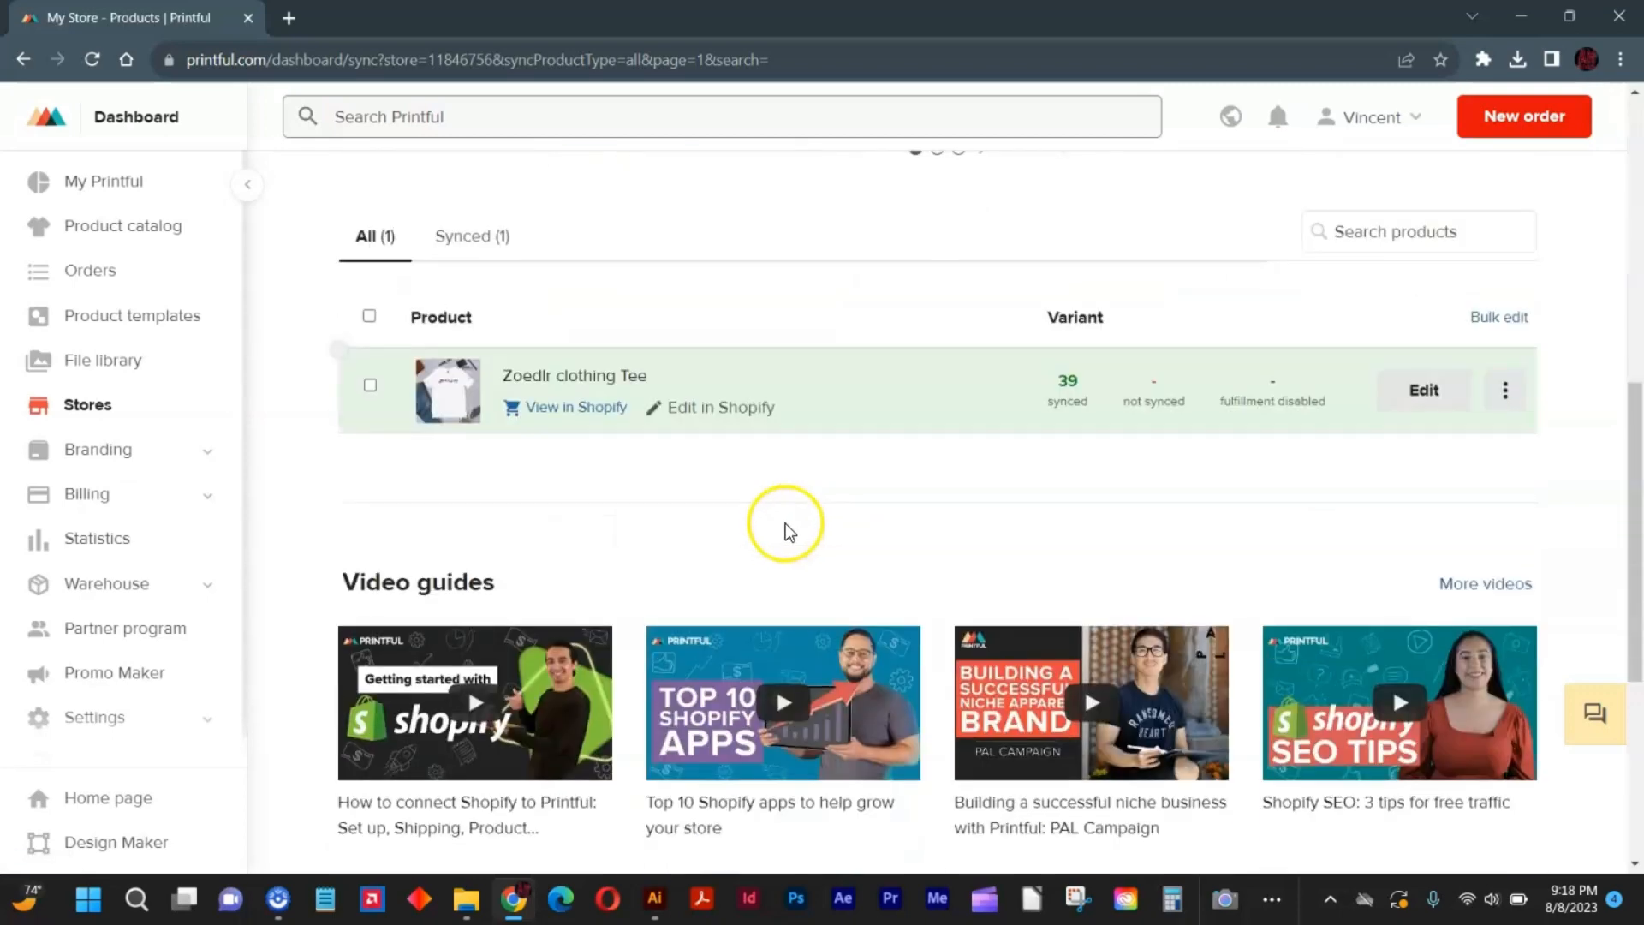
scroll(788, 525, "up", 9)
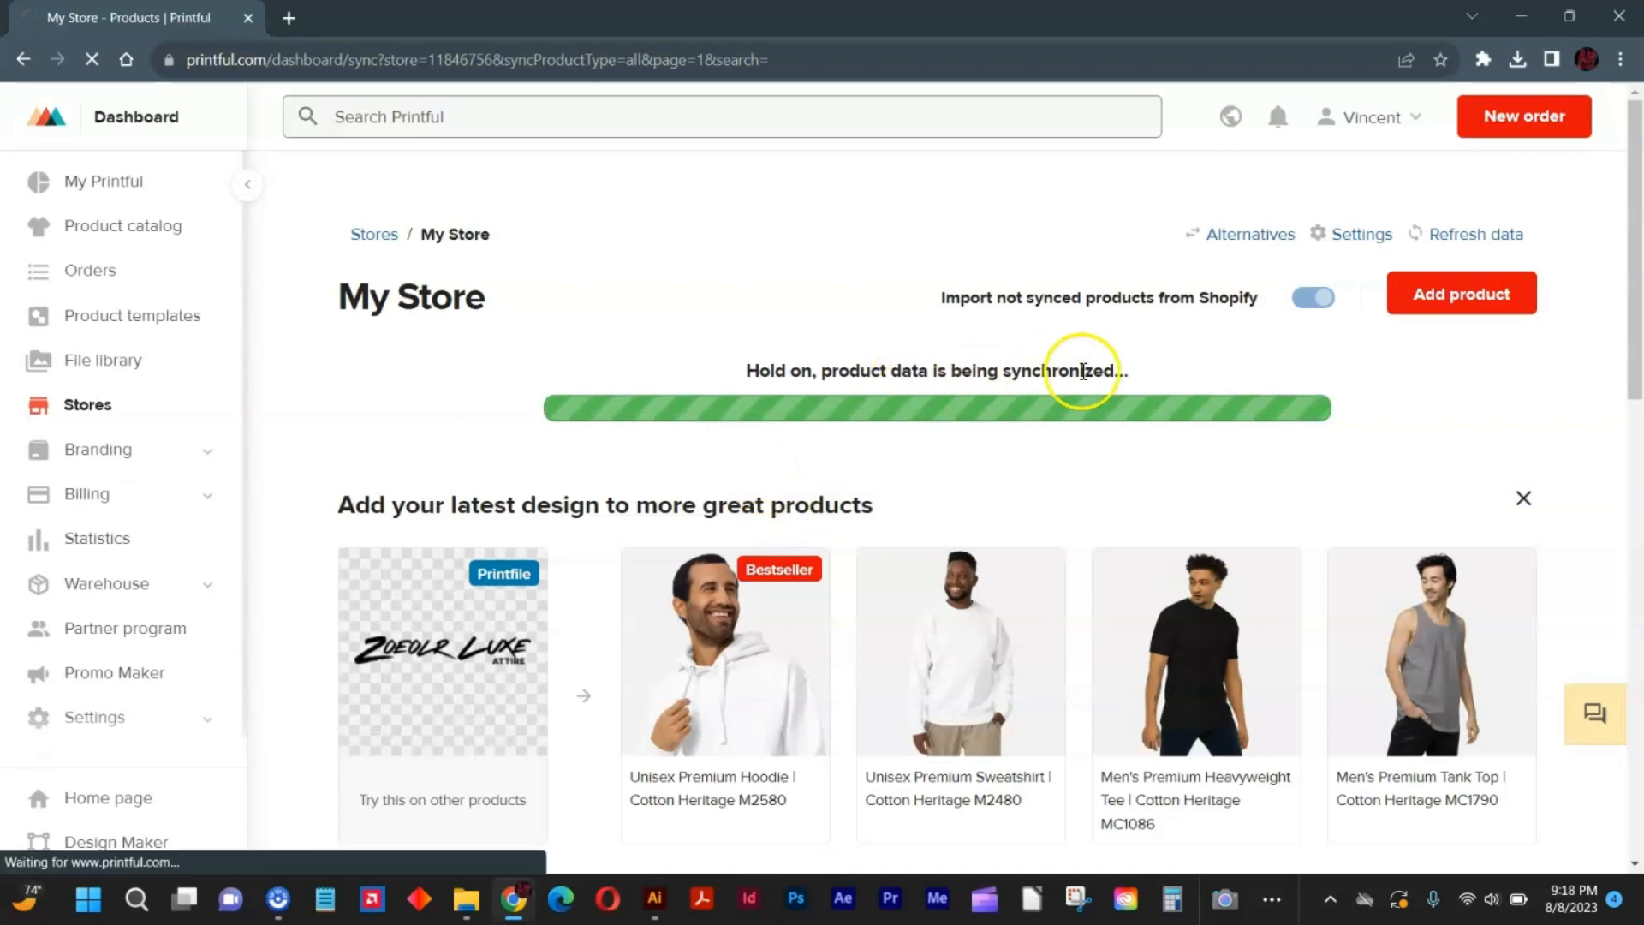
left_click_drag(1135, 377, 744, 374)
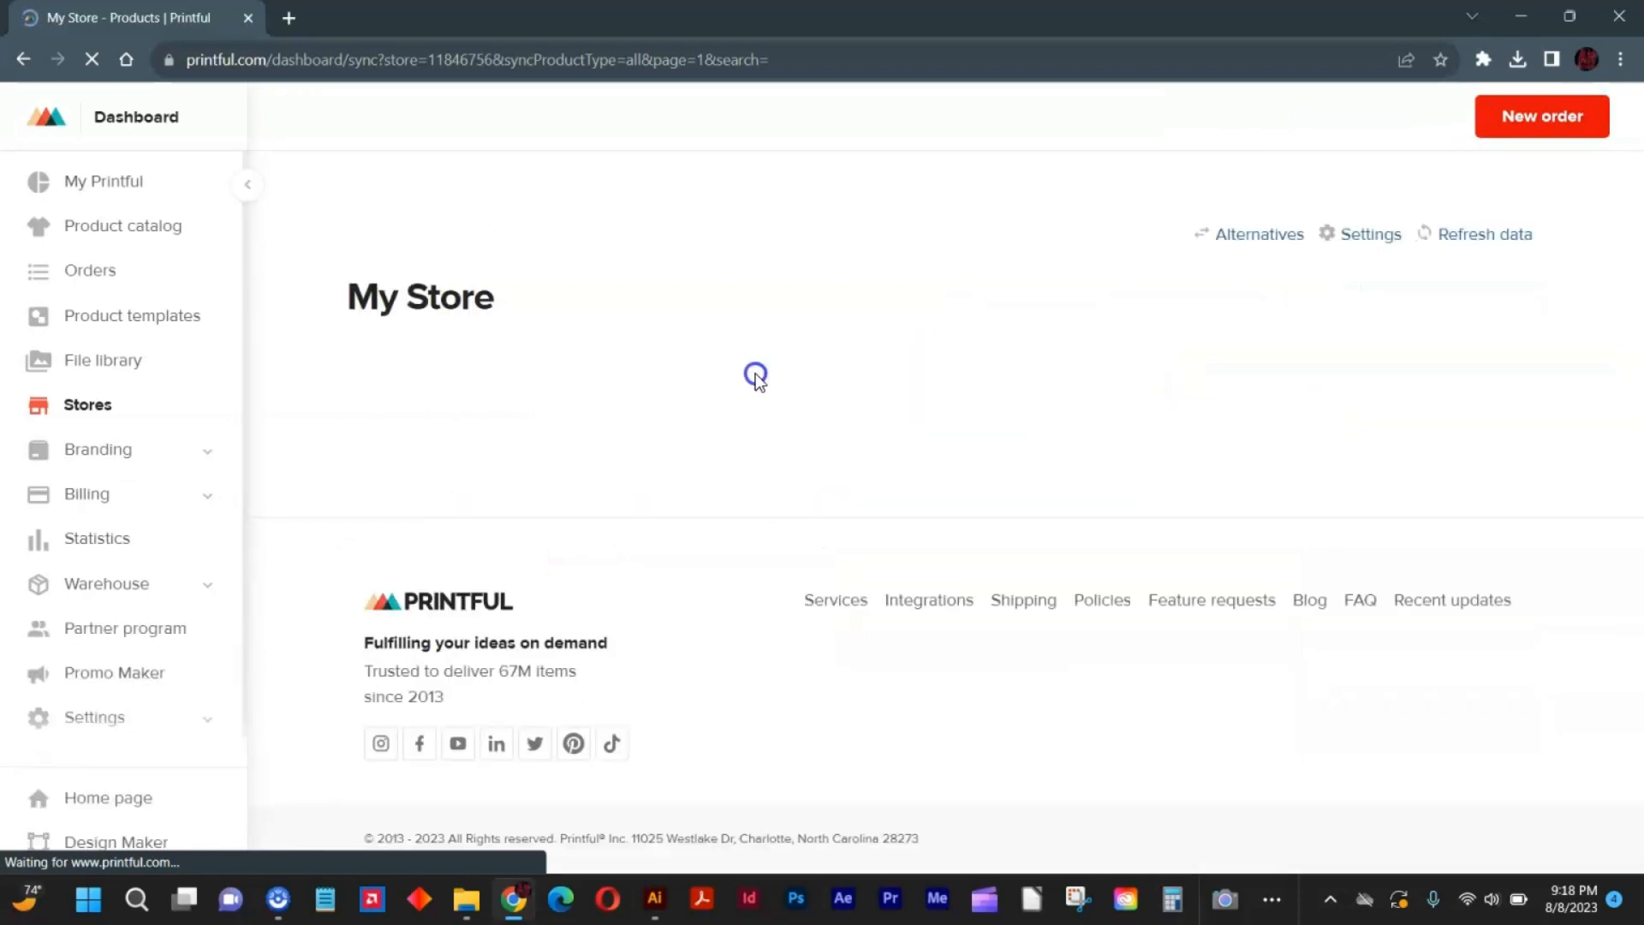
scroll(838, 440, "down", 6)
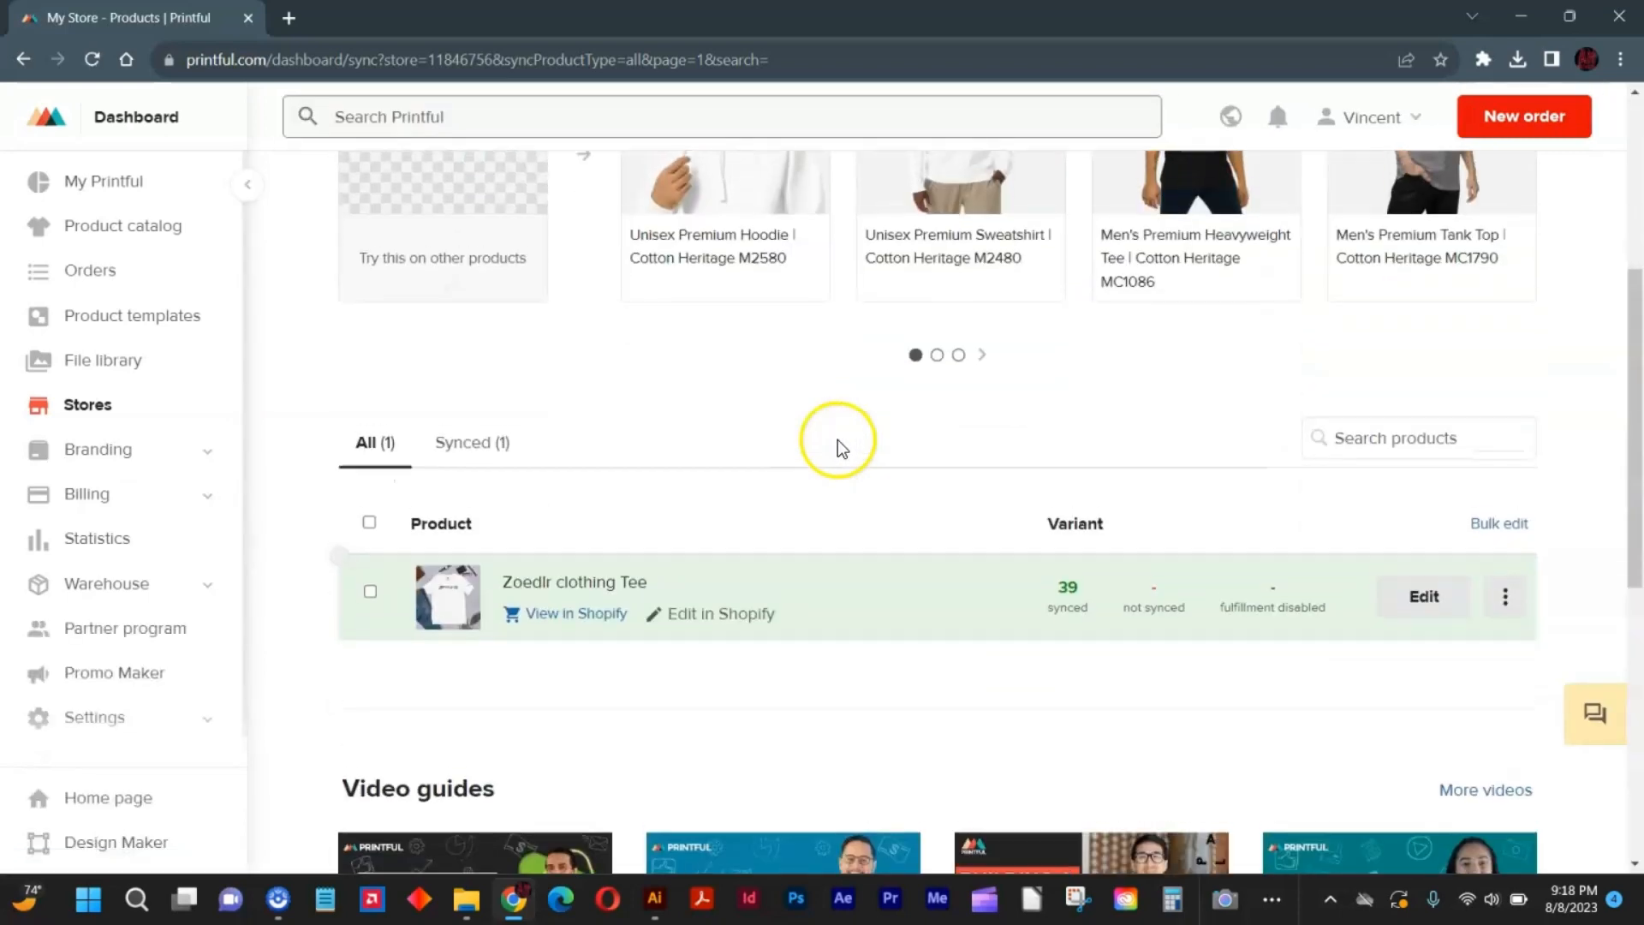
scroll(1212, 343, "up", 5)
Start adding a new product to the store and show all shirts in the women's clothing catalog.
left_click(1414, 291)
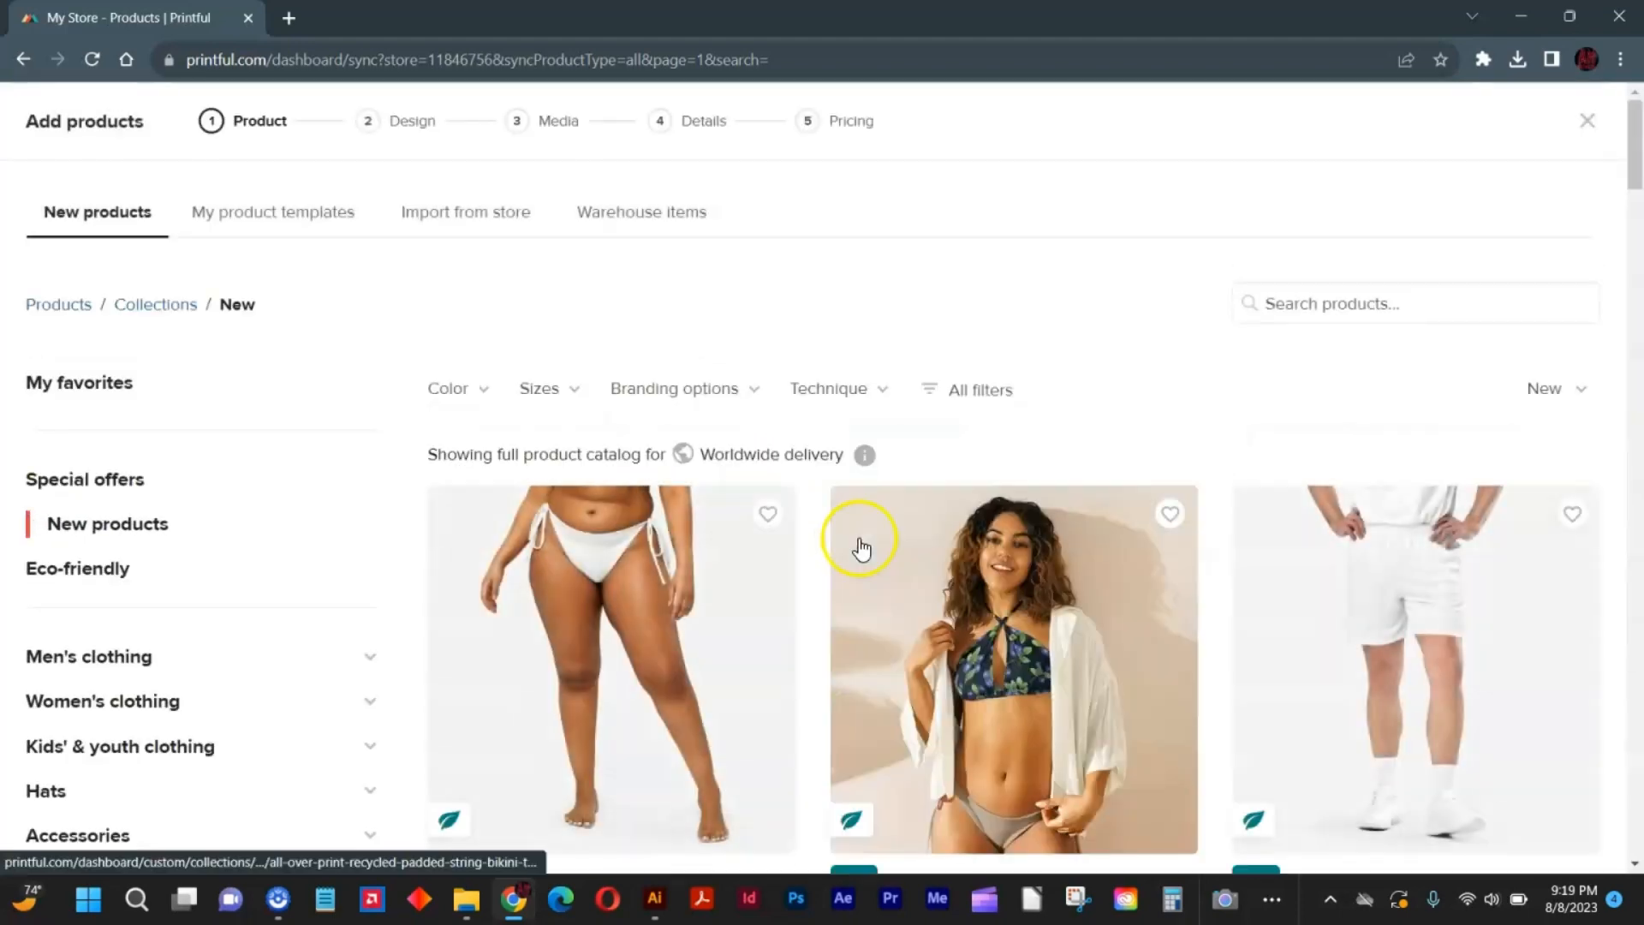
scroll(1021, 430, "down", 10)
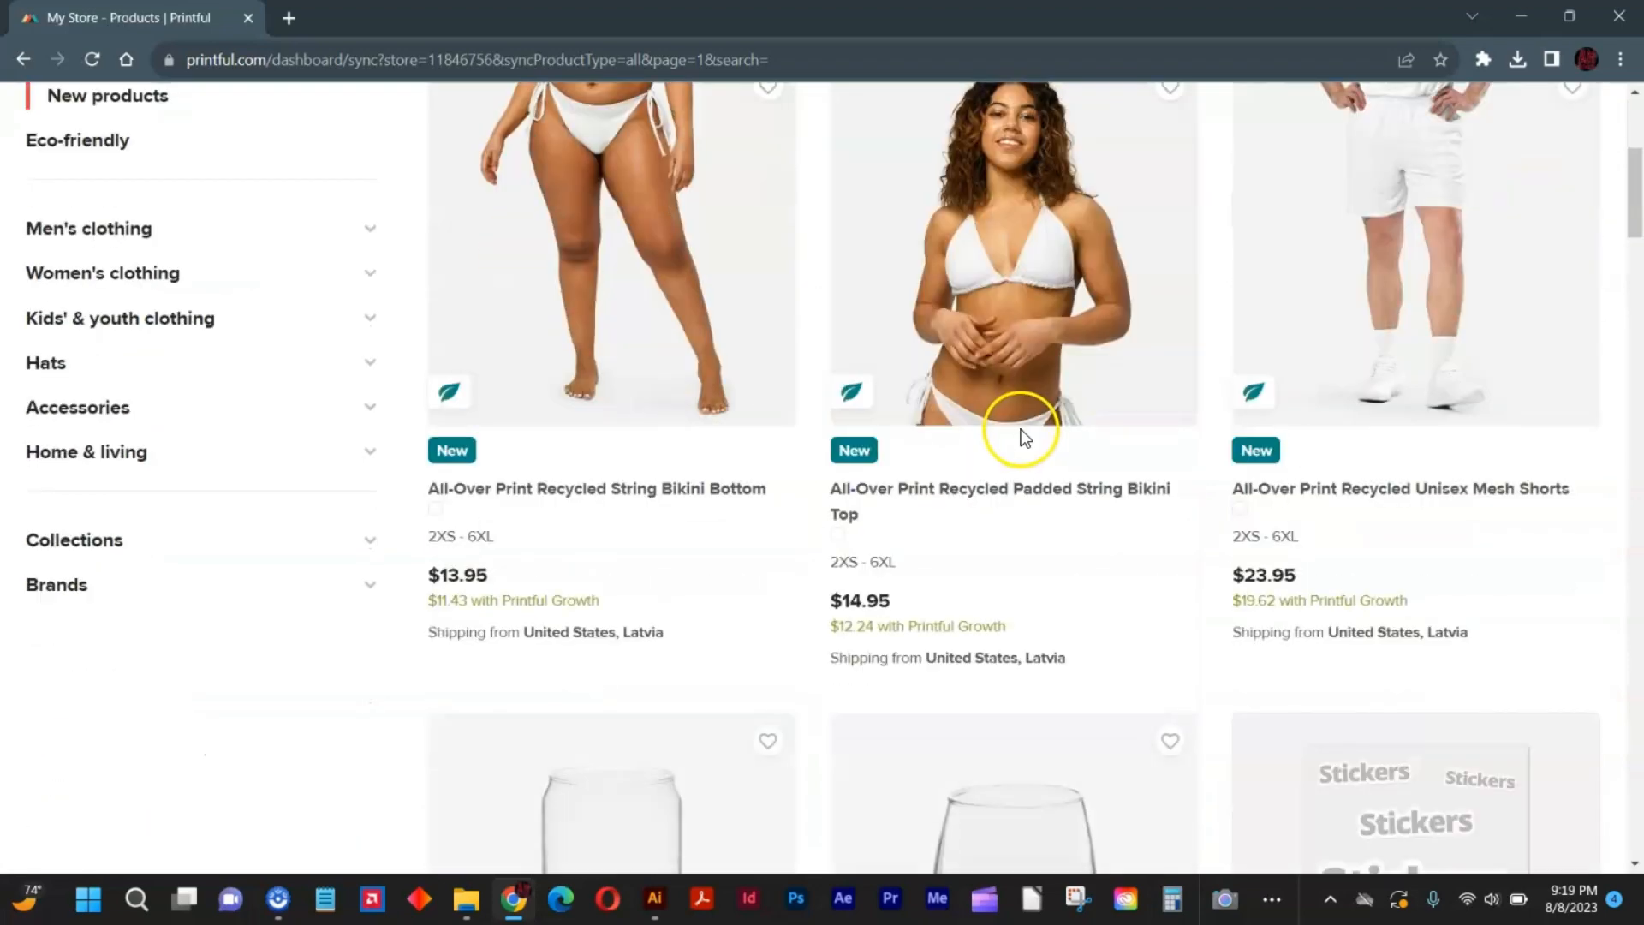
scroll(360, 470, "up", 8)
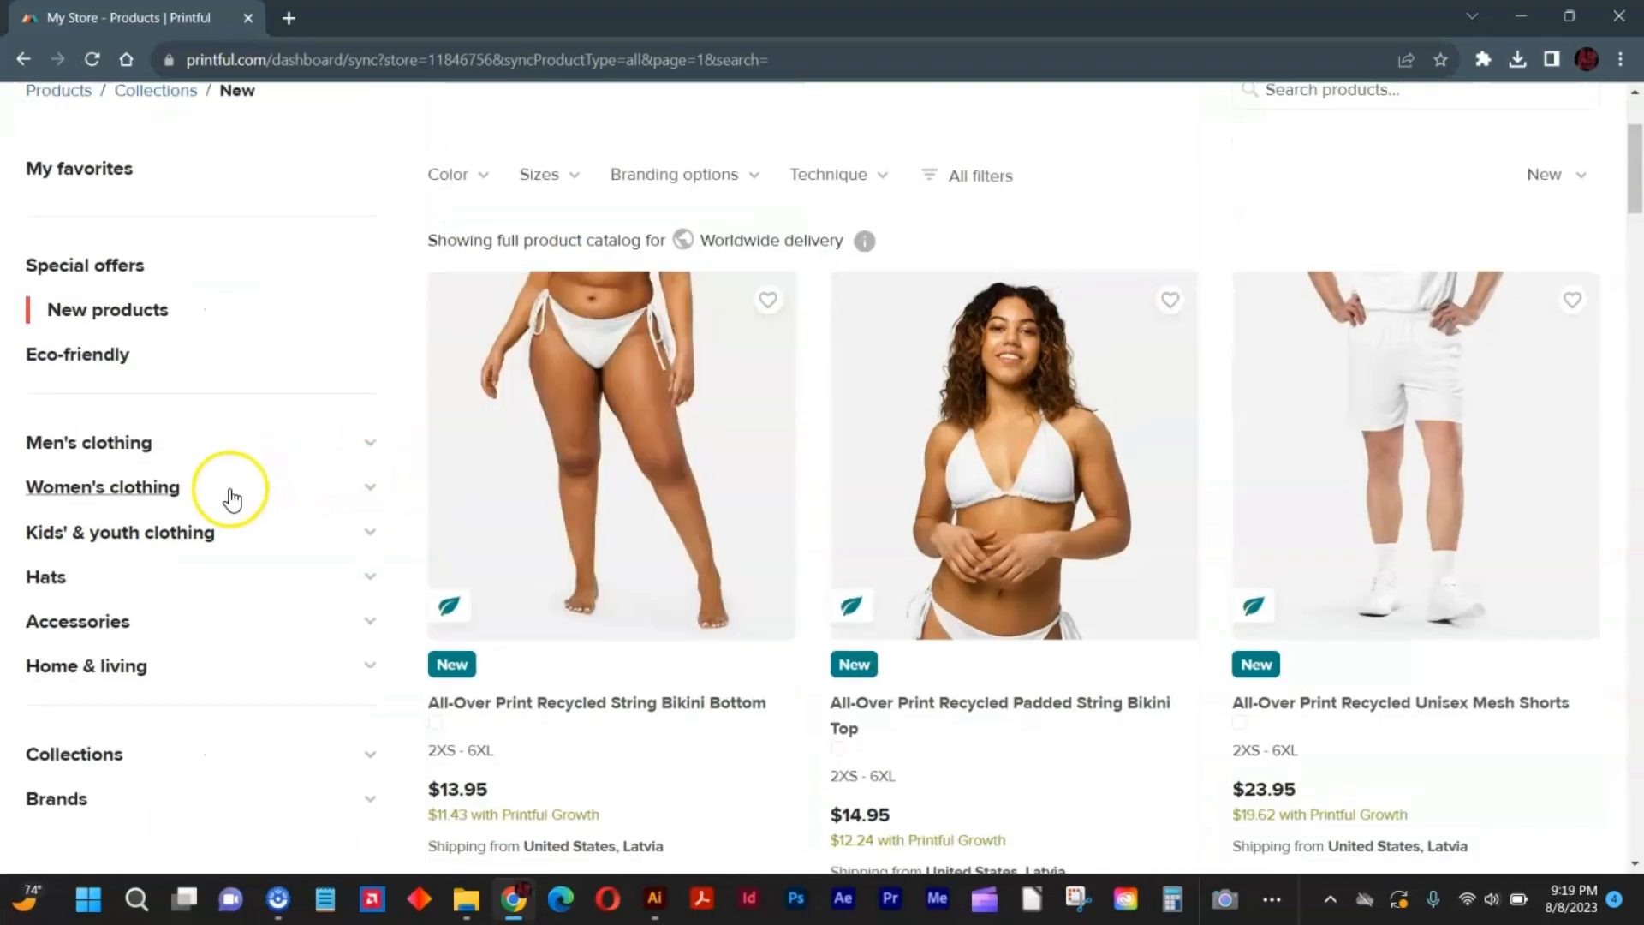
left_click(162, 490)
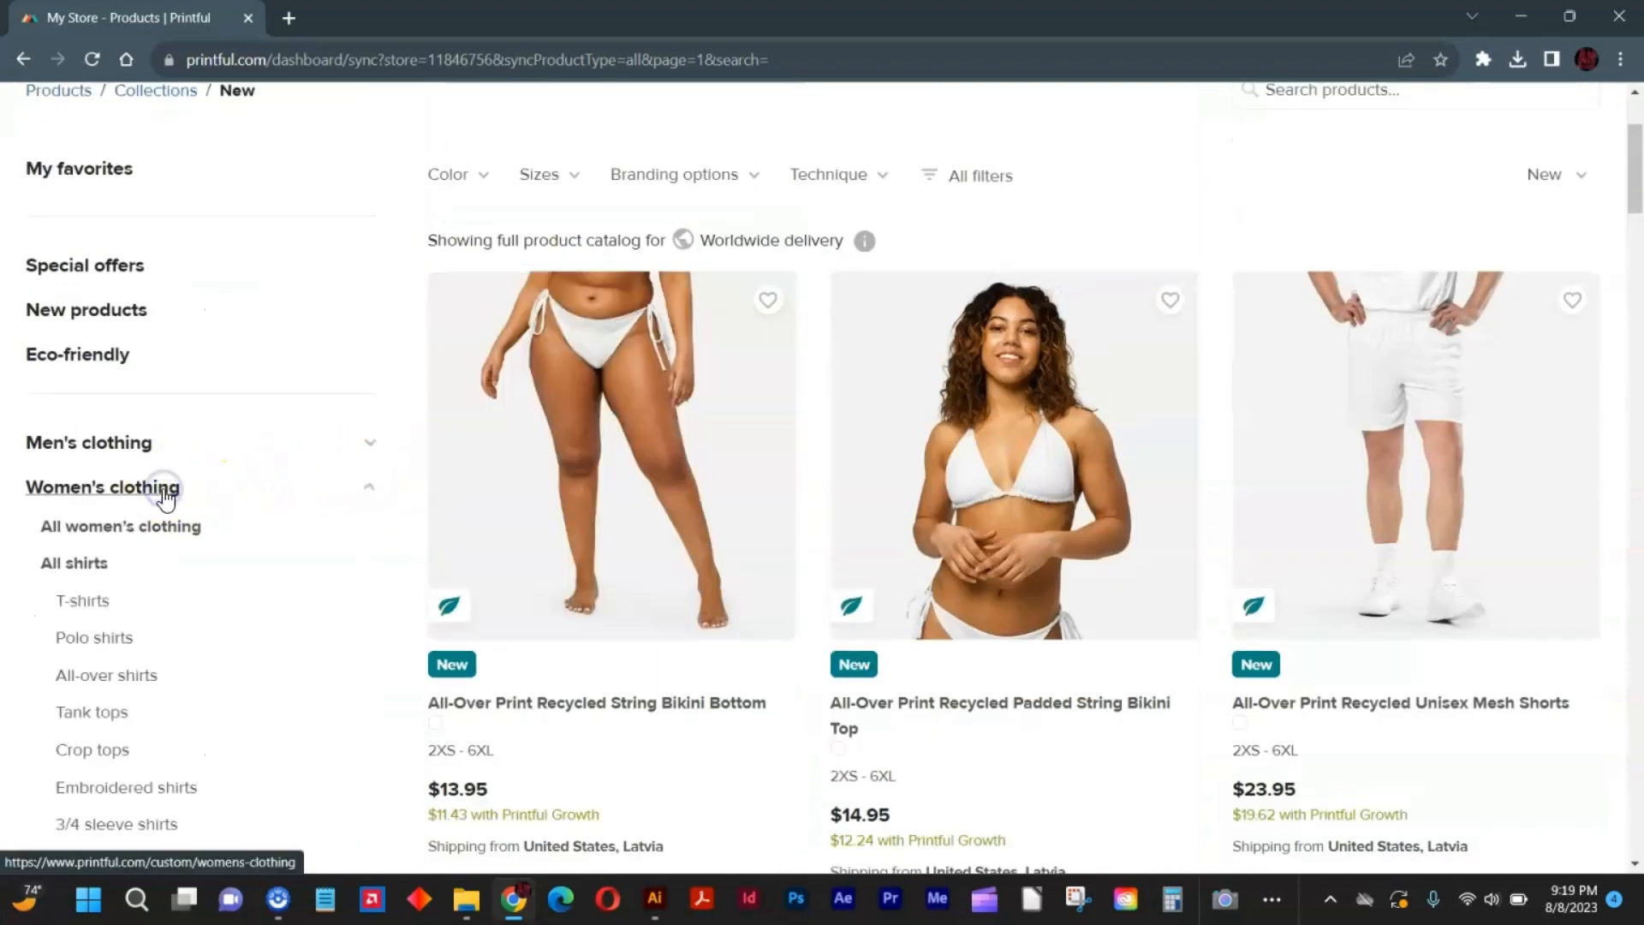
left_click(89, 567)
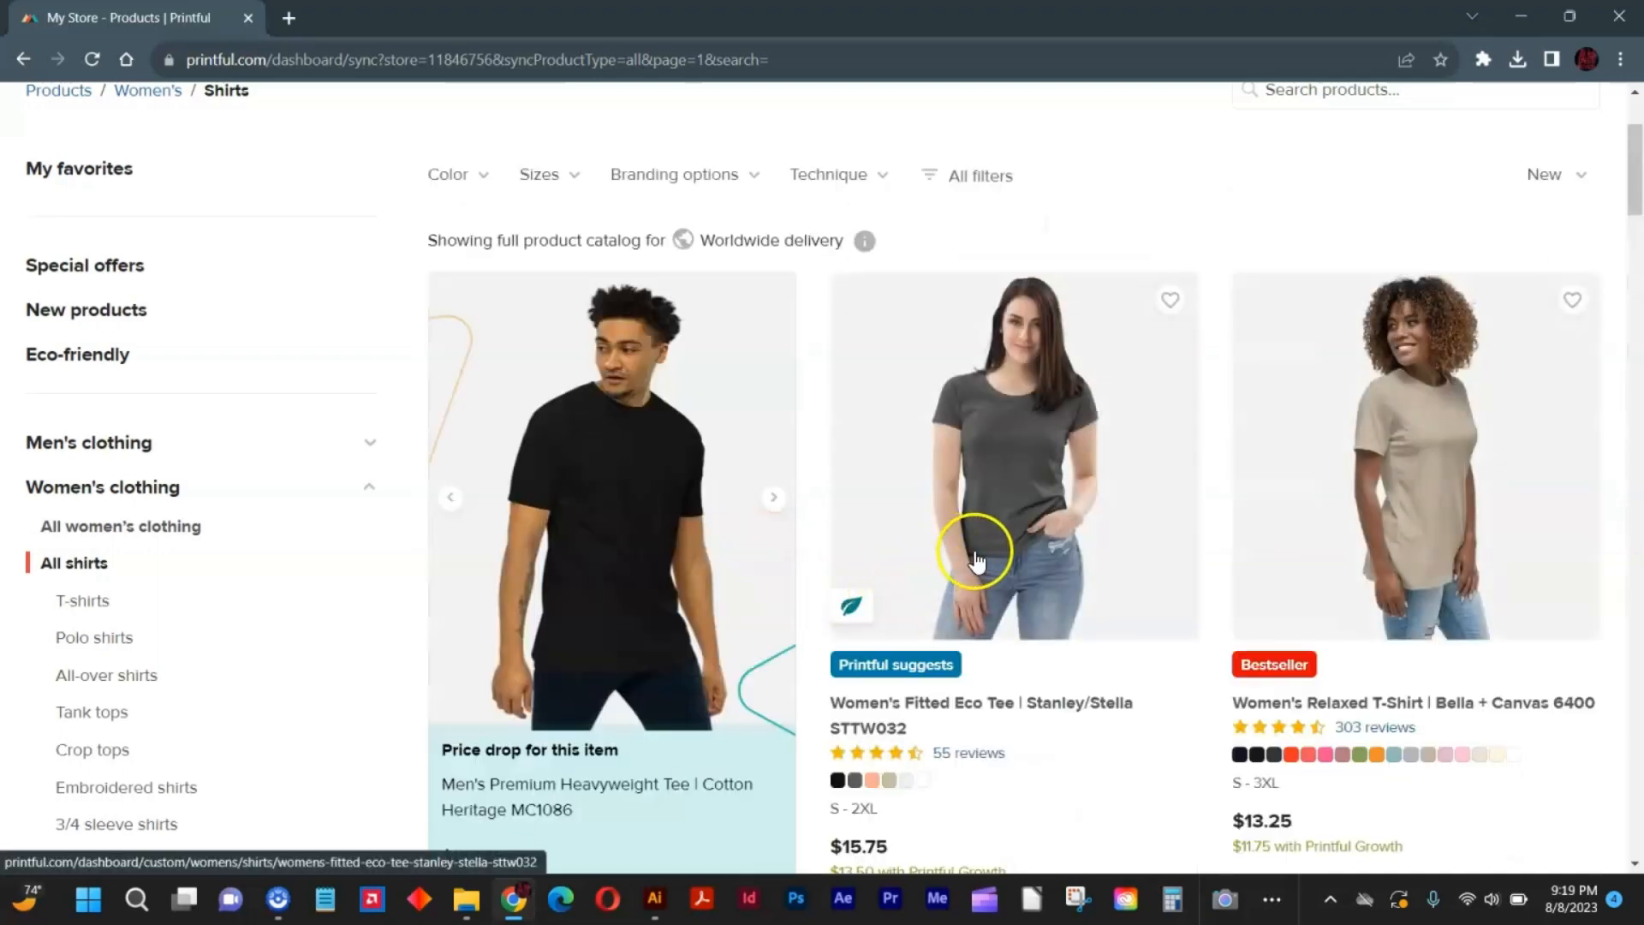
Browse the women's shirts and choose the Women's Crop Top | AS Colour 4062.
scroll(985, 550, "down", 5)
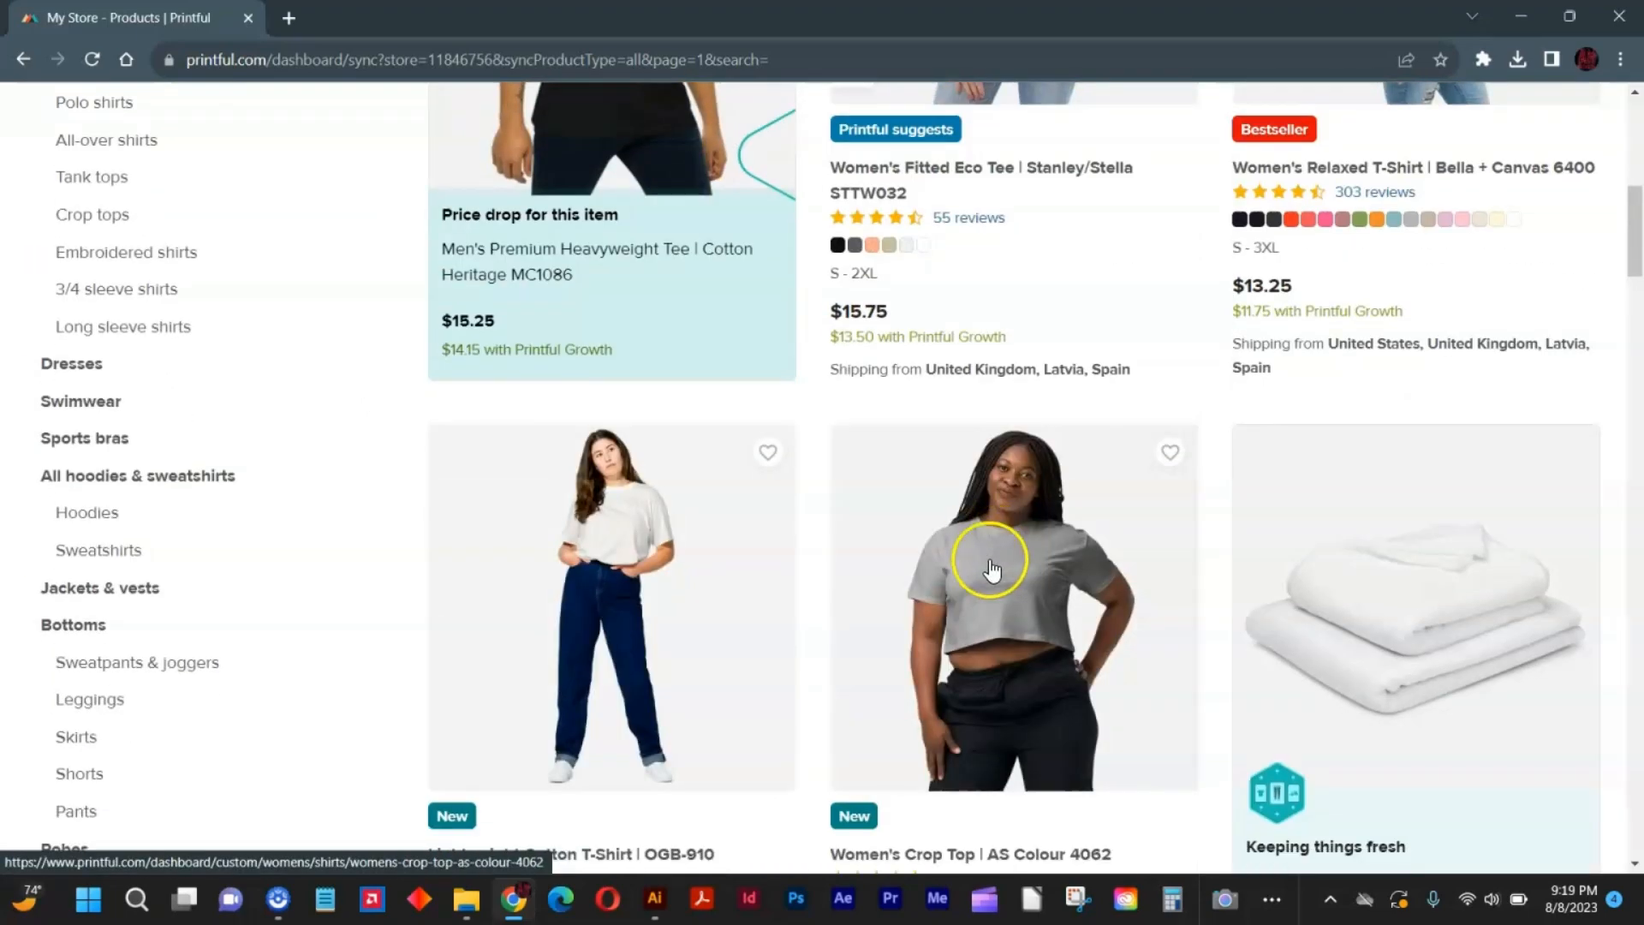
scroll(985, 559, "down", 6)
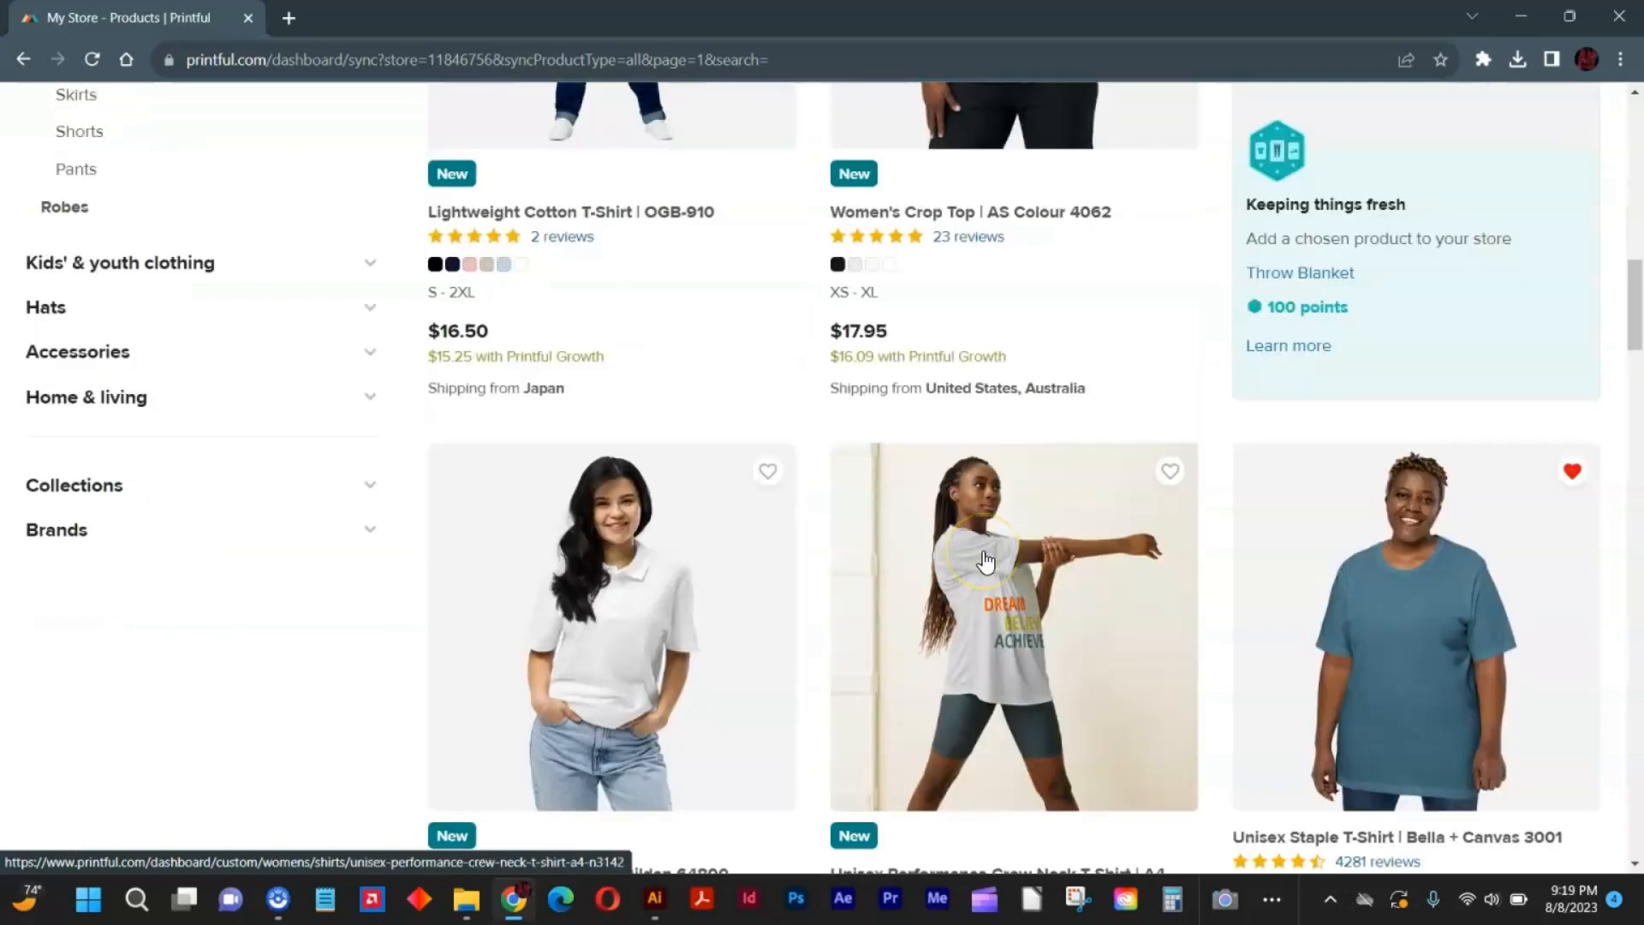
scroll(985, 561, "up", 5)
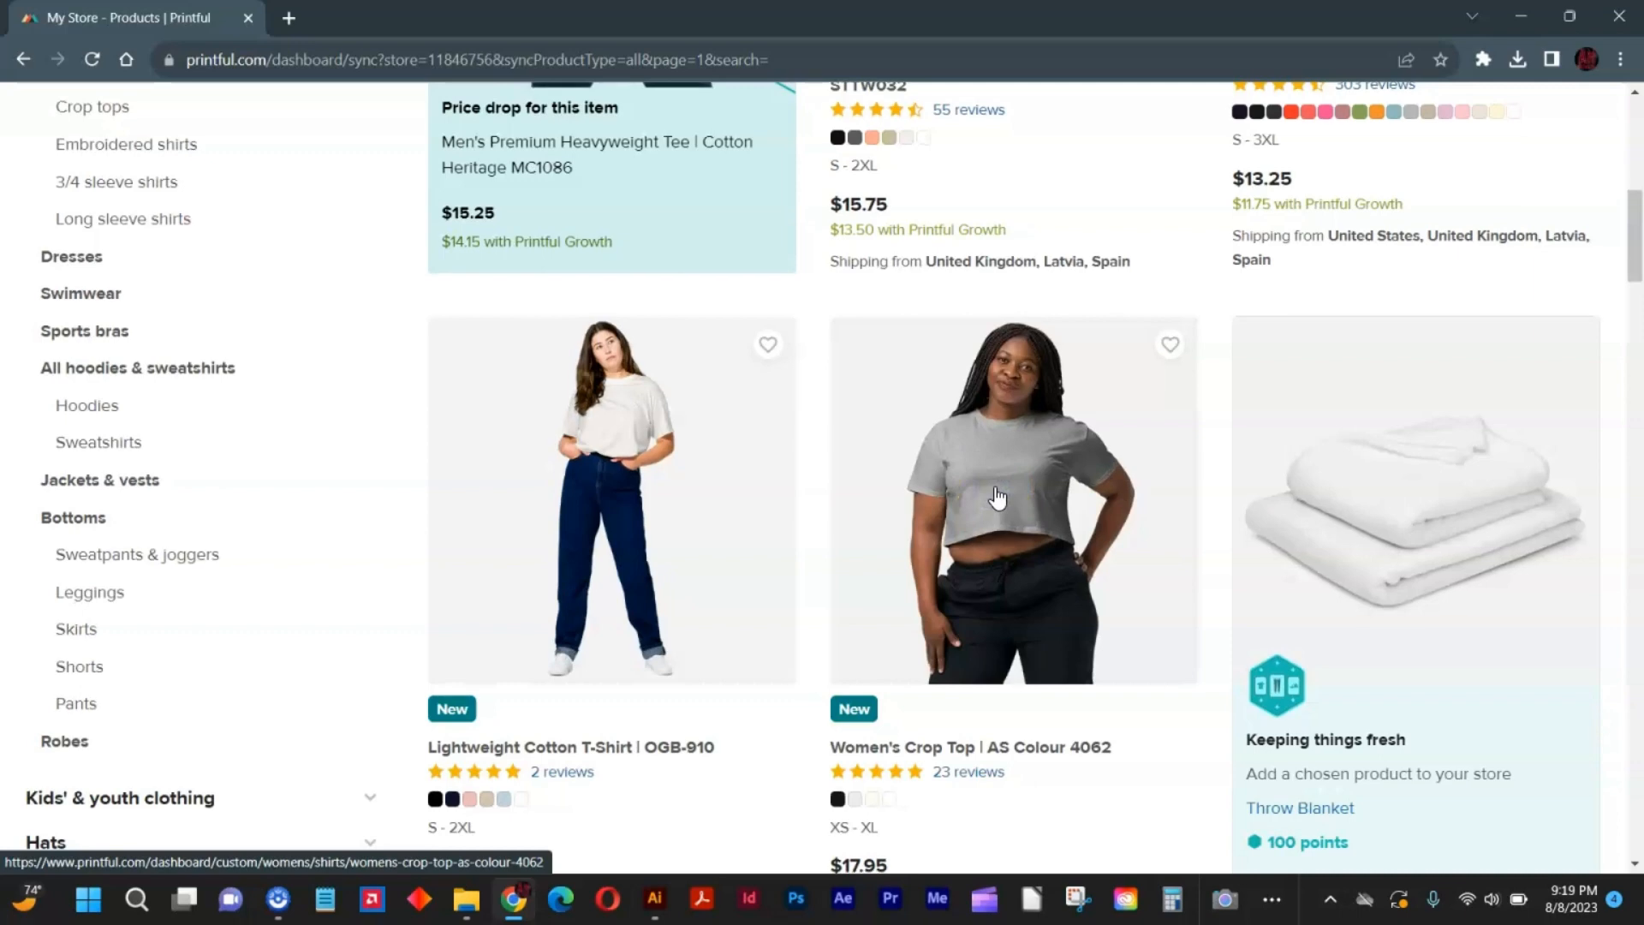
scroll(985, 506, "down", 1)
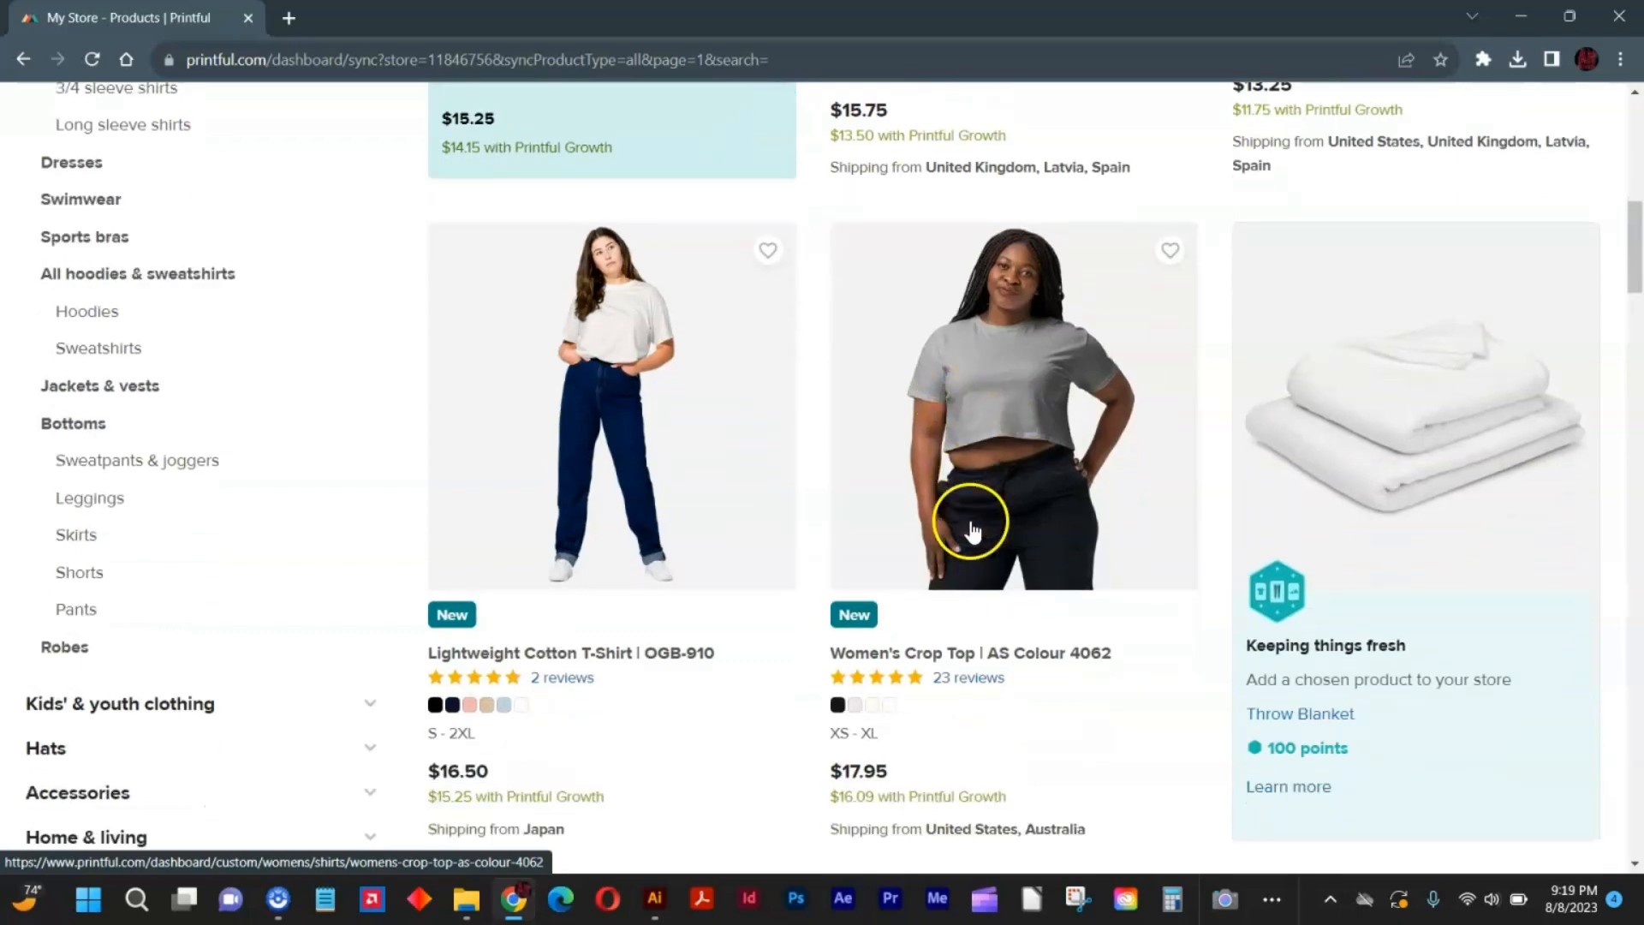
left_click(988, 619)
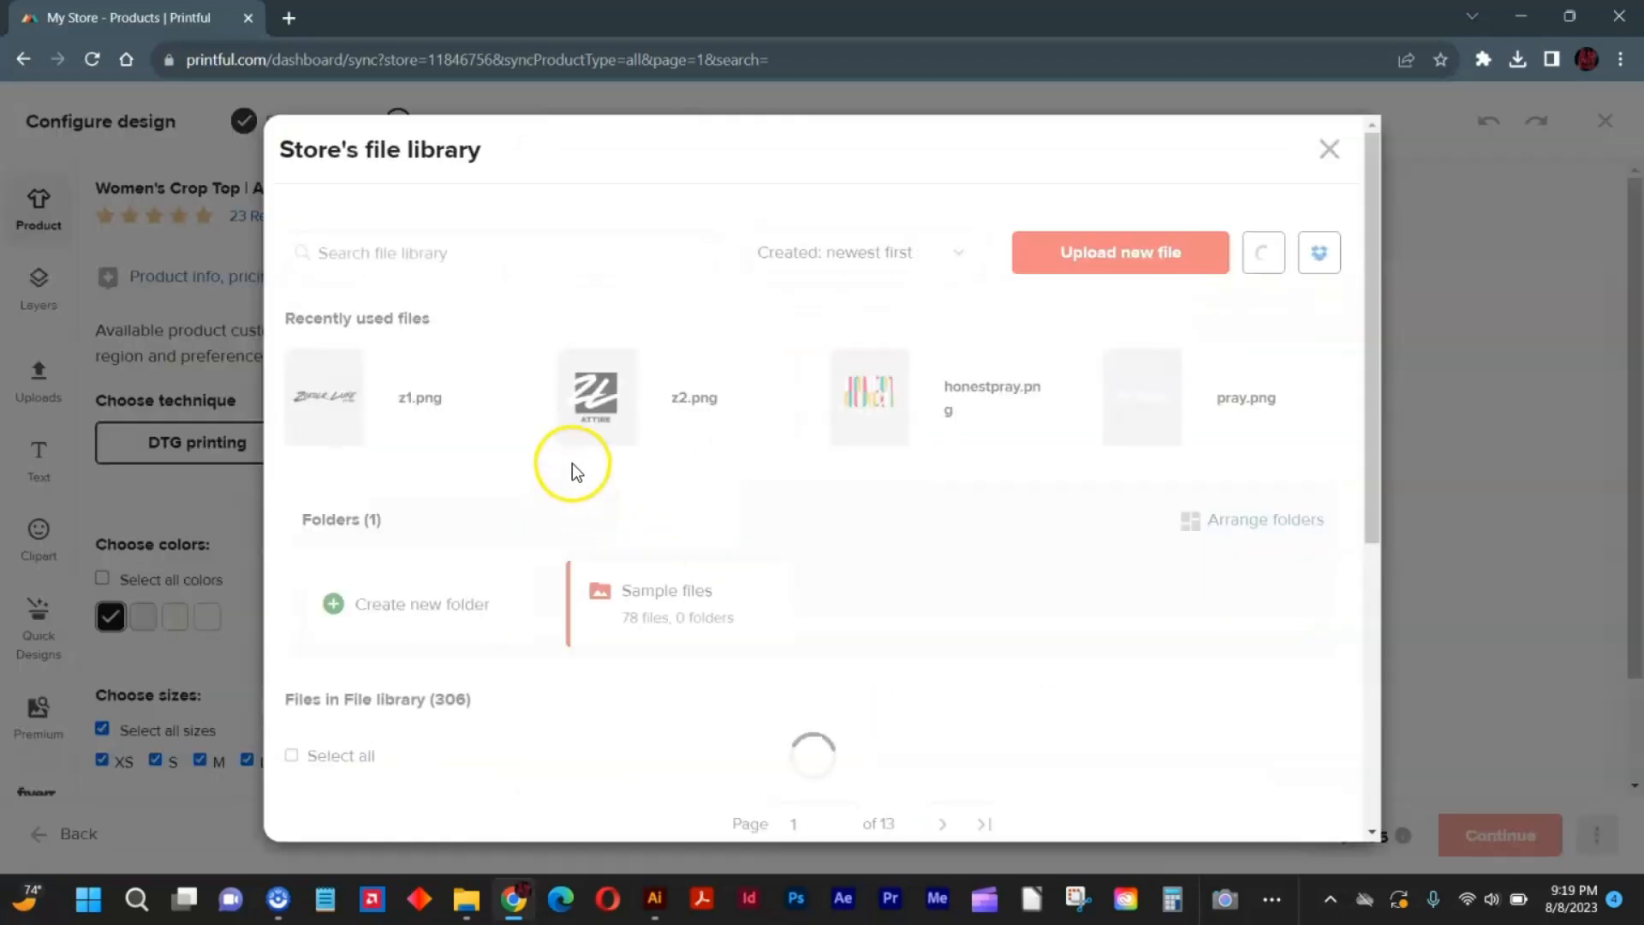
Upload des1.png and des2.png to the store's file library and apply des1.png to the front of the crop top.
left_click(1056, 264)
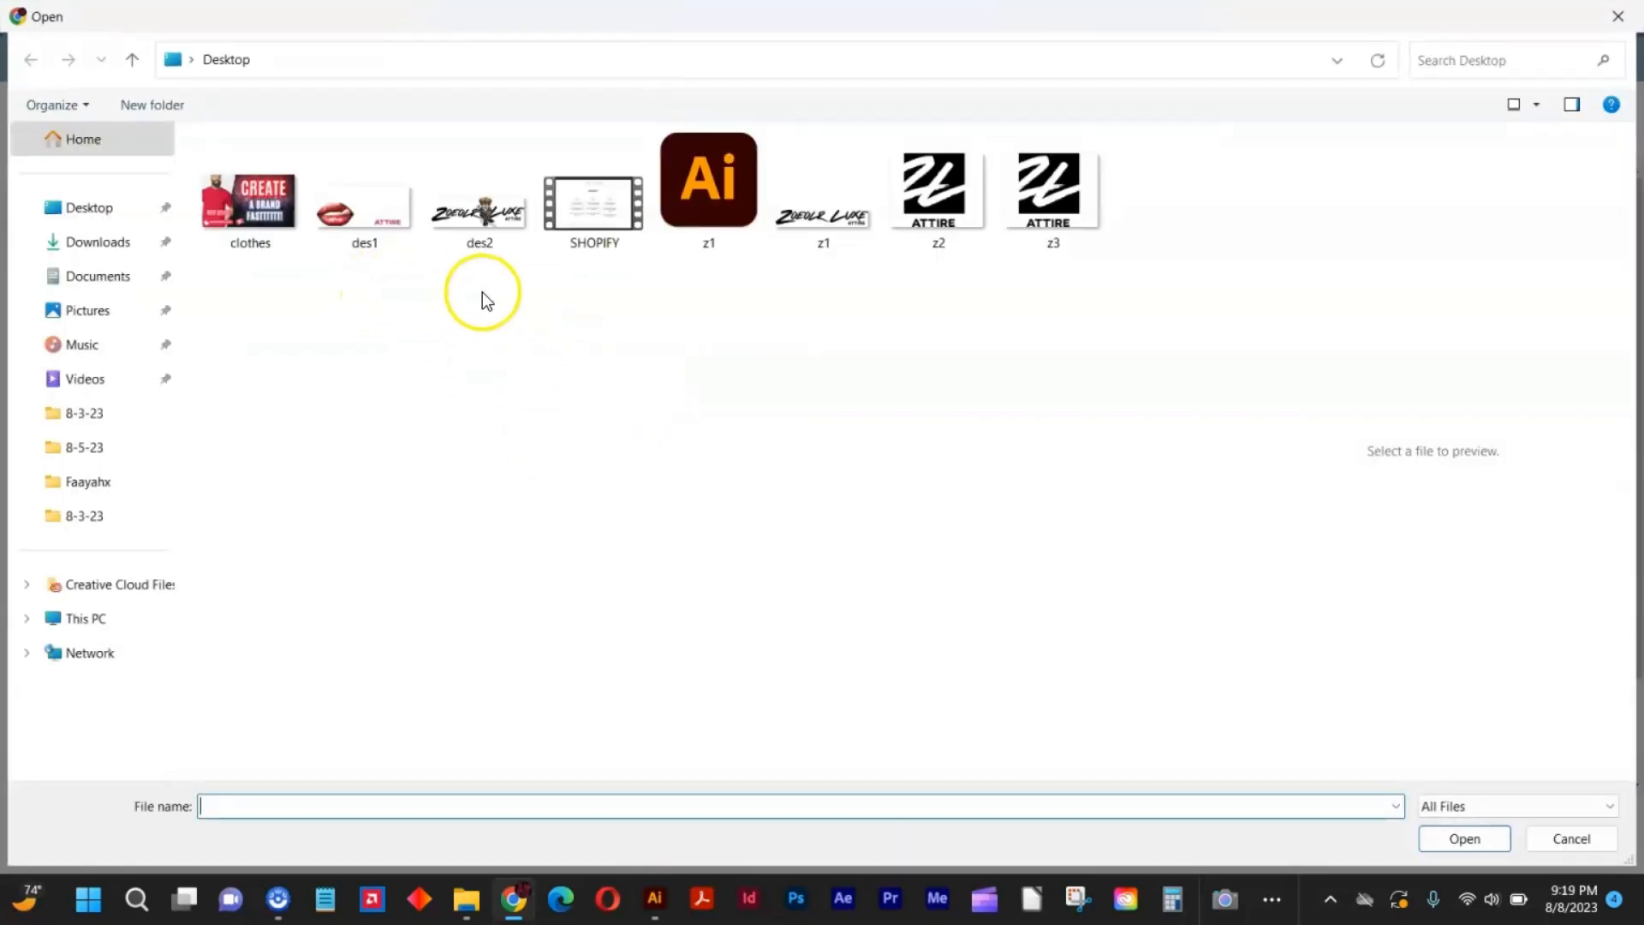
left_click_drag(501, 281, 383, 200)
key("Return")
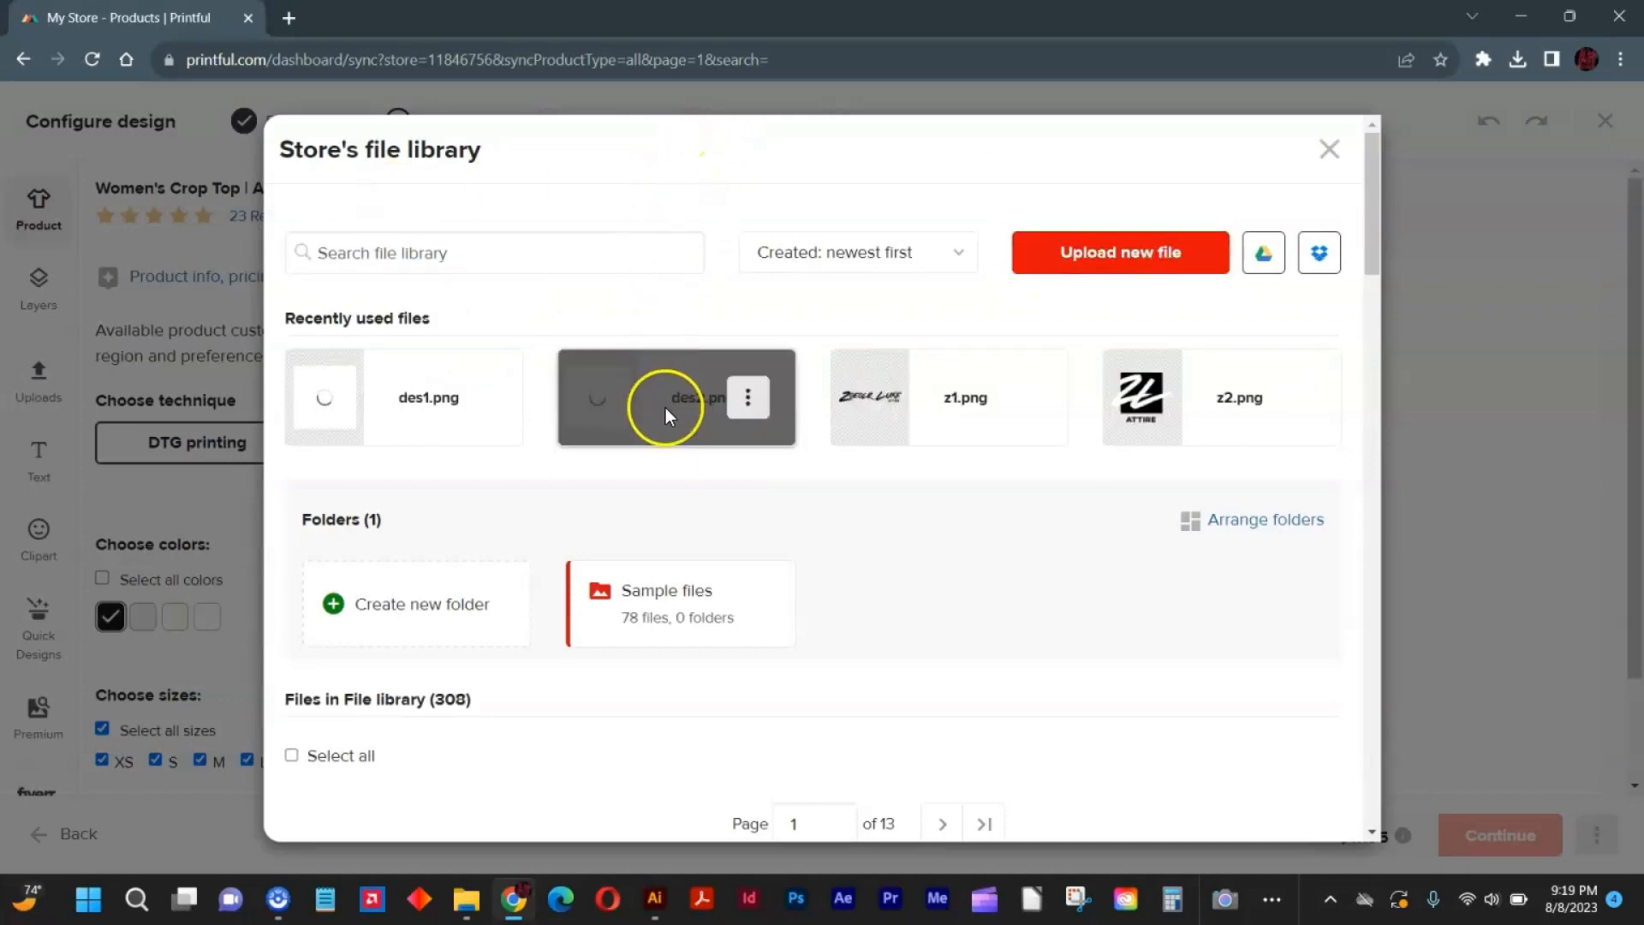
mouse_move(692, 396)
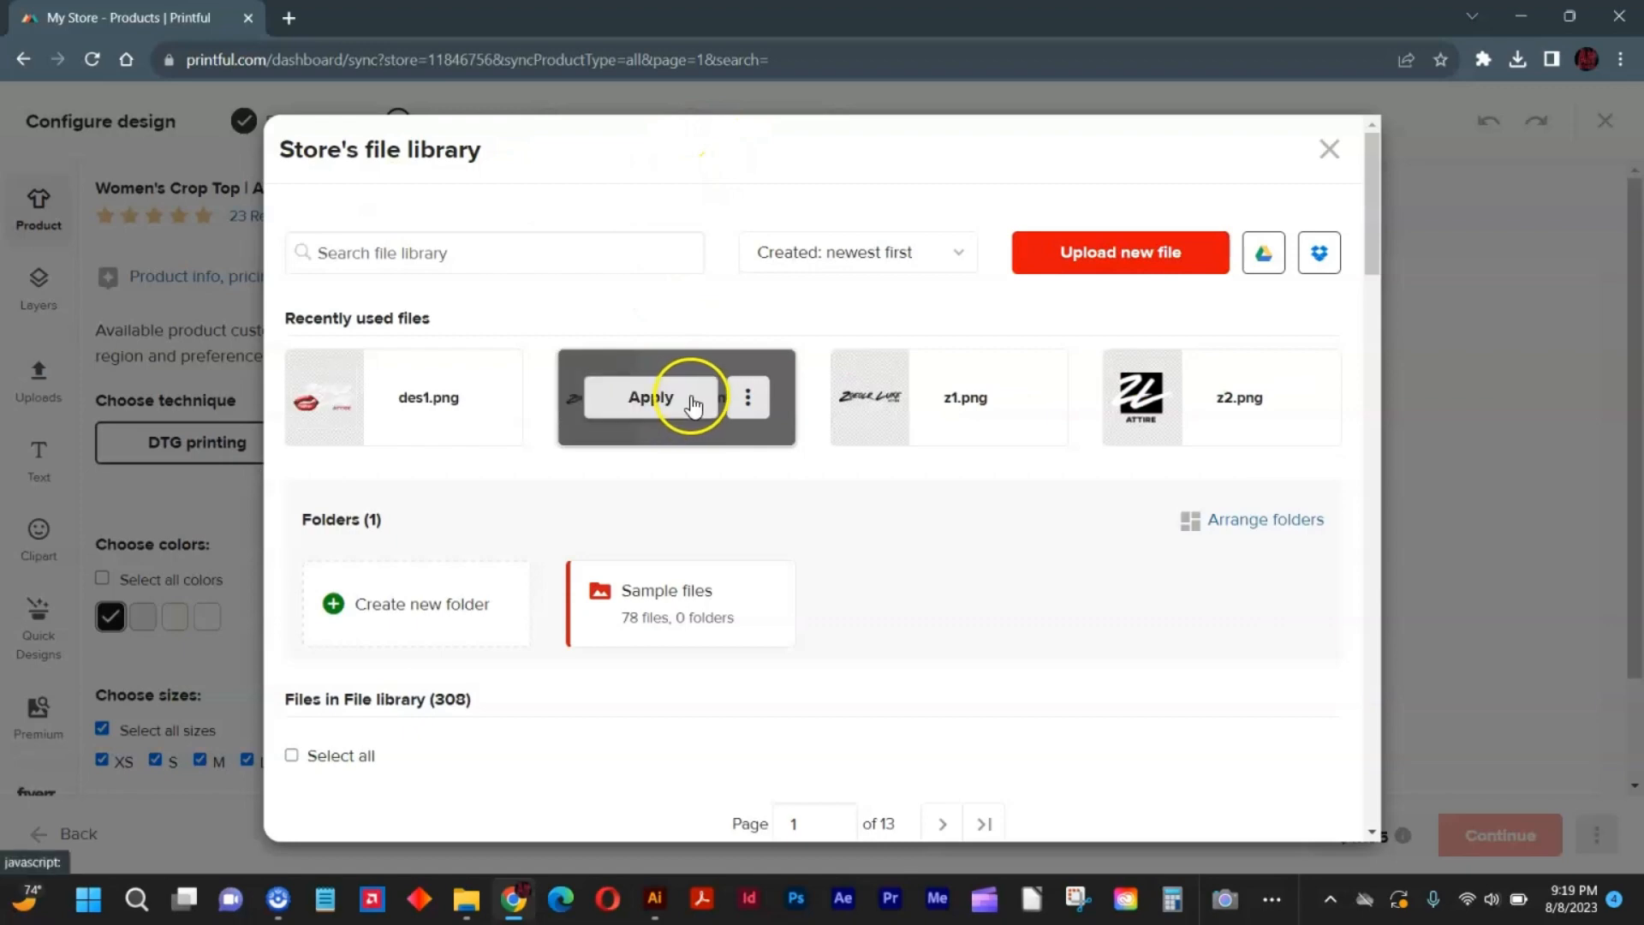
mouse_move(403, 409)
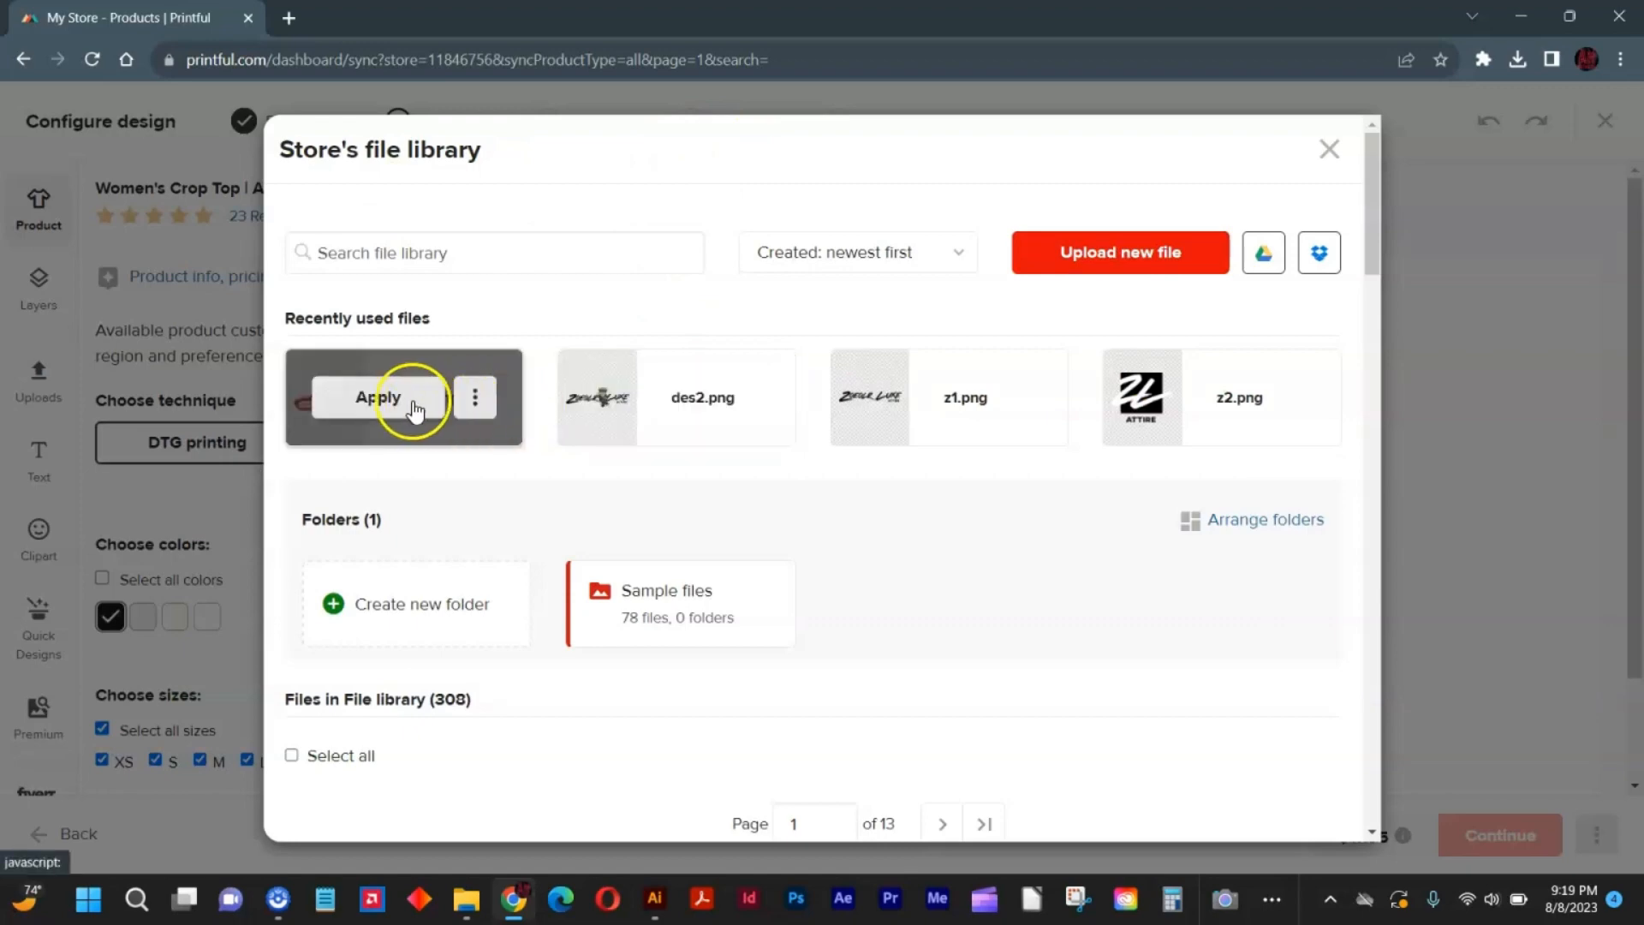
left_click(379, 398)
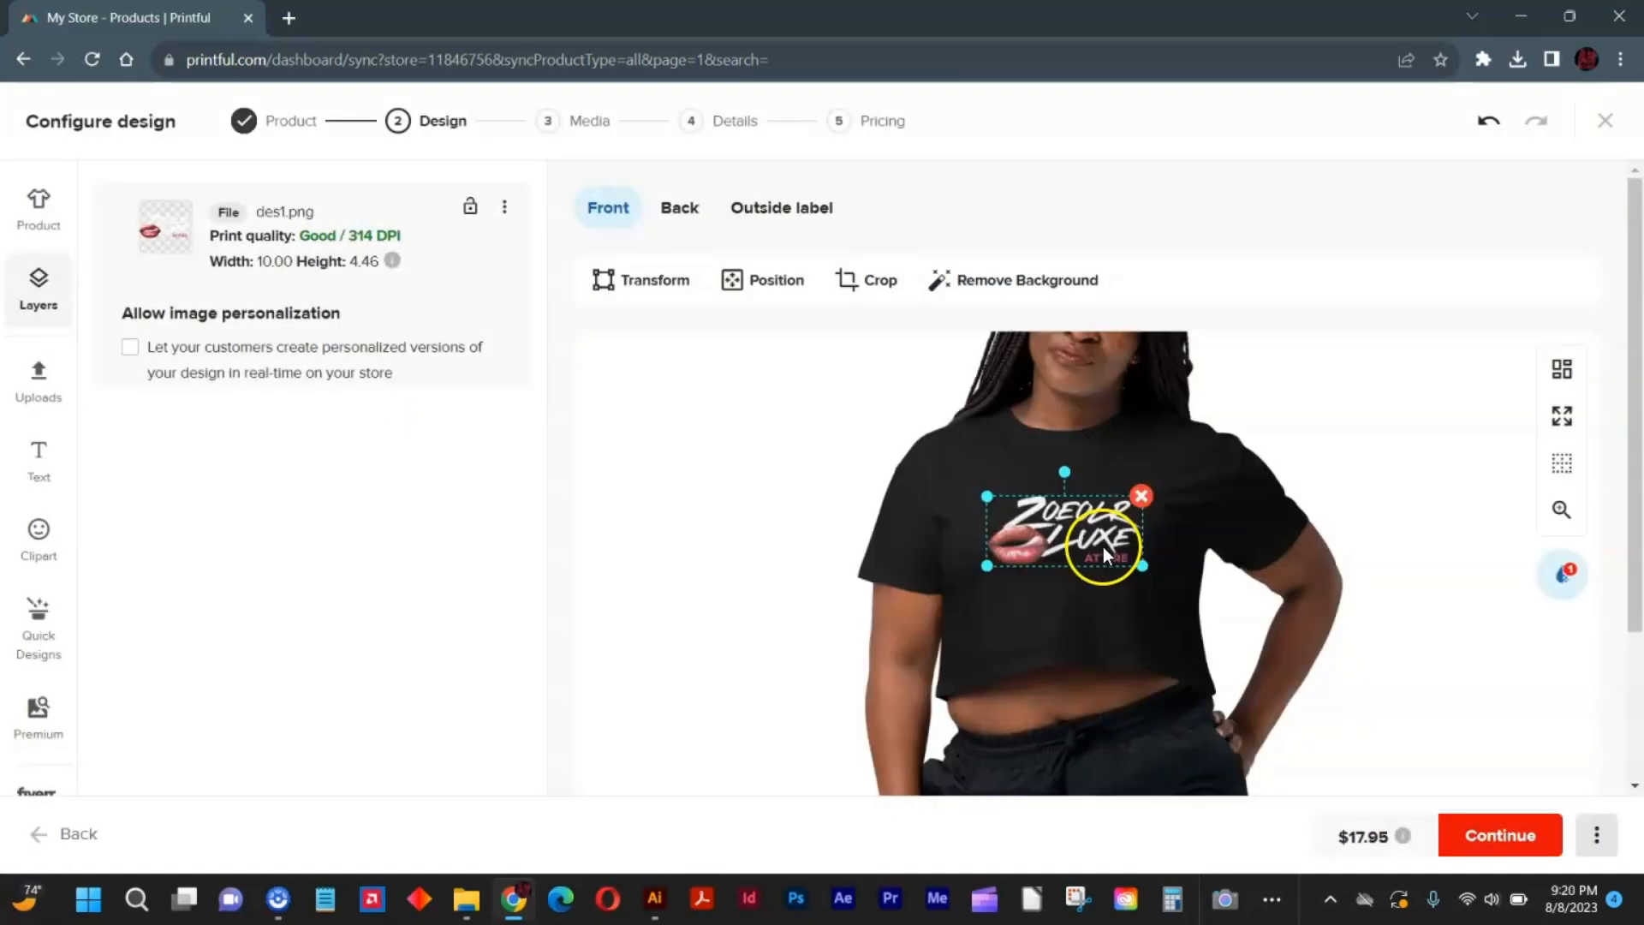
Shrink the lips design to about 9.73 wide by 4.34 high, move it higher on the chest and check it up close.
left_click_drag(1144, 569, 1094, 511)
left_click(1094, 528)
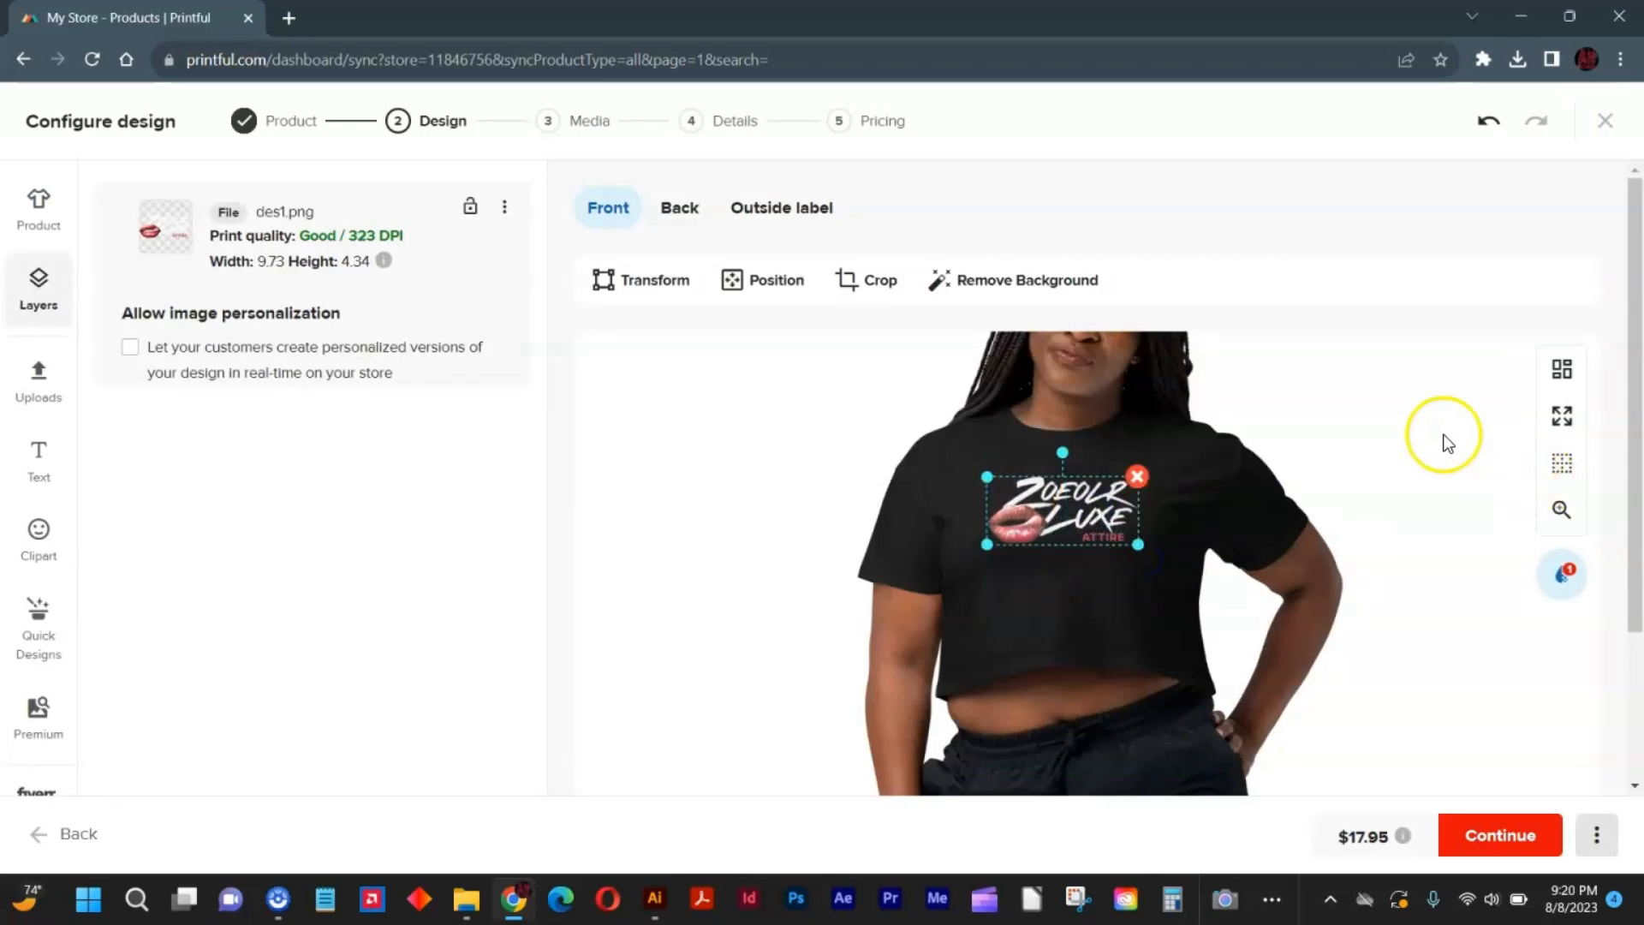
left_click(1563, 511)
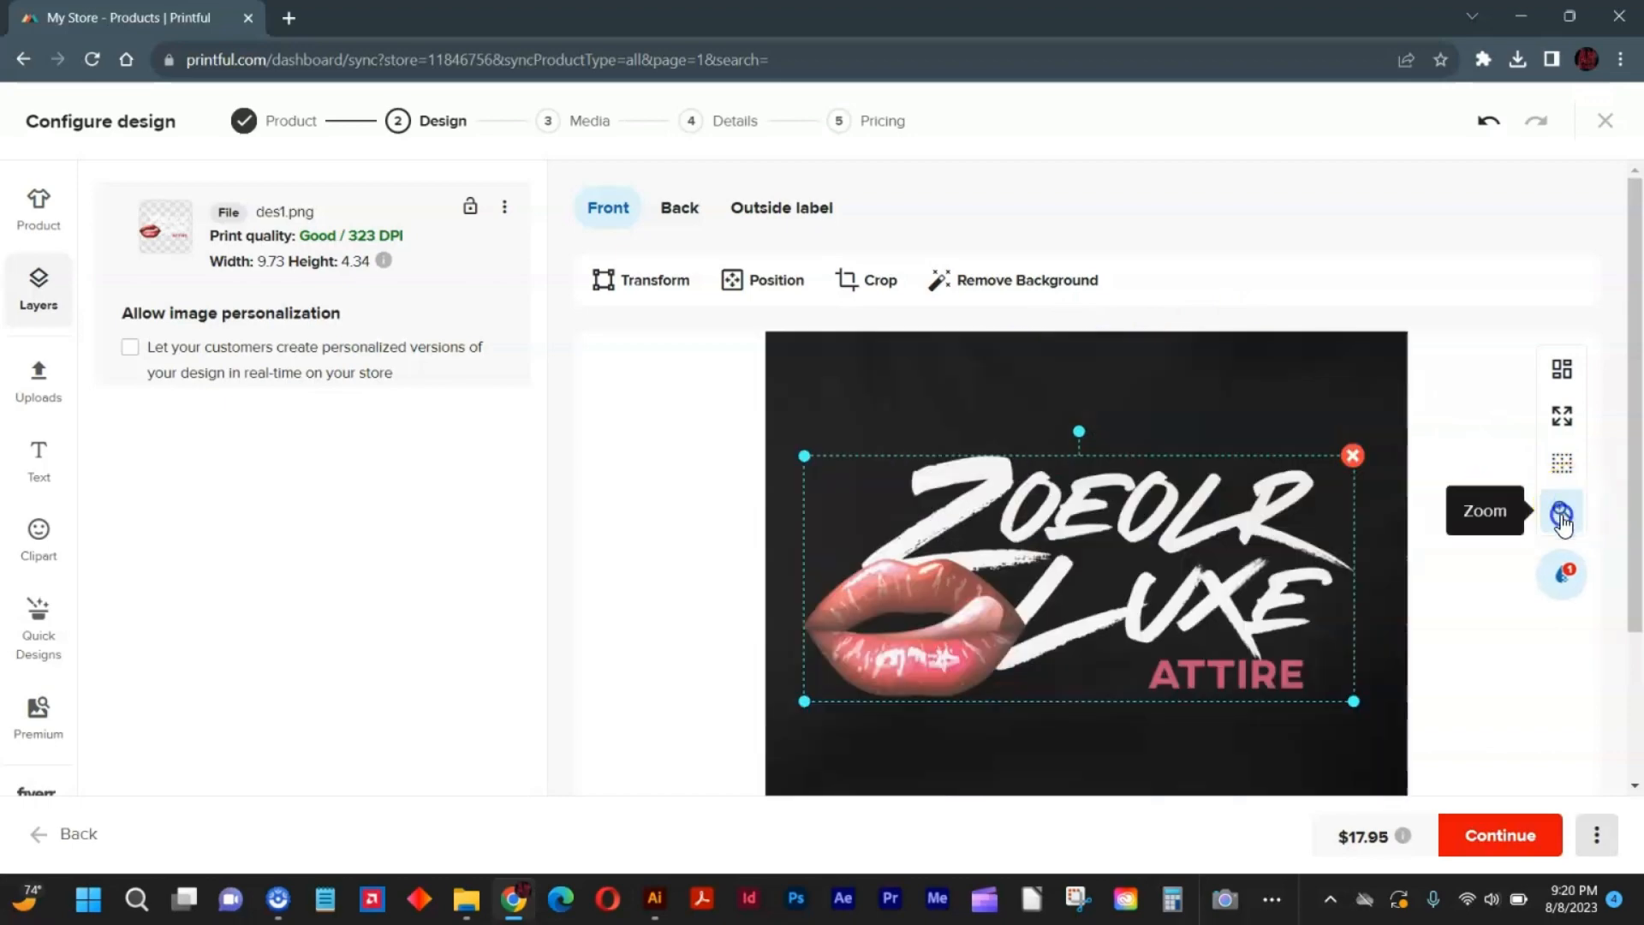
left_click(1562, 514)
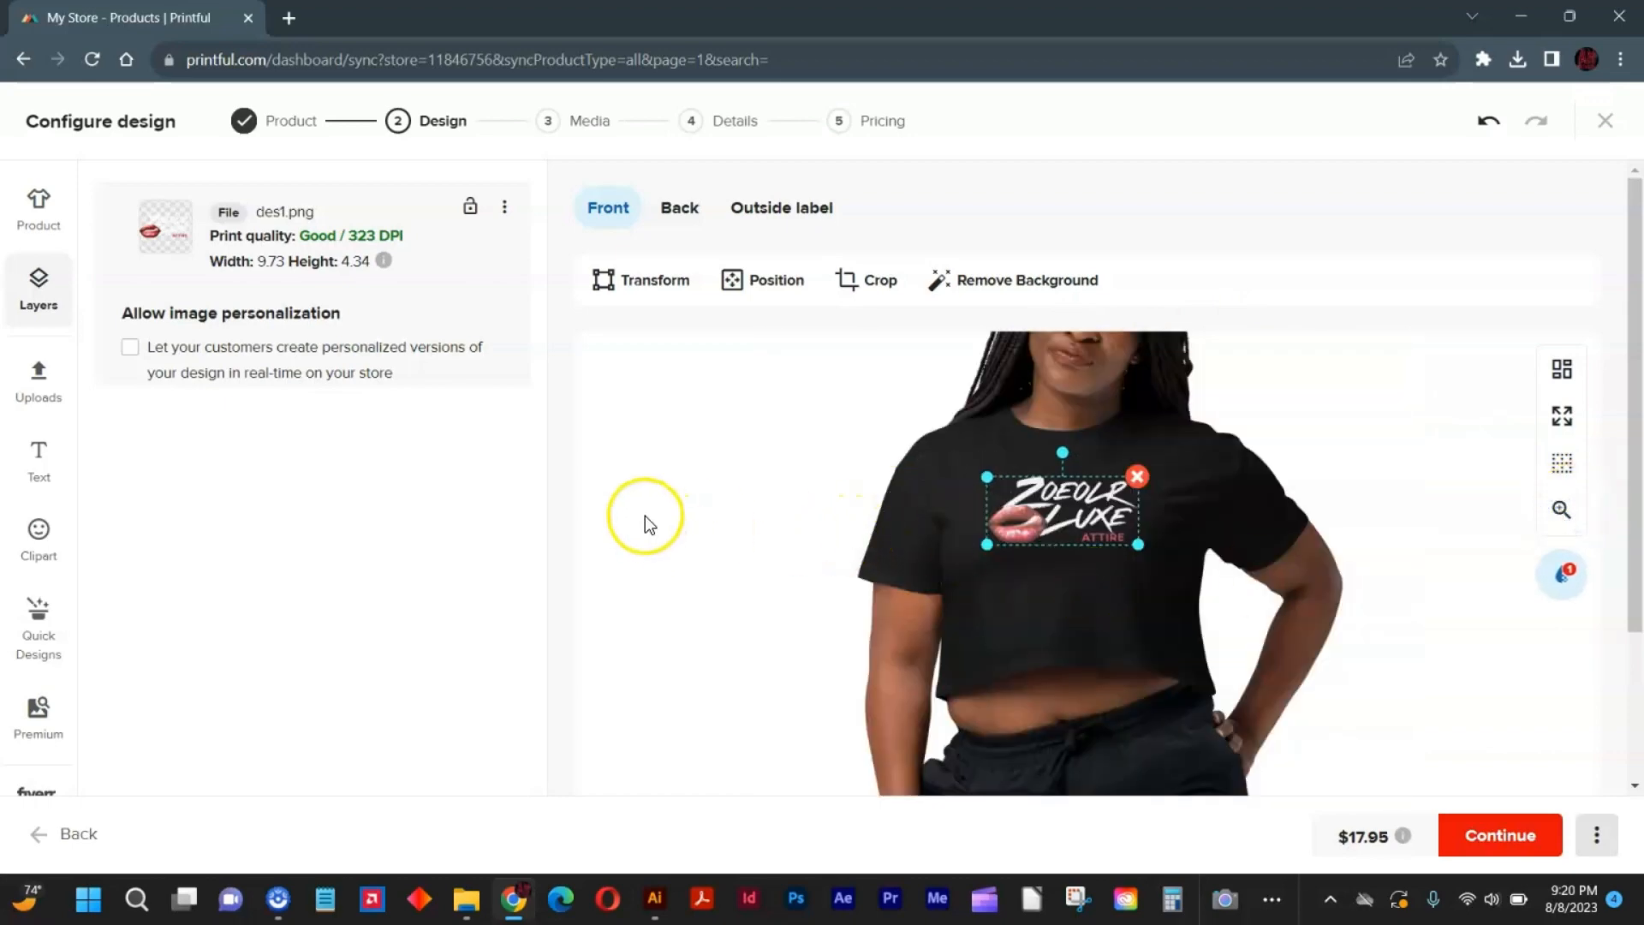
Review the crop top's technique, color and size options, keep DTG printing and continue to the mockup images.
left_click(67, 221)
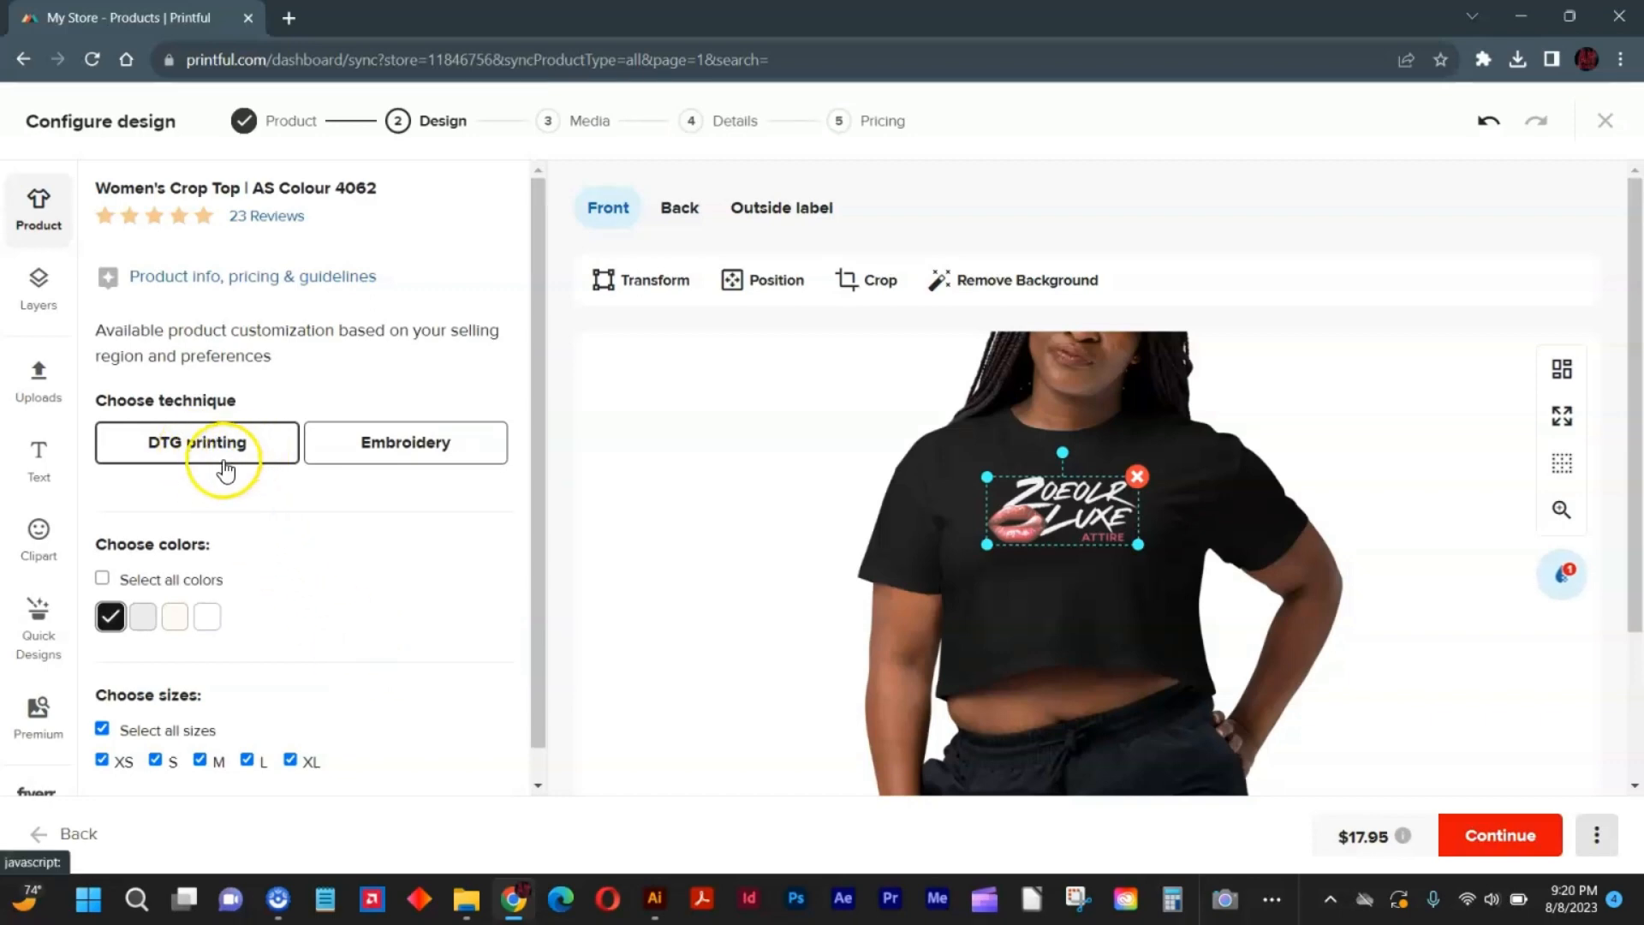
left_click(408, 435)
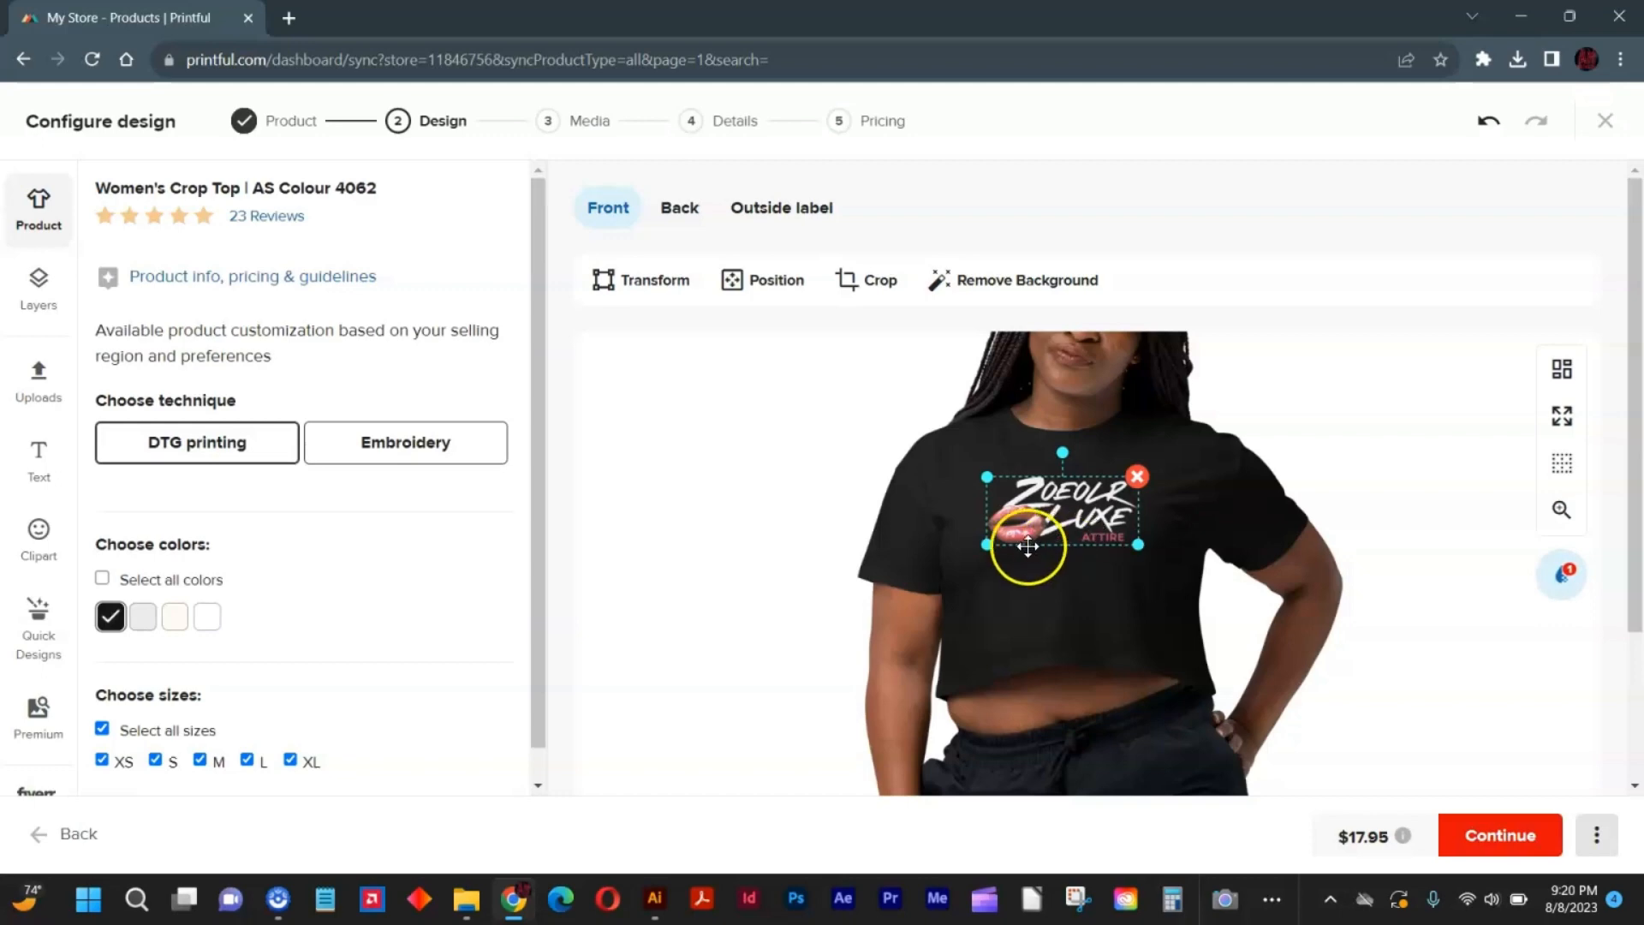
left_click(1514, 833)
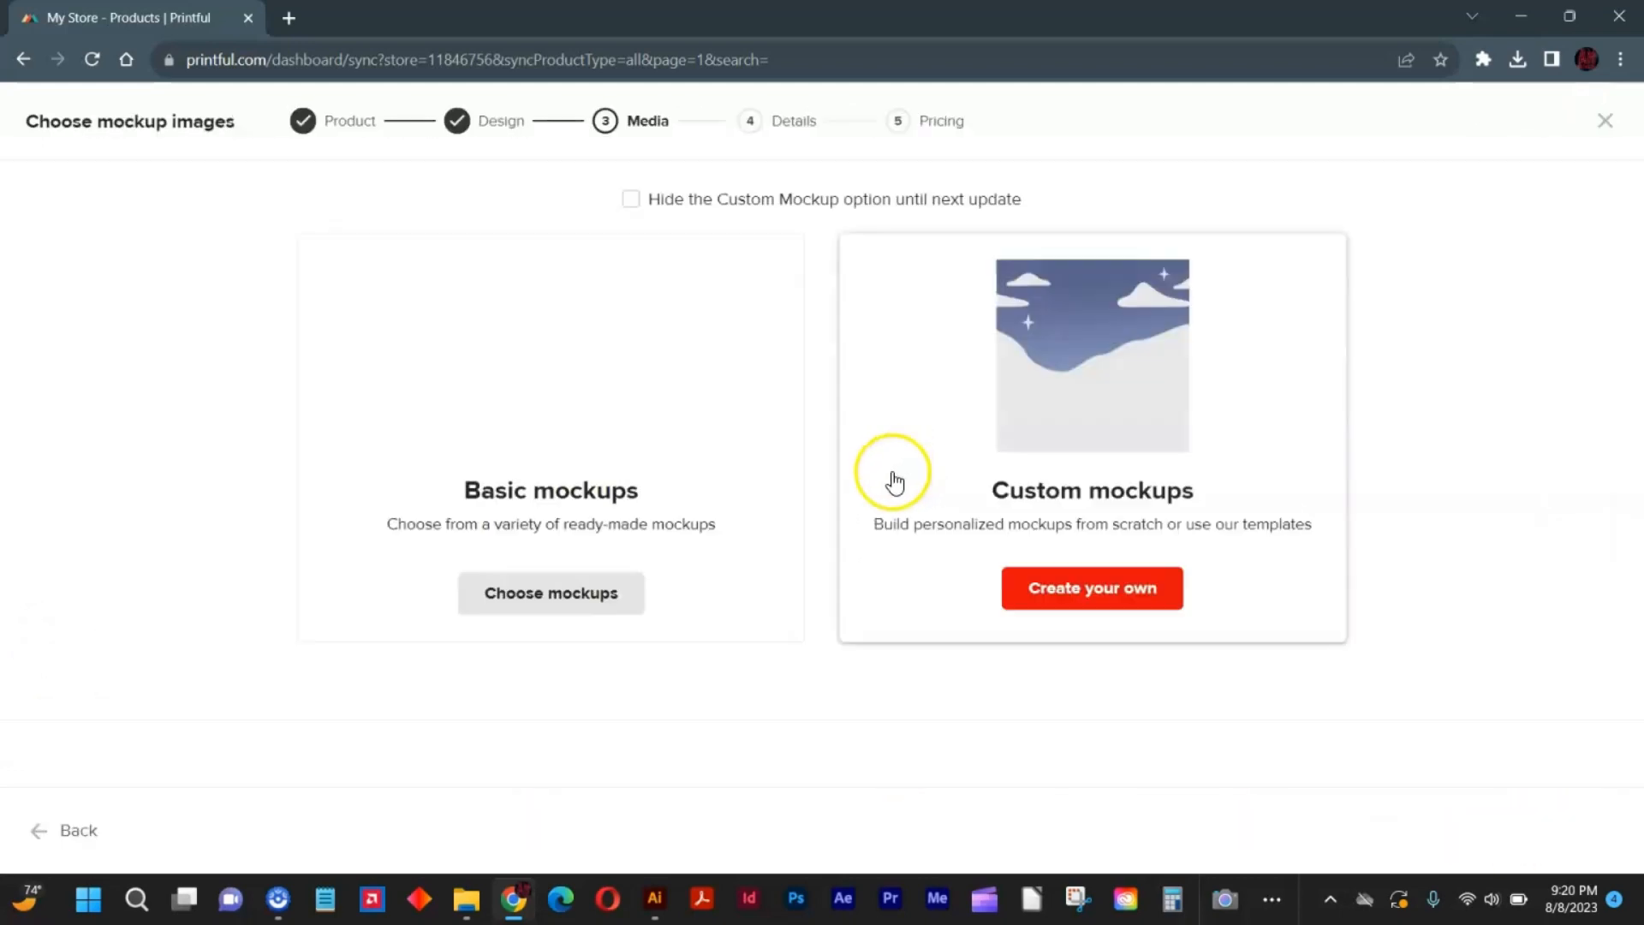
Choose basic mockups with the model in khaki pants holding a plaid shirt as the main image and continue to the product details.
left_click(581, 400)
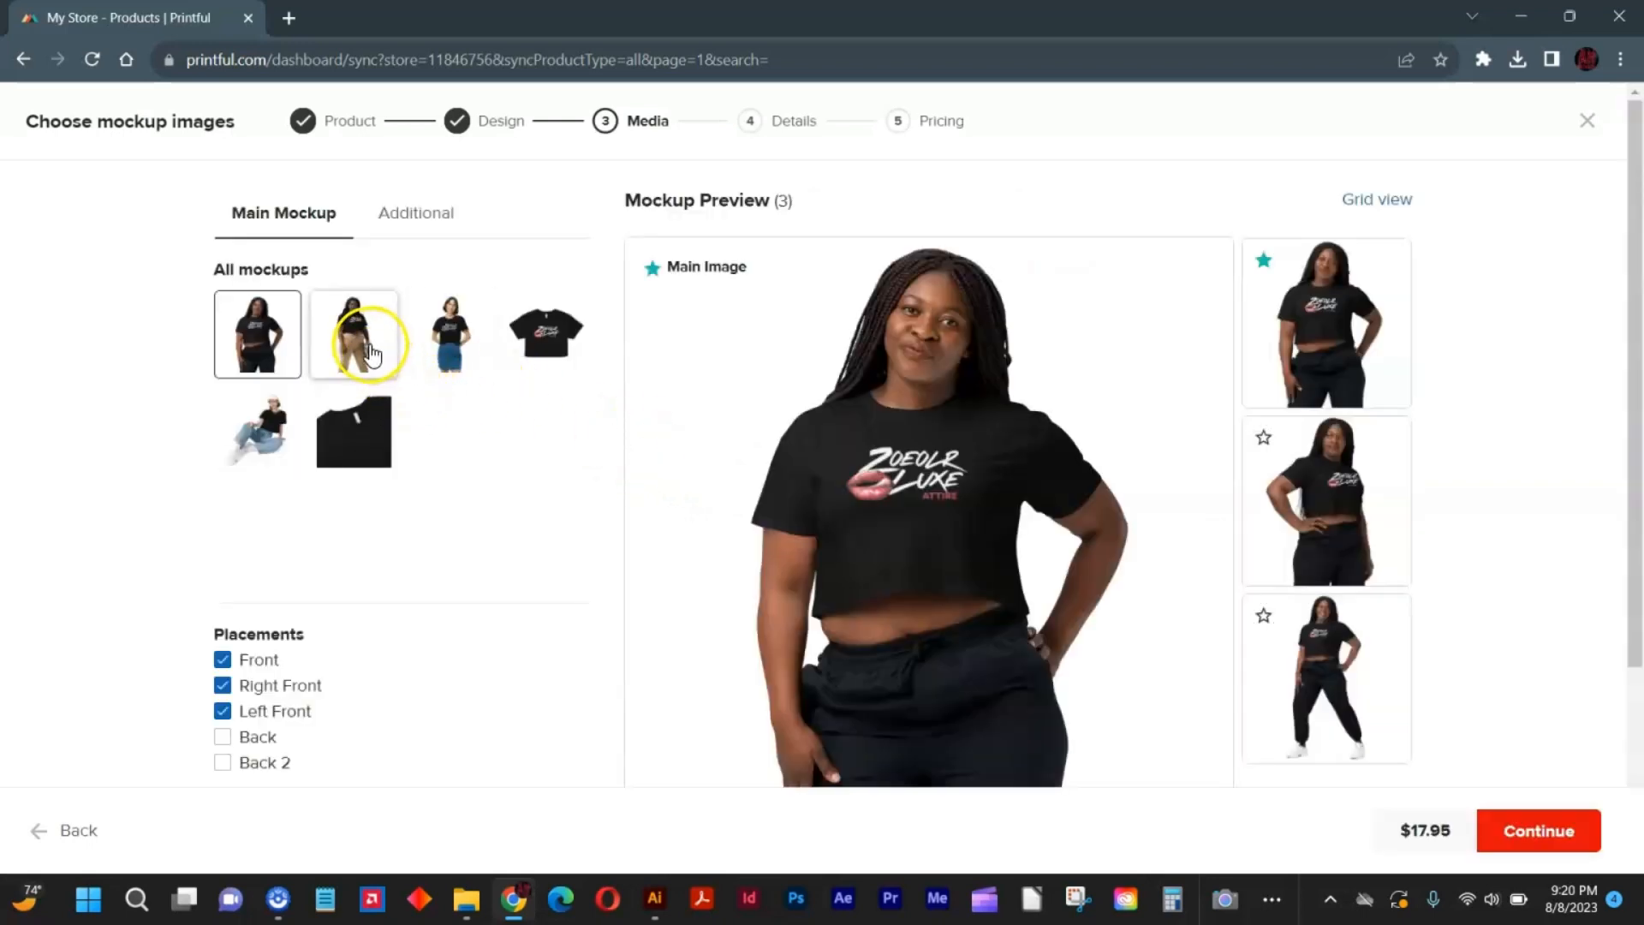
left_click(531, 346)
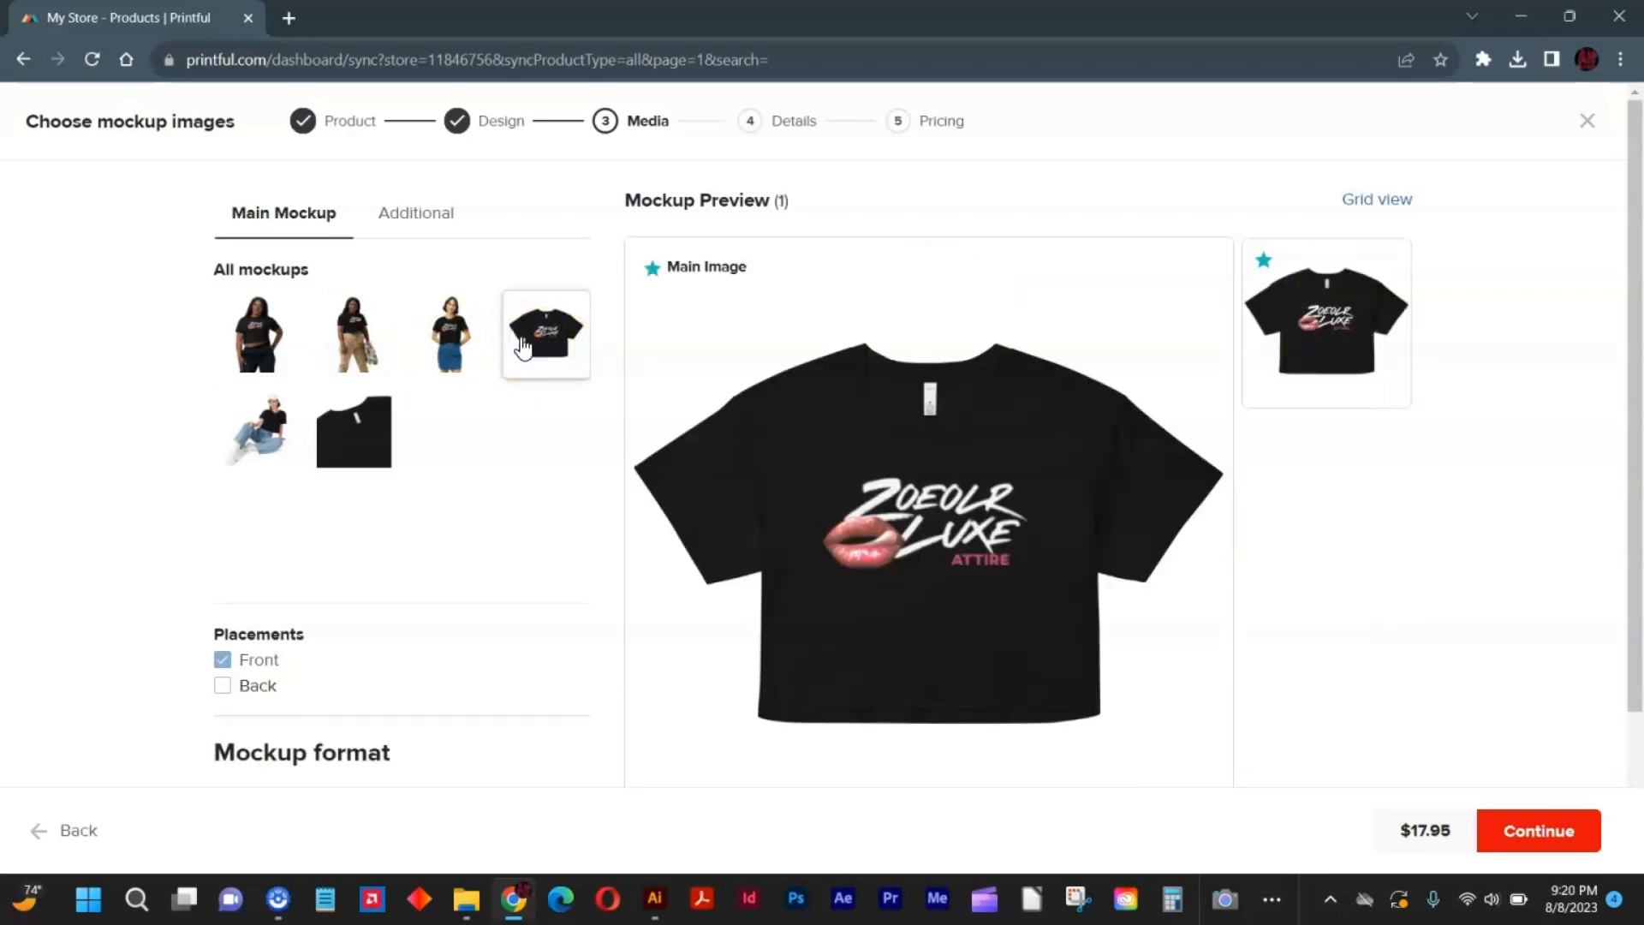
left_click(360, 335)
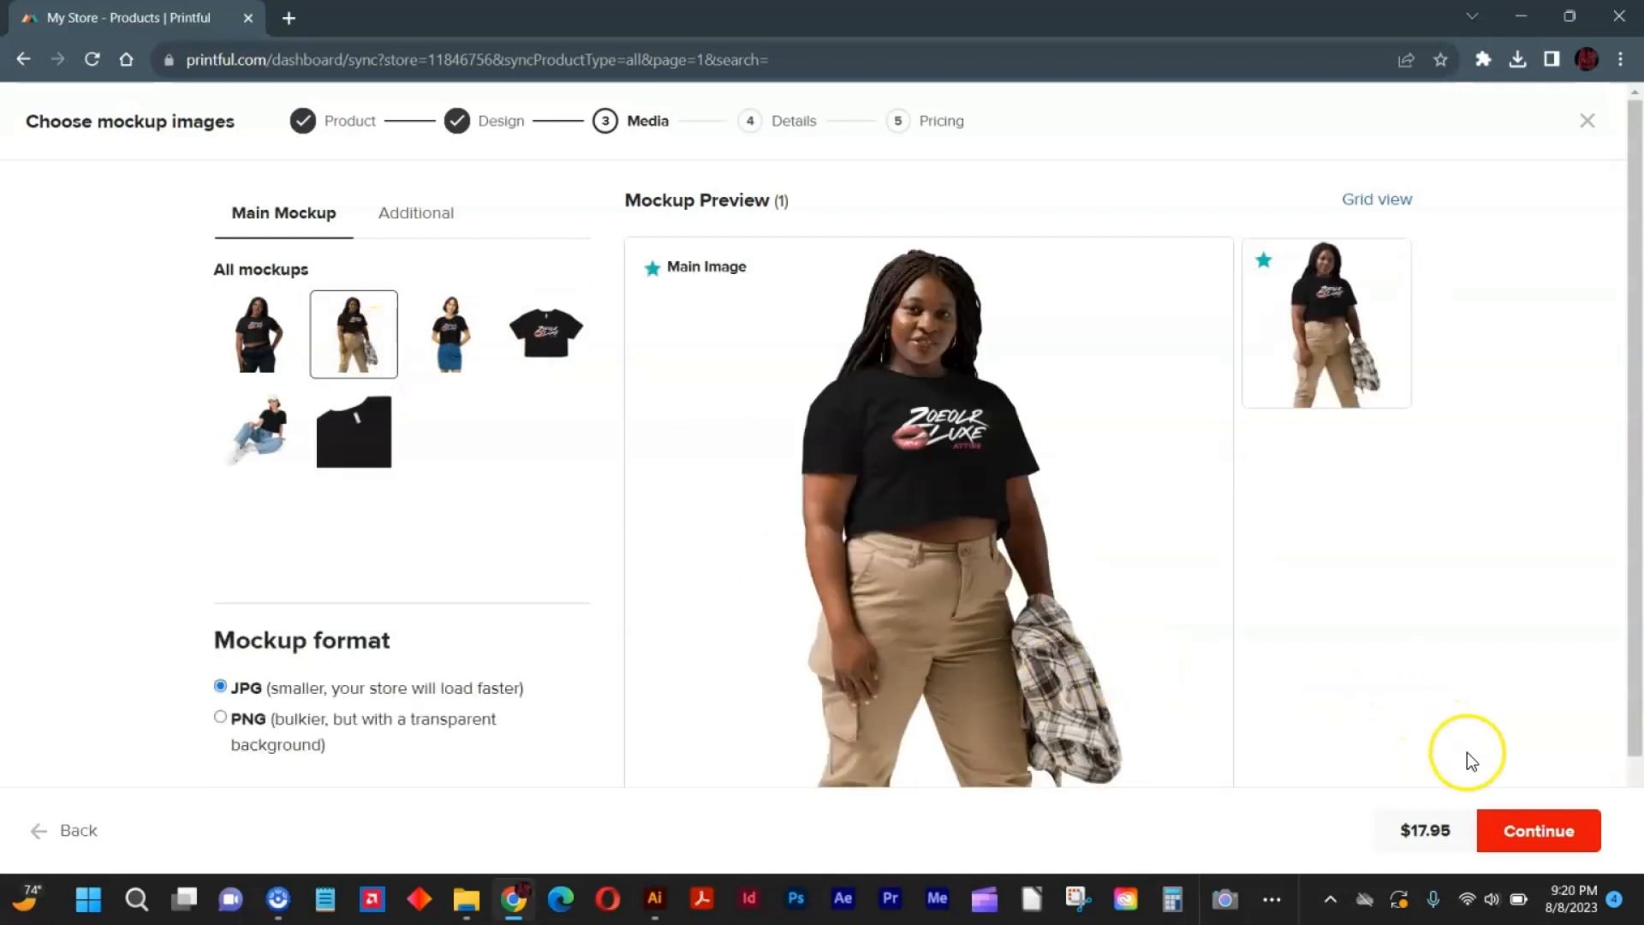
left_click(1524, 828)
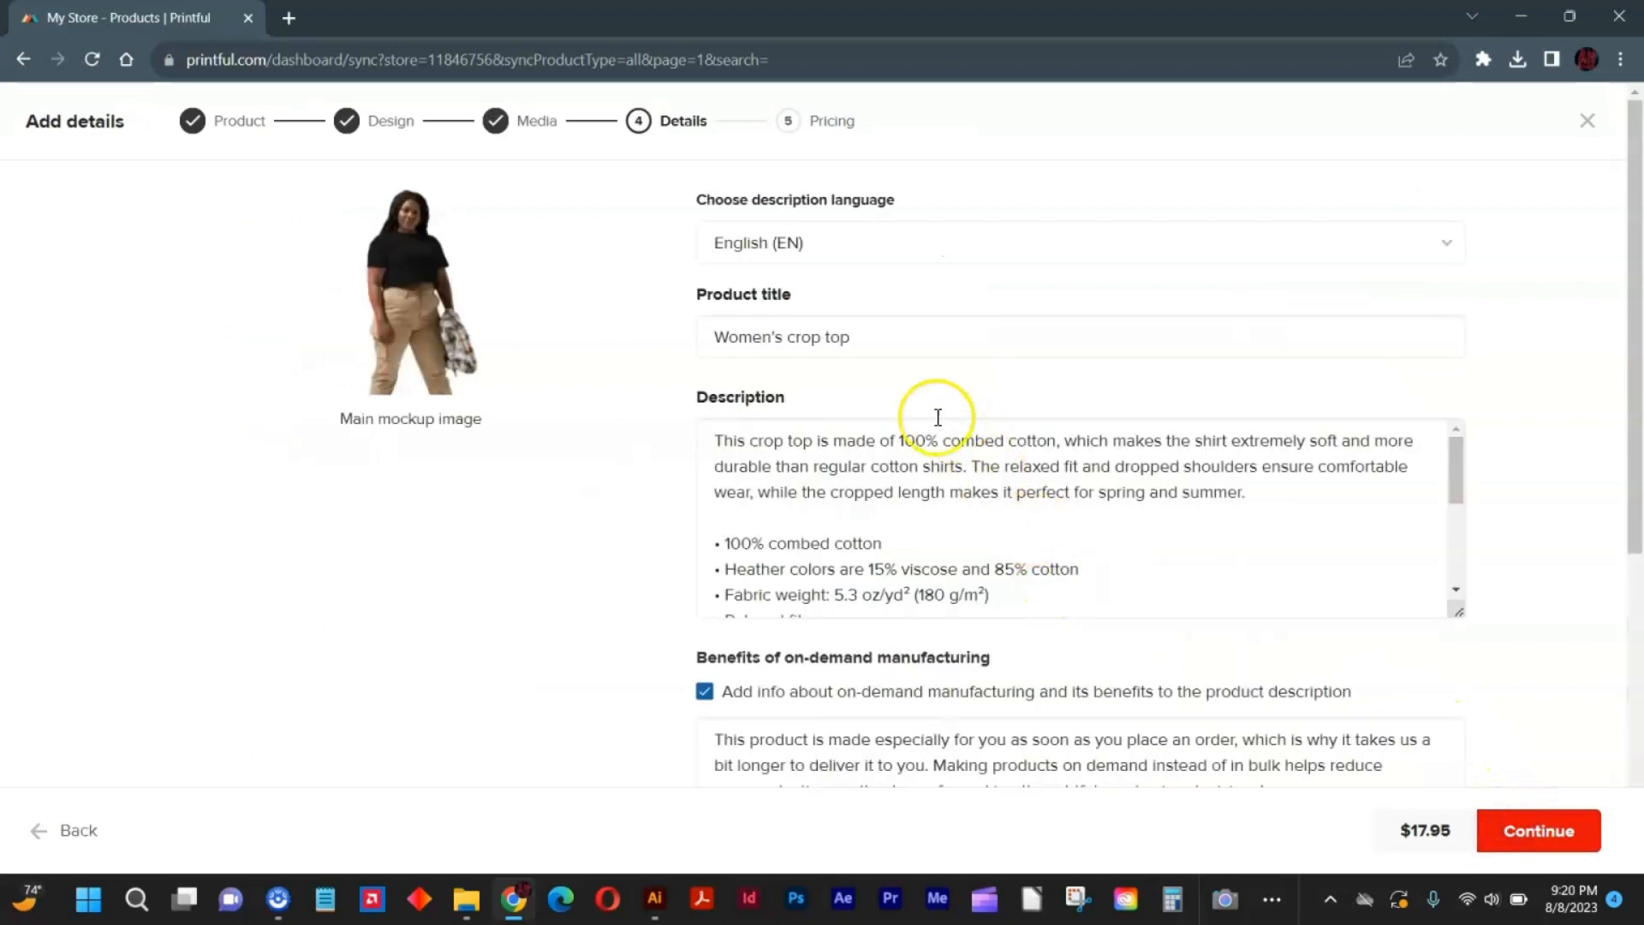
Add the crop top to the Home page collection and continue to pricing.
scroll(1437, 664, "down", 5)
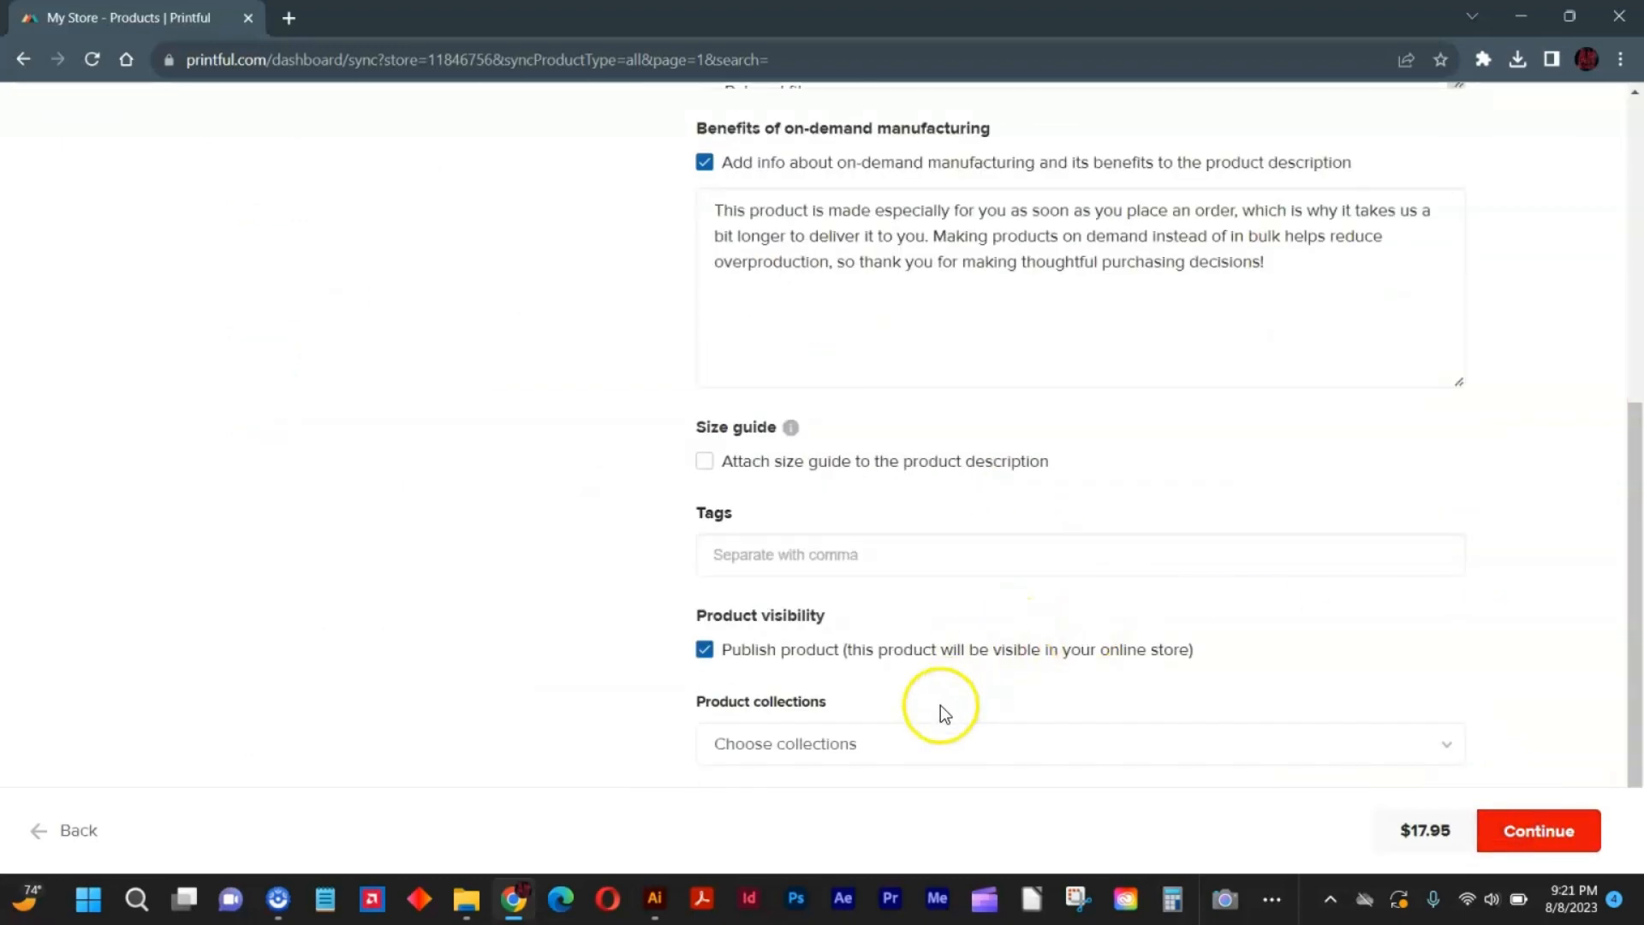
left_click(929, 736)
left_click(887, 797)
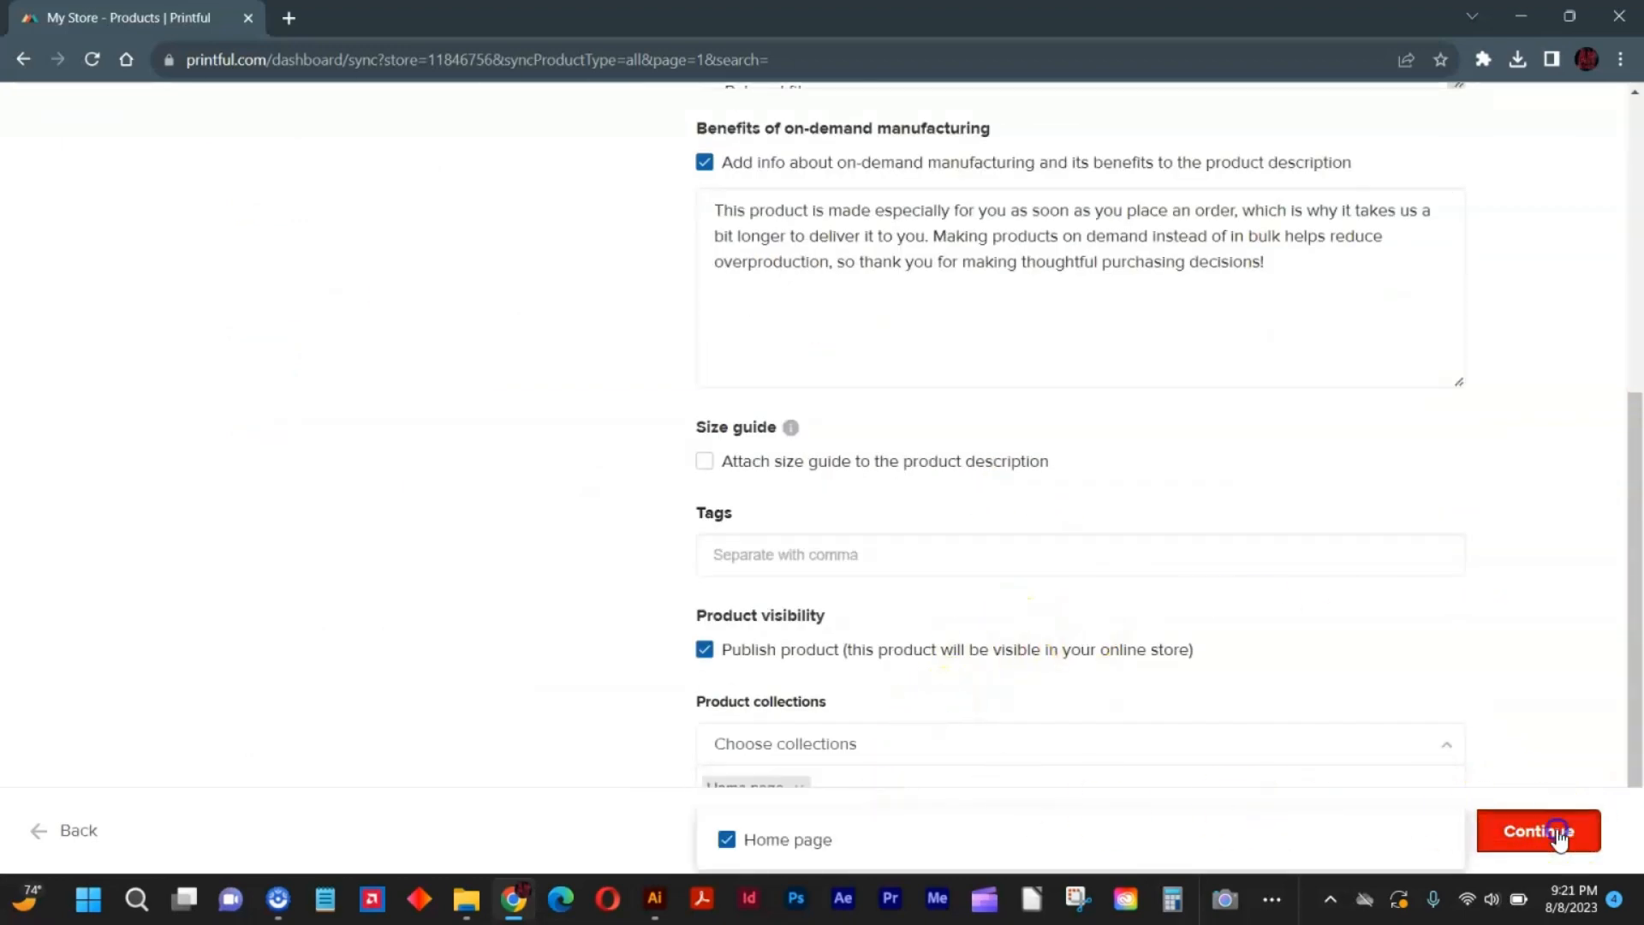
left_click(1552, 830)
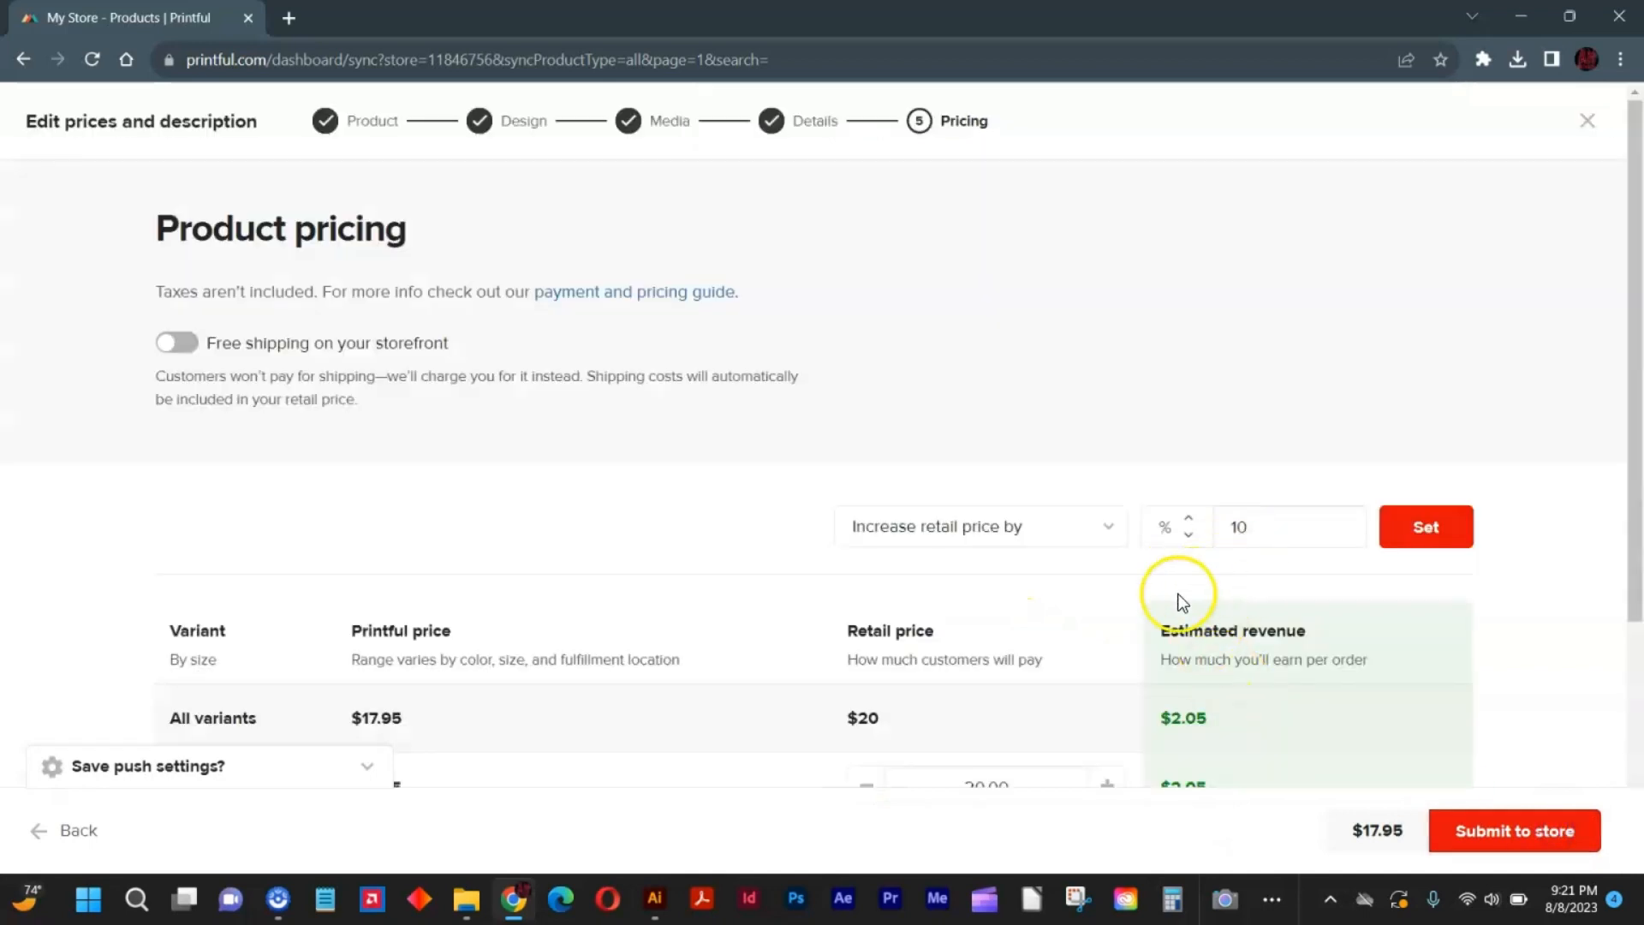
Set the retail price of all crop top variants to $35.
scroll(1174, 591, "down", 3)
left_click(1077, 327)
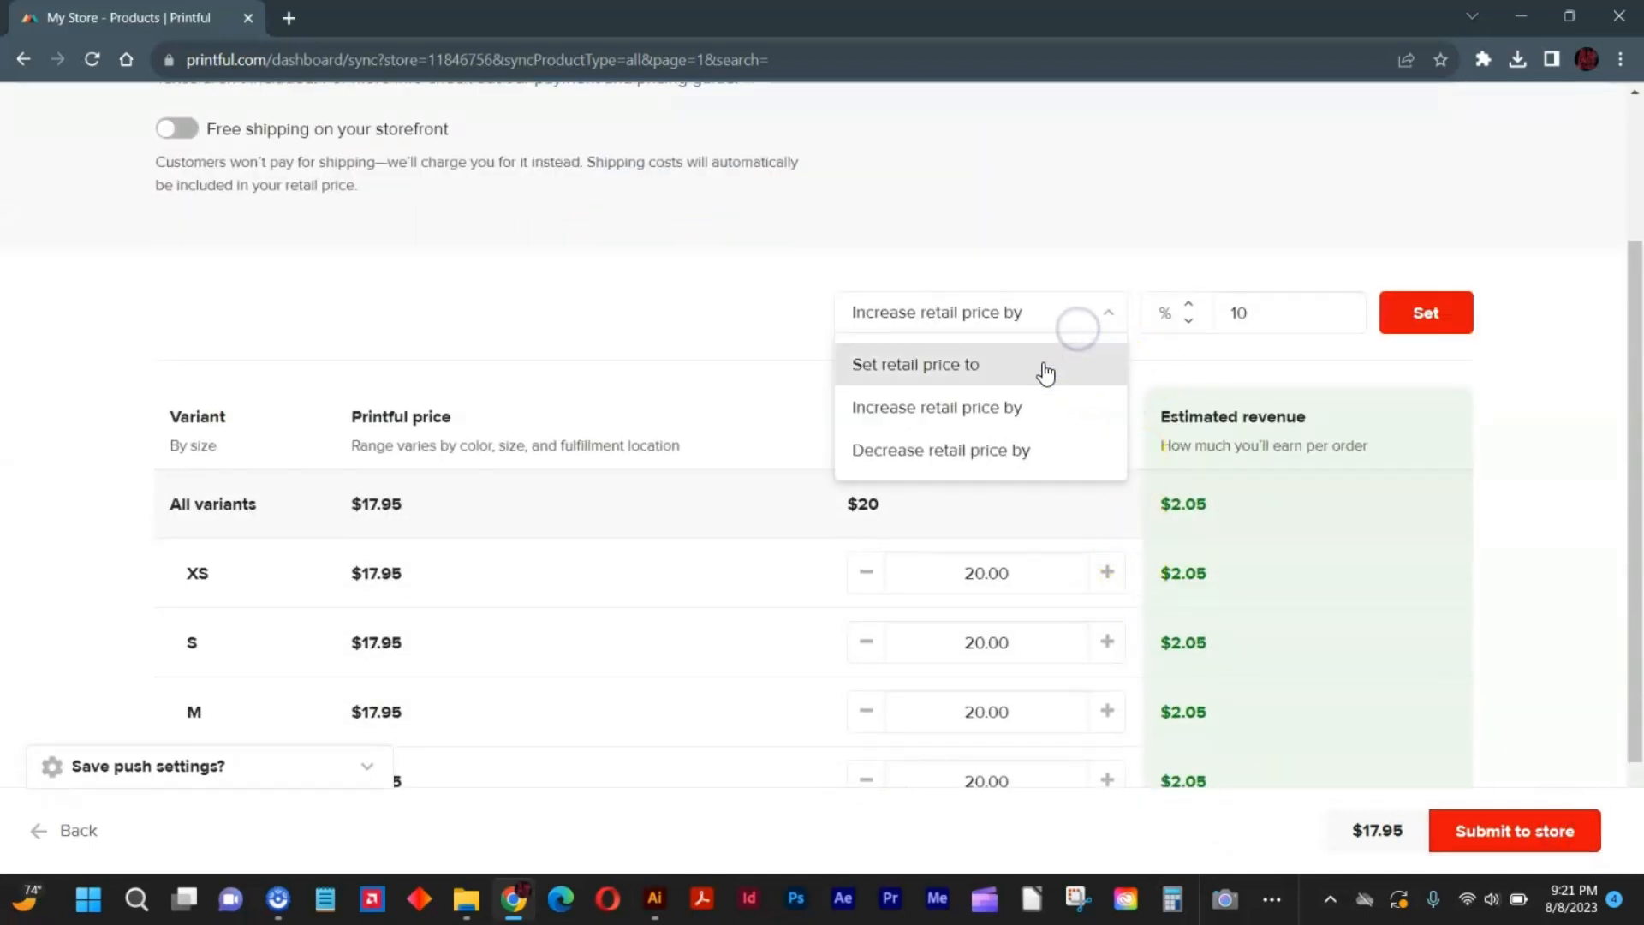
left_click(1020, 383)
left_click(1271, 311)
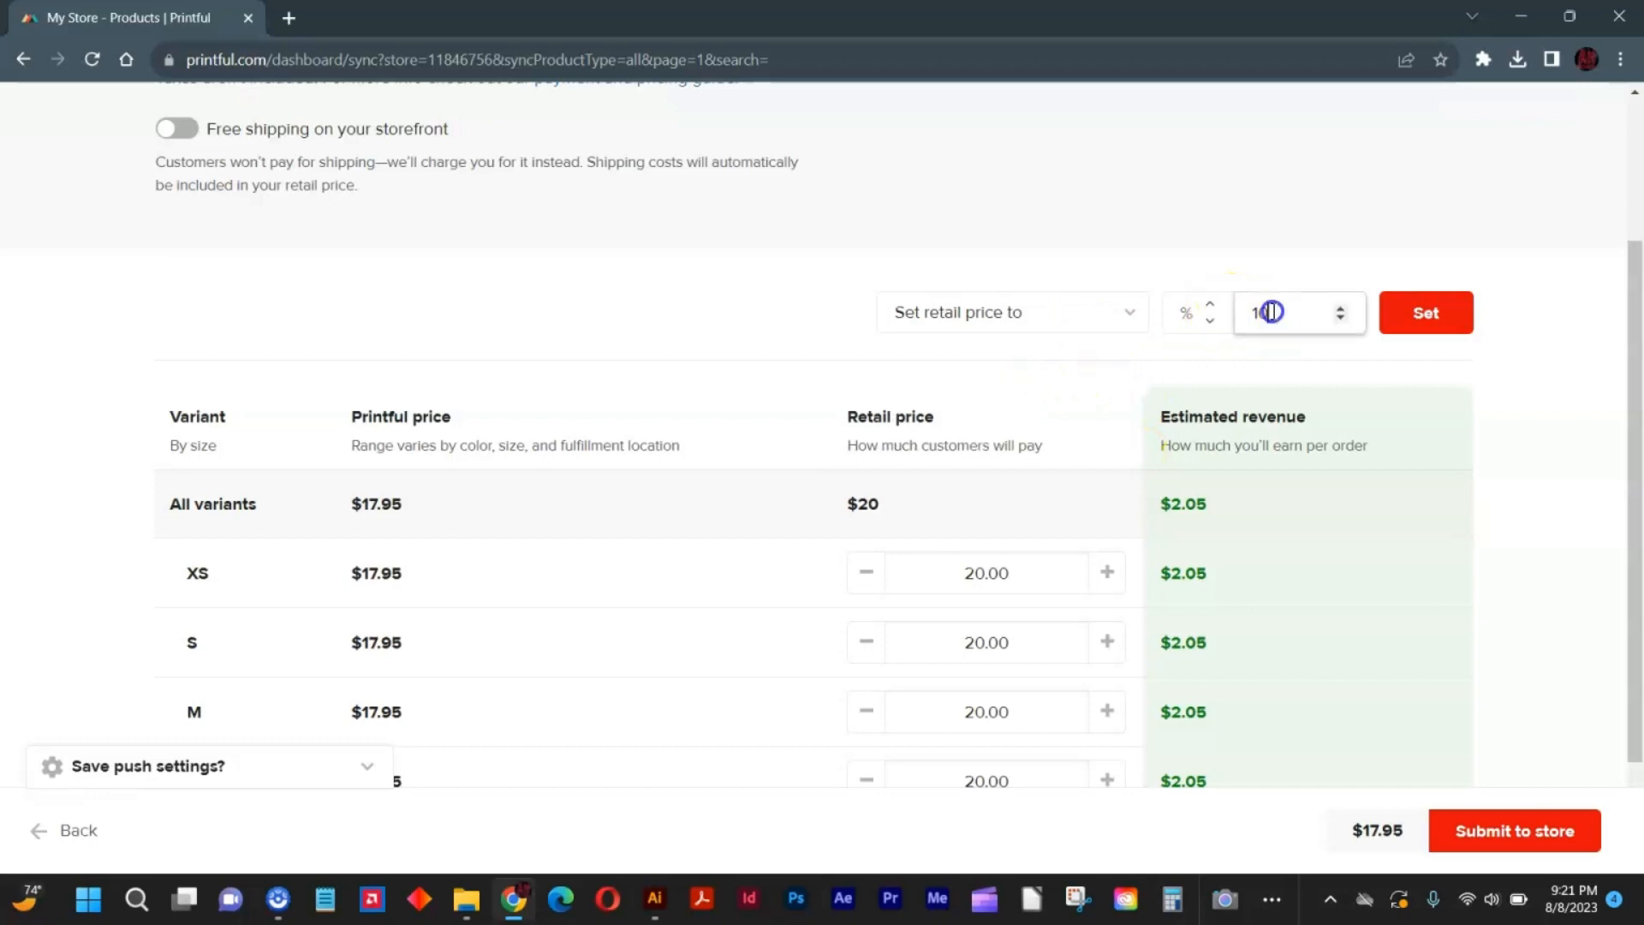
double_click(1266, 310)
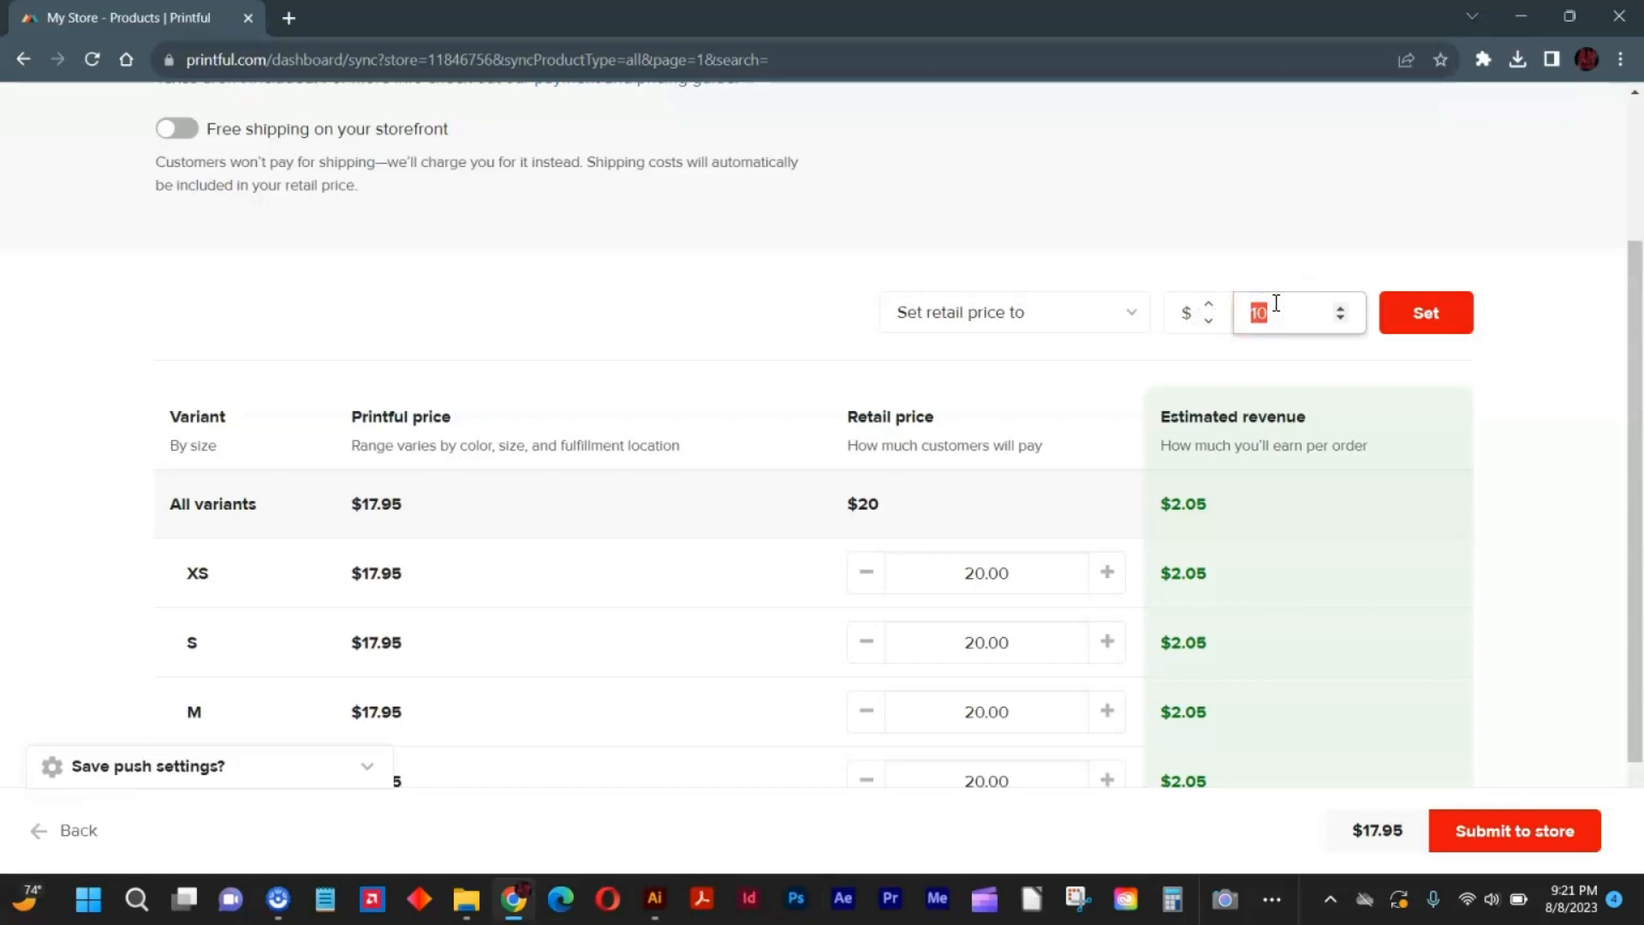
key("Return")
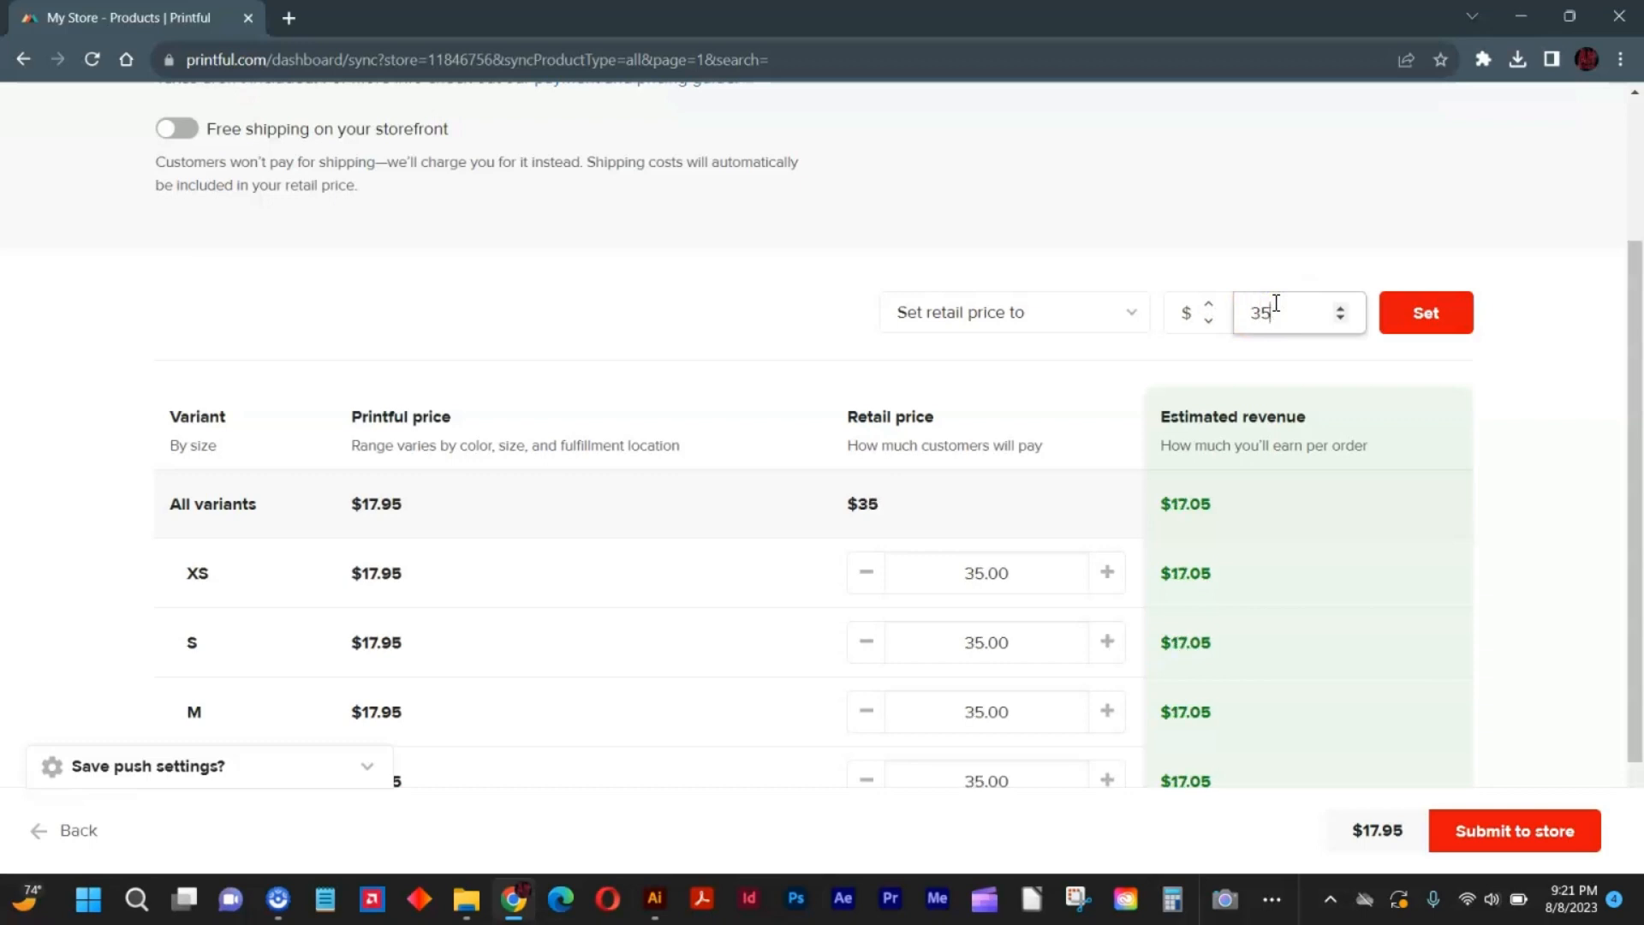
left_click(1426, 323)
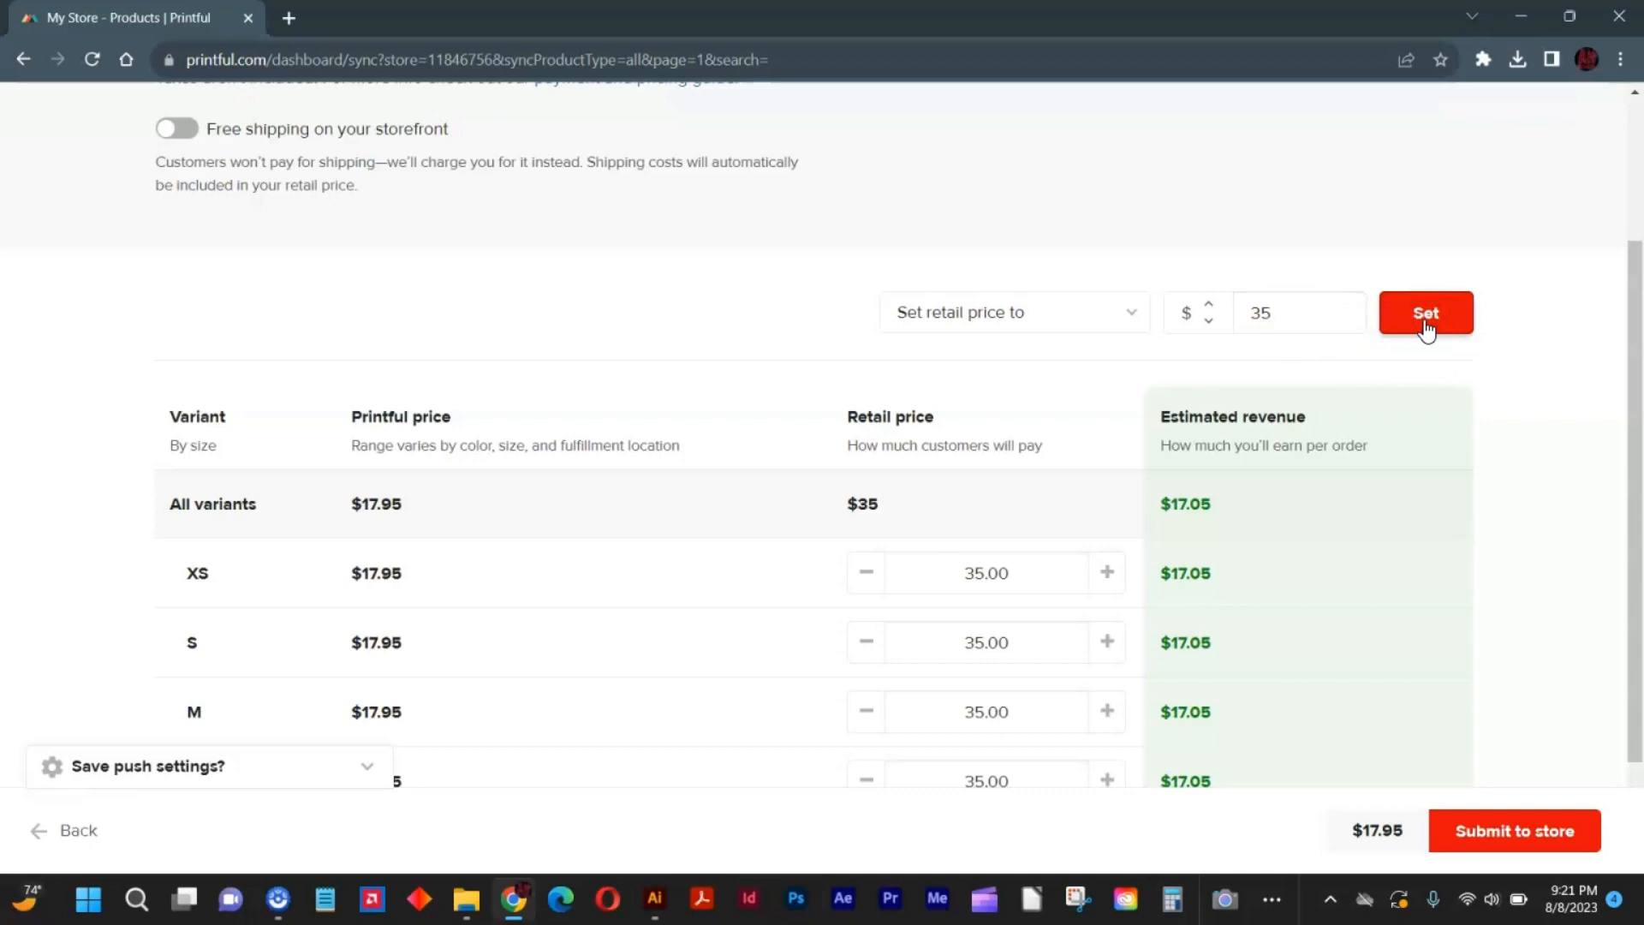
Try out the free shipping option for the storefront and submit the crop top to the store.
left_click(178, 128)
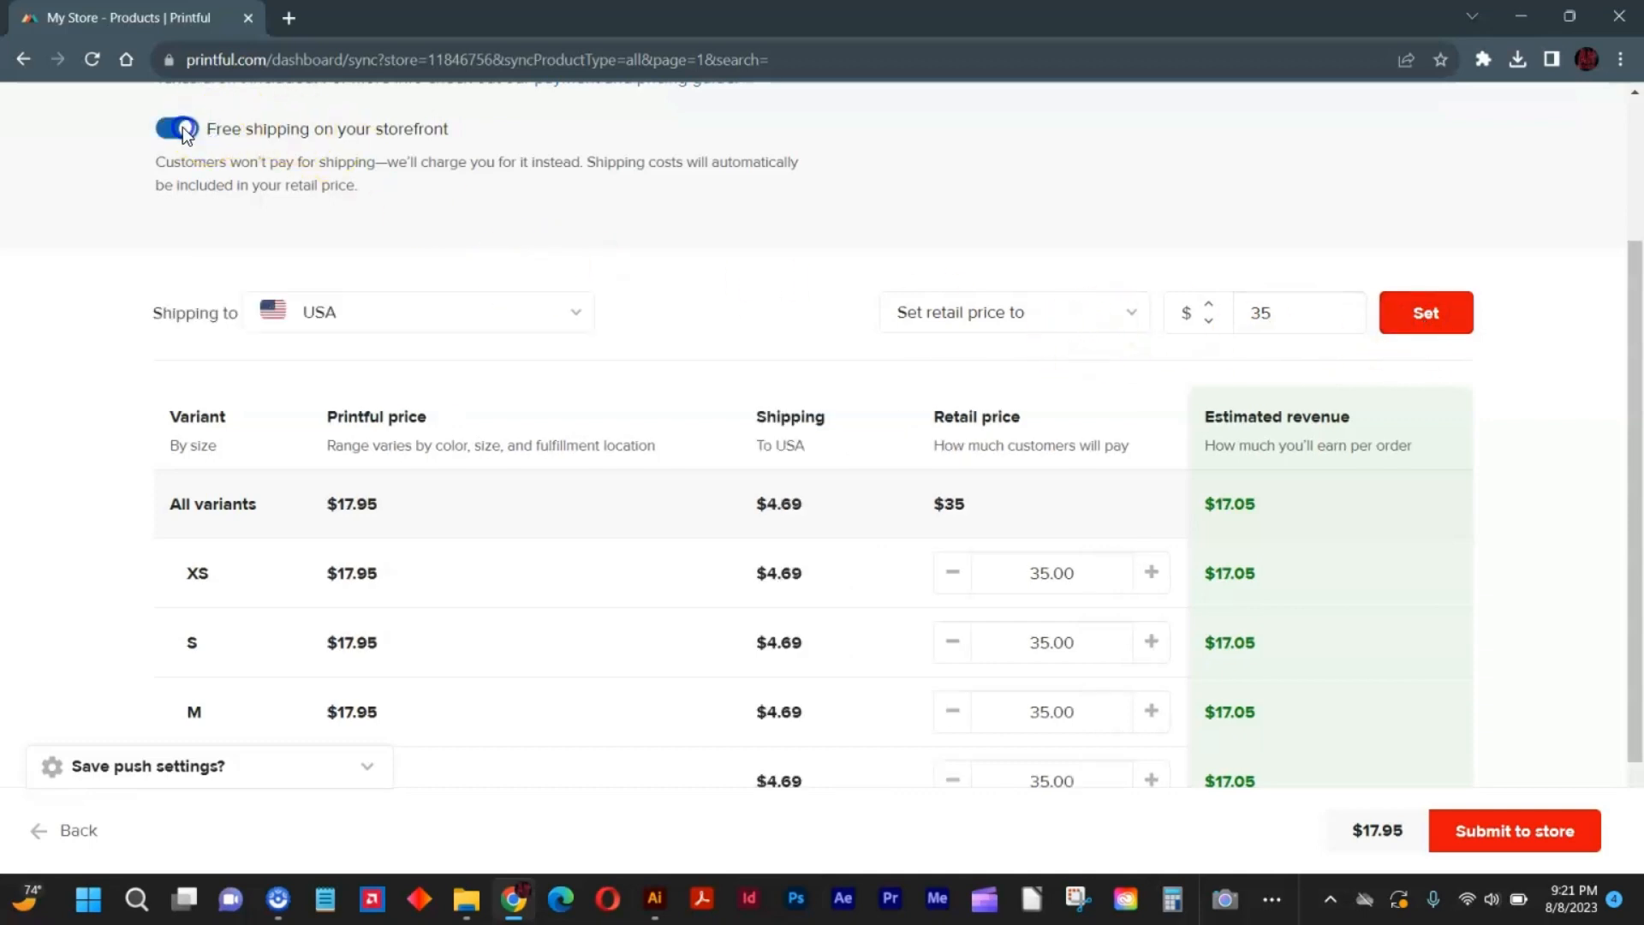
left_click(185, 131)
left_click(192, 133)
left_click(1136, 572)
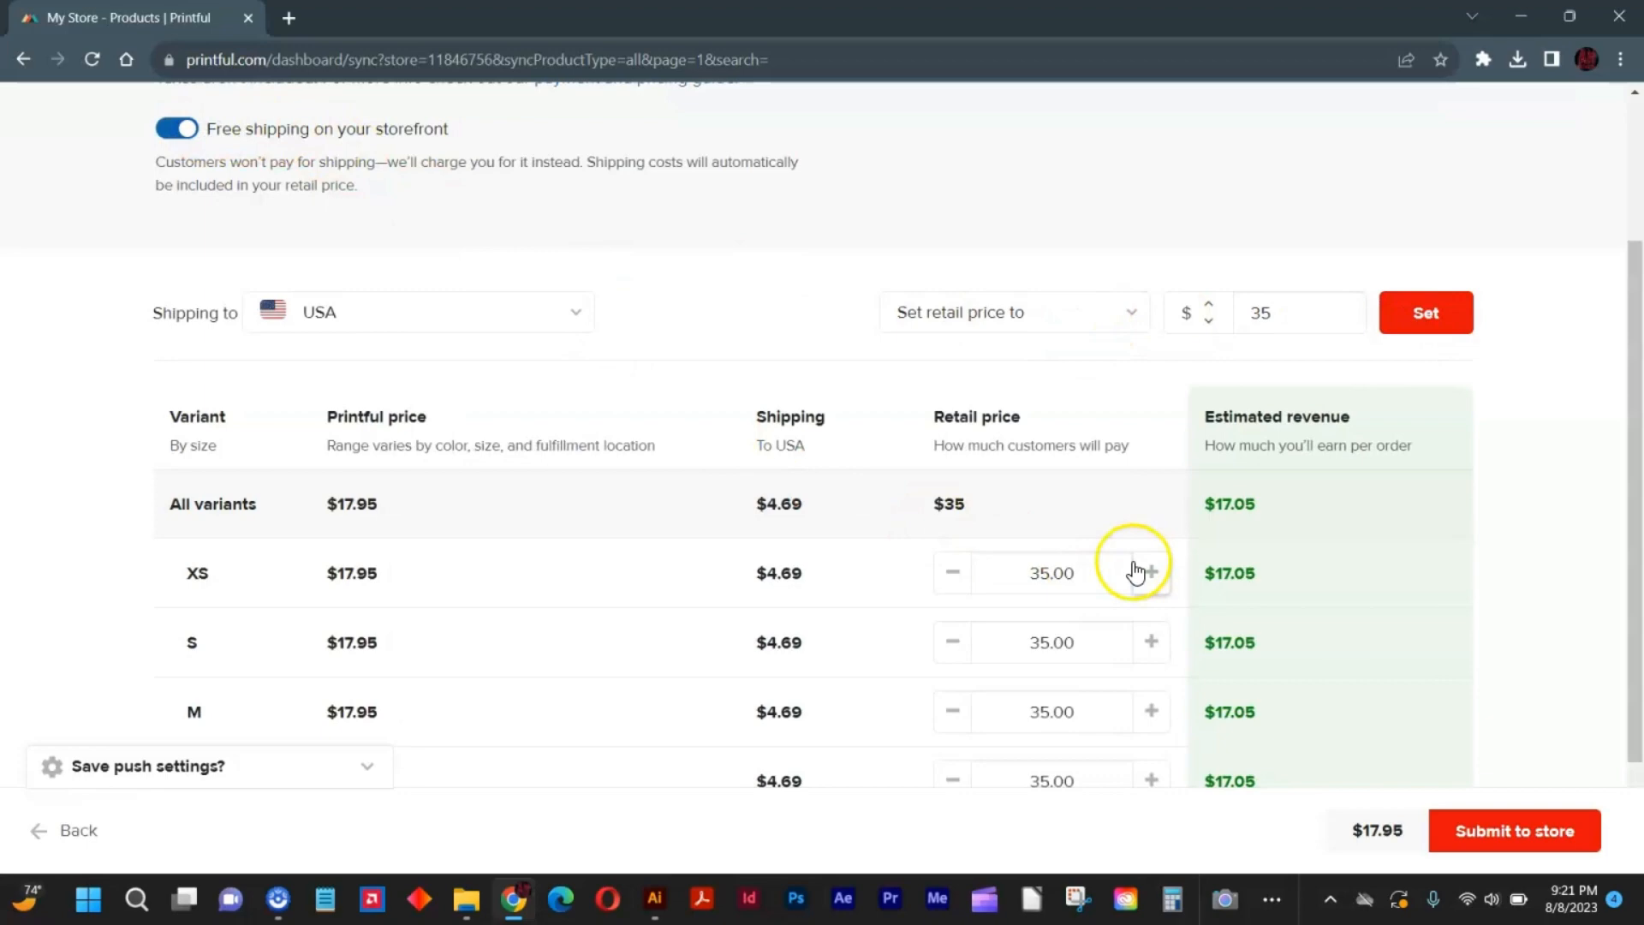
left_click(1581, 810)
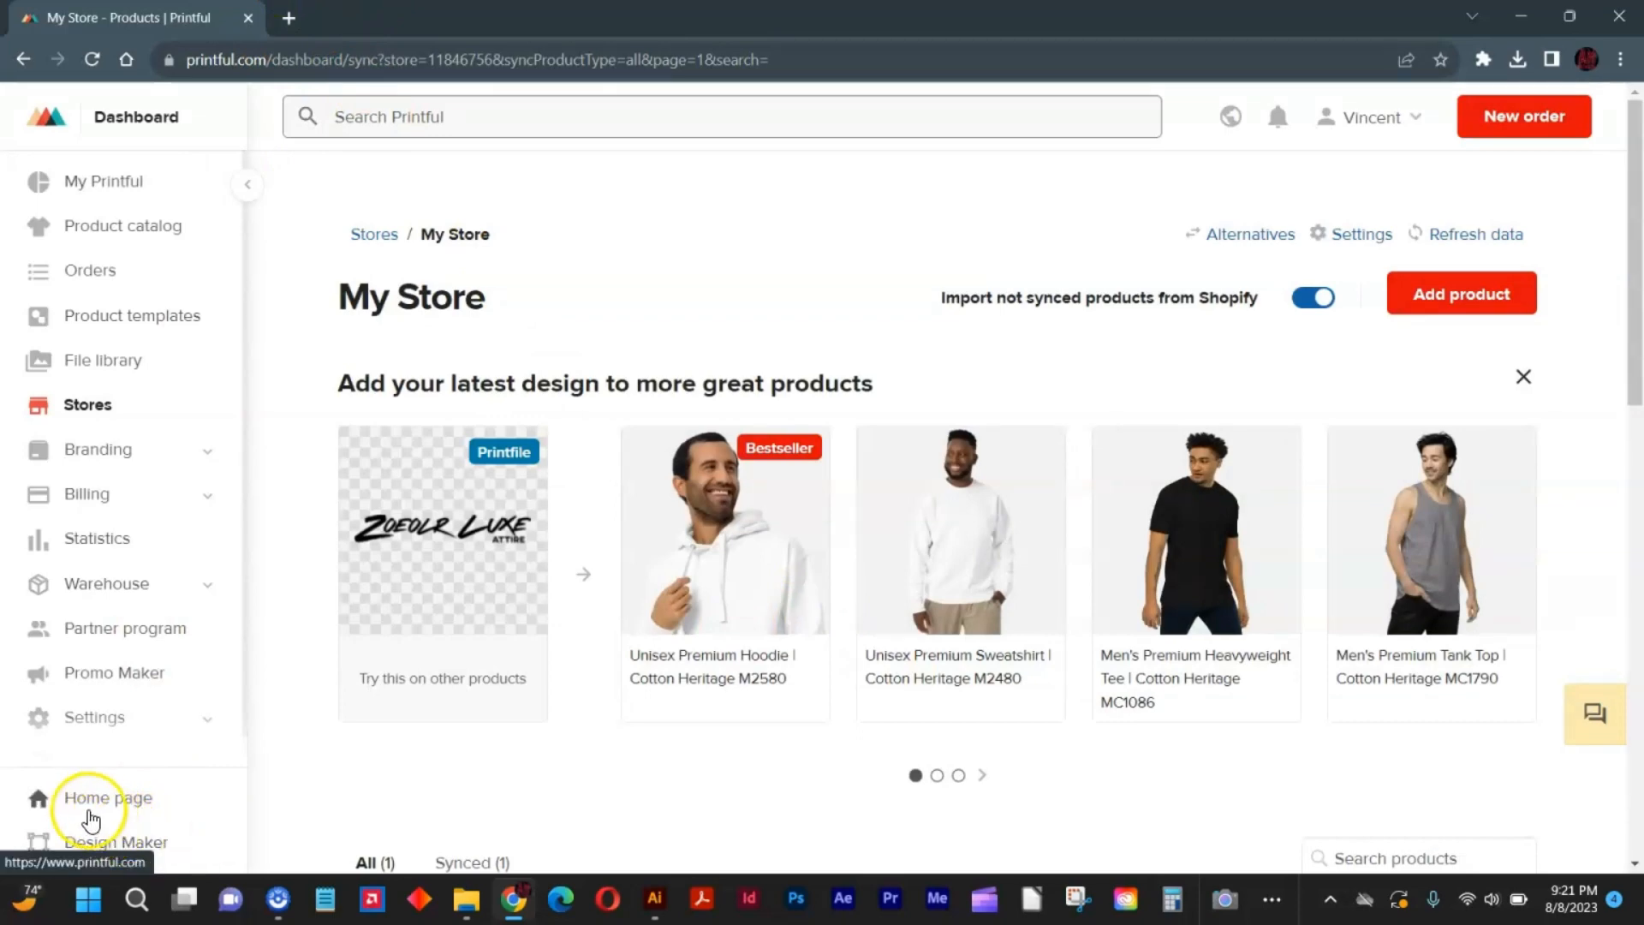
Go to the Shopify Themes page, view the live store and examine the Women's crop top product page.
left_click(86, 805)
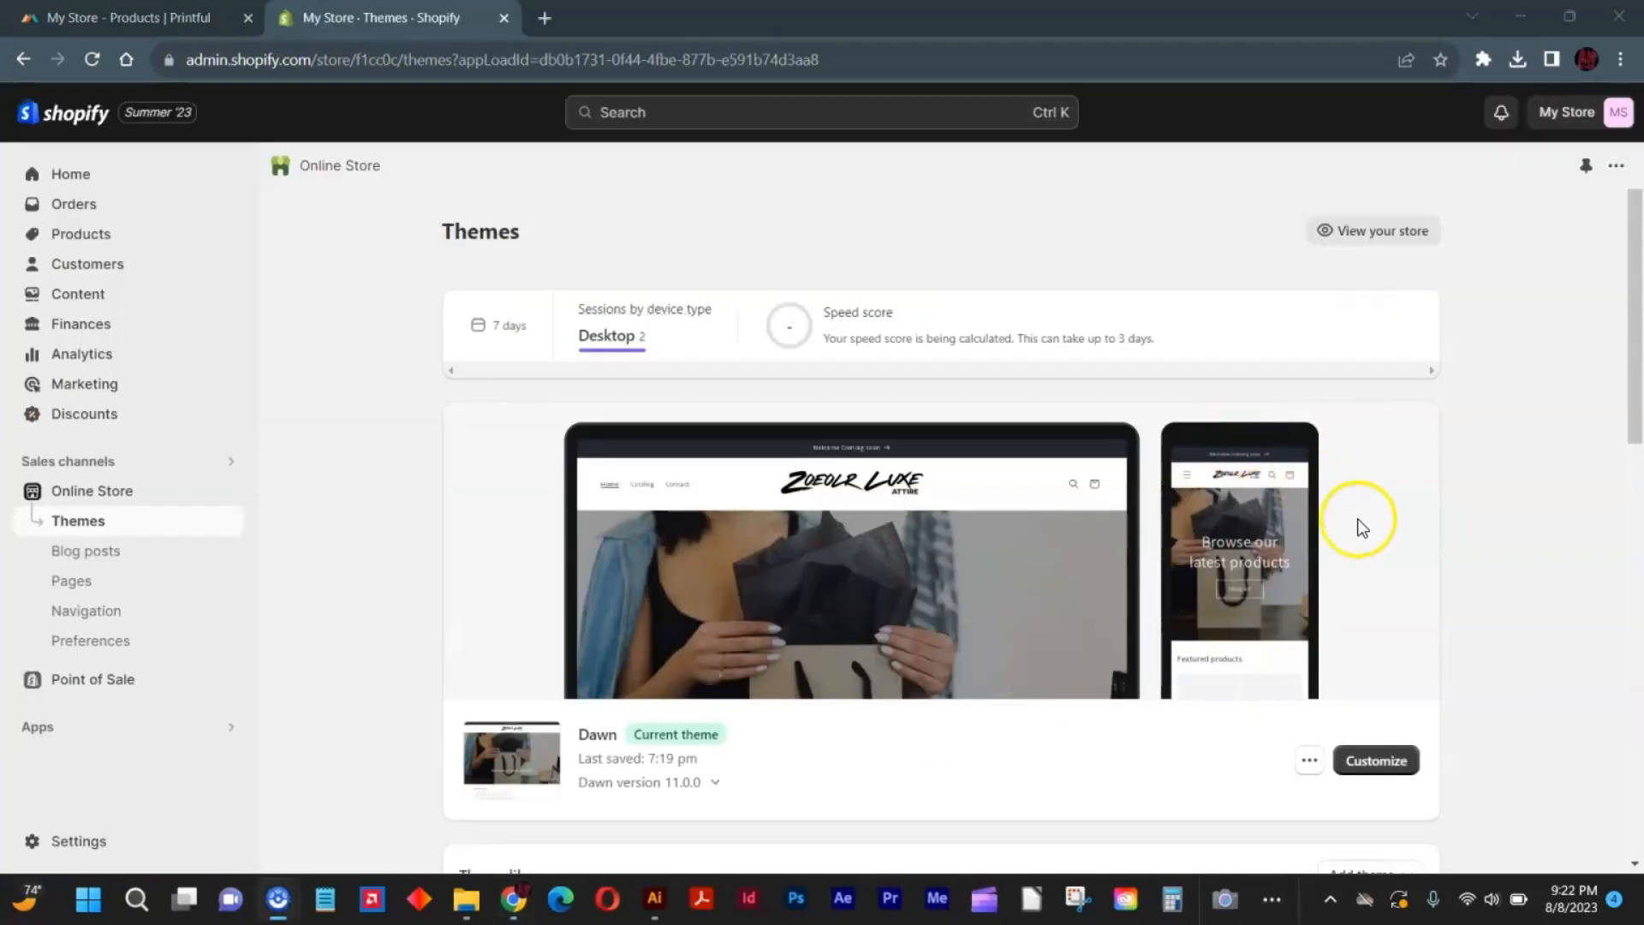
left_click(1381, 231)
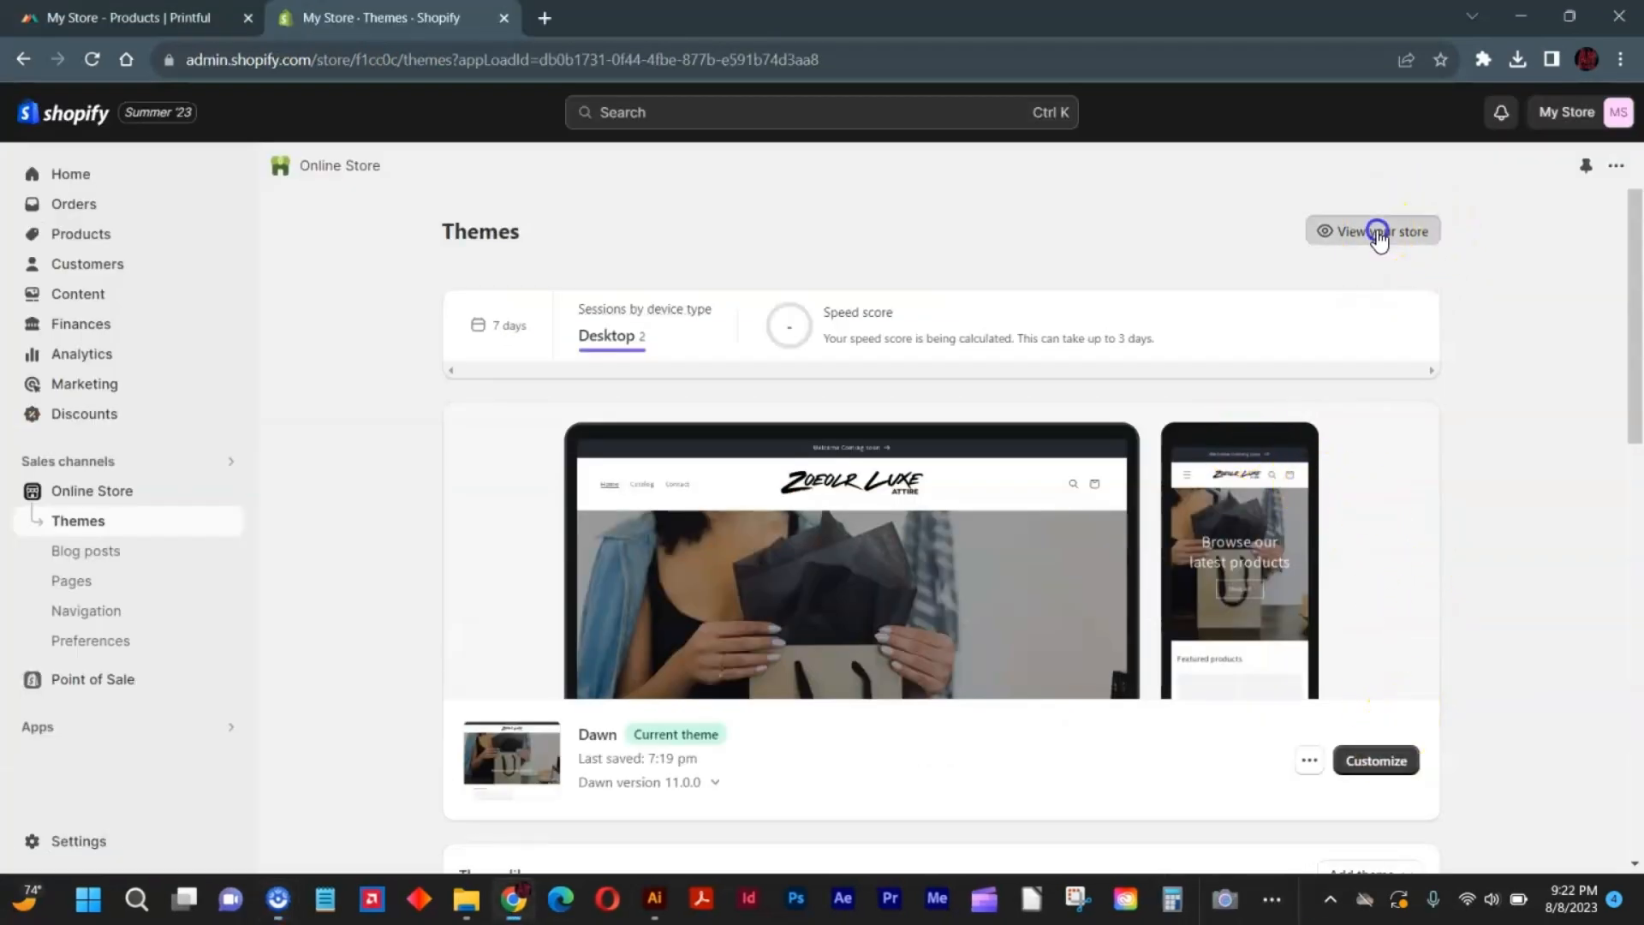
scroll(719, 291, "down", 7)
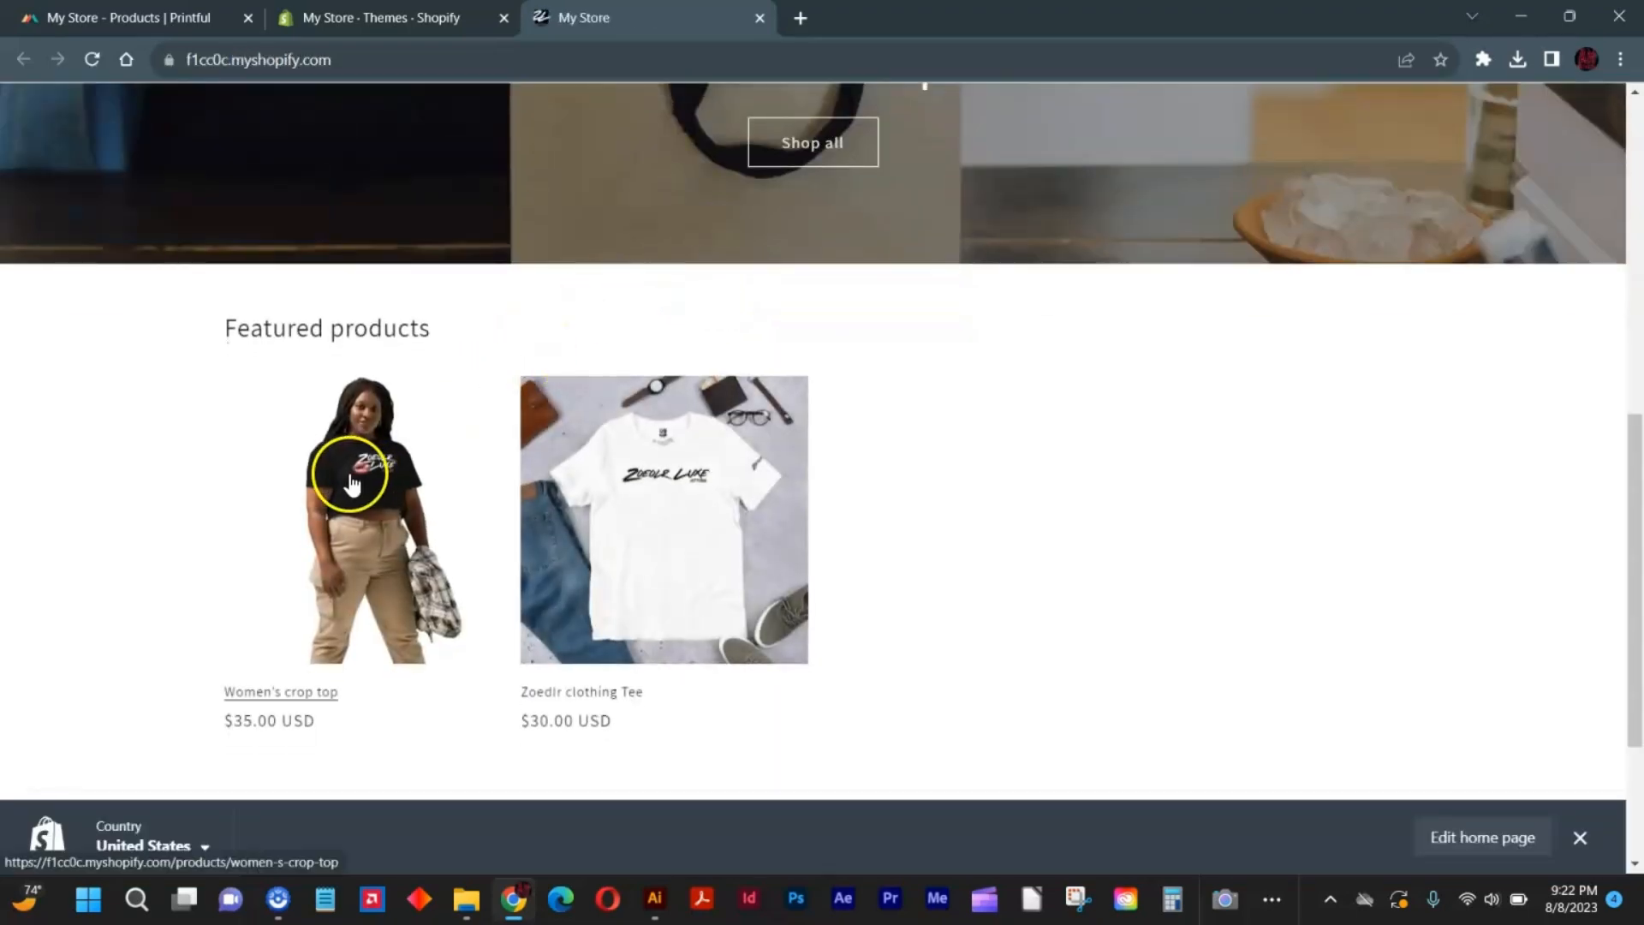
scroll(360, 466, "up", 5)
scroll(397, 429, "down", 8)
left_click(351, 307)
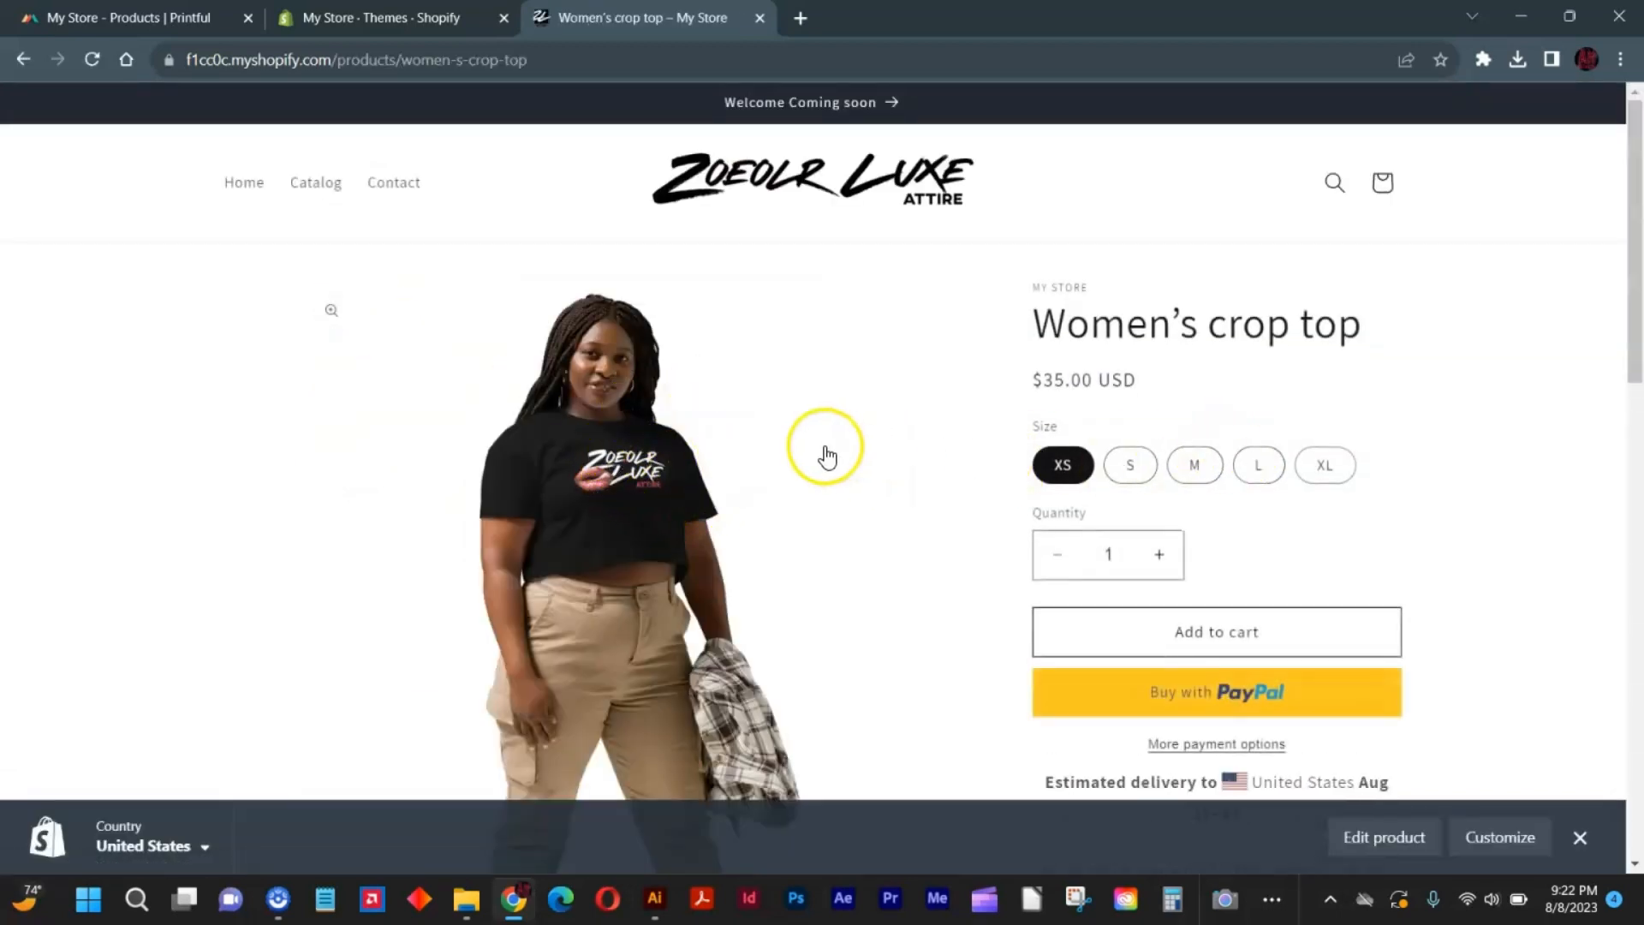
scroll(826, 452, "down", 5)
scroll(827, 452, "up", 5)
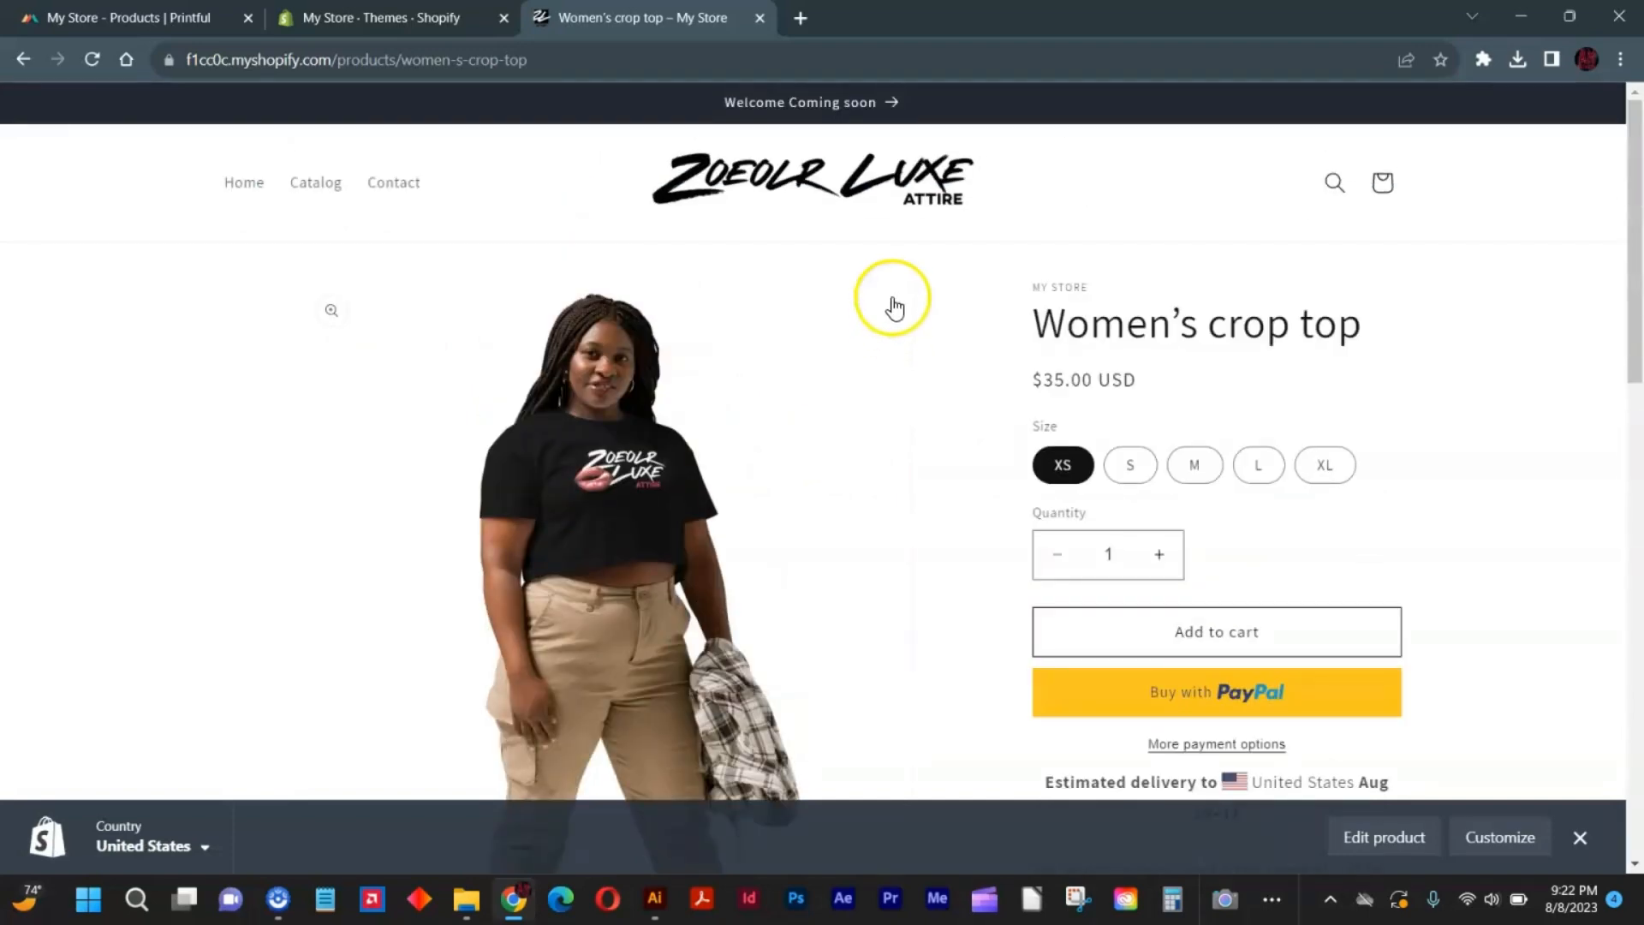
Return to the storefront's home page and look over the featured products.
left_click(797, 200)
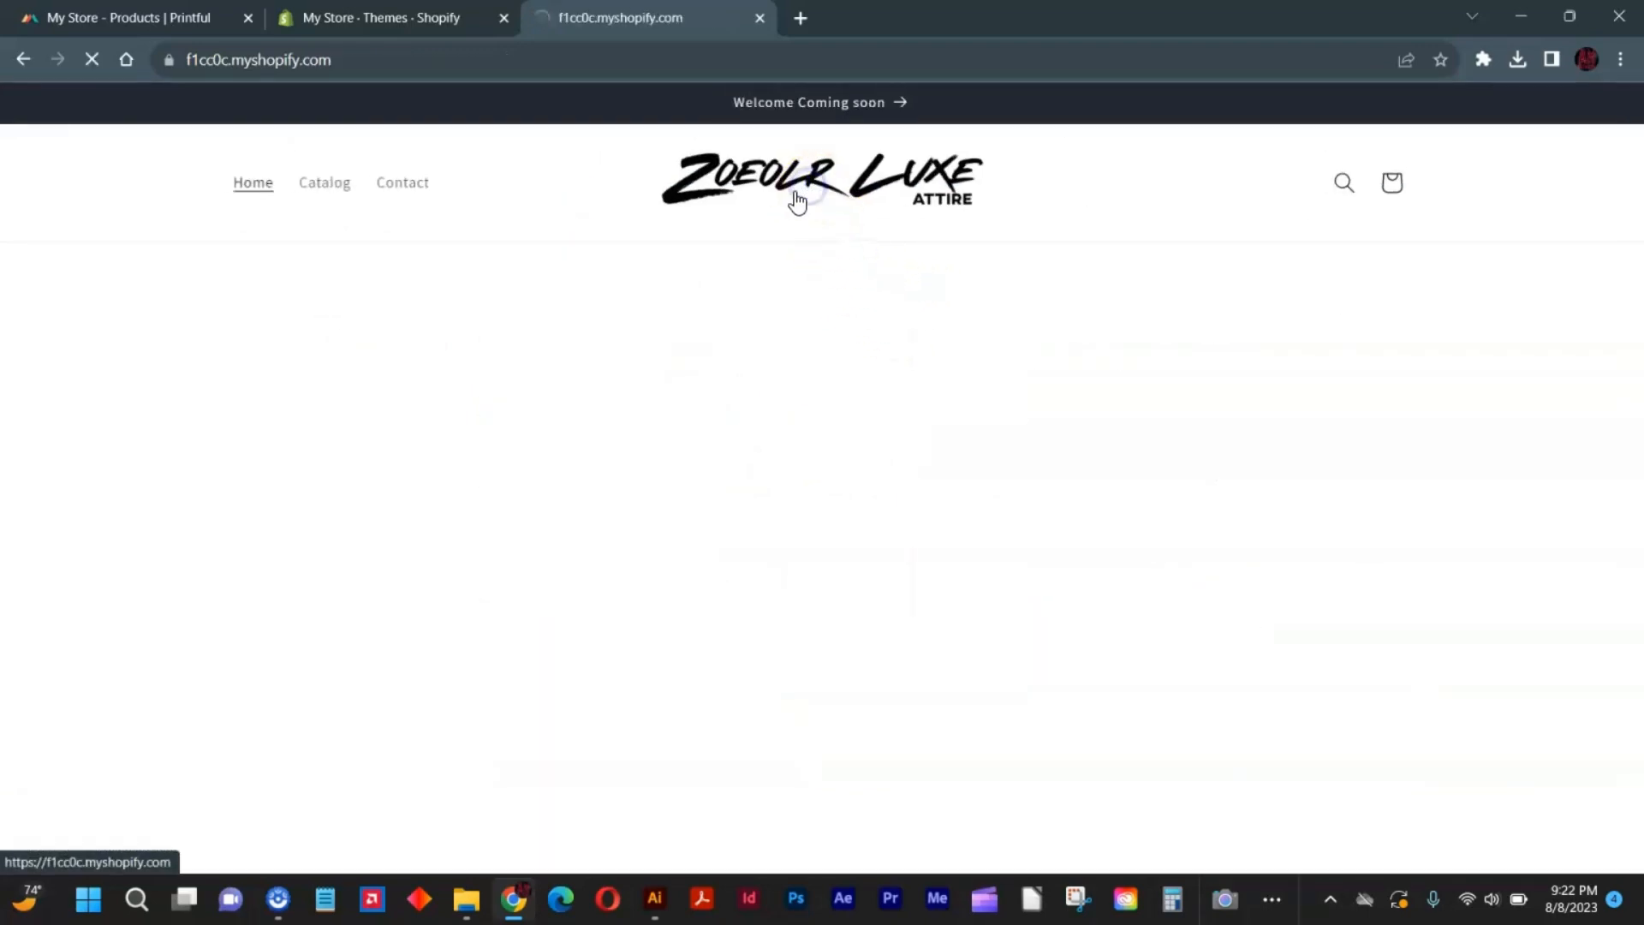
scroll(642, 446, "down", 10)
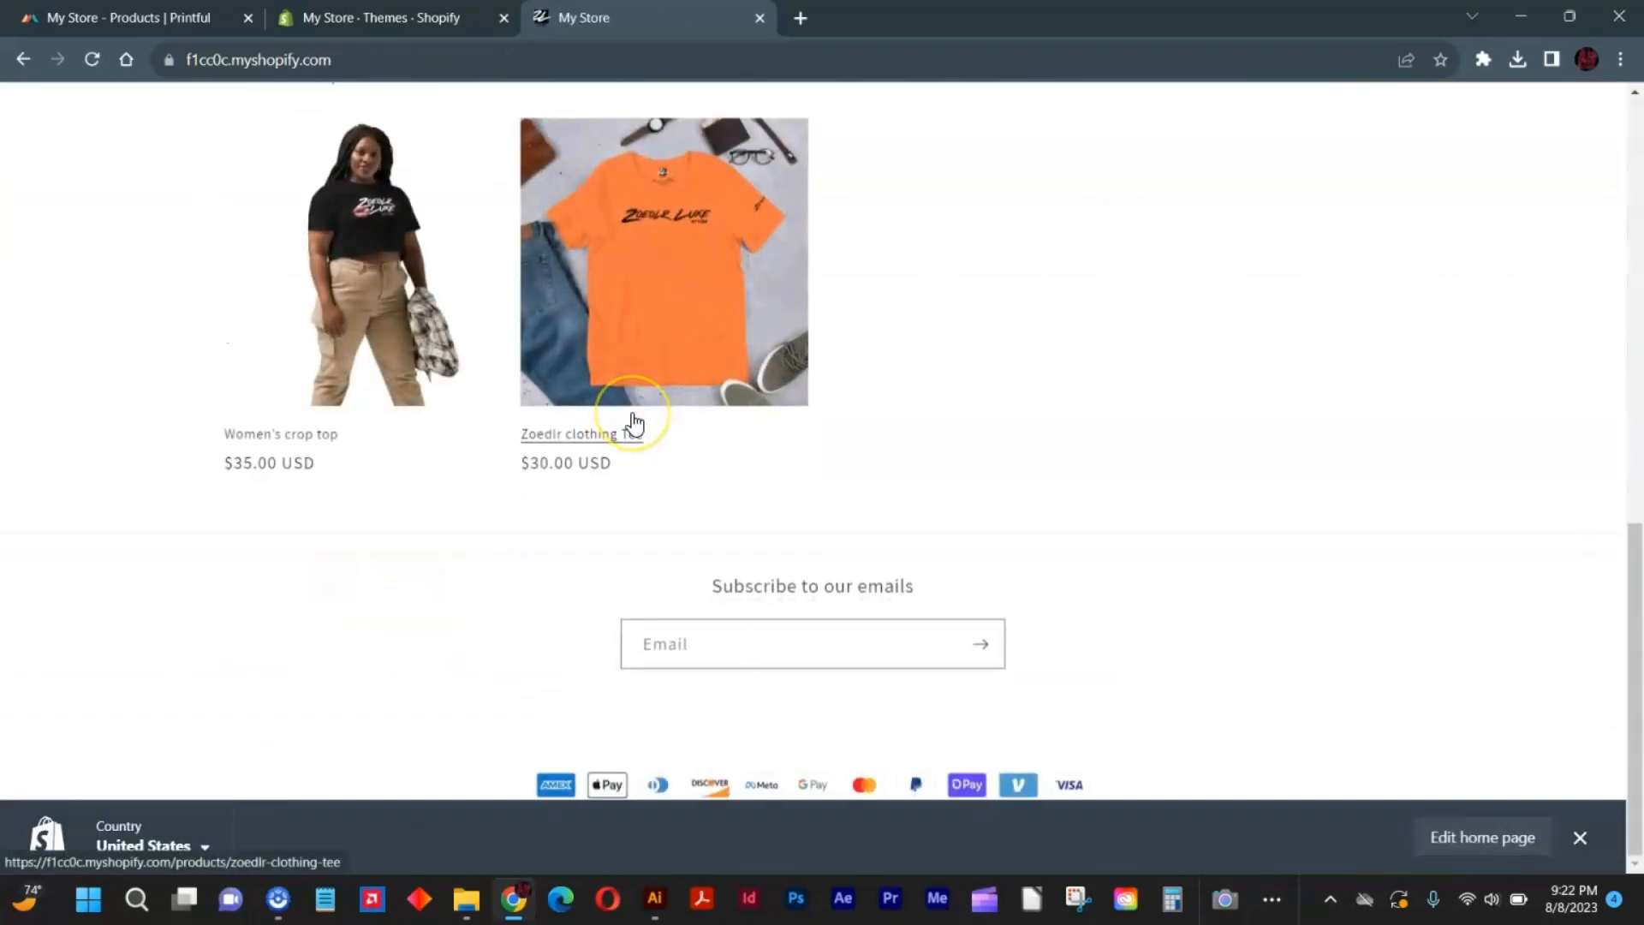
scroll(636, 435, "up", 5)
scroll(728, 424, "down", 3)
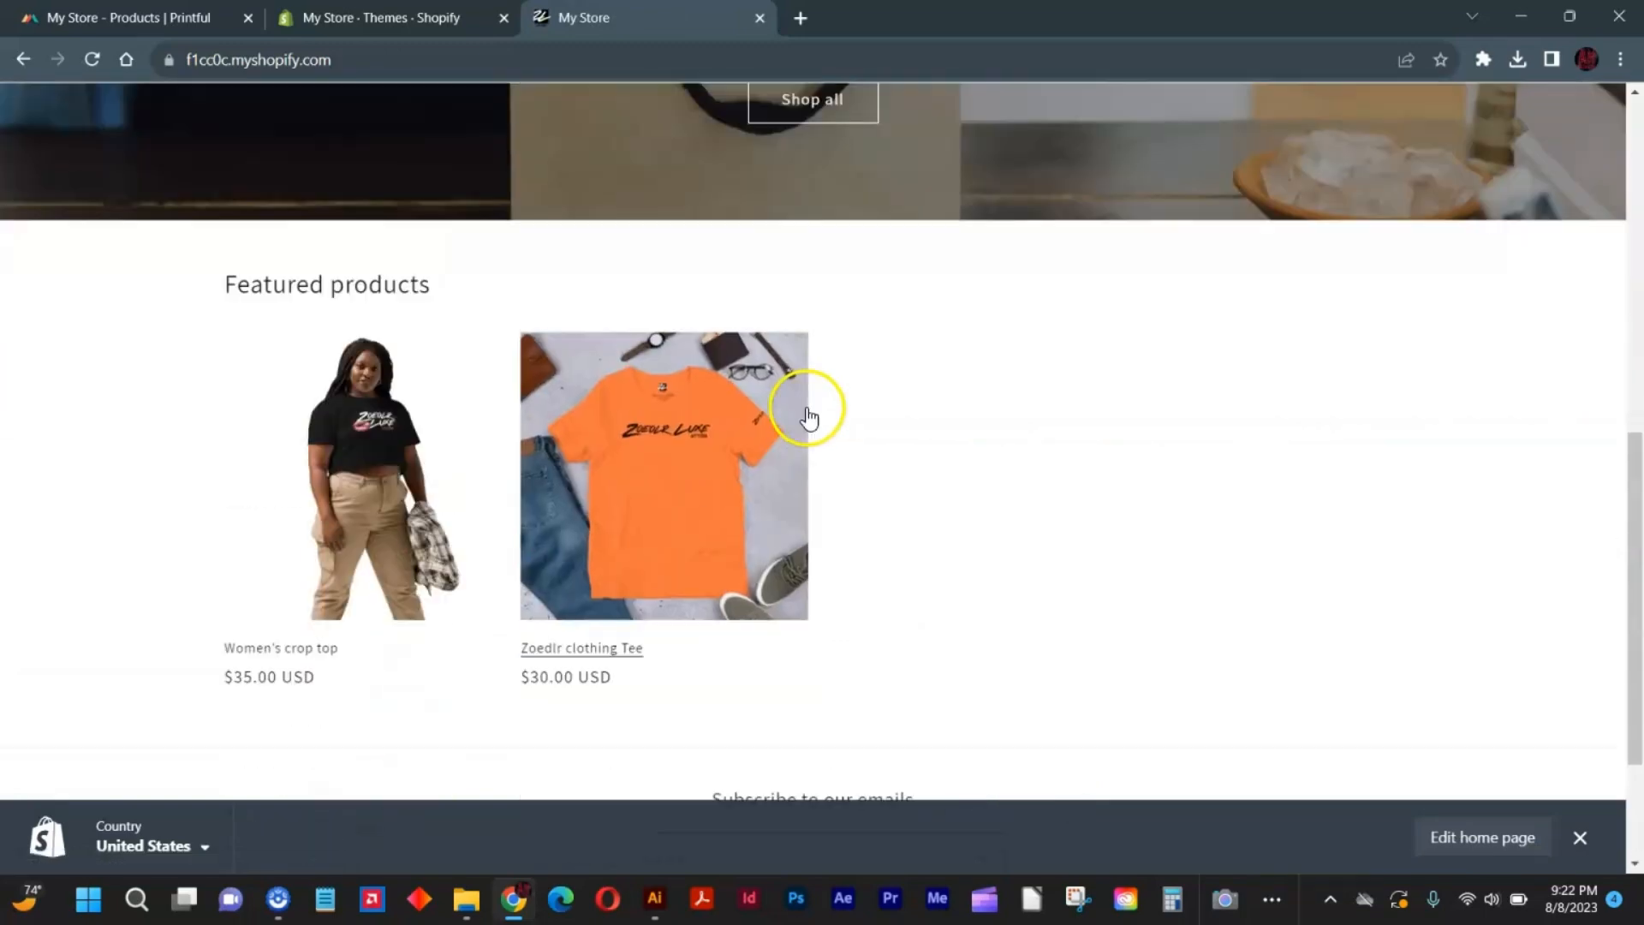
Switch to Printful, preview the lips design on the Unisex Premium Hoodie | Cotton Heritage M2580 and close the design editor.
left_click(78, 15)
left_click(771, 456)
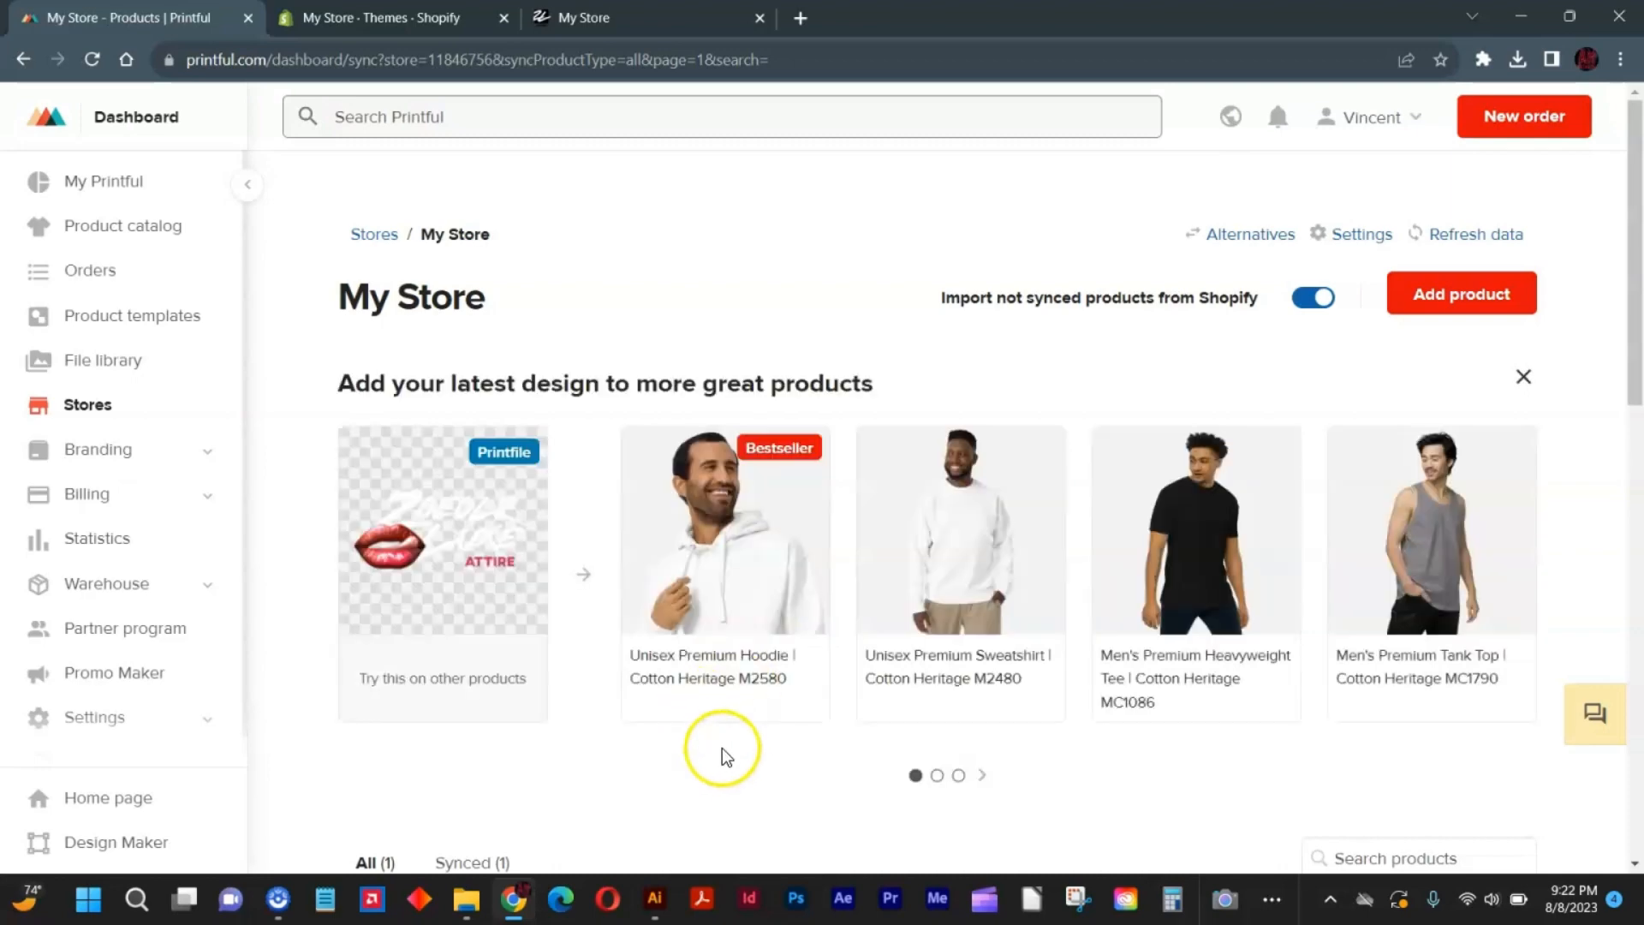
left_click(702, 540)
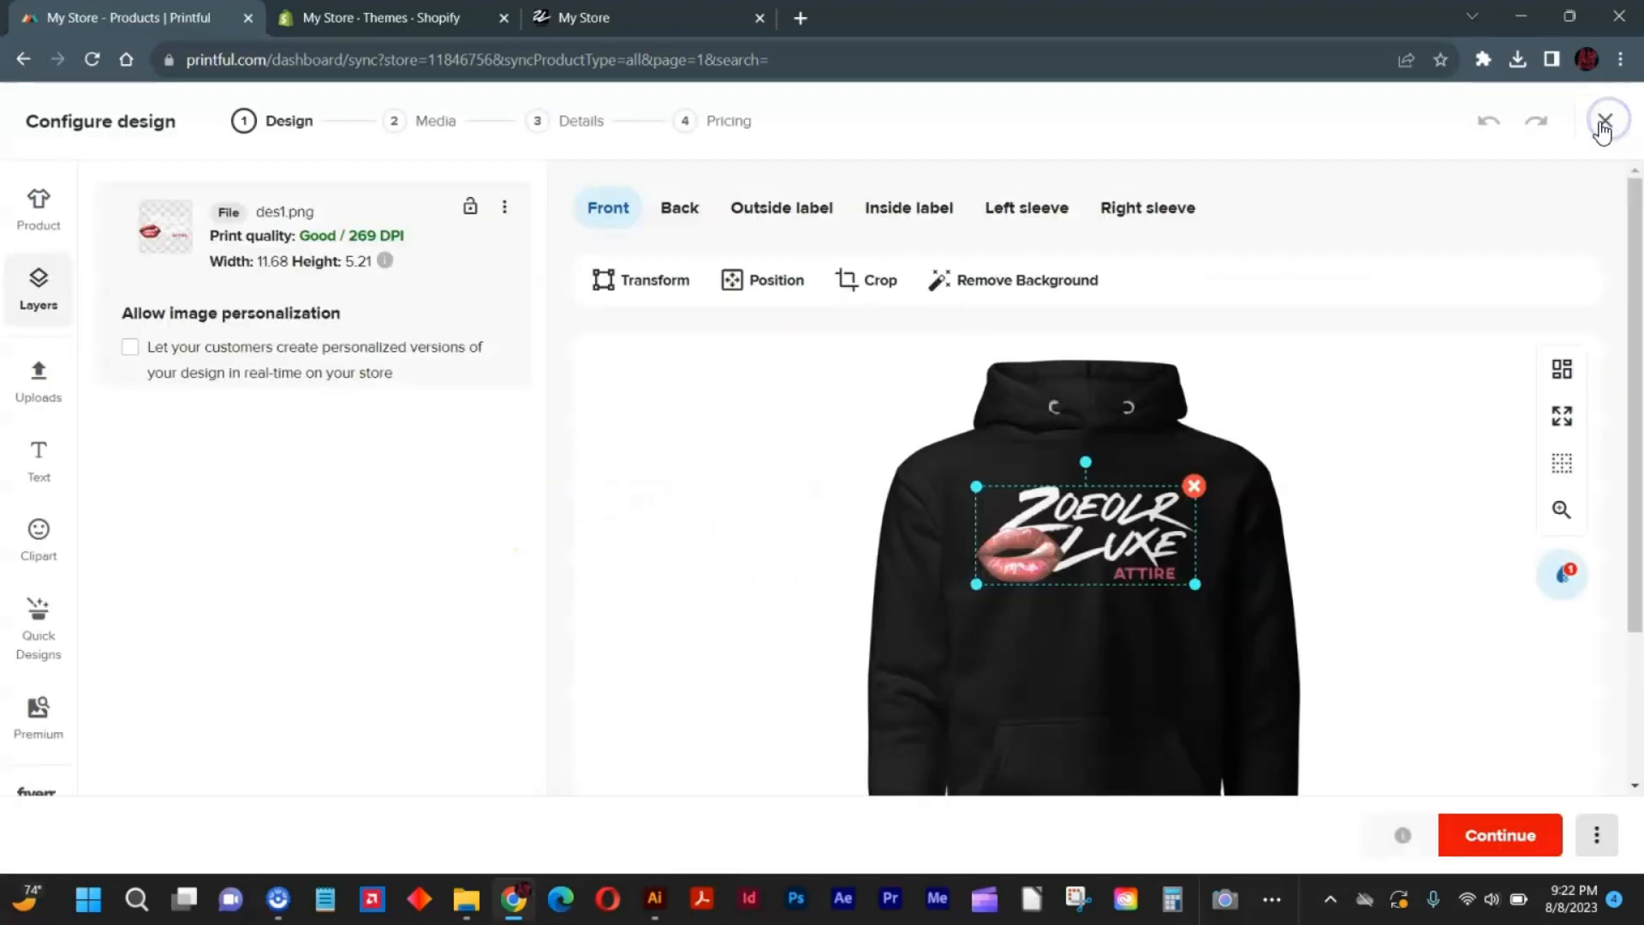
left_click(1601, 122)
Start adding a new product and browse the men's clothing catalog to the hoodies.
left_click(1483, 298)
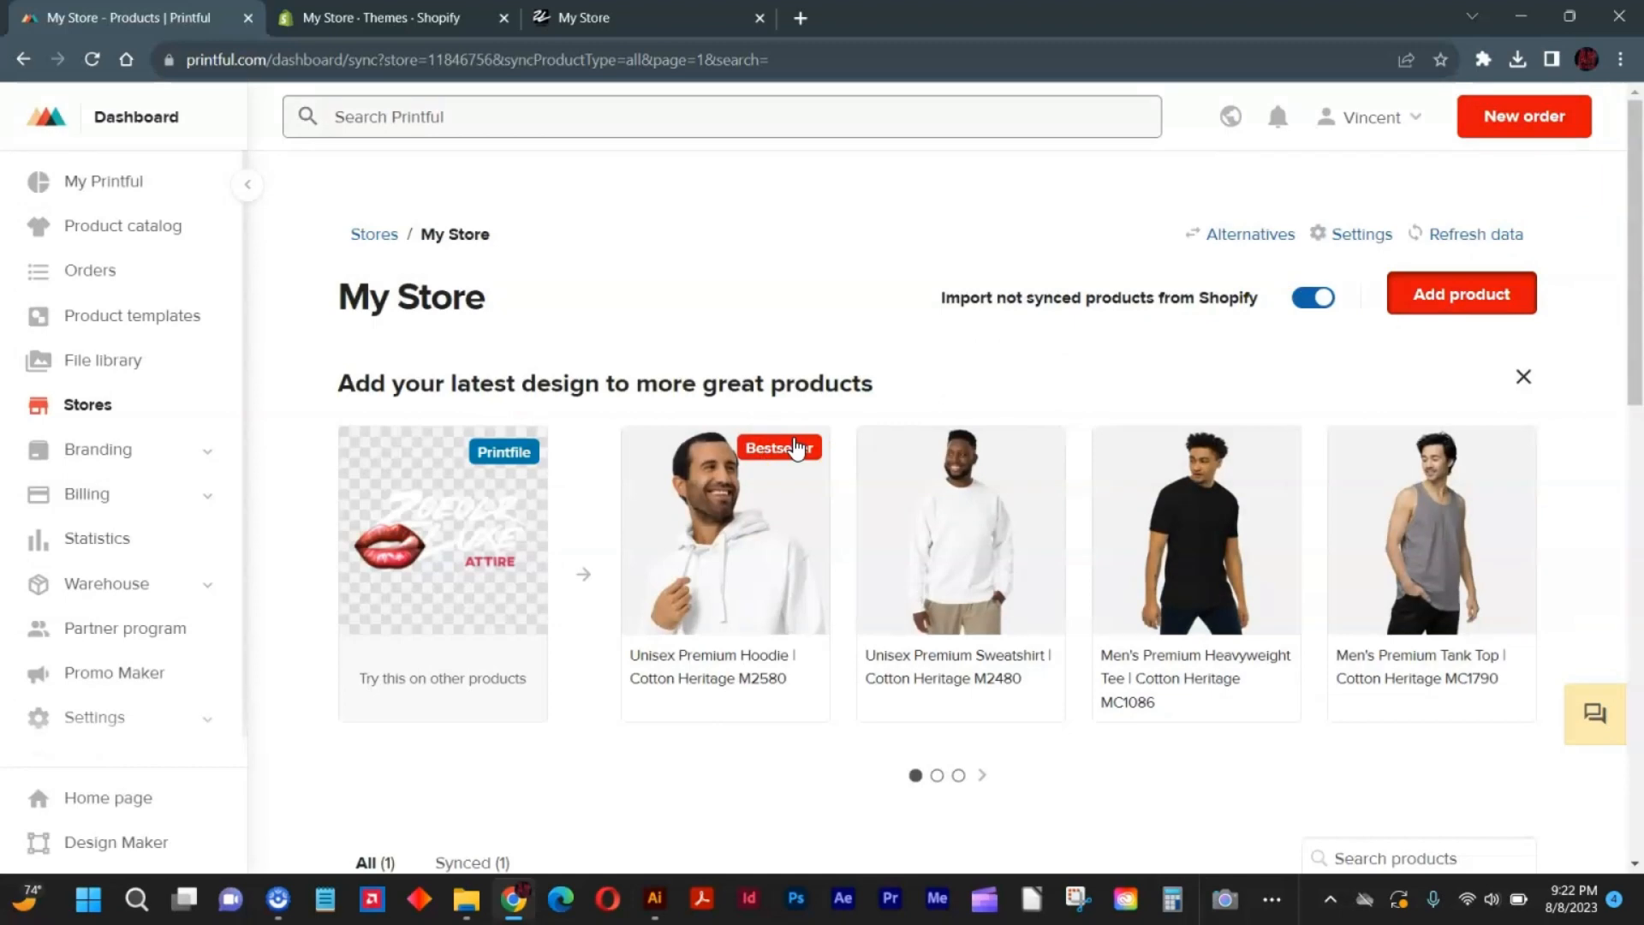
scroll(883, 589, "down", 3)
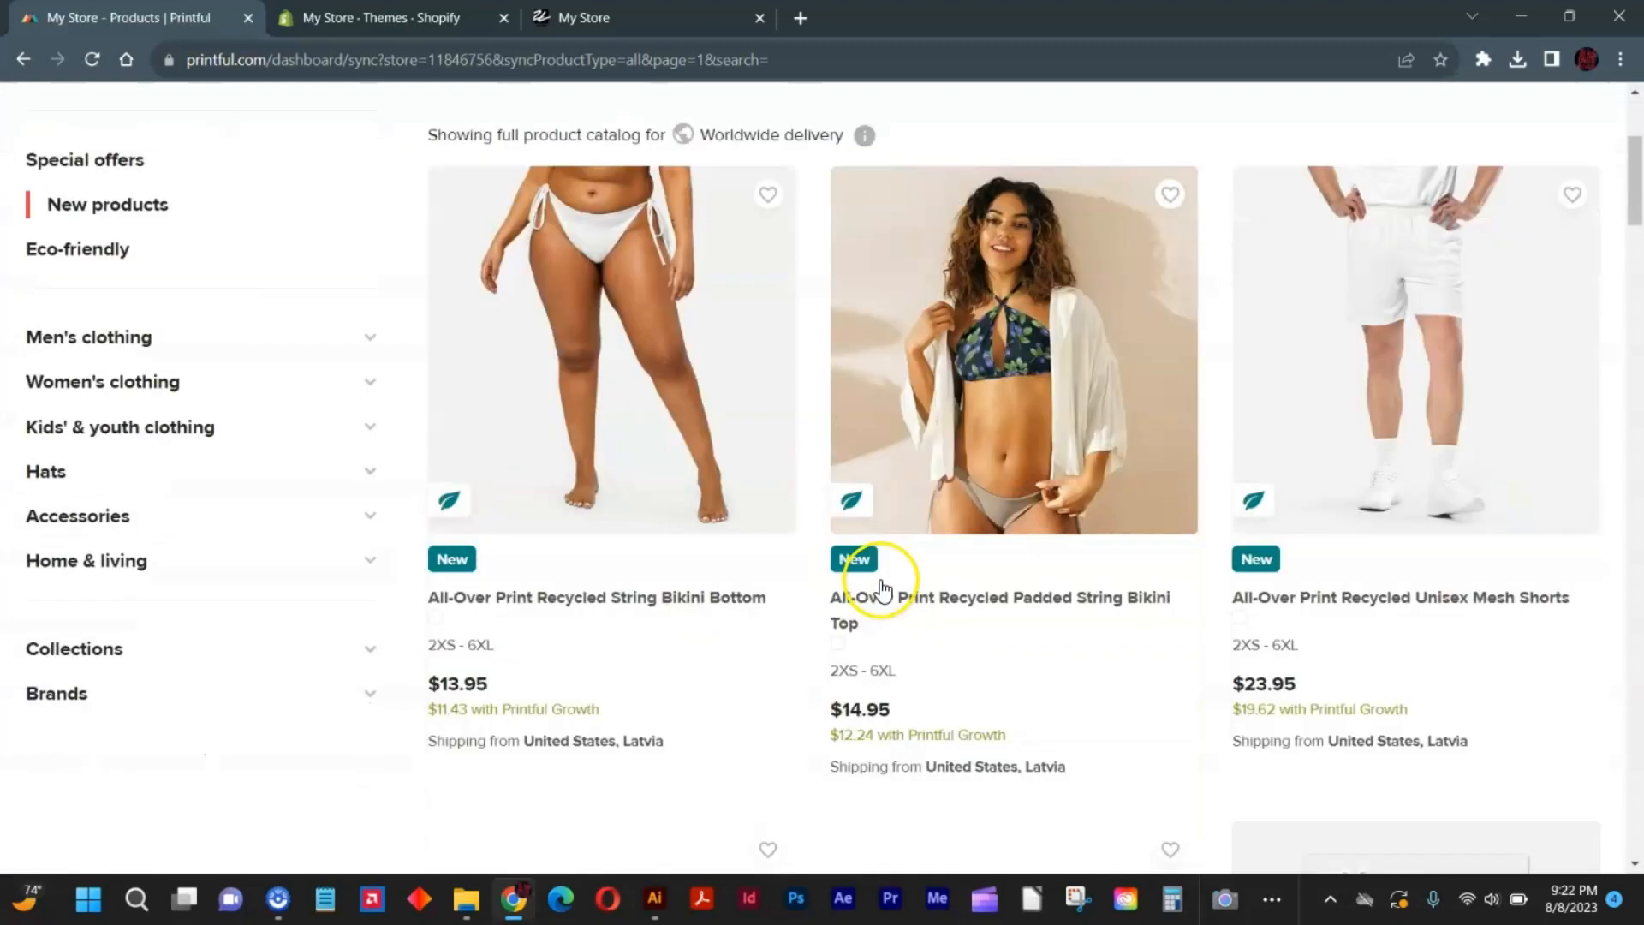
scroll(883, 589, "down", 2)
scroll(870, 568, "up", 5)
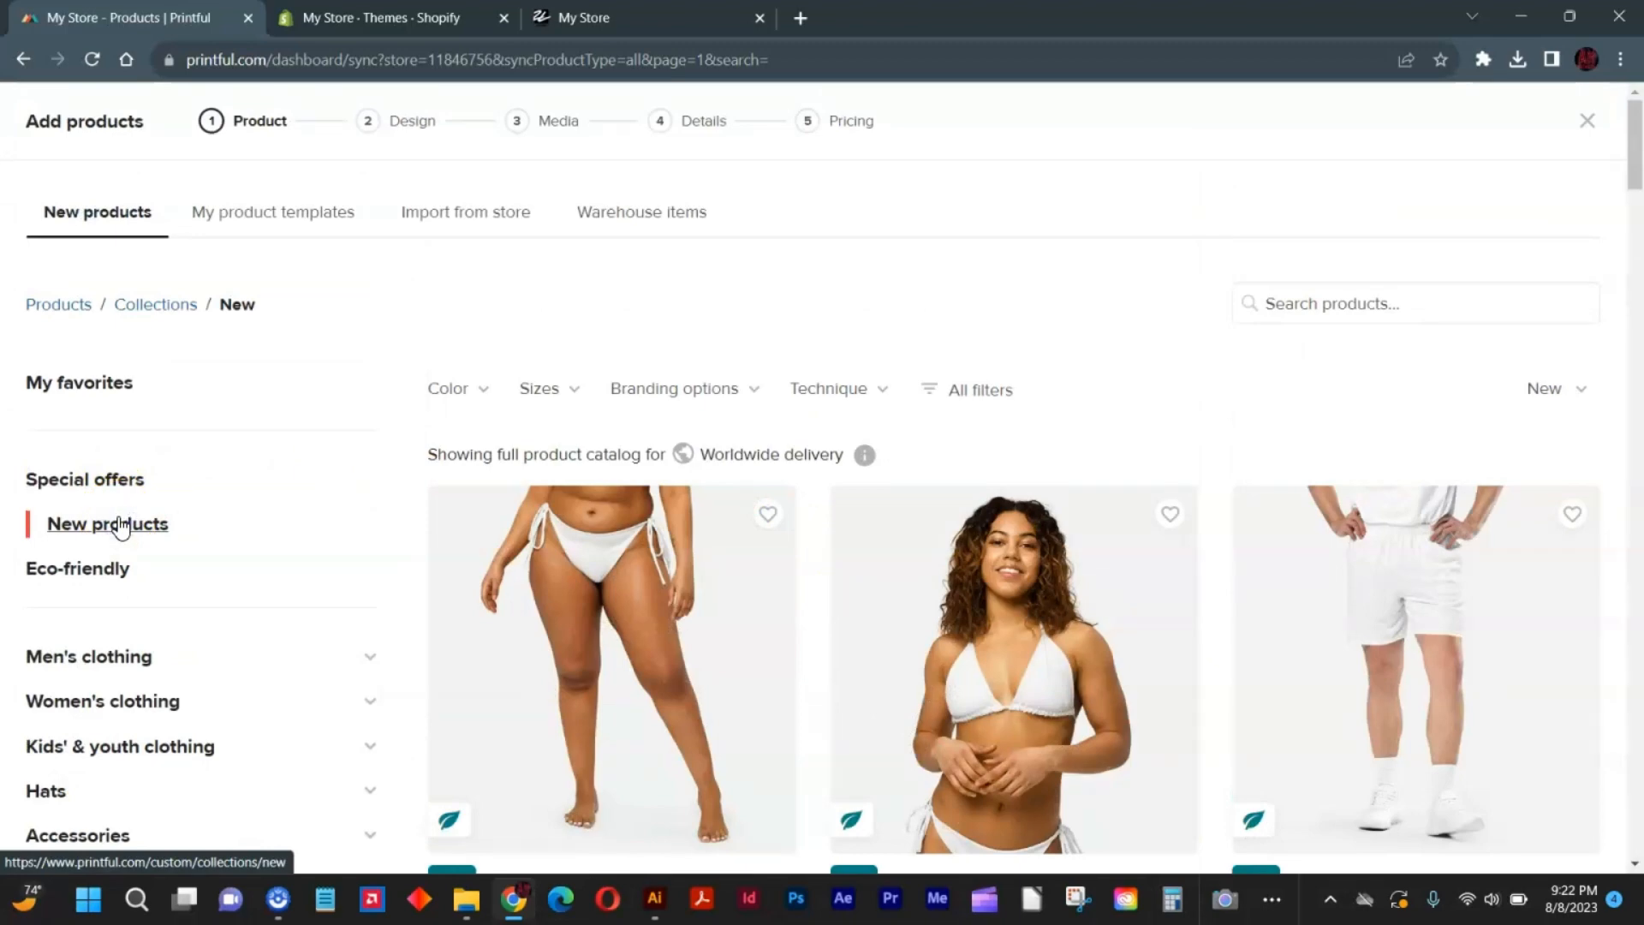
left_click(108, 657)
scroll(195, 632, "down", 3)
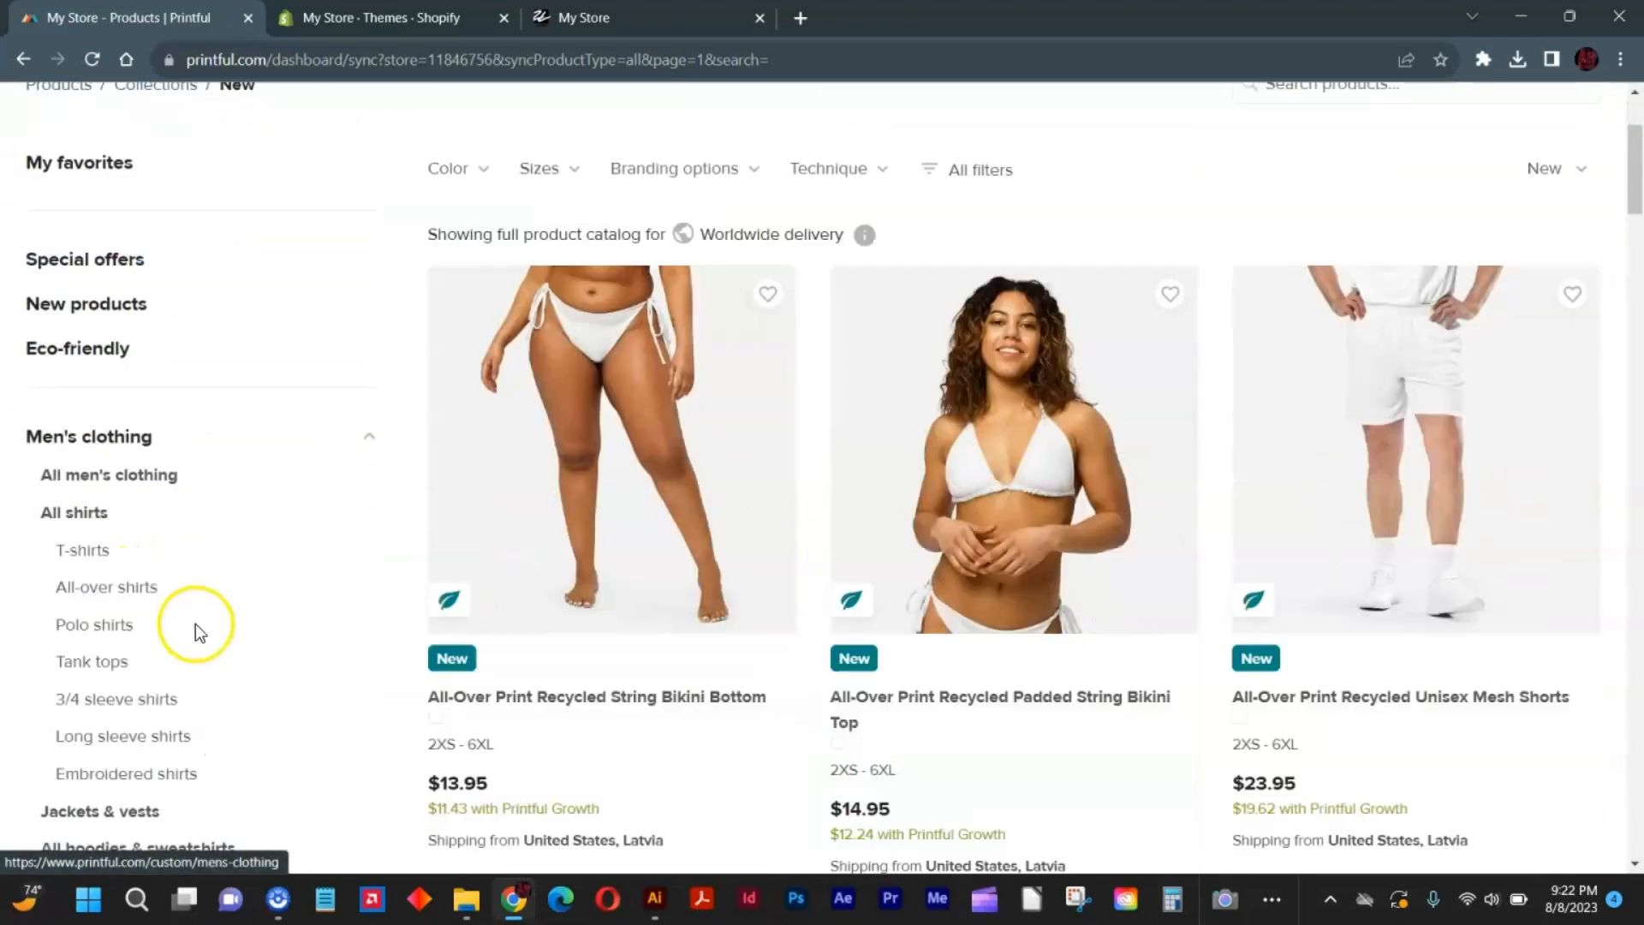
scroll(195, 629, "down", 1)
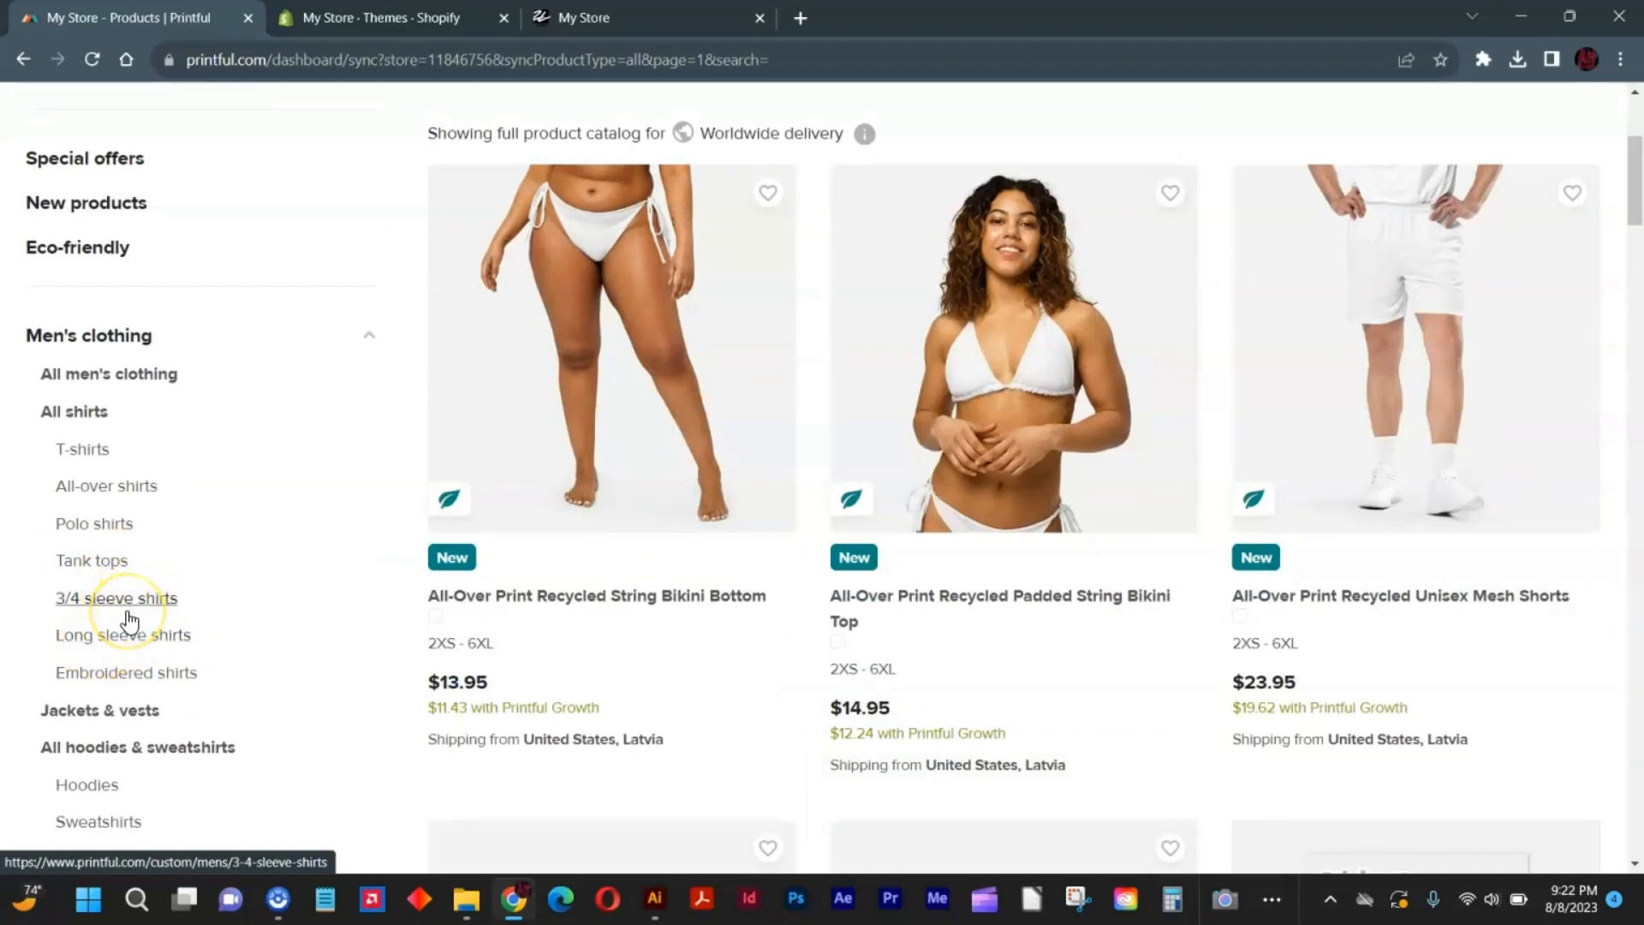
left_click(137, 642)
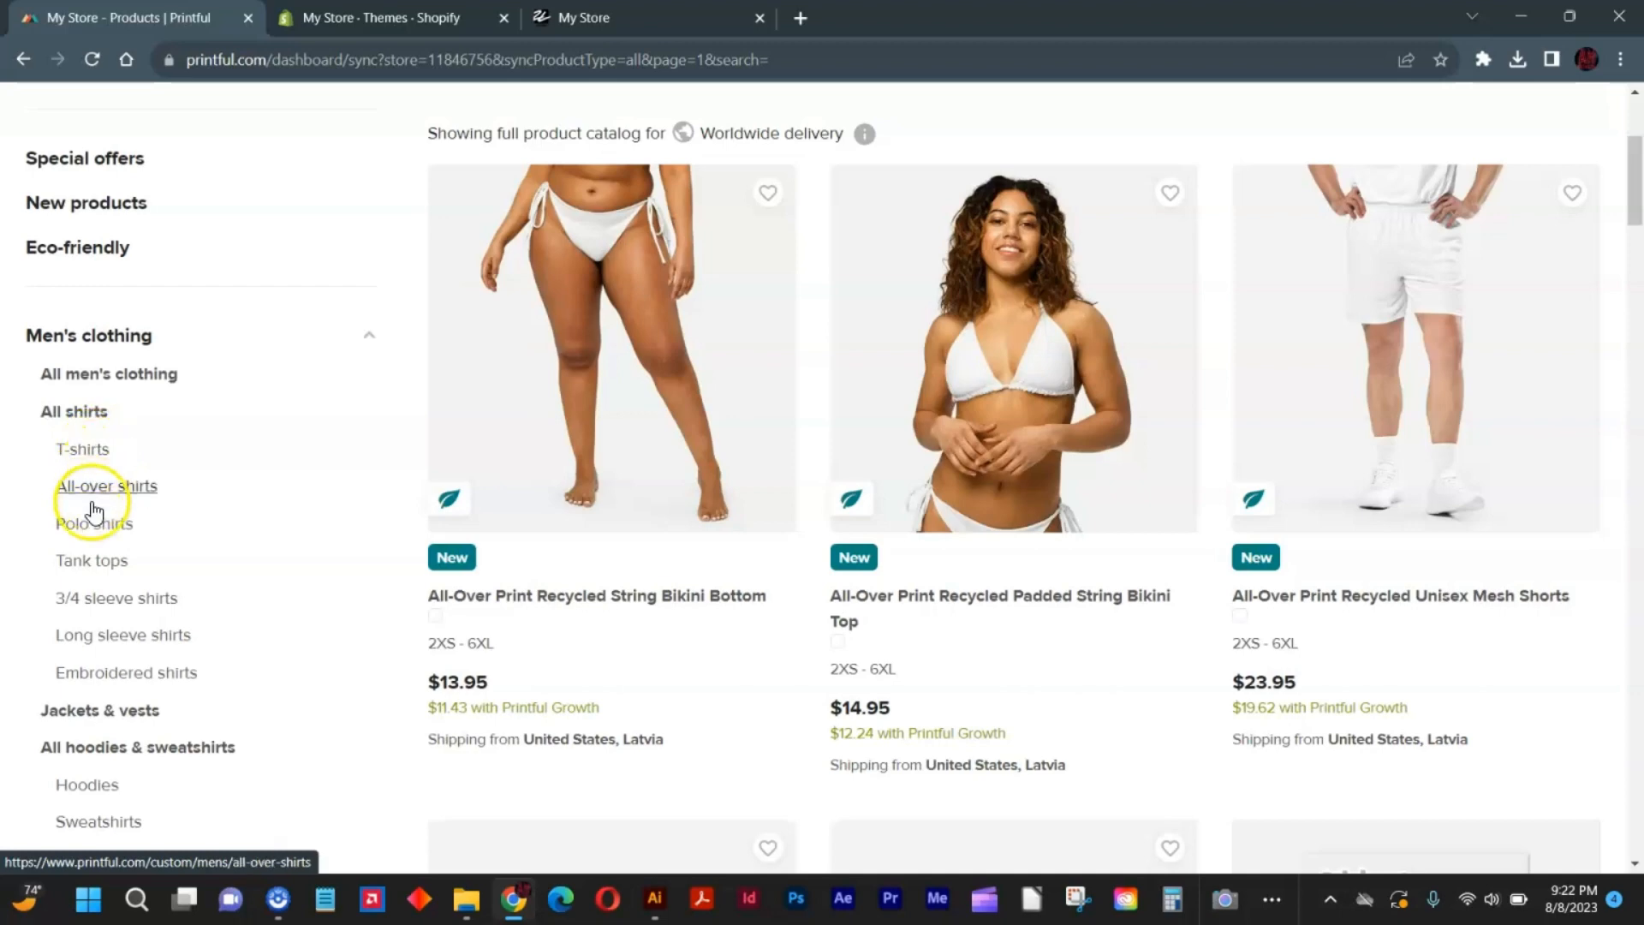
scroll(94, 512, "down", 3)
left_click(97, 471)
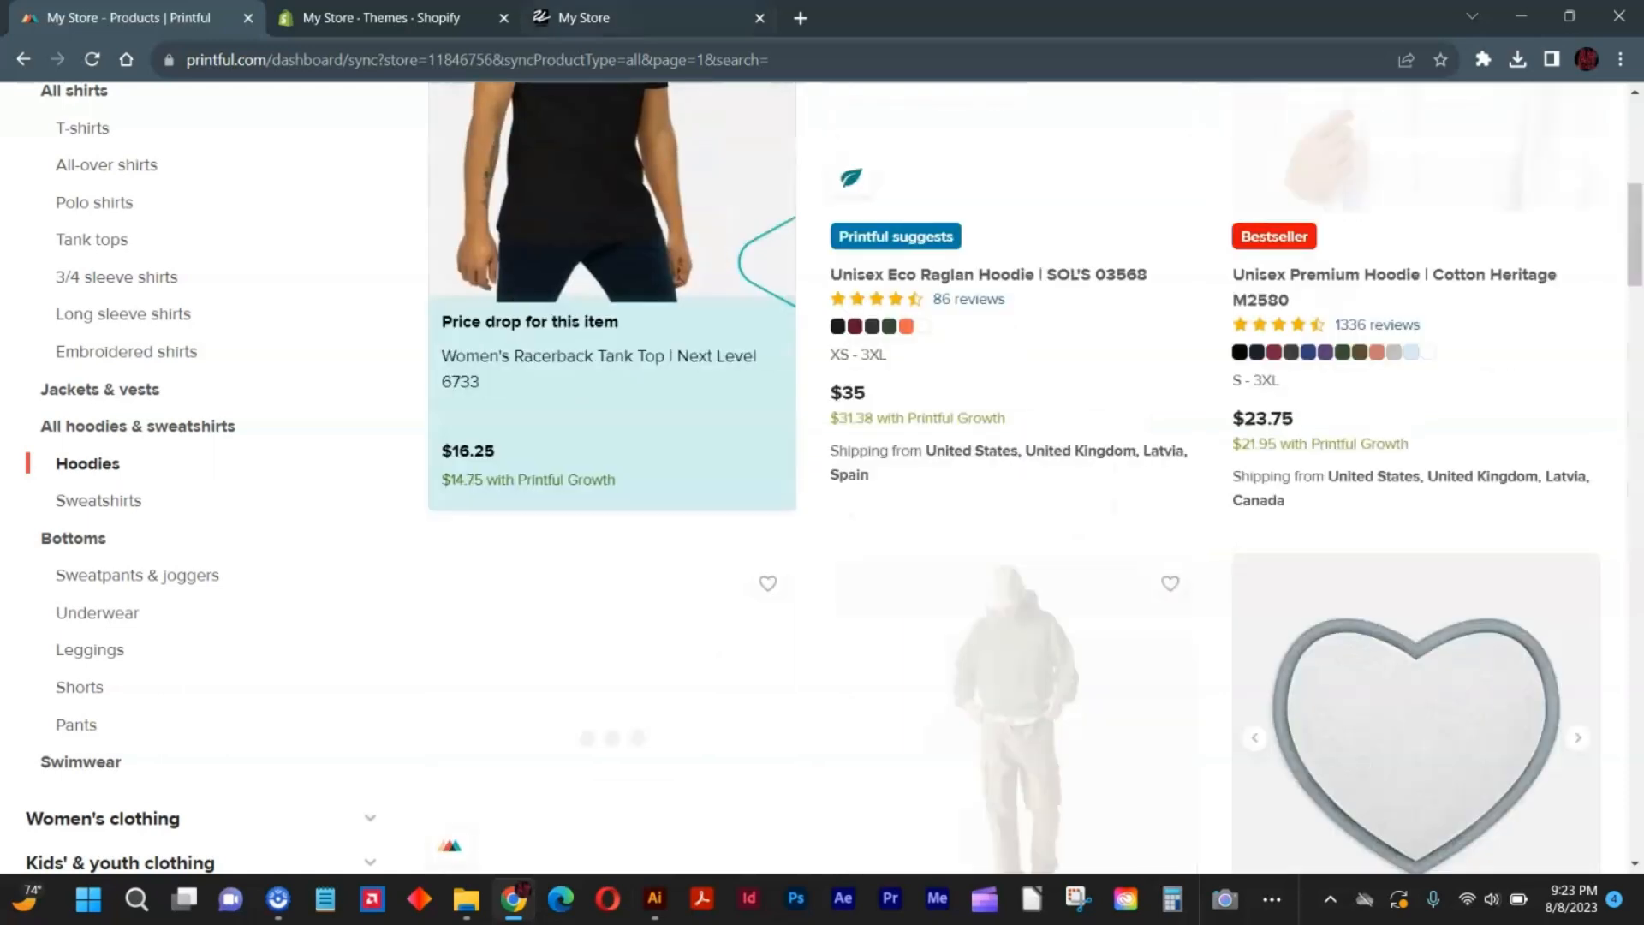
Switch to the Shopify storefront and view the featured crop top and tee.
left_click(589, 17)
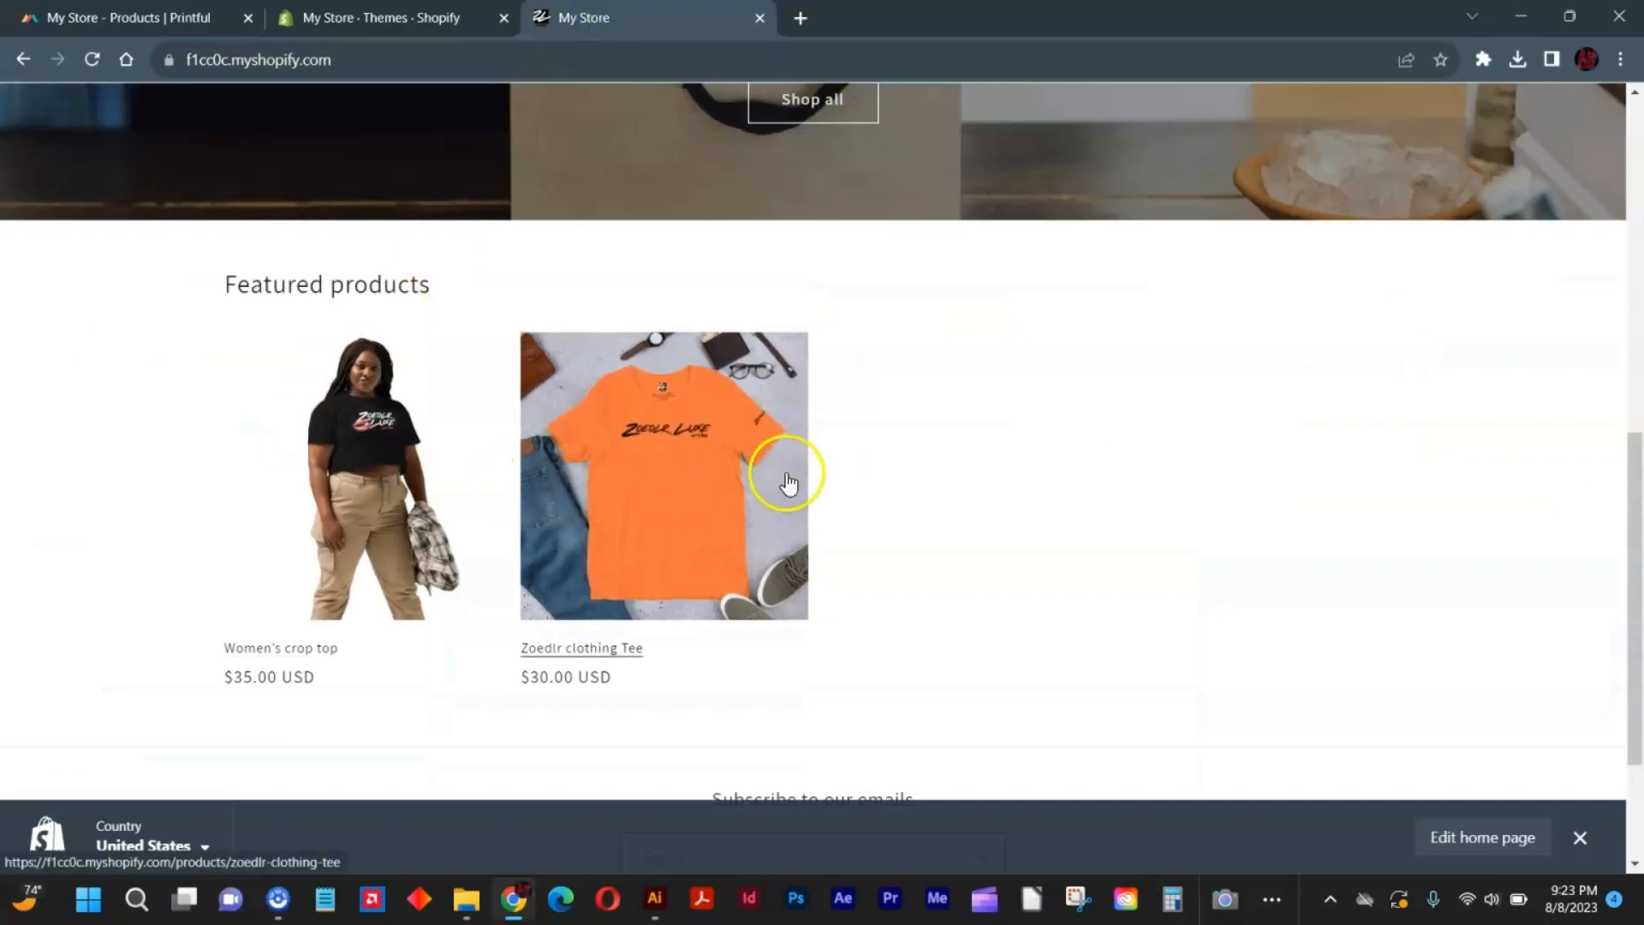
Switch back to Printful and open the Unisex Premium Hoodie | Cotton Heritage M2580 for designing.
key("ctrl+Tab")
key("ctrl+Tab")
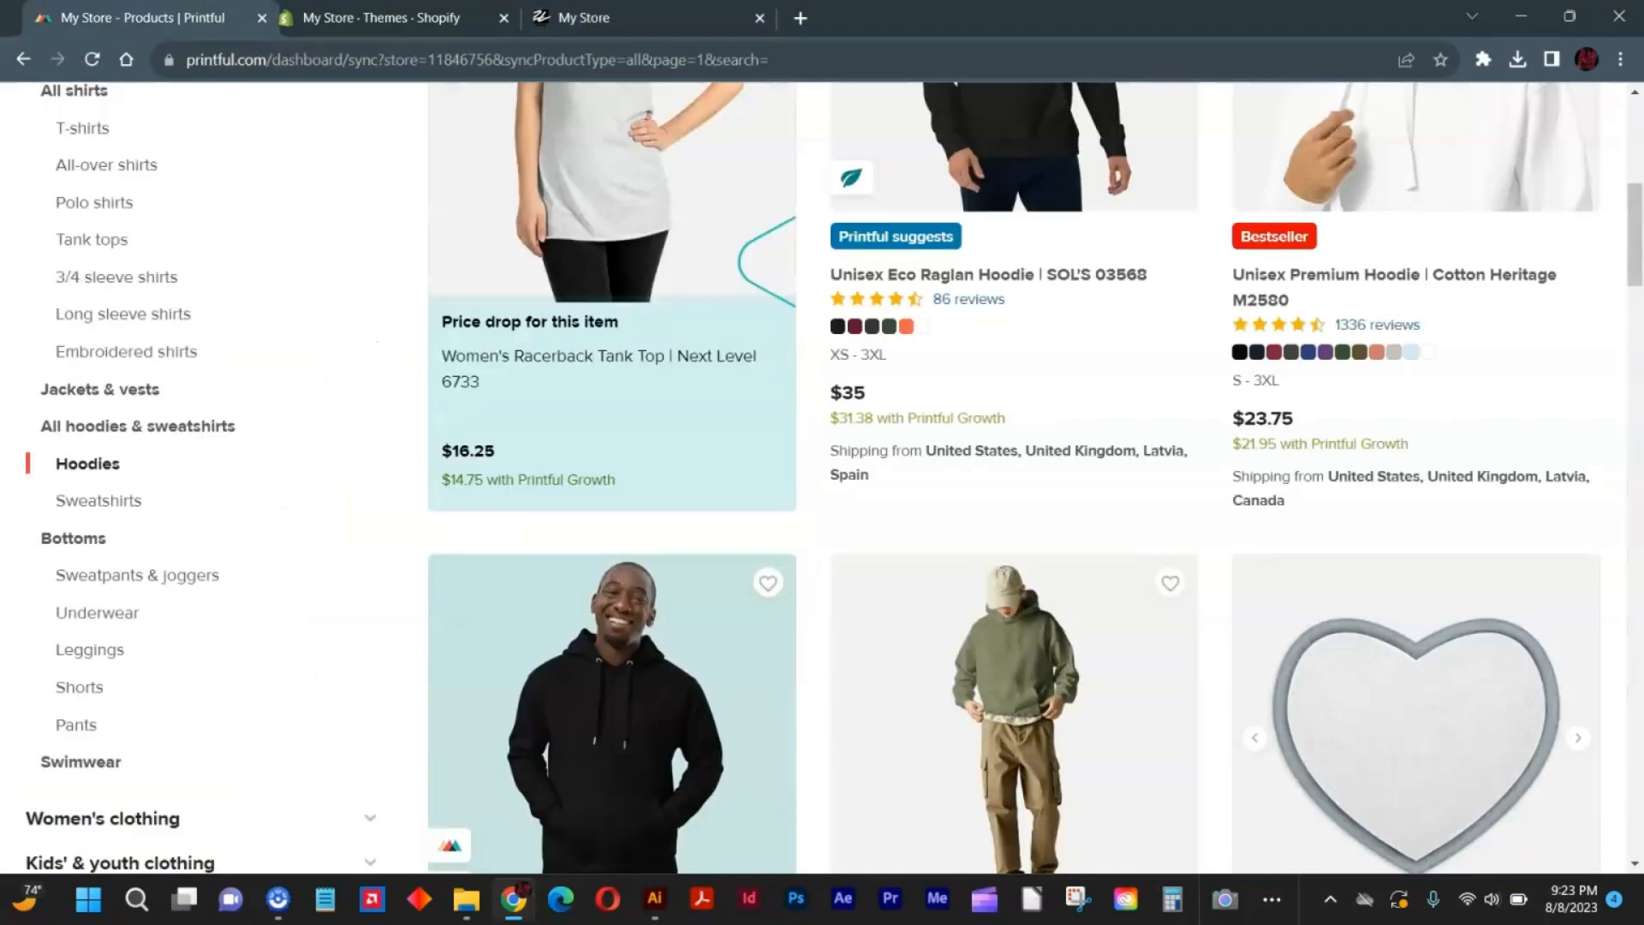
key("ctrl+shift+Tab")
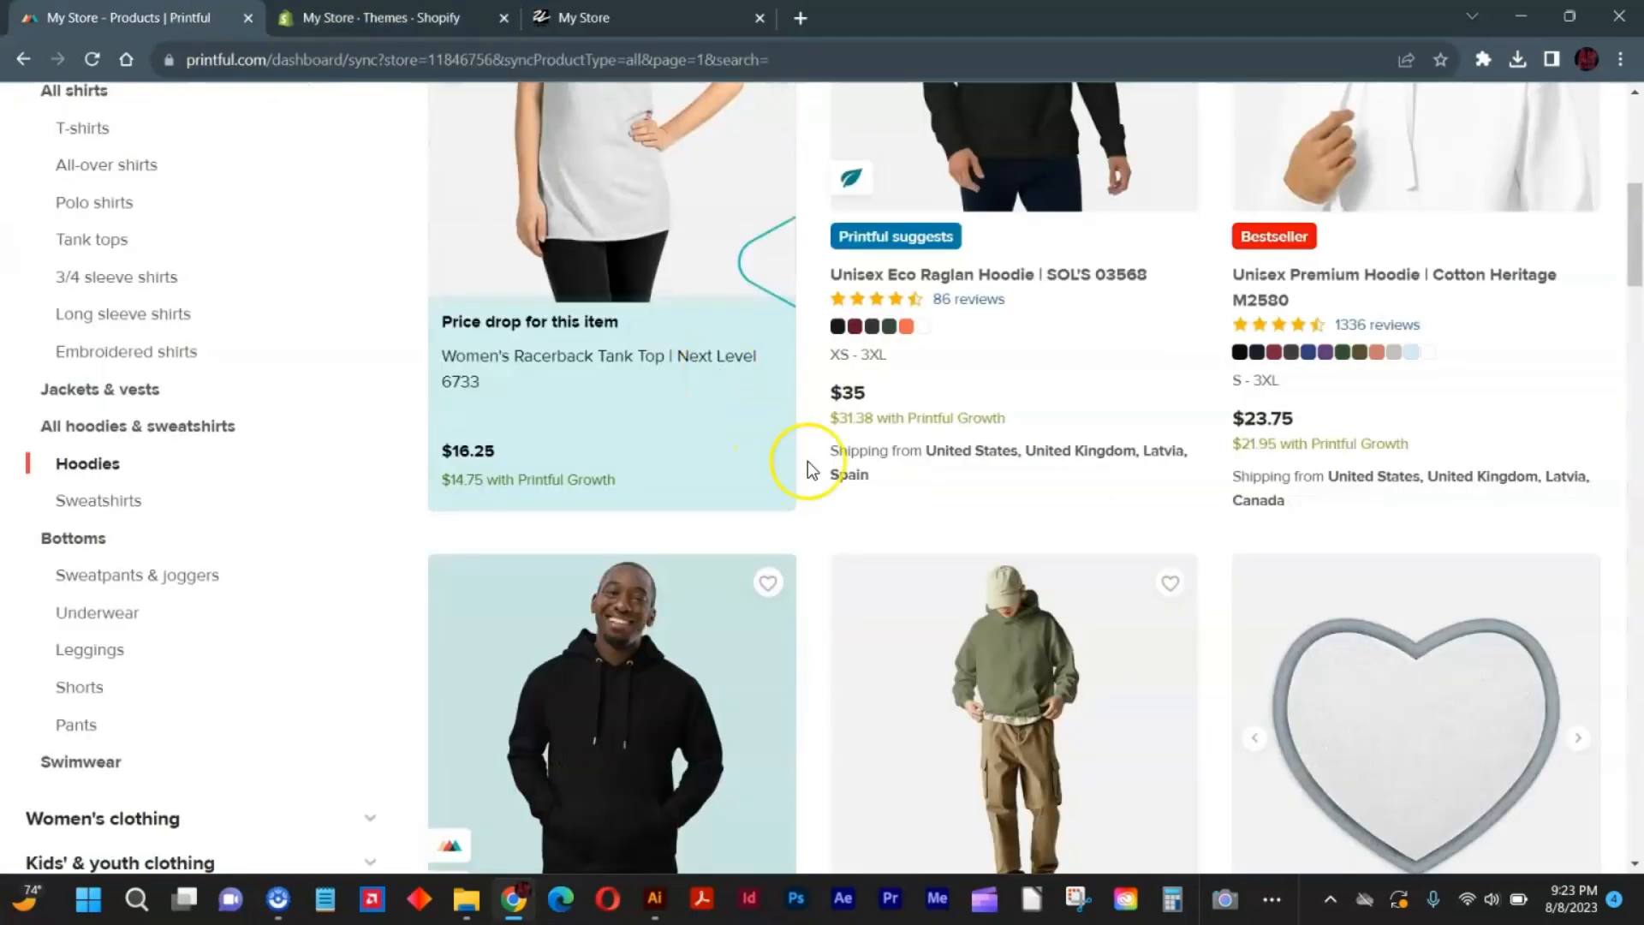
scroll(1129, 471, "up", 5)
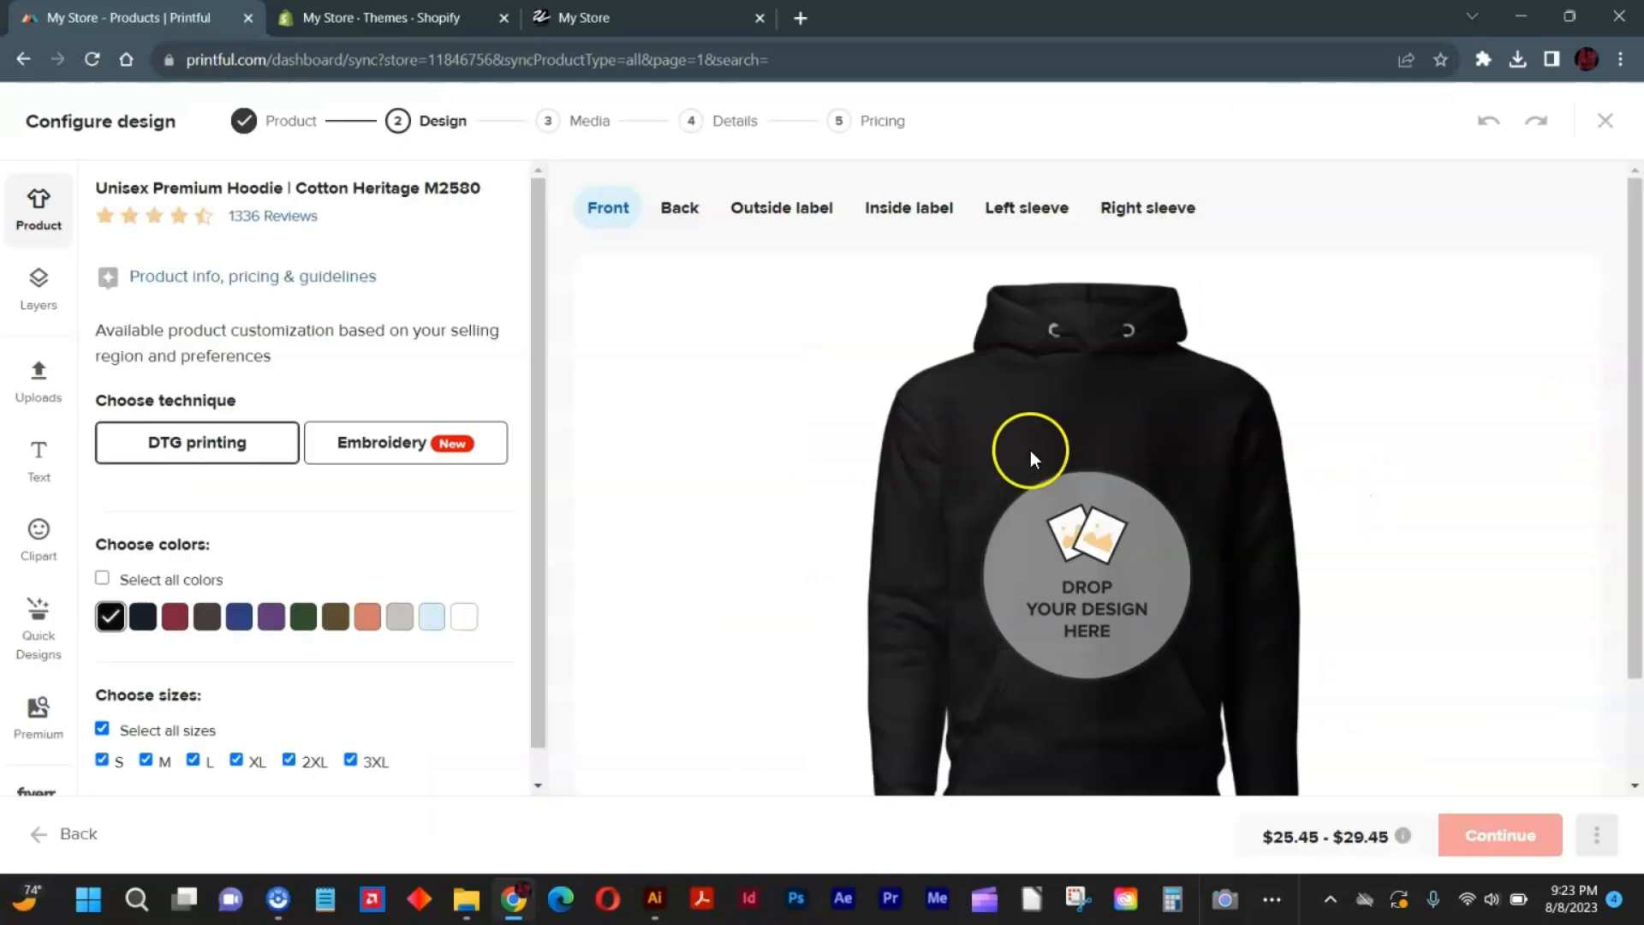
Place des2.png from the file library on the black hoodie's front and move it up the chest.
left_click(1116, 533)
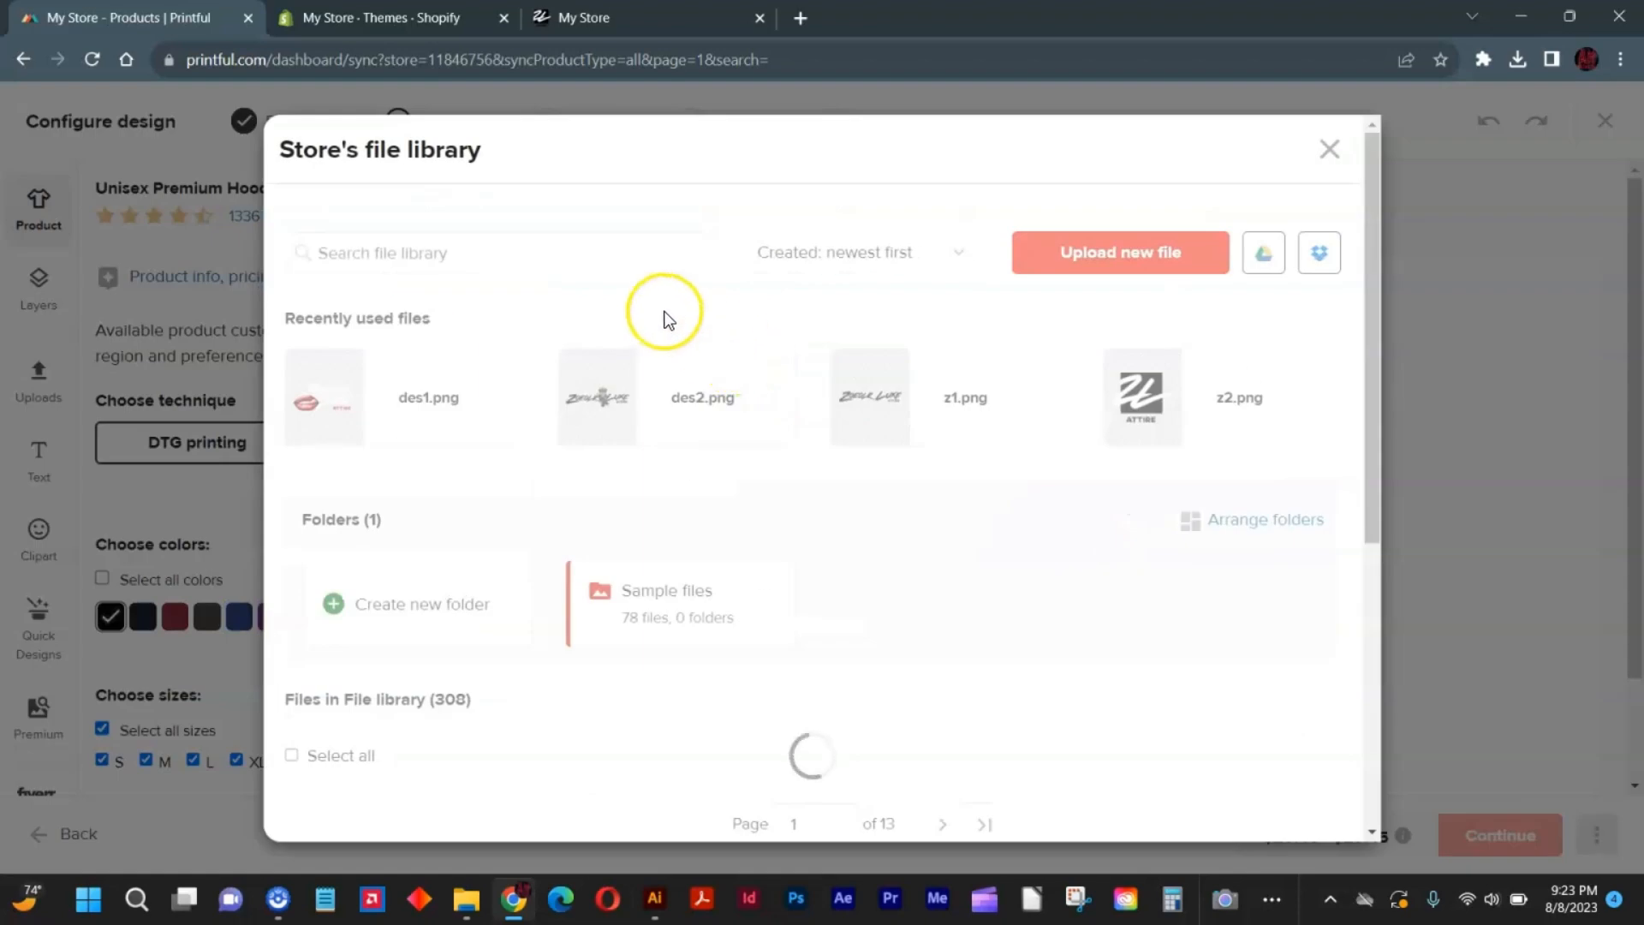
left_click(658, 405)
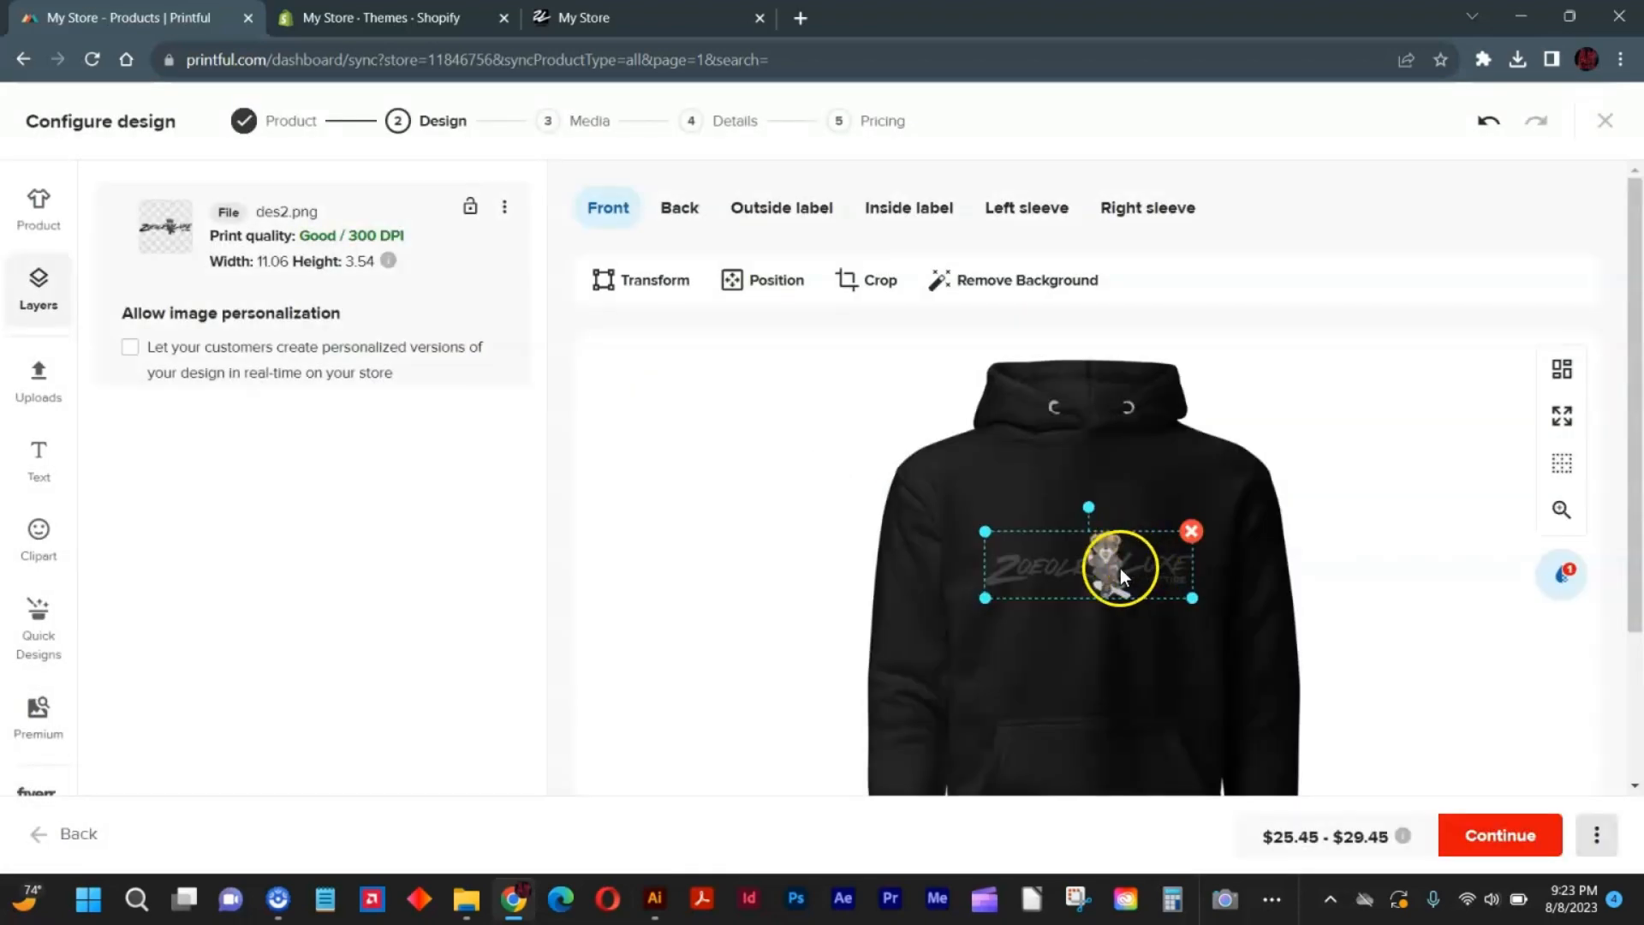
left_click_drag(1120, 569, 1120, 537)
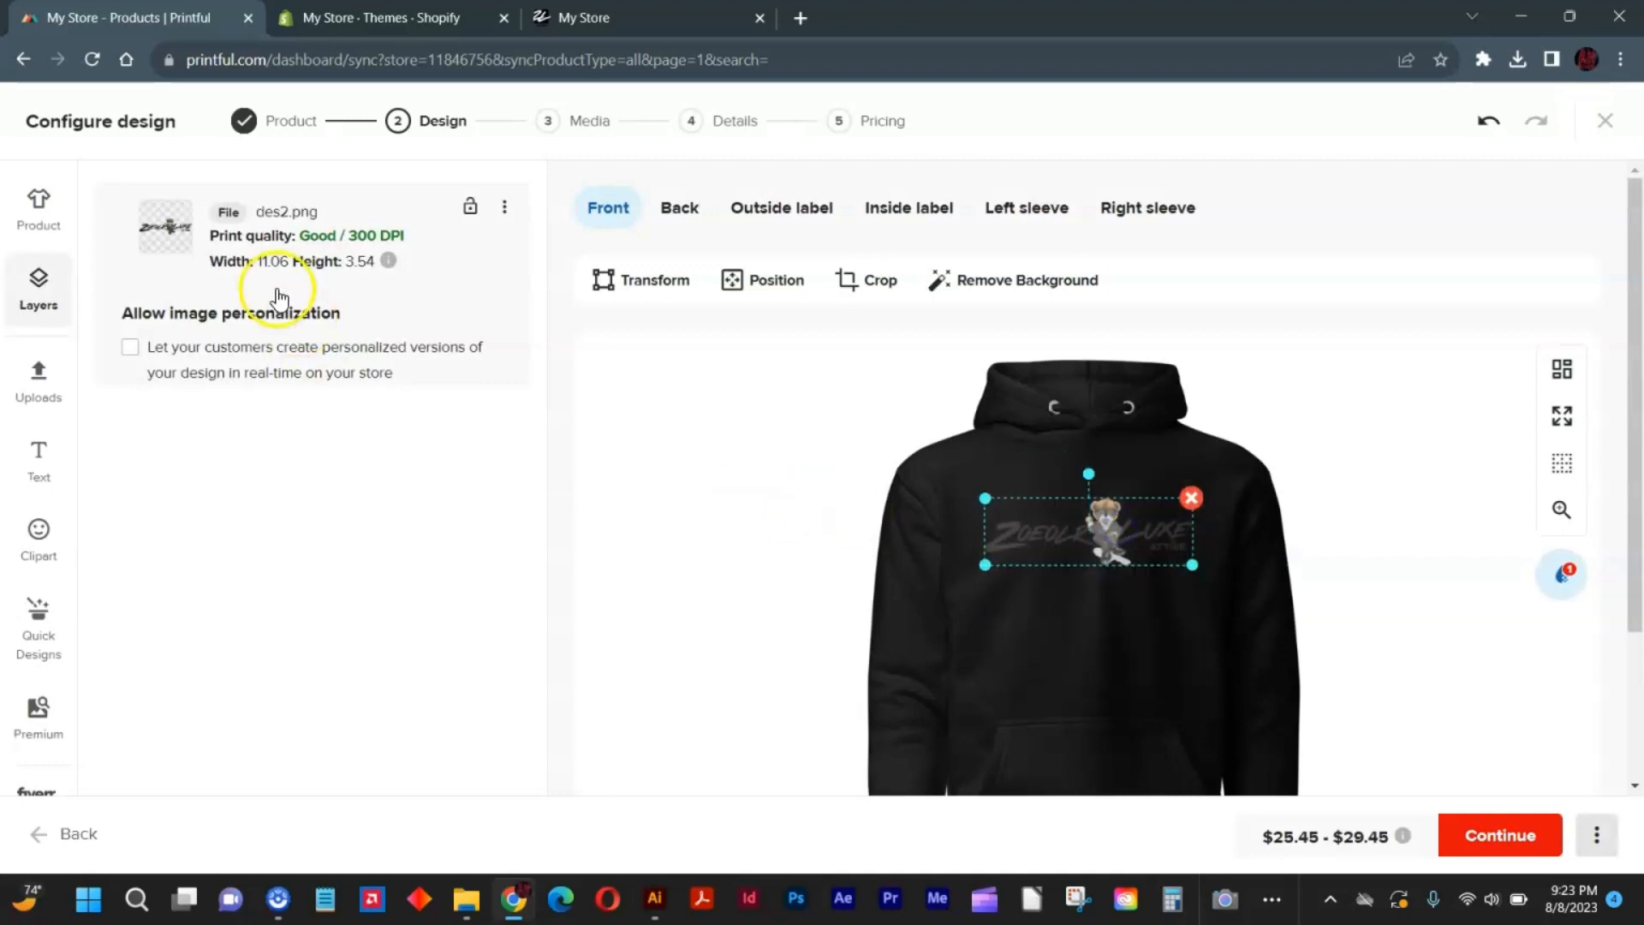
Add the salmon-pink, Carbon Grey, Sky Blue and white variants to the hoodie's colors.
left_click(39, 209)
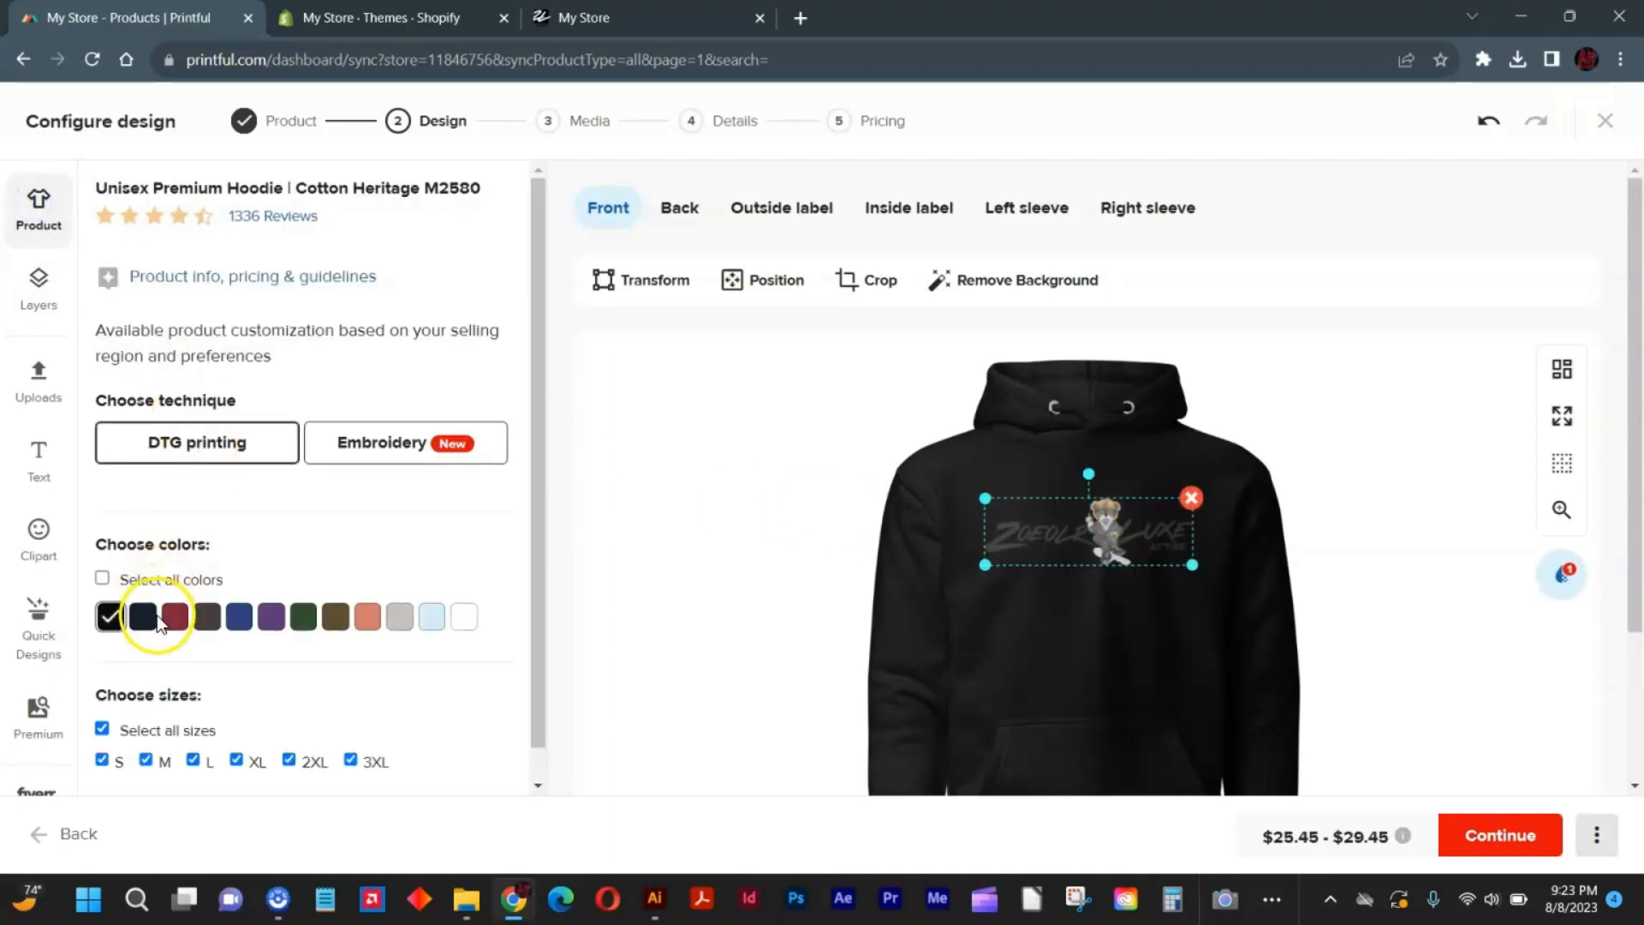
left_click(368, 618)
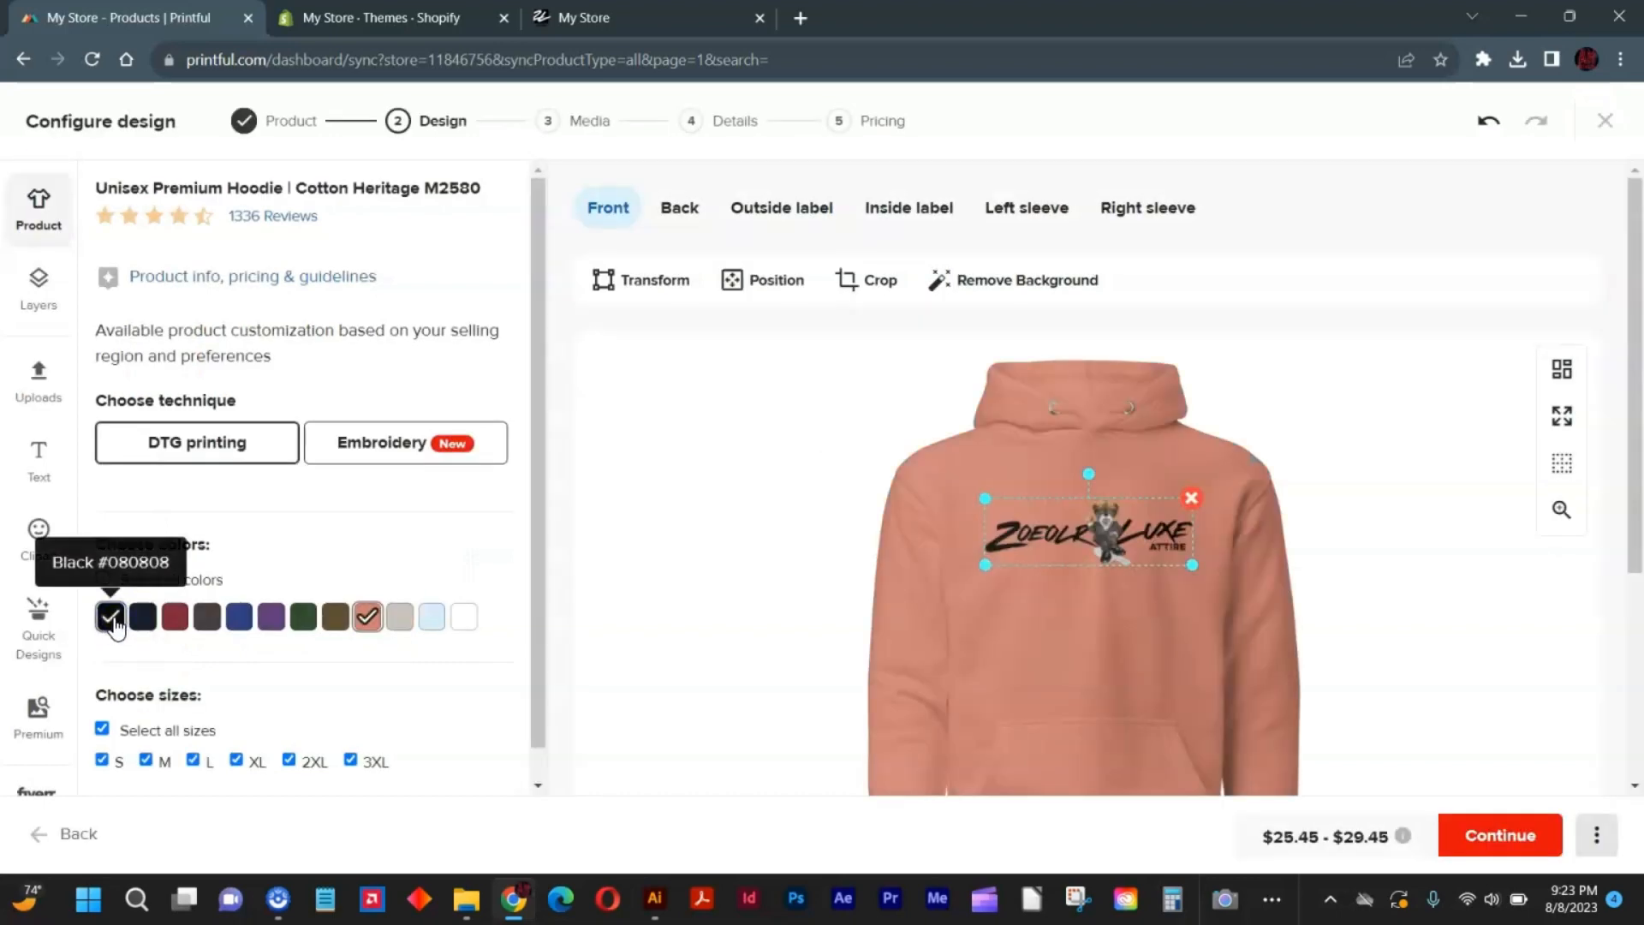
left_click(400, 618)
left_click(435, 620)
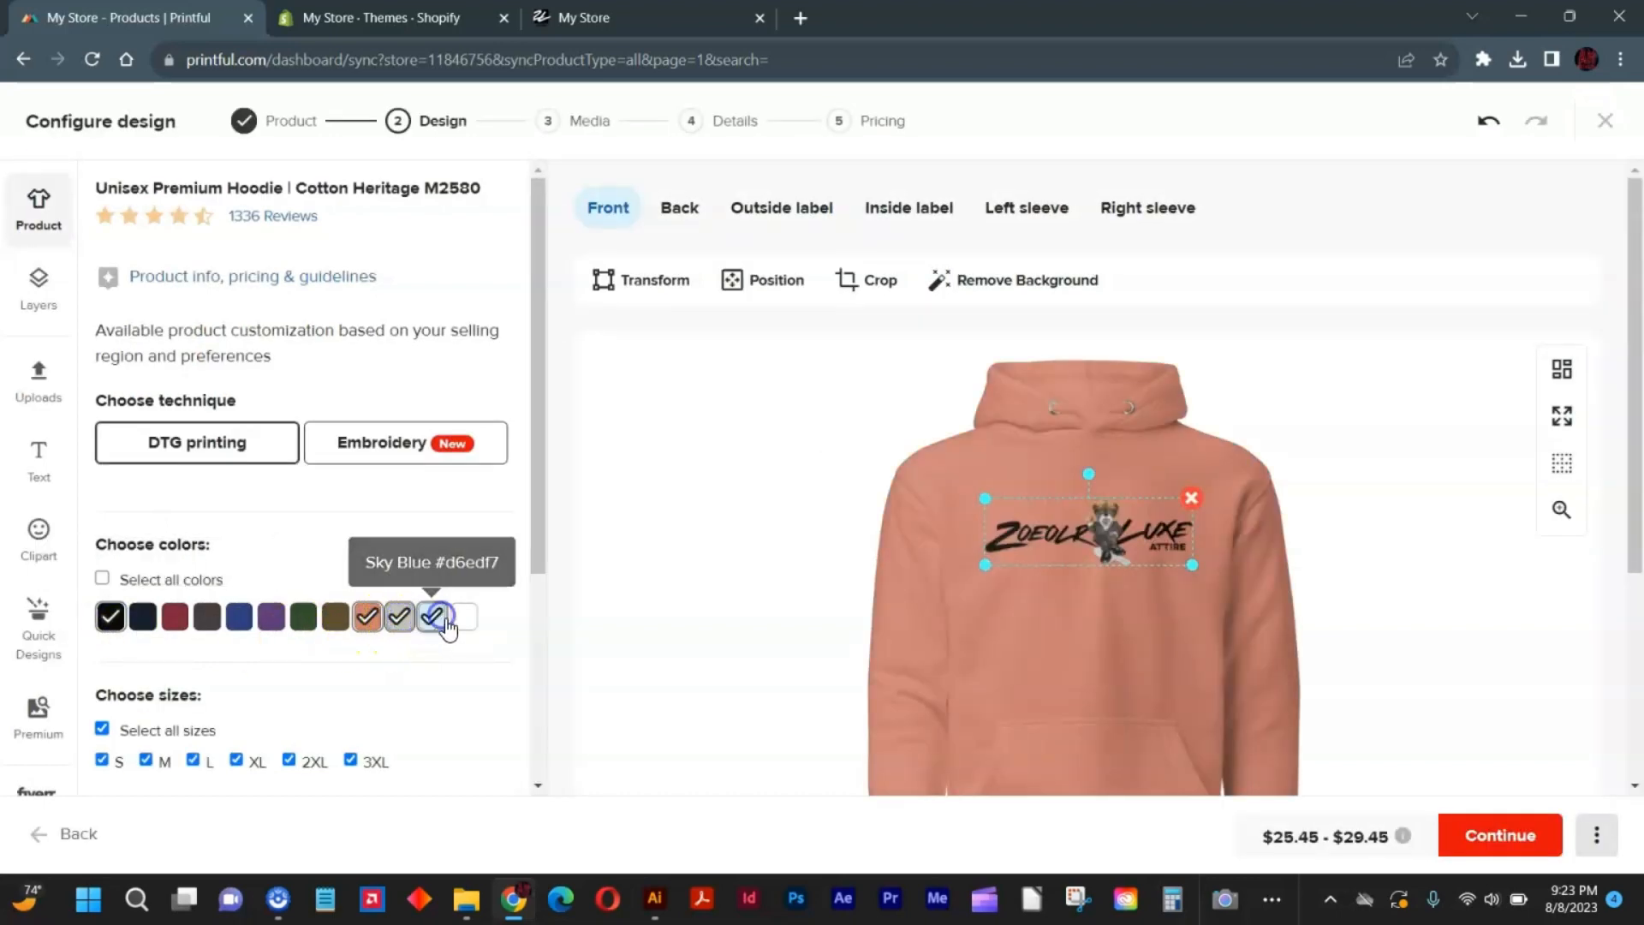
left_click(464, 617)
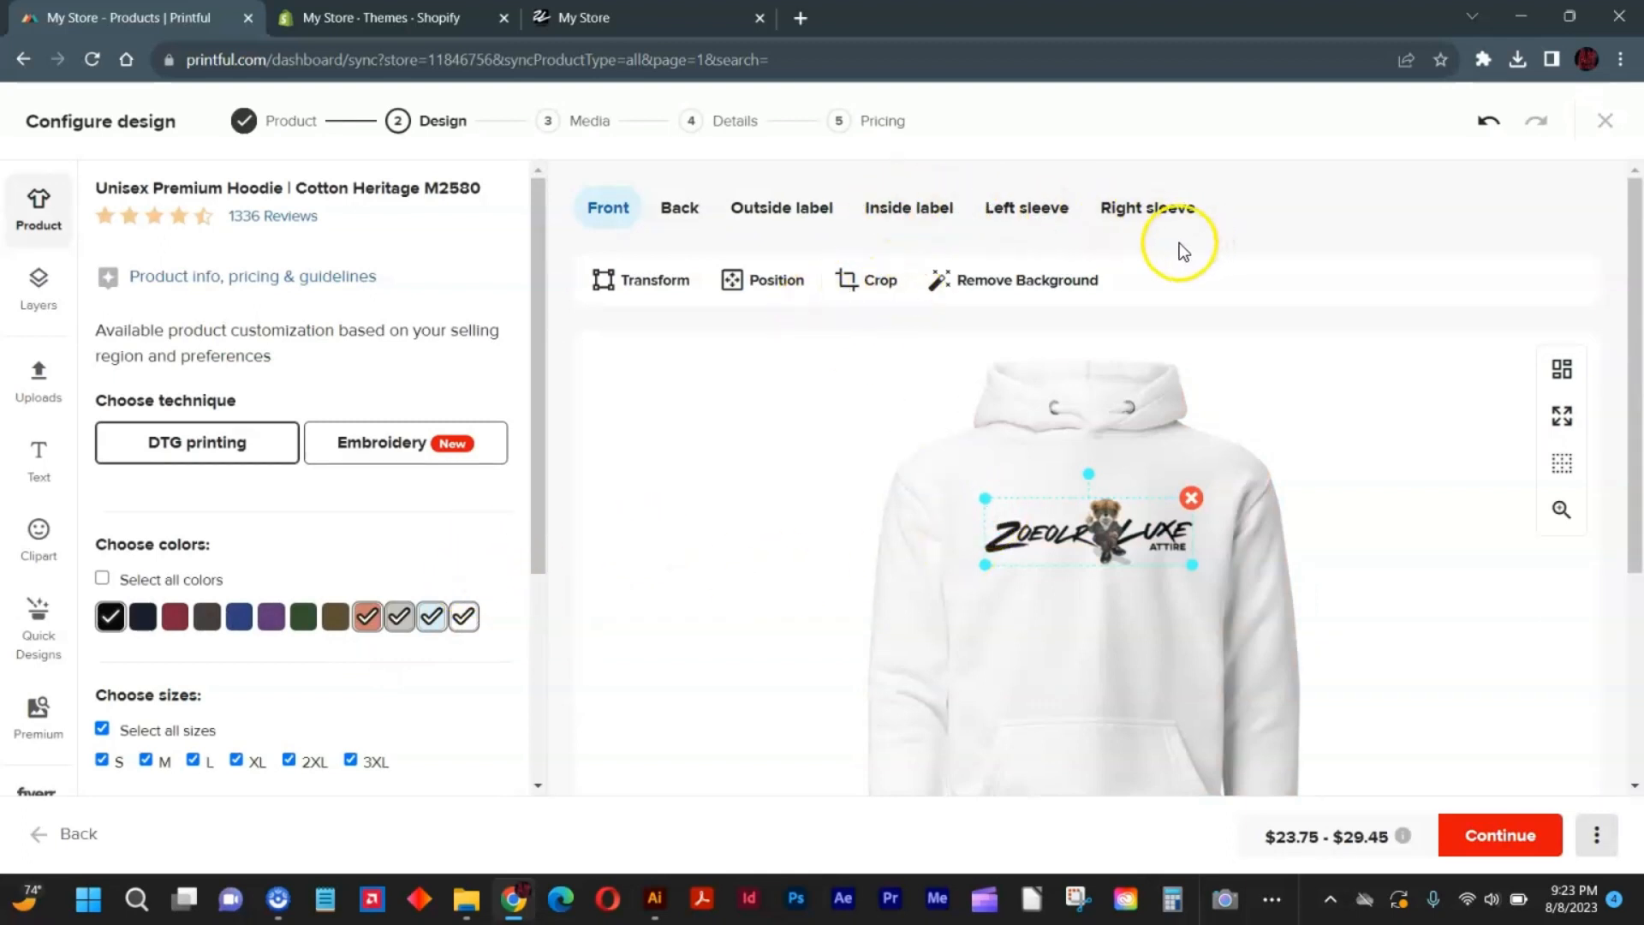
Continue to the mockup images and choose the folded hoodie as the main mockup.
scroll(937, 558, "down", 2)
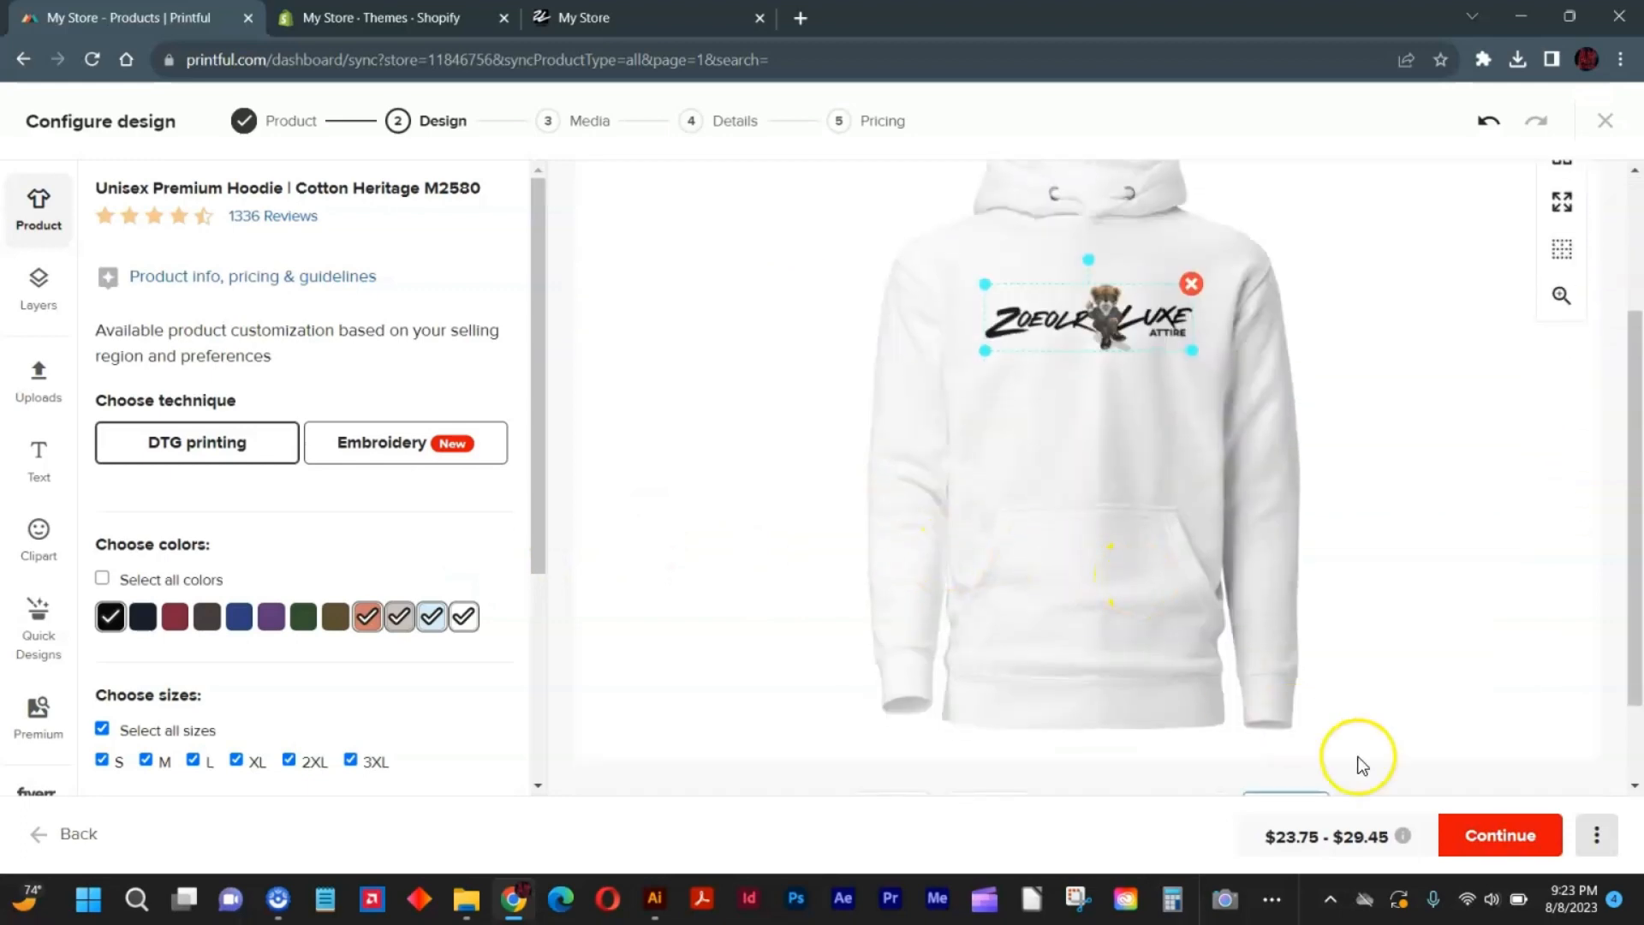
left_click(1467, 829)
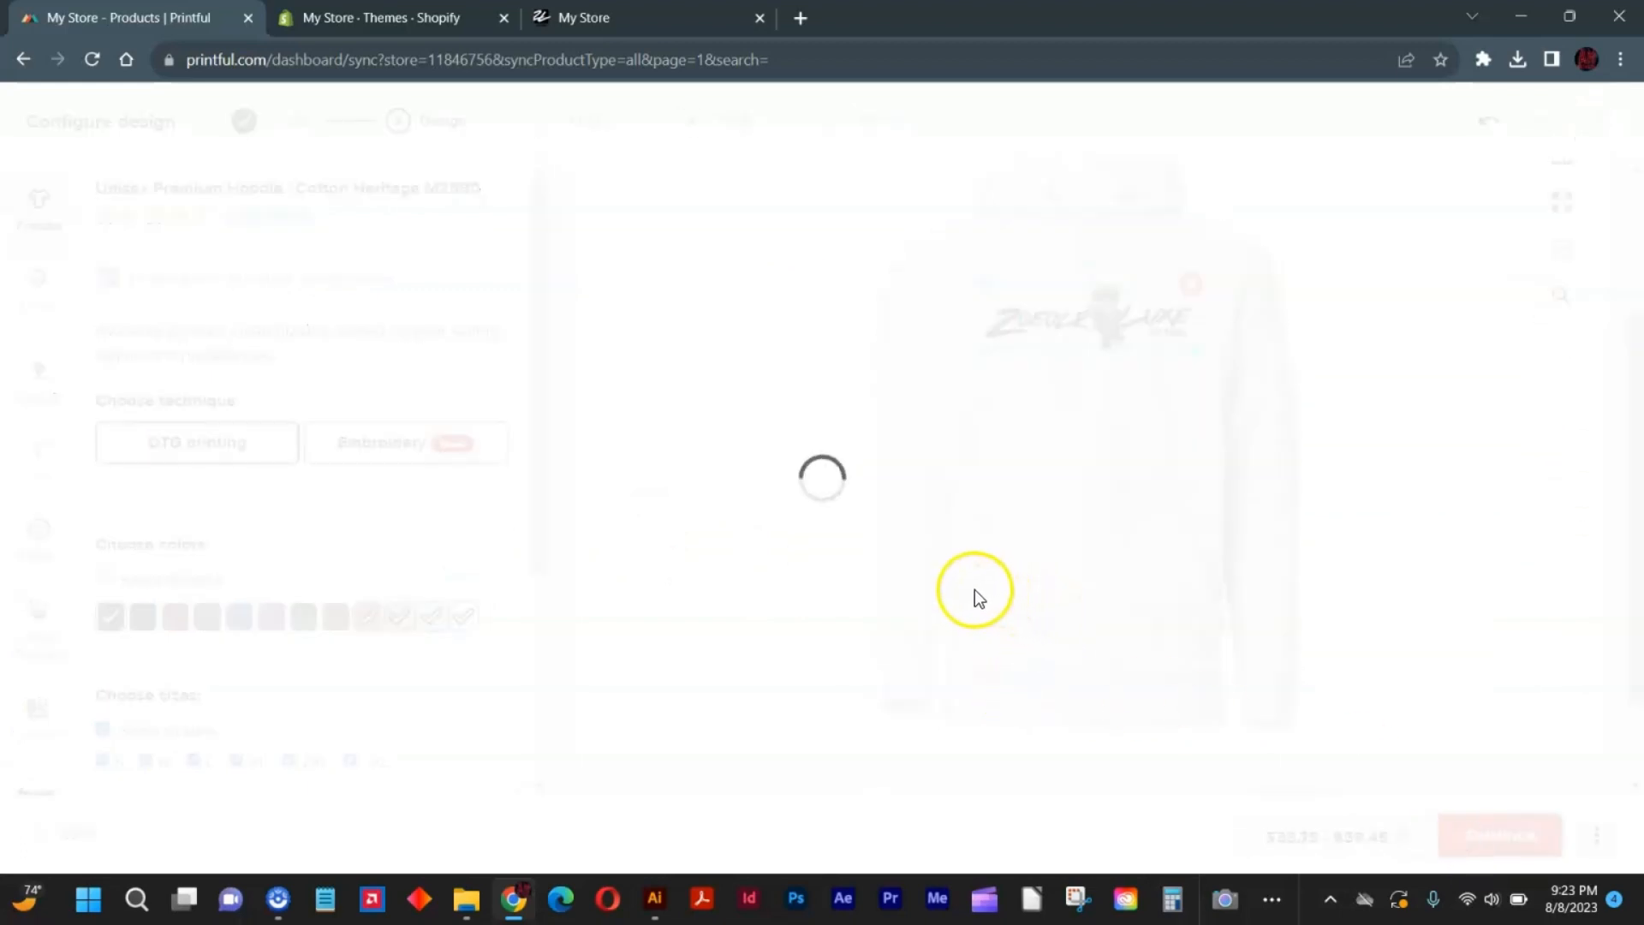
left_click(620, 425)
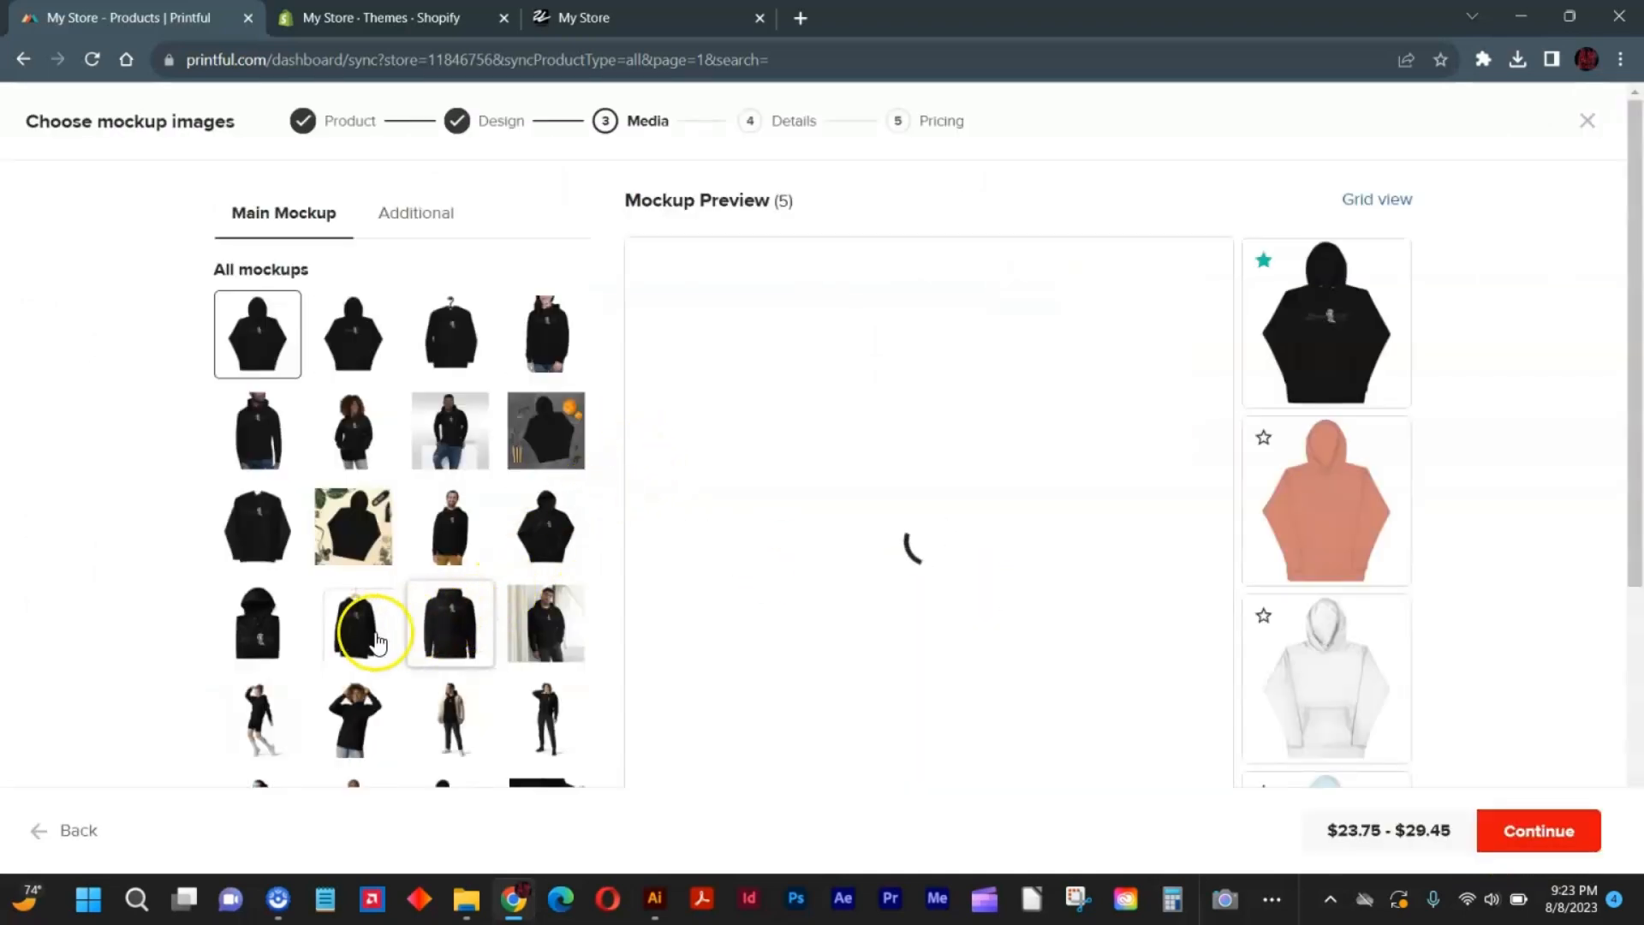
left_click(257, 634)
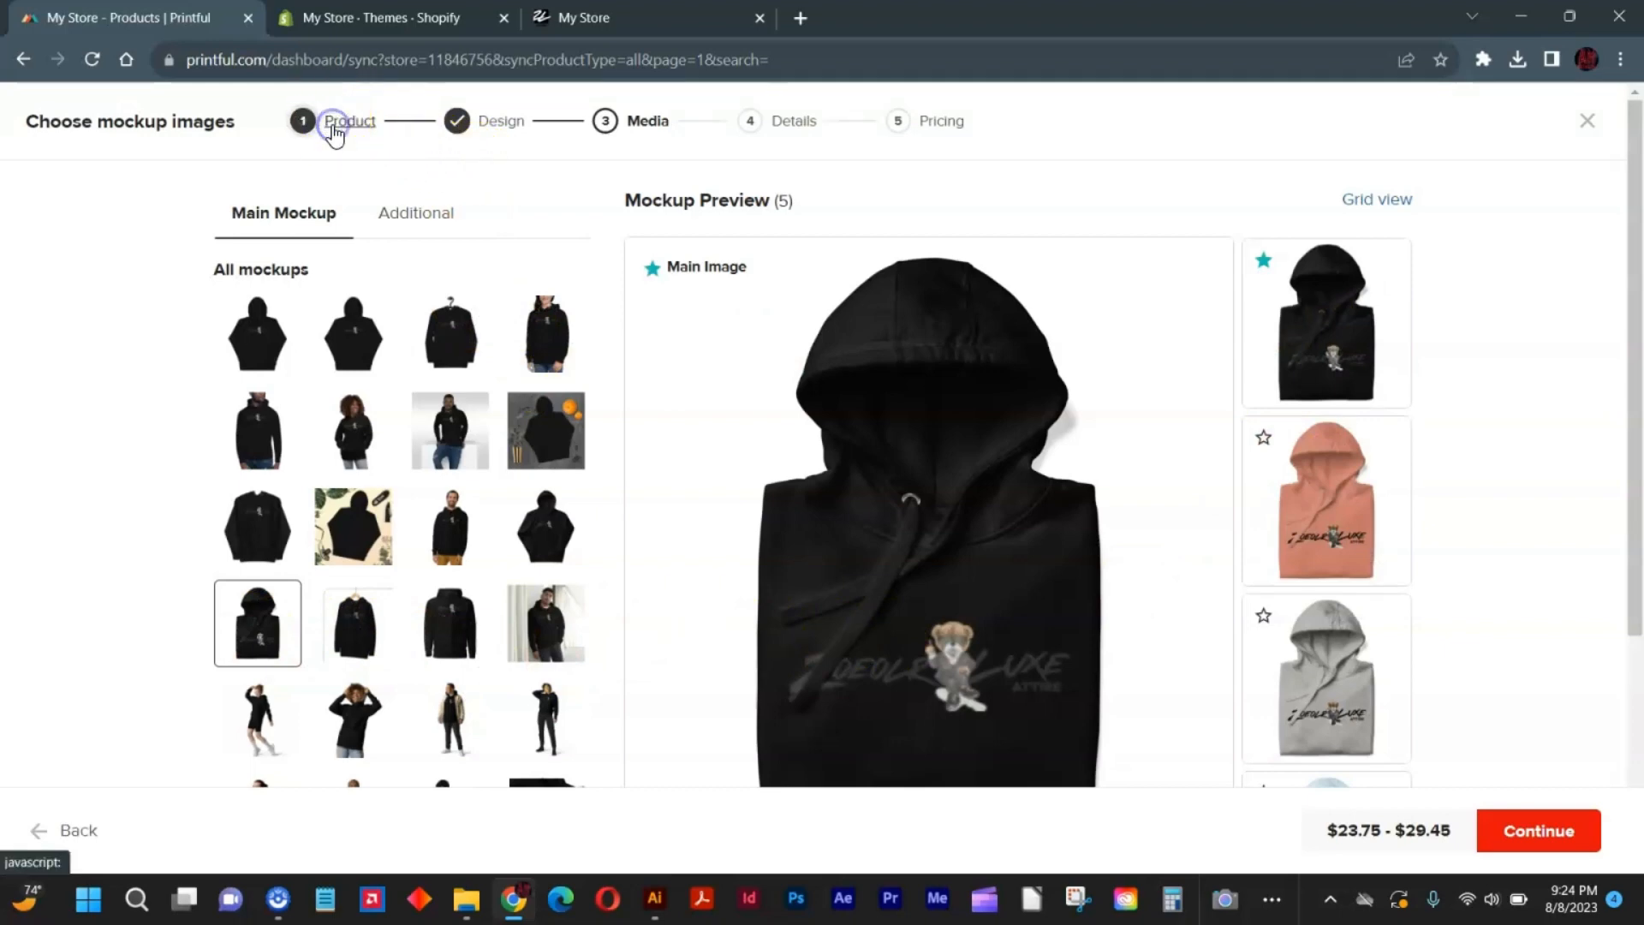
Return to product selection, show men's Hoodies & sweatshirts and reopen the Unisex Premium Hoodie | Cotton Heritage M2580.
left_click(402, 184)
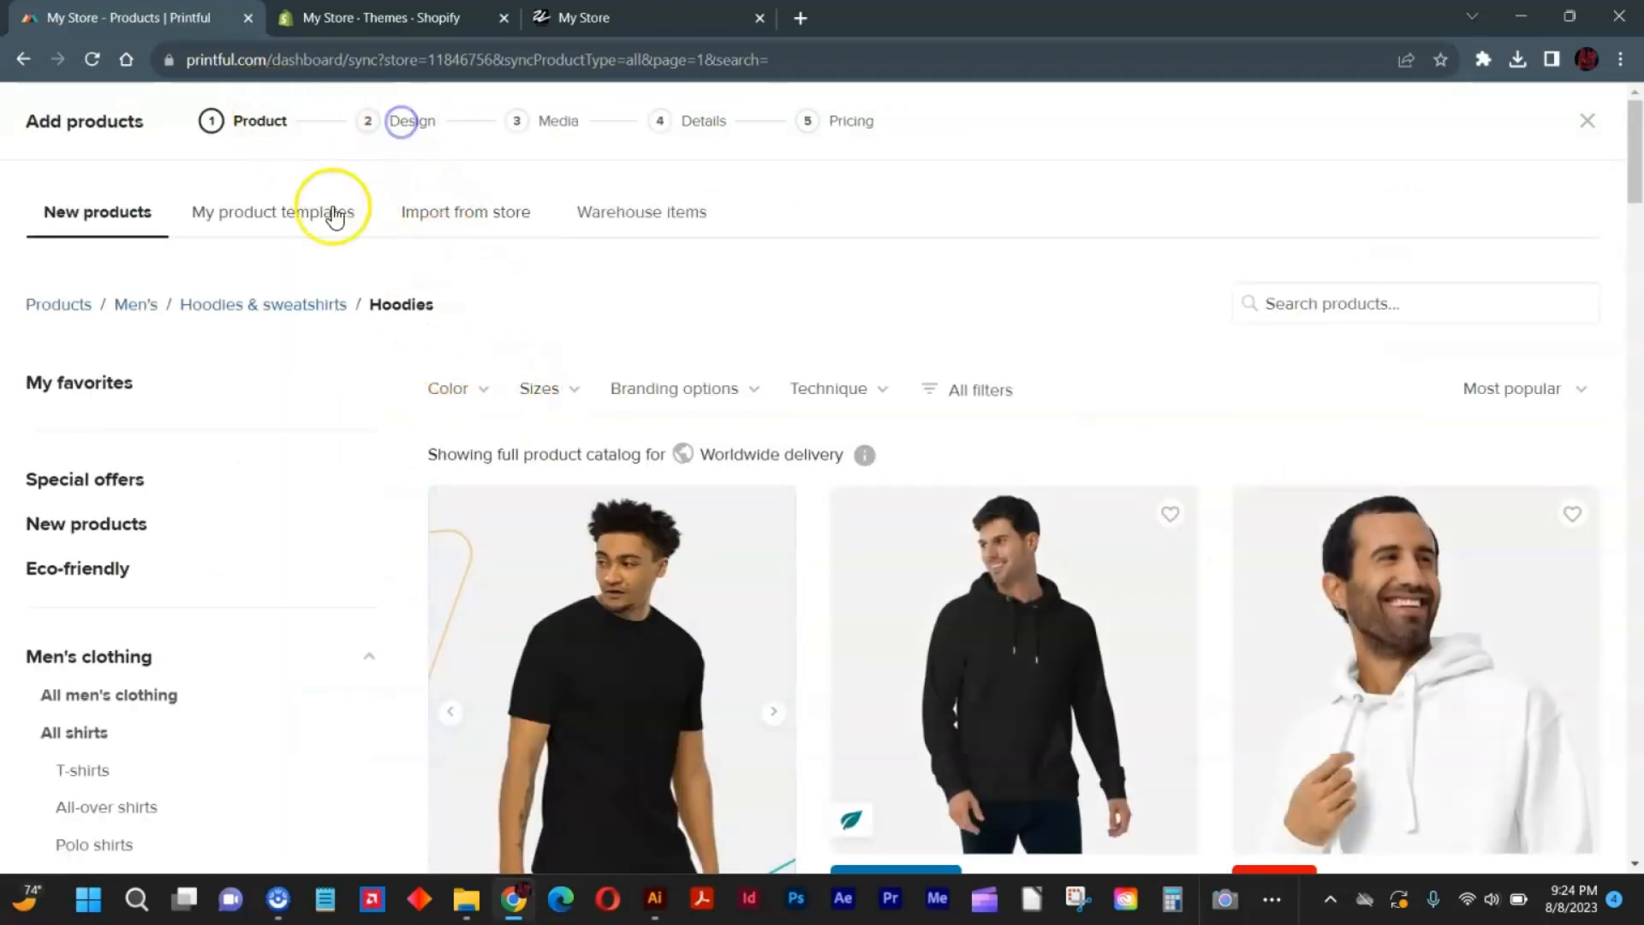
left_click(261, 306)
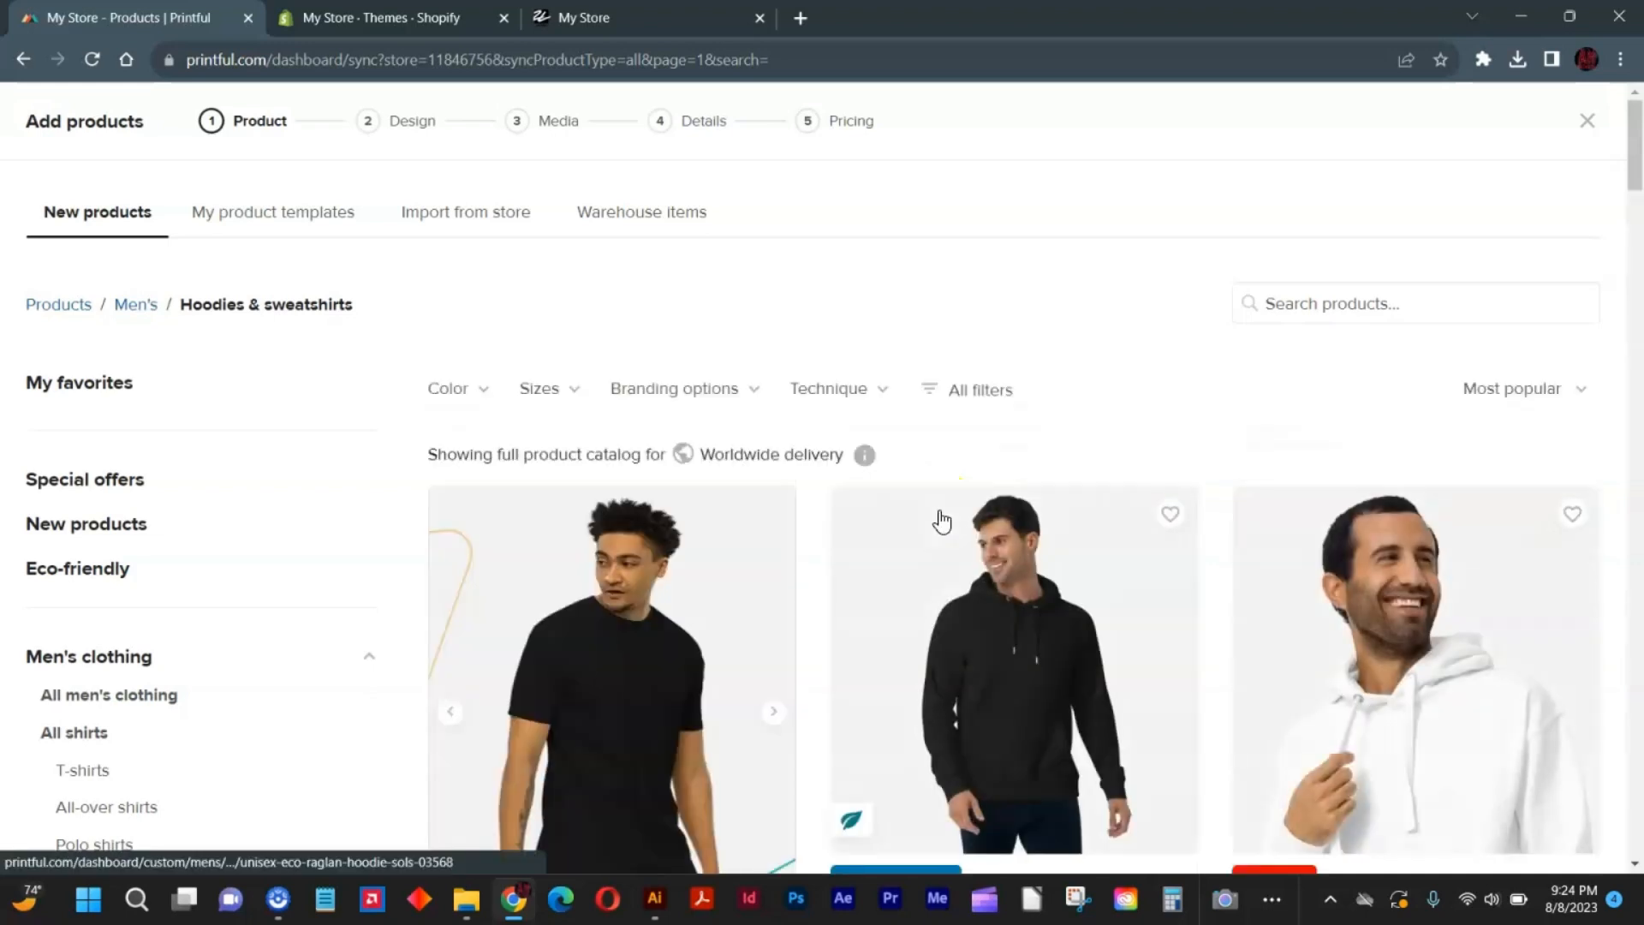
scroll(1360, 467, "down", 2)
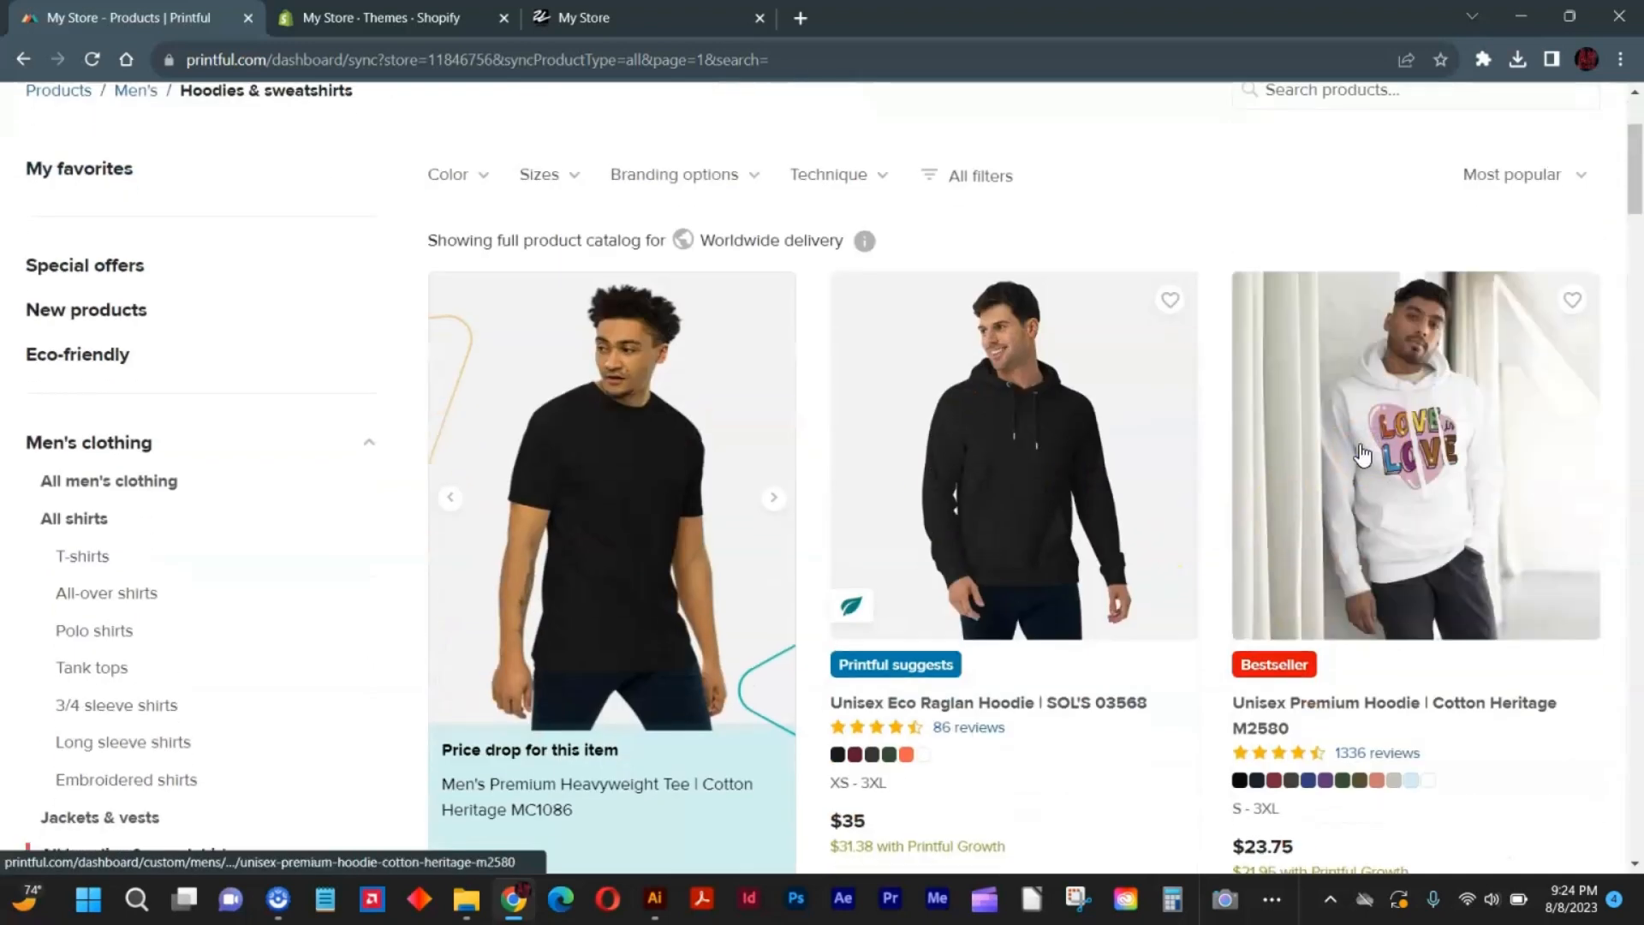
left_click(1374, 422)
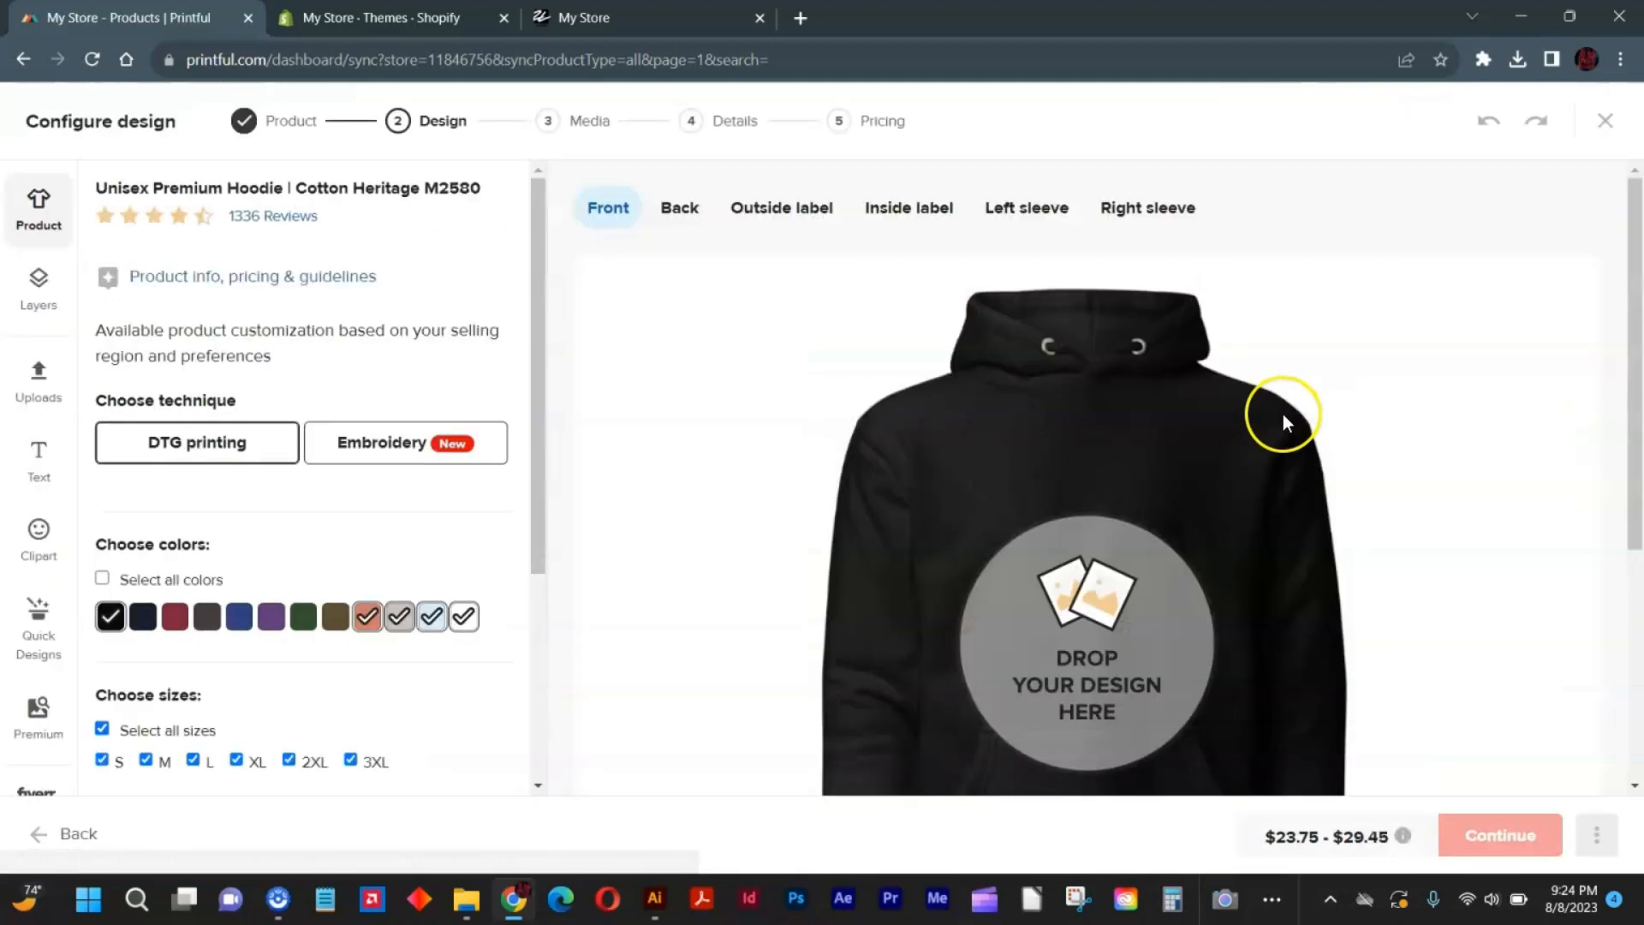
Remove black from the hoodie's colors, then place des2.png on the front and move it up the chest.
left_click(111, 616)
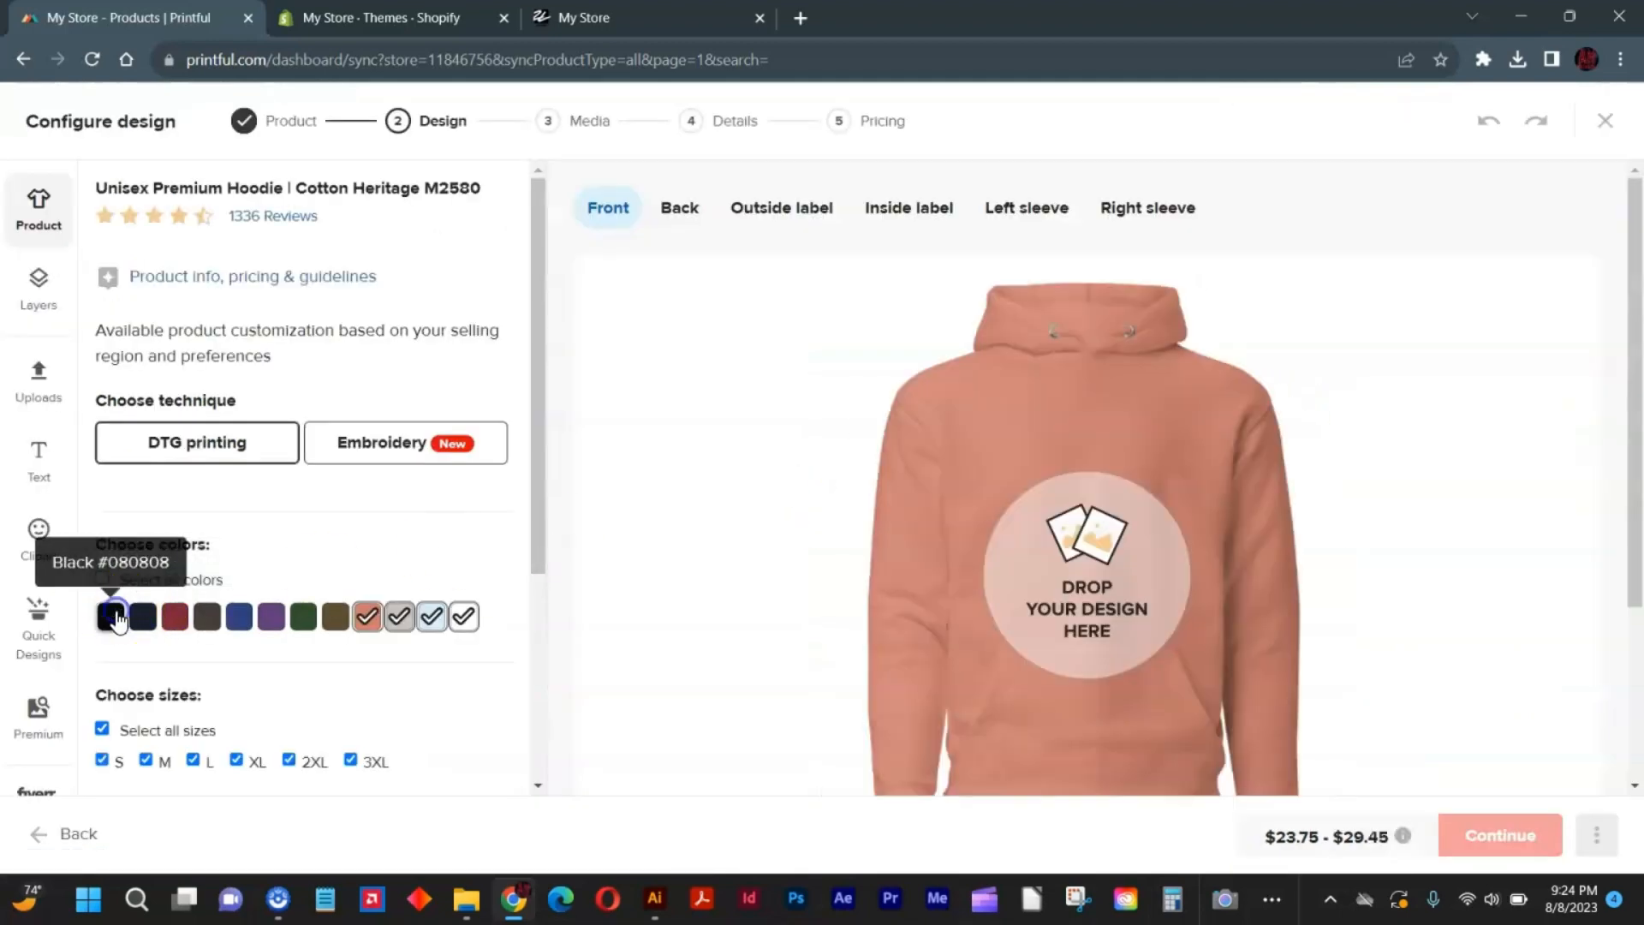
left_click(1154, 532)
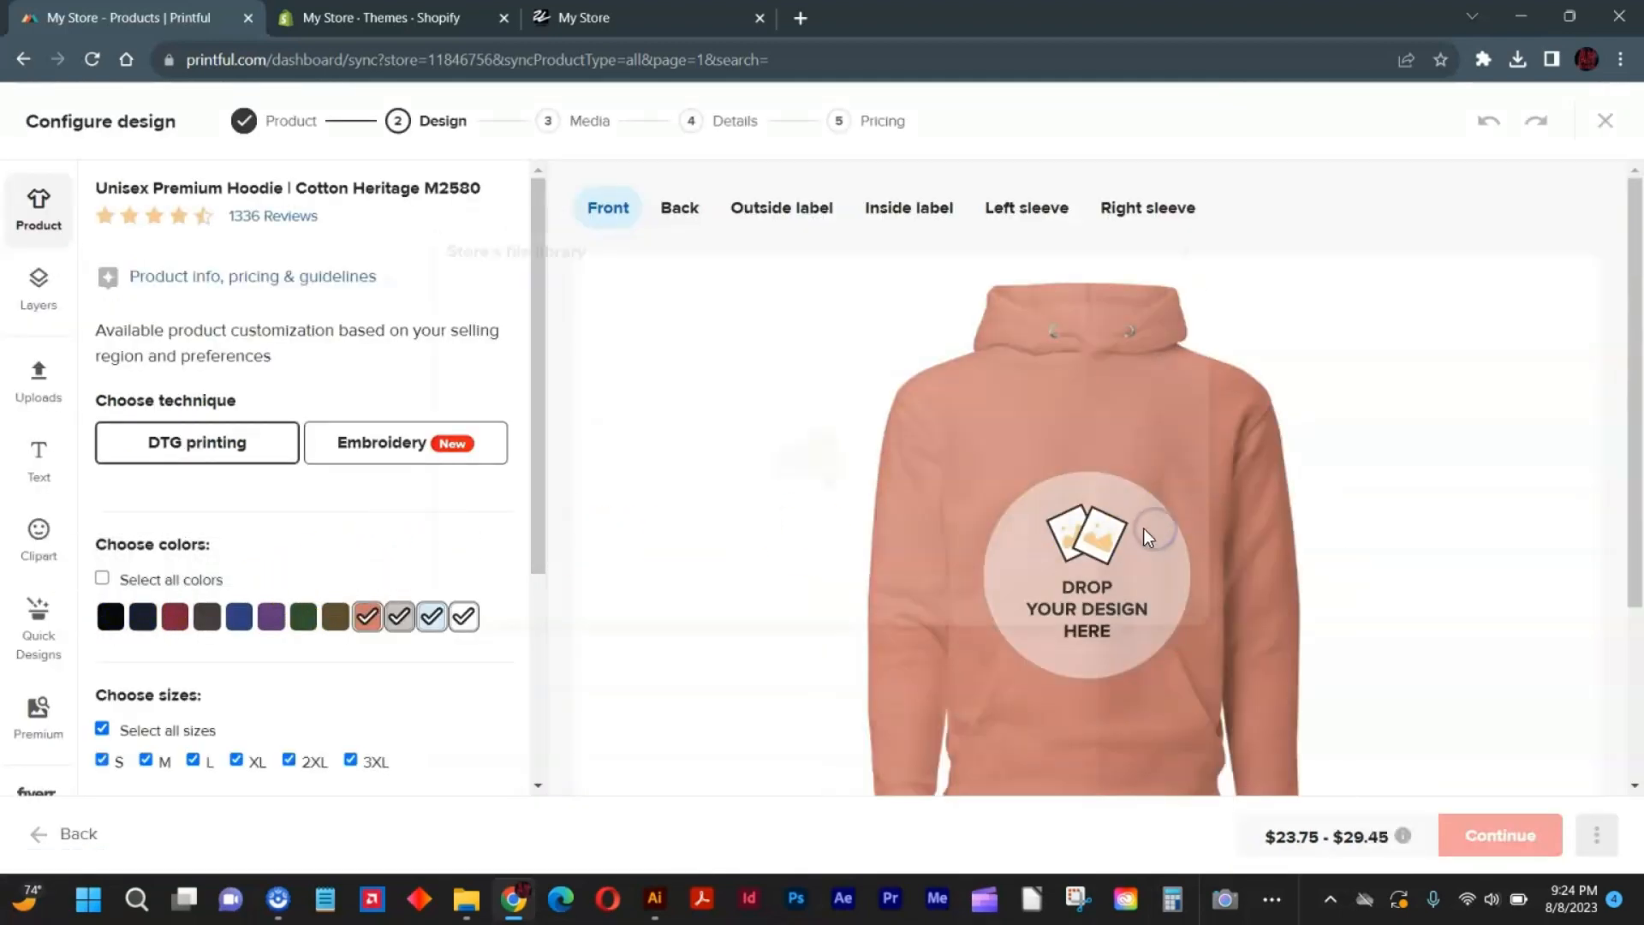
left_click(670, 394)
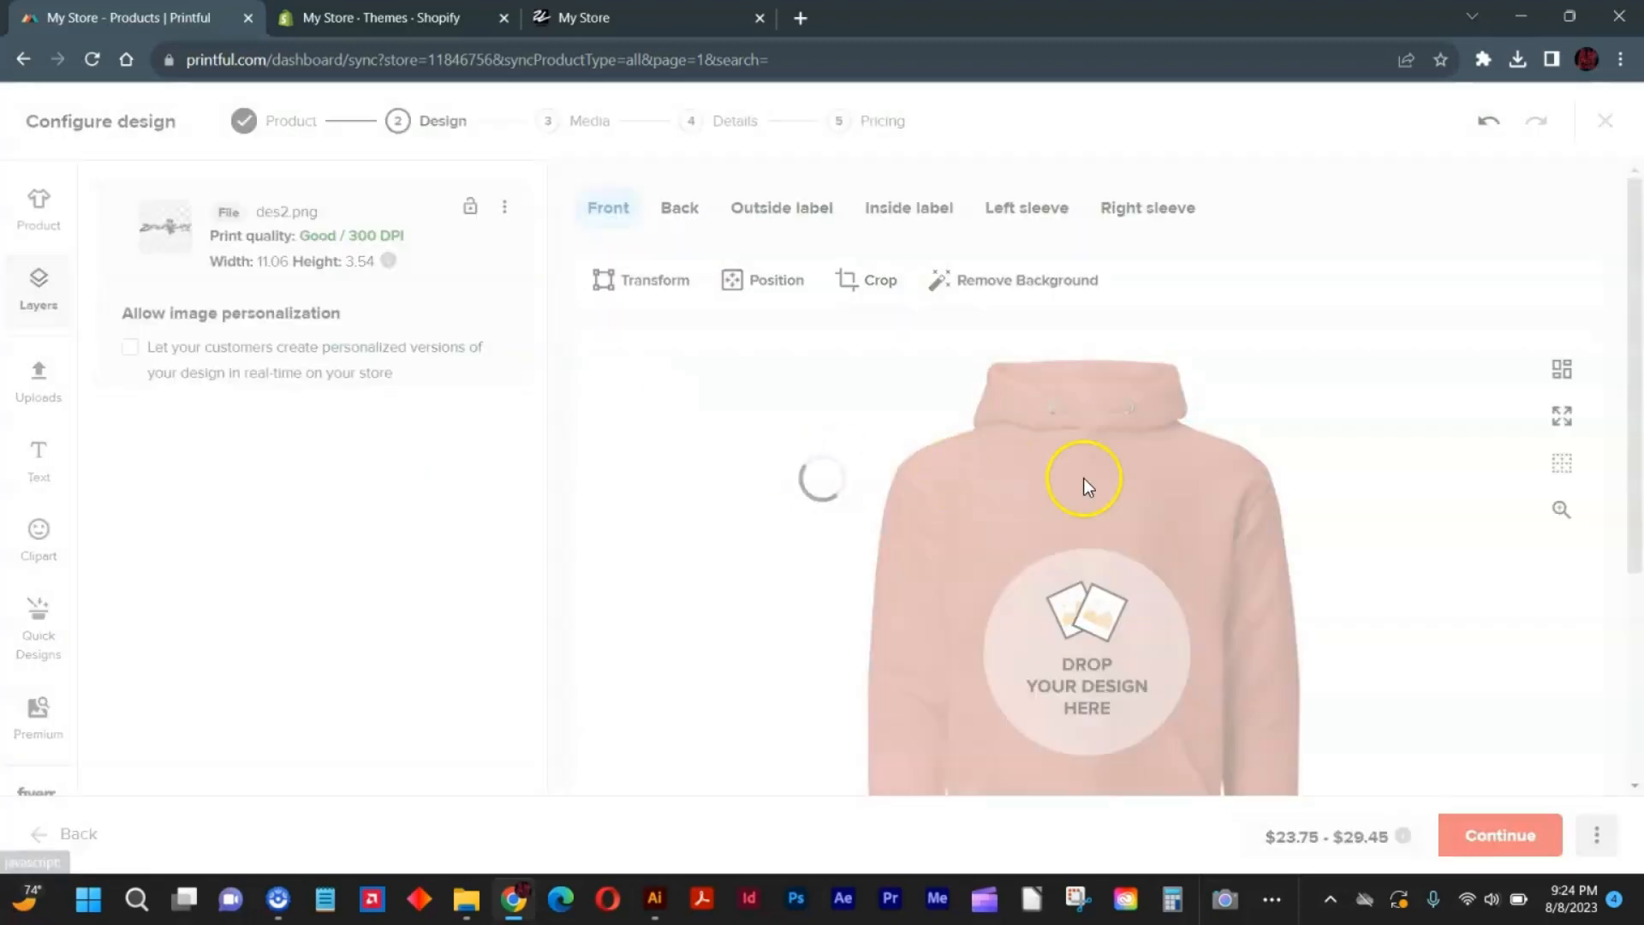
left_click_drag(1056, 555, 1055, 511)
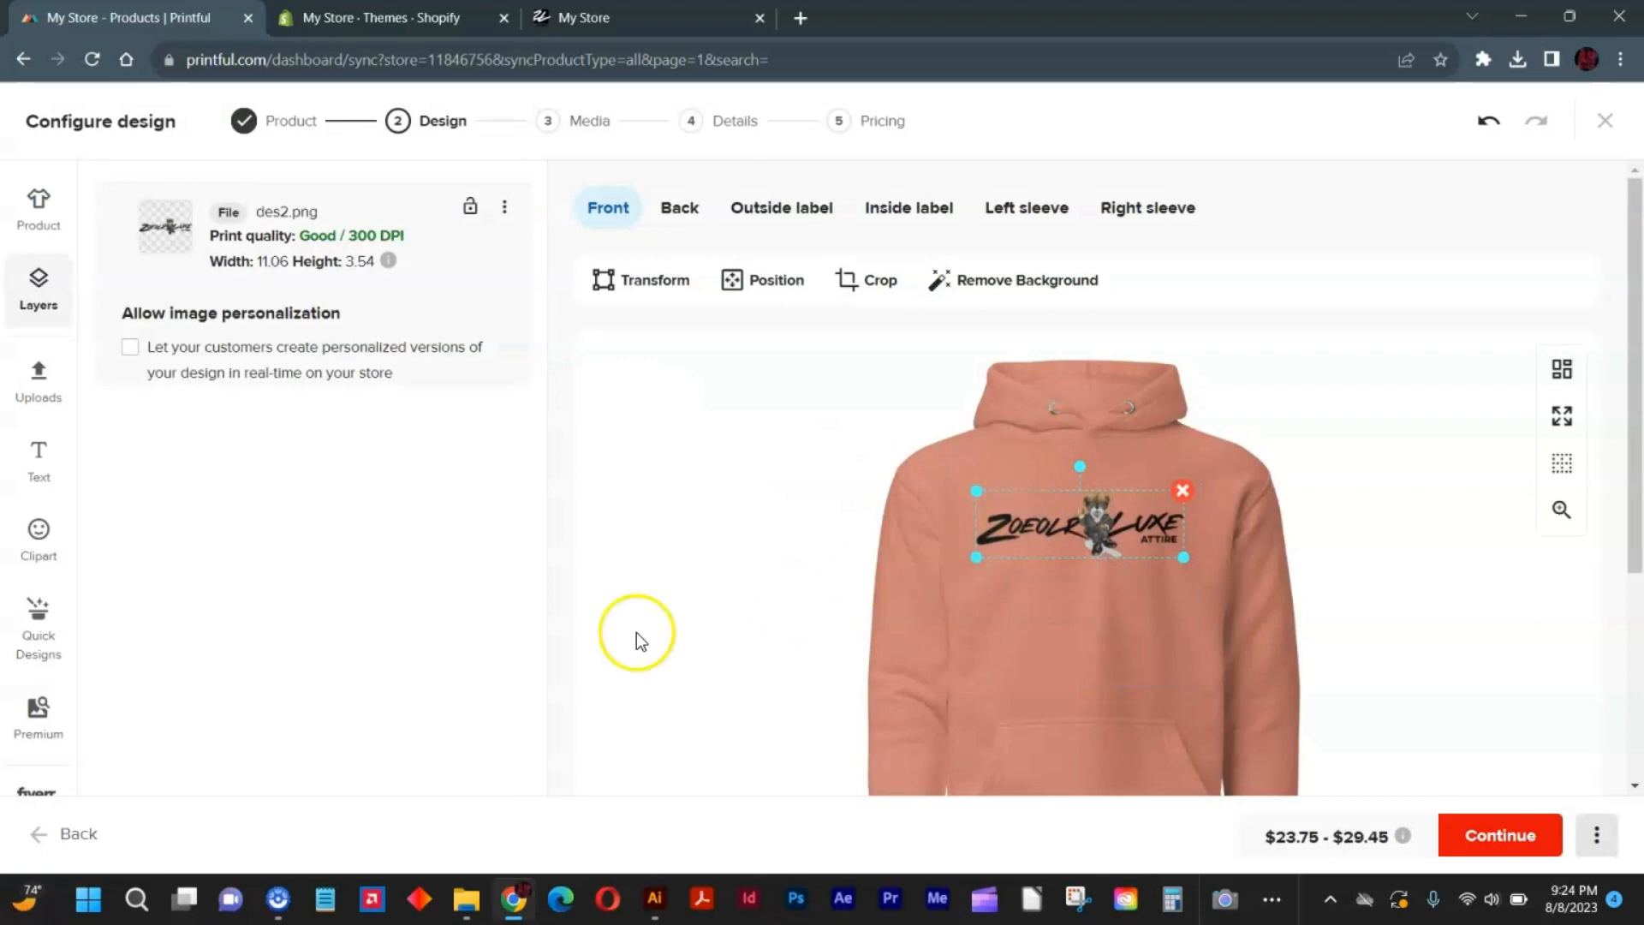
Continue to the mockups, choose the folded hoodie mockup and make the Carbon Grey version the main image.
left_click(1521, 834)
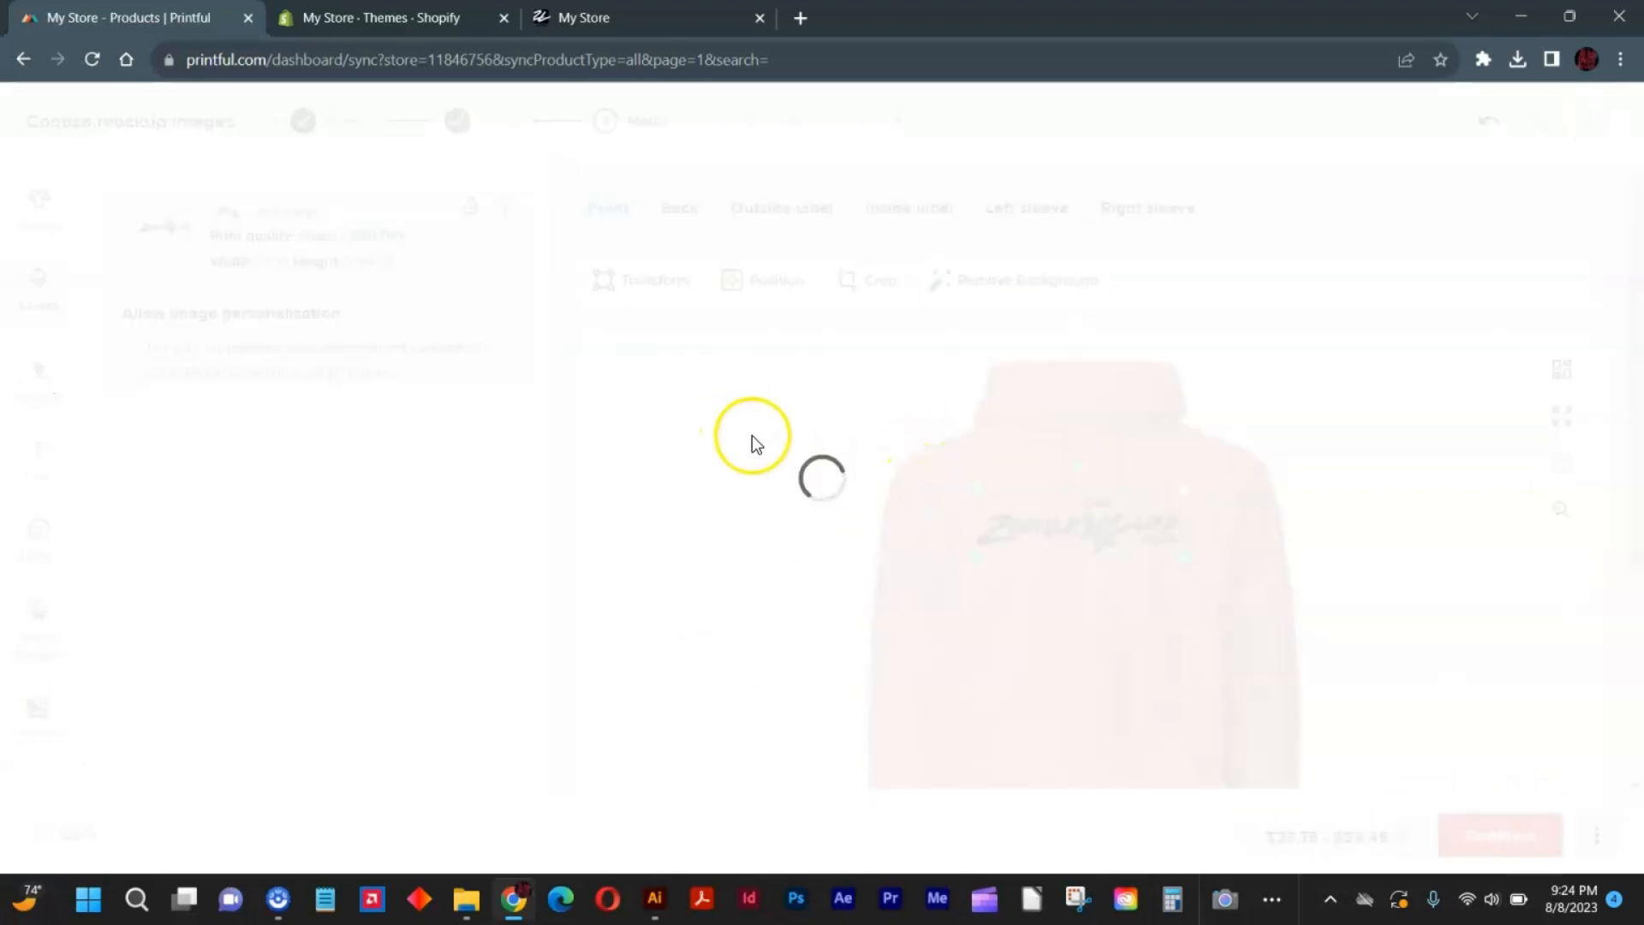
left_click(589, 372)
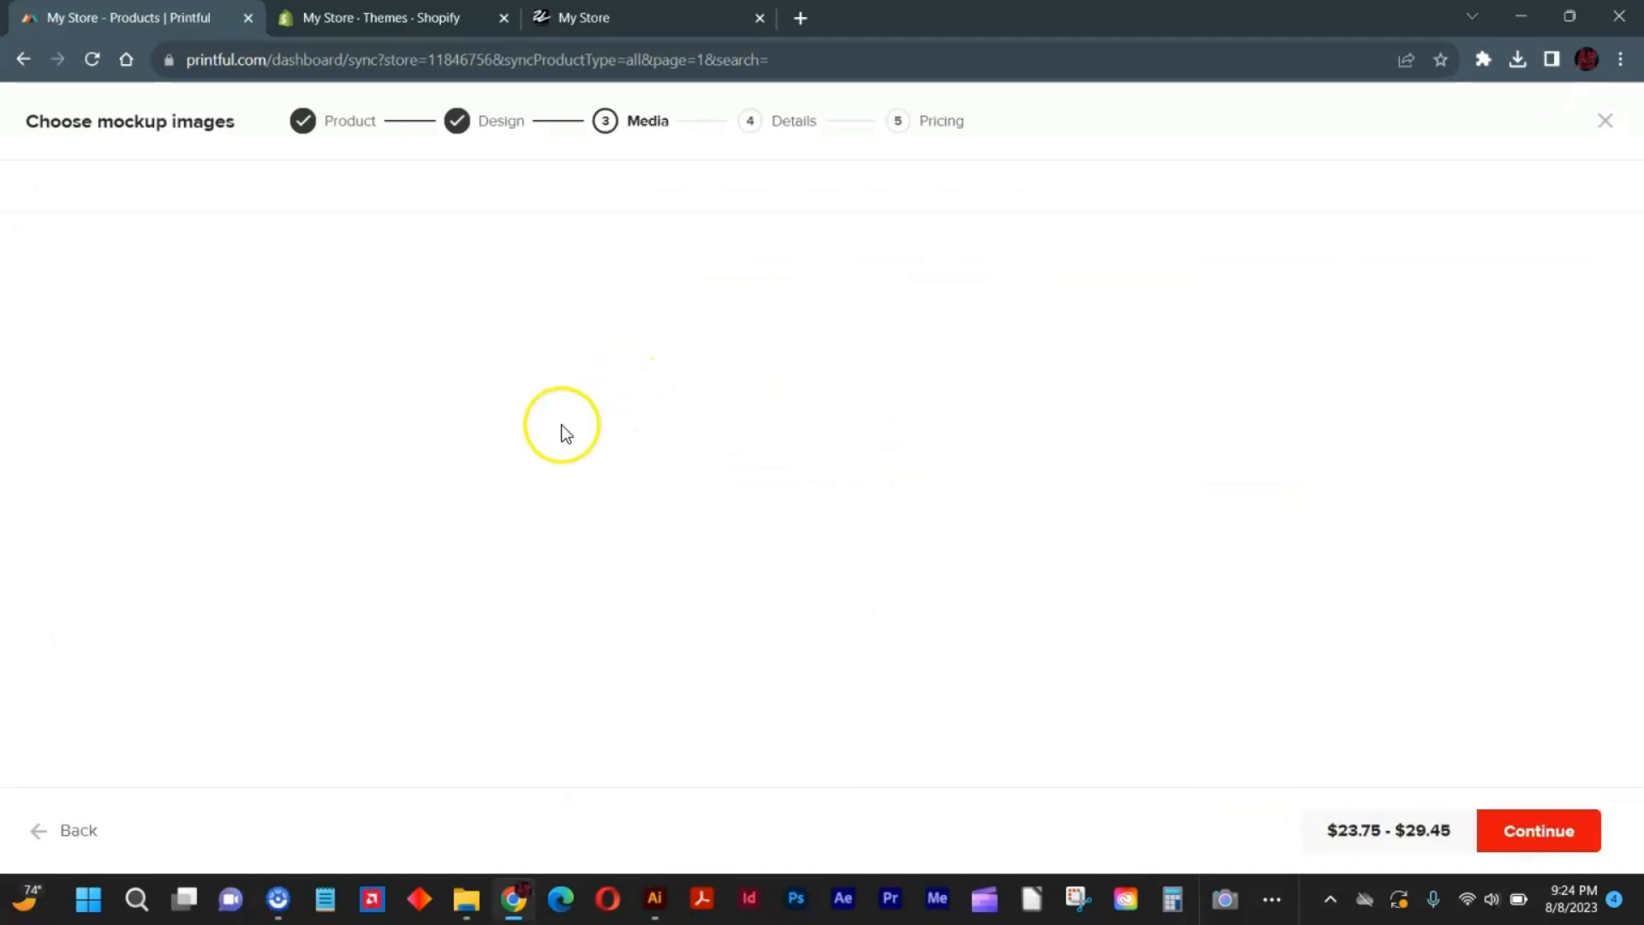
scroll(268, 614, "down", 5)
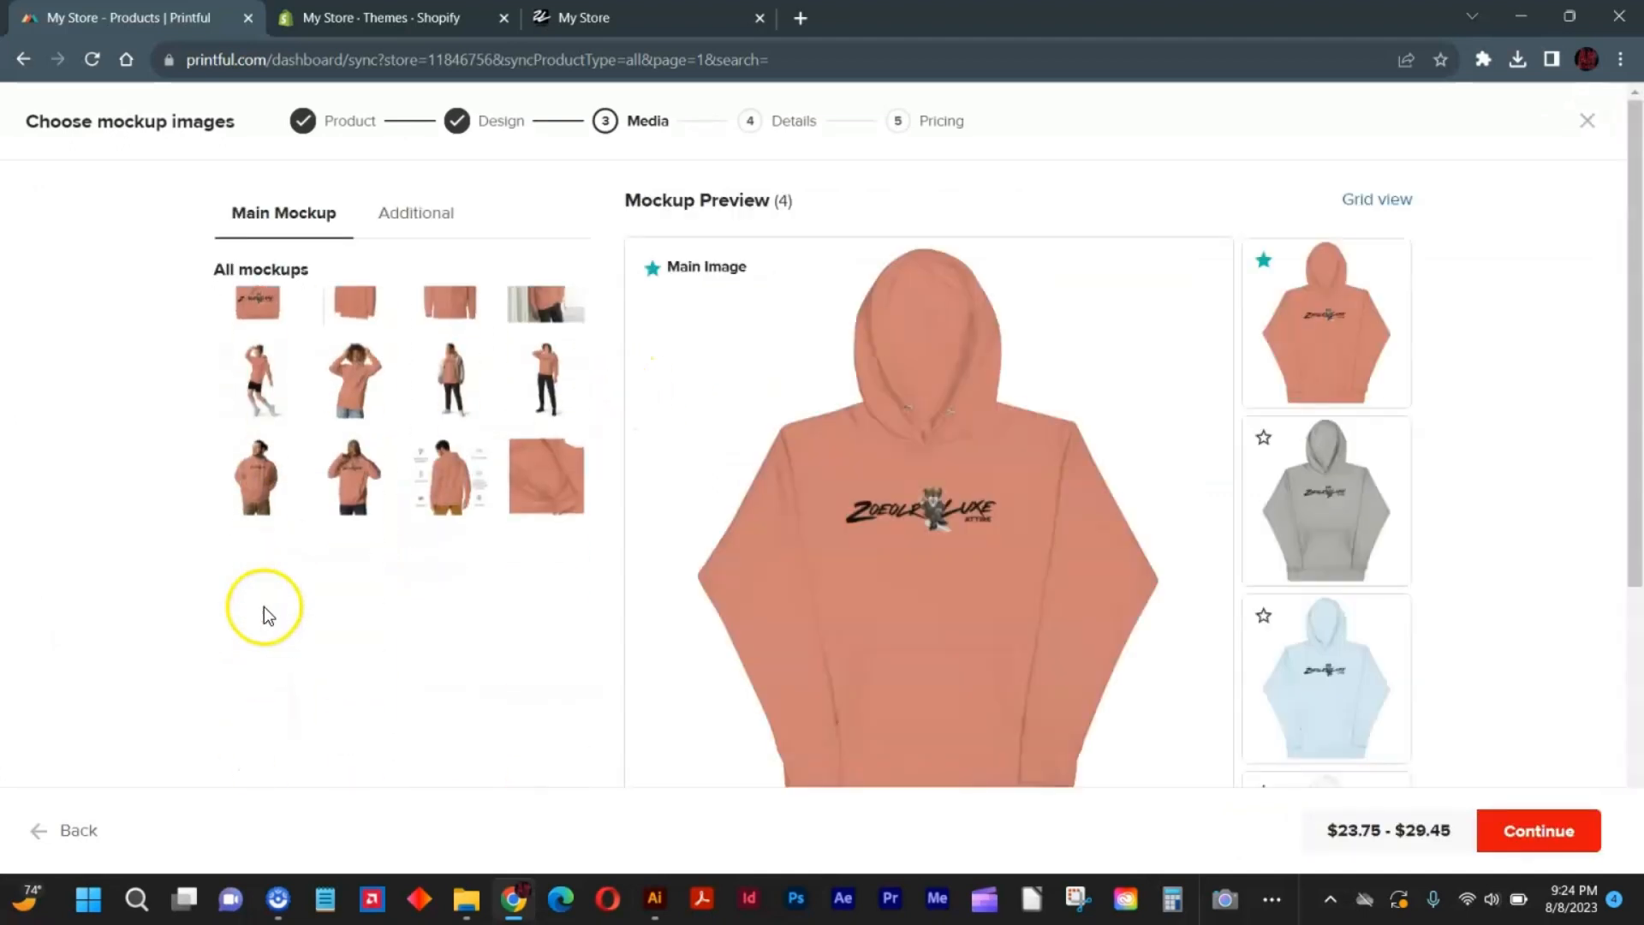
scroll(283, 462, "up", 5)
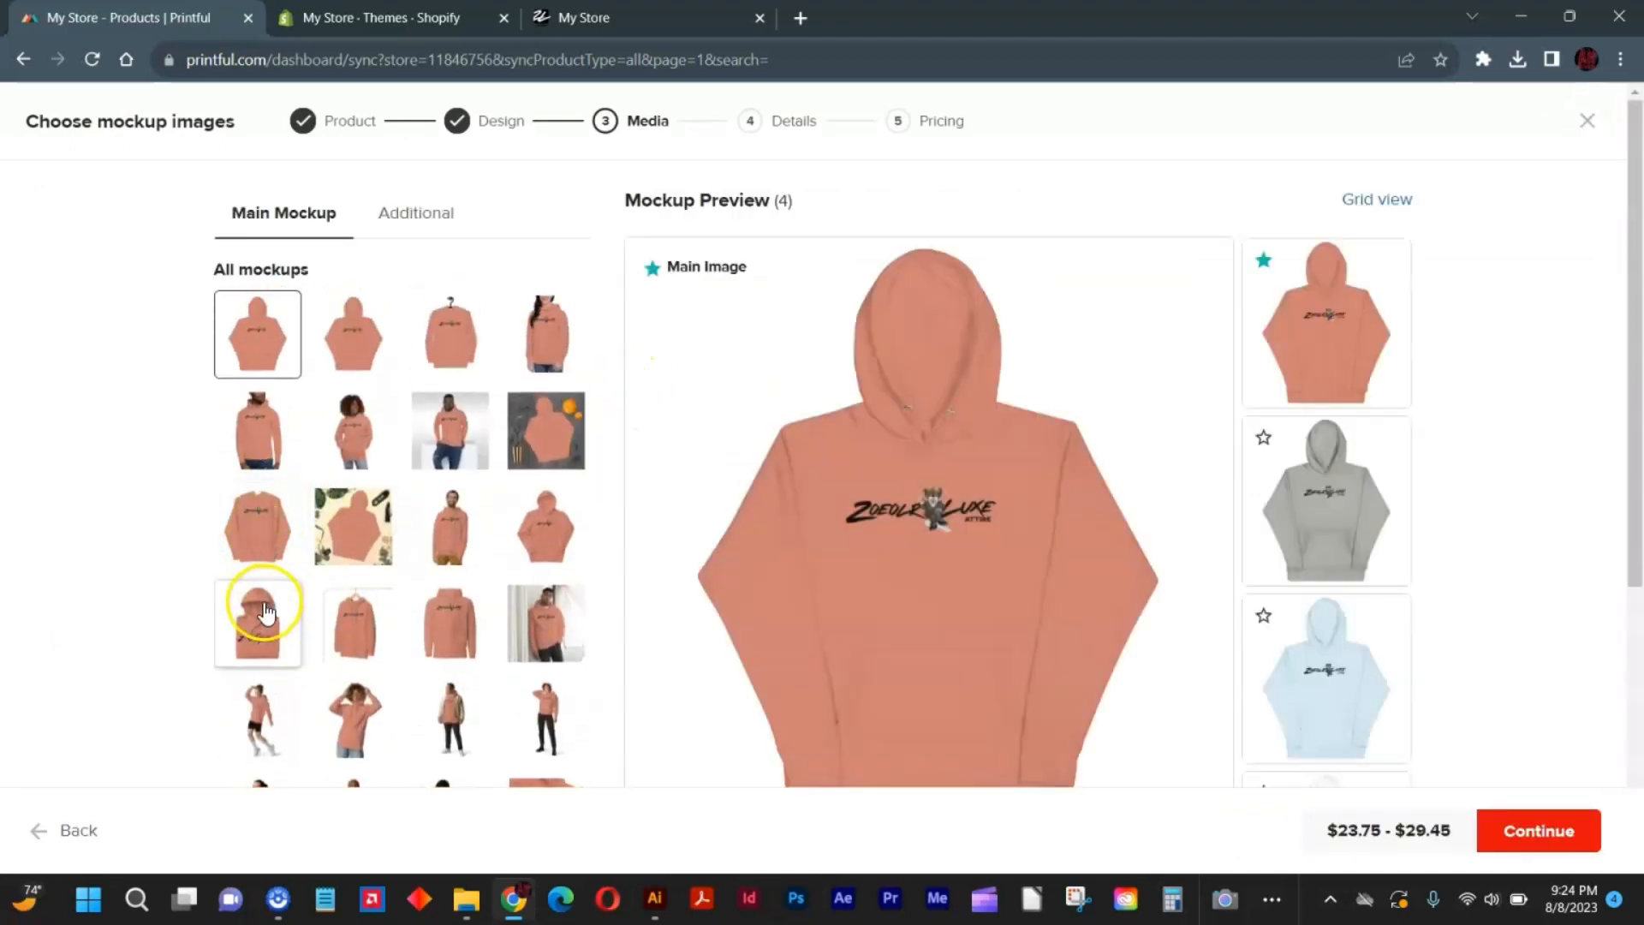
left_click(264, 611)
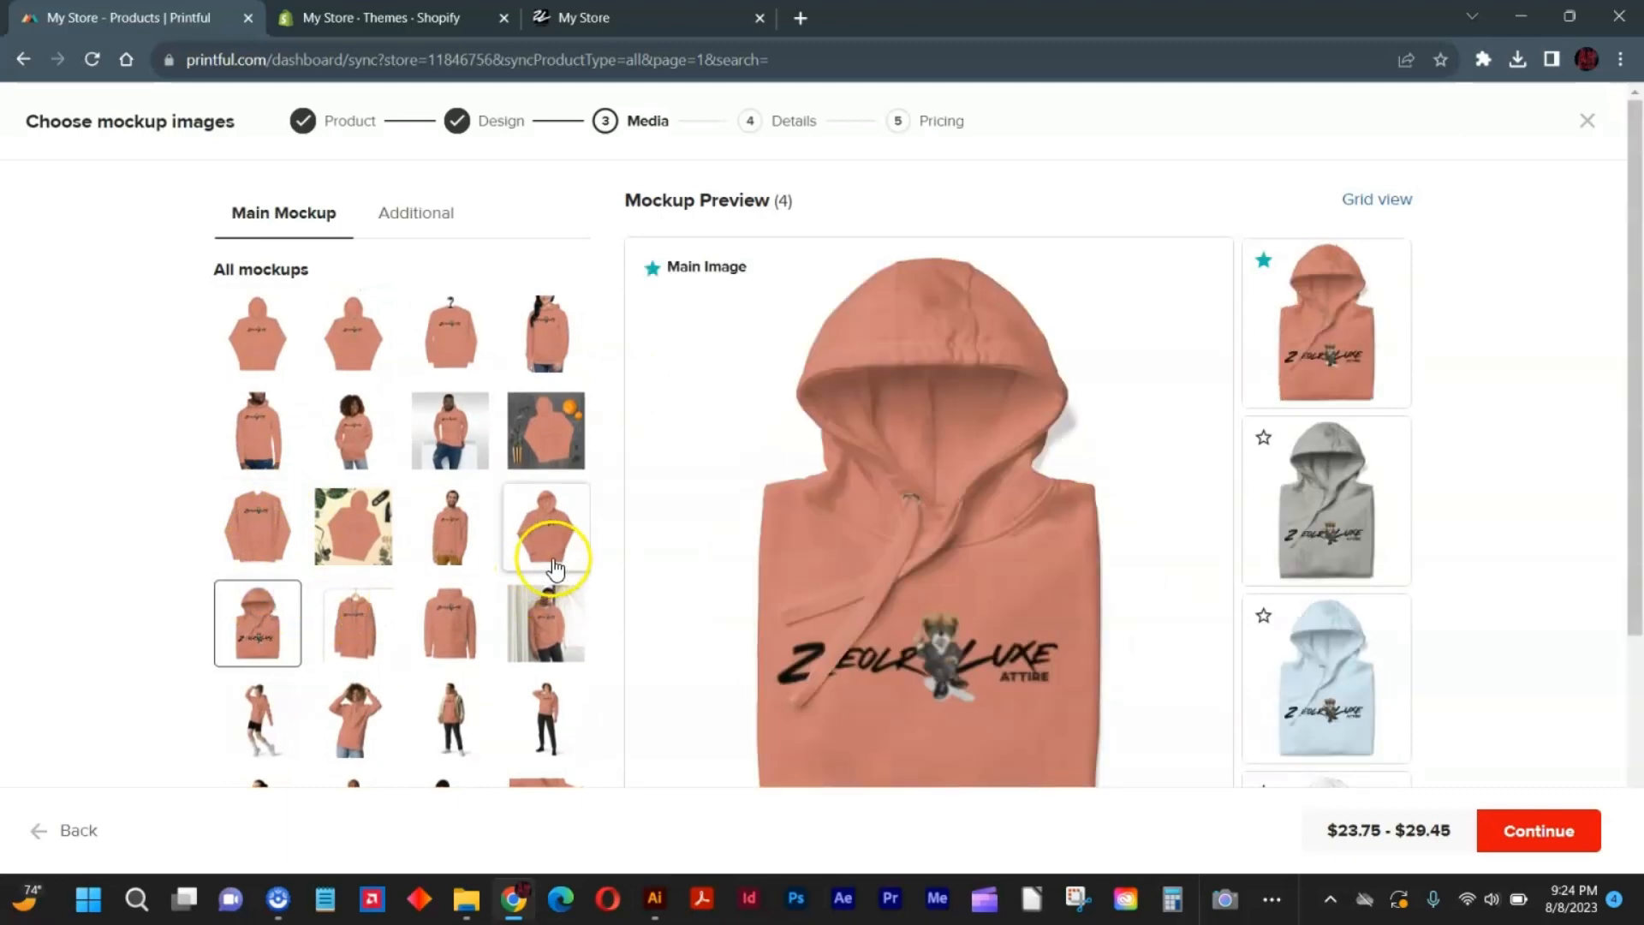
left_click(1263, 438)
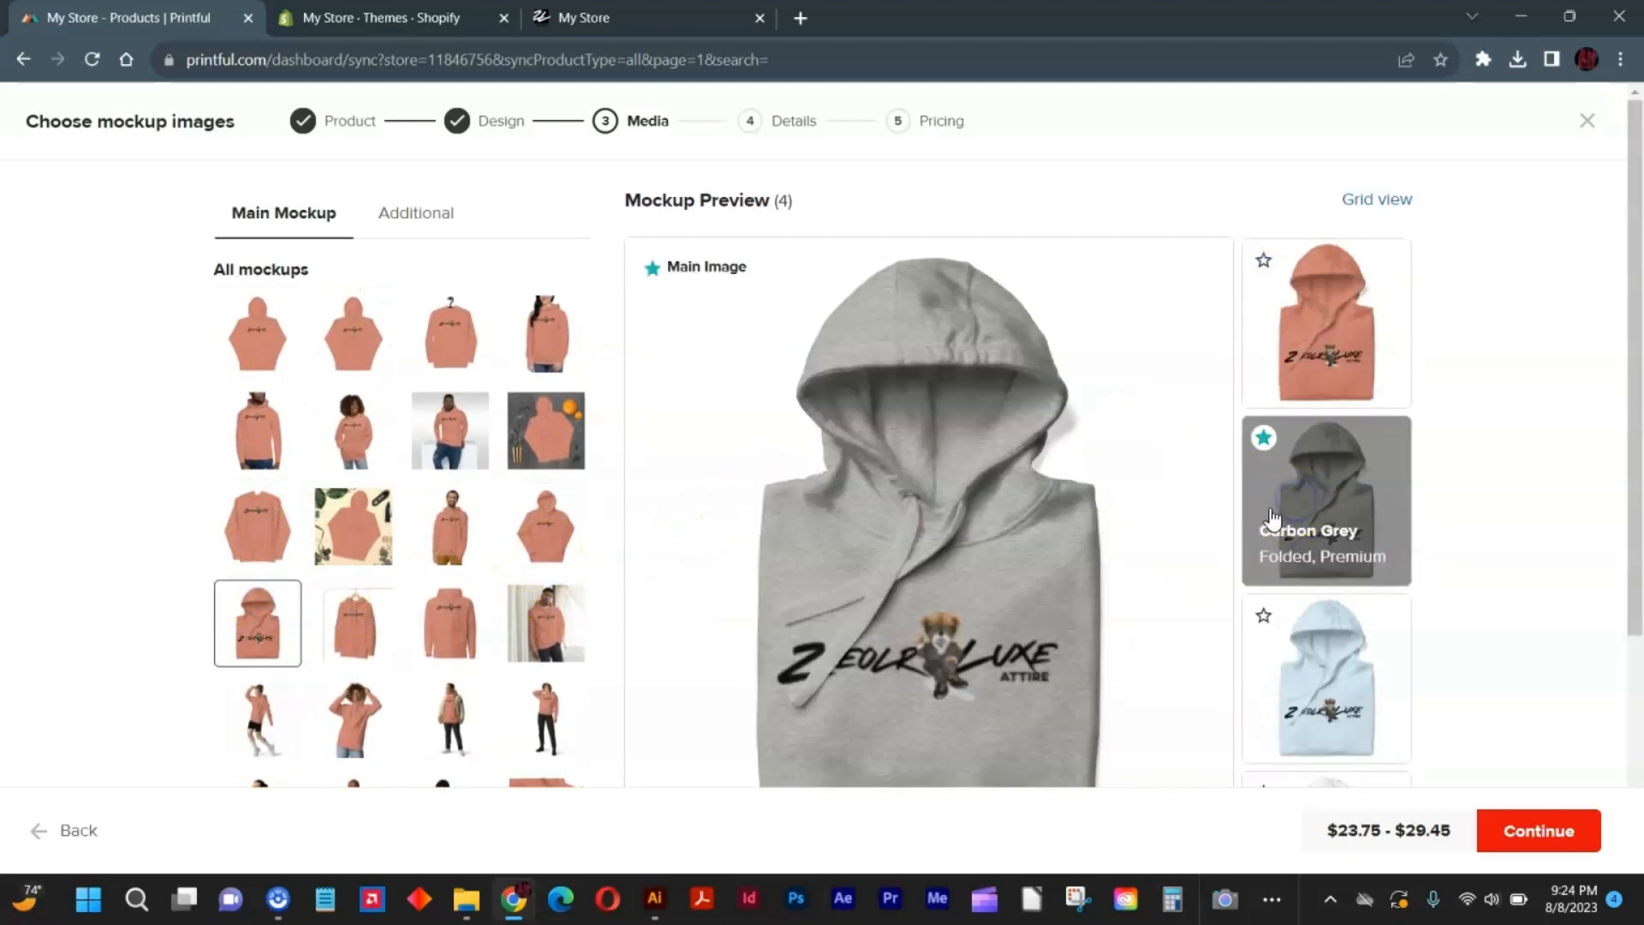
scroll(1415, 692, "down", 1)
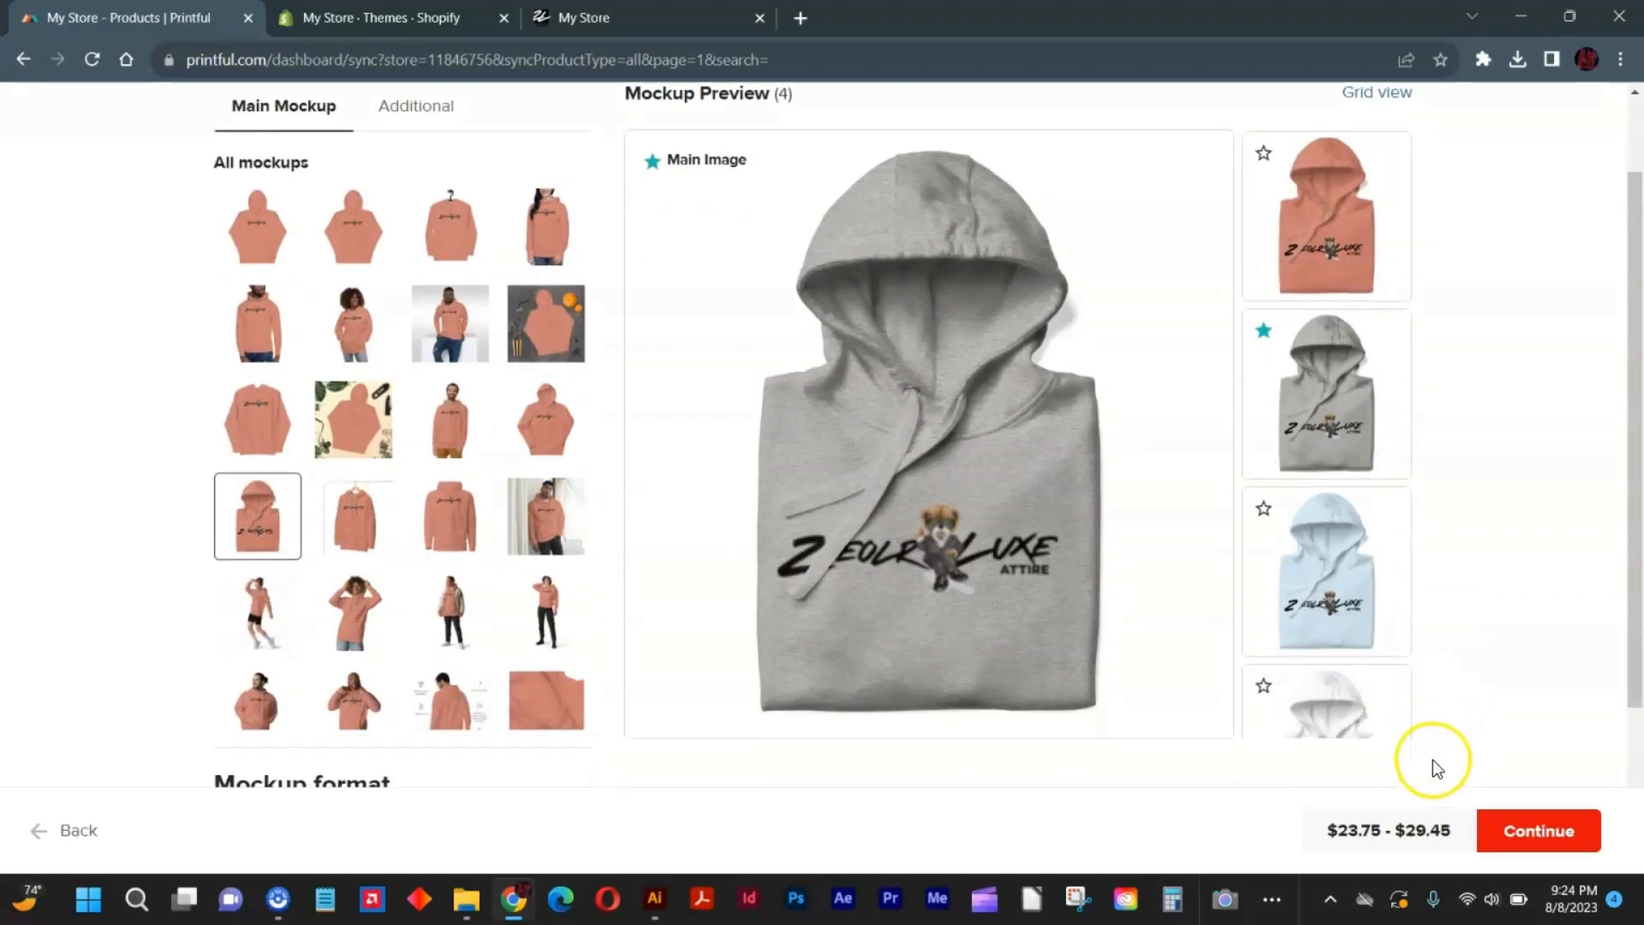
Keep the default Unisex Hoodie details, increase the retail price by 50% and submit the product to the store.
left_click(1506, 833)
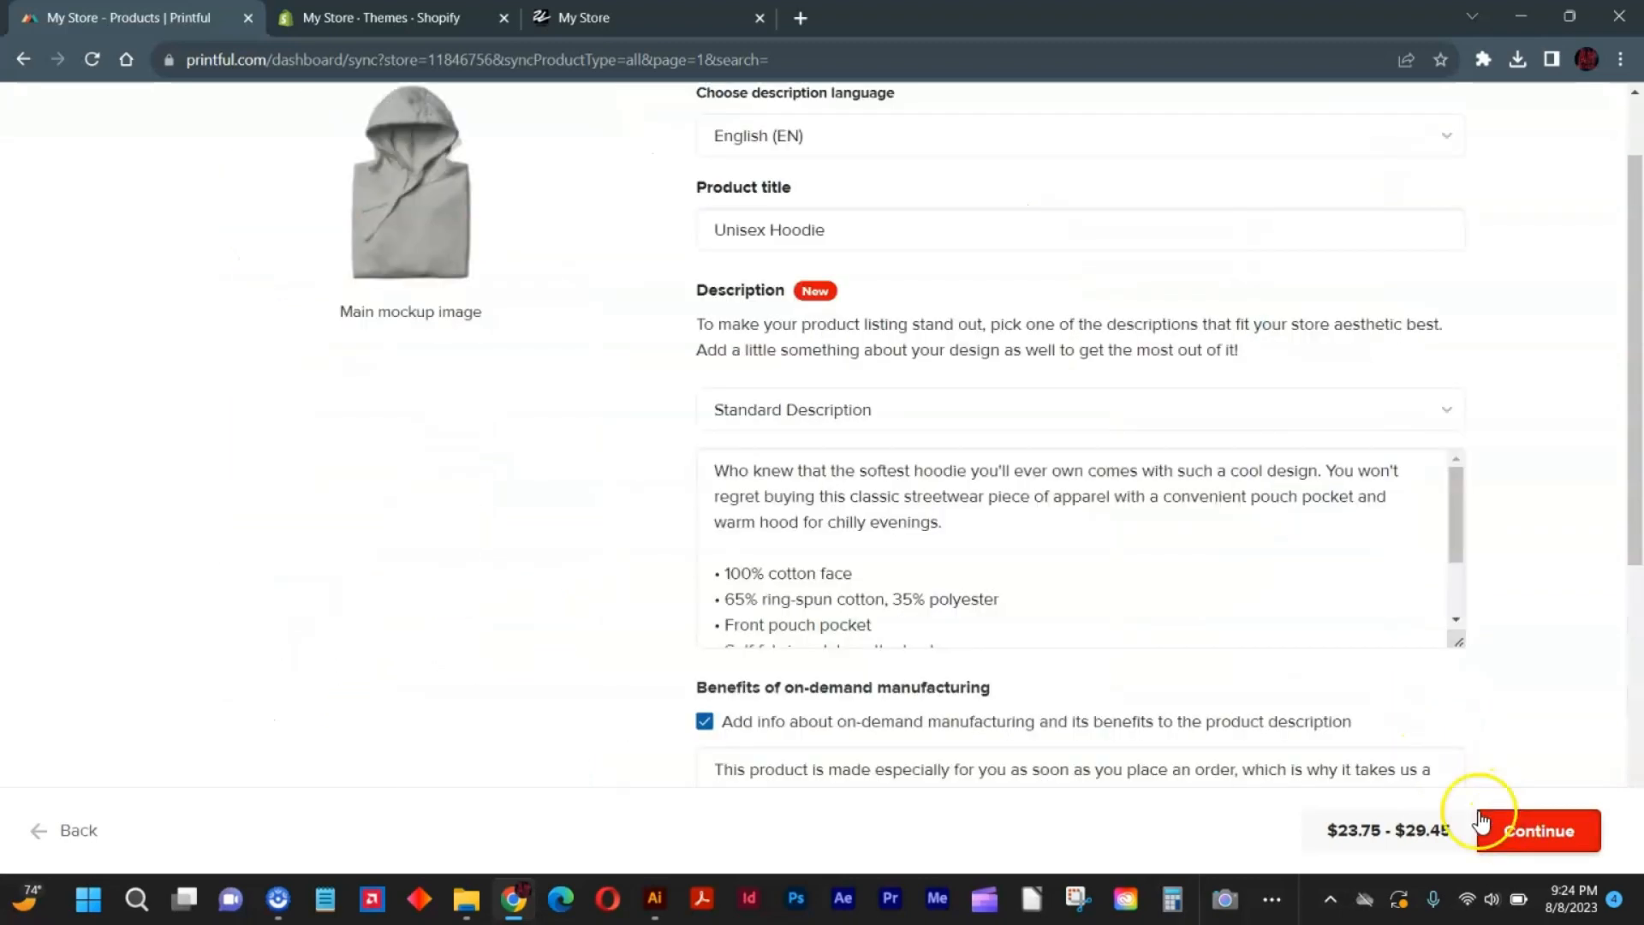
left_click(1550, 815)
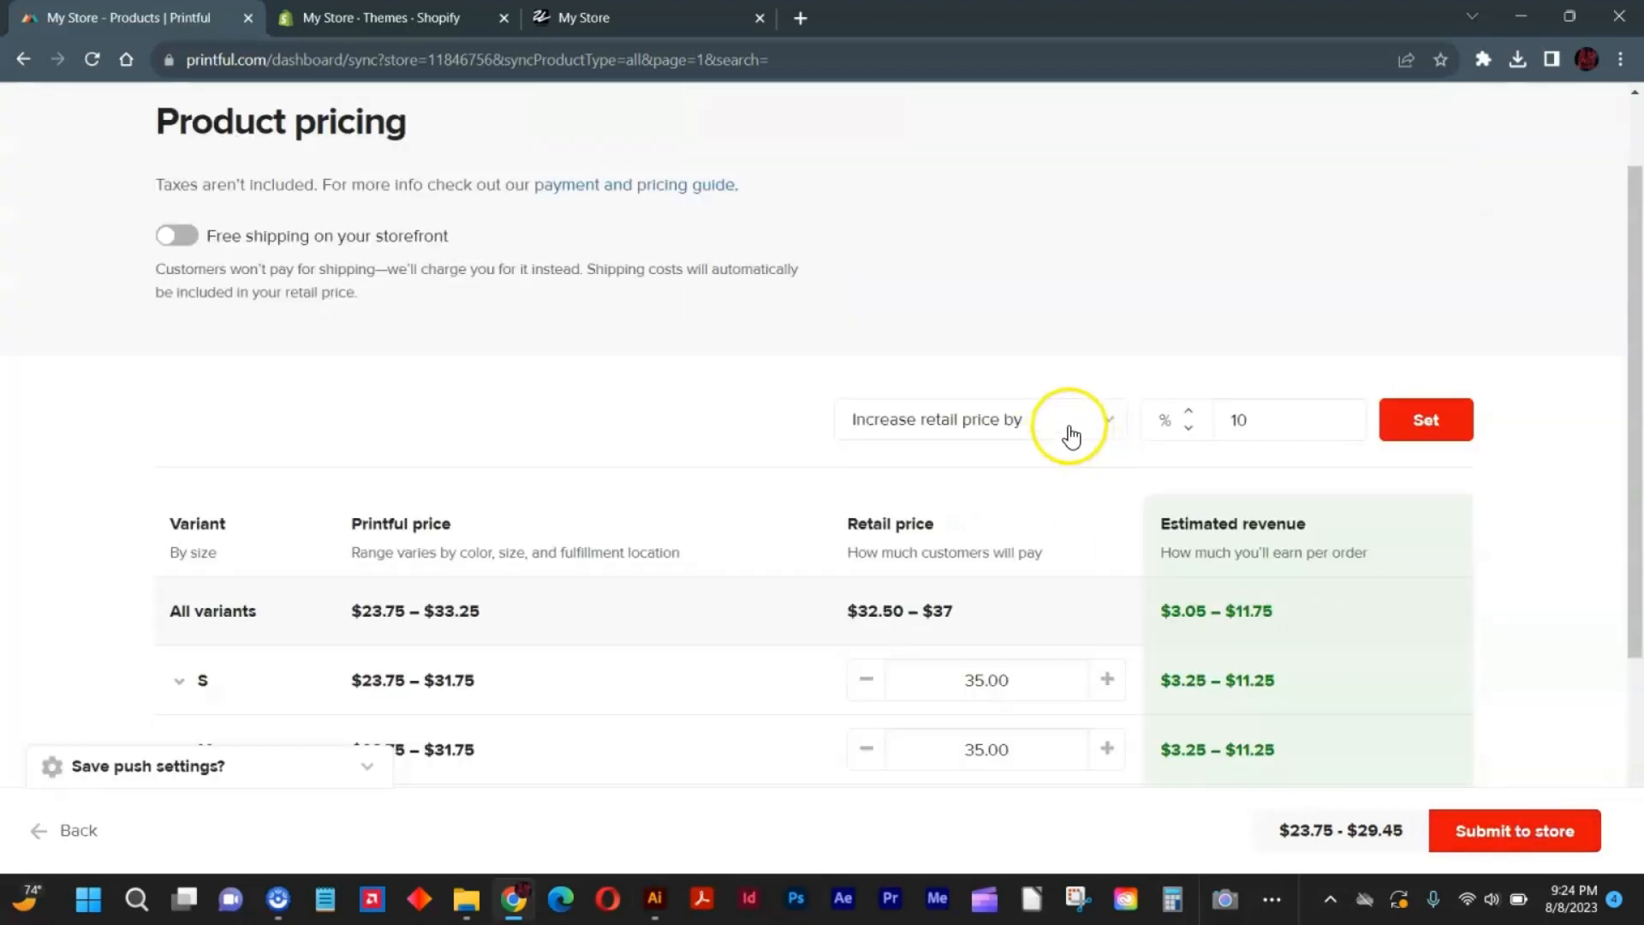
left_click(1271, 421)
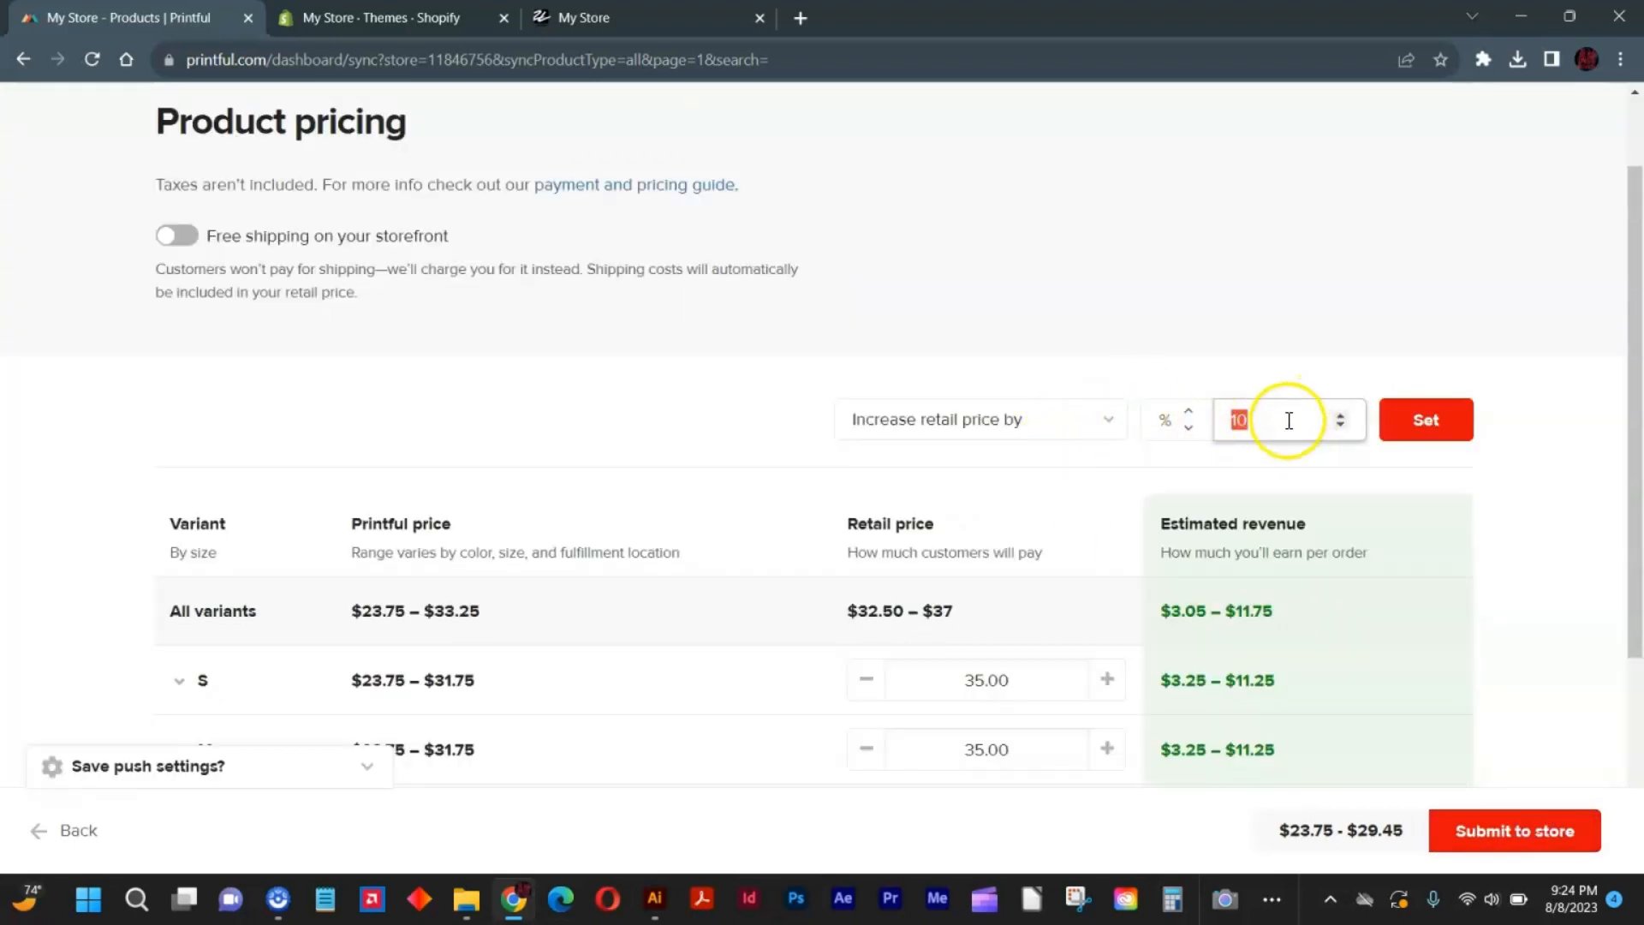
key("Return")
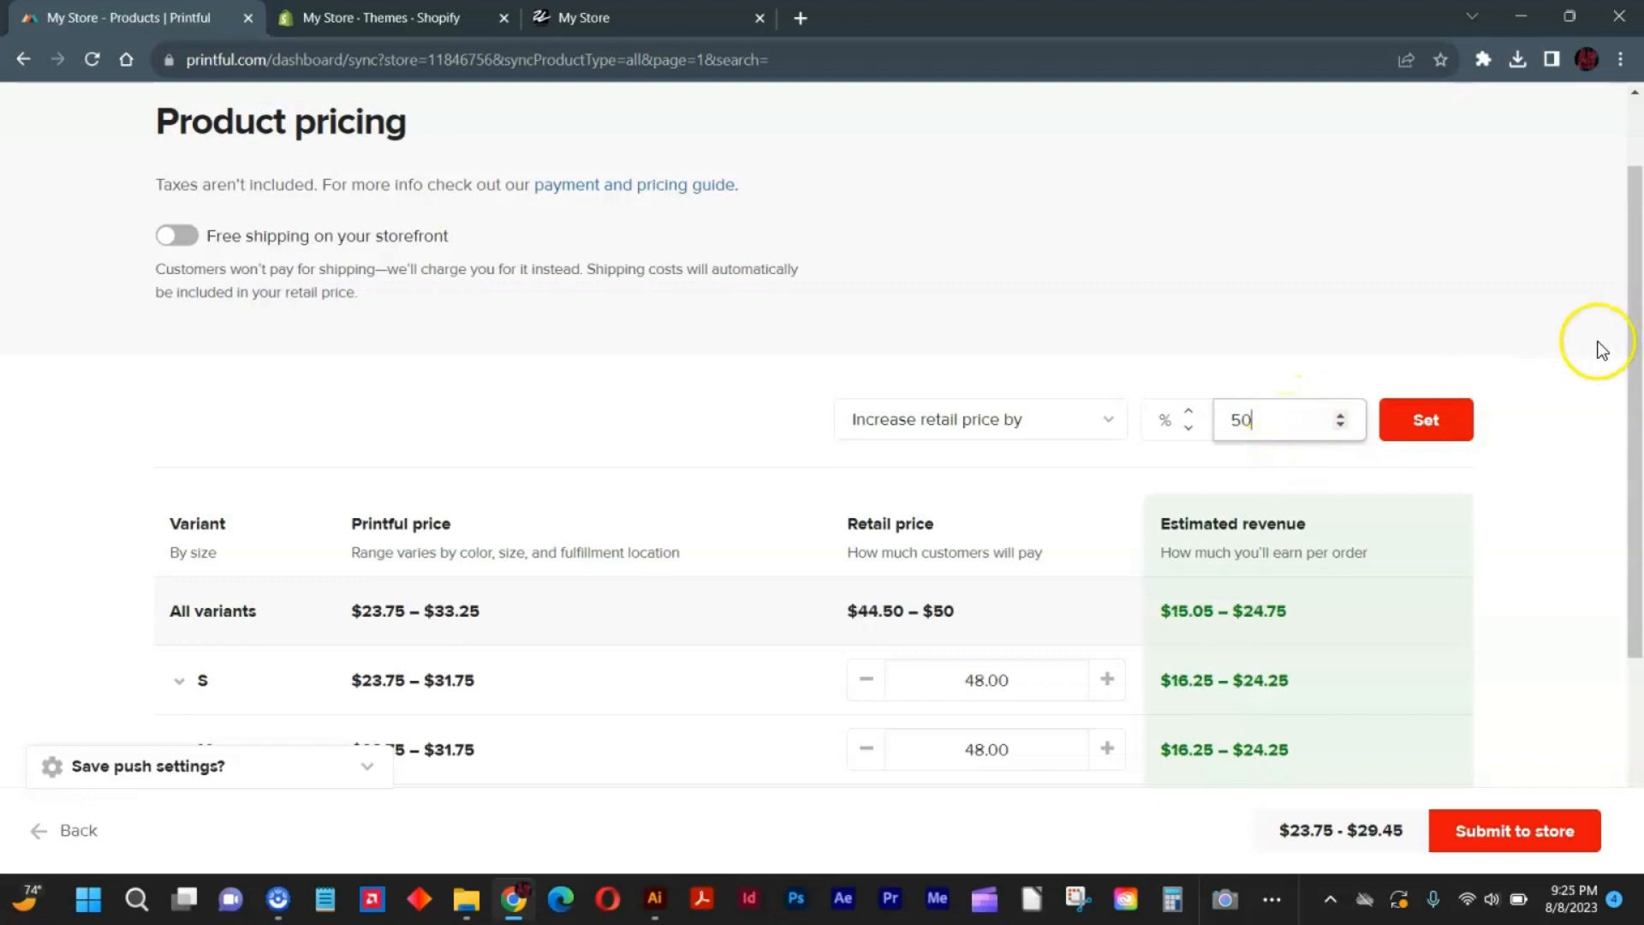
left_click(1537, 830)
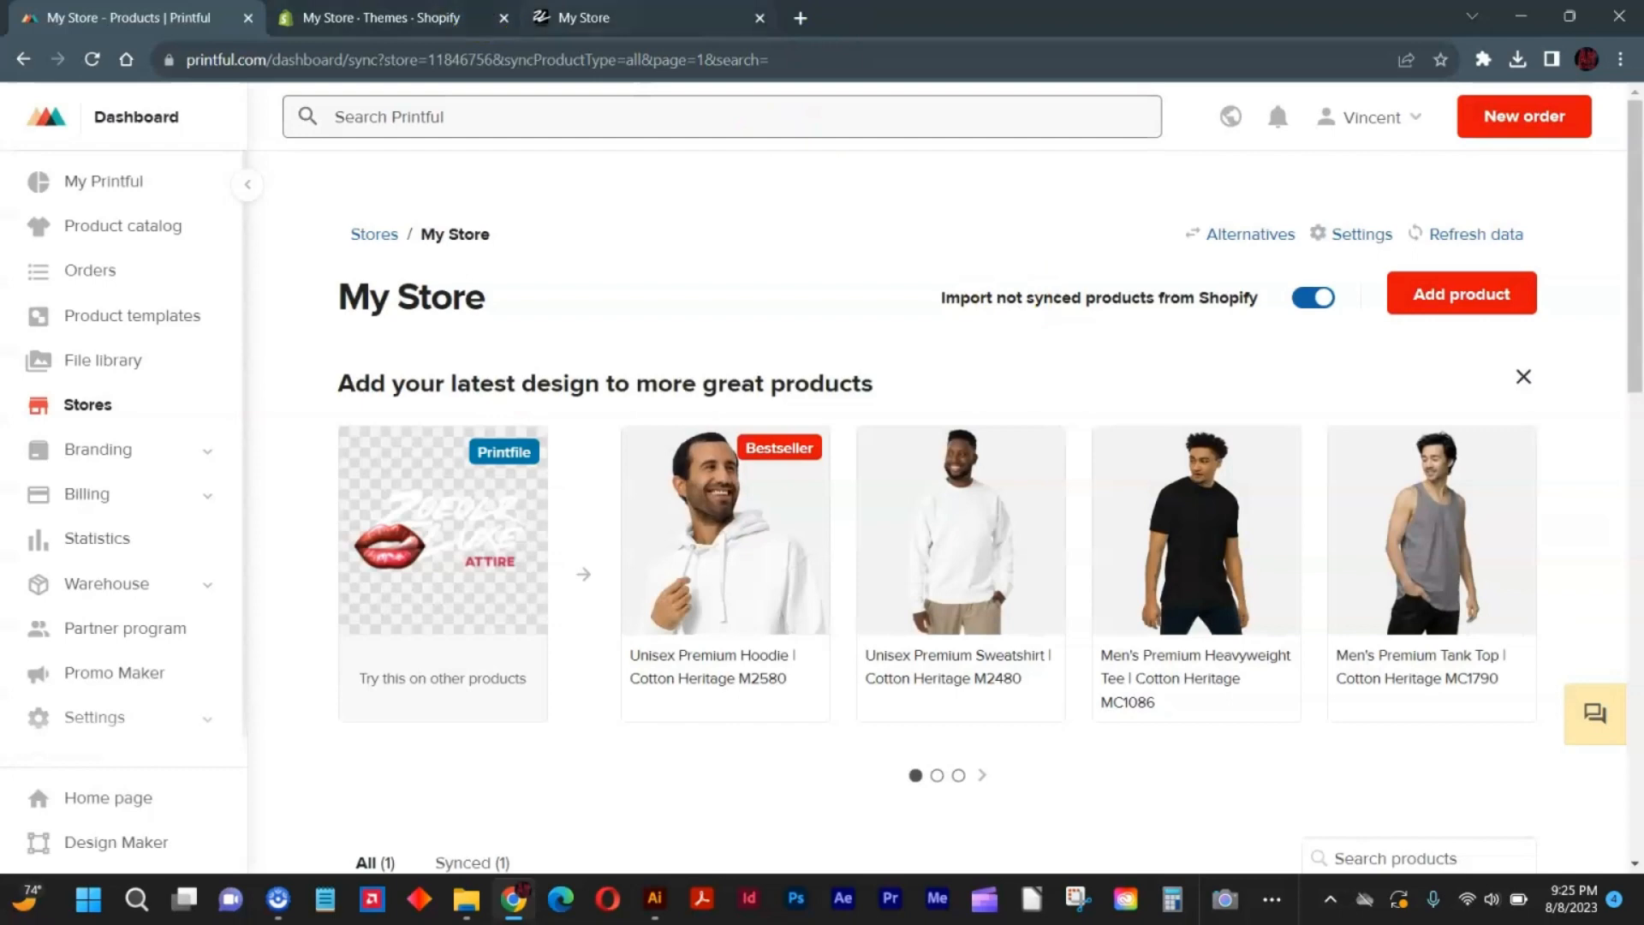
Switch to the storefront, reload its home page and examine which products are listed.
left_click(585, 11)
right_click(583, 4)
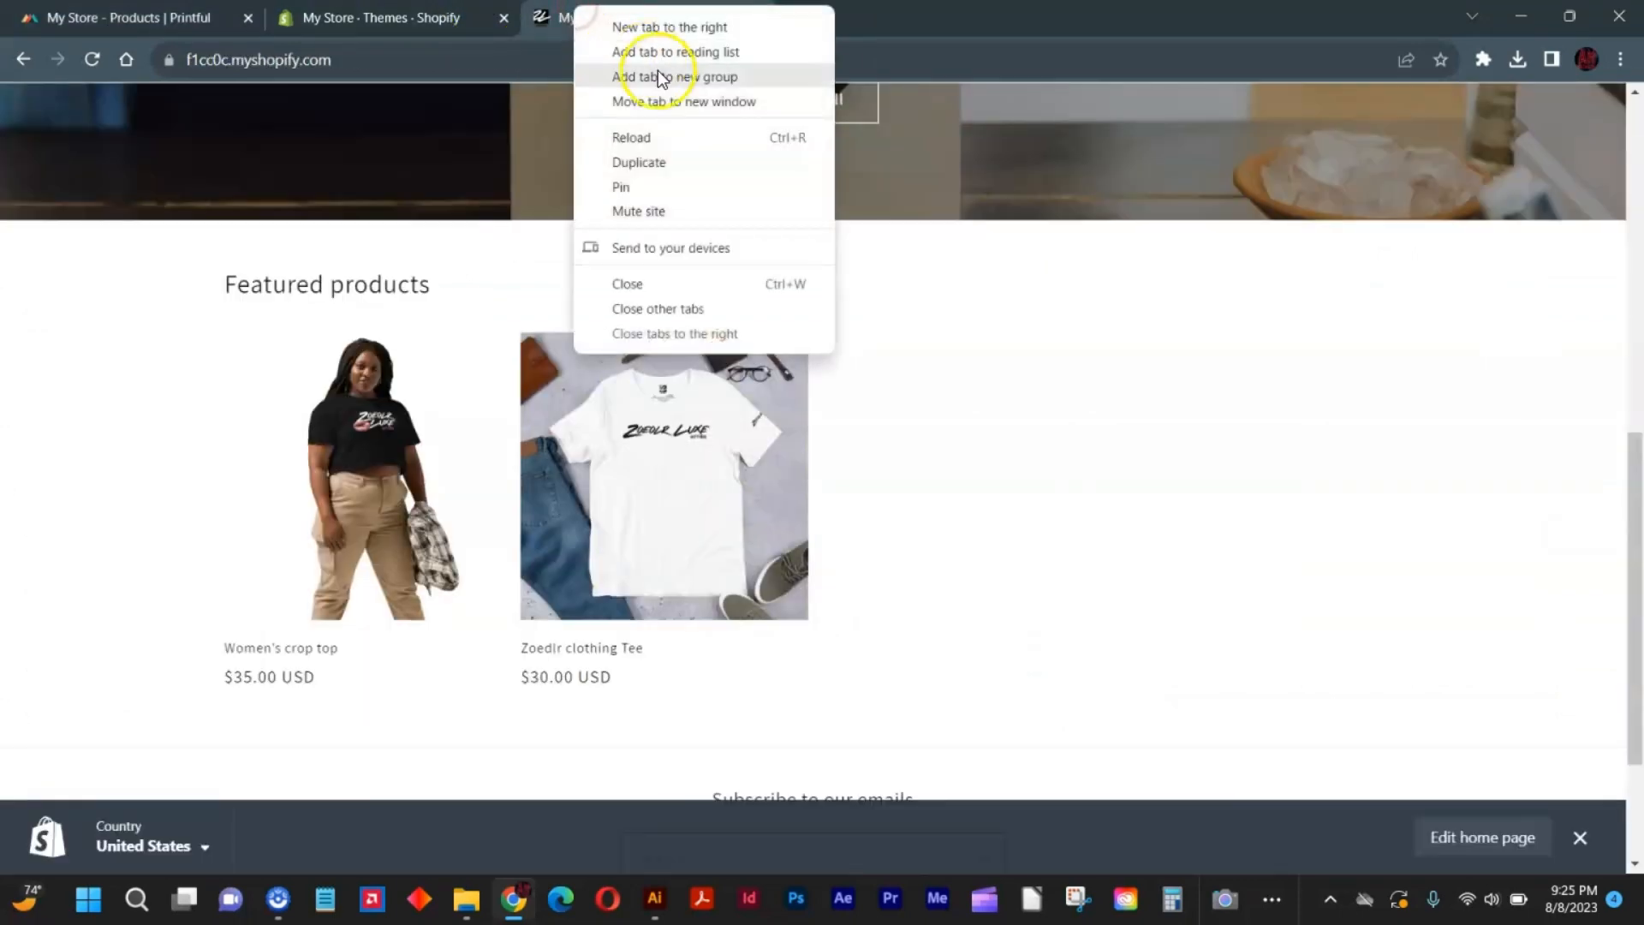
left_click(675, 137)
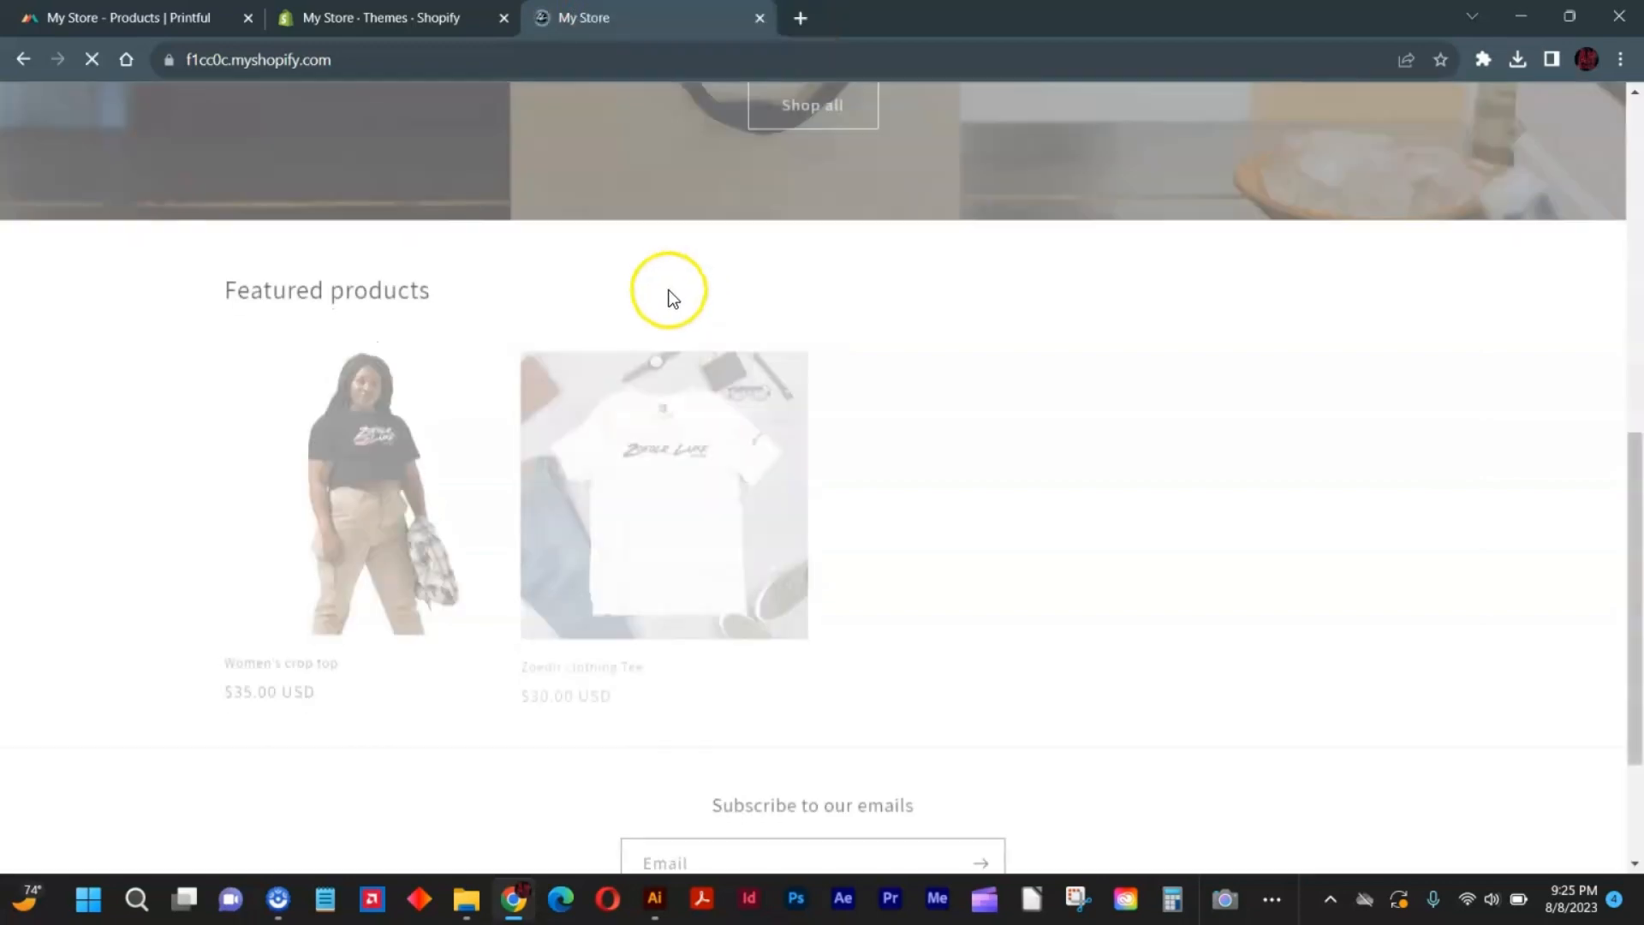
right_click(585, 8)
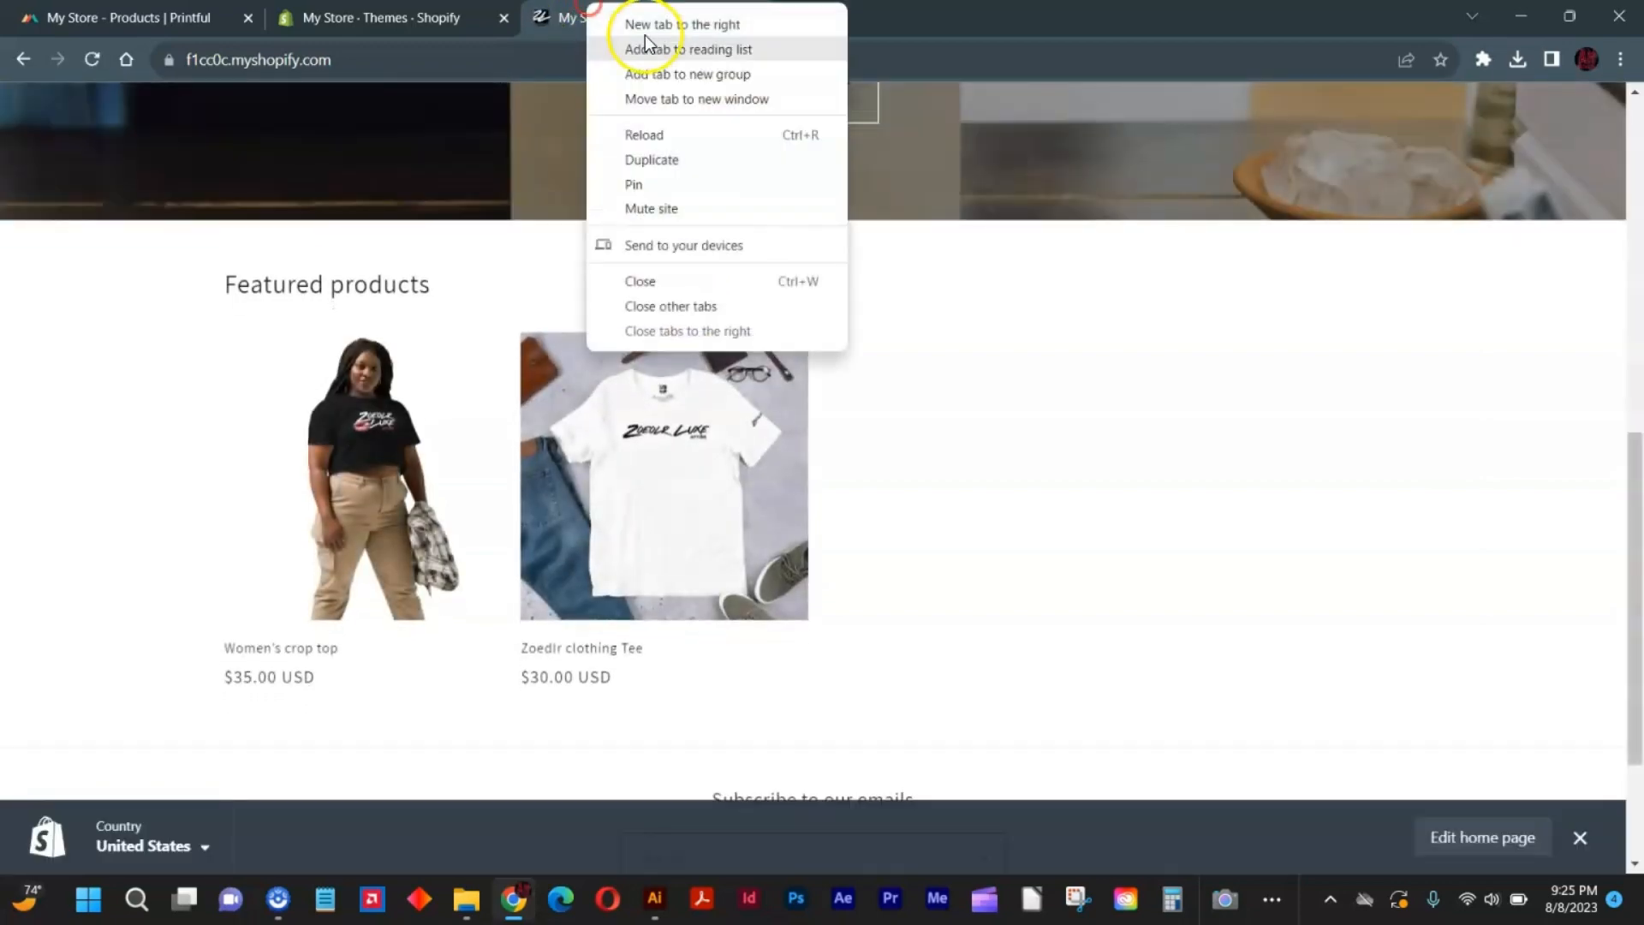
left_click(684, 129)
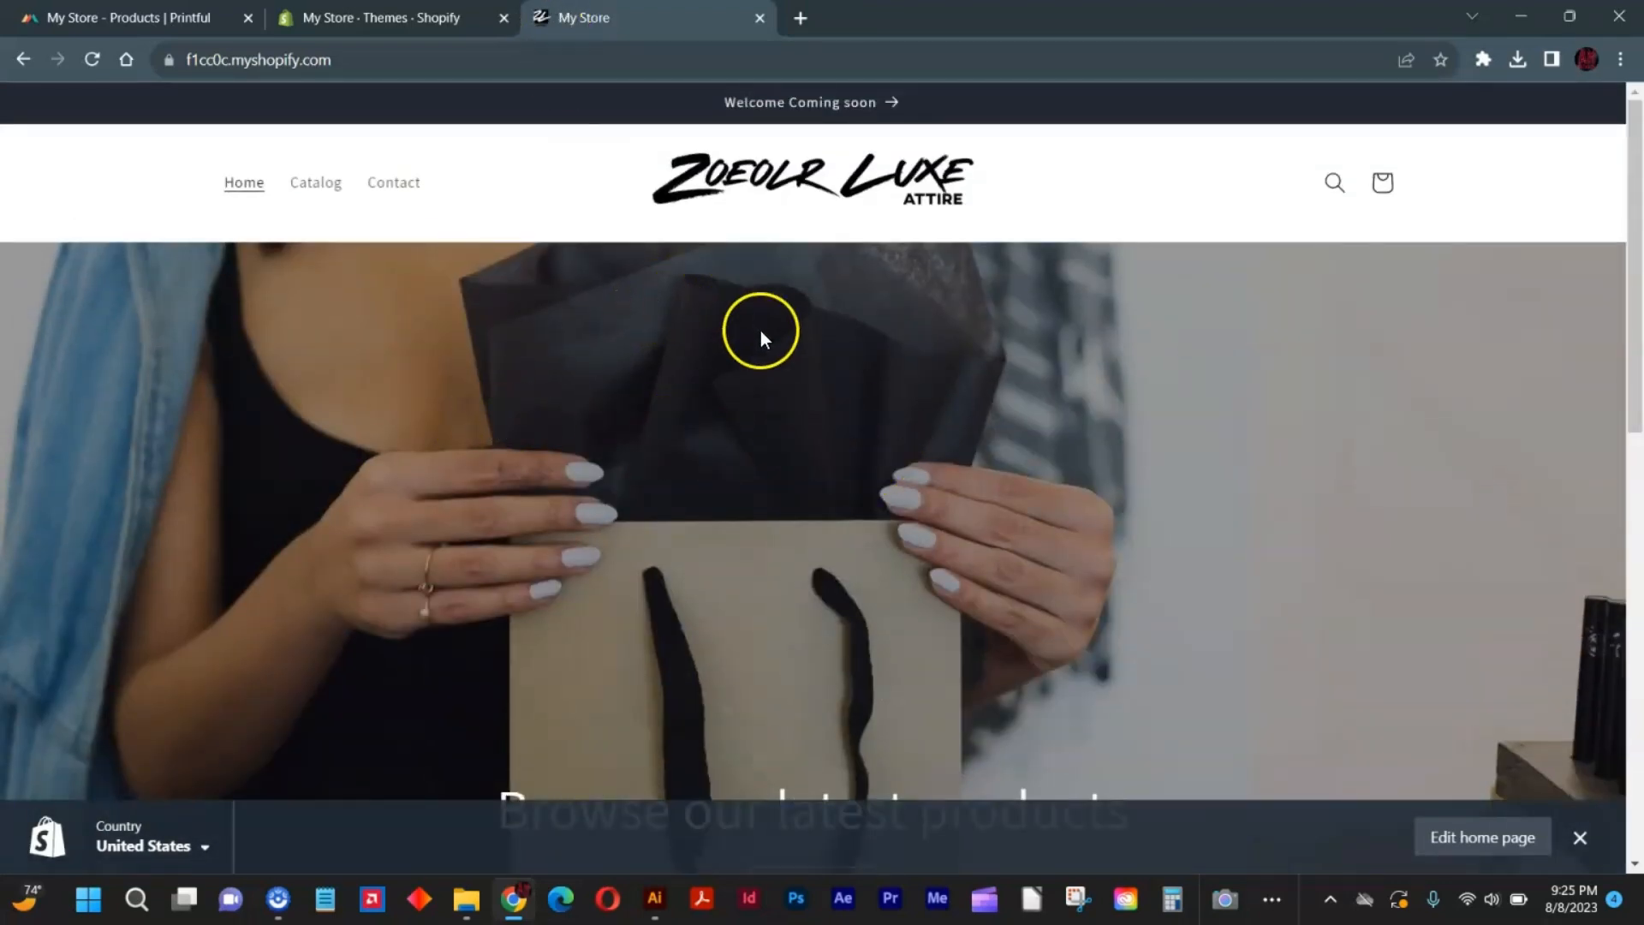
scroll(827, 360, "down", 3)
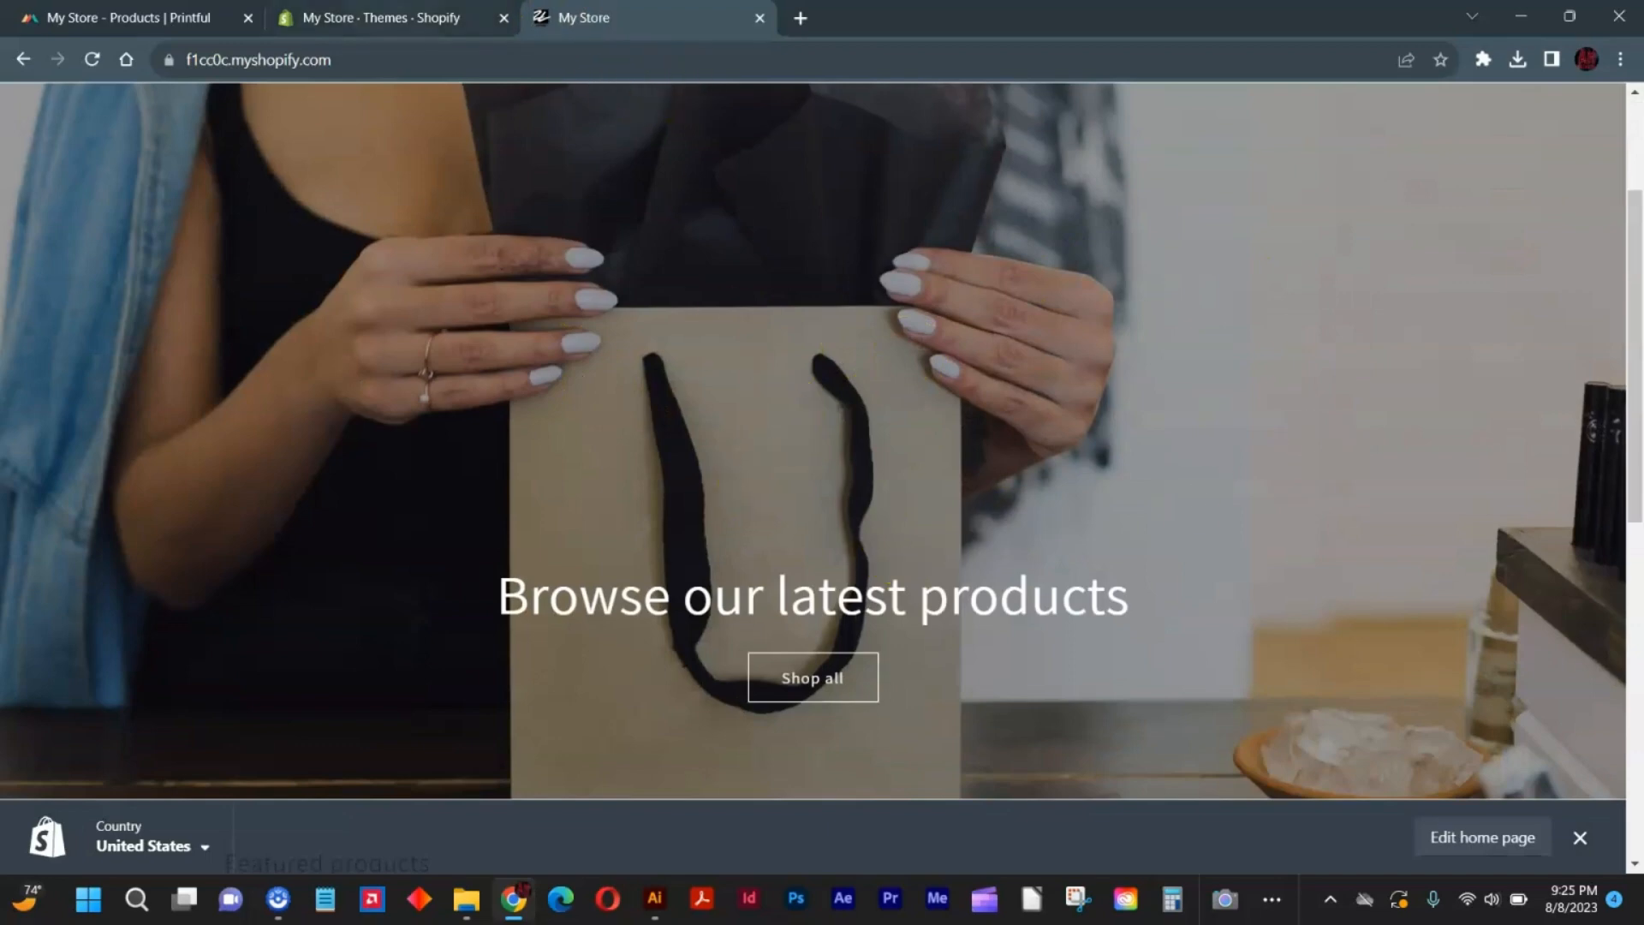
Reload the storefront several more times and check the Featured products for the new hoodie.
left_click(382, 18)
left_click(588, 13)
right_click(588, 13)
left_click(684, 135)
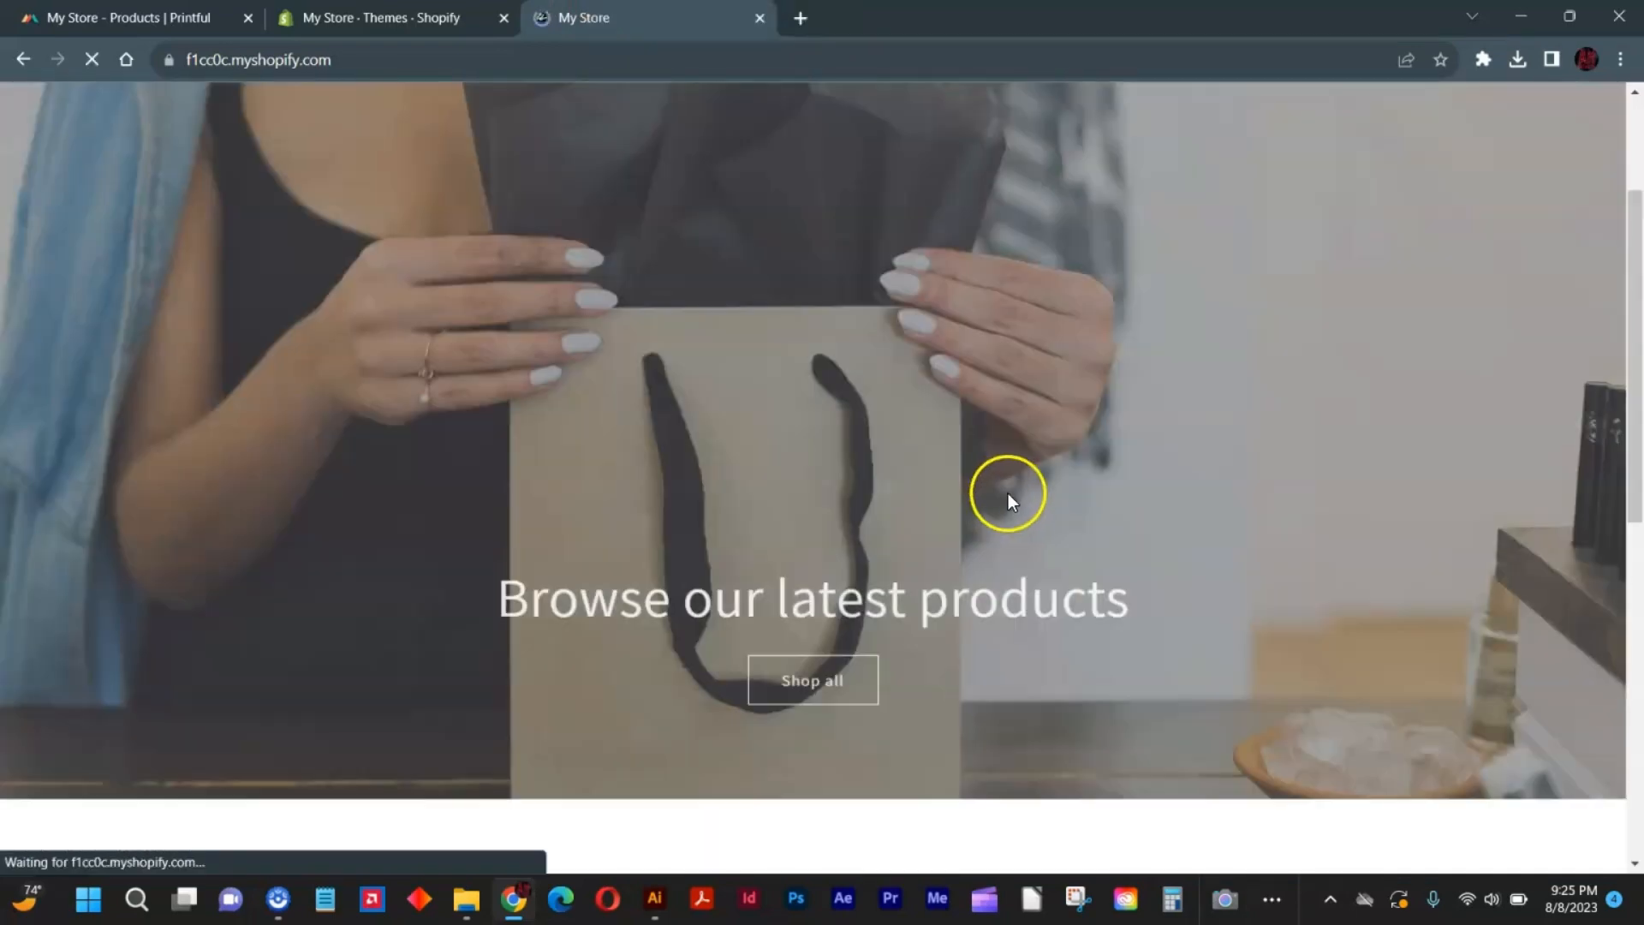
scroll(1062, 471, "down", 5)
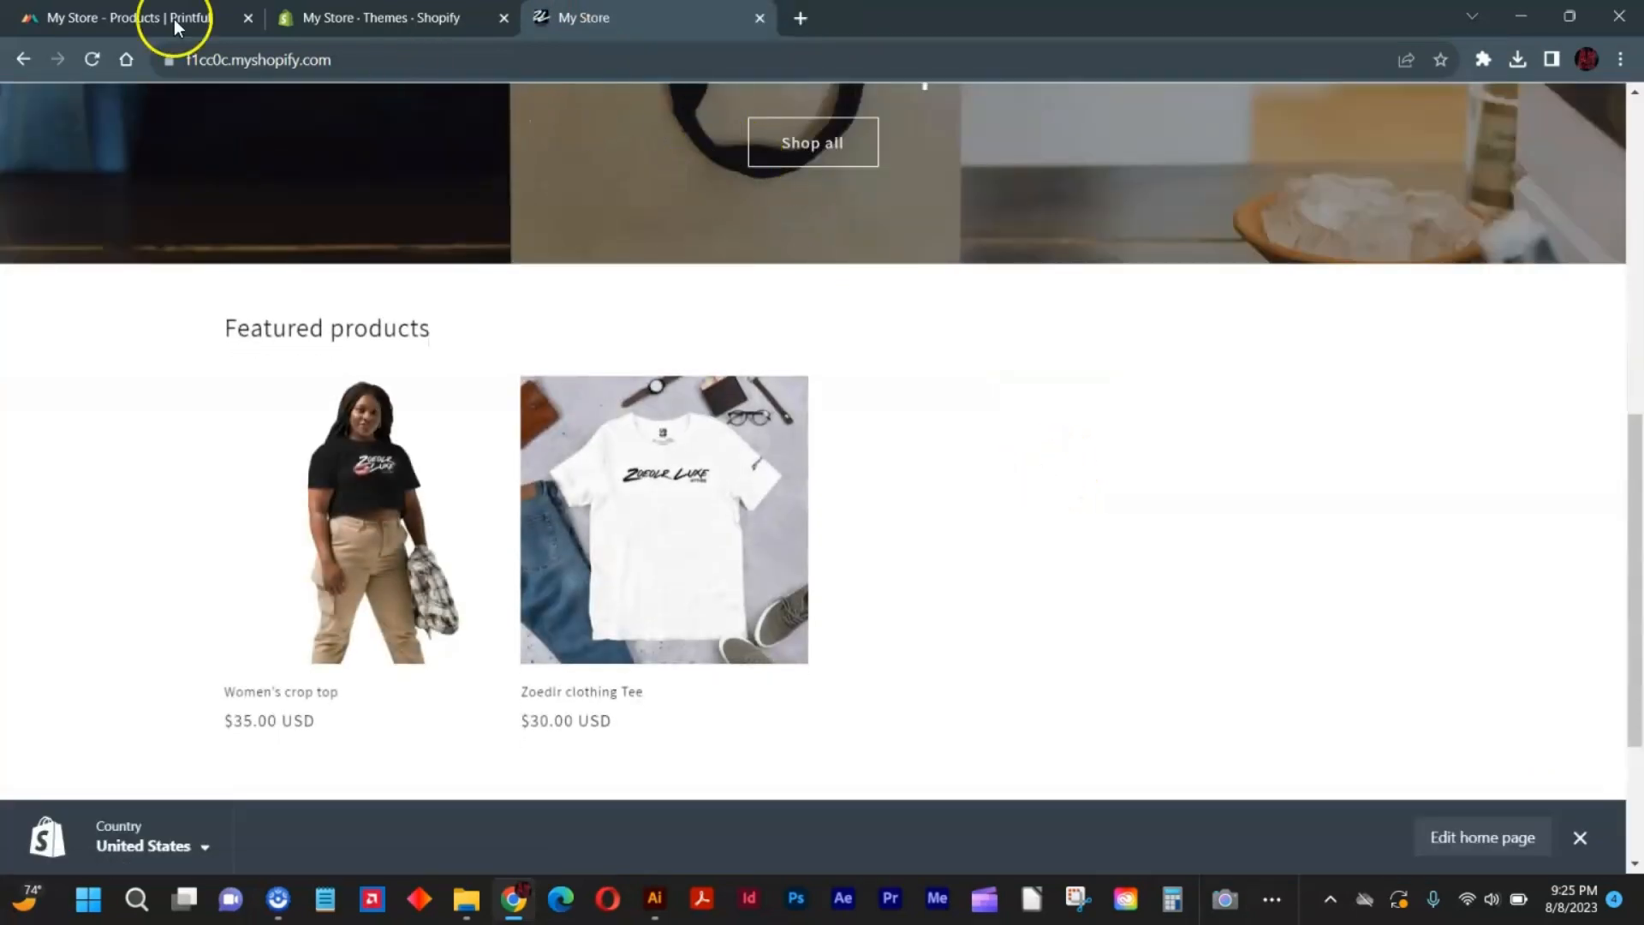
left_click(89, 63)
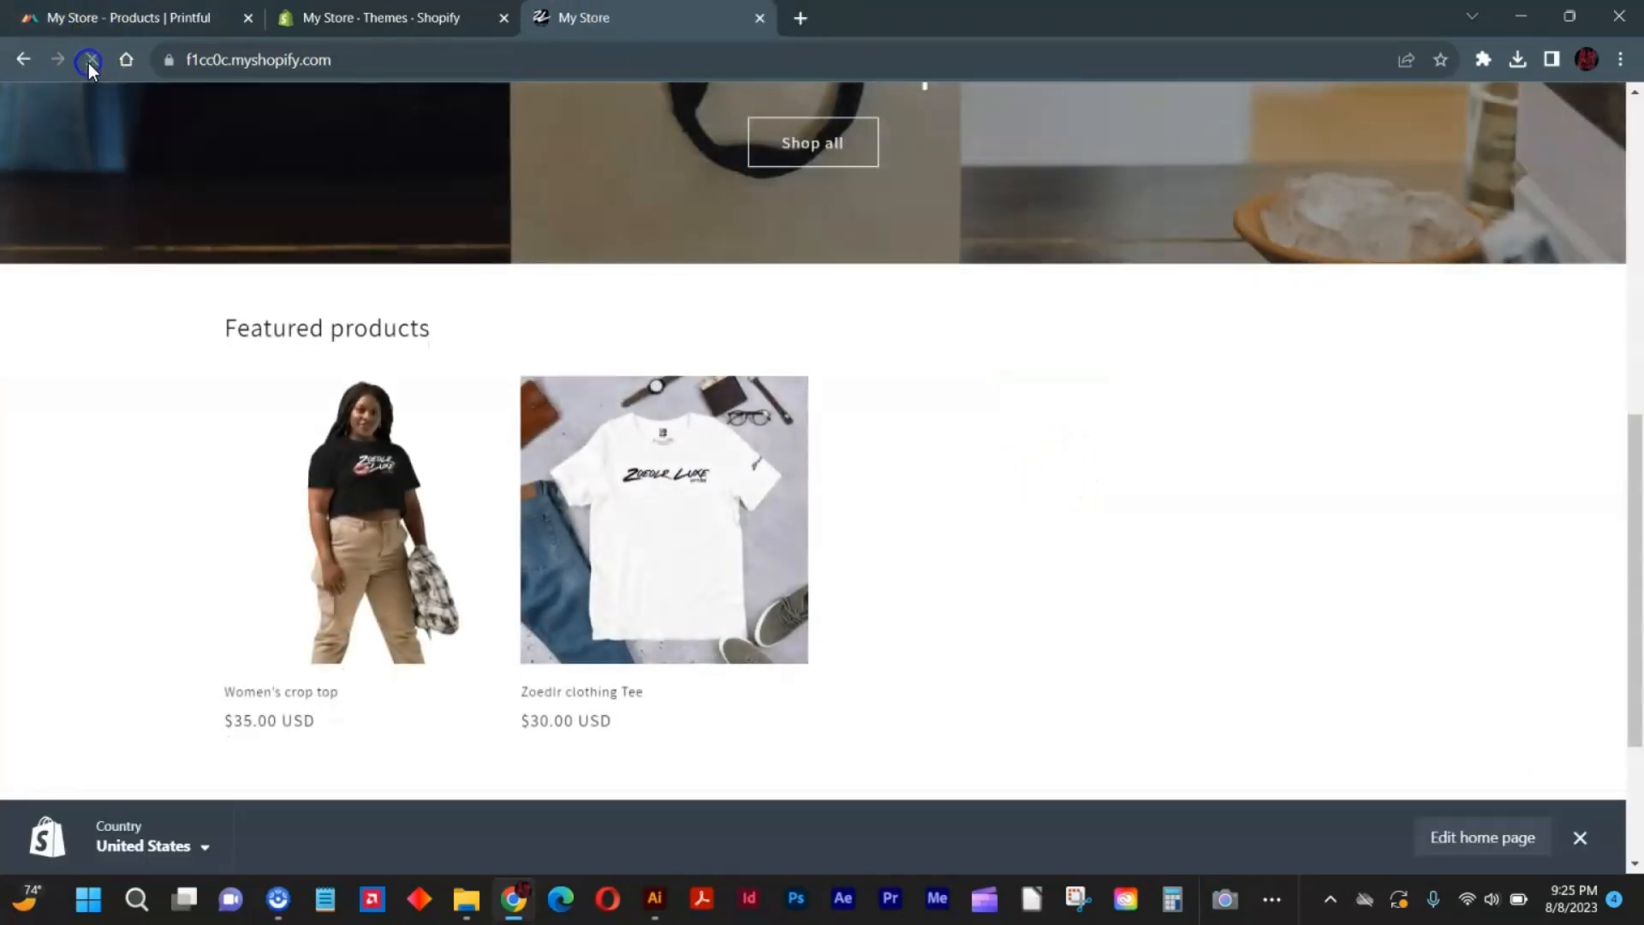
left_click(89, 60)
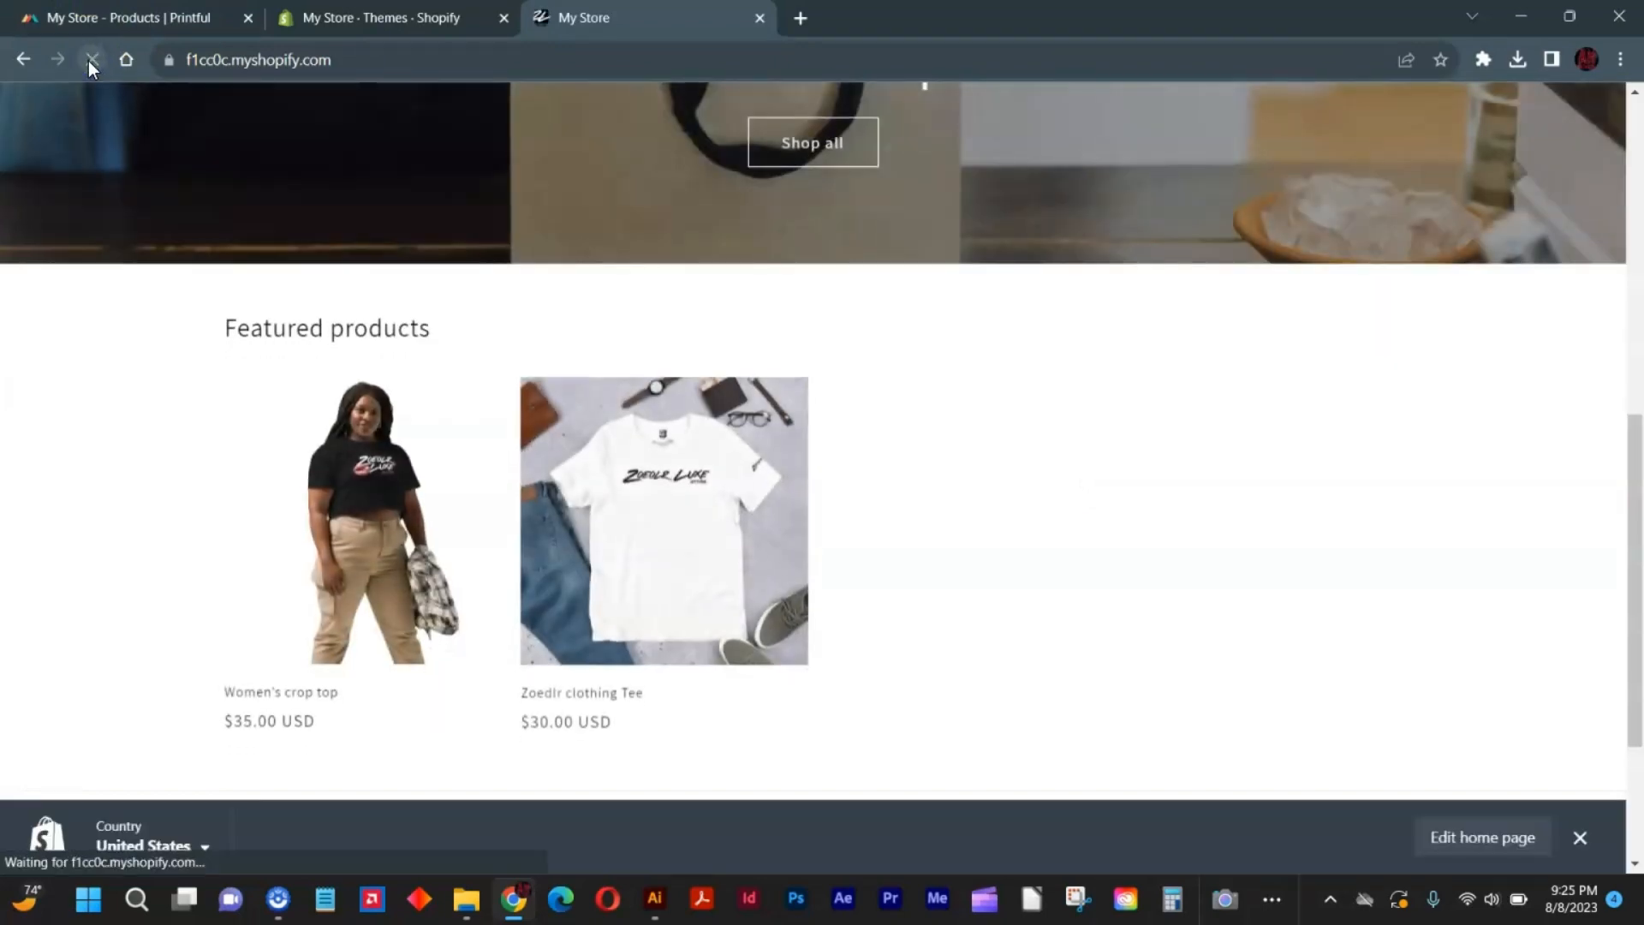
left_click(89, 60)
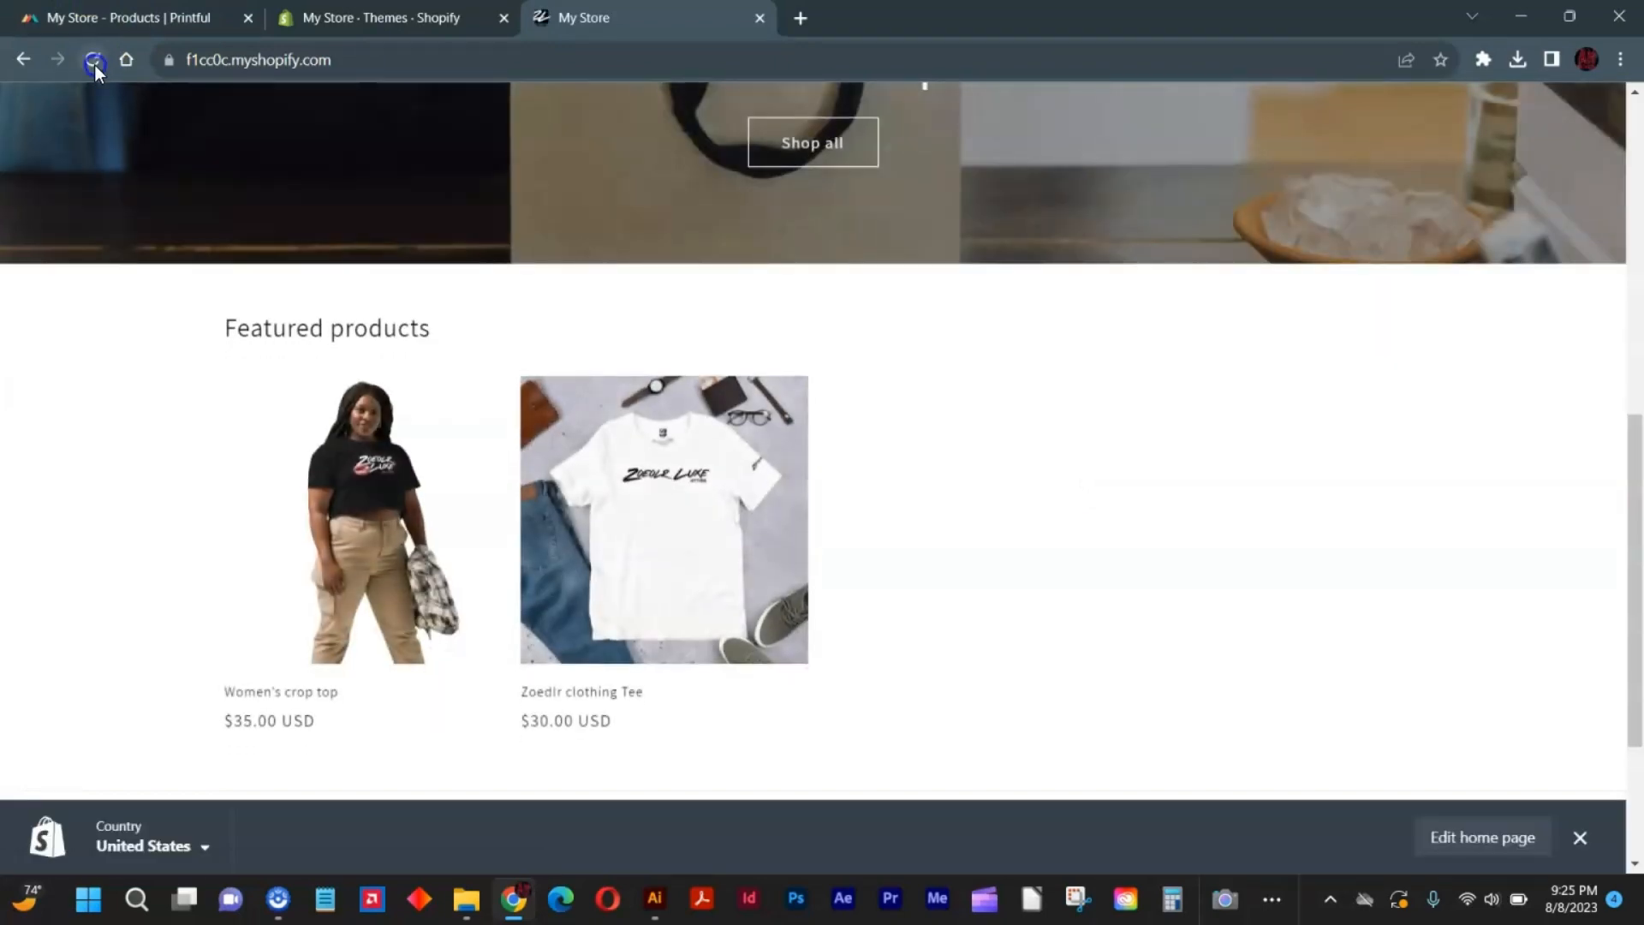
Check the Unisex Hoodie's upload status in the Printful product list and return to the storefront home page.
left_click(128, 19)
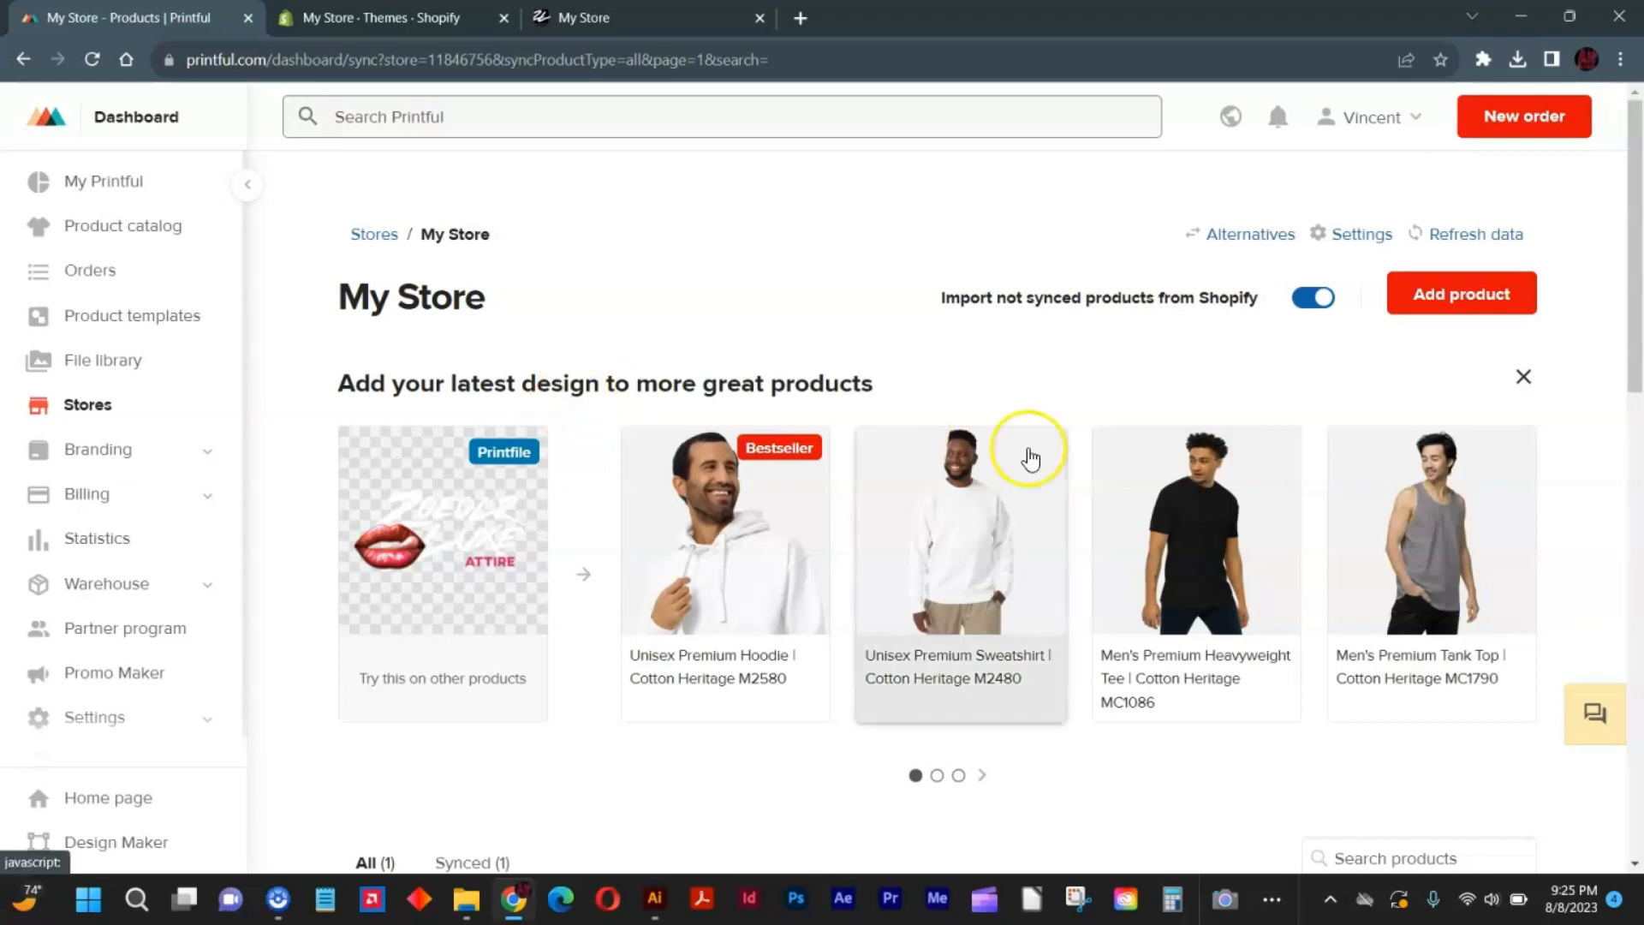
scroll(1031, 459, "down", 5)
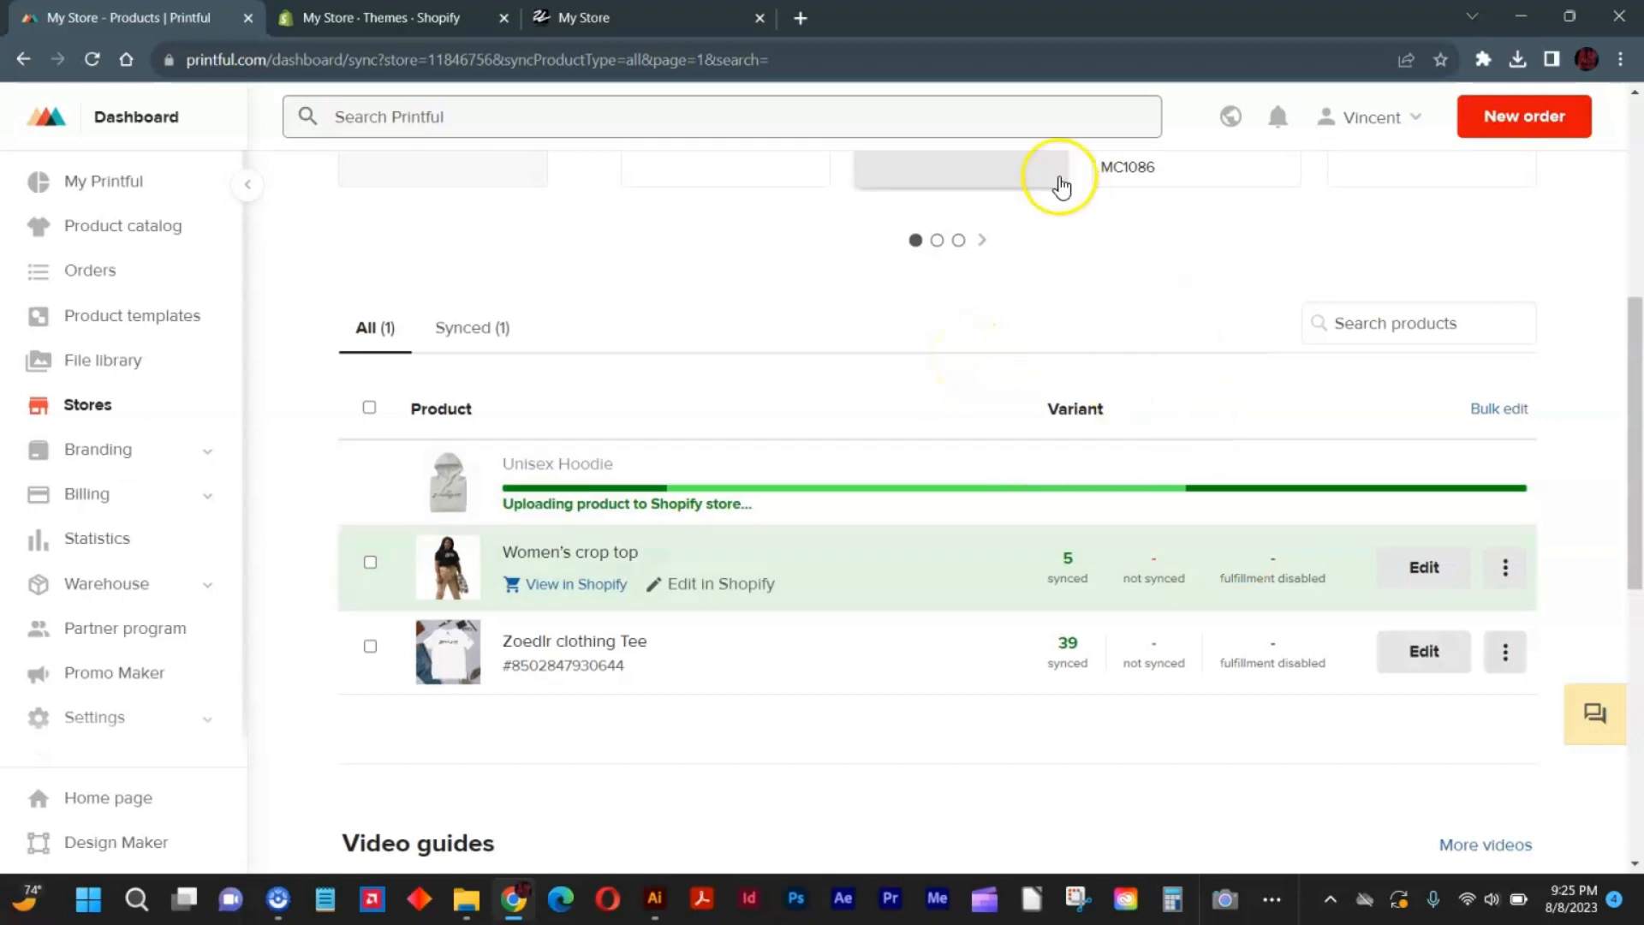
left_click(617, 17)
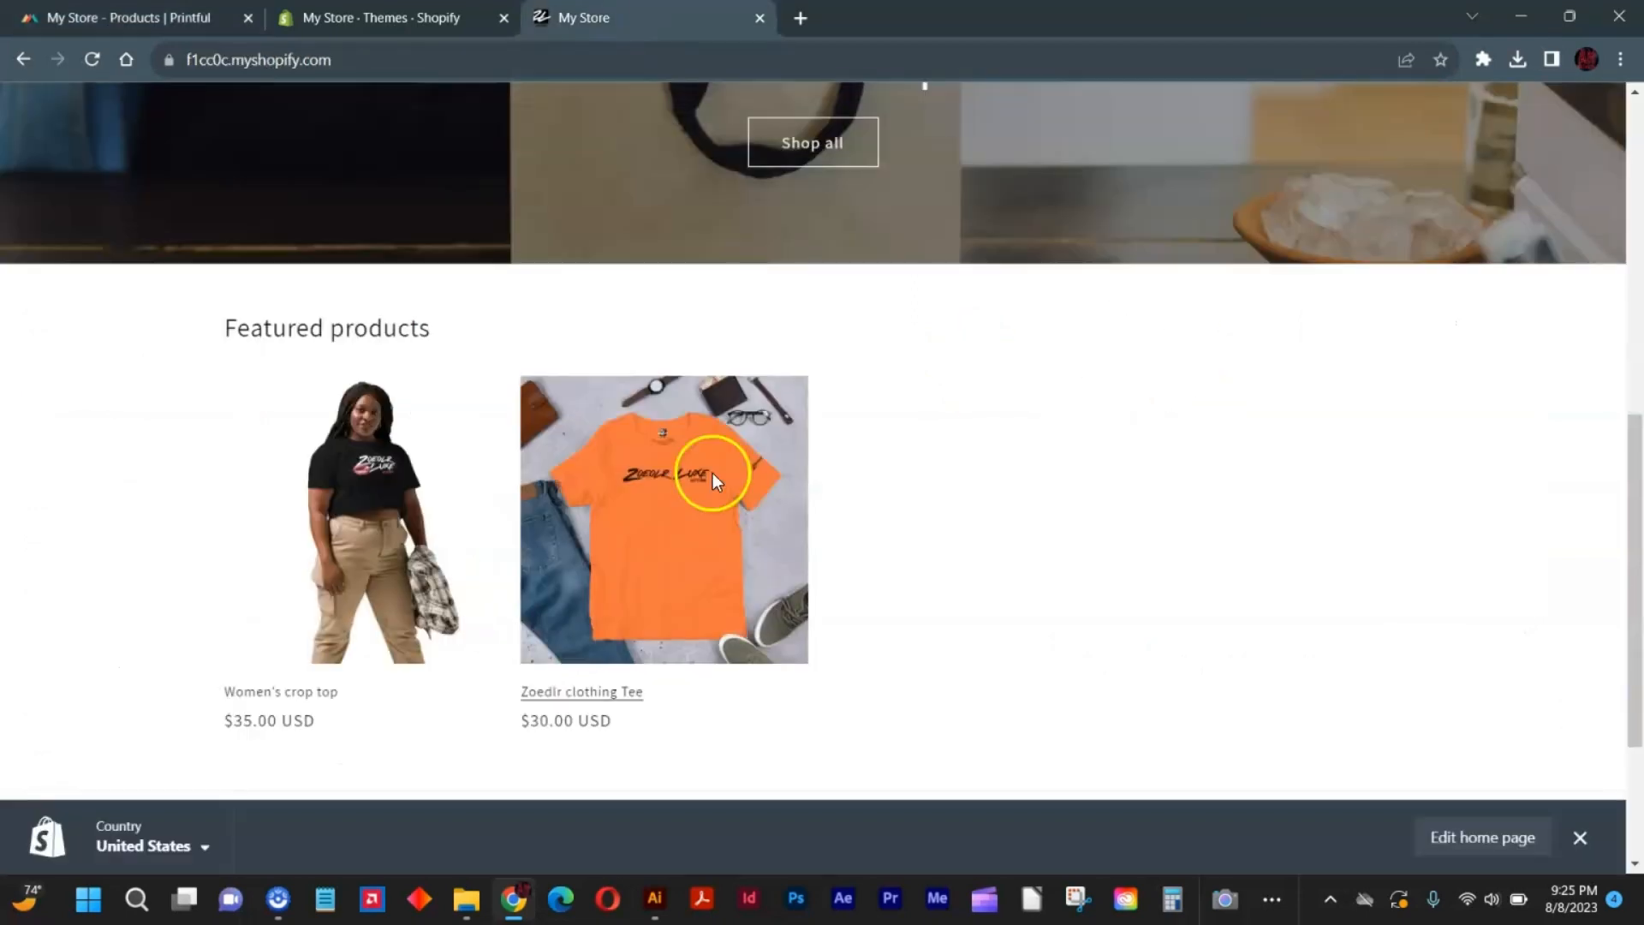
scroll(944, 403, "up", 5)
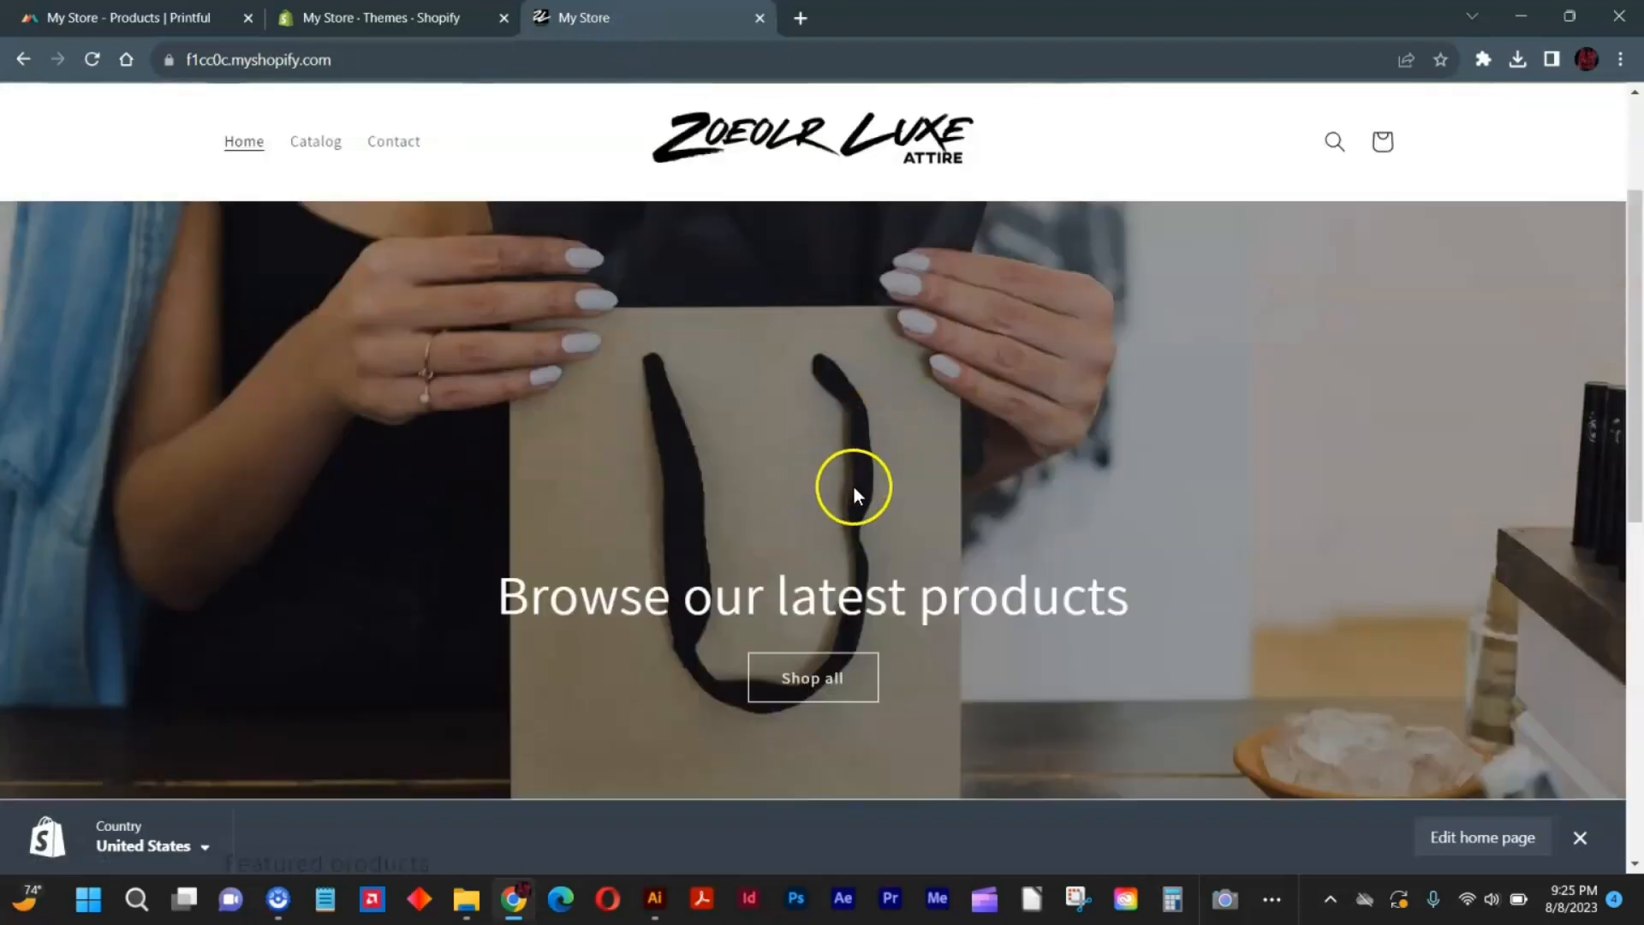
scroll(1097, 306, "down", 1)
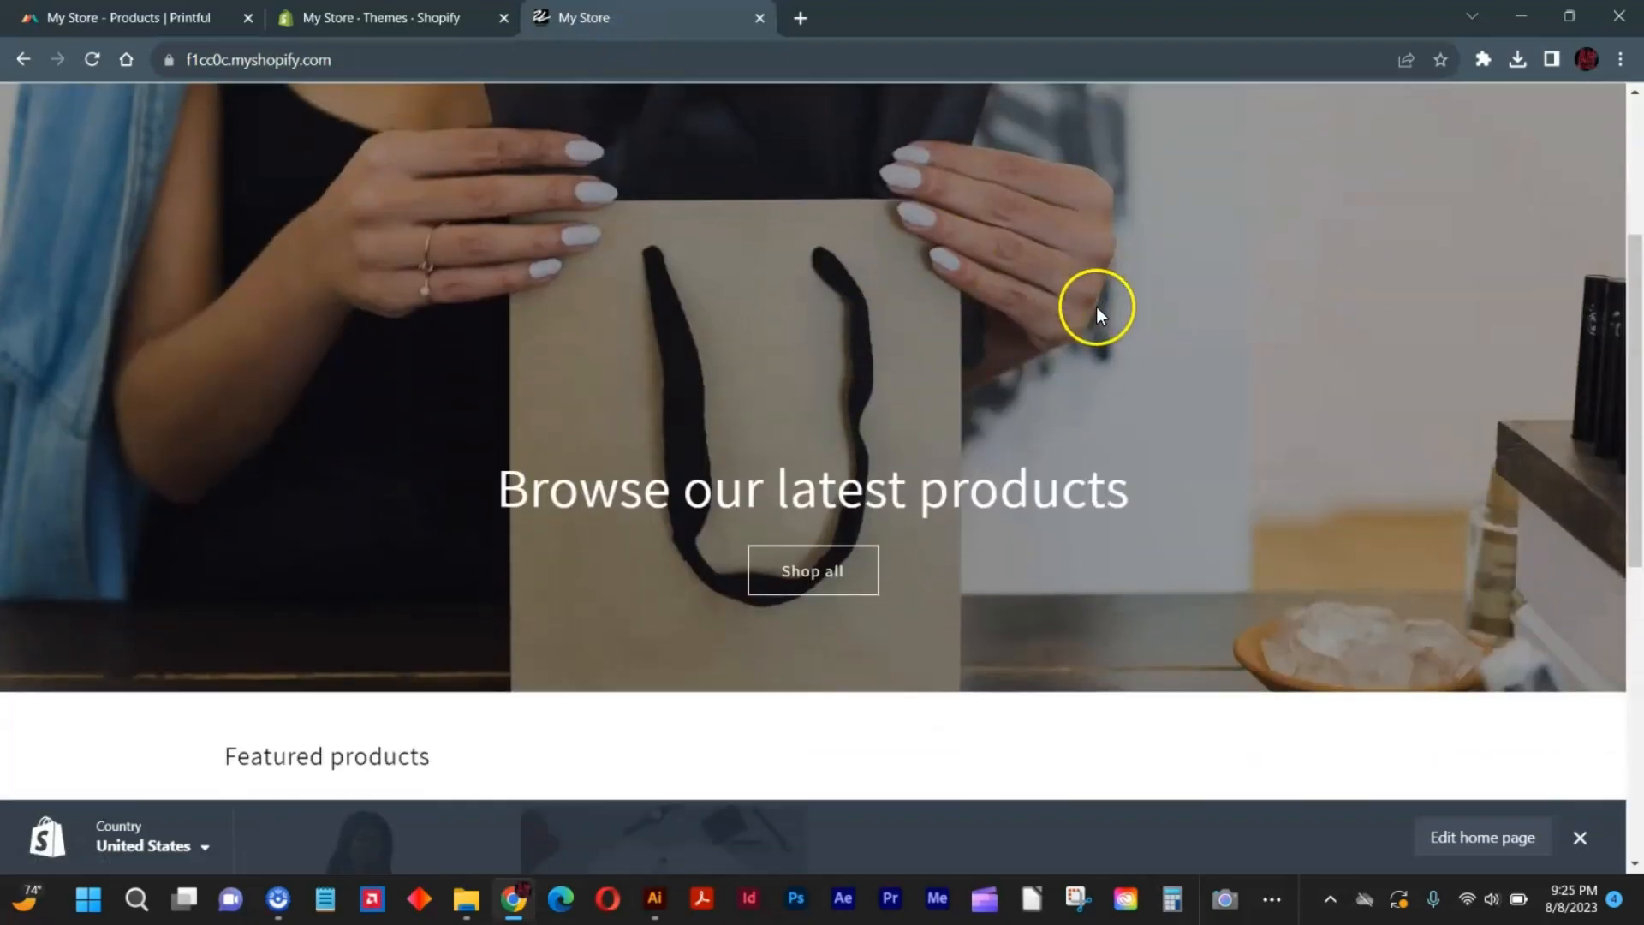
Launch Photoshop and reload the storefront once more to look for the Unisex Hoodie among the featured products.
left_click(802, 908)
scroll(383, 276, "down", 5)
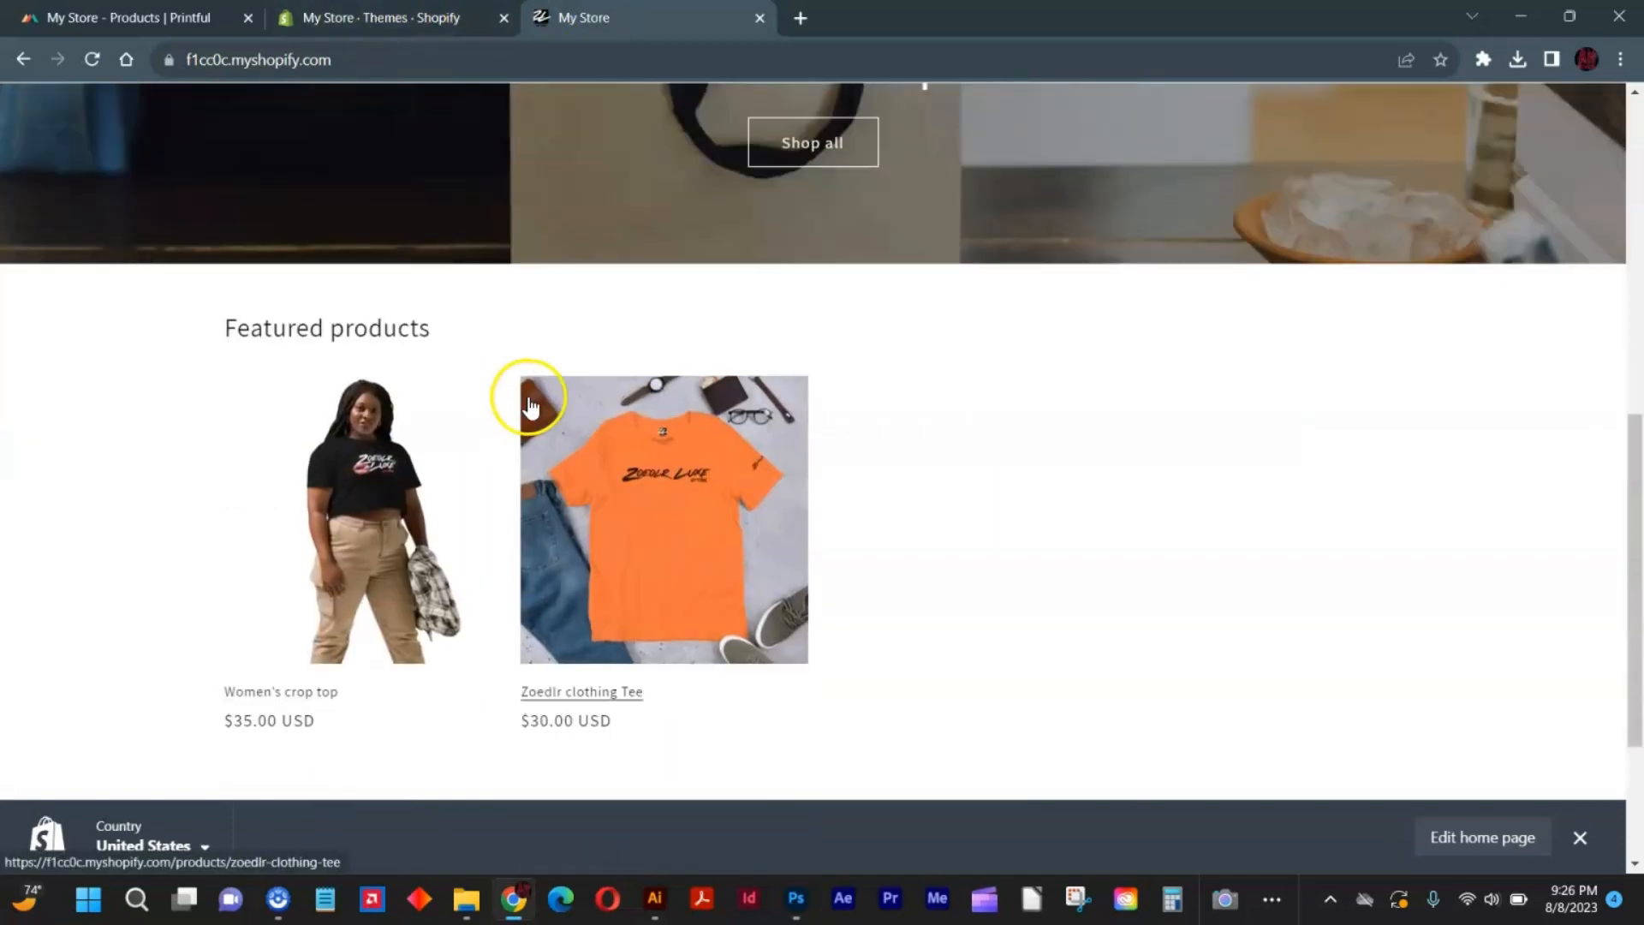
left_click(97, 62)
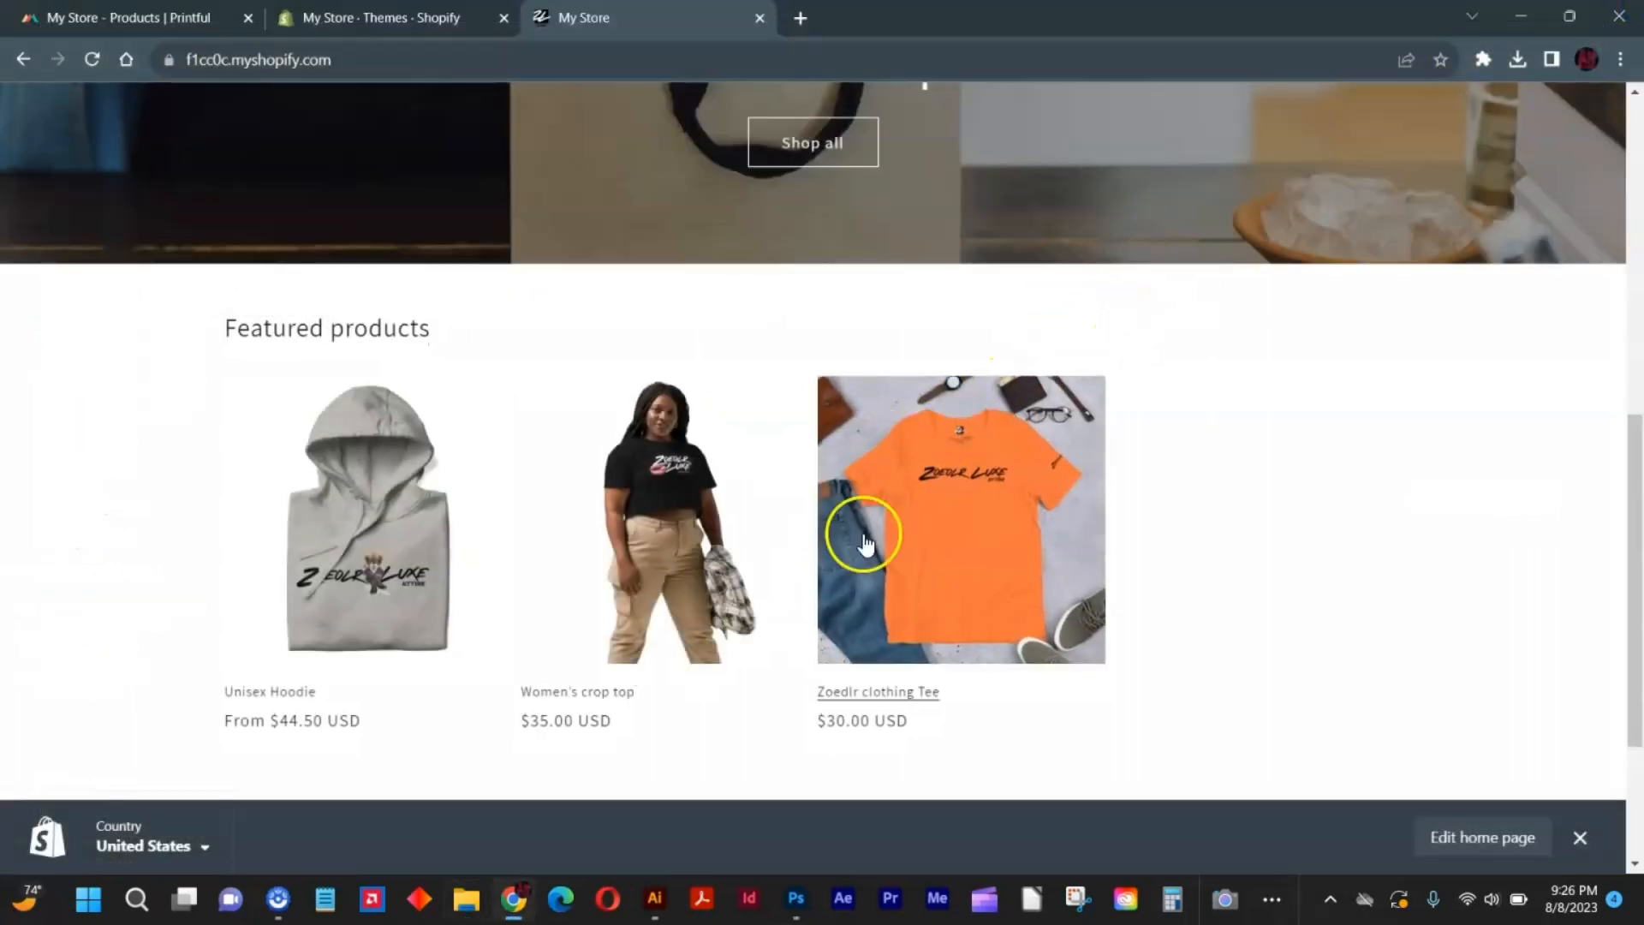
Create a new Photoshop document from the Clipboard preset, with dimensions in inches and a resolution of 300 pixels/inch.
left_click(795, 908)
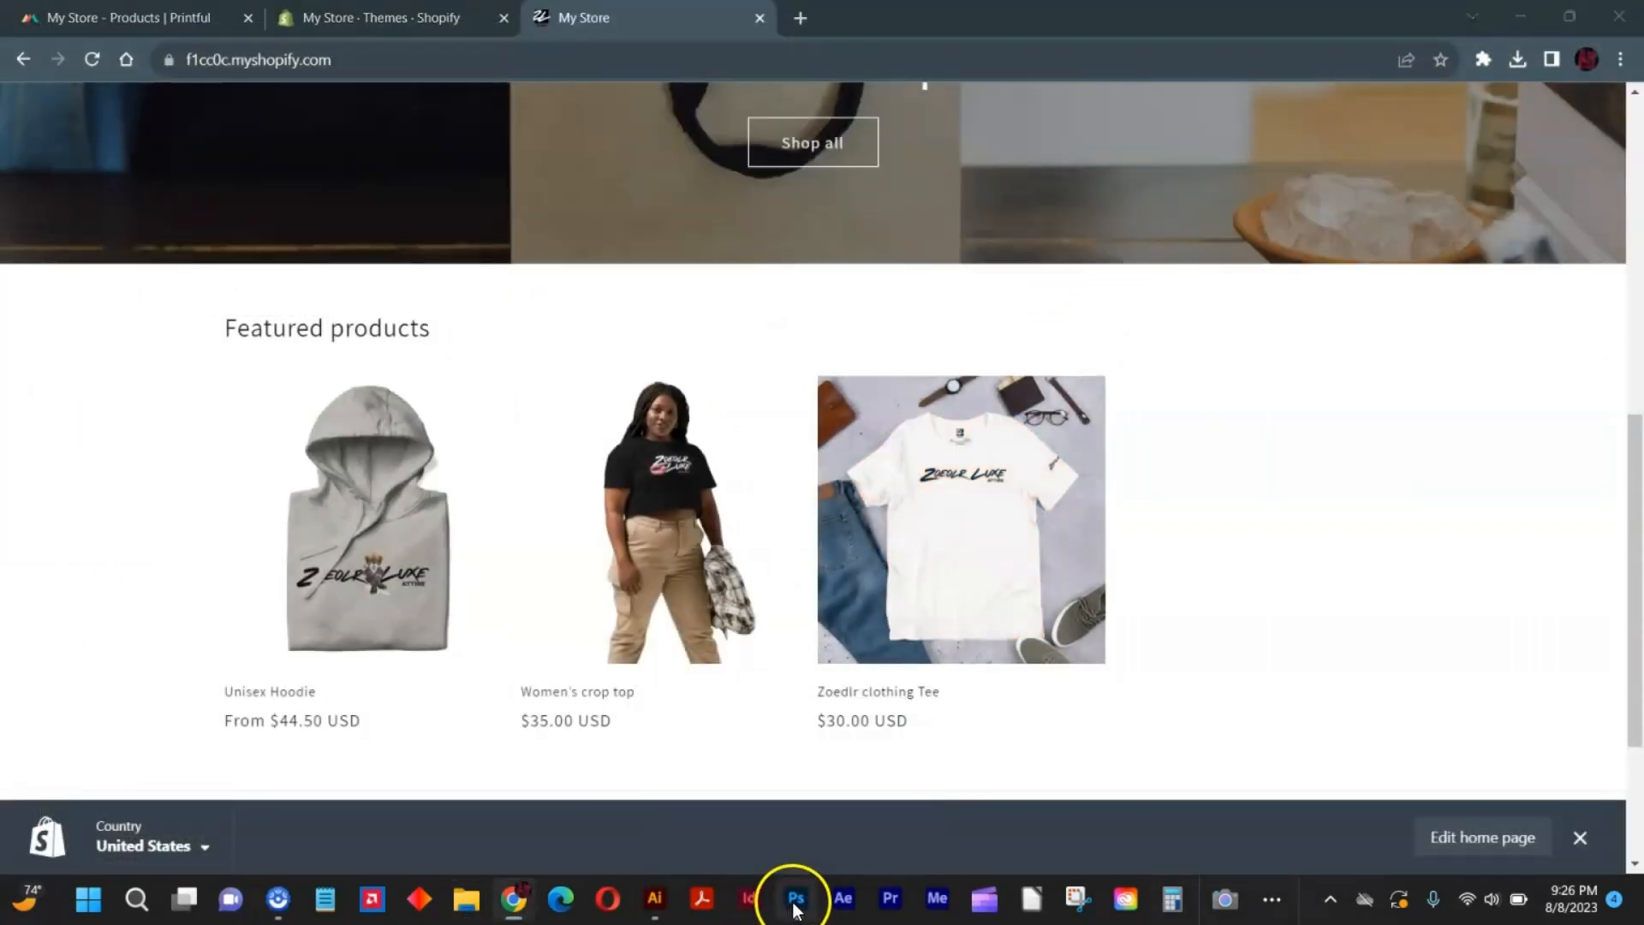
left_click(79, 161)
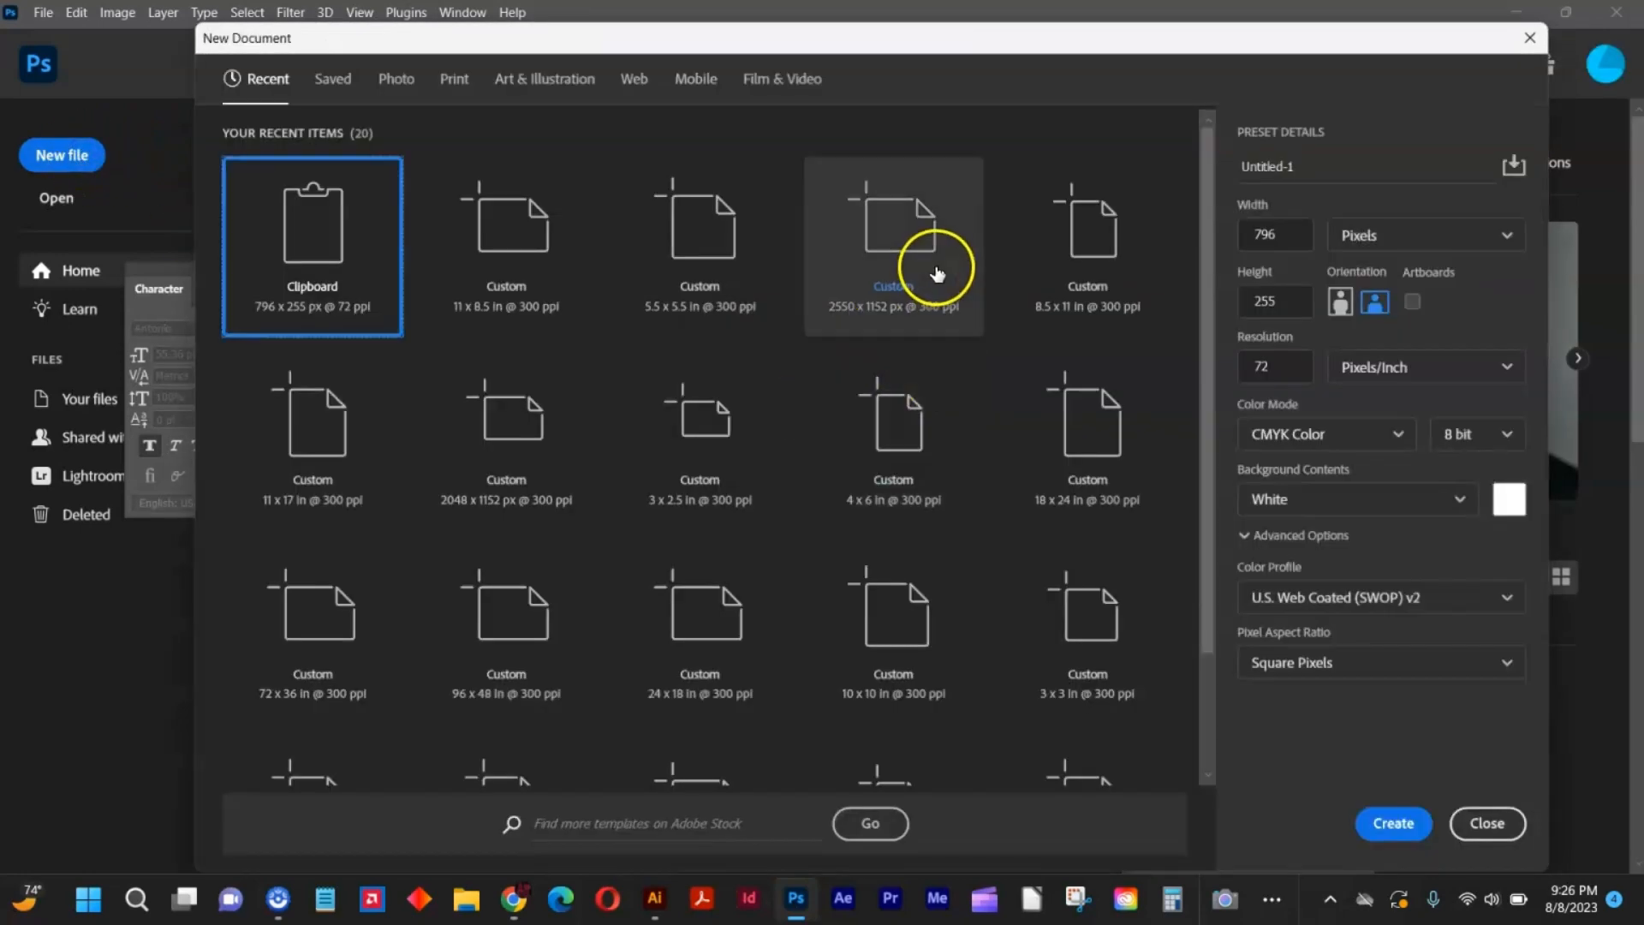
left_click(1359, 237)
left_click(1383, 306)
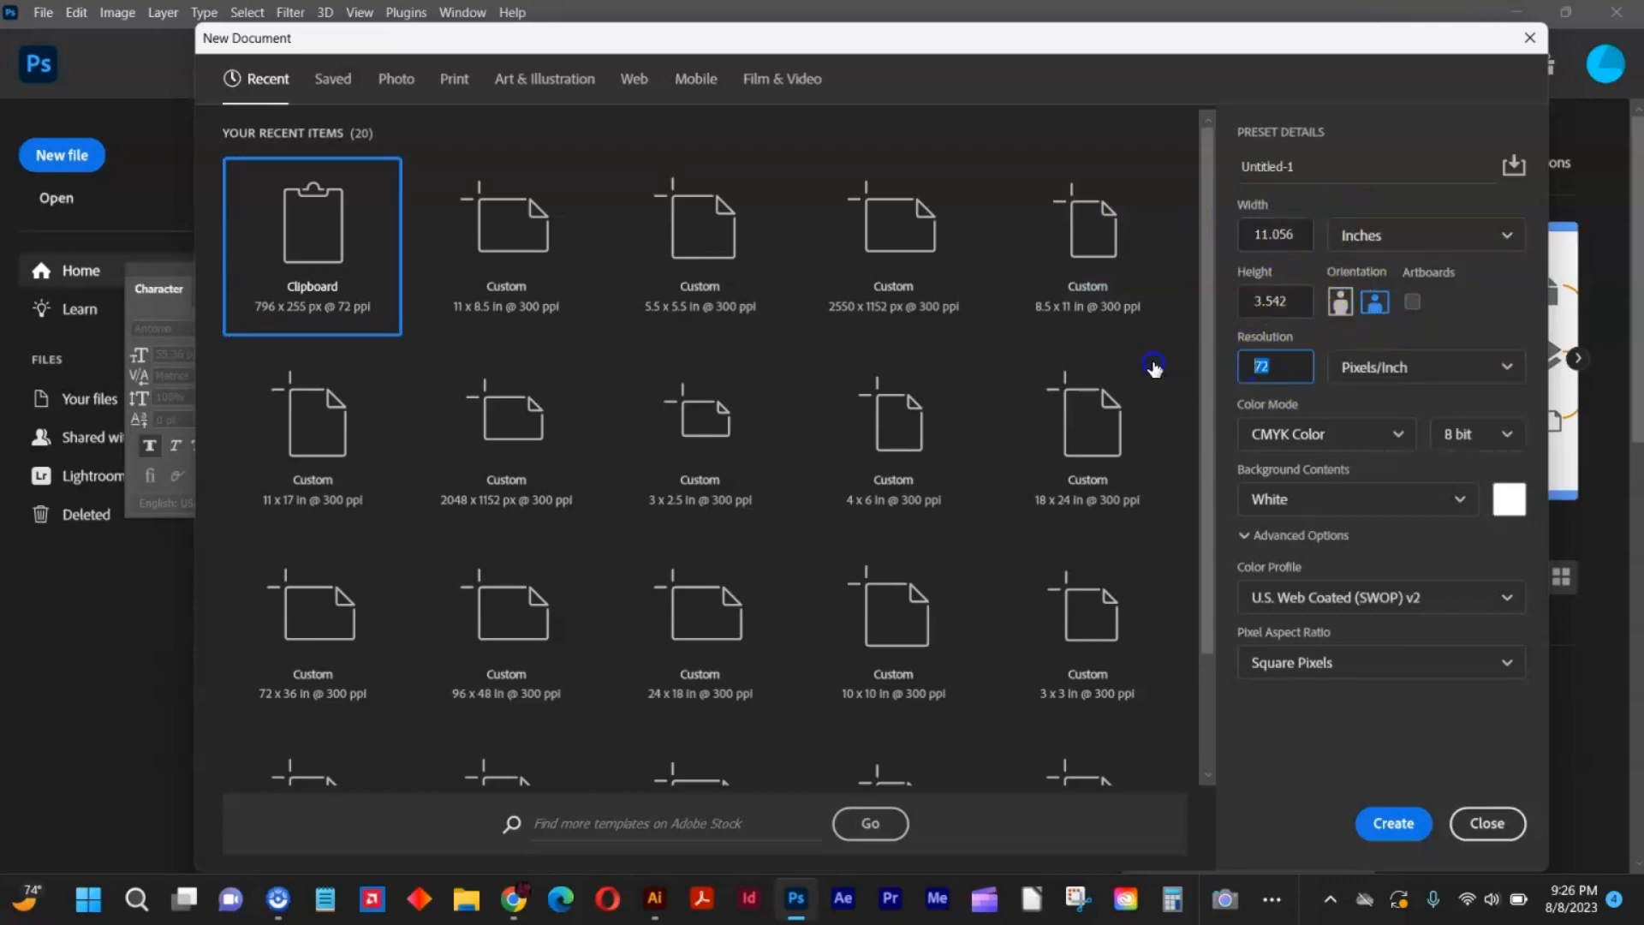
type("300")
key("Return")
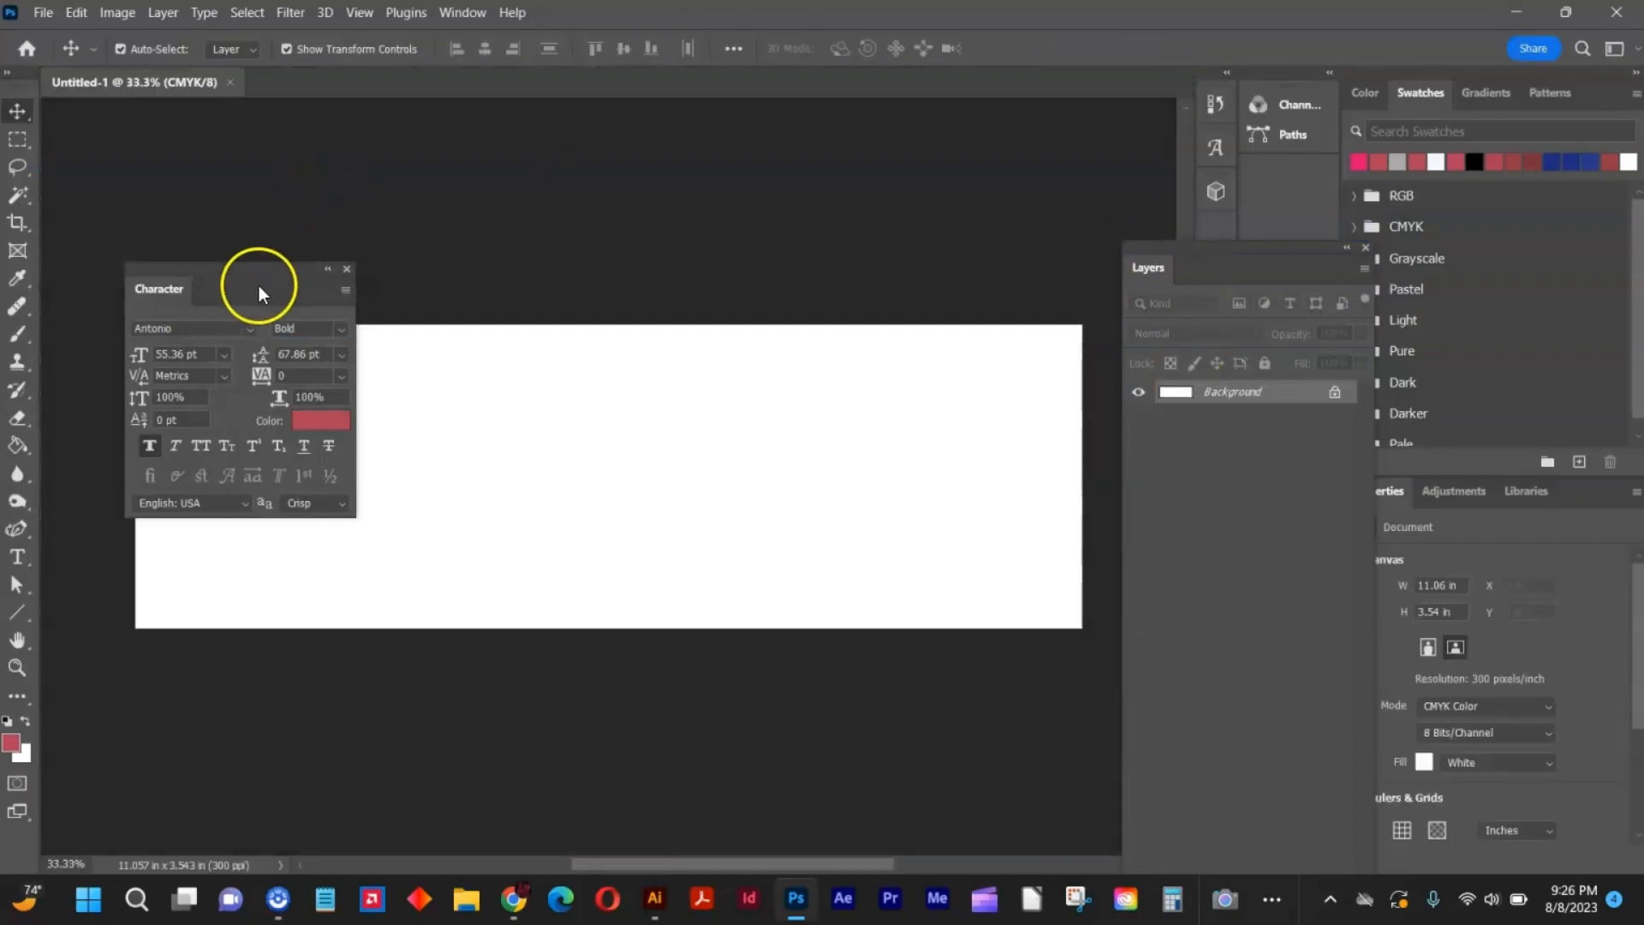
Move the Character panel off the canvas area and crop the canvas to about 10.04 in wide.
left_click_drag(259, 285, 191, 137)
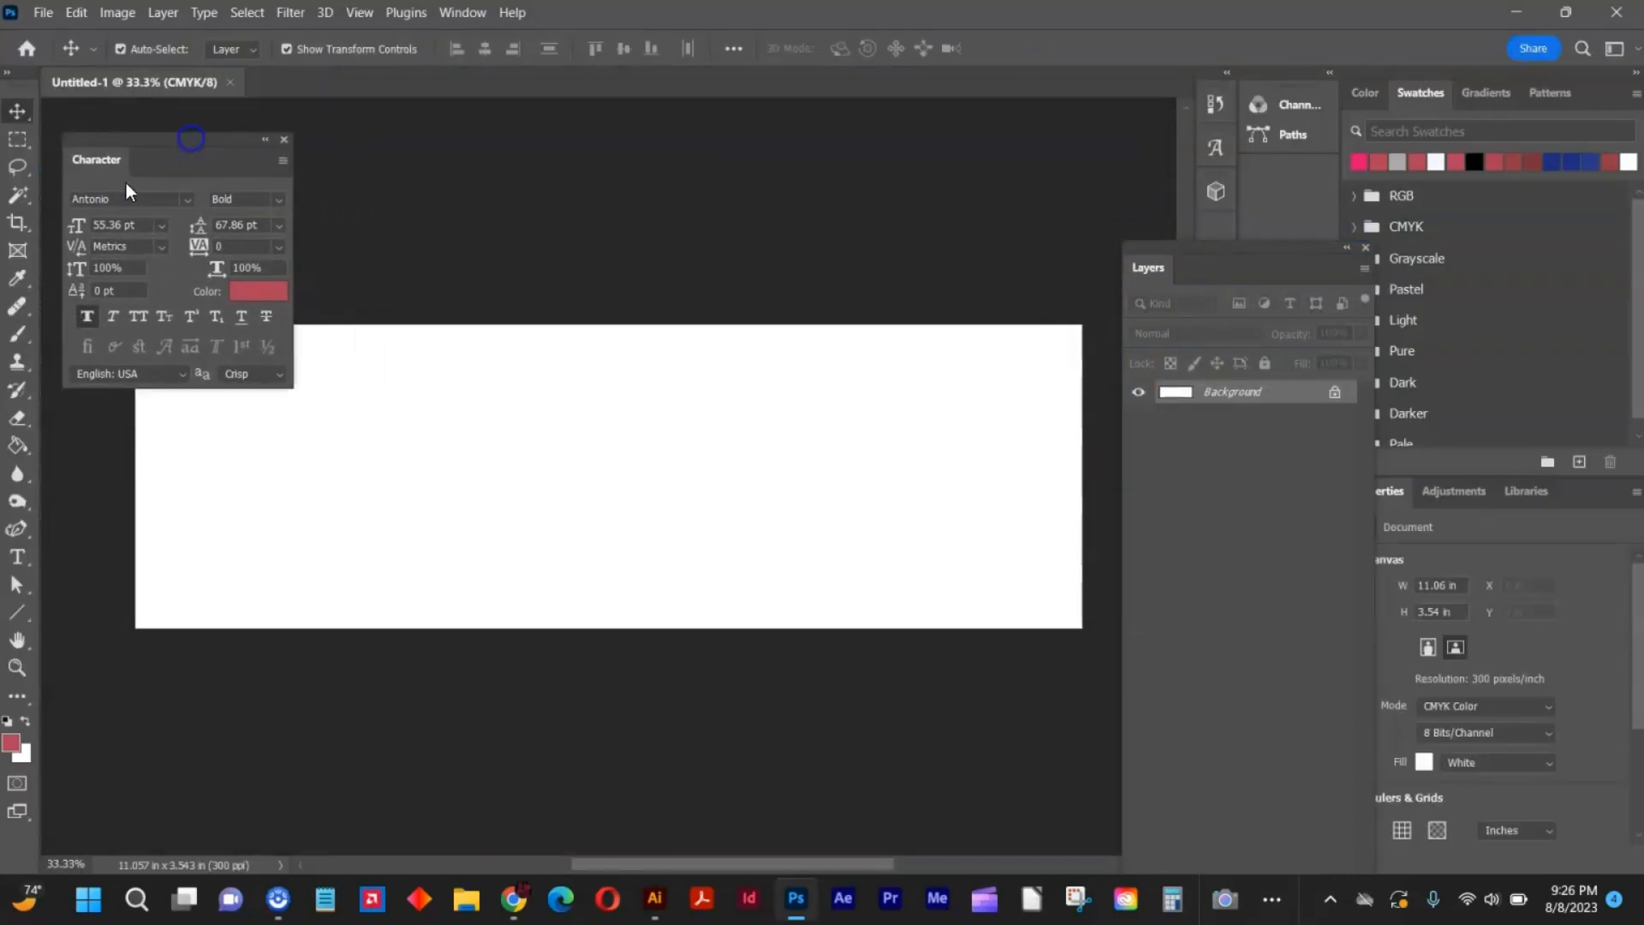
left_click(19, 225)
left_click_drag(136, 470, 183, 486)
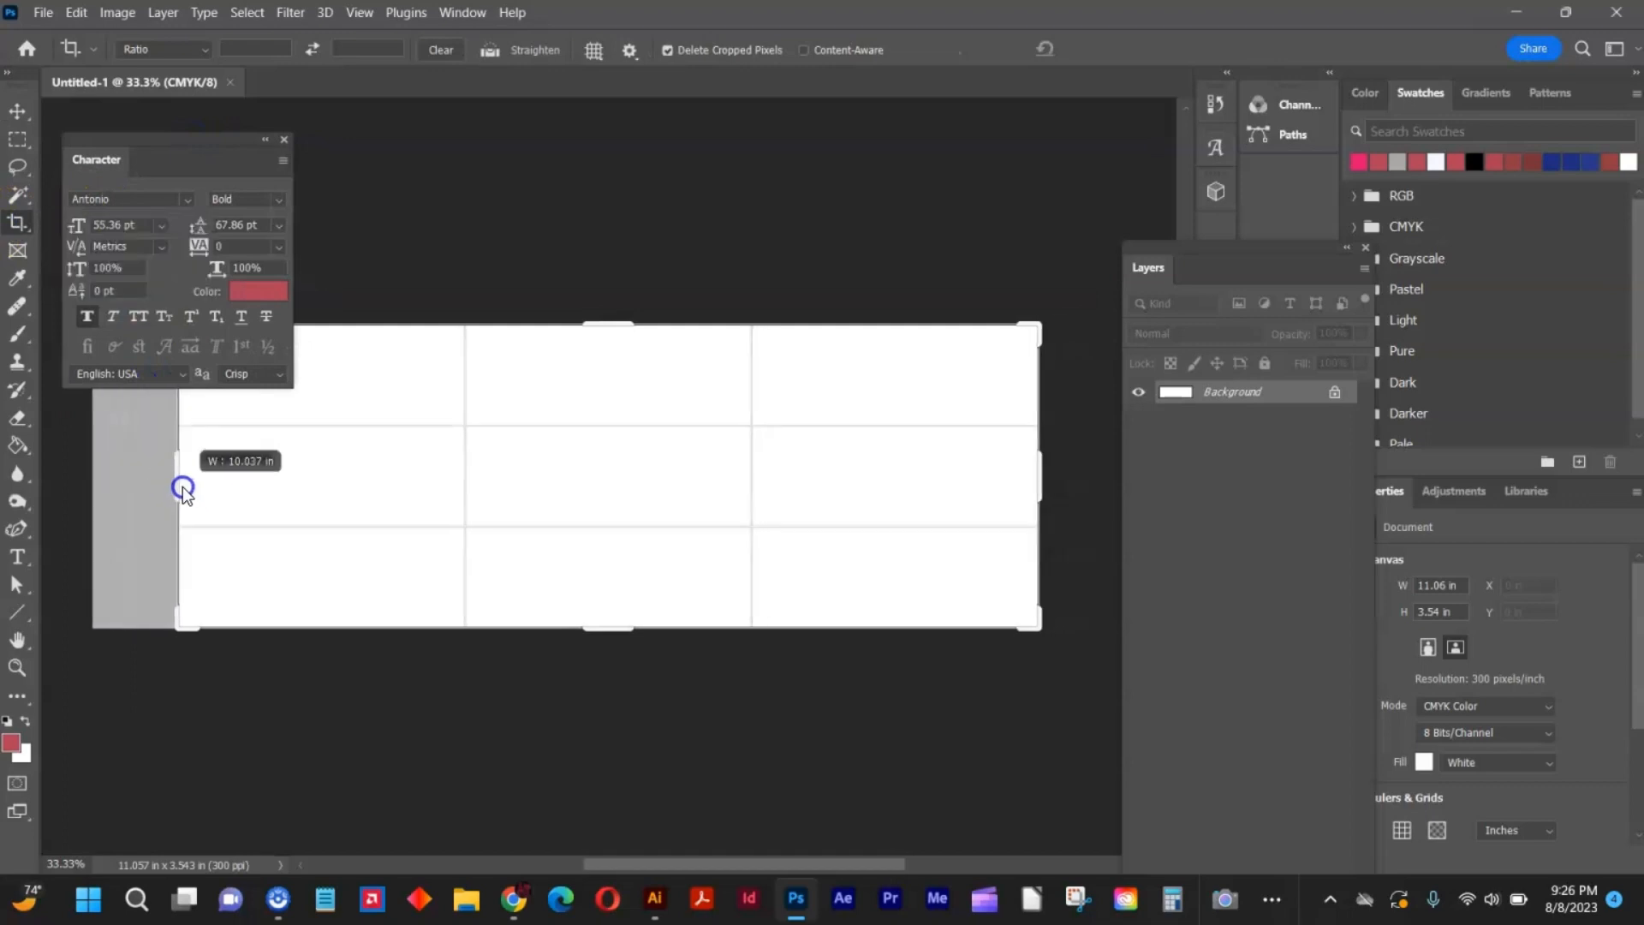
key("Return")
left_click(20, 114)
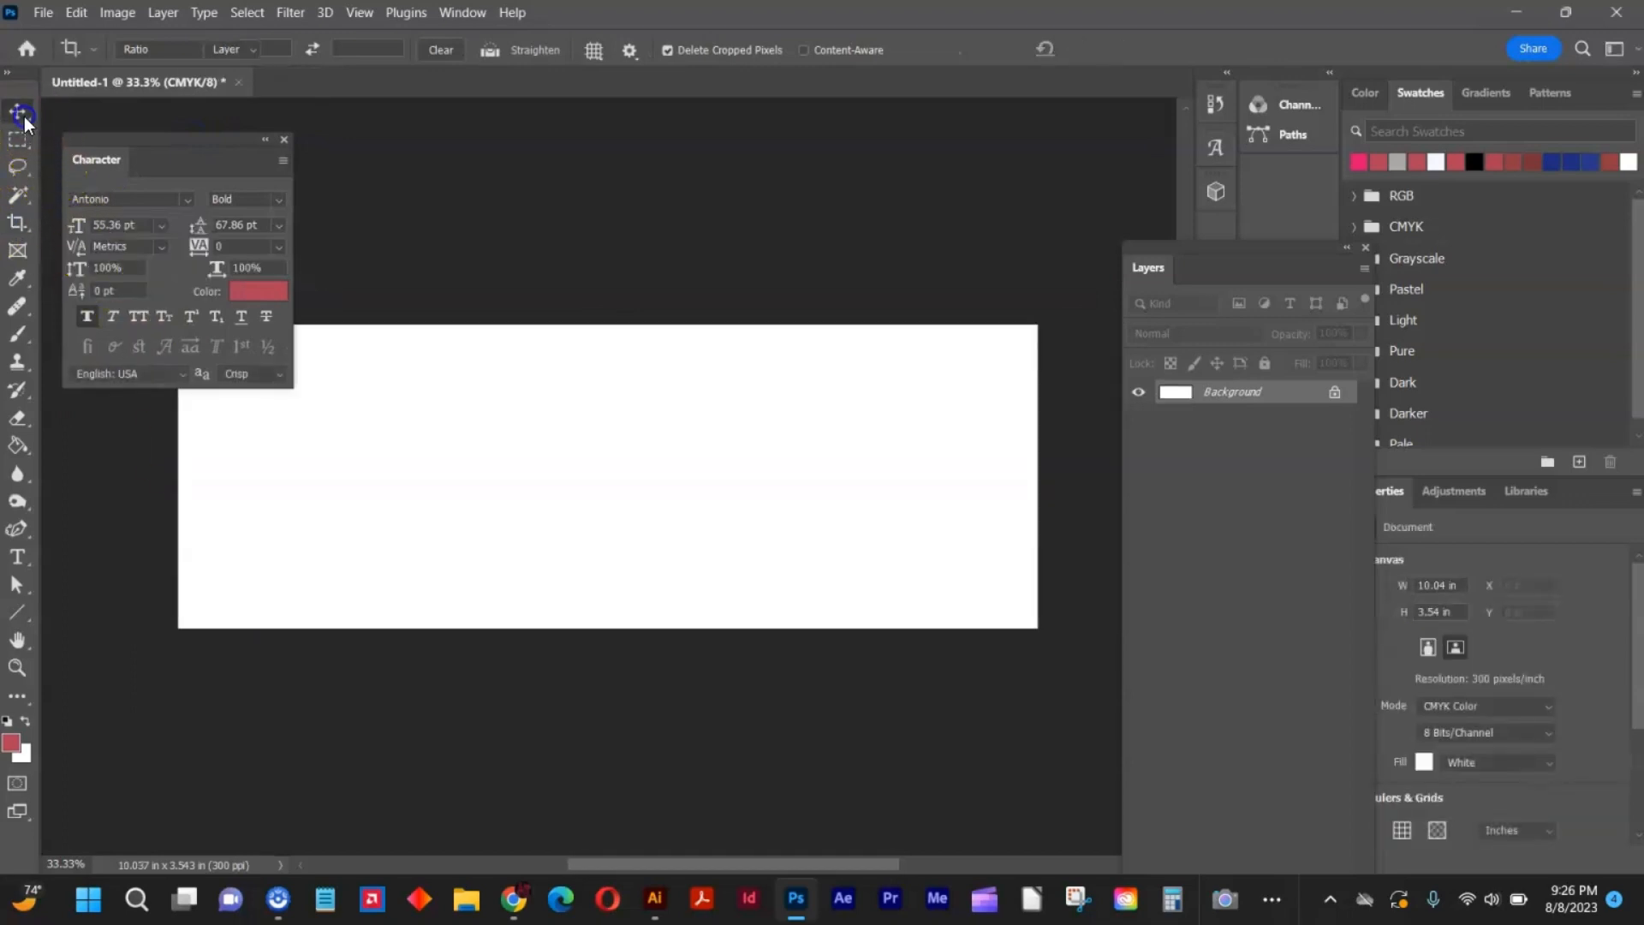
Switch to Chrome, open the Unisex Hoodie in a new tab and the Women's crop top page, and try to copy the crop top photo.
left_click(530, 907)
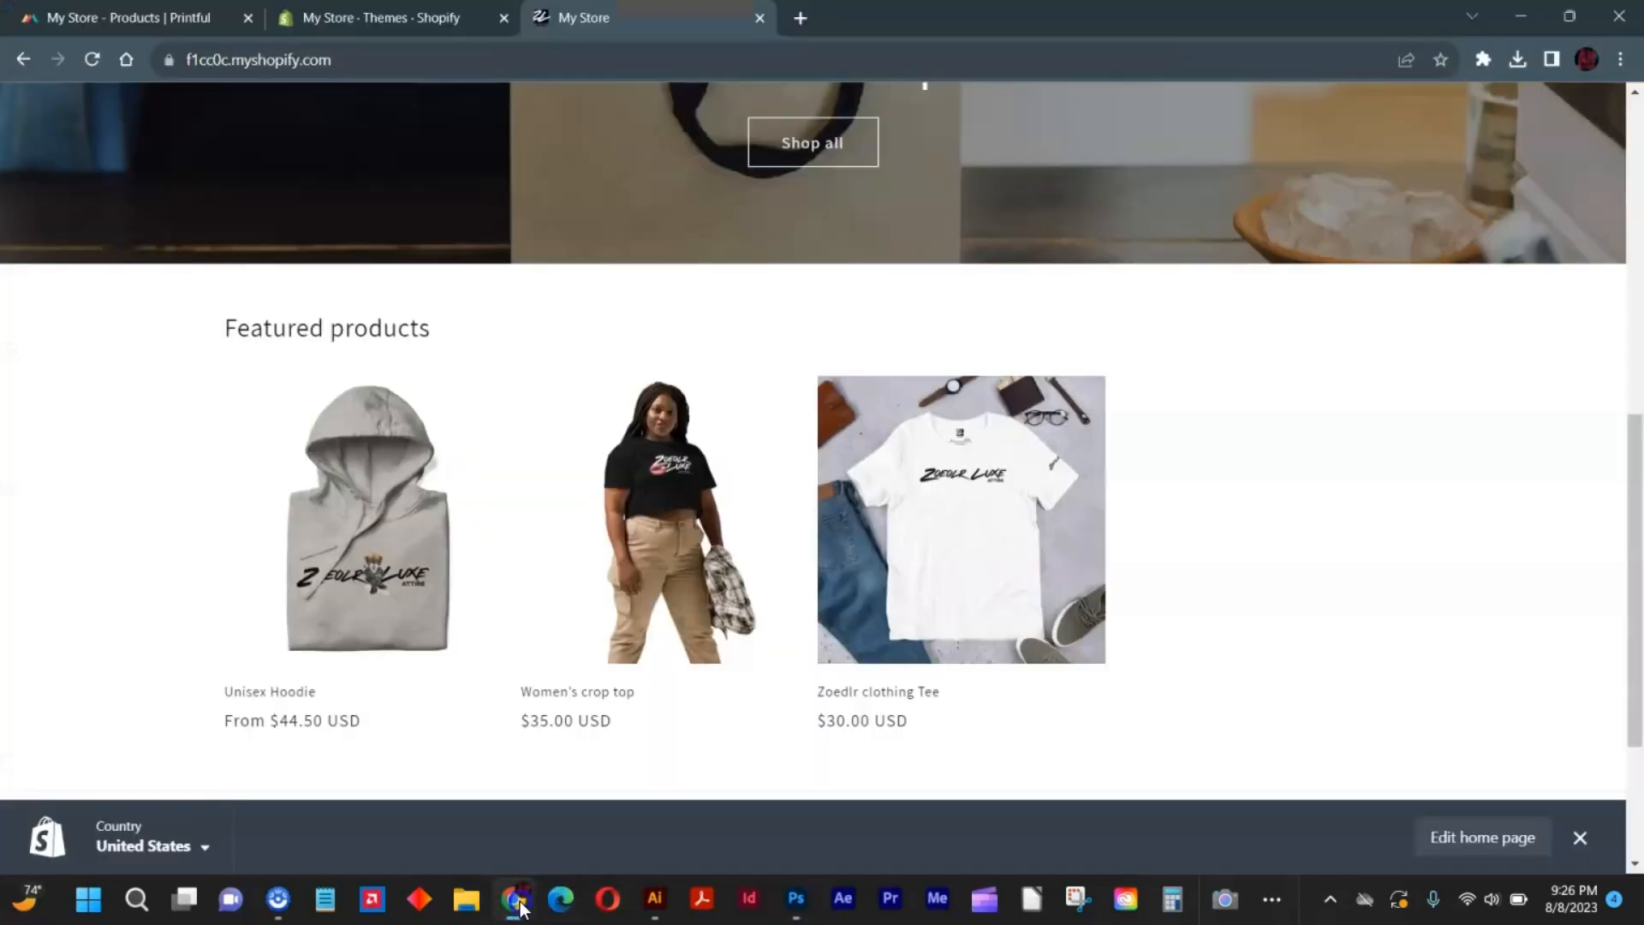
right_click(378, 490)
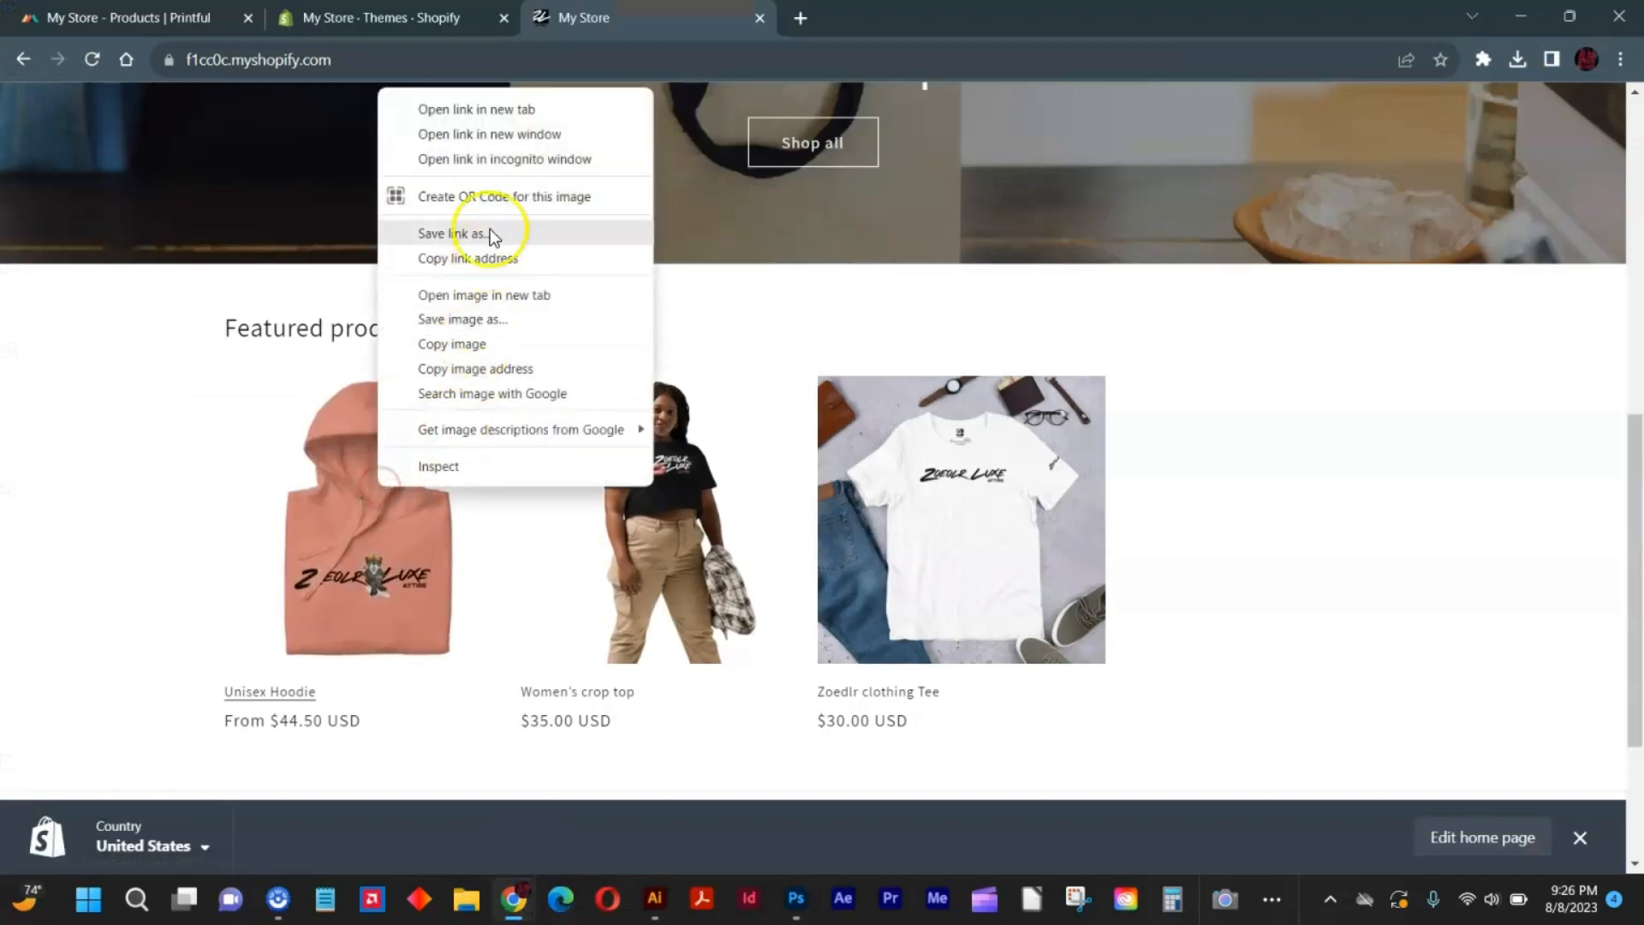
left_click(509, 108)
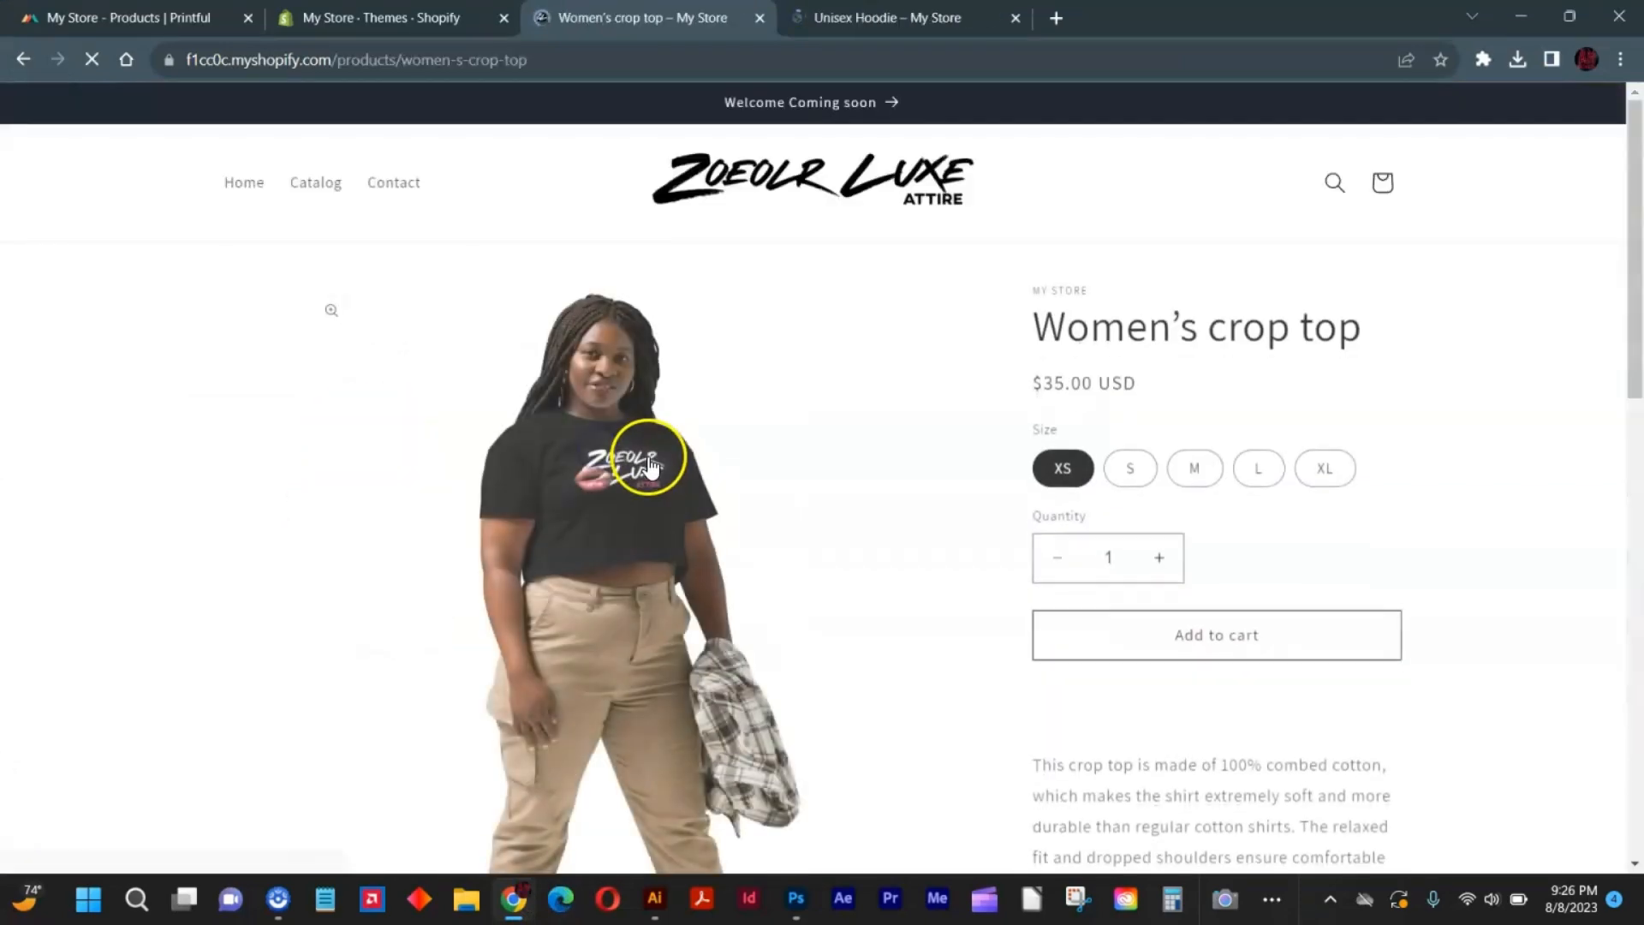
right_click(607, 460)
left_click(668, 540)
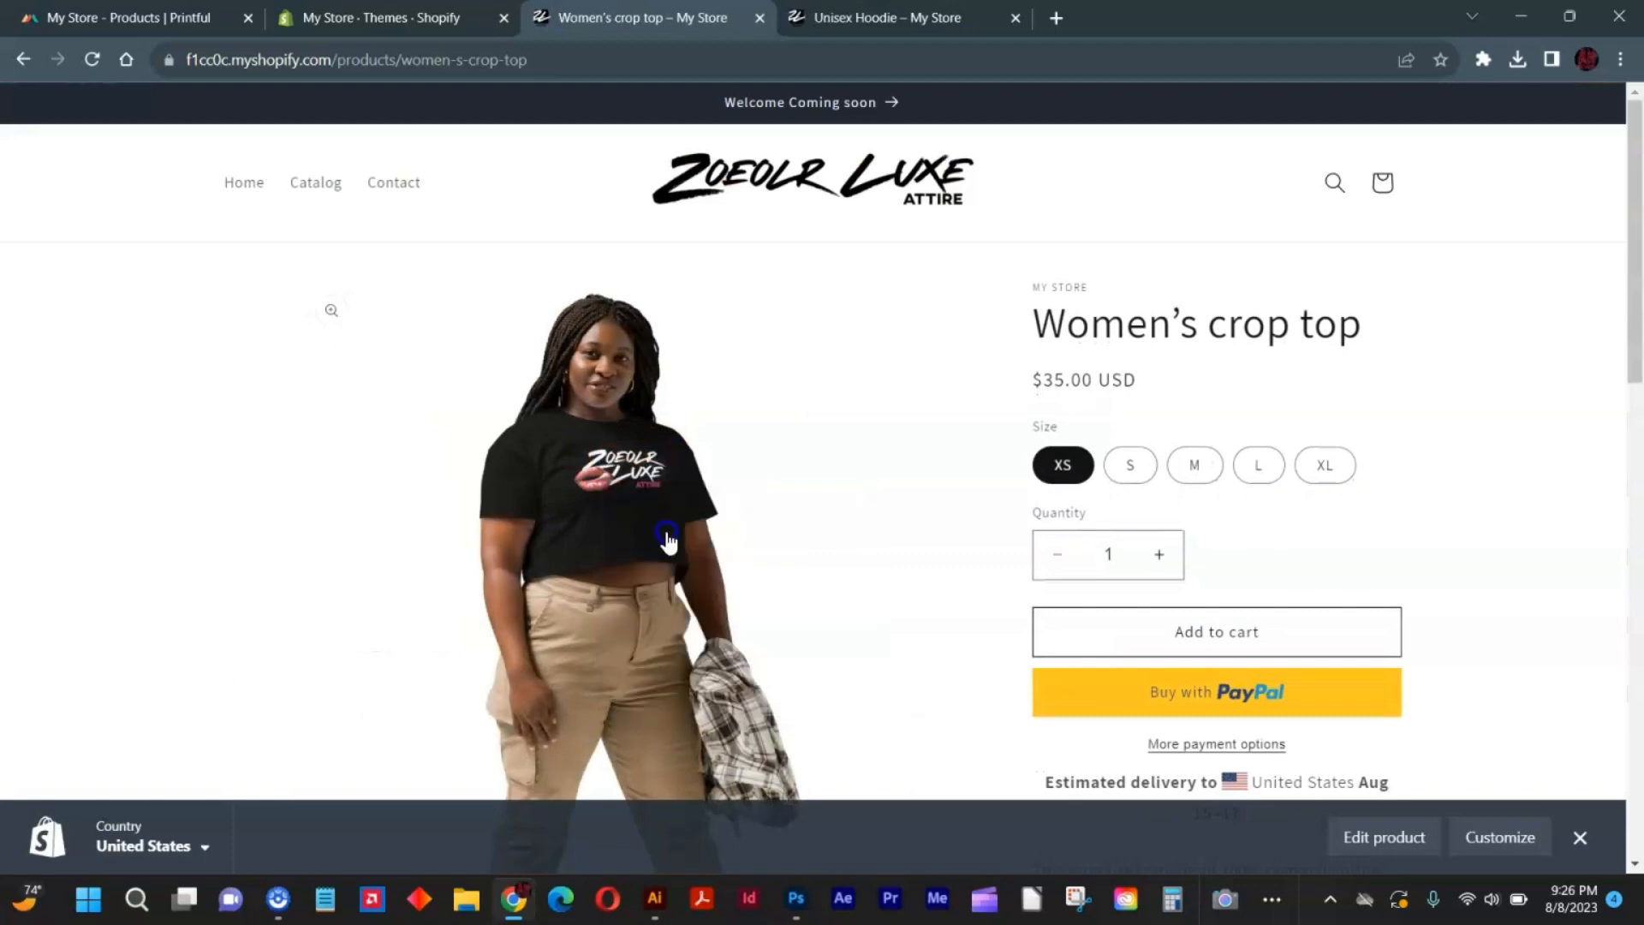
Return to Photoshop, paste the clipboard contents into the document as pixels and commit the placement.
left_click(796, 899)
key("ctrl+v")
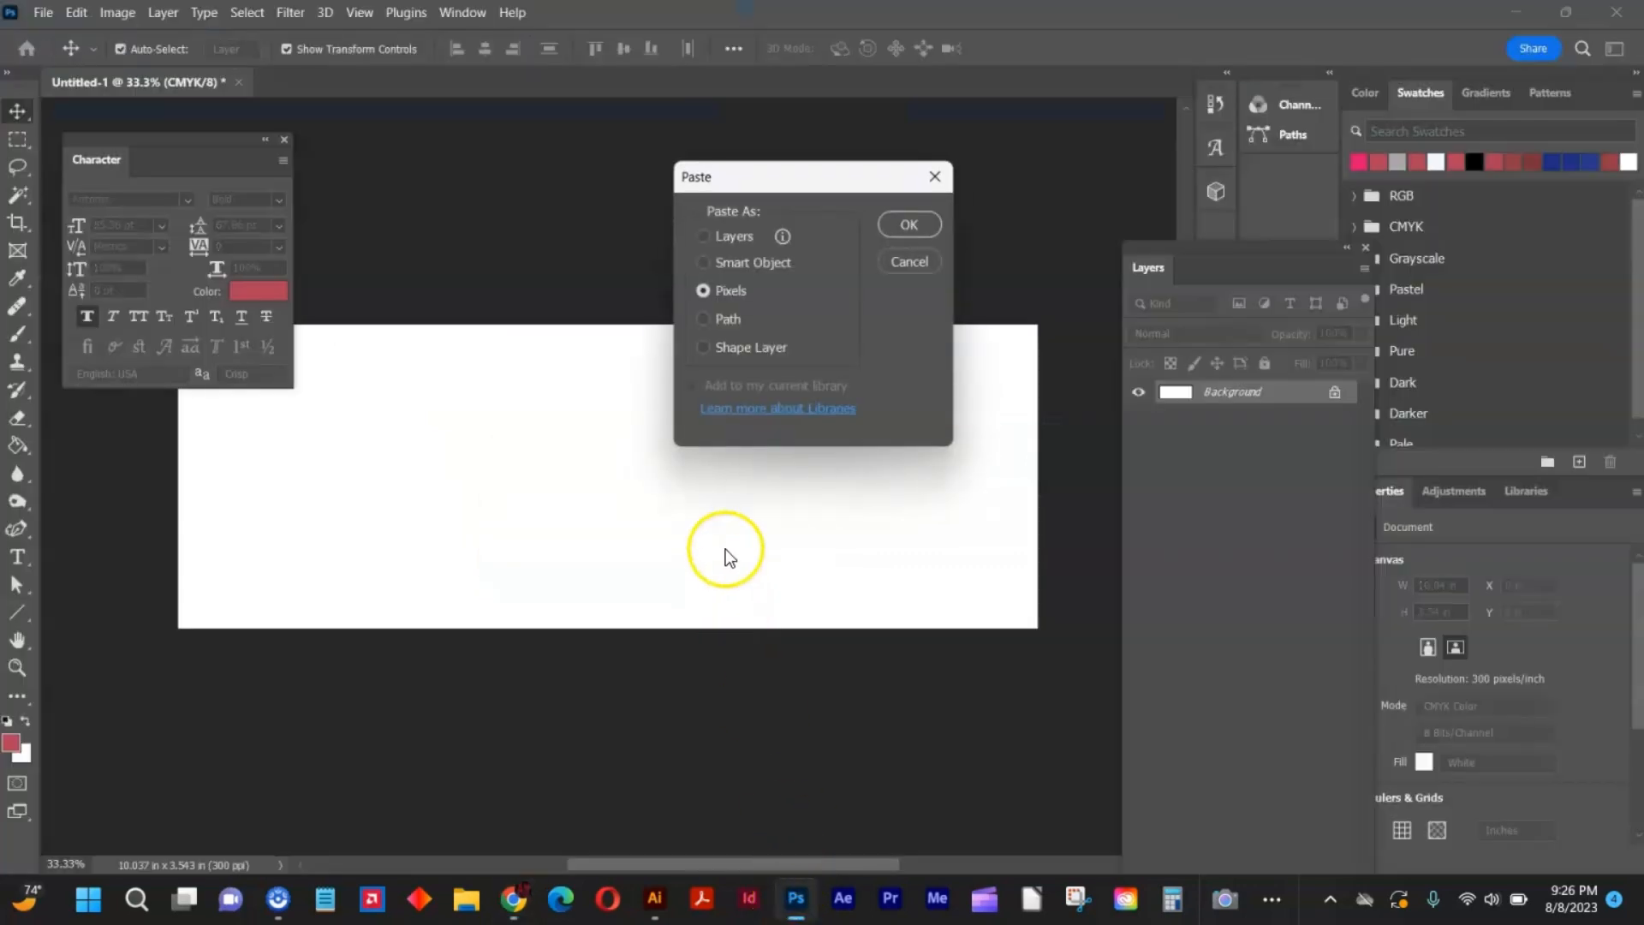
left_click(902, 224)
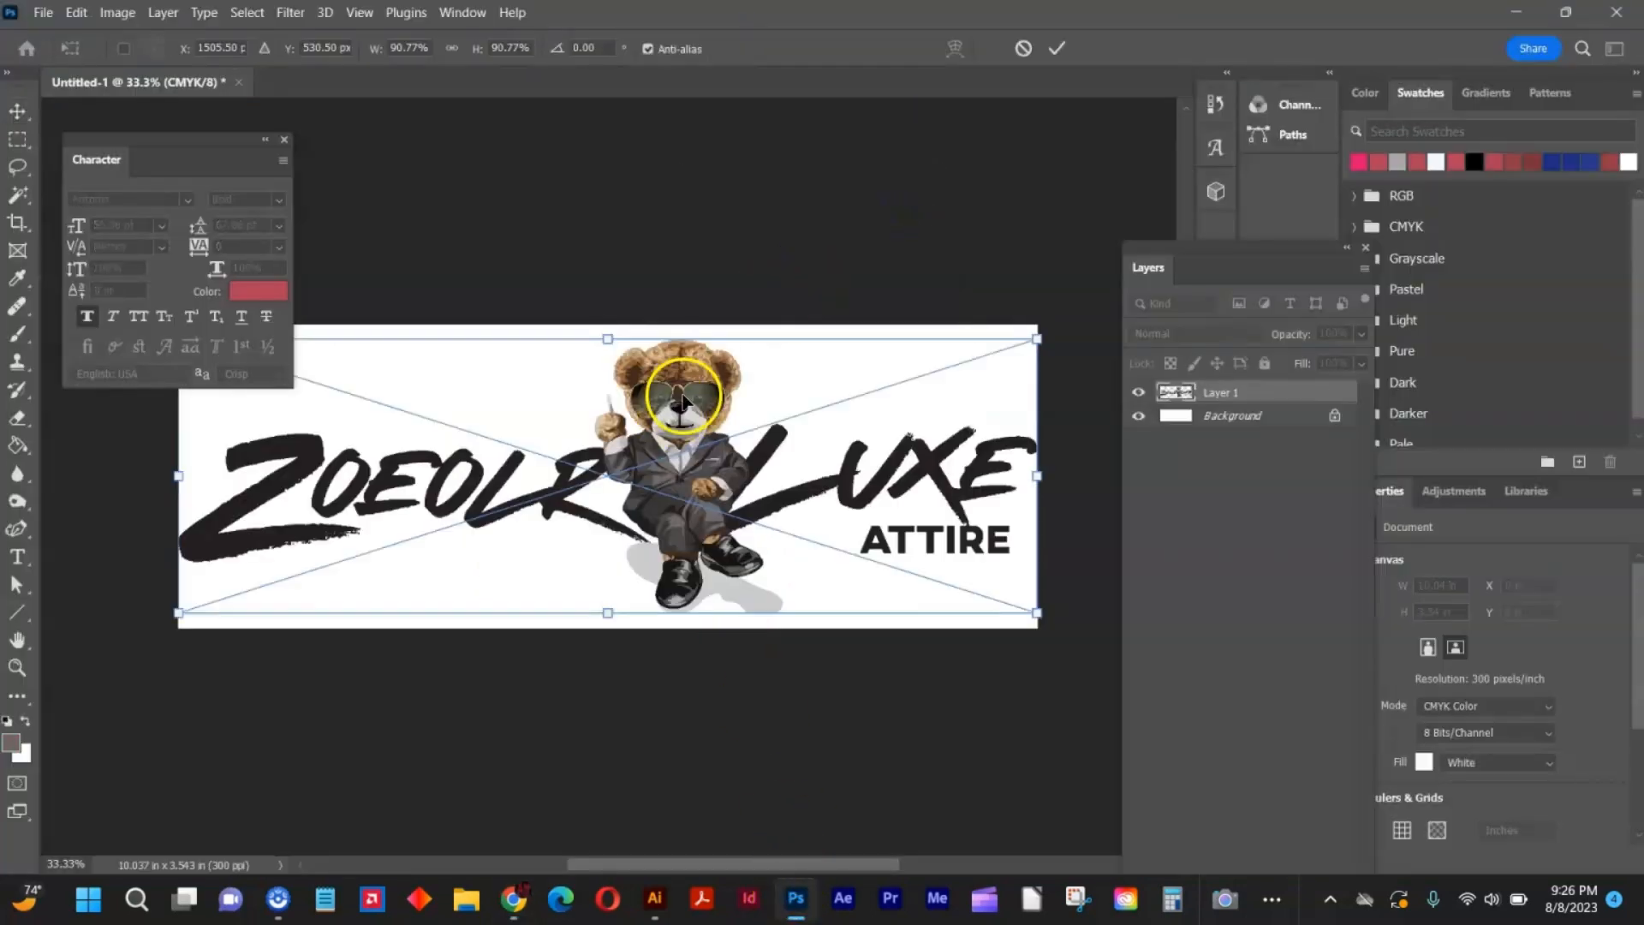
double_click(593, 368)
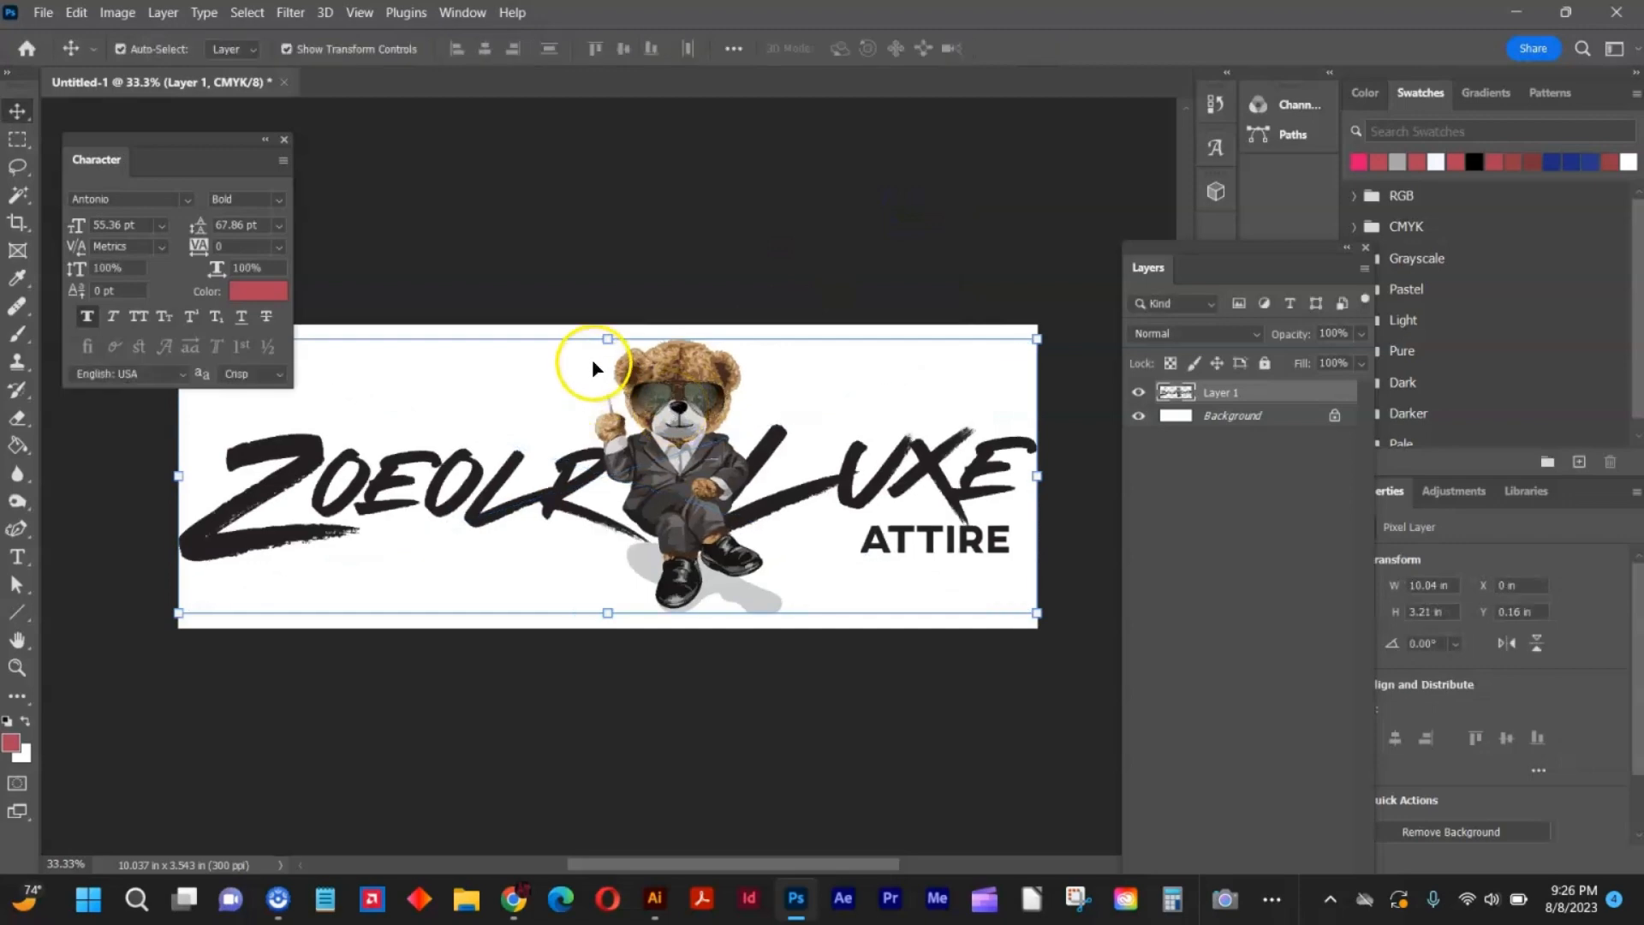
Scale the pasted bear logo down around its center to about 5 in wide and deselect it.
left_click_drag(605, 336, 651, 457)
key("Return")
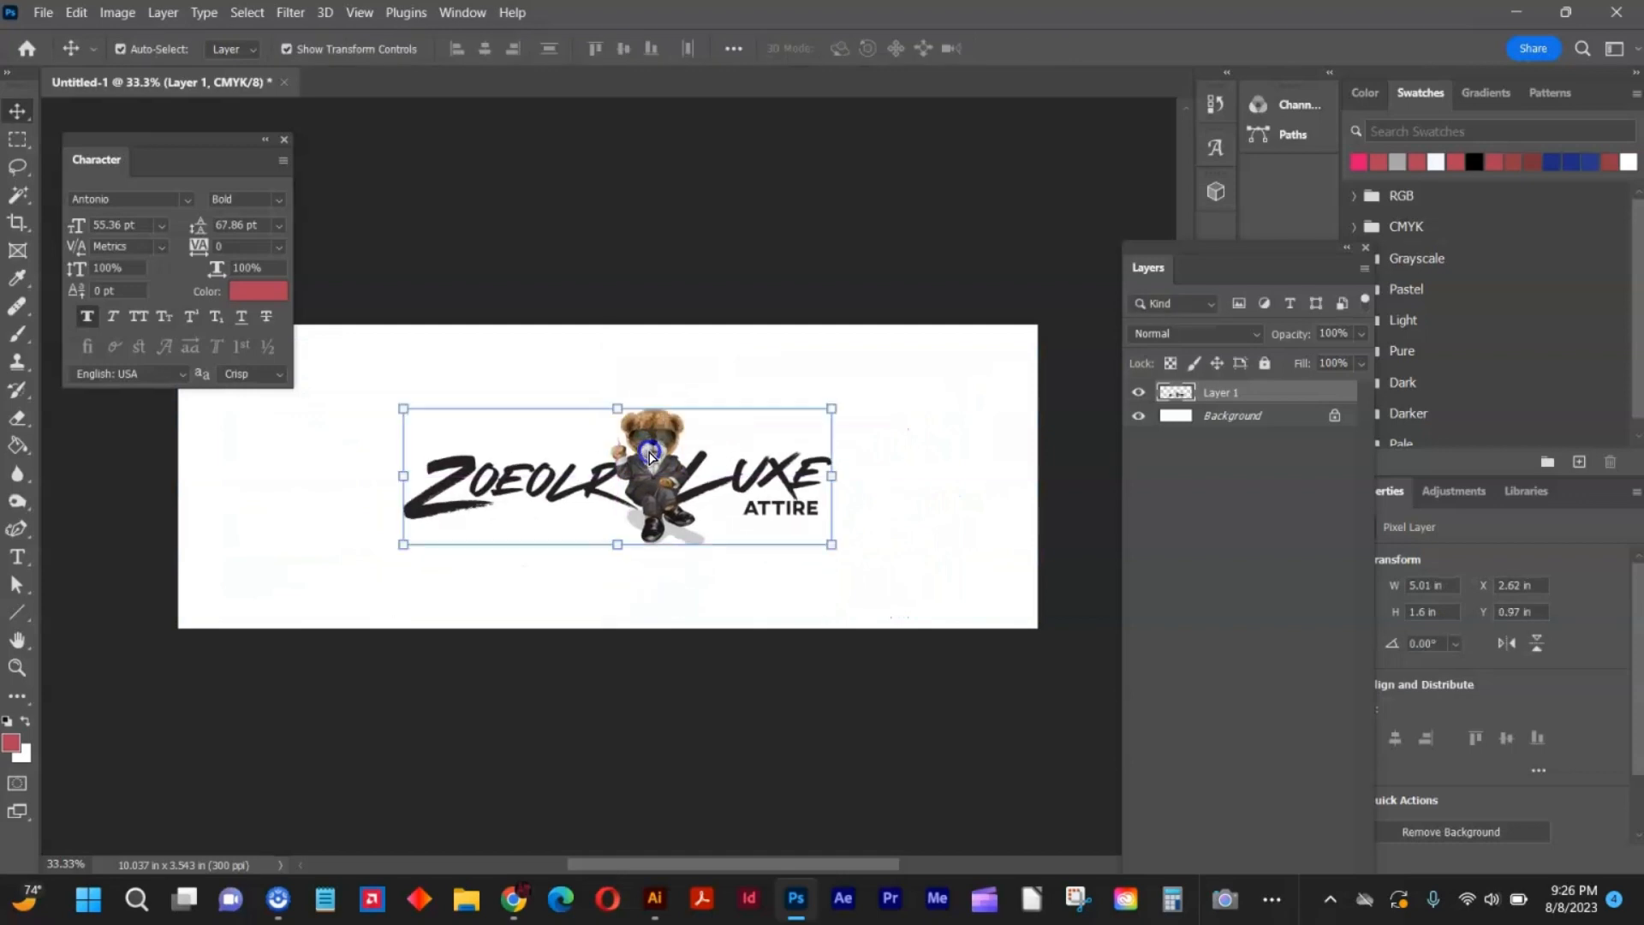
left_click(709, 360)
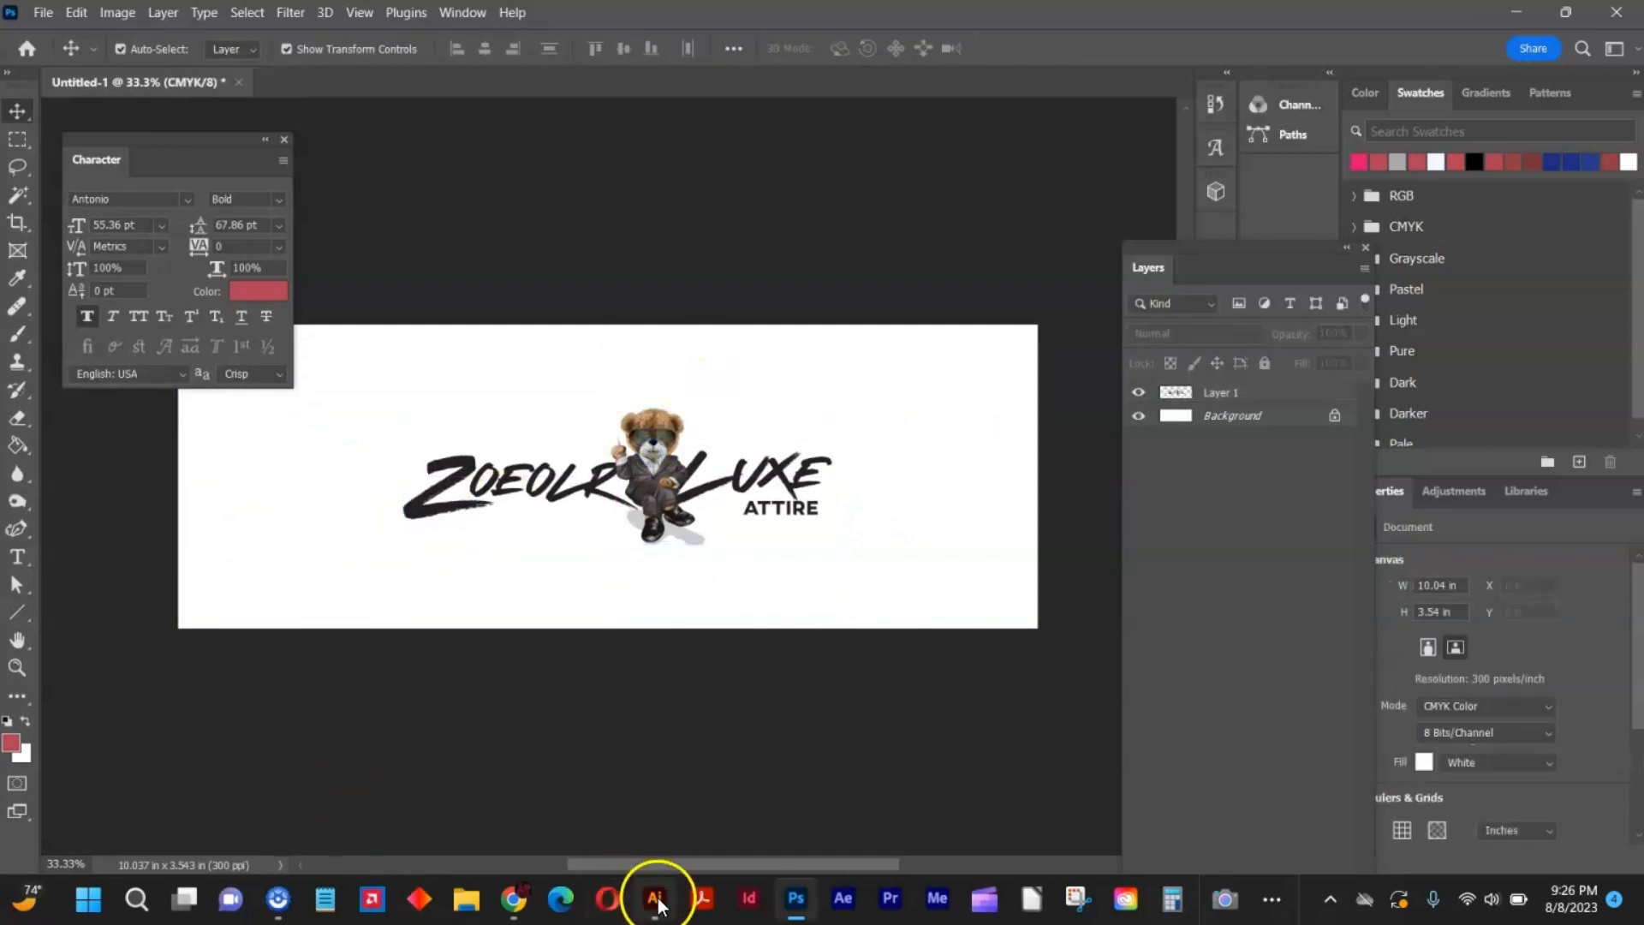
Switch to Chrome, open the Women's crop top product photo in its own tab and copy the image.
left_click(513, 900)
right_click(622, 575)
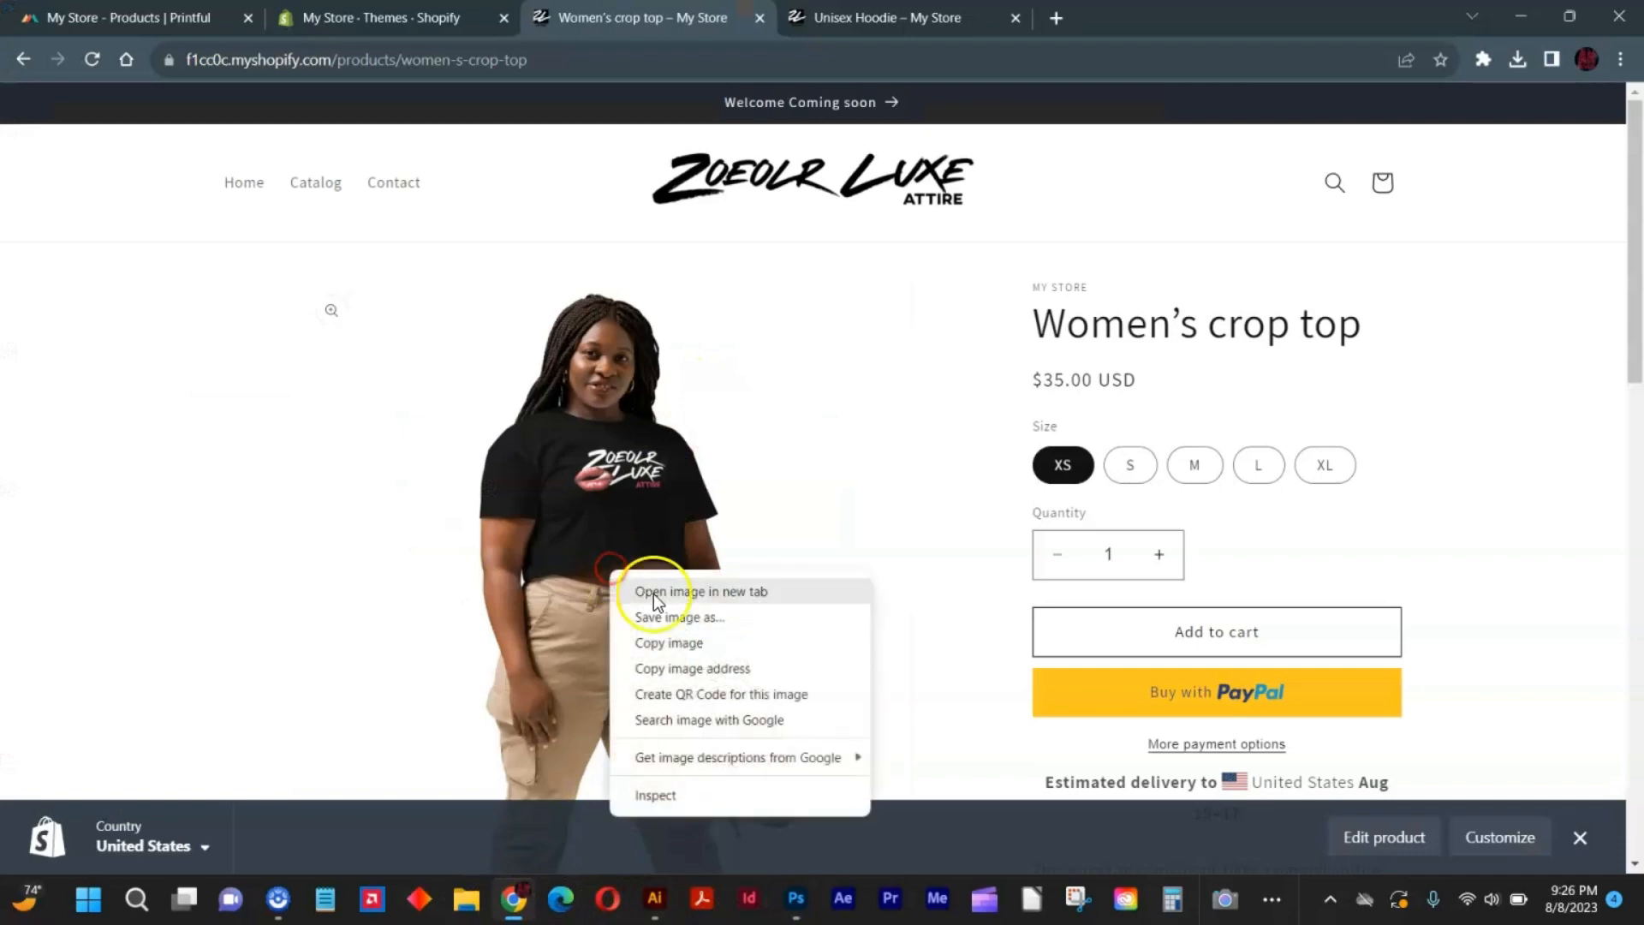
left_click(692, 588)
left_click(1161, 17)
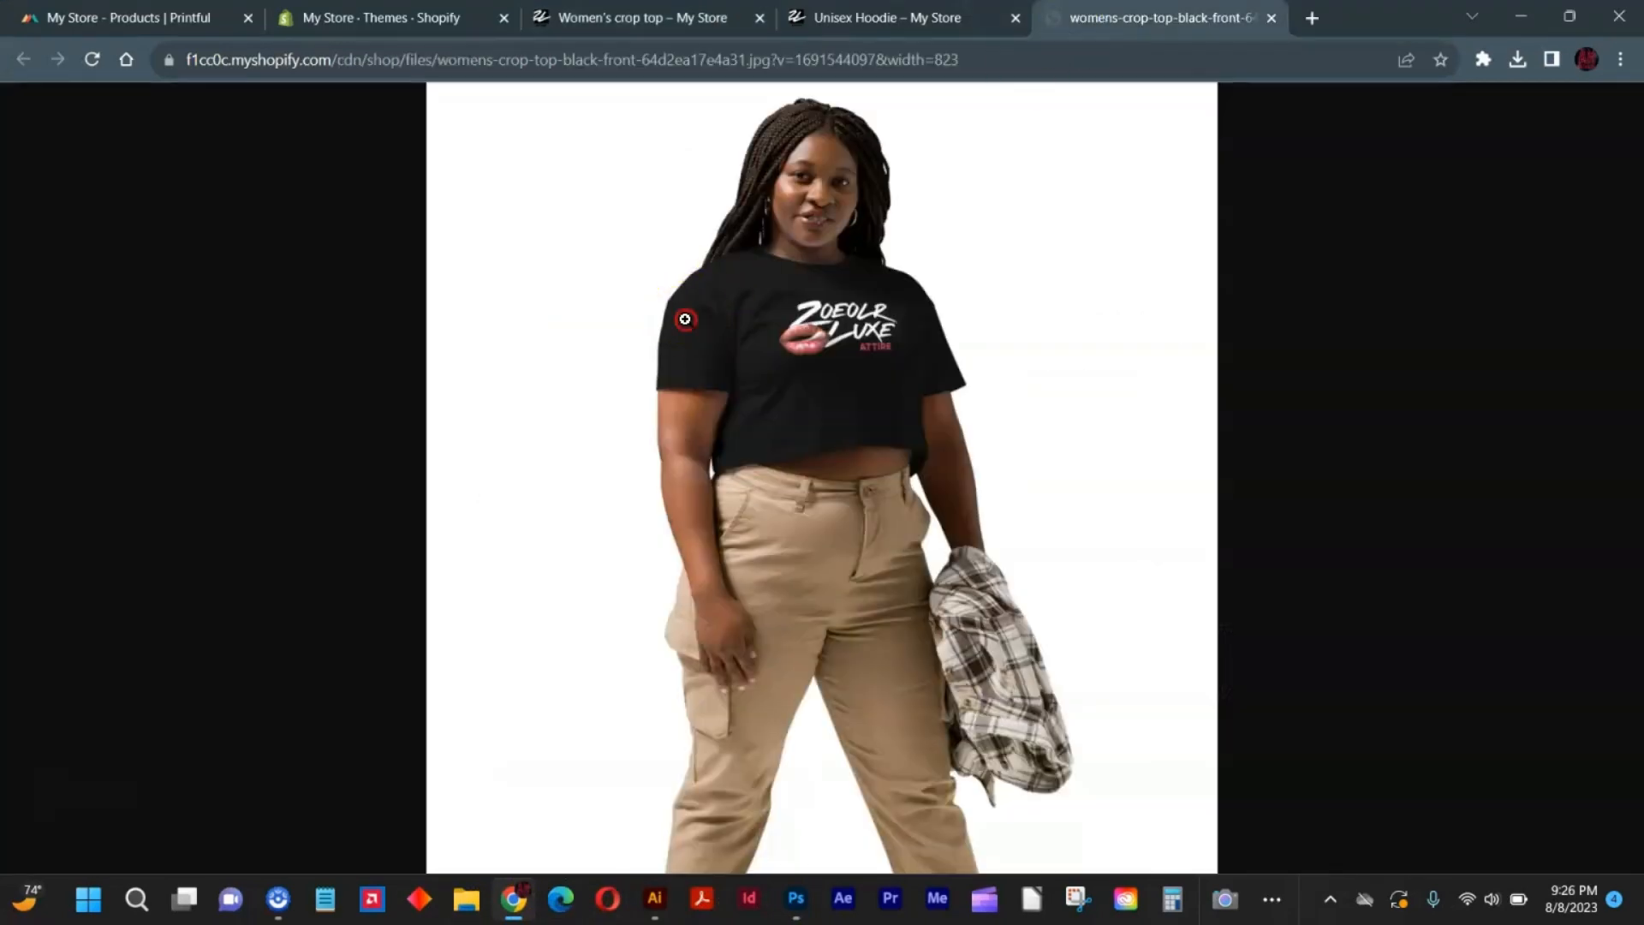
right_click(676, 310)
left_click(786, 388)
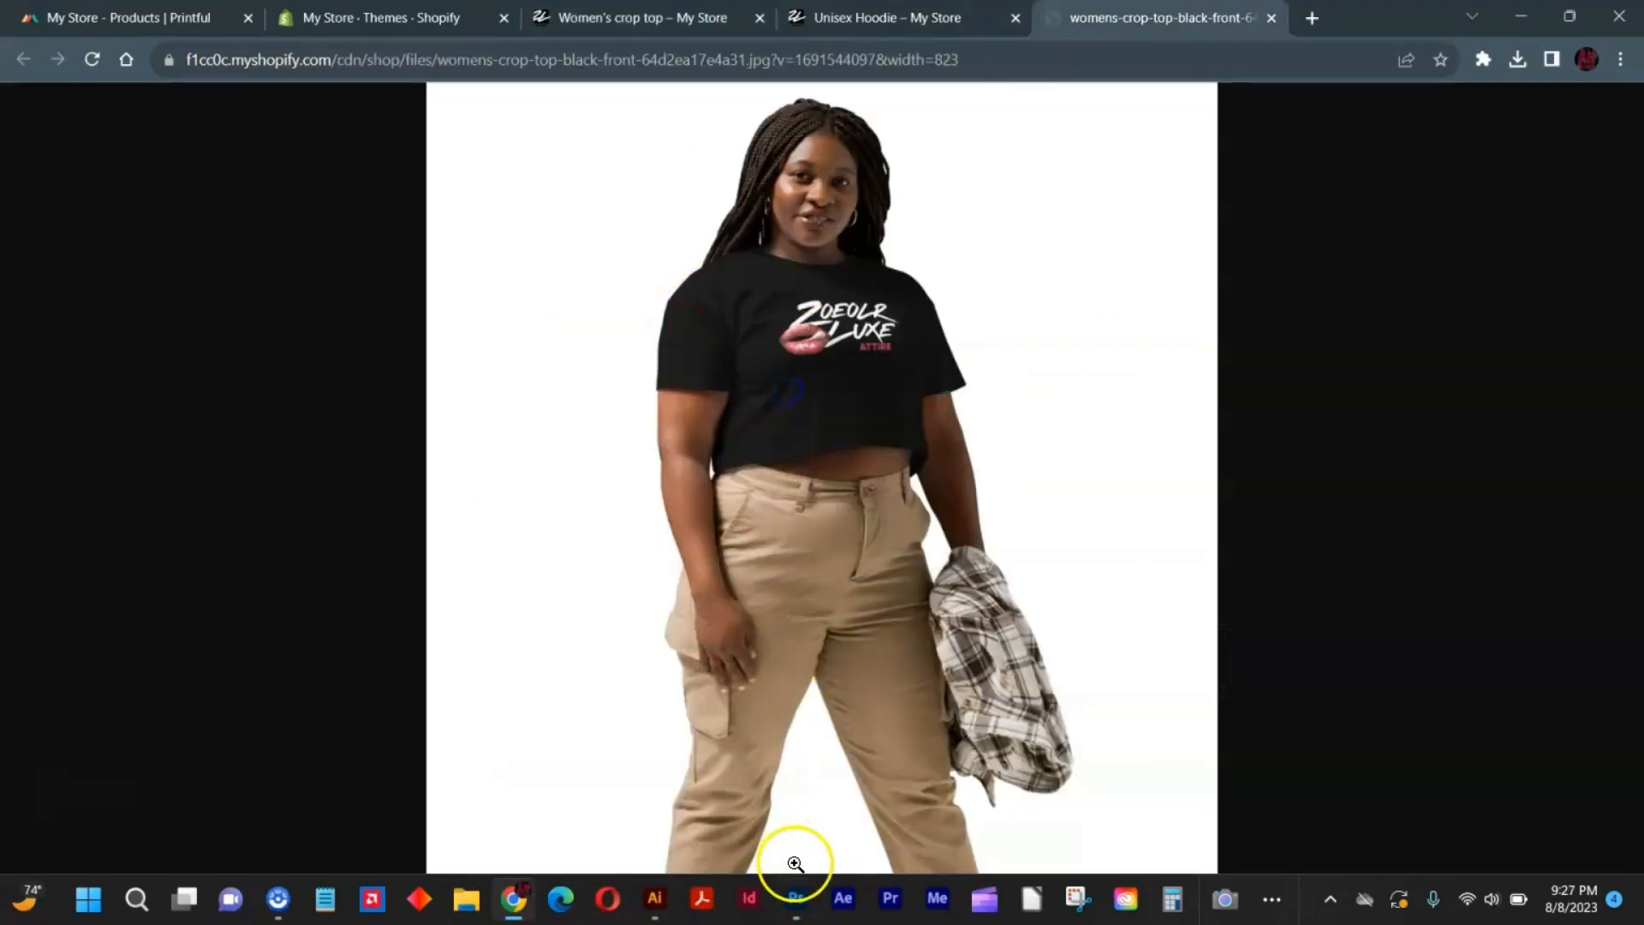
Return to Photoshop, paste the crop top photo into the document and enlarge it around its center to about 3.24 in wide.
left_click(796, 895)
left_click(727, 495)
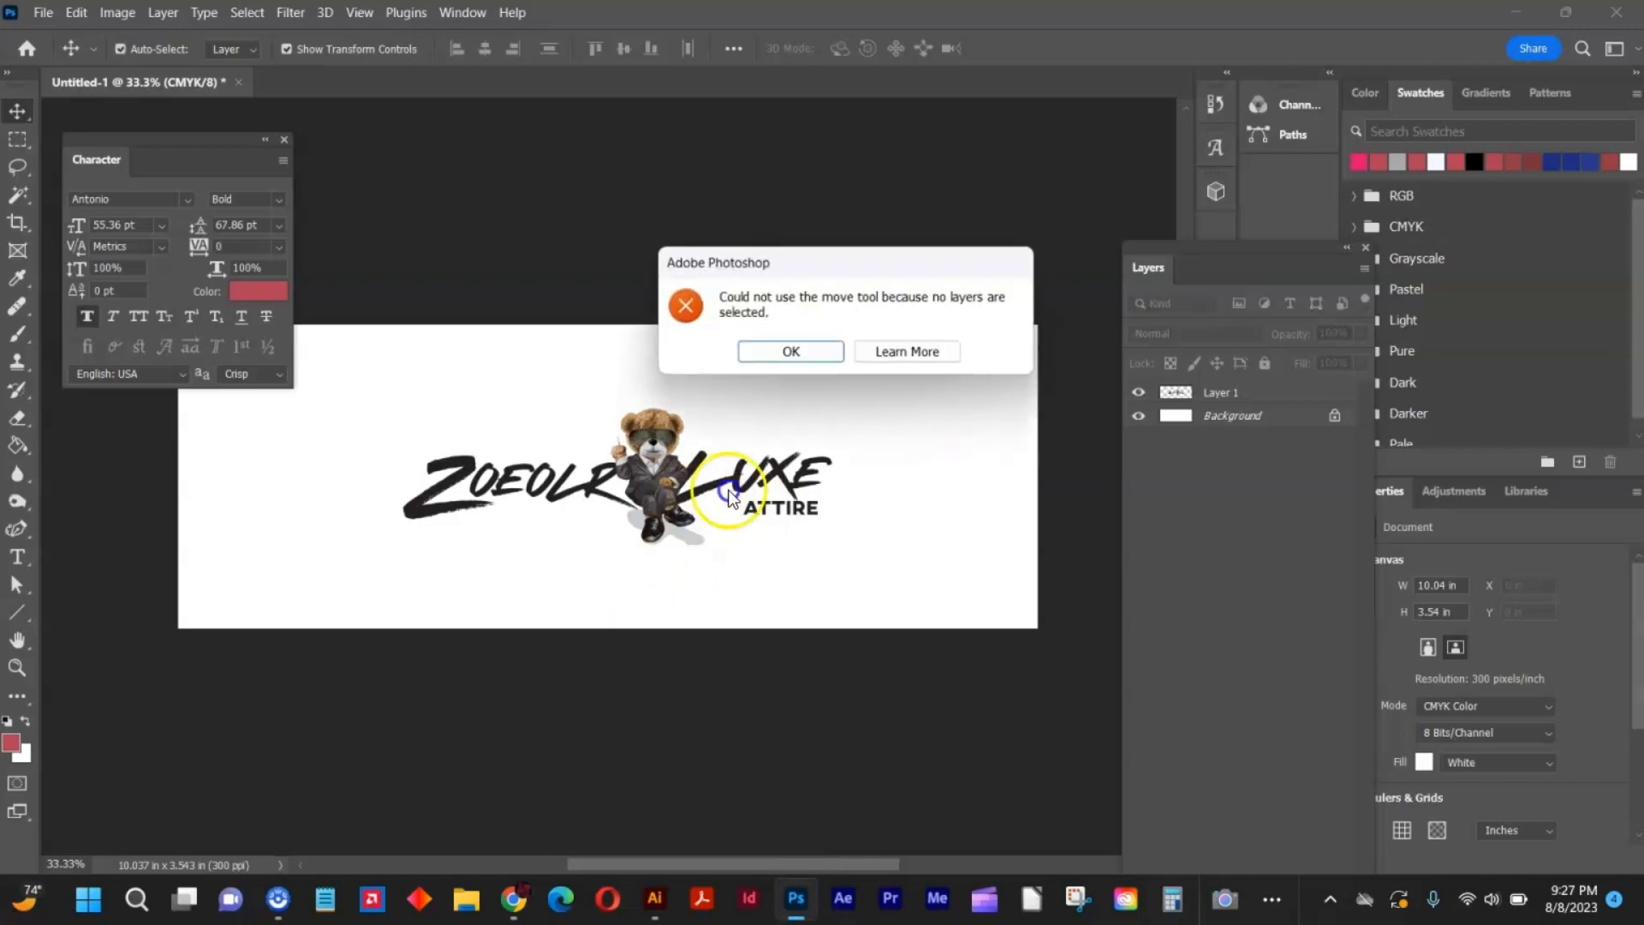
left_click(792, 352)
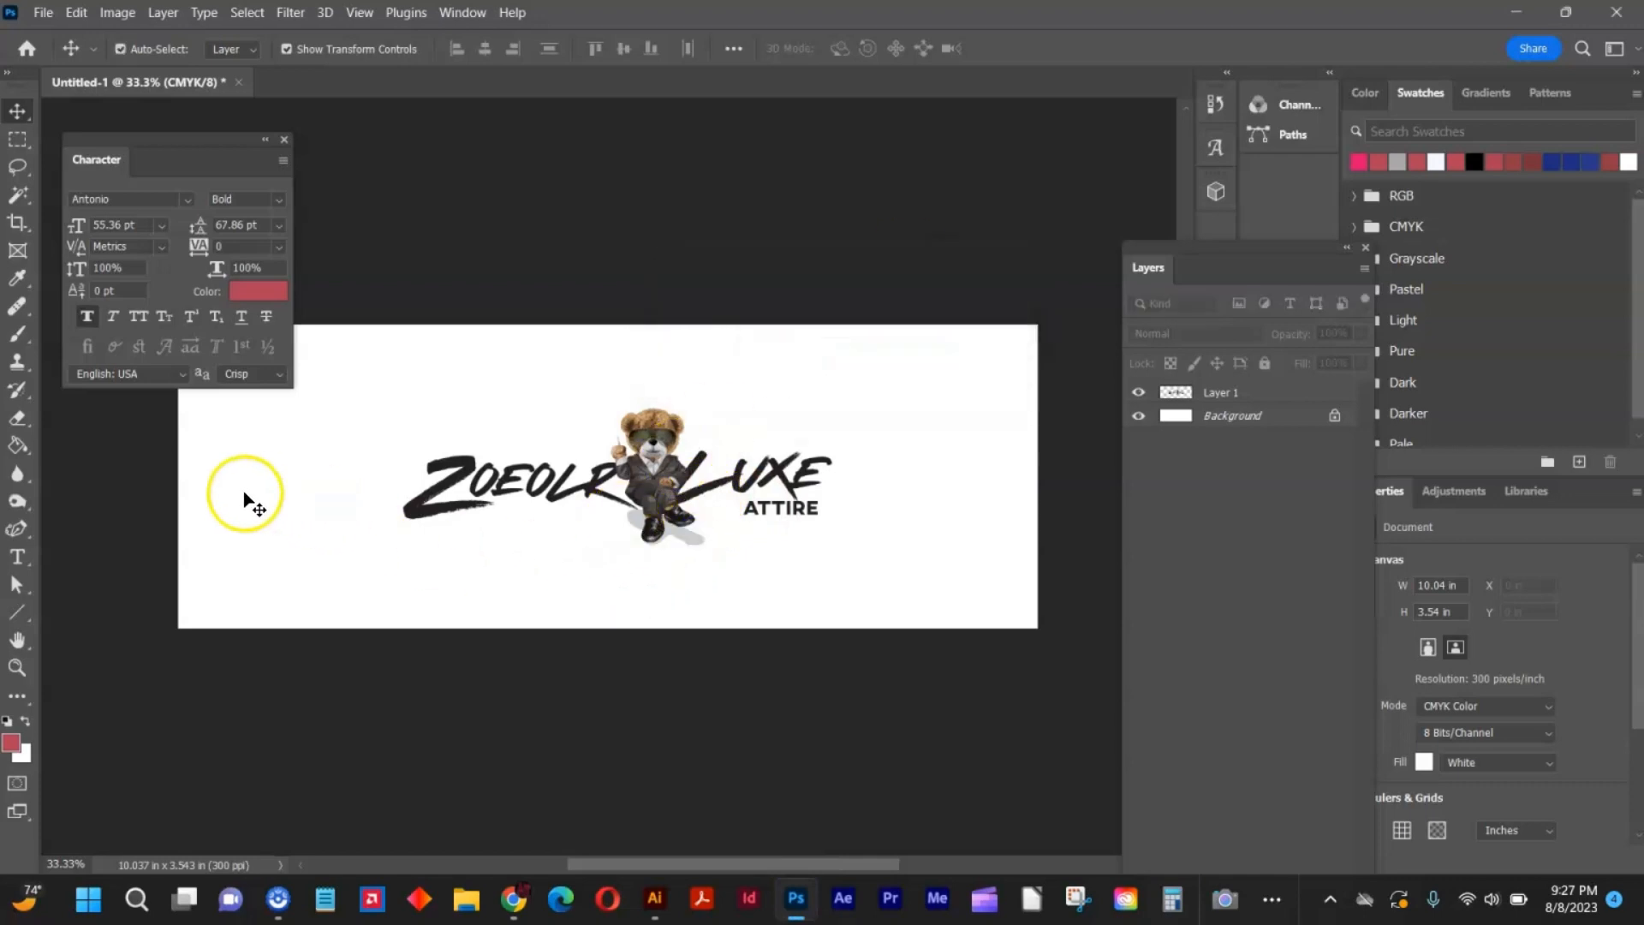
key("ctrl+v")
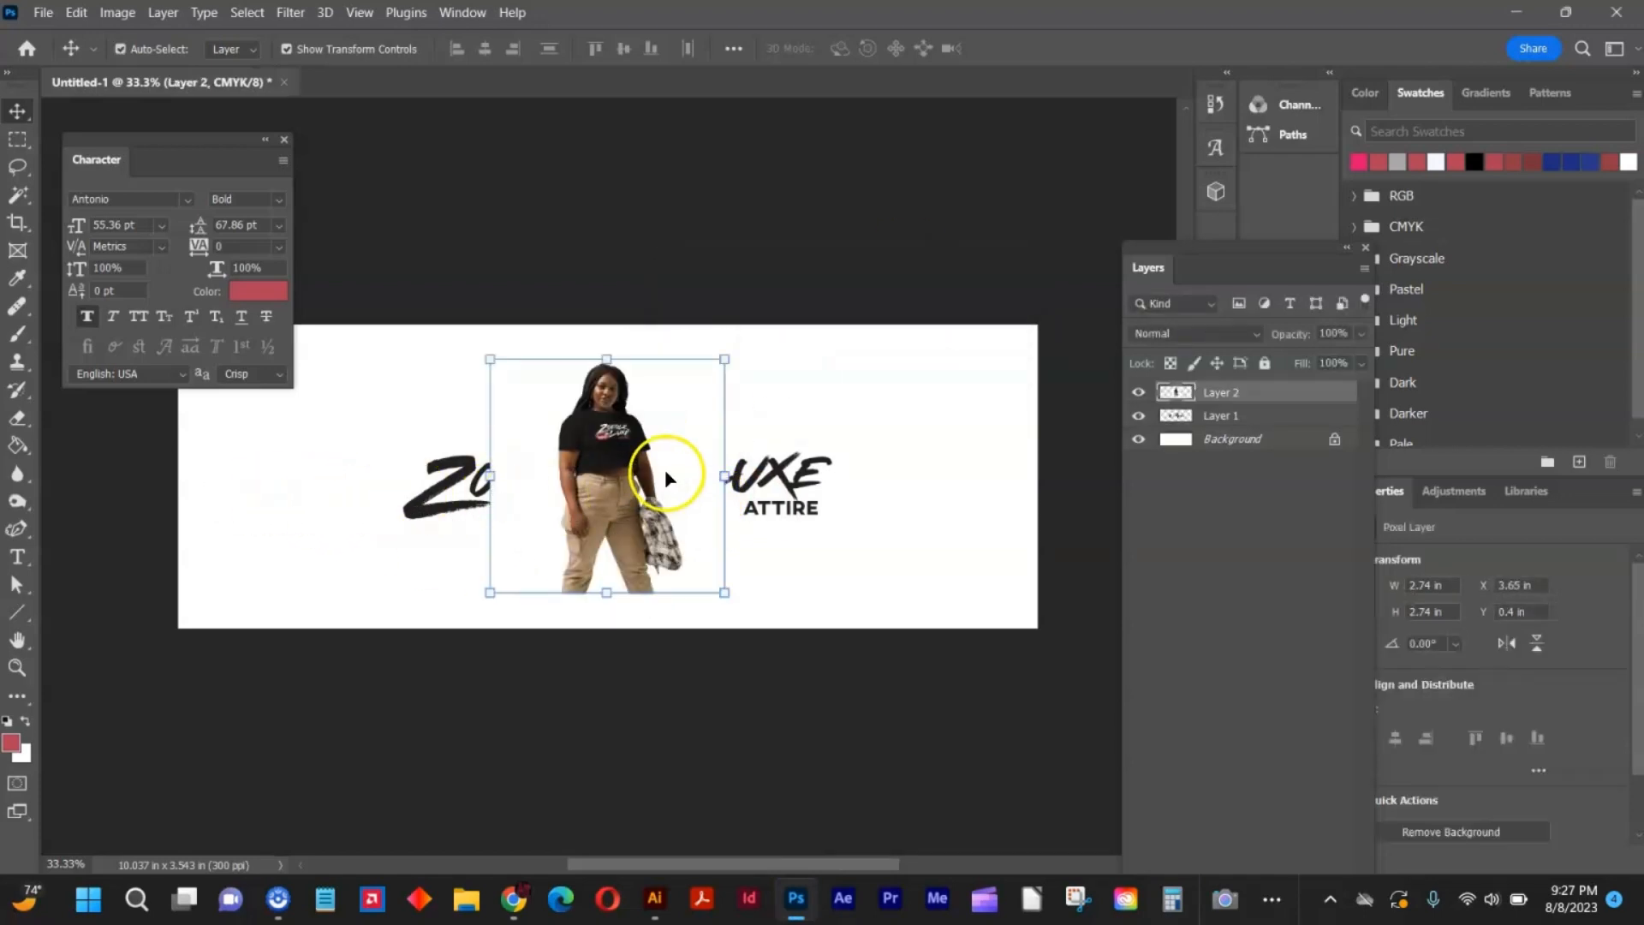
left_click_drag(722, 363, 746, 336)
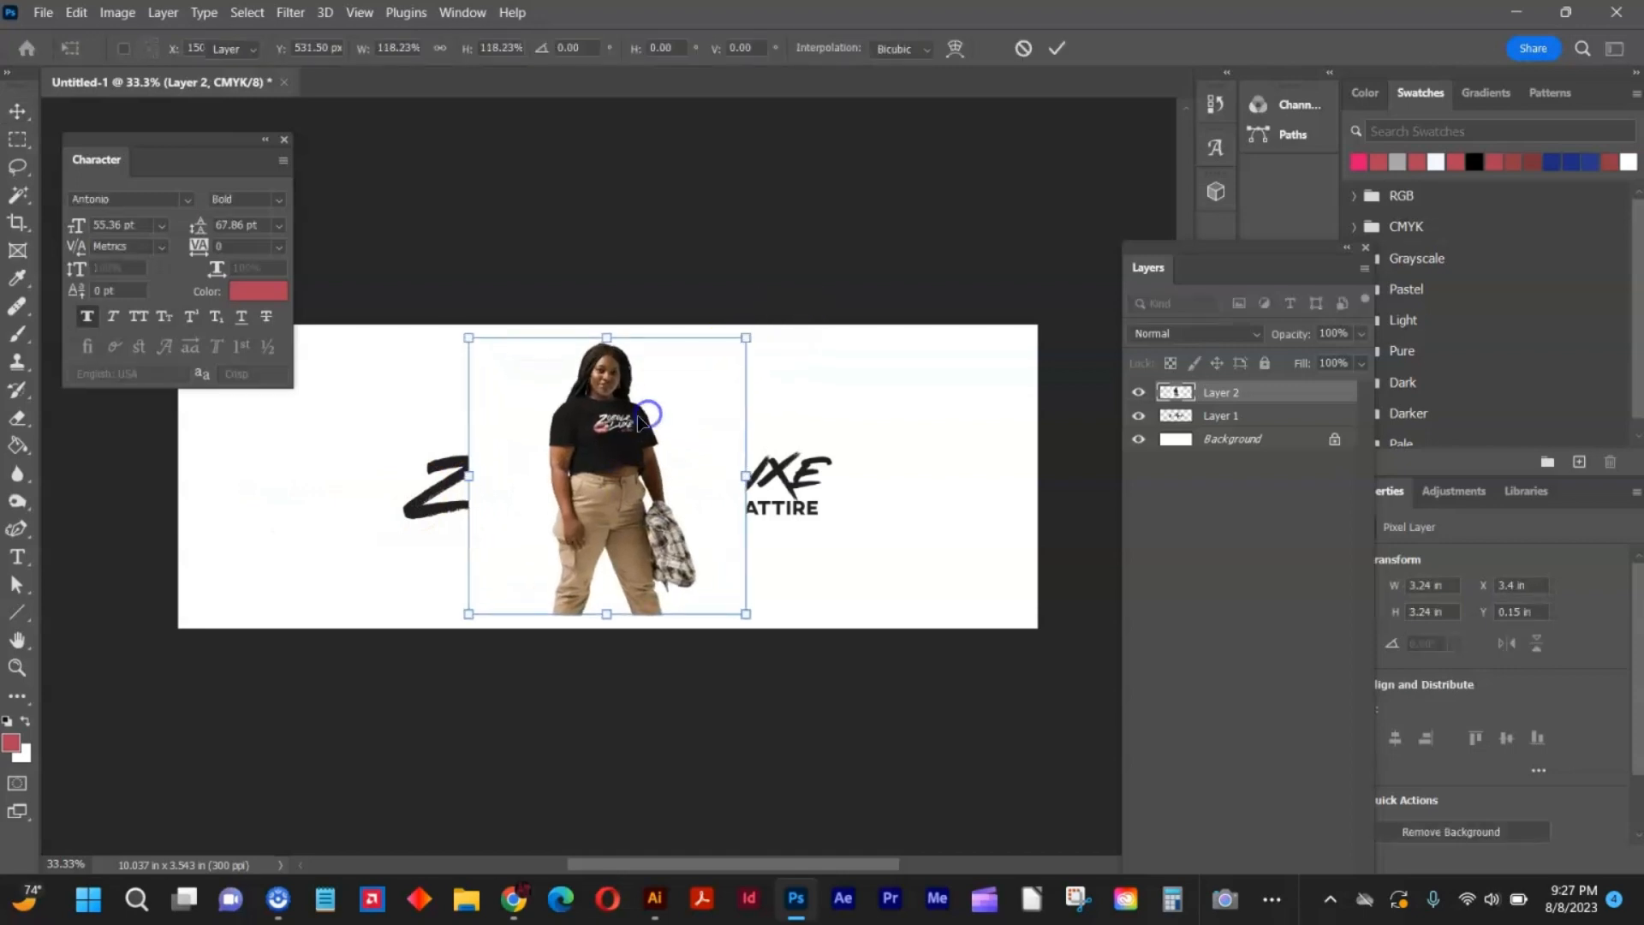
Cut the model out of the pasted photo by selecting the subject, inverting the selection, deleting the white background and deselecting.
left_click(23, 196)
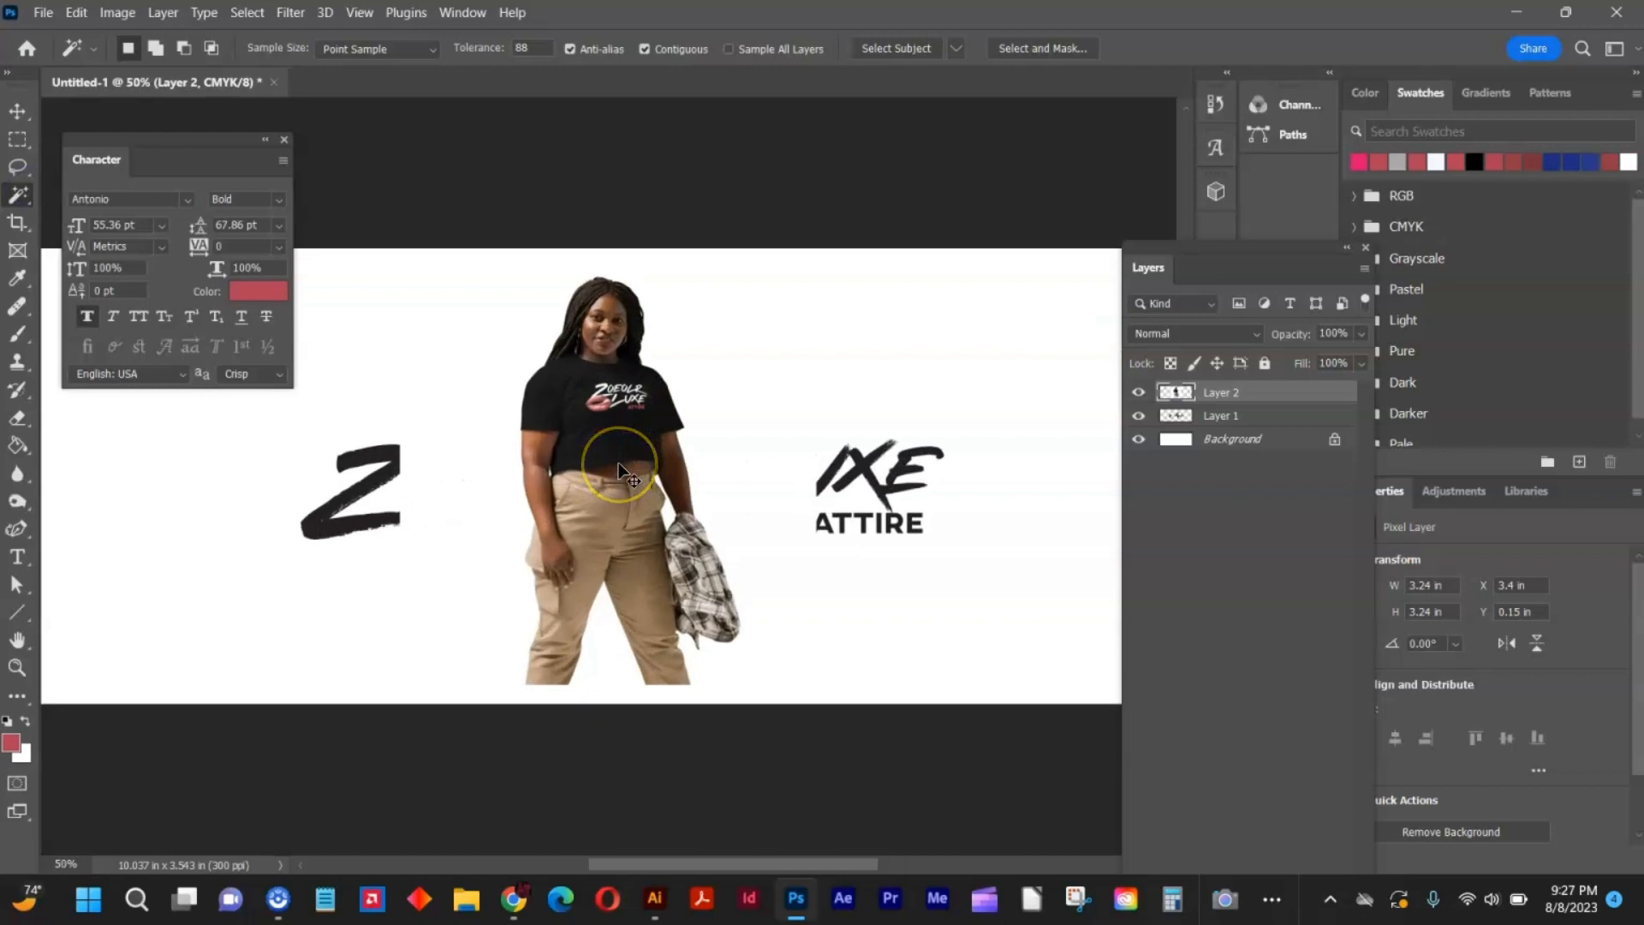
scroll(618, 465, "up", 2)
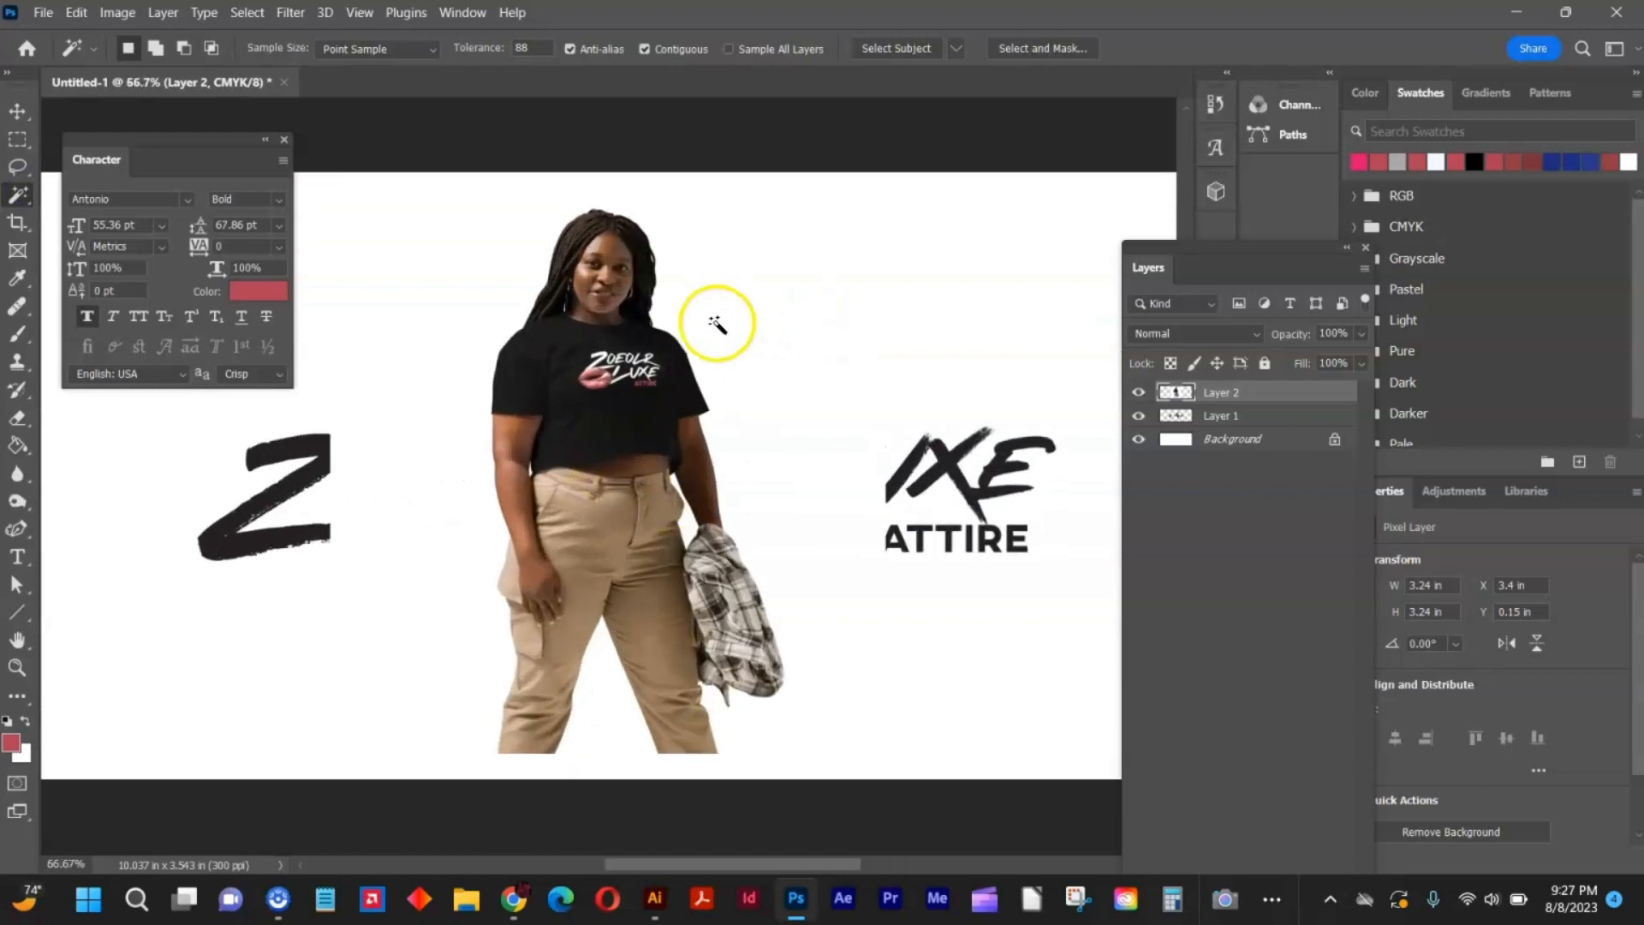
left_click(675, 324)
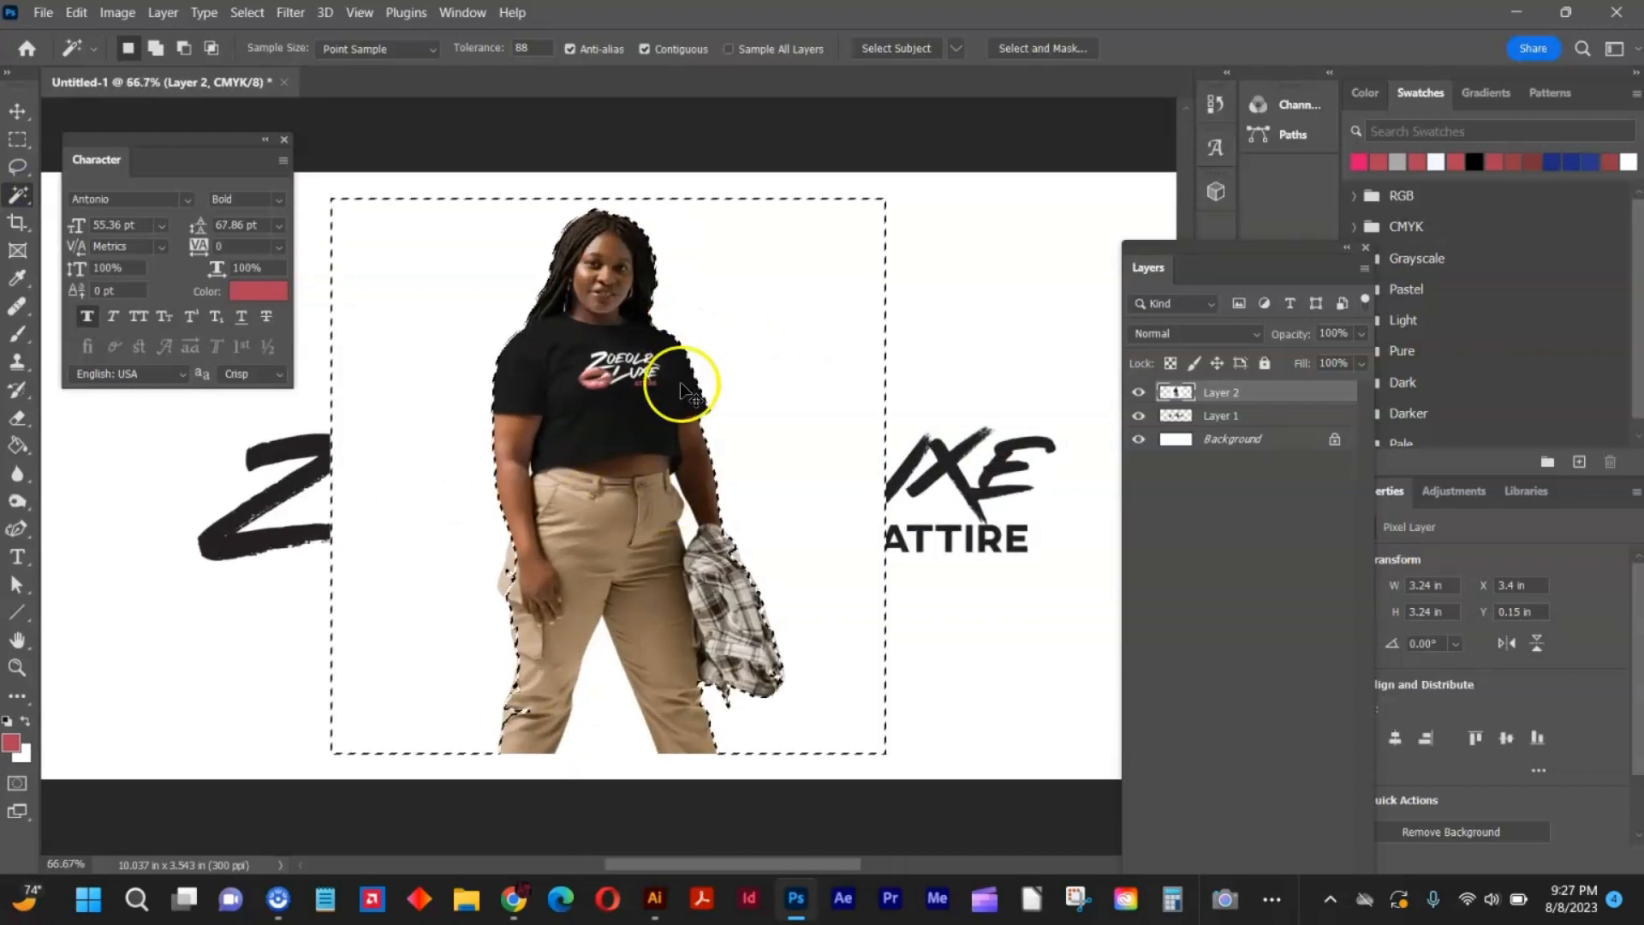
left_click(889, 49)
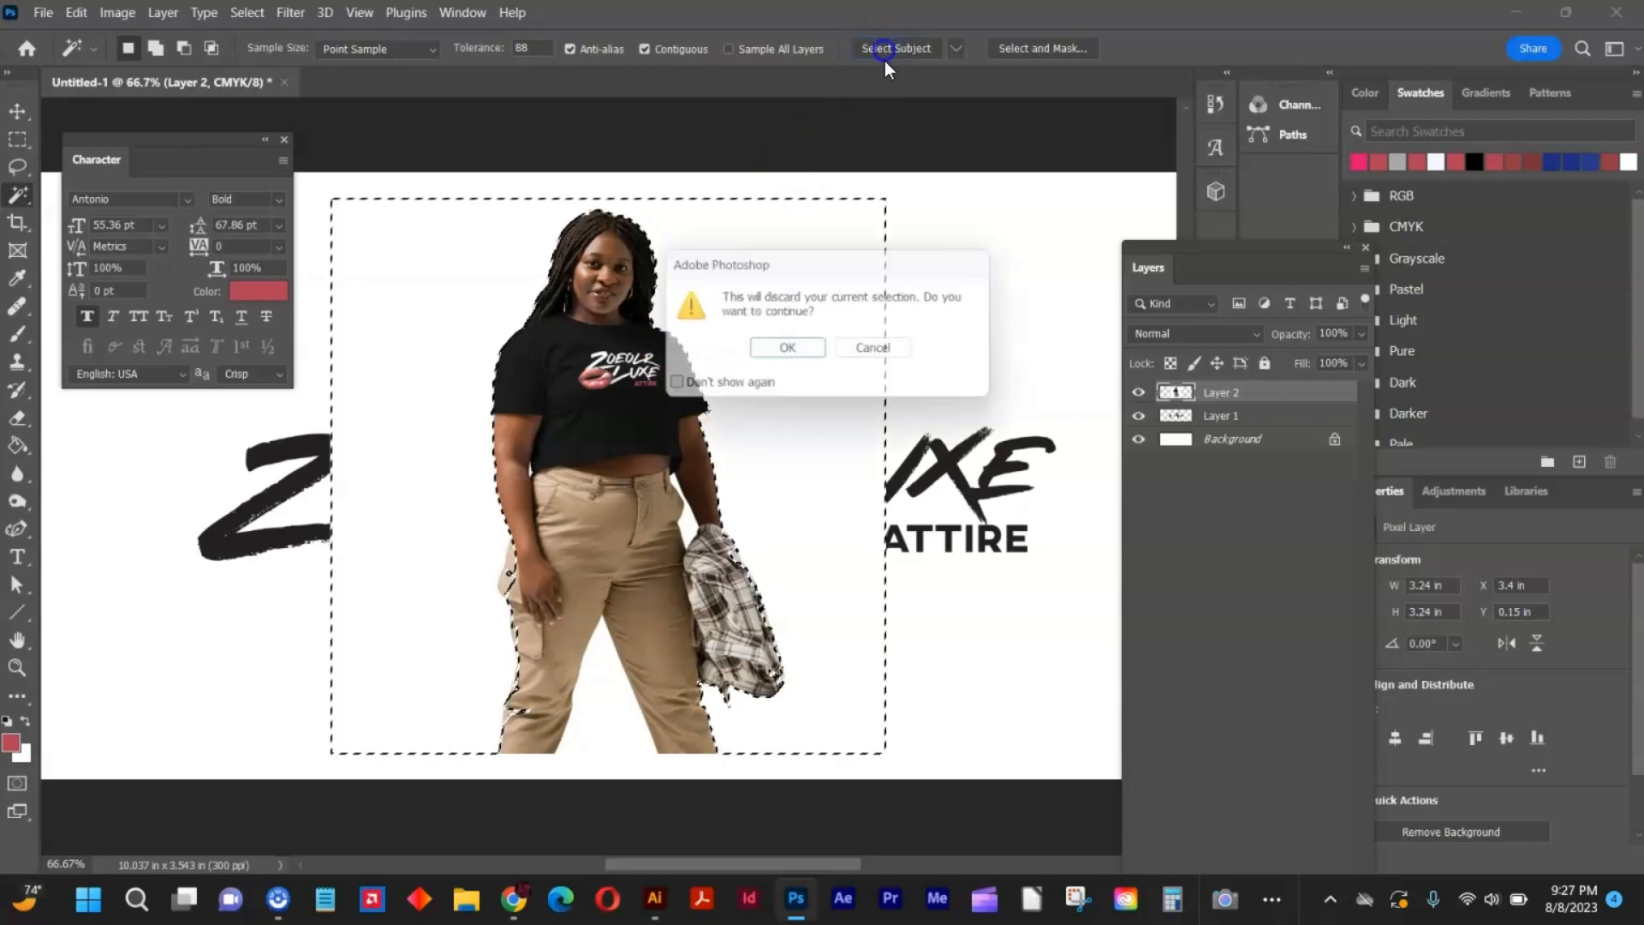
left_click(786, 353)
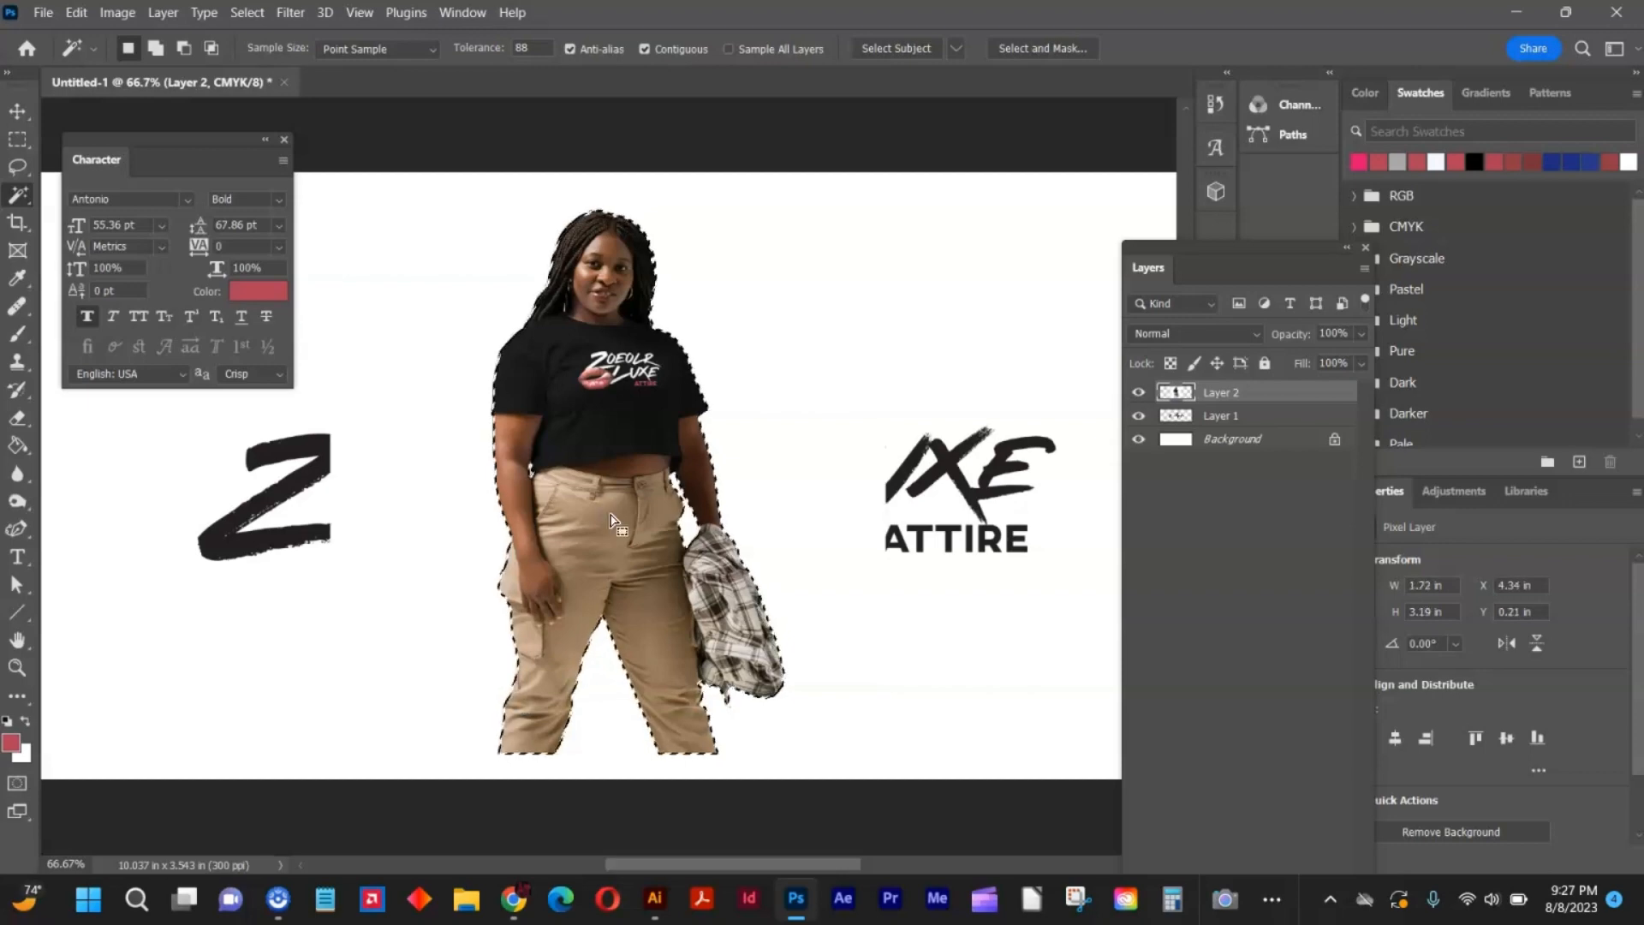
key("ctrl+shift+i")
key("Delete")
key("ctrl+d")
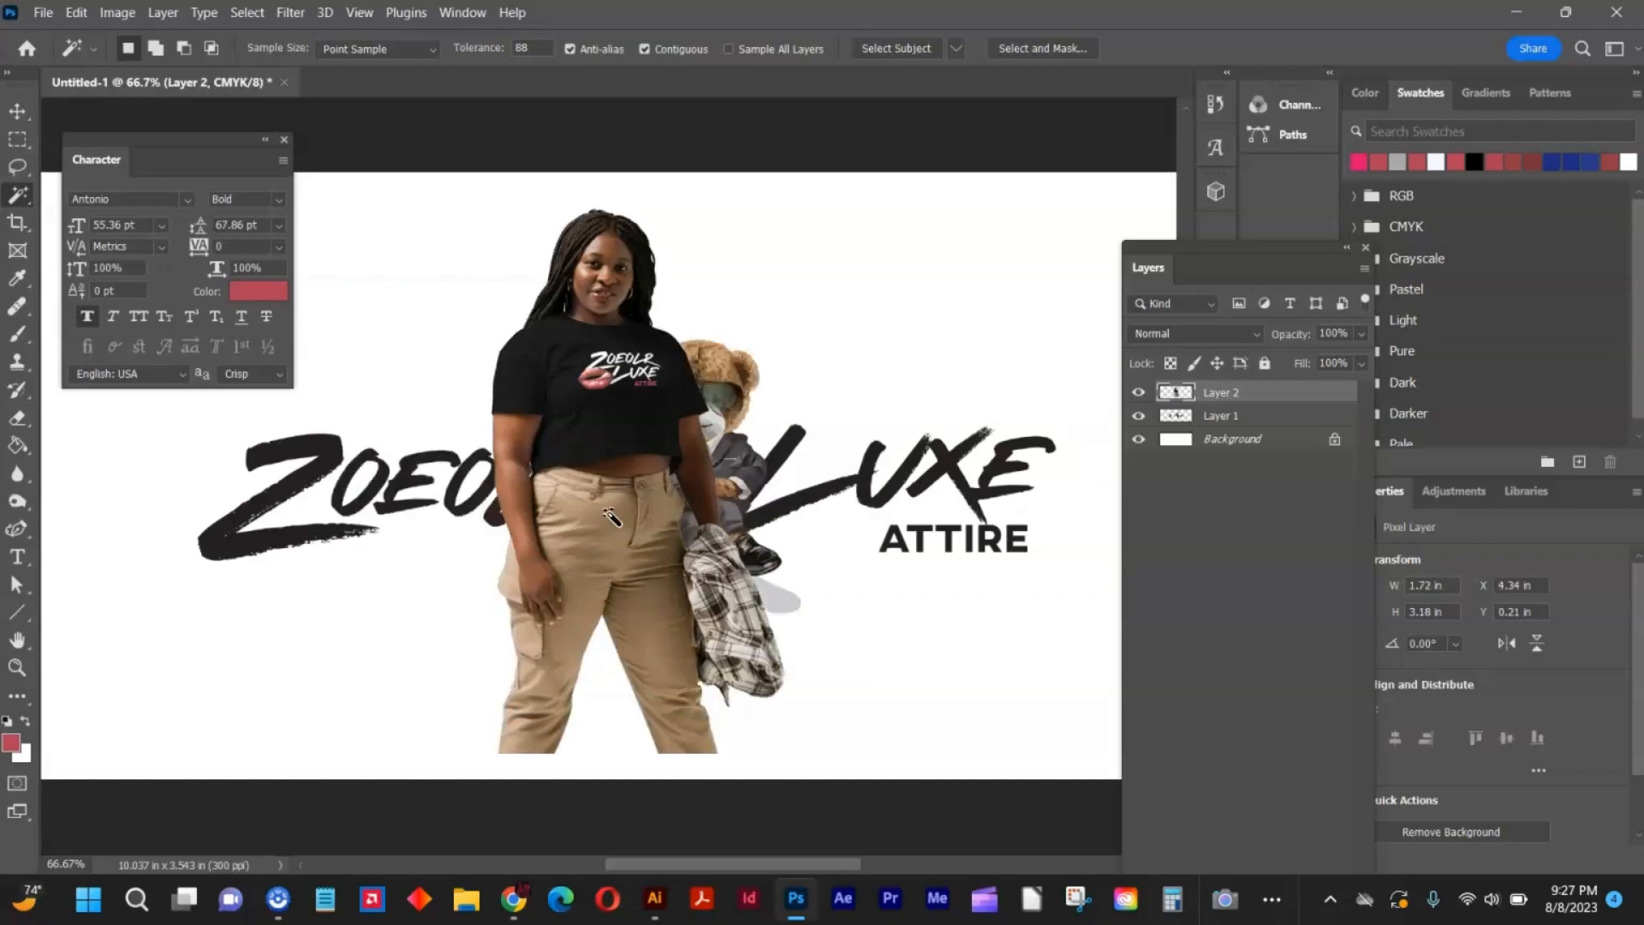
Scale the cut-out model up around its center to about 126% and place it at the left end of the banner.
left_click(19, 109)
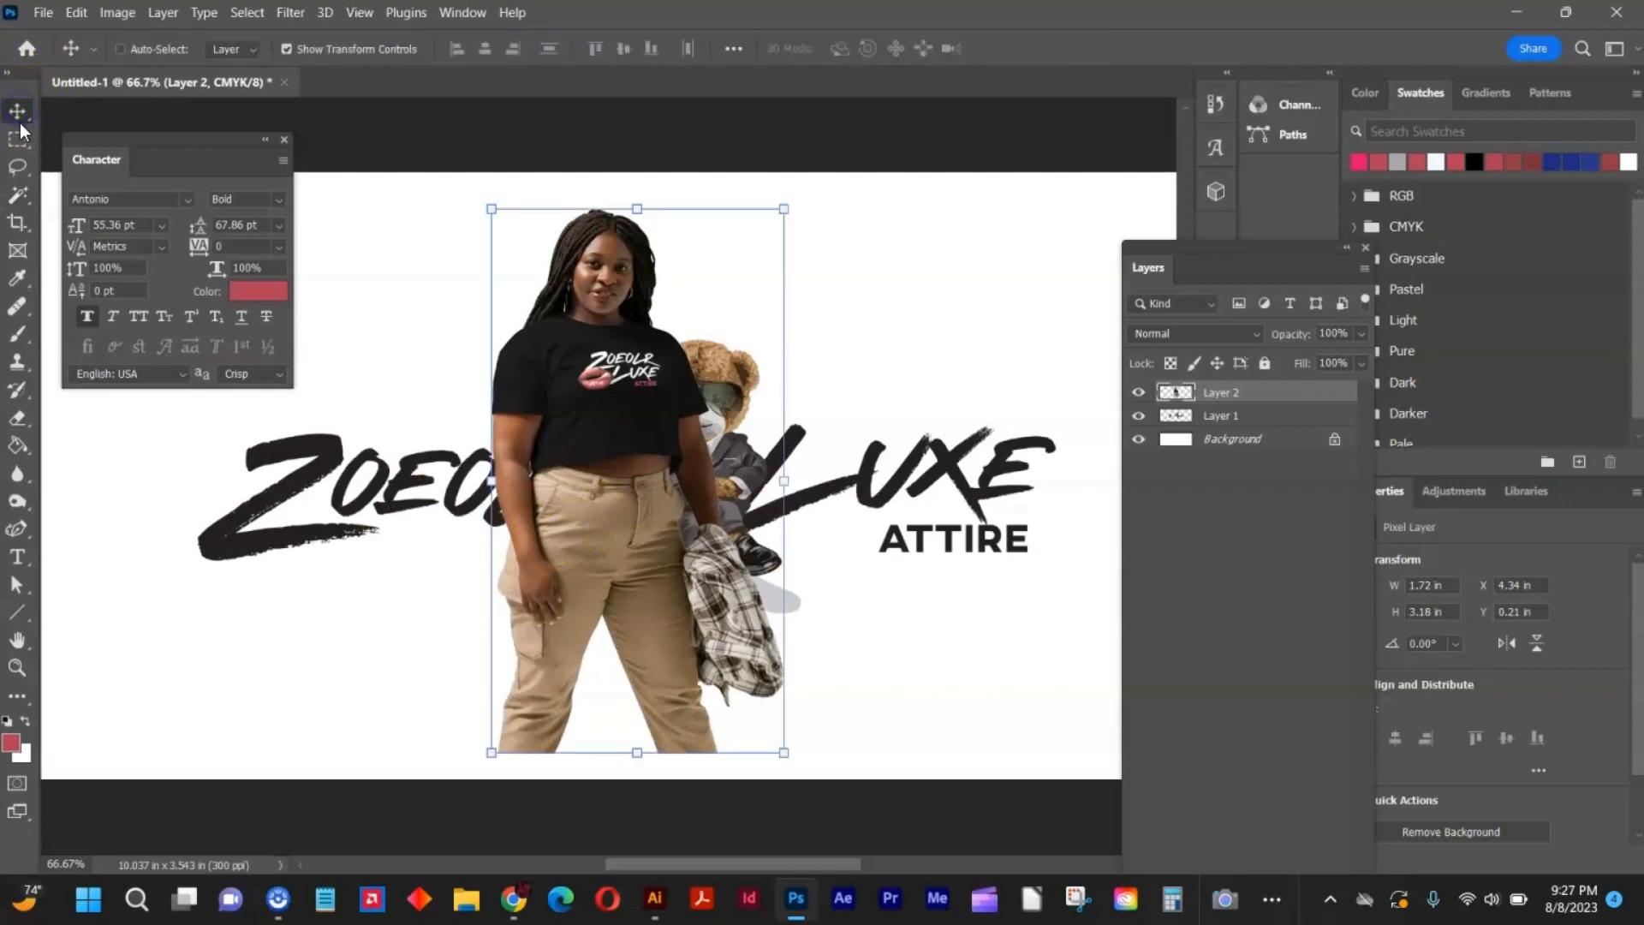
key("ctrl+minus")
key("ctrl+minus")
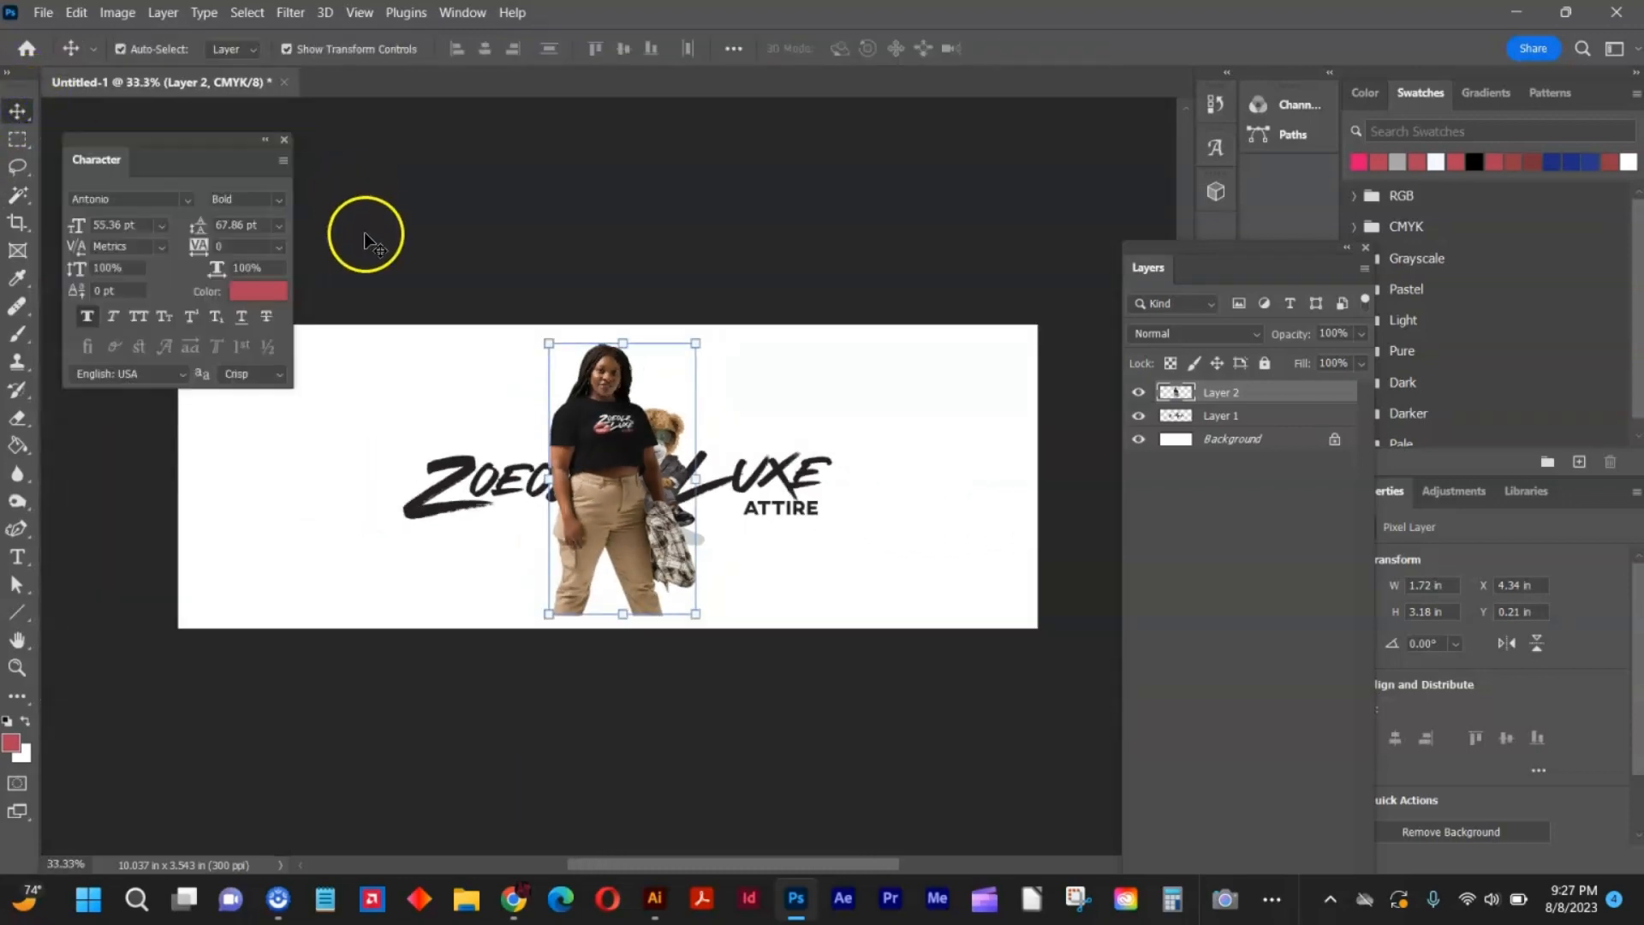
left_click_drag(549, 351, 528, 308)
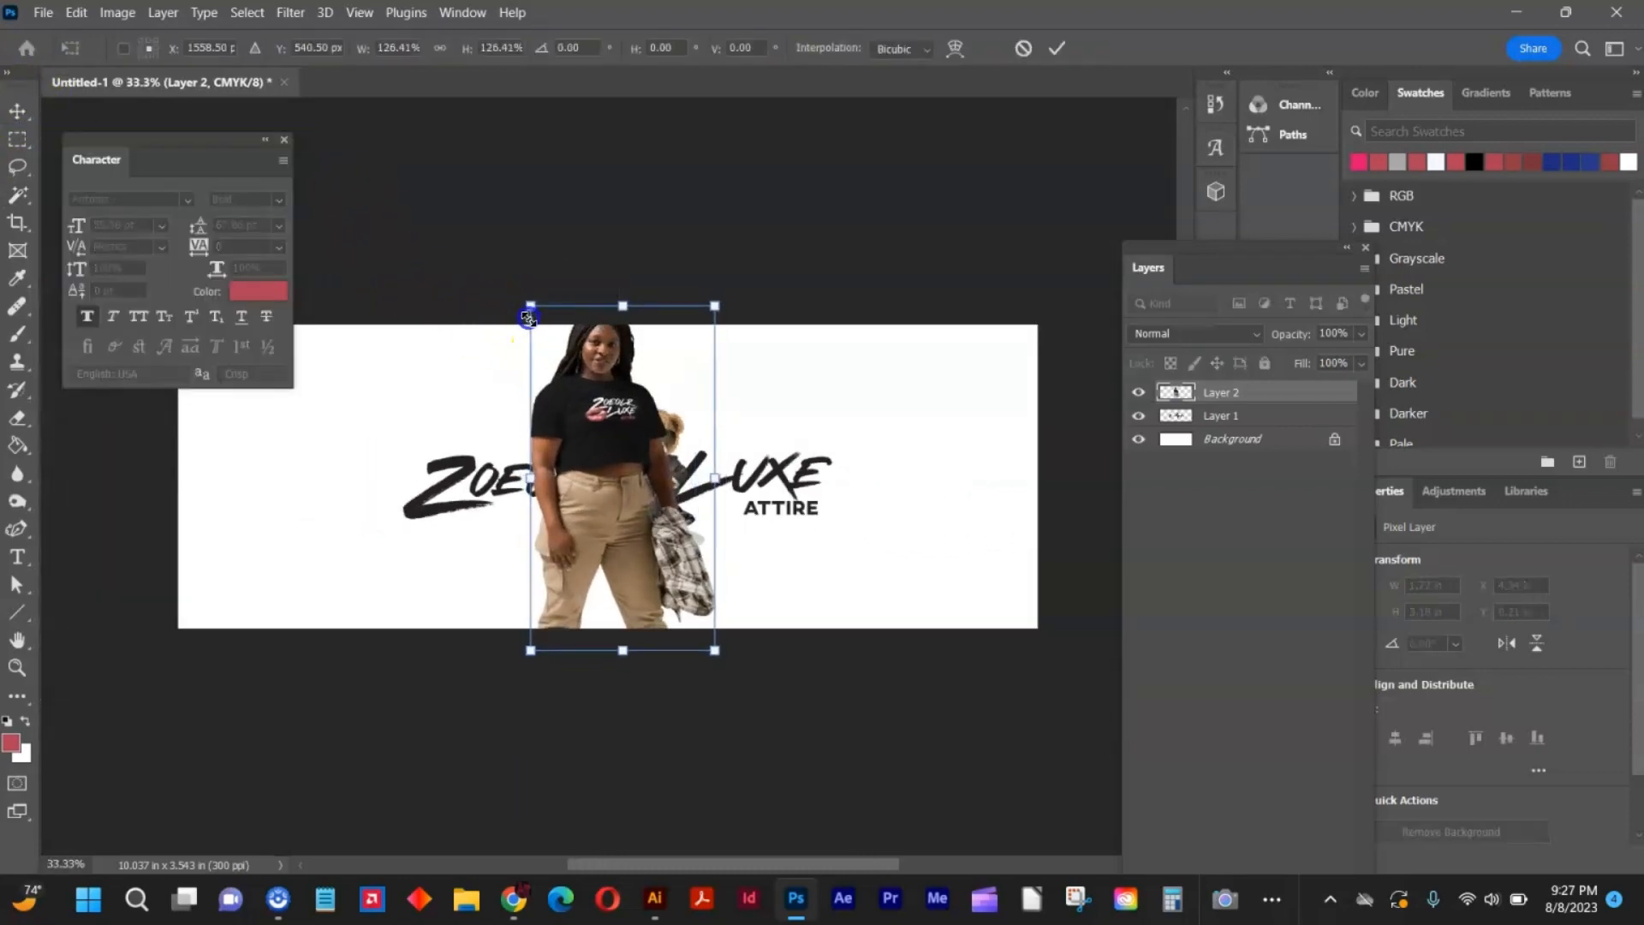
left_click_drag(589, 379, 300, 388)
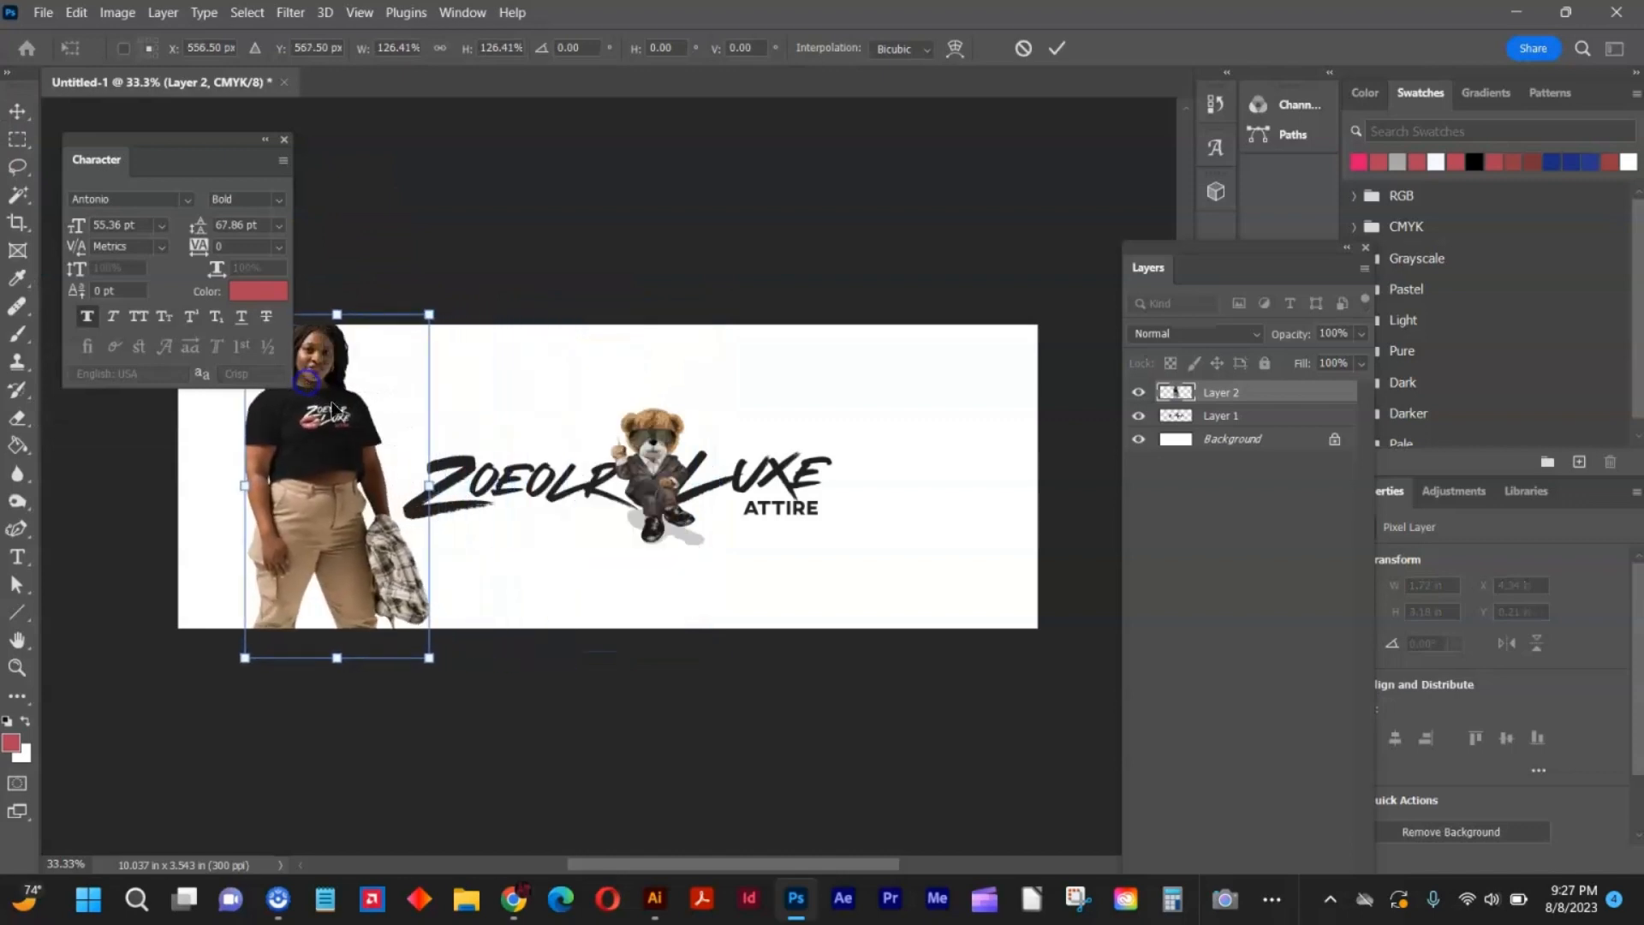
Move the Character panel off the canvas, shift the bear logo right and slightly up to clear the model, and deselect it.
left_click(226, 137)
left_click_drag(225, 135, 1282, 502)
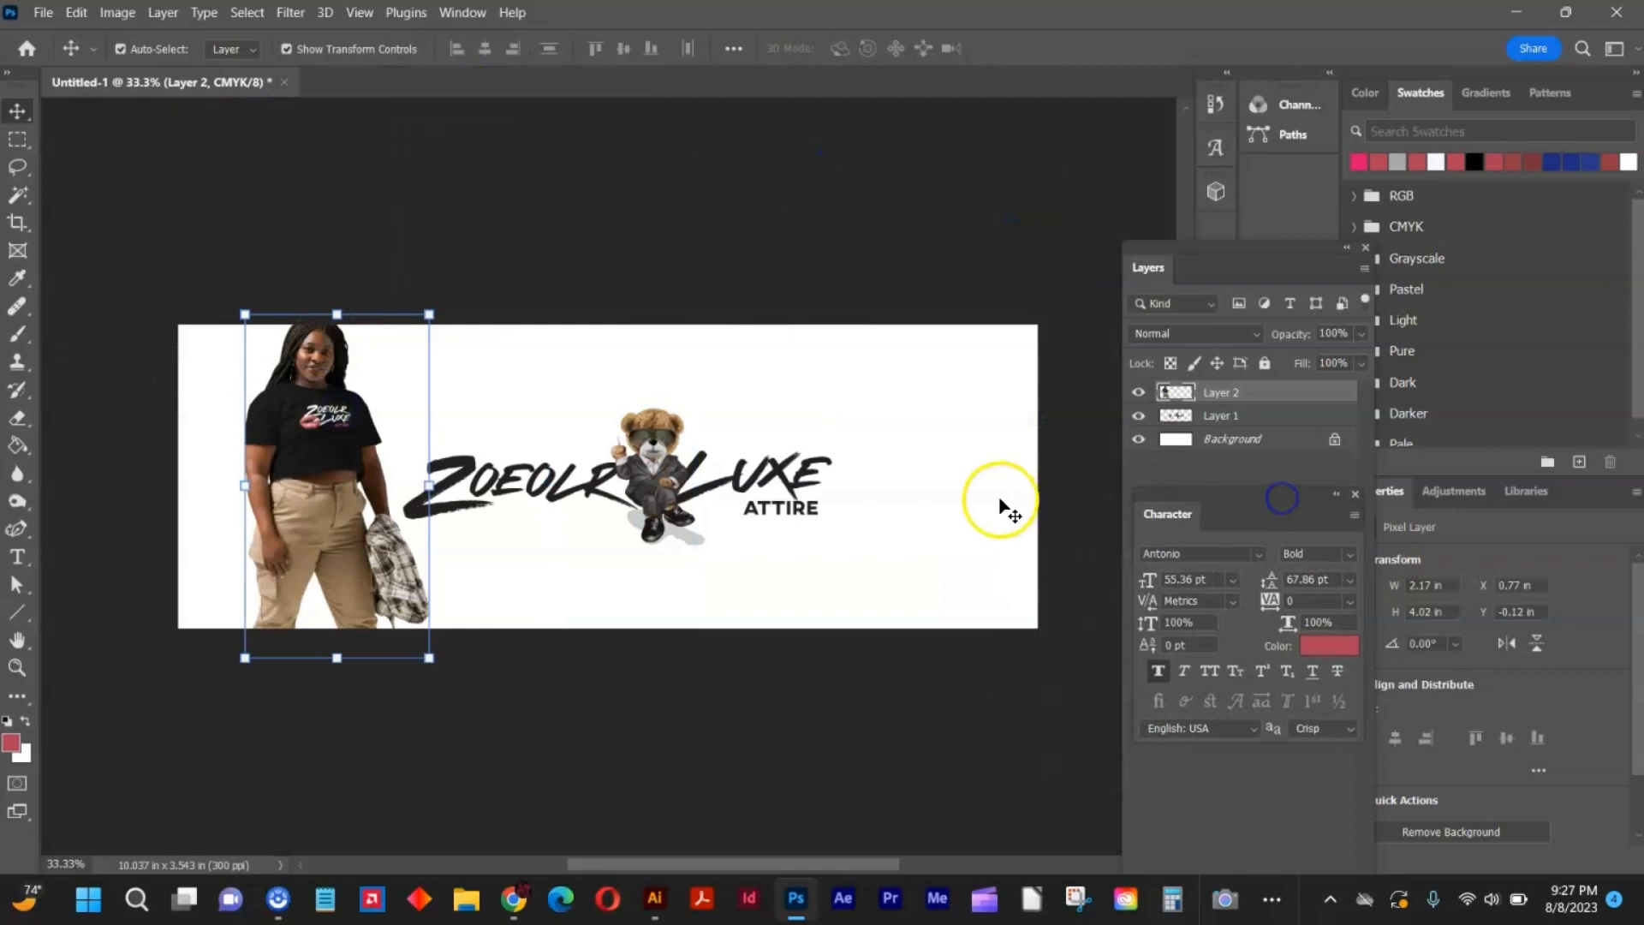
left_click_drag(669, 439, 741, 416)
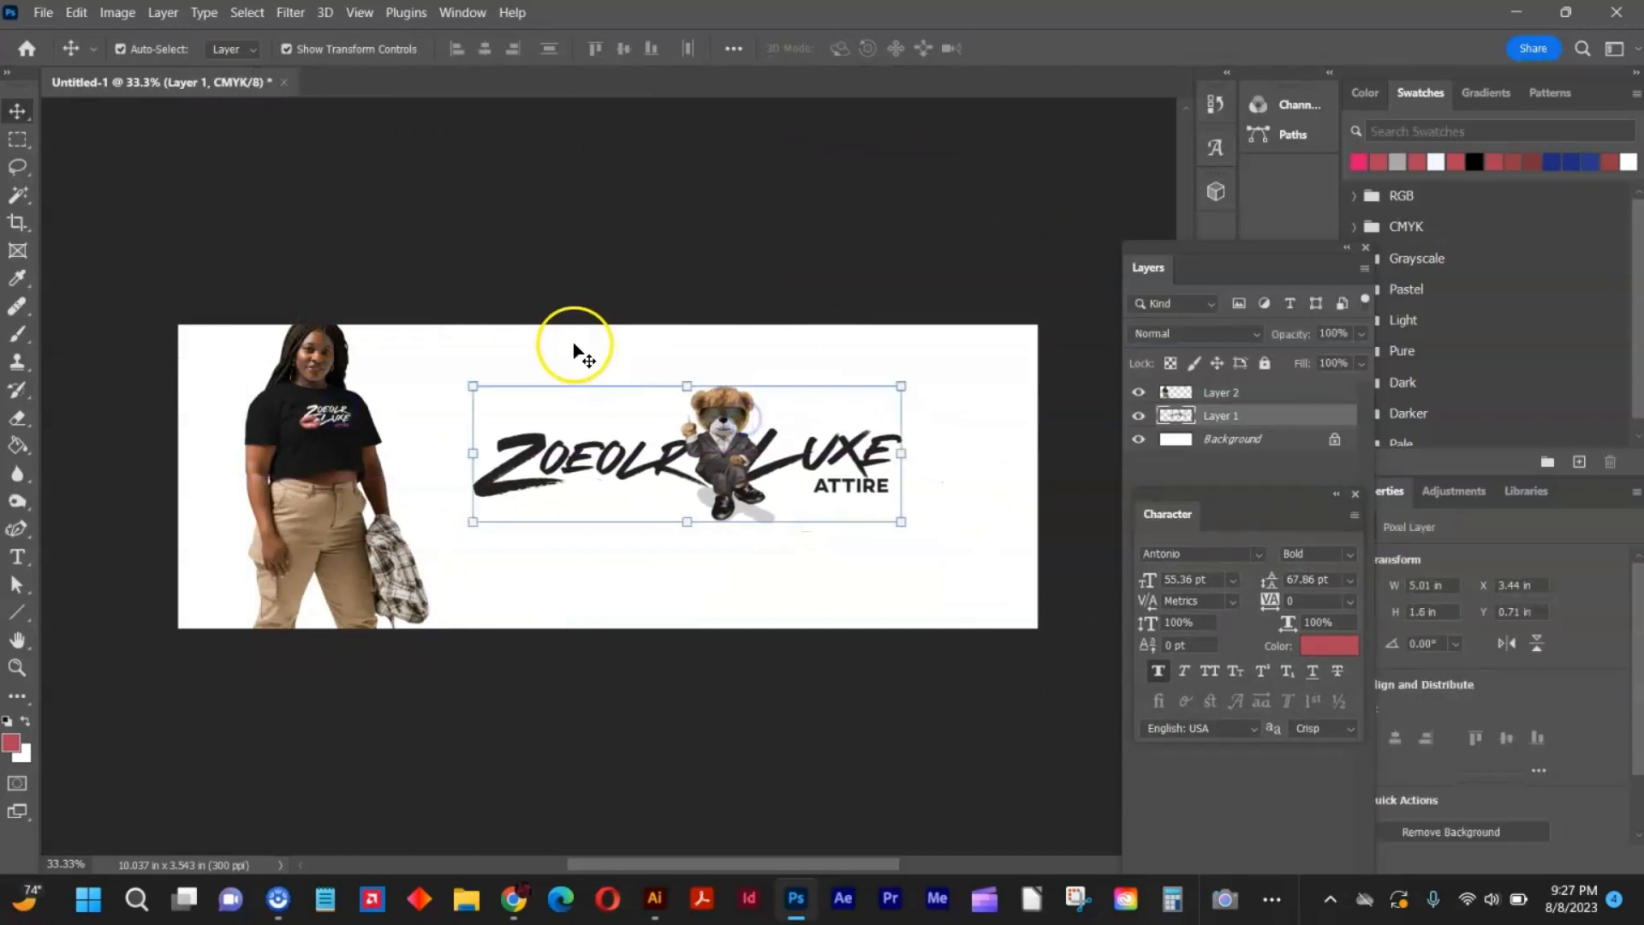
left_click(575, 352)
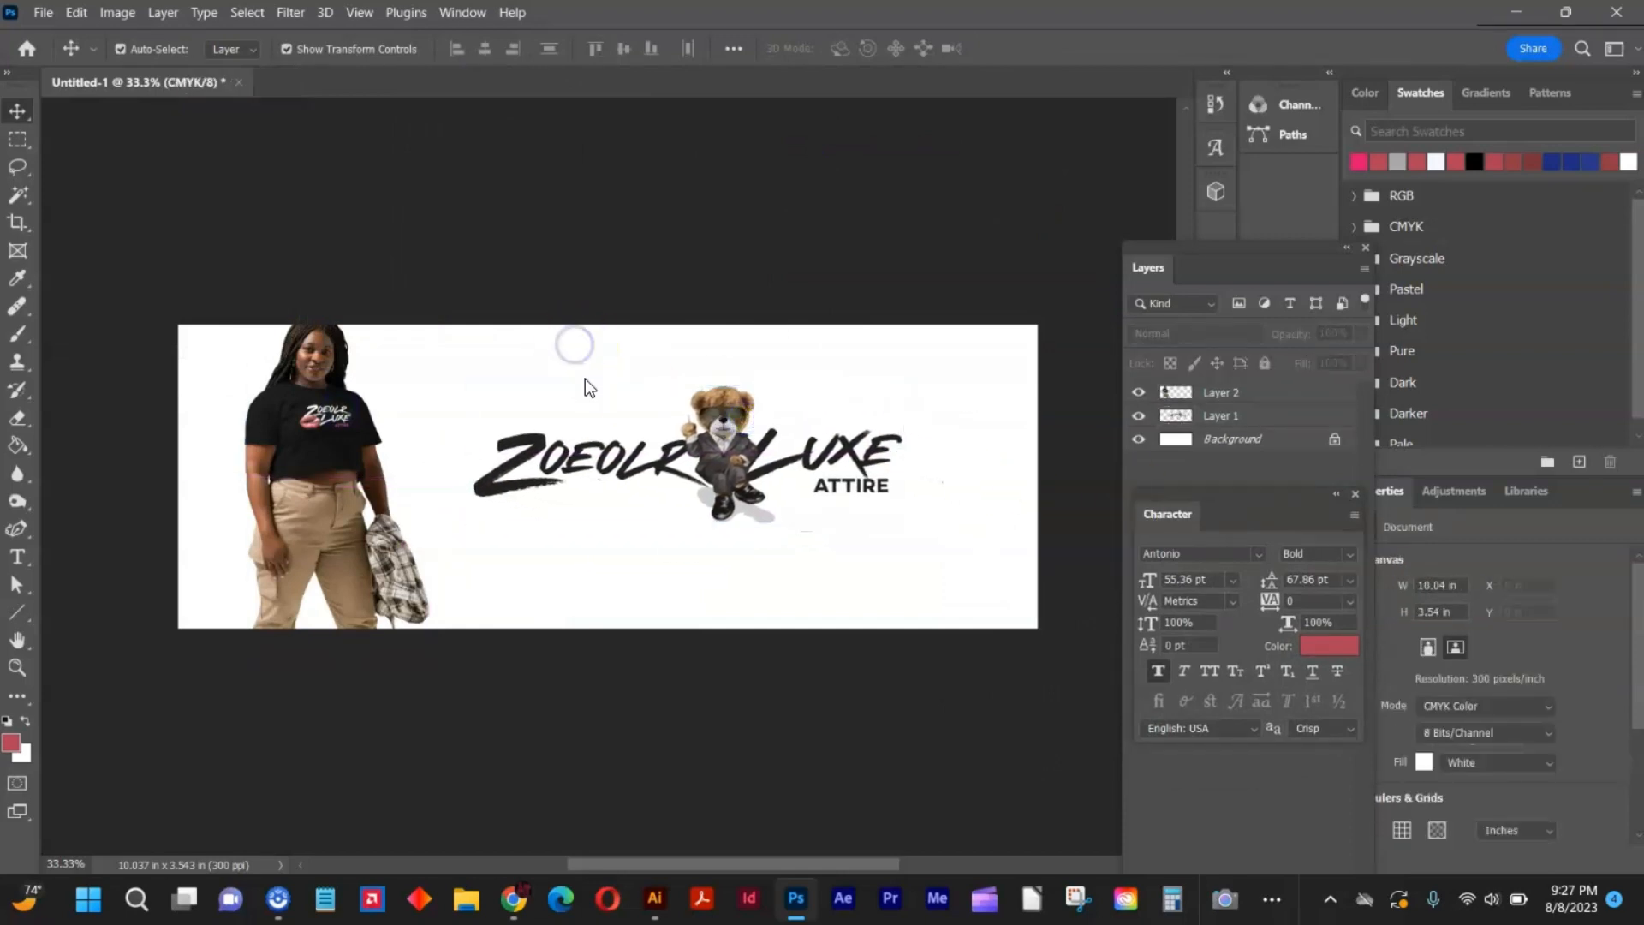
Switch to Chrome and search Google Images for philadelphia.
left_click(514, 899)
left_click(738, 75)
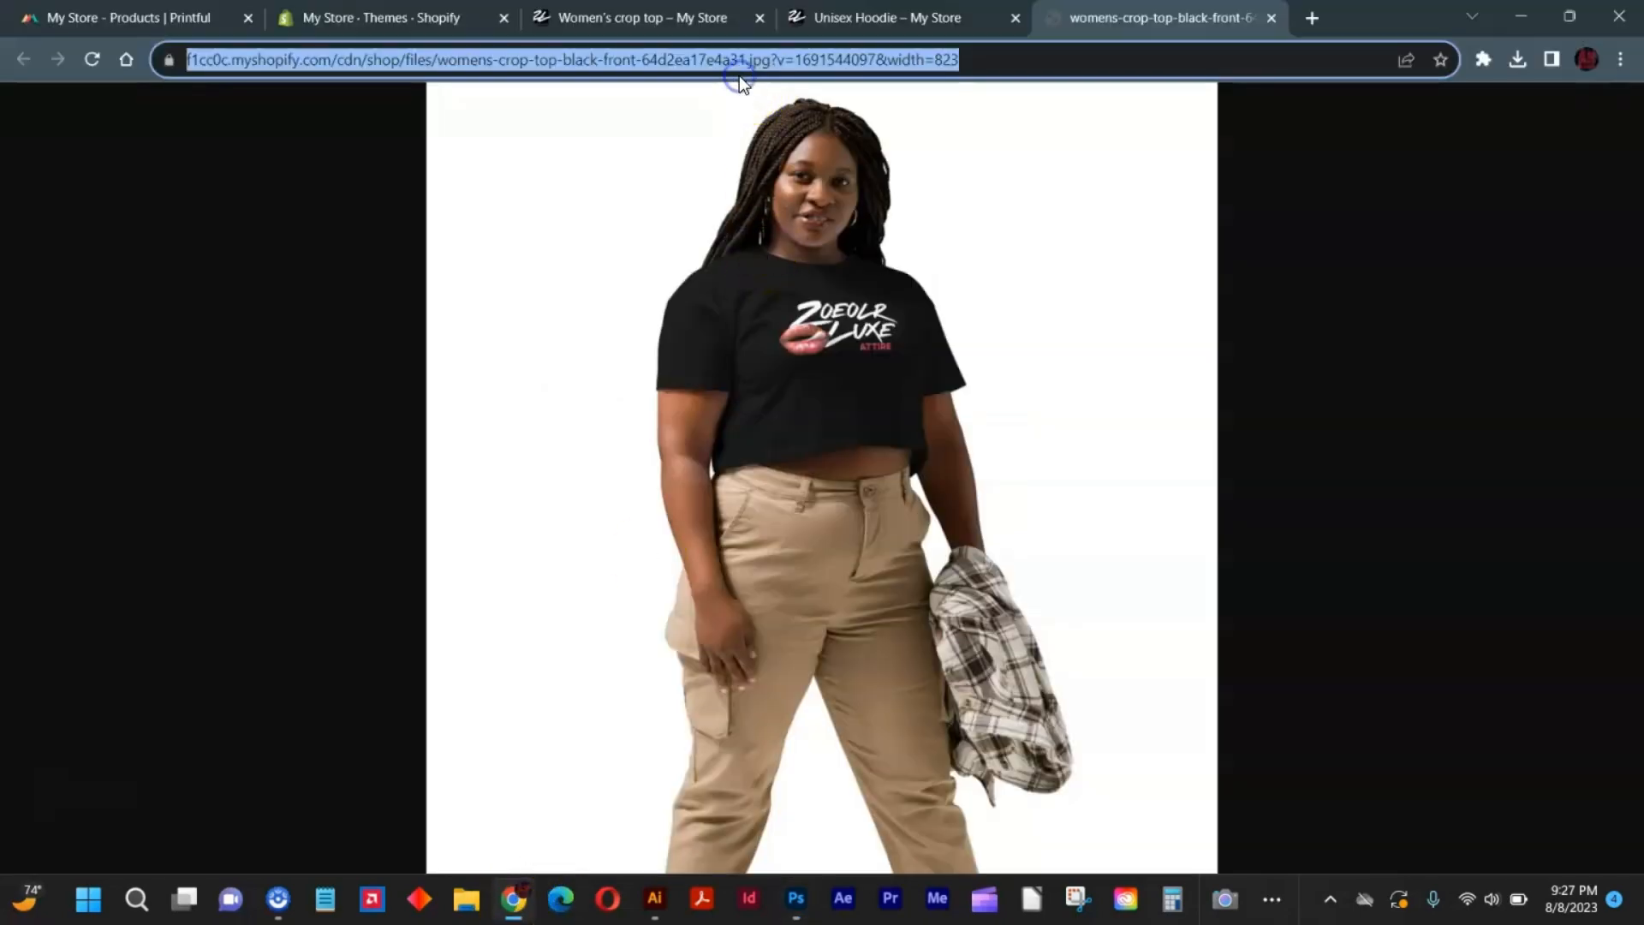
type("philad")
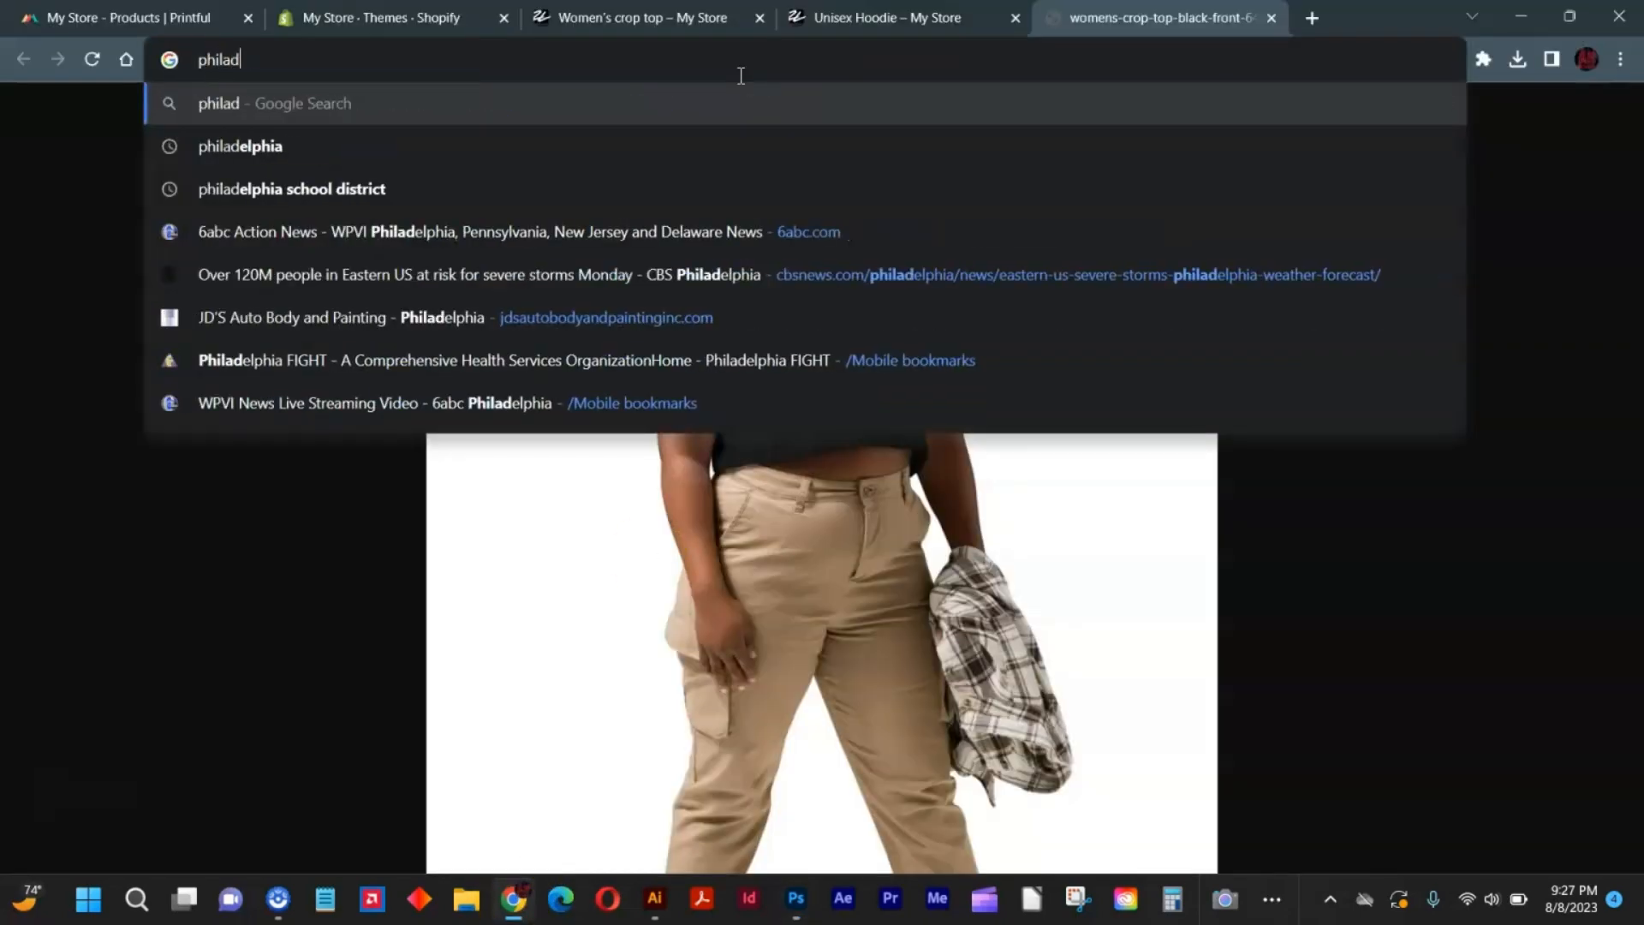
type("elphia")
key("Return")
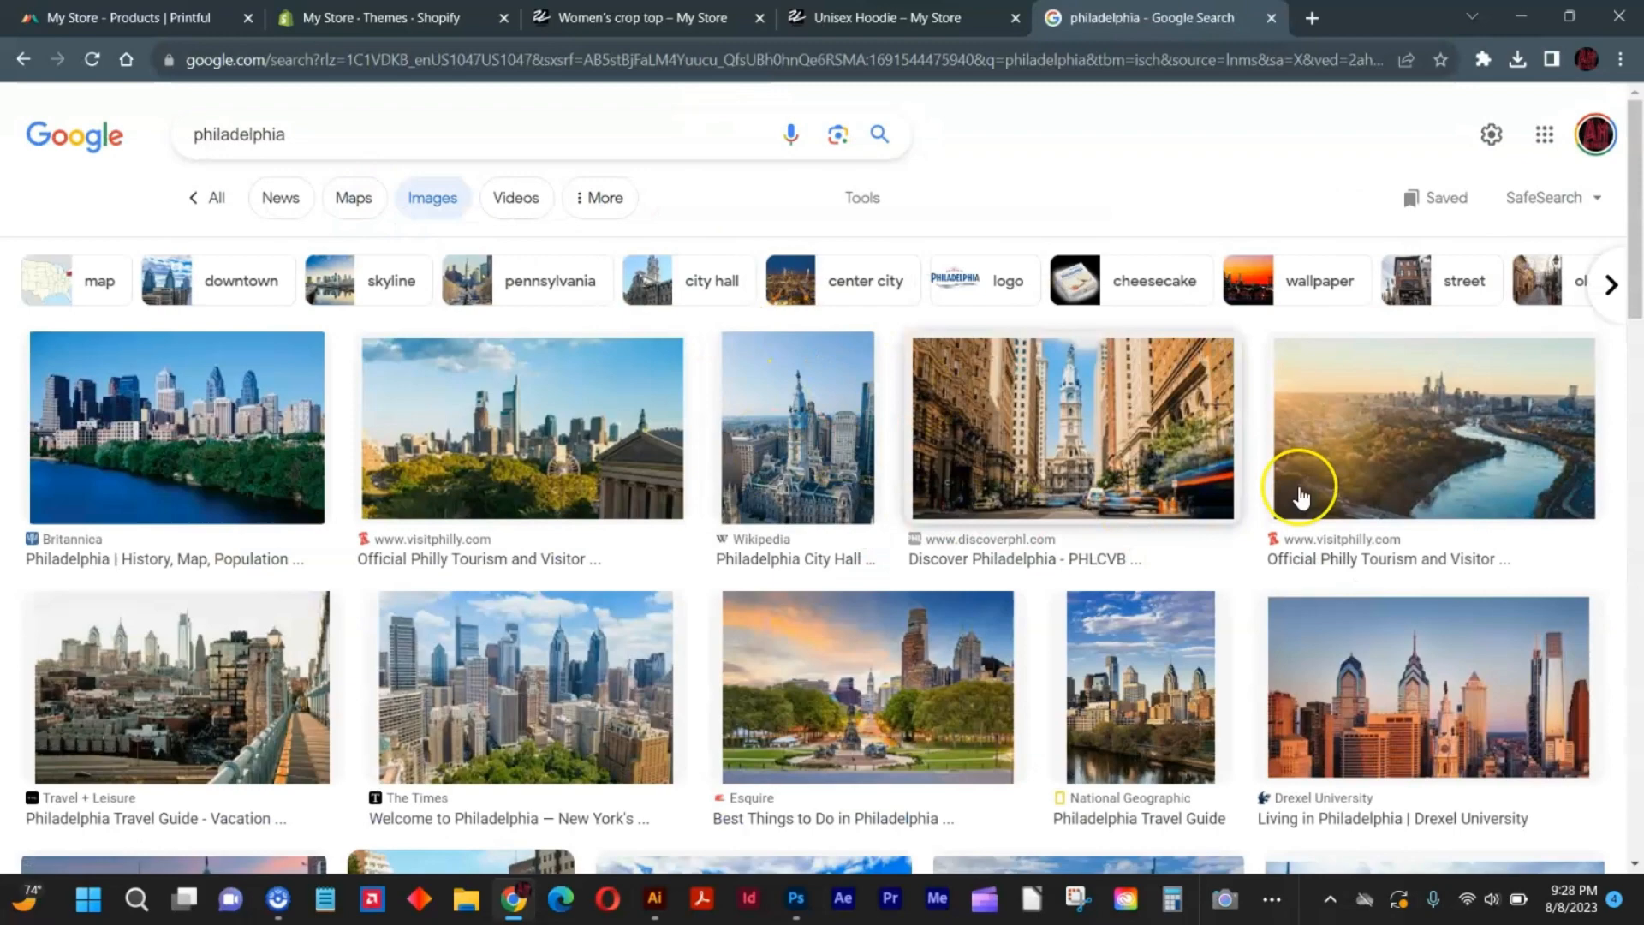
Open the full-size aerial Philadelphia skyline photo from visitphilly.com in a new tab and copy the image.
left_click(1401, 432)
right_click(1035, 448)
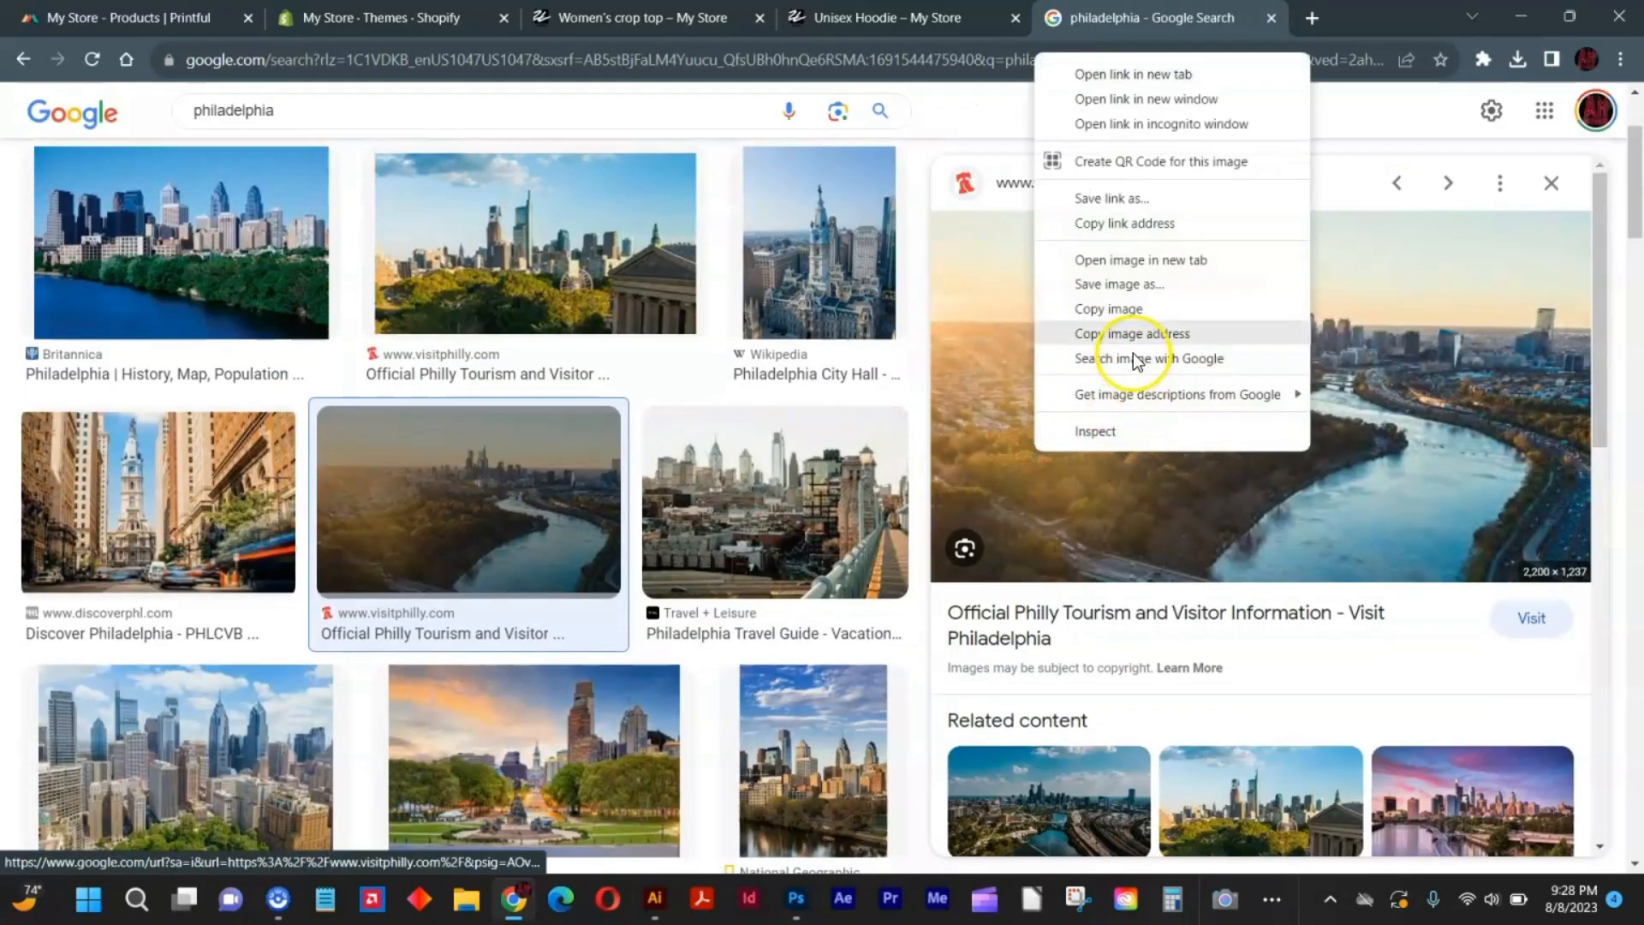
left_click(1139, 261)
left_click(1242, 17)
right_click(1019, 236)
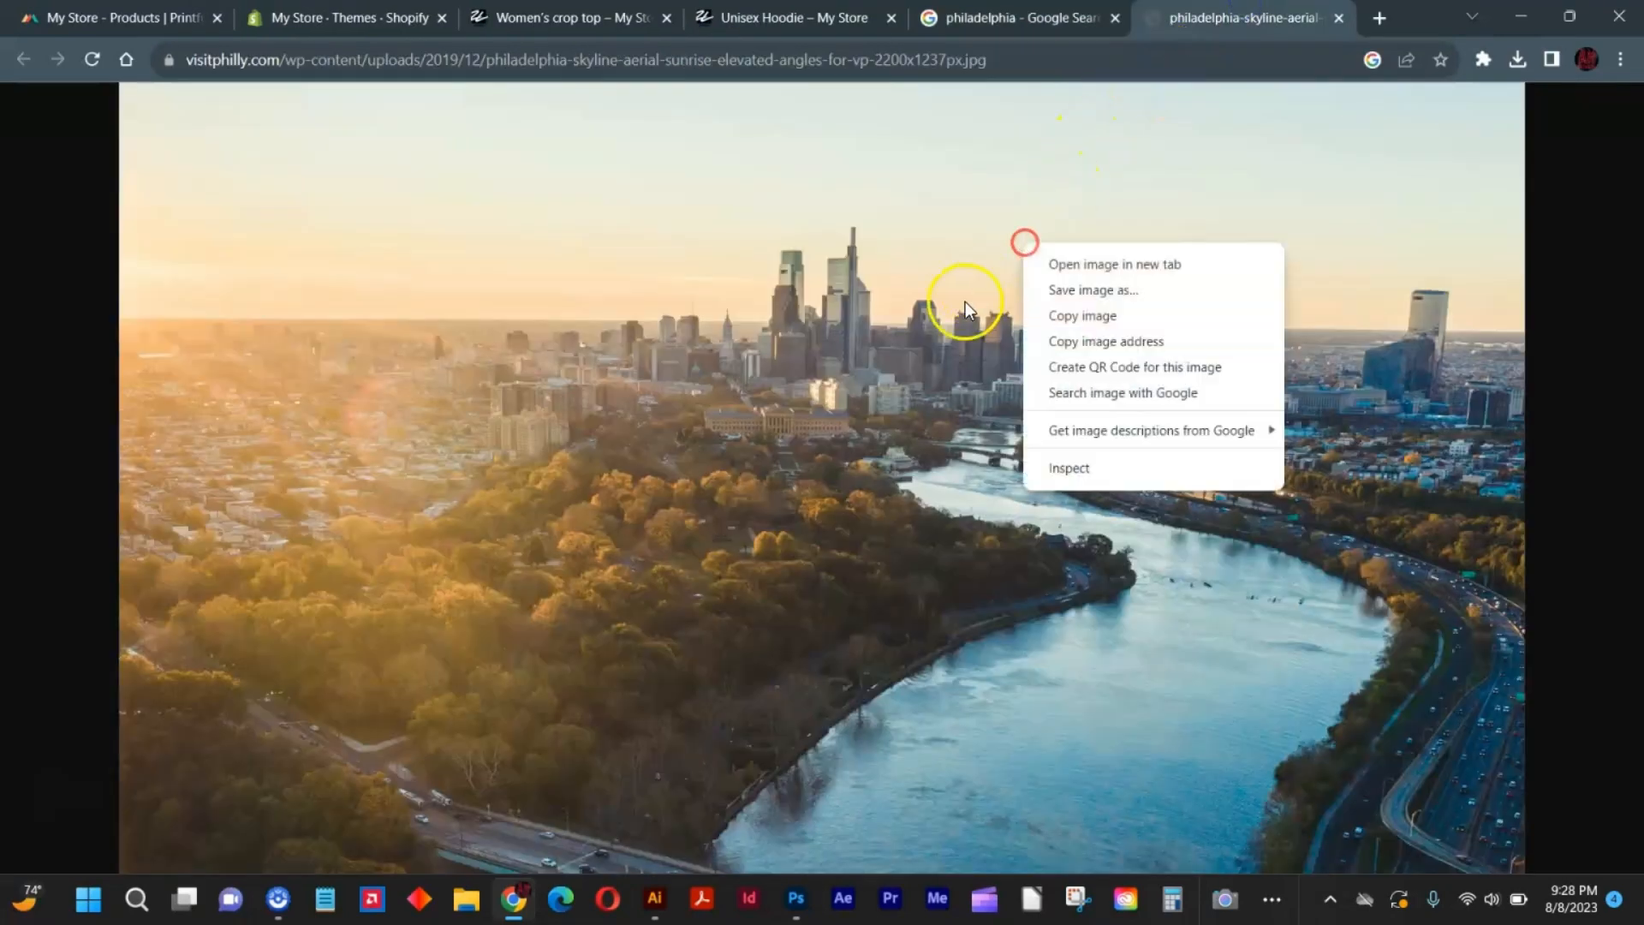
left_click(1083, 314)
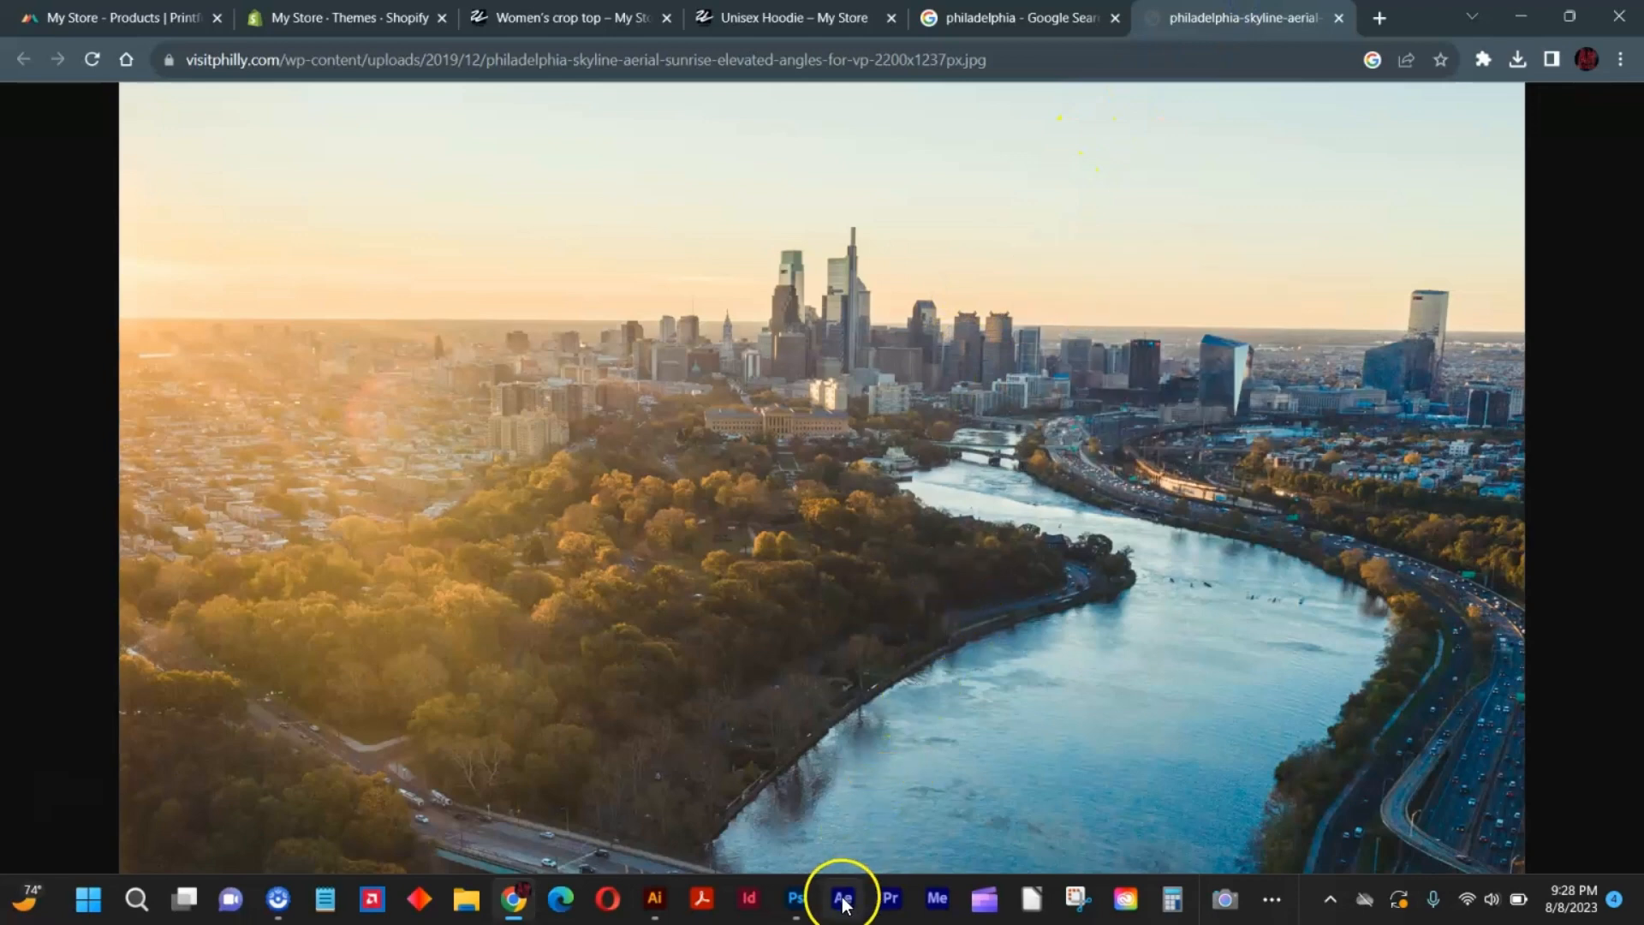
Paste the skyline photo into the Photoshop banner, enlarge it around its center to 142%, and put its layer beneath the logo and model layers.
left_click(796, 898)
key("ctrl+v")
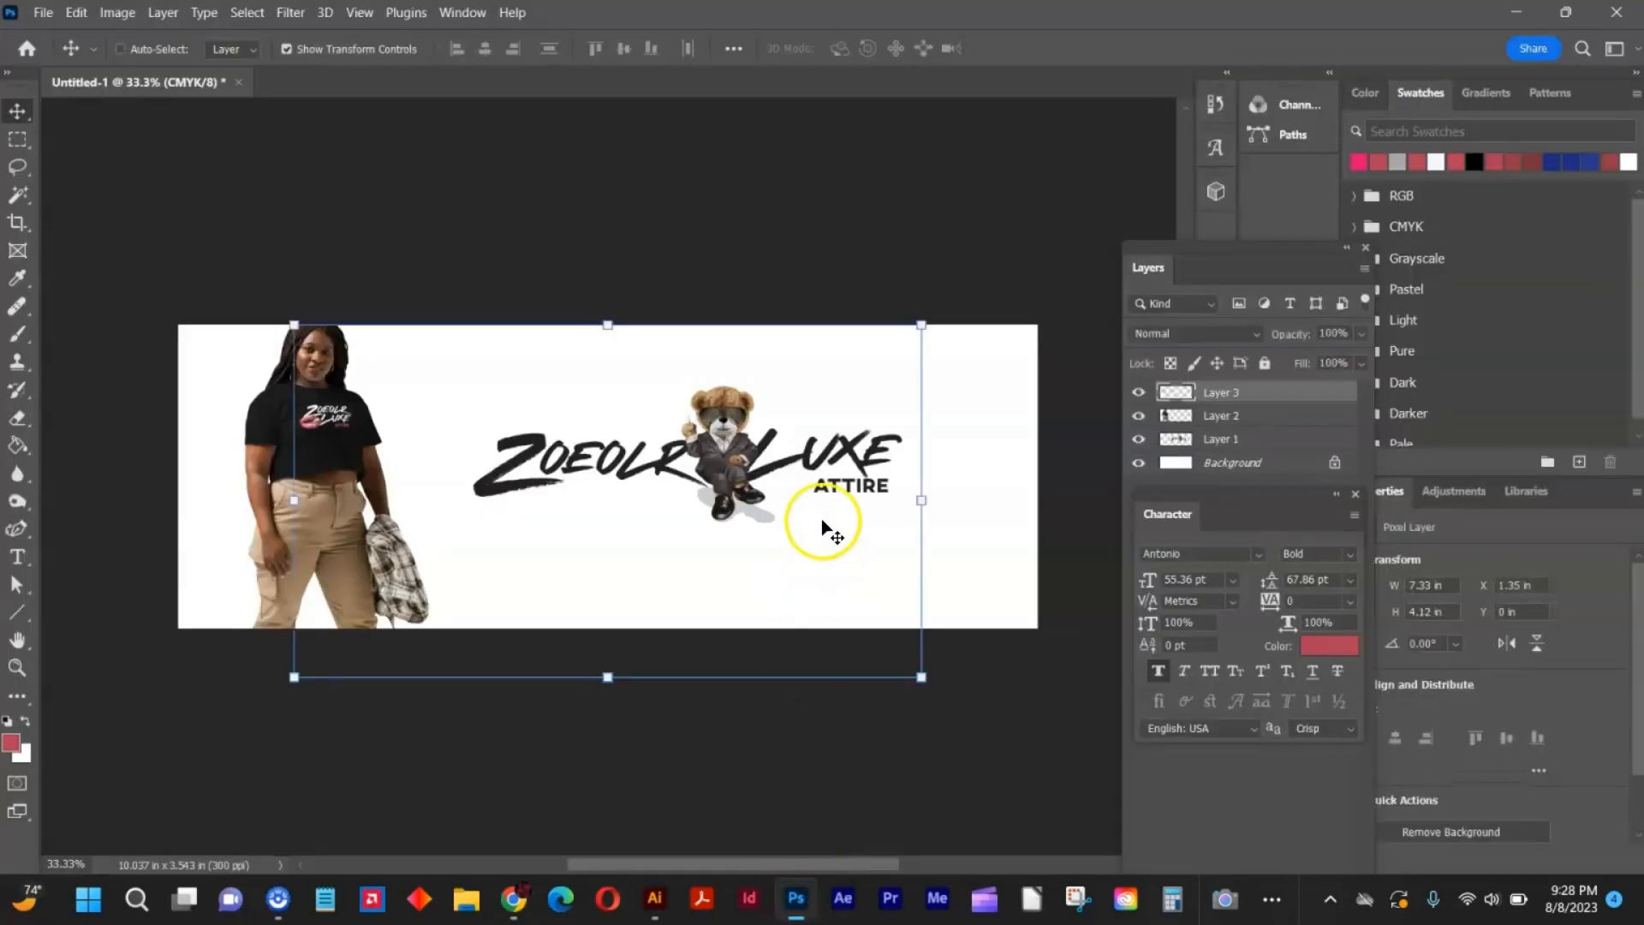
left_click_drag(919, 501, 1053, 497)
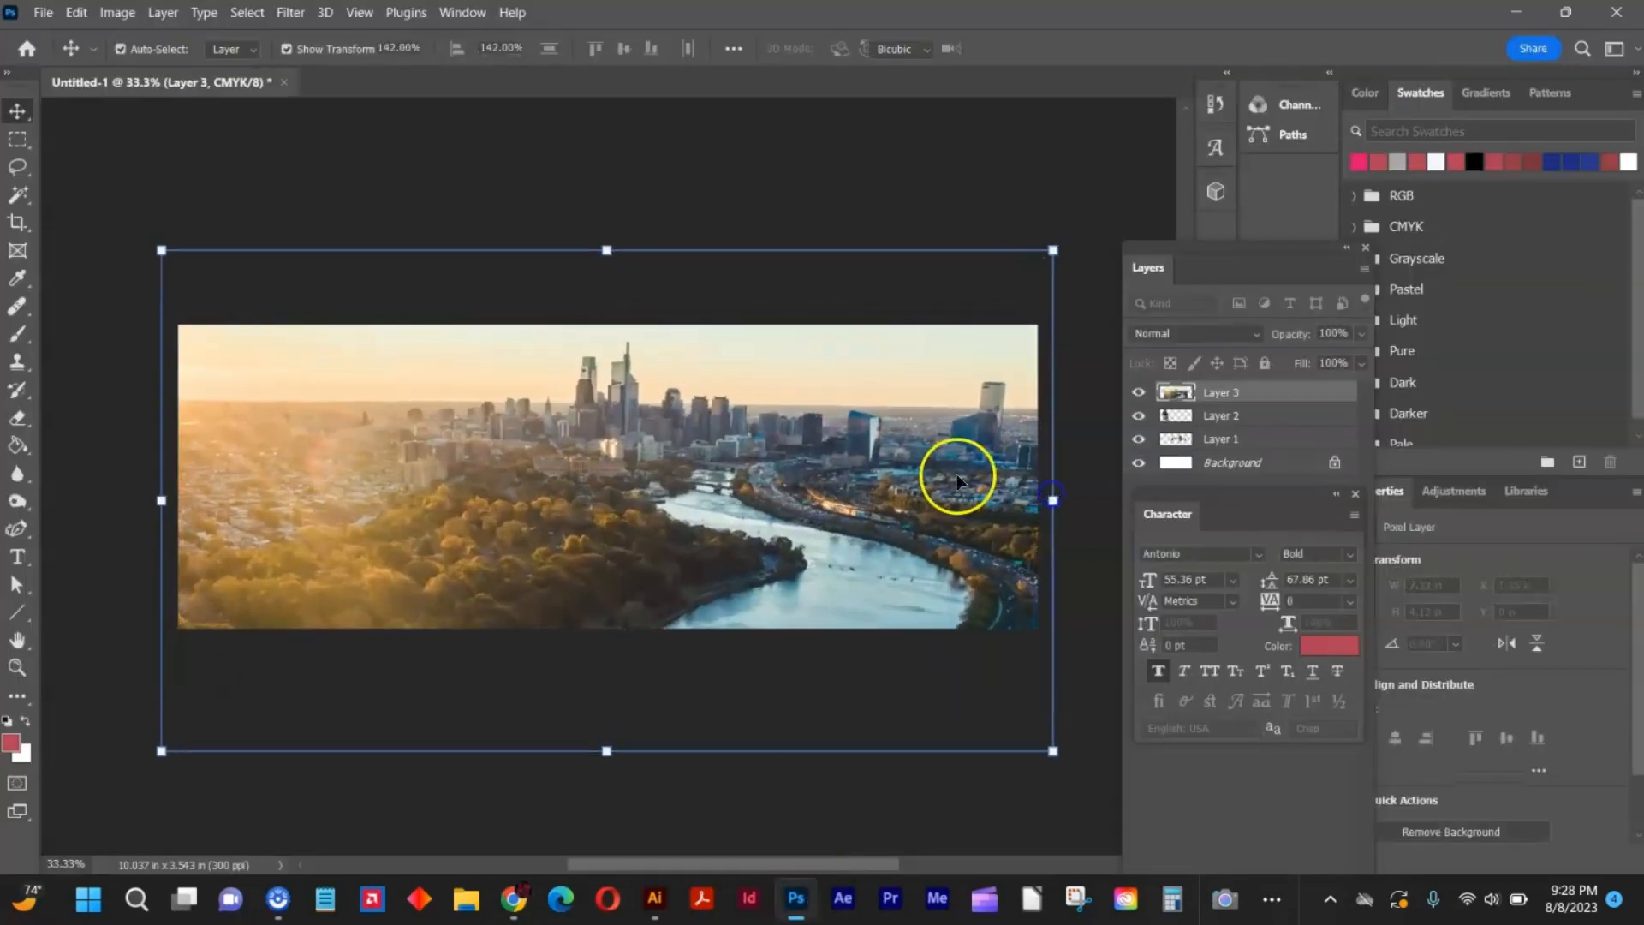
left_click_drag(1281, 407, 1262, 450)
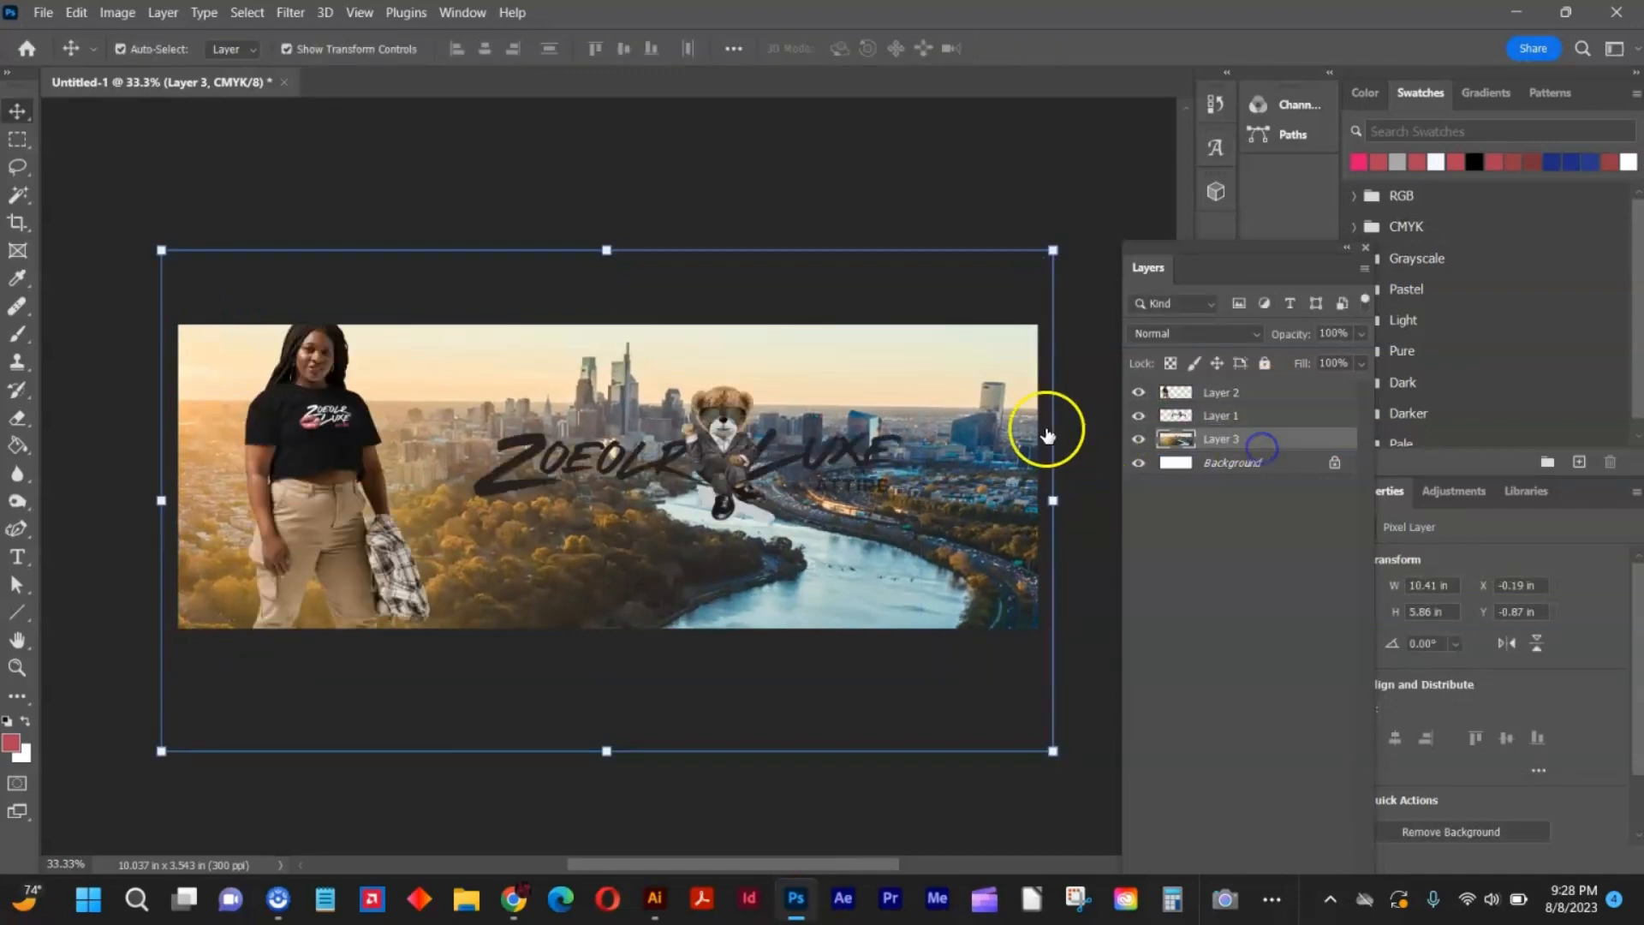
key("ctrl+t")
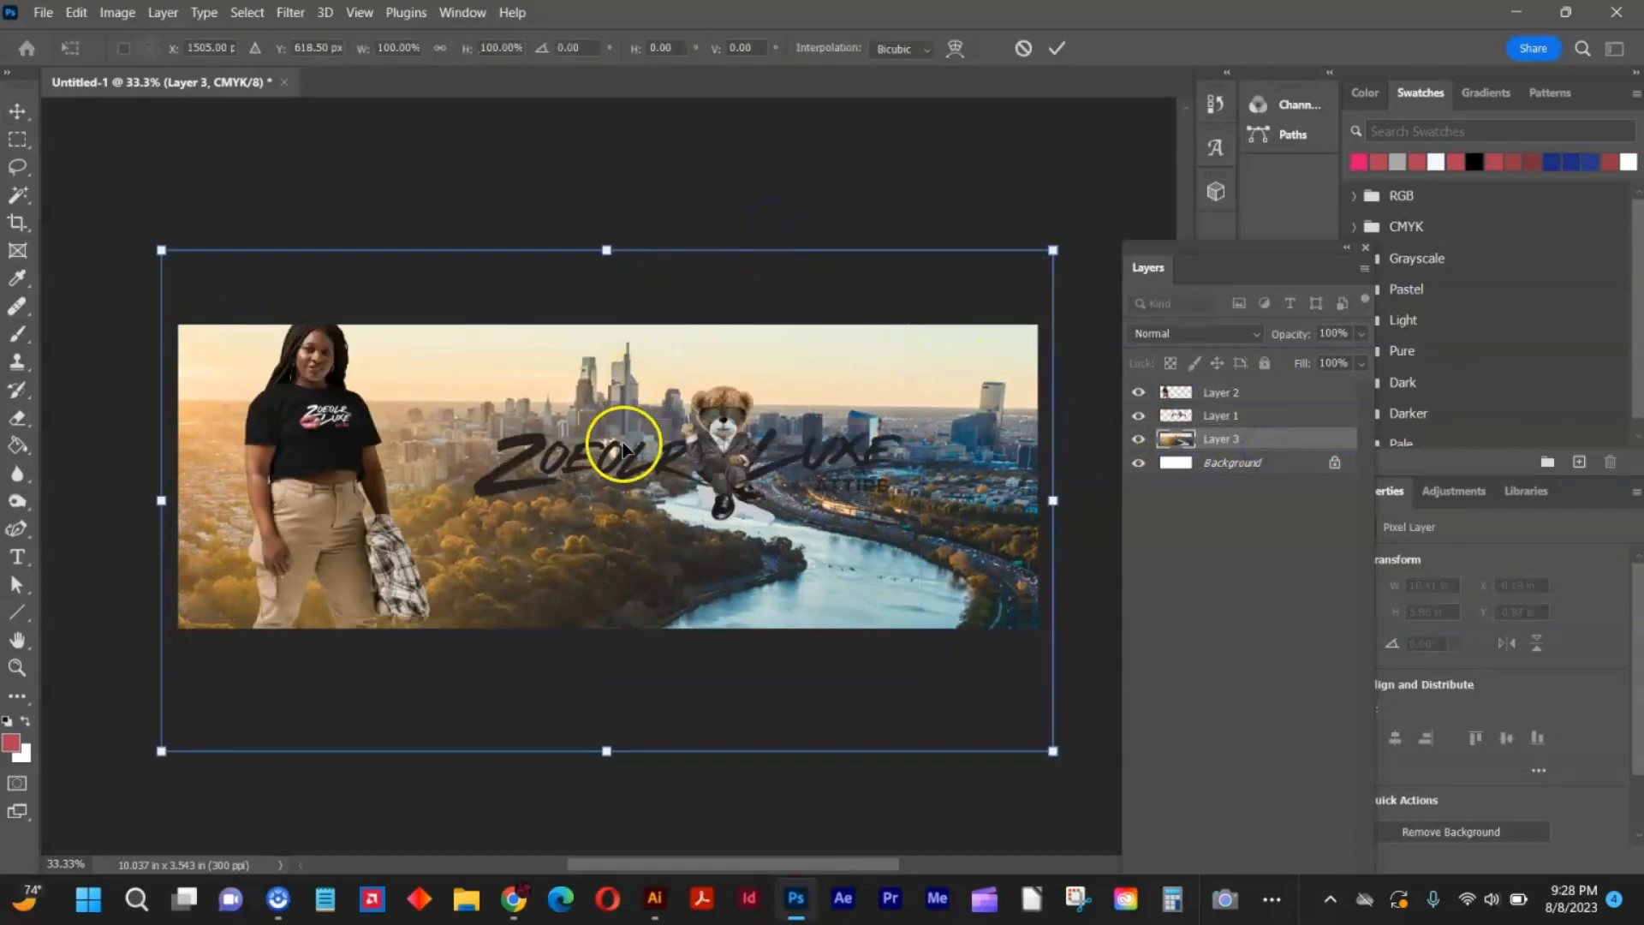
mouse_move(628, 462)
left_mouse_down()
mouse_move(672, 526)
mouse_move(628, 462)
left_mouse_up()
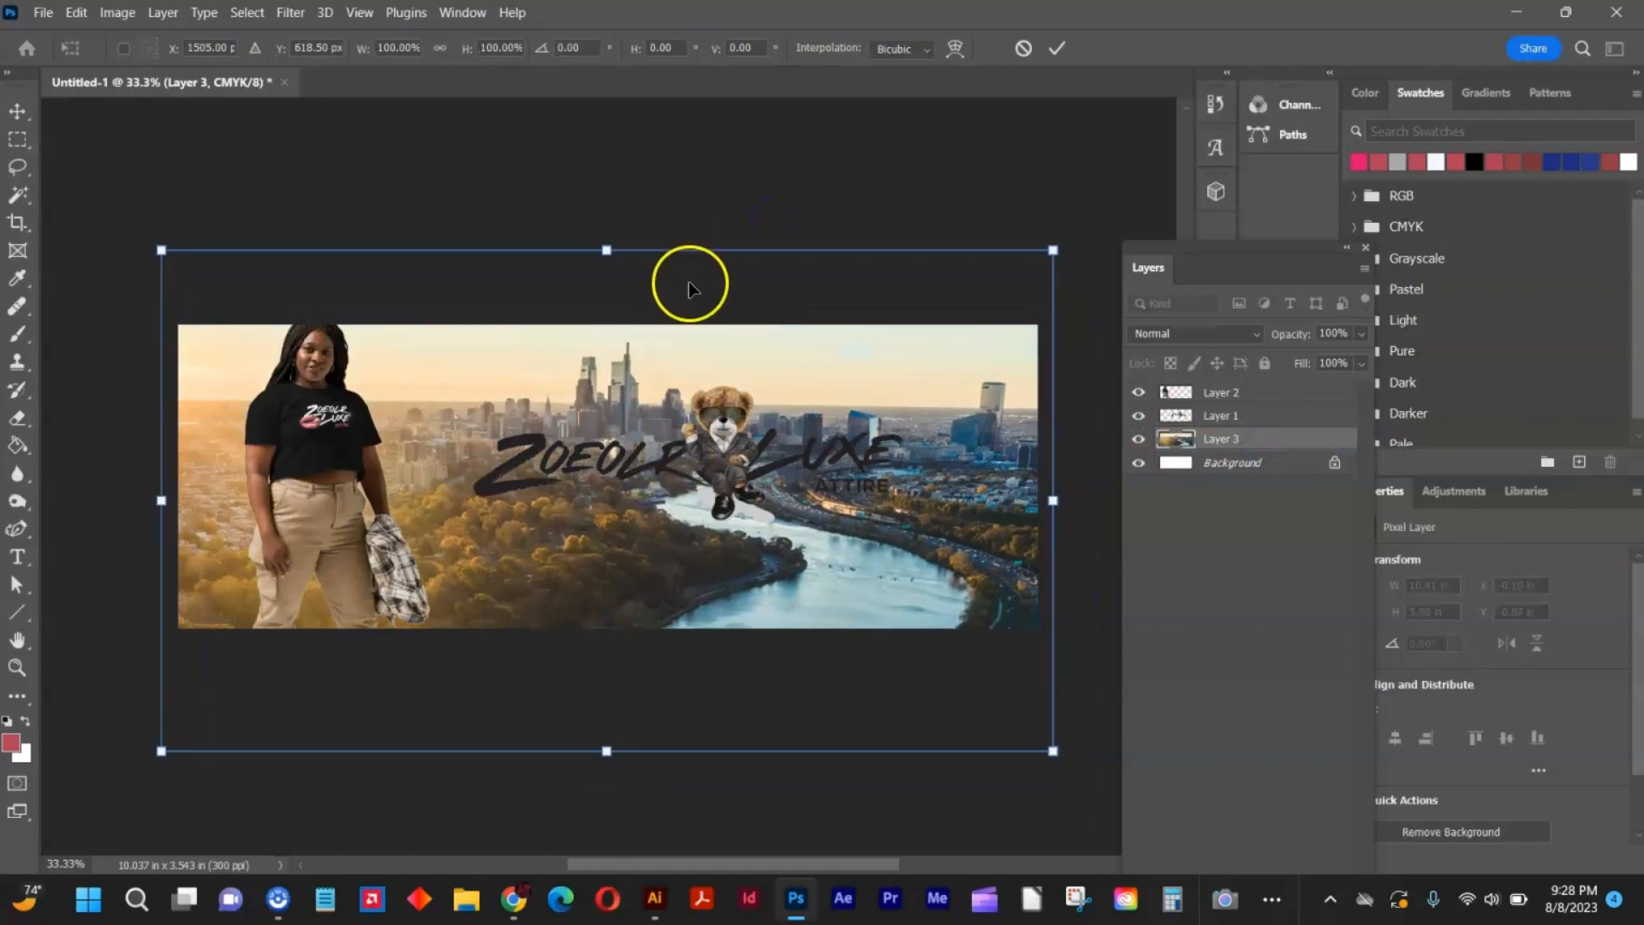
double_click(519, 286)
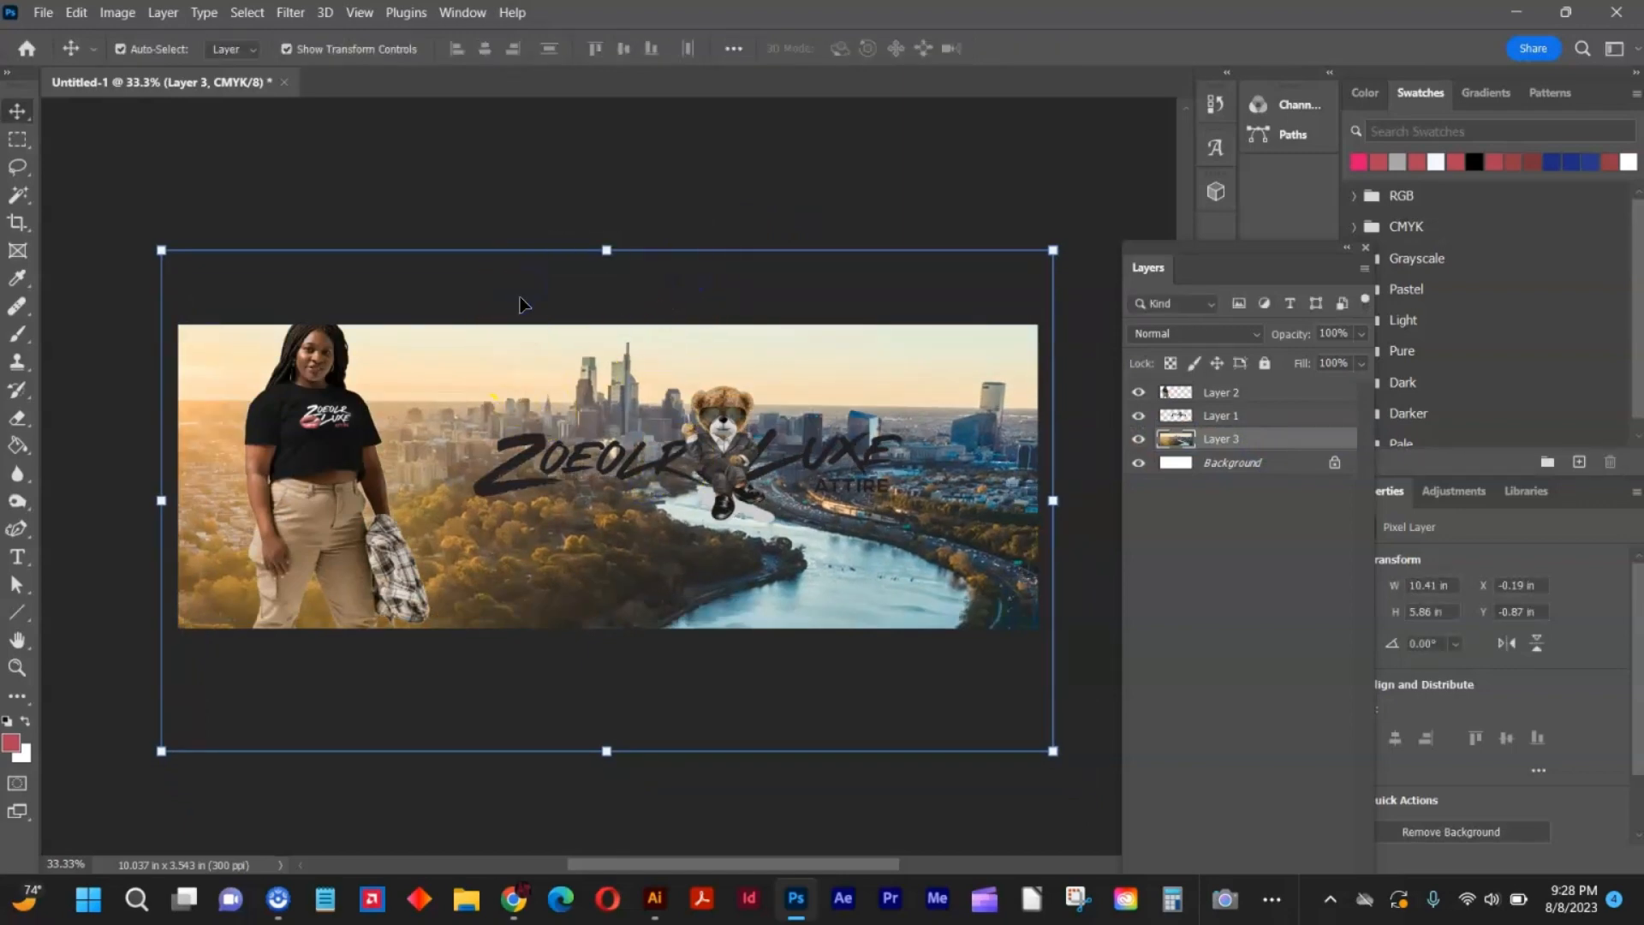
Move the bear logo down to the lower right of the banner, then select the skyline layer and dock the Layers panel beside the canvas.
left_click(486, 481)
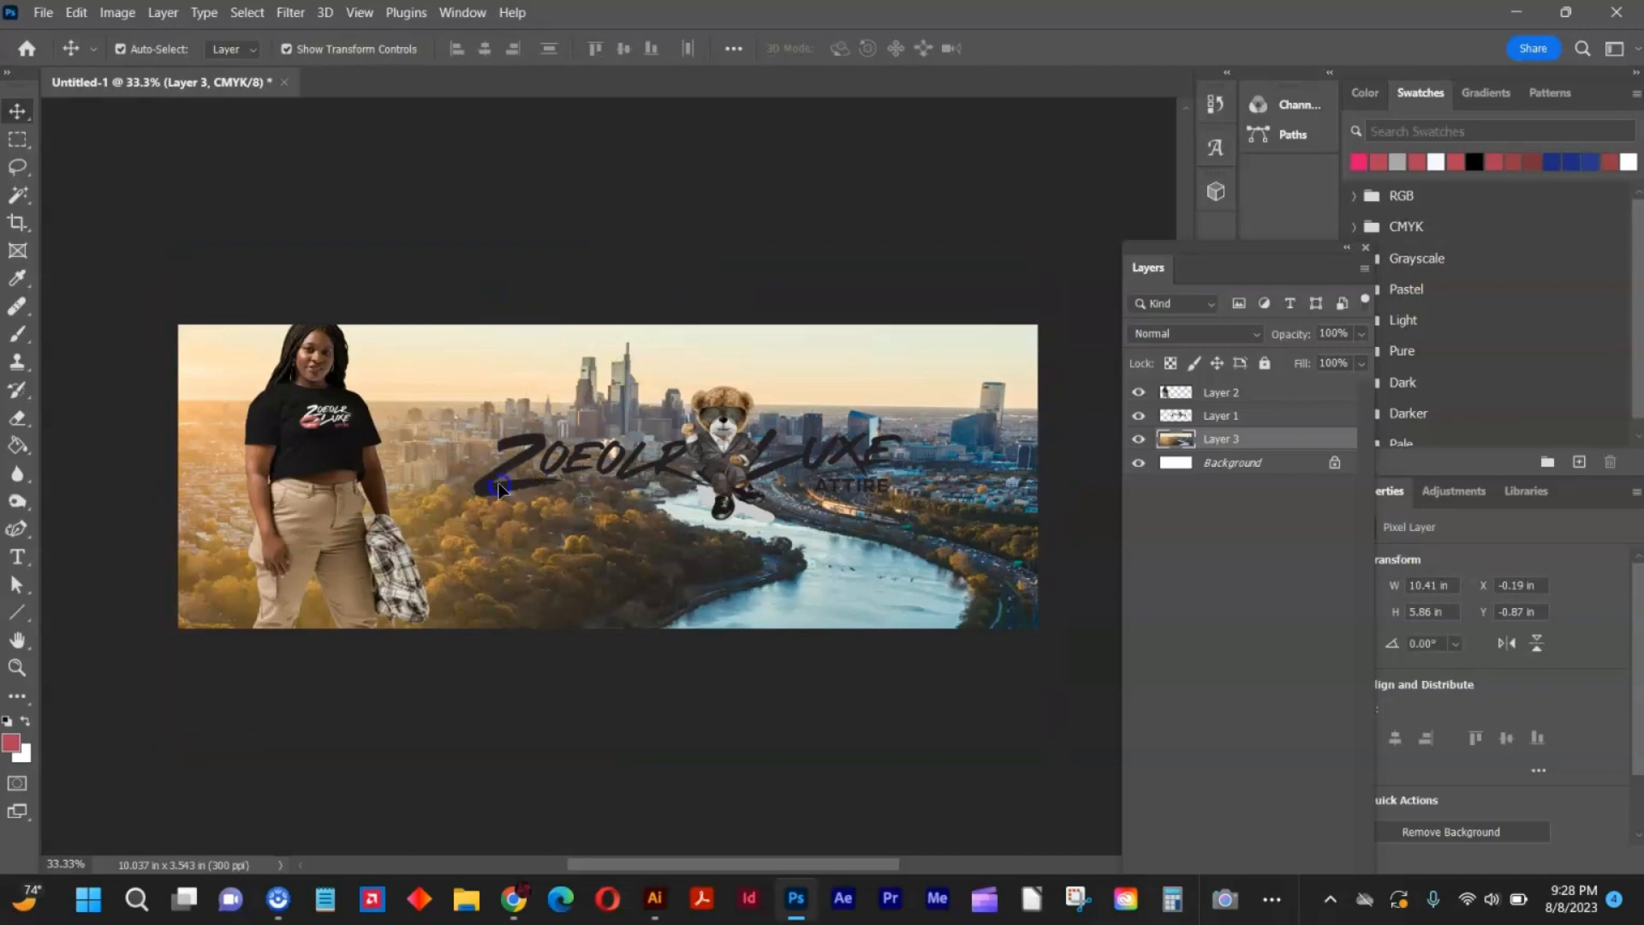
left_click_drag(486, 494, 576, 580)
left_click(1247, 438)
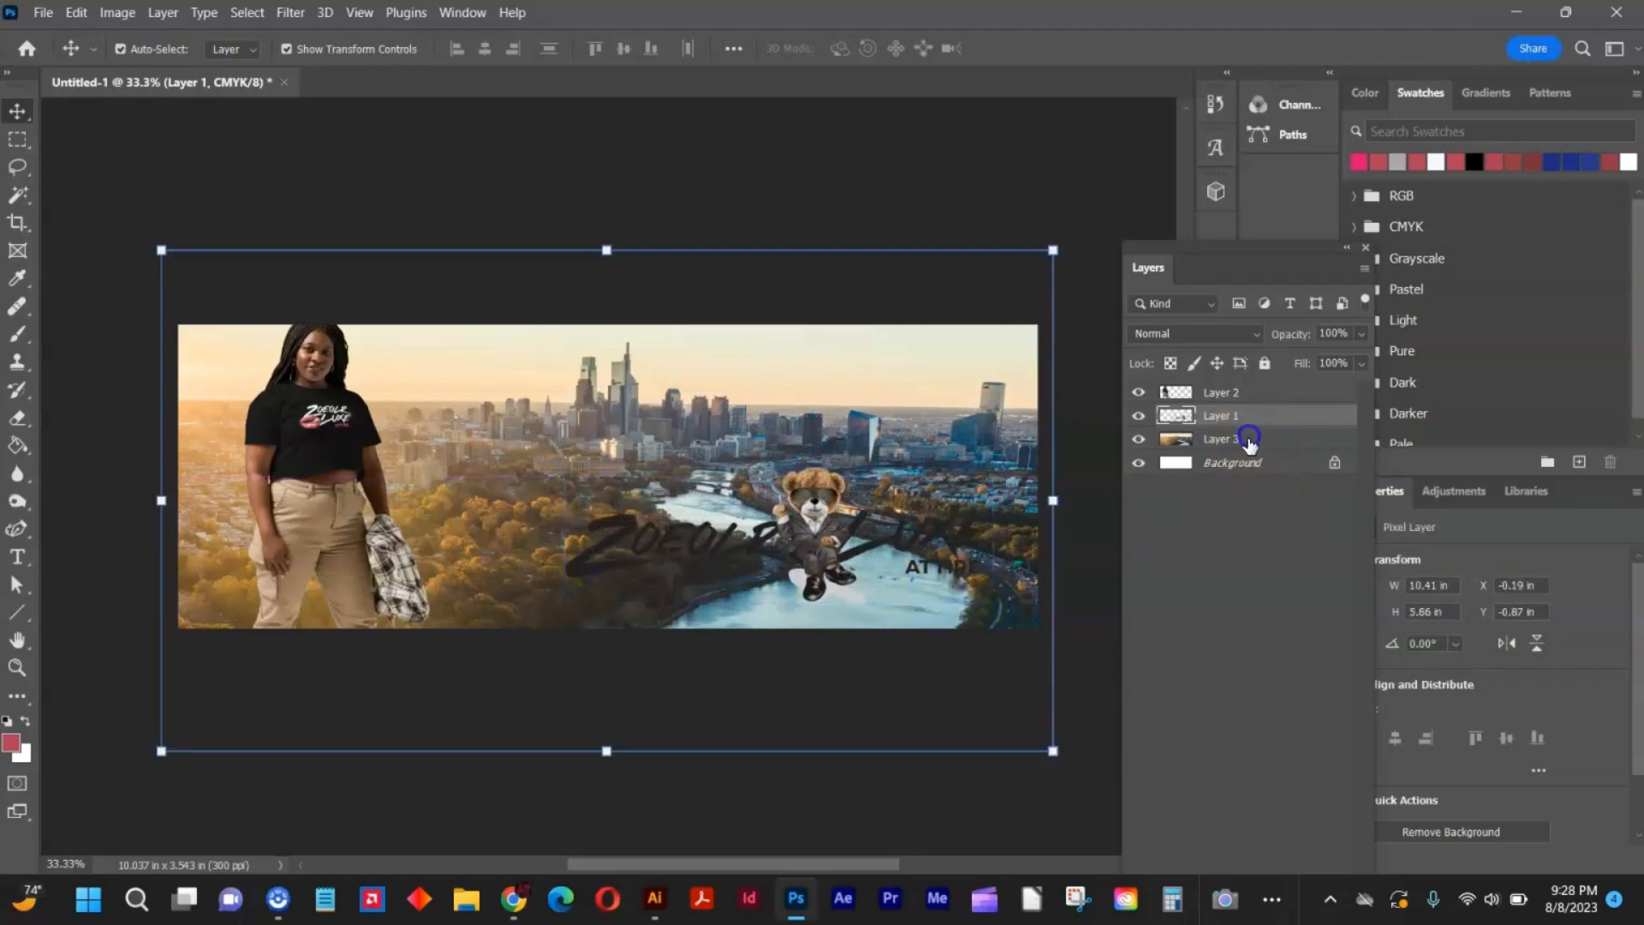
left_click_drag(1236, 249, 1227, 192)
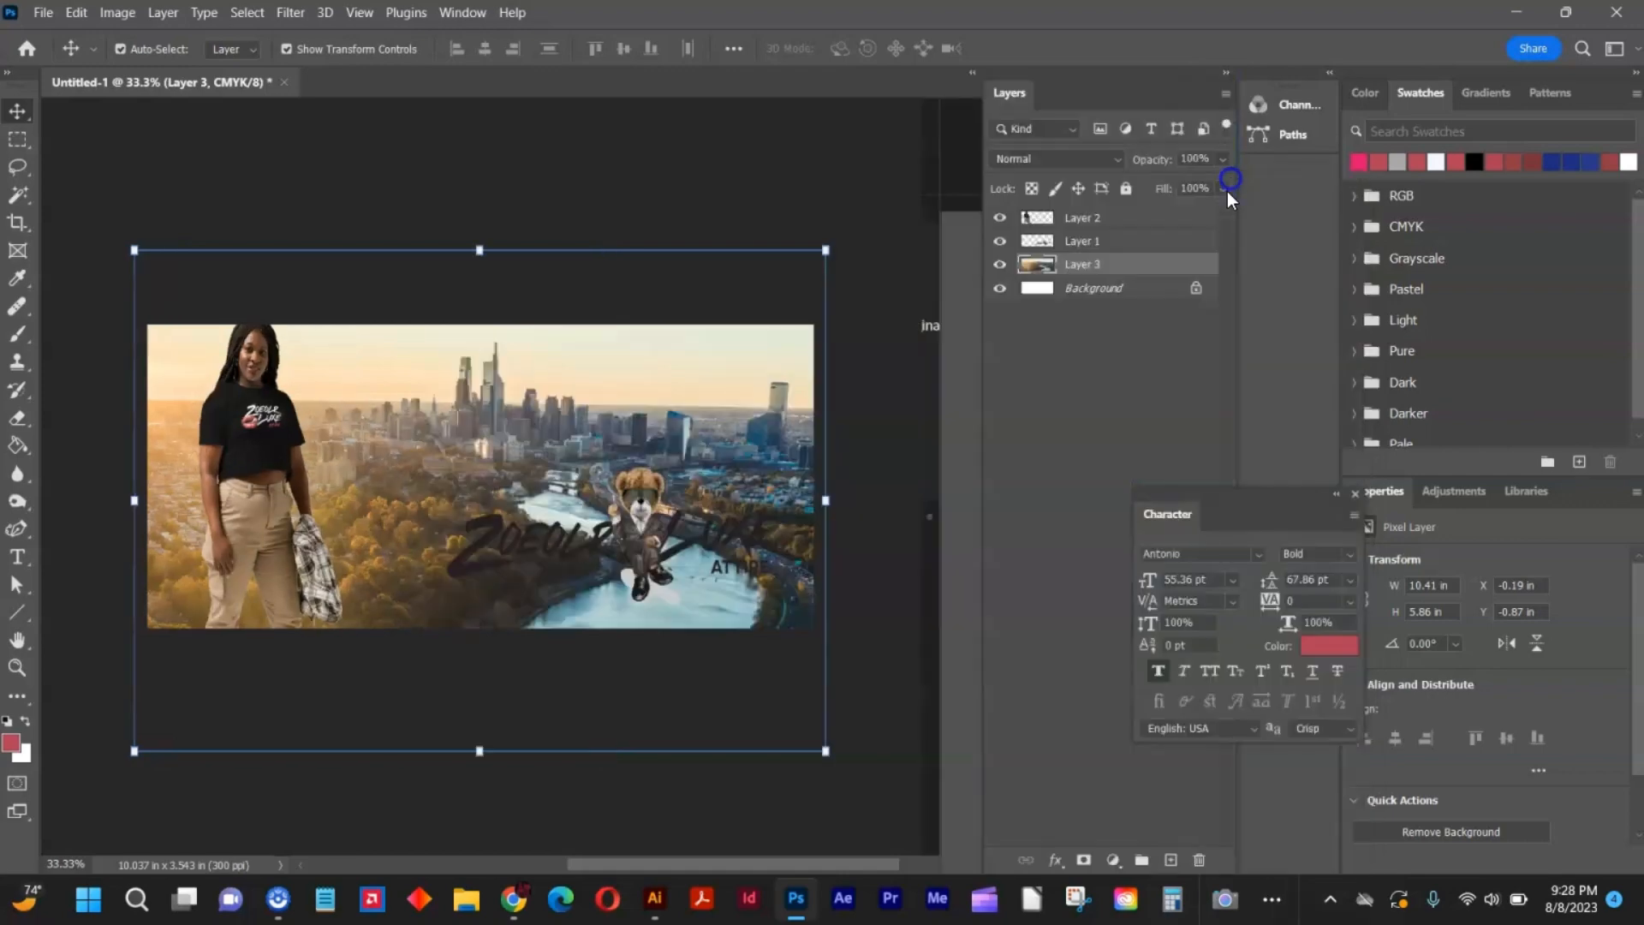
Add a new layer above the skyline layer and choose the Gradient tool with the red-to-transparent preset from the Basics group.
left_click(1168, 861)
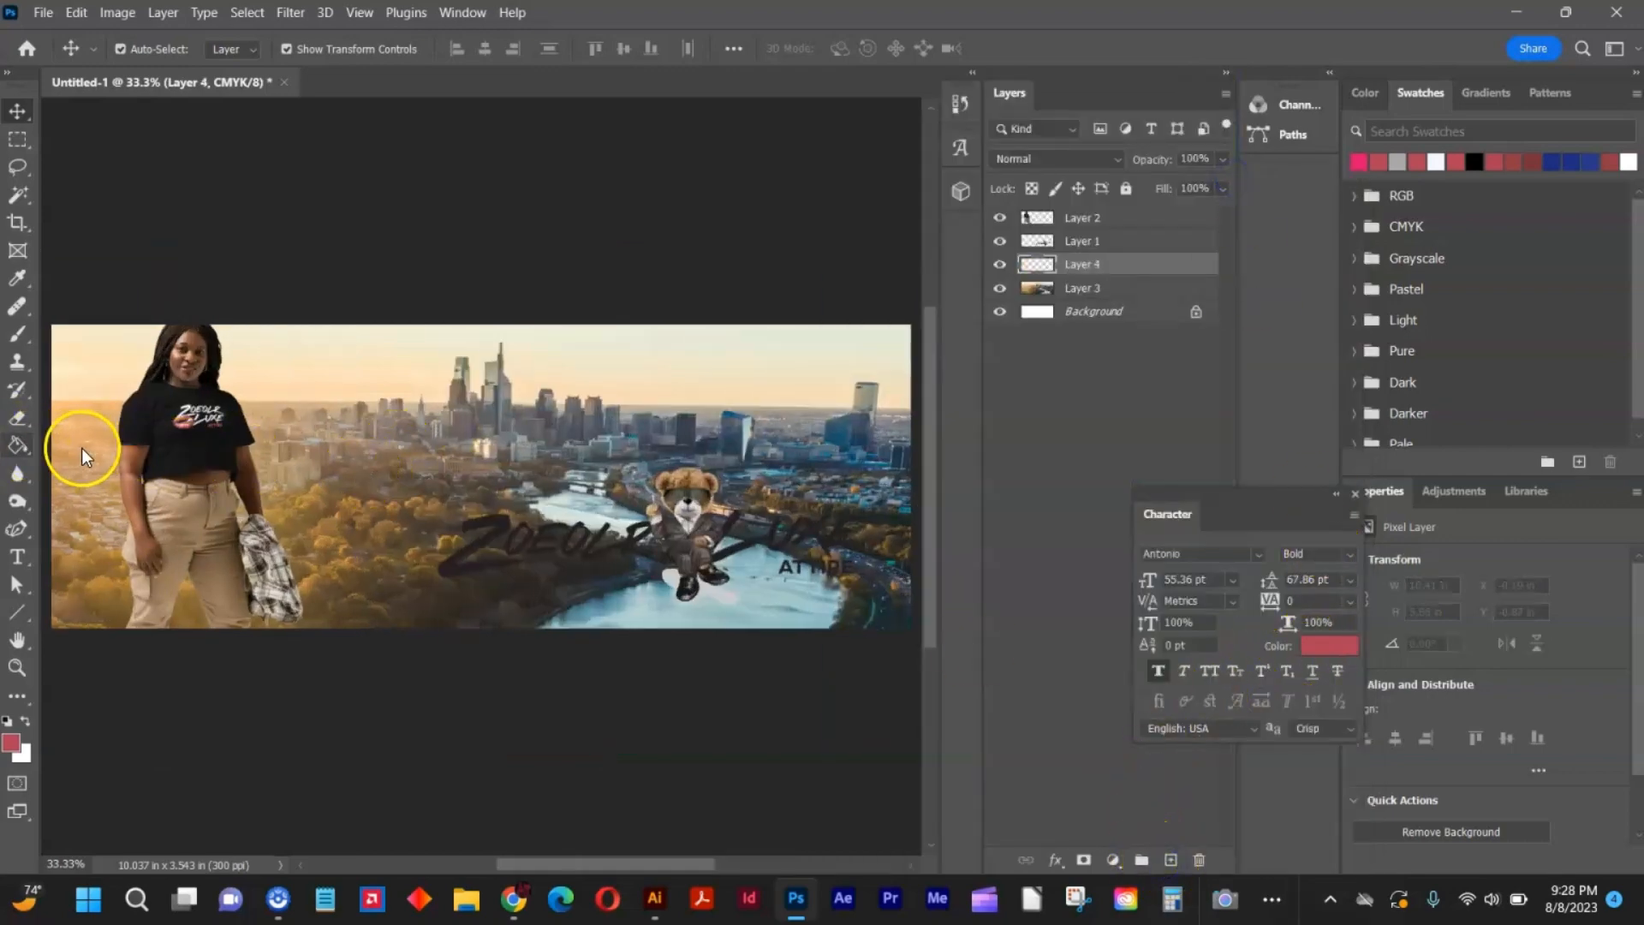
right_click(25, 446)
left_click(60, 444)
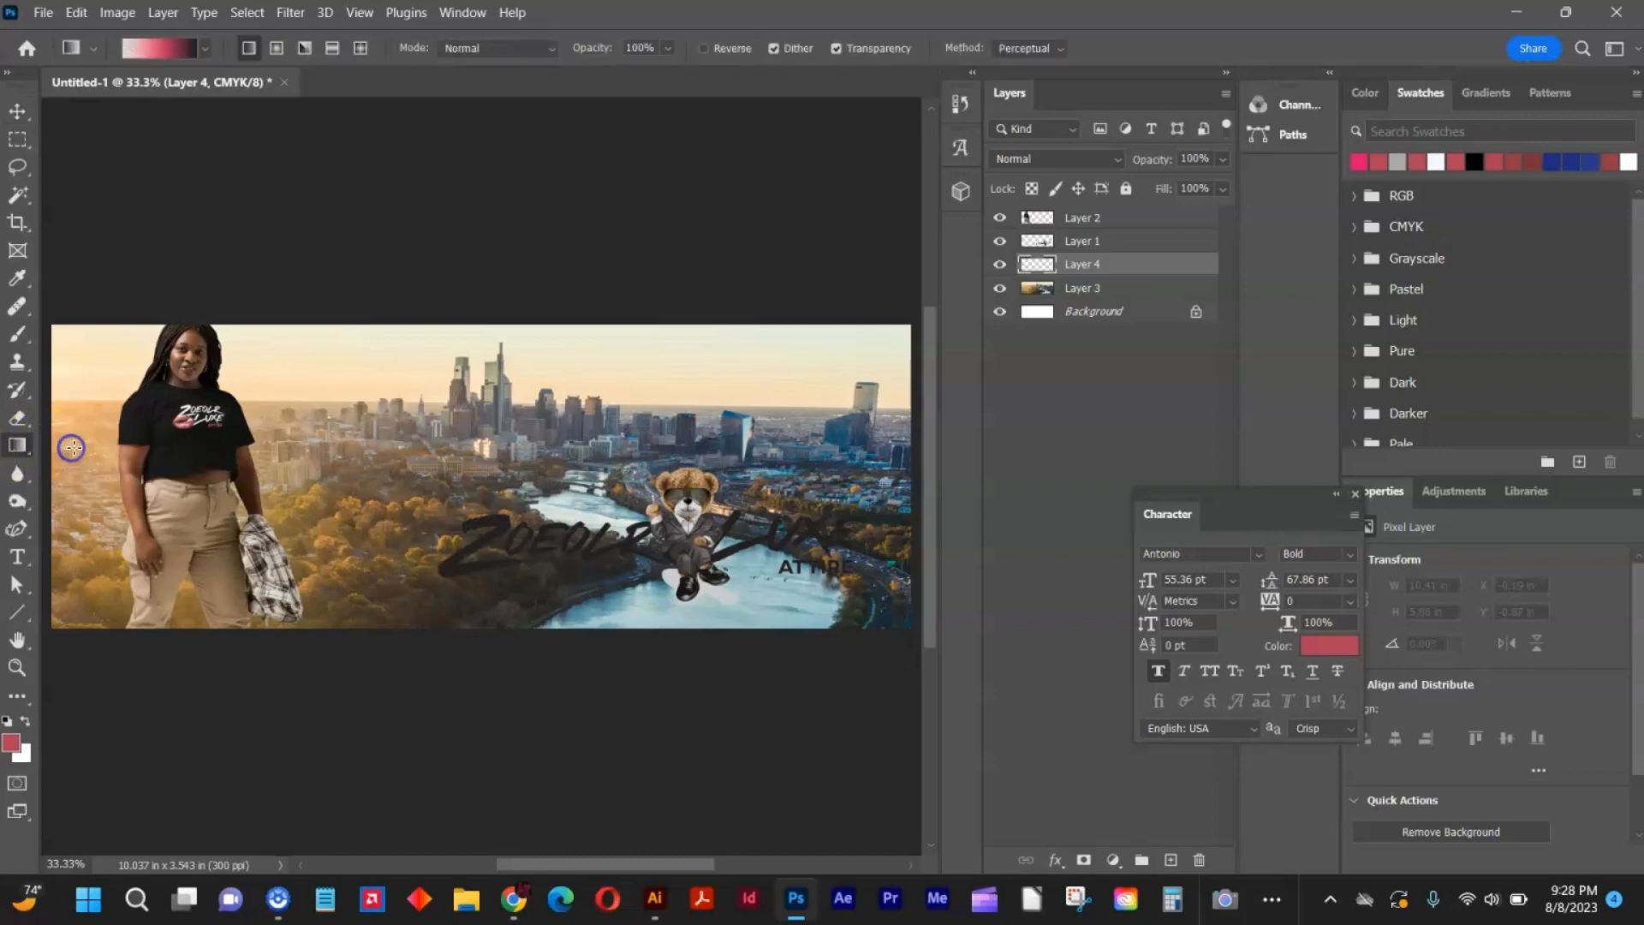
left_click(207, 51)
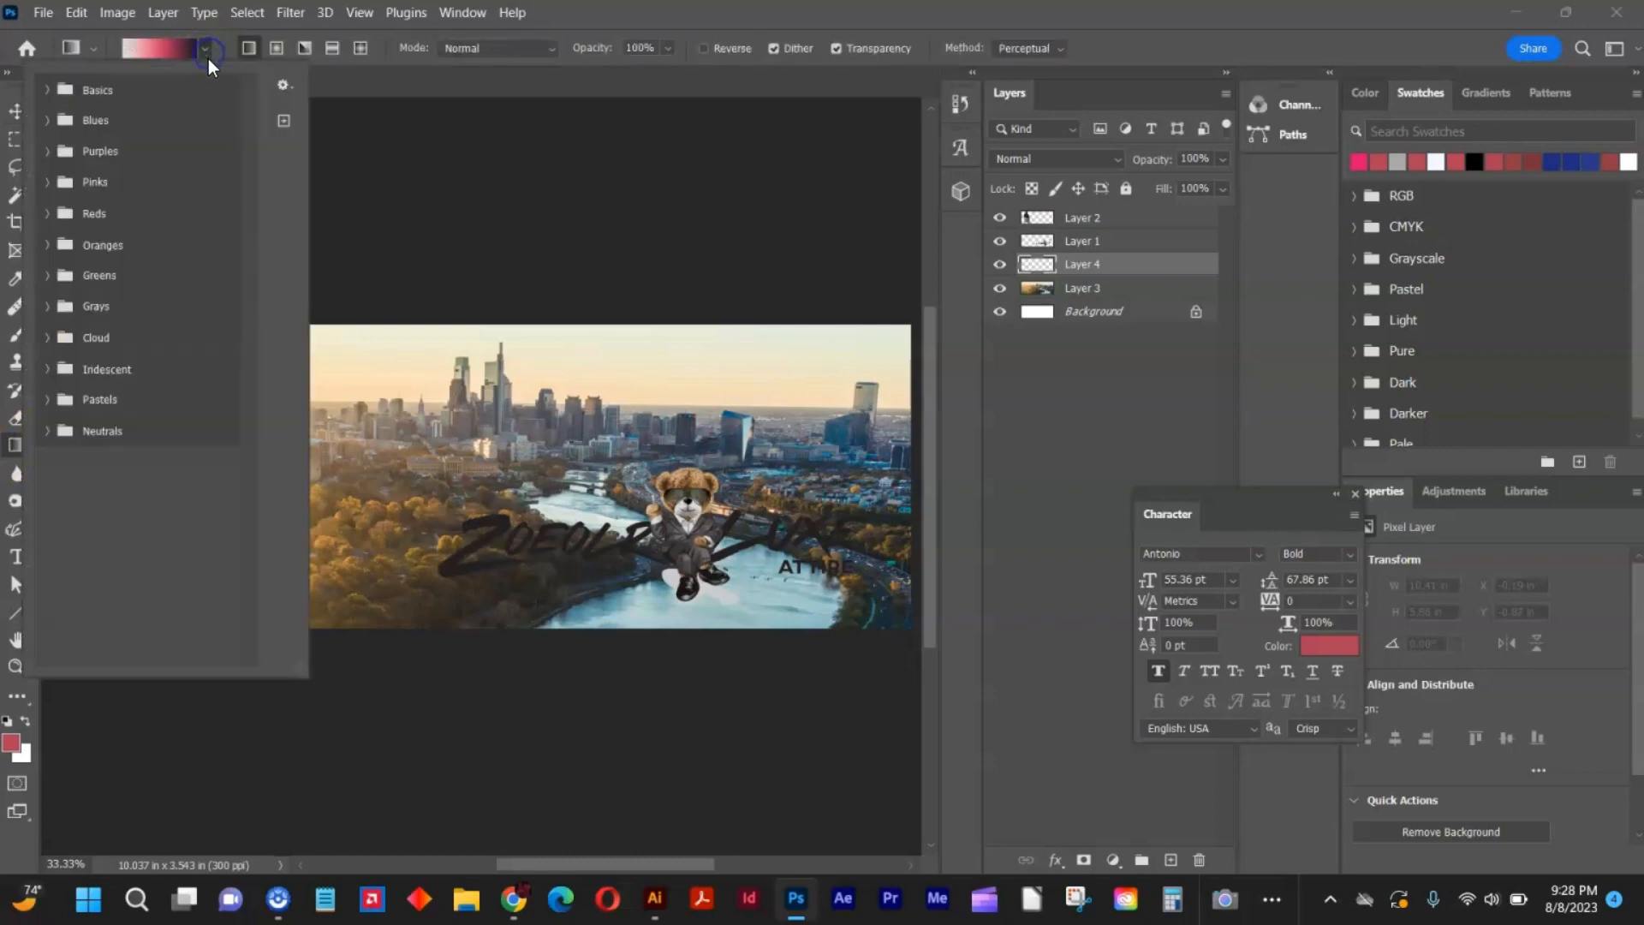
left_click(45, 90)
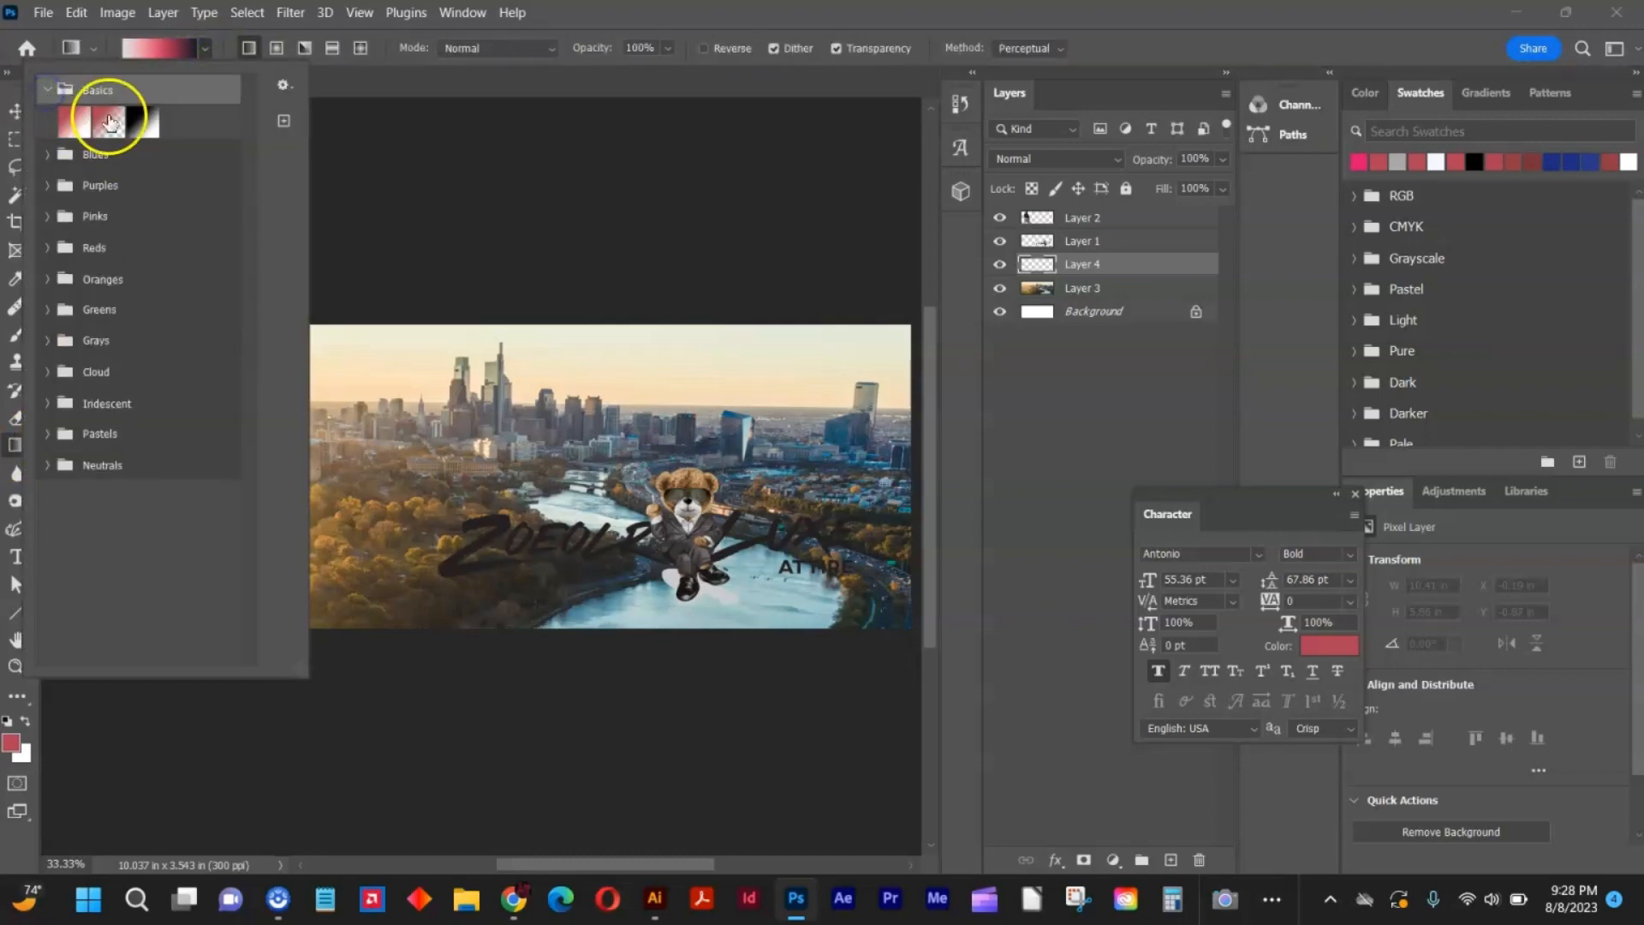
left_click(109, 125)
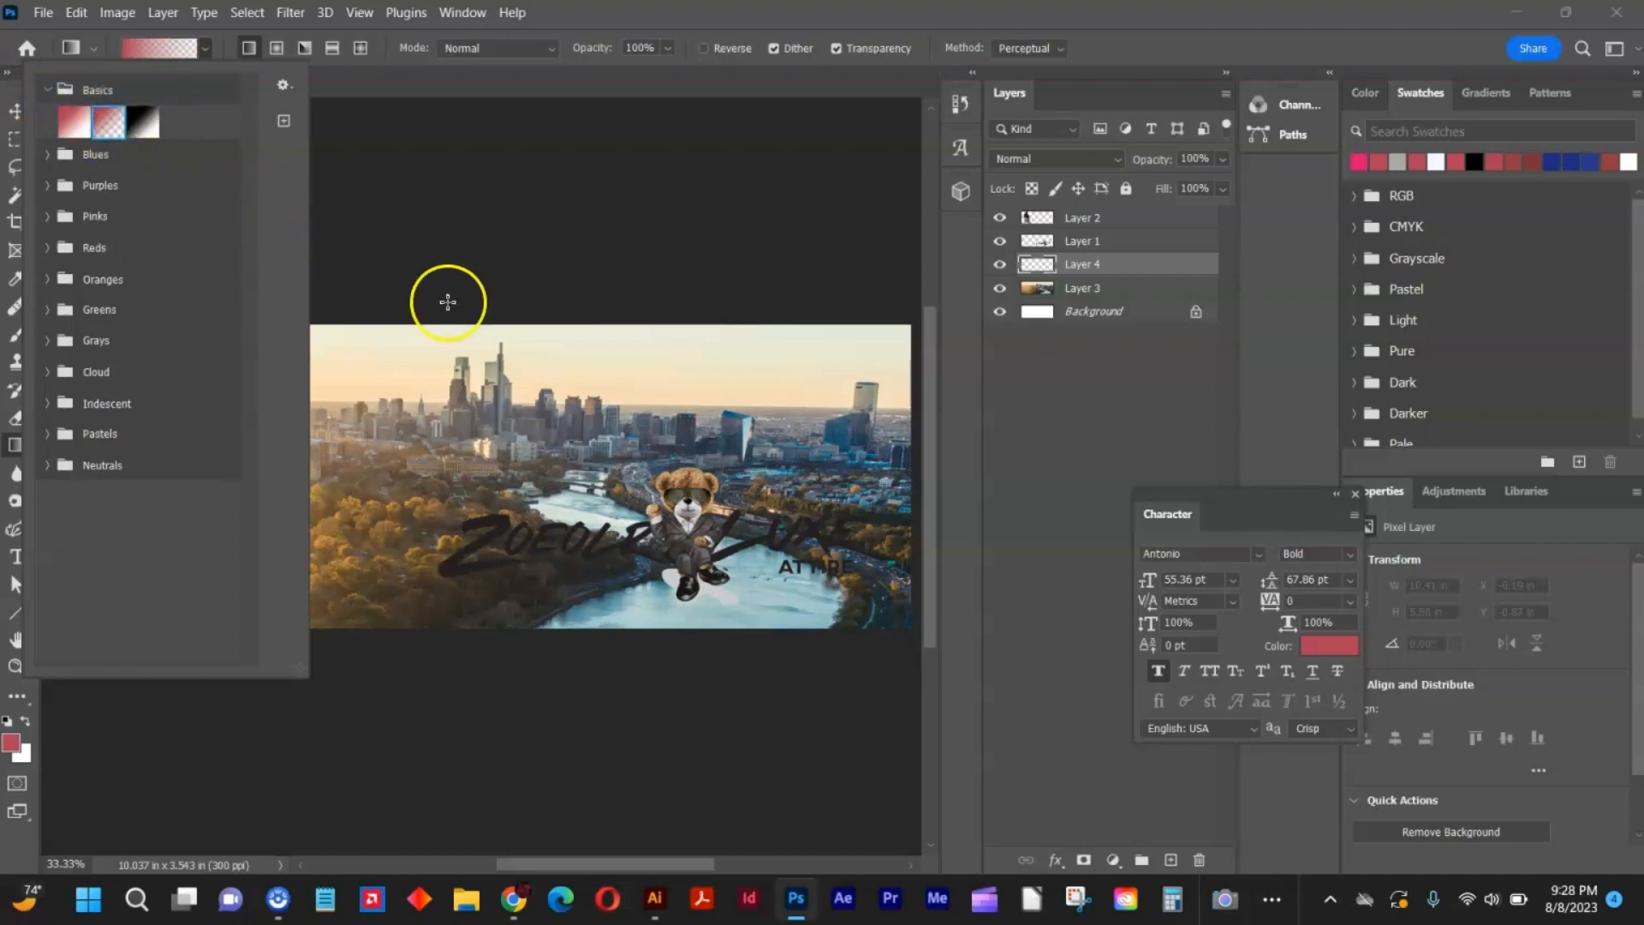
left_click(557, 553)
Draw a vertical red gradient fading upward from the banner's lower edge into the skyline, and move the bear logo slightly lower.
left_click_drag(455, 587, 447, 608)
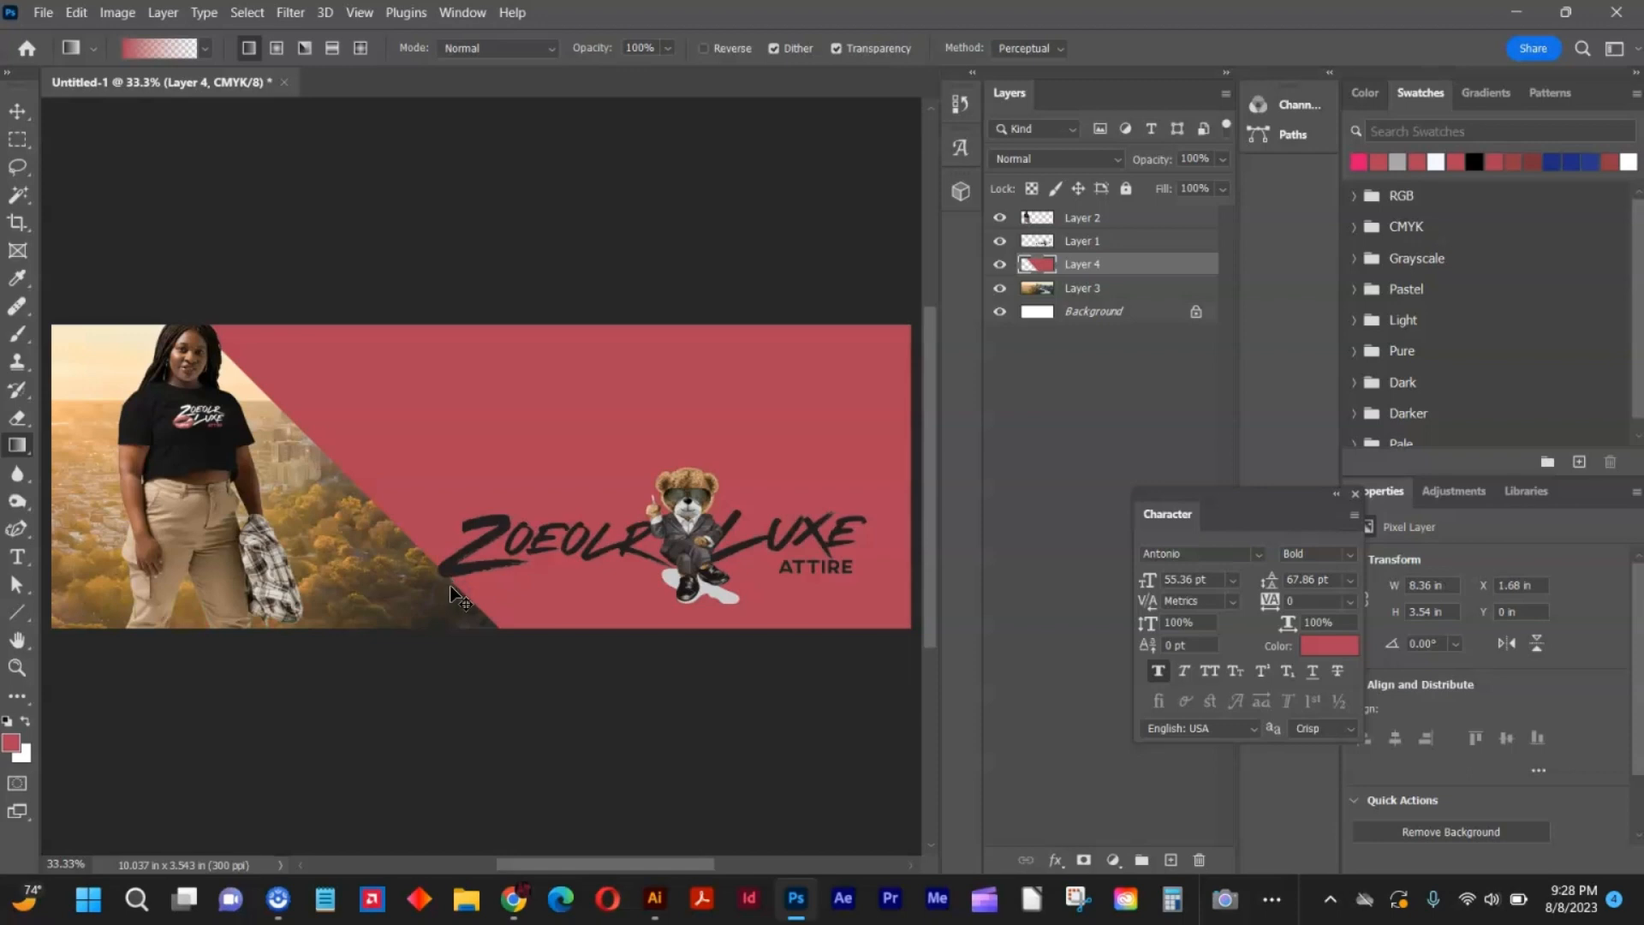
key("ctrl+z")
left_click_drag(431, 387, 431, 388)
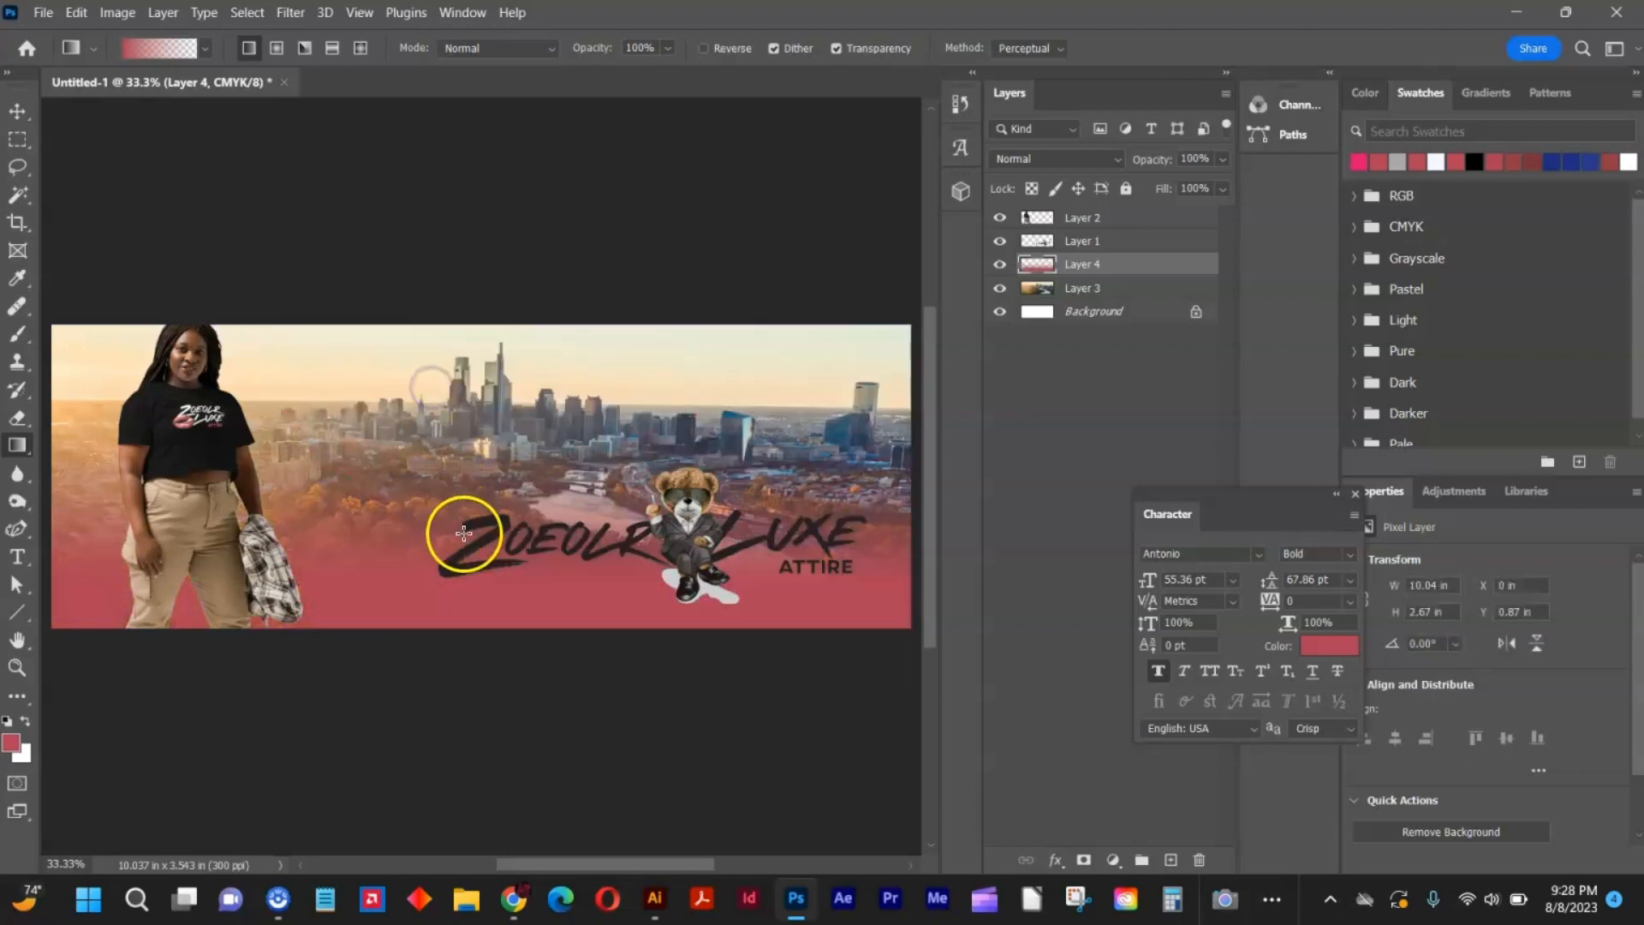
left_click_drag(472, 653, 473, 441)
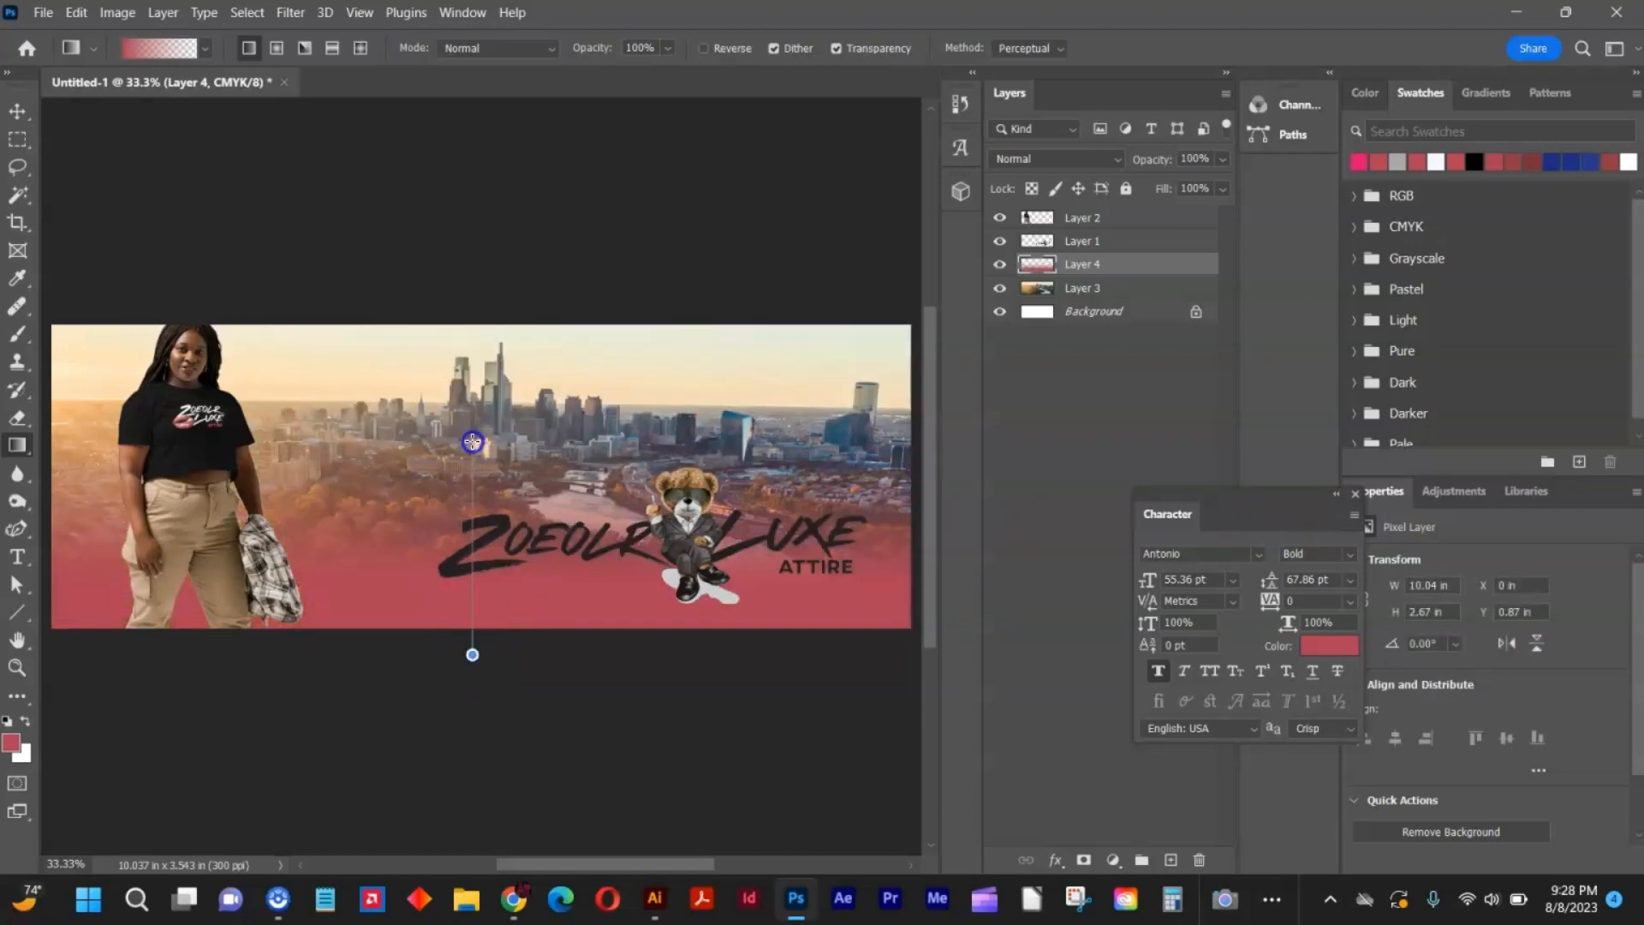
left_click(18, 111)
left_click_drag(689, 520, 689, 535)
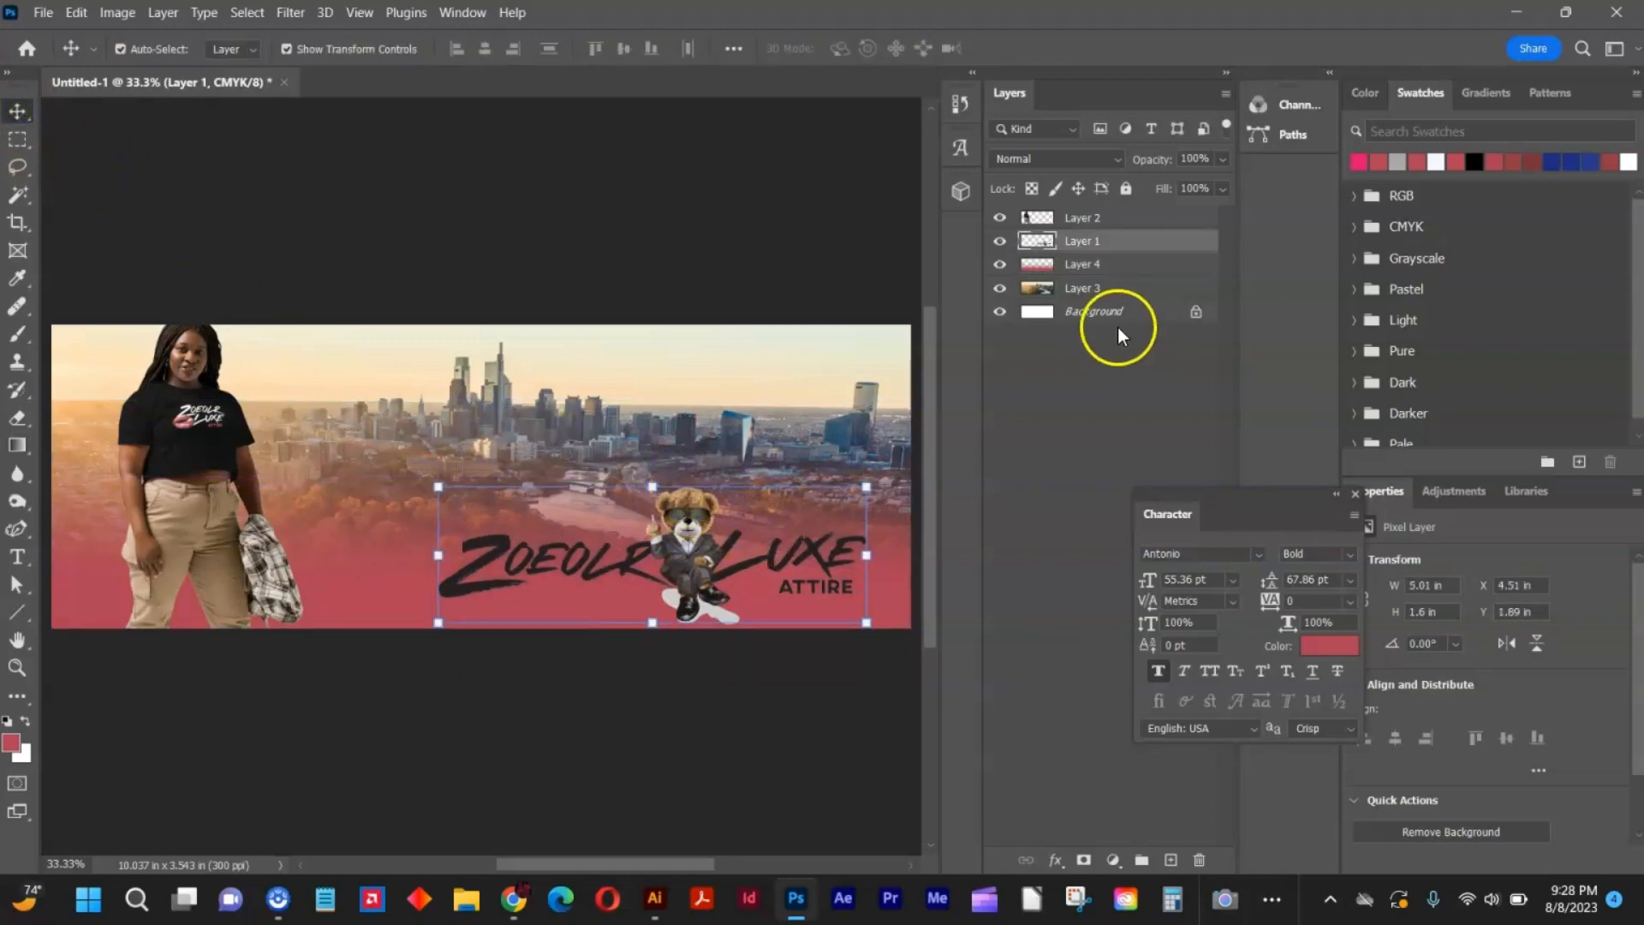
Try the Multiply blend mode on the bear logo layer and set it back to Normal.
right_click(1120, 252)
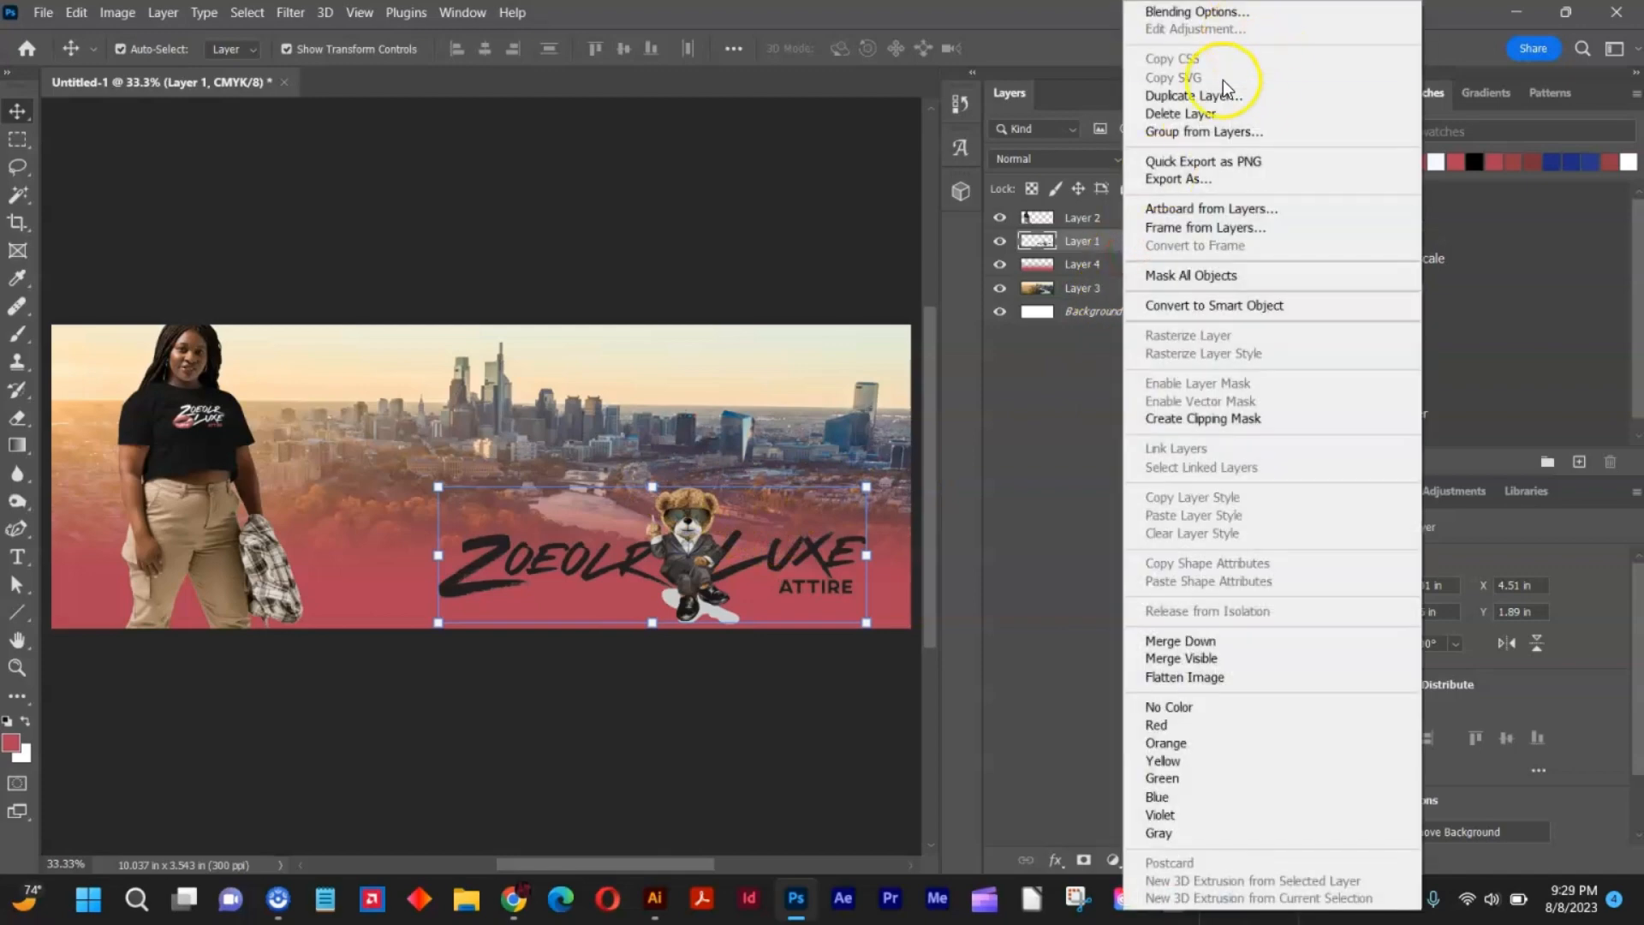
left_click(1072, 152)
left_click(1072, 162)
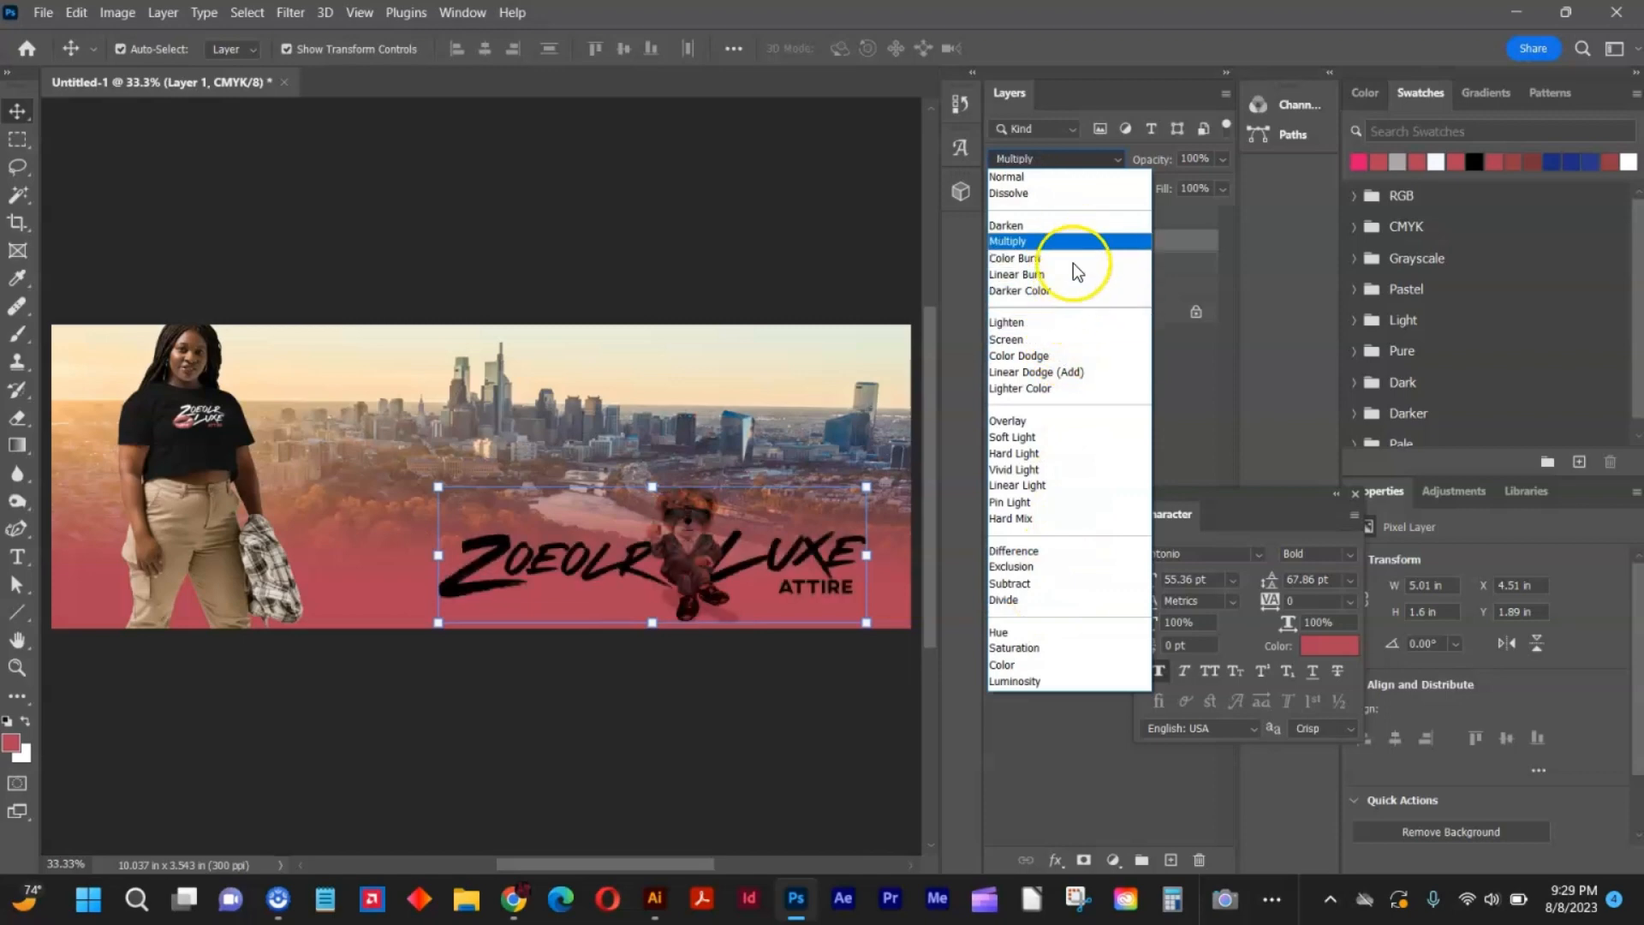
left_click(1097, 183)
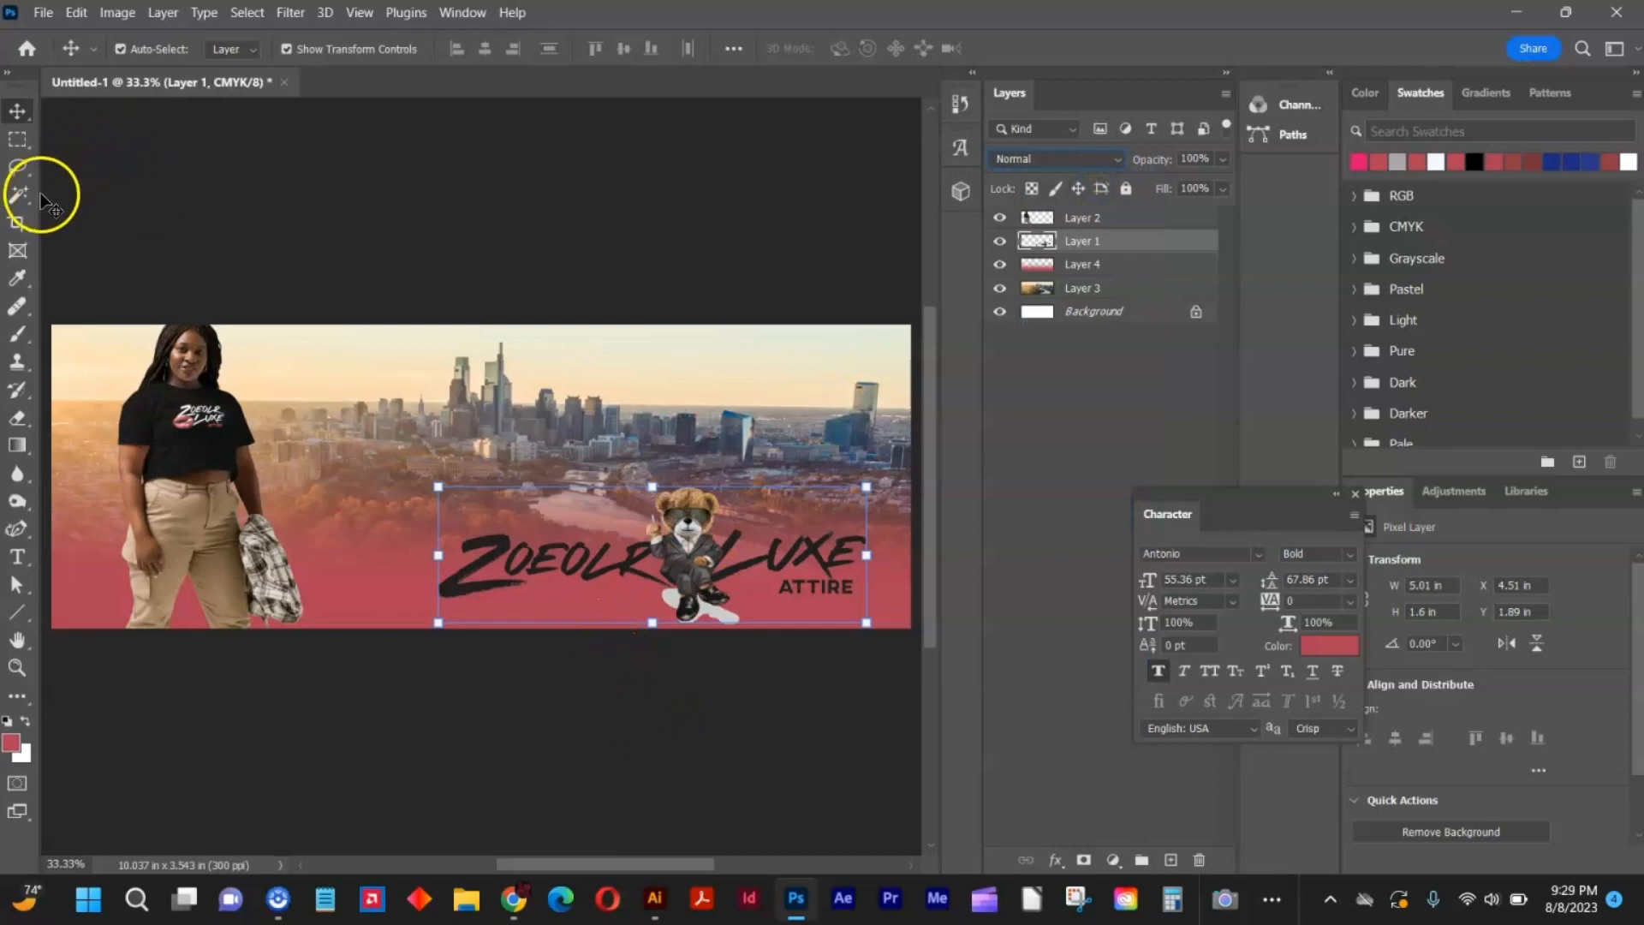
Delete the white shadow patches around the bear's feet on the logo layer with the Magic Wand and deselect everything.
left_click(19, 194)
left_click(704, 608)
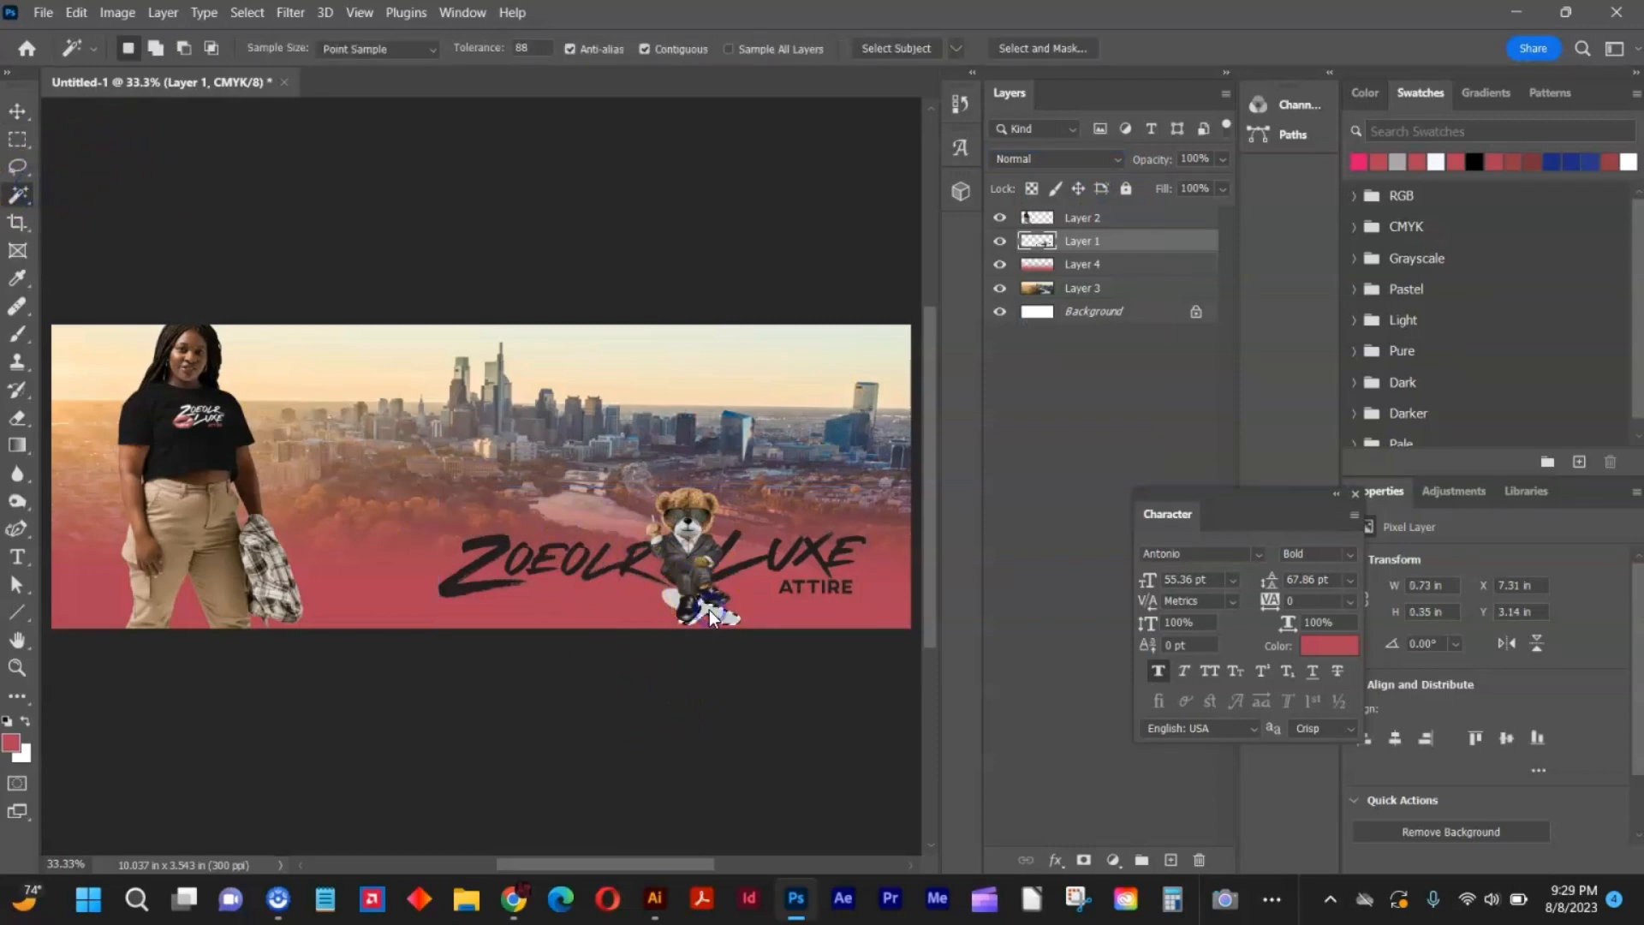
left_click(675, 603)
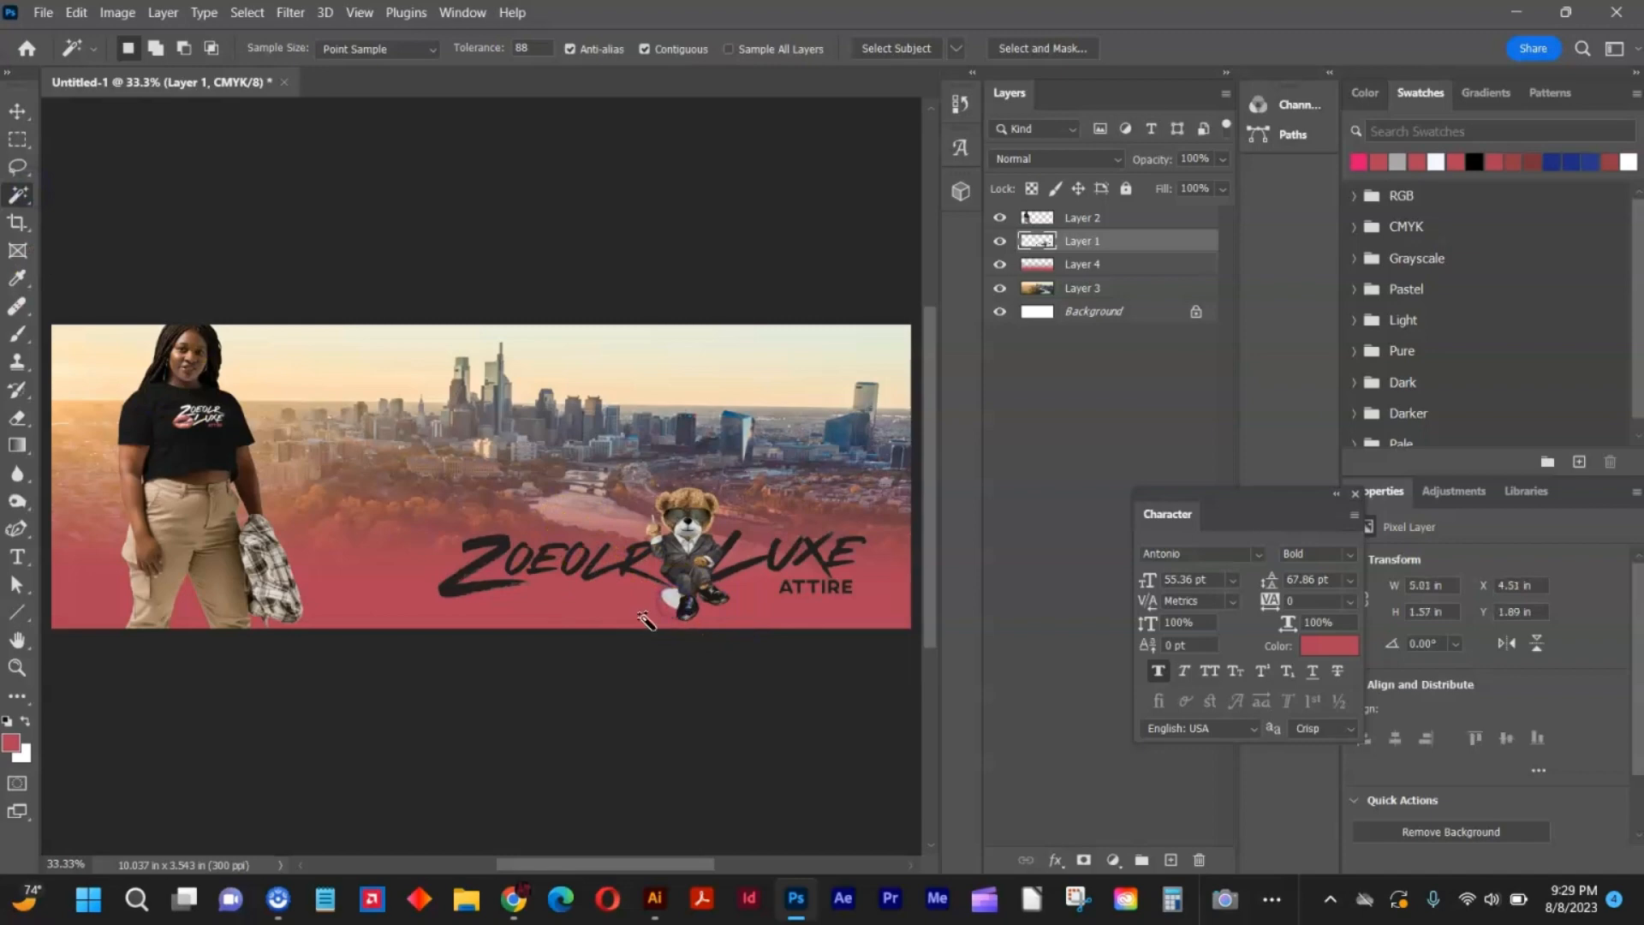
key("v")
left_click(269, 152)
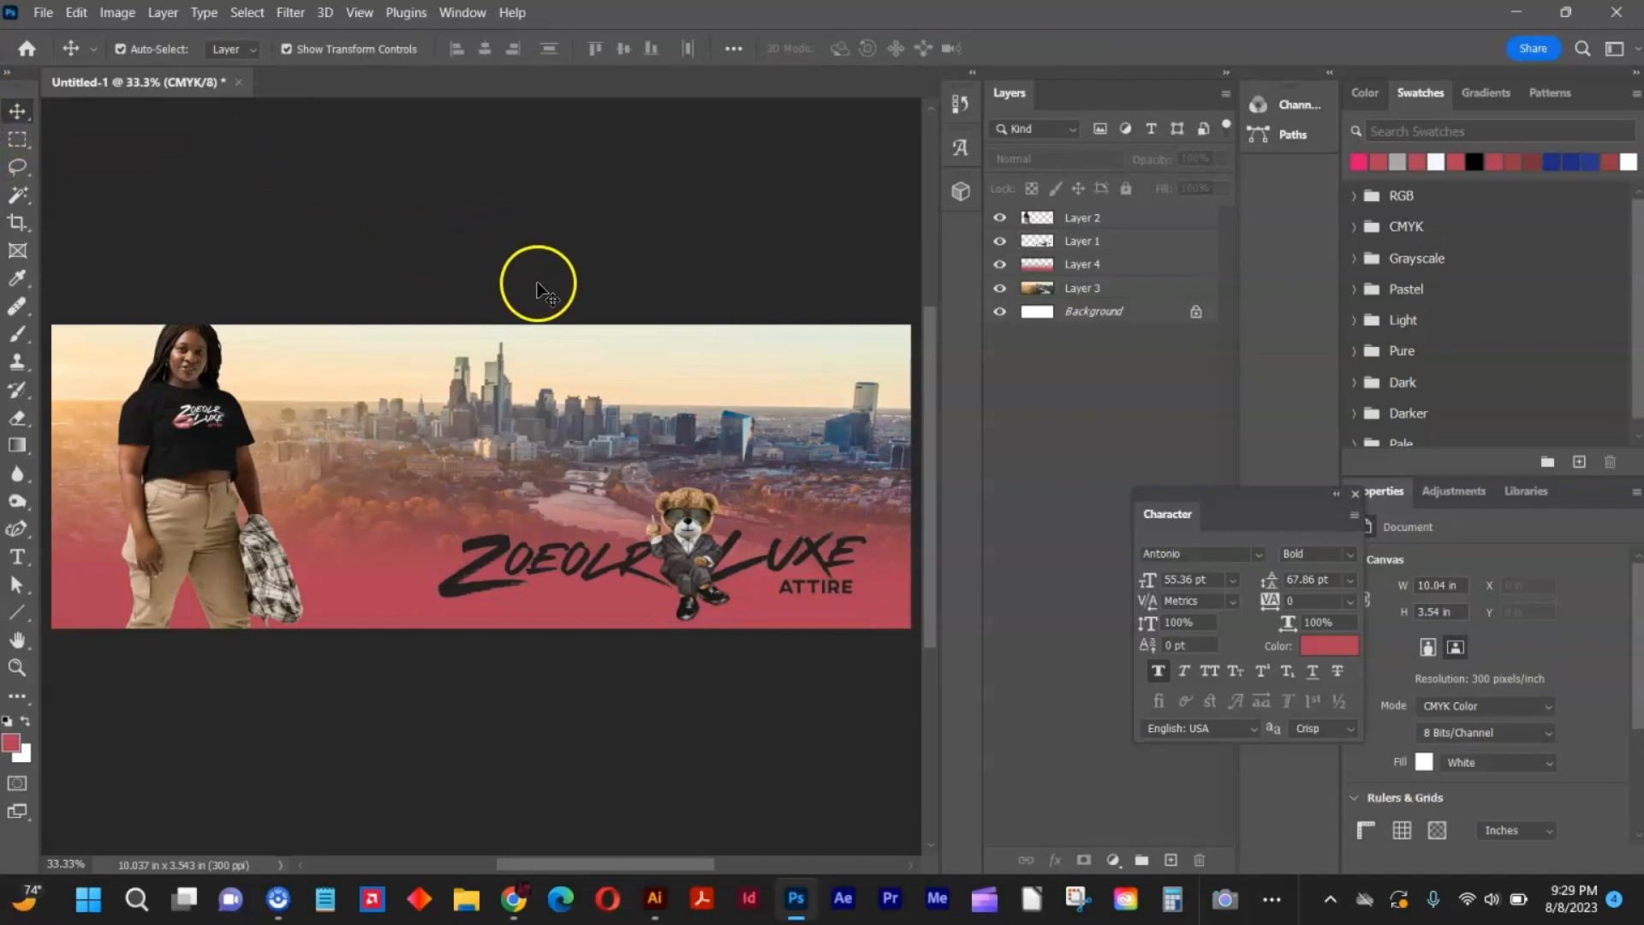
Add a white two-line headline over the skyline reading "GET INTO LIFE" and "WITH ZOEOLR", with the second line shifted right.
left_click(18, 557)
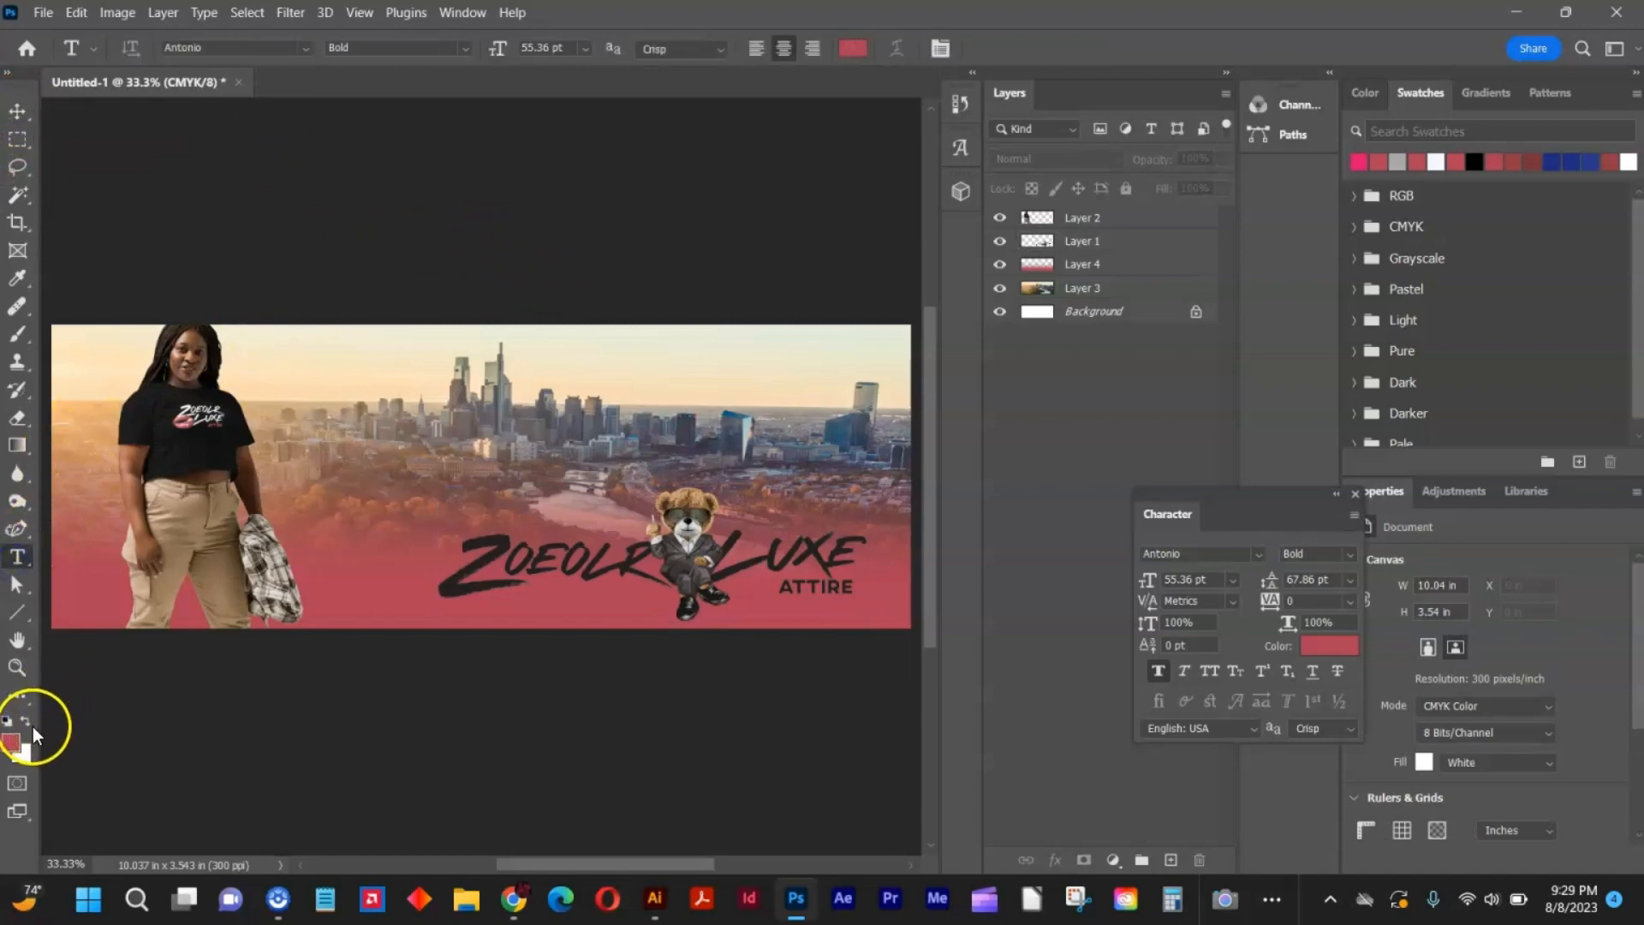
left_click(25, 720)
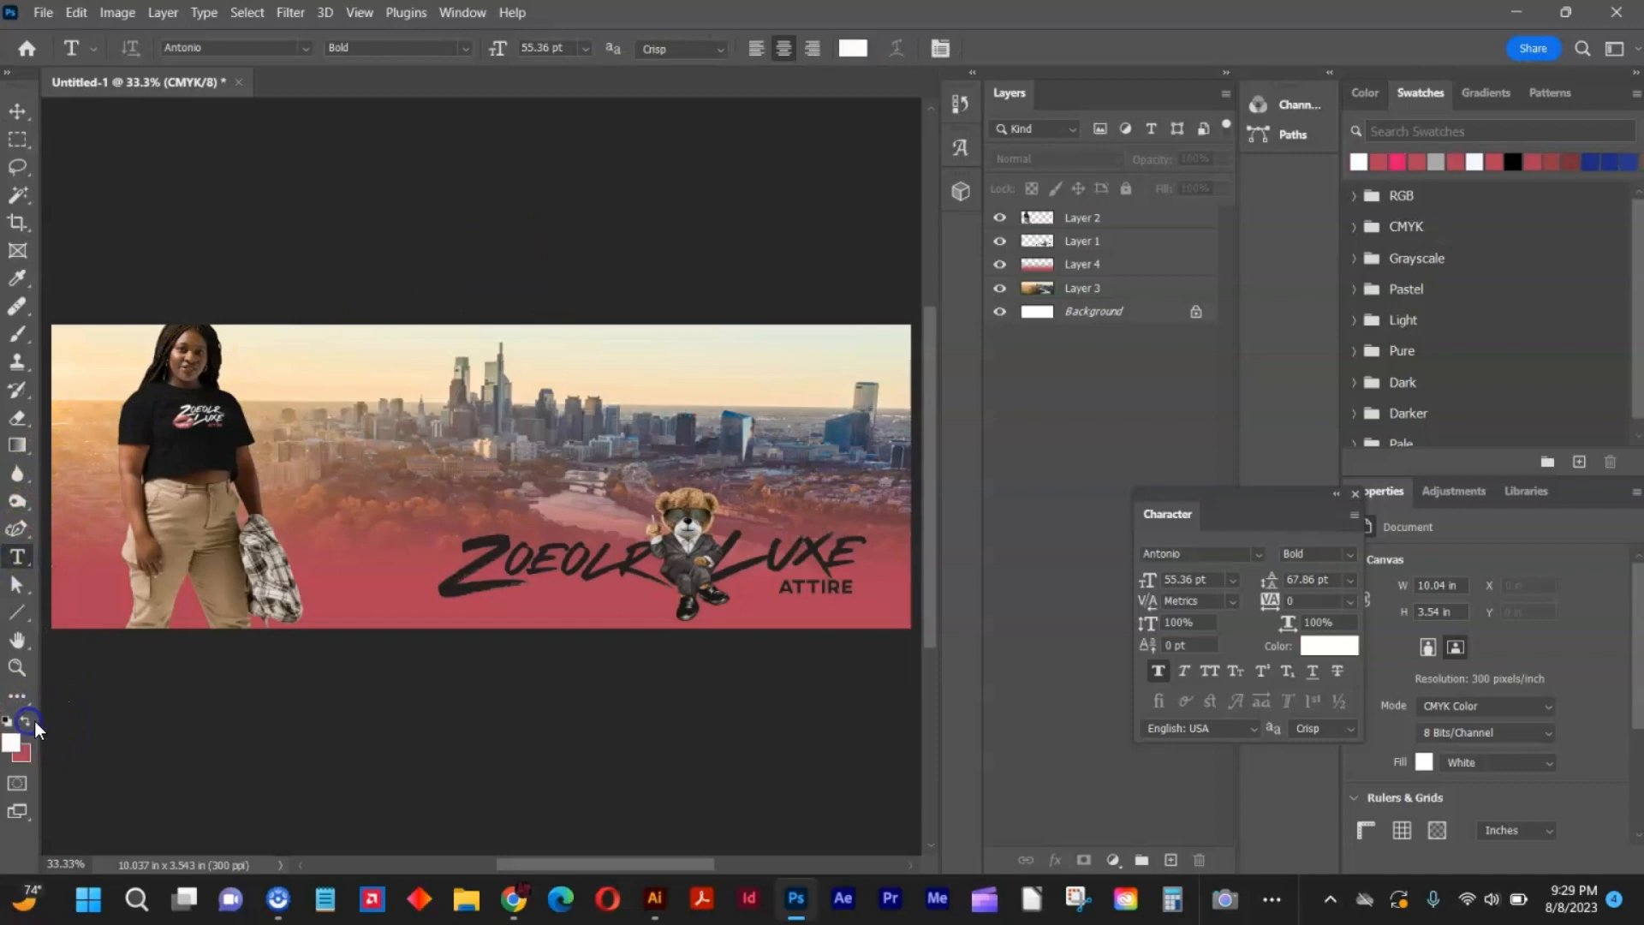
left_click(382, 410)
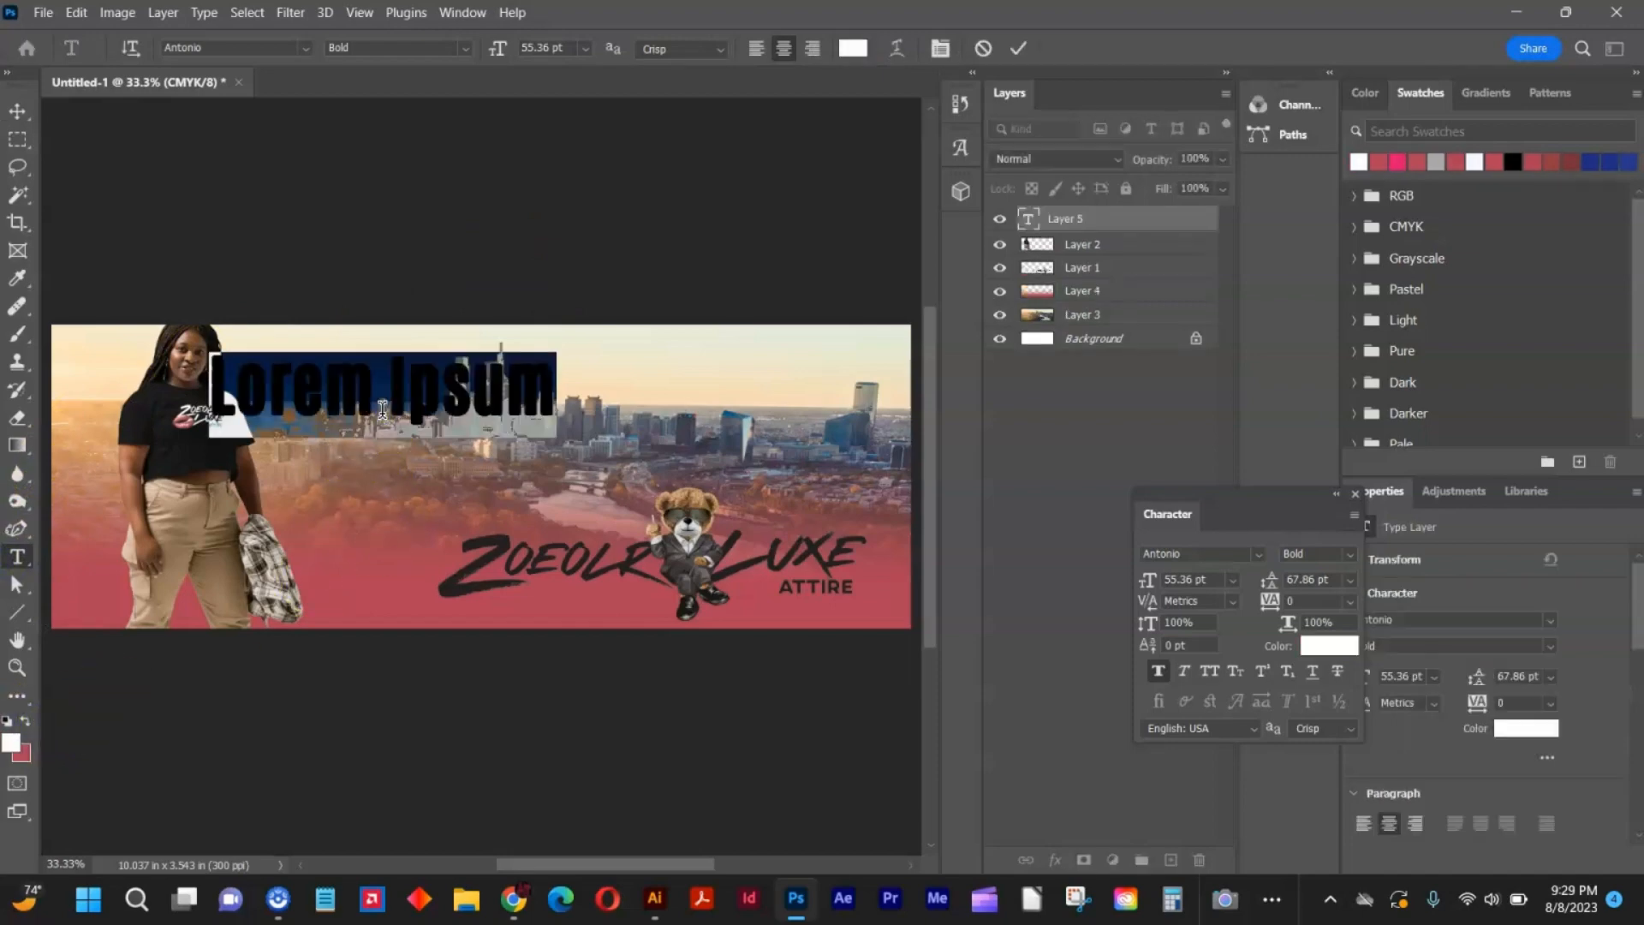
type("GET")
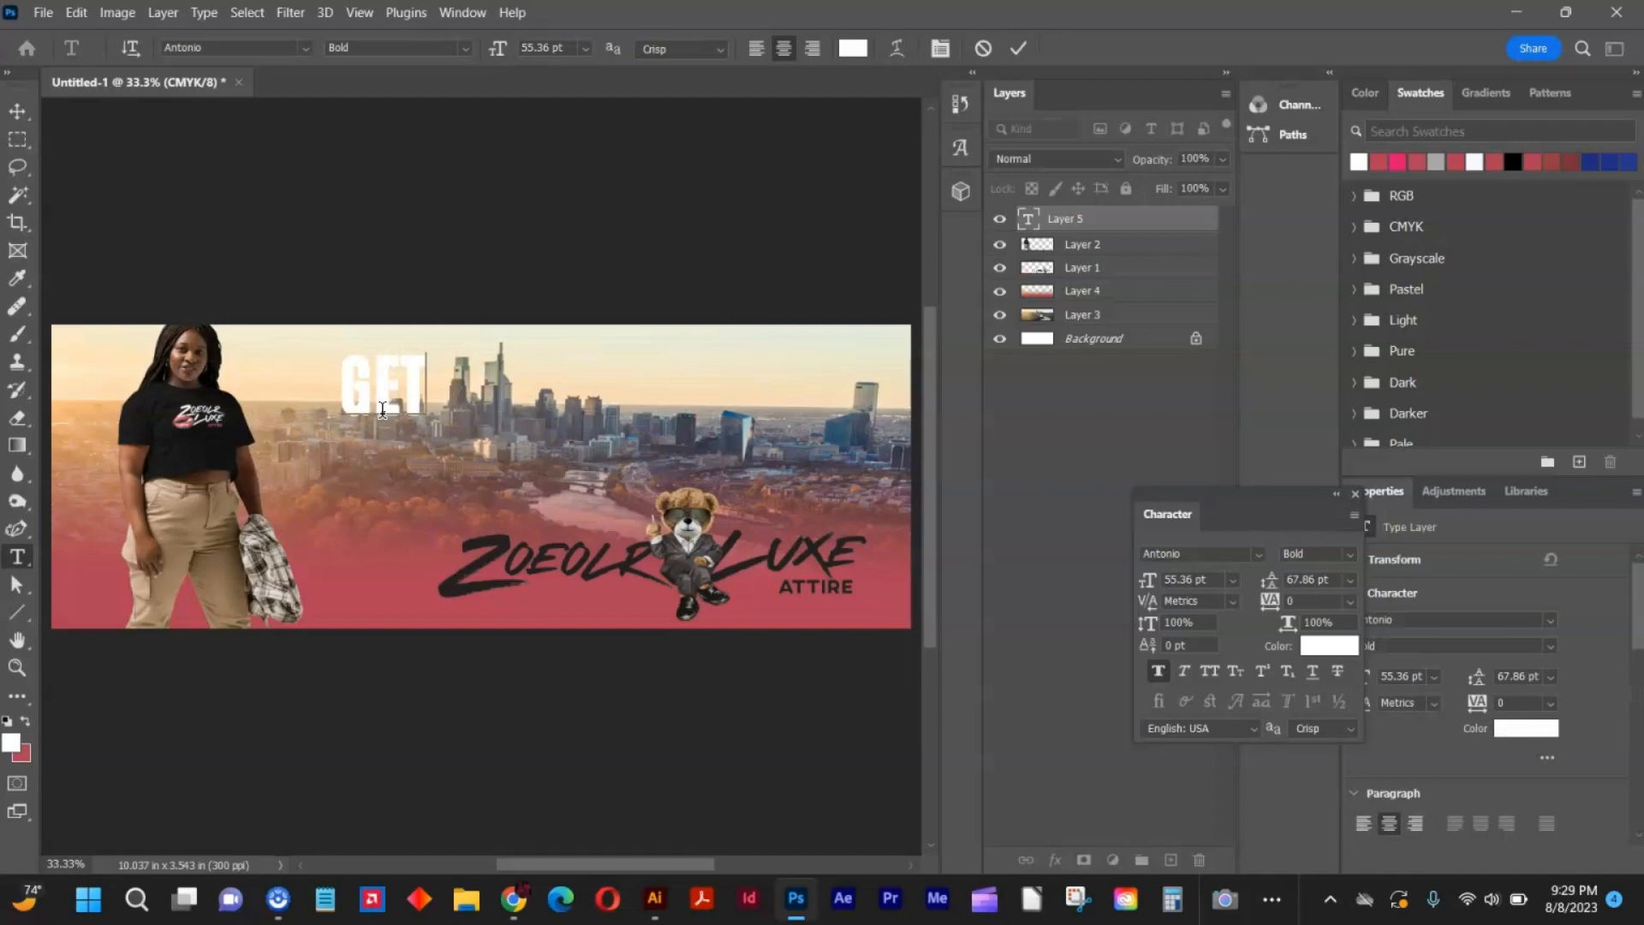
type(" INTO")
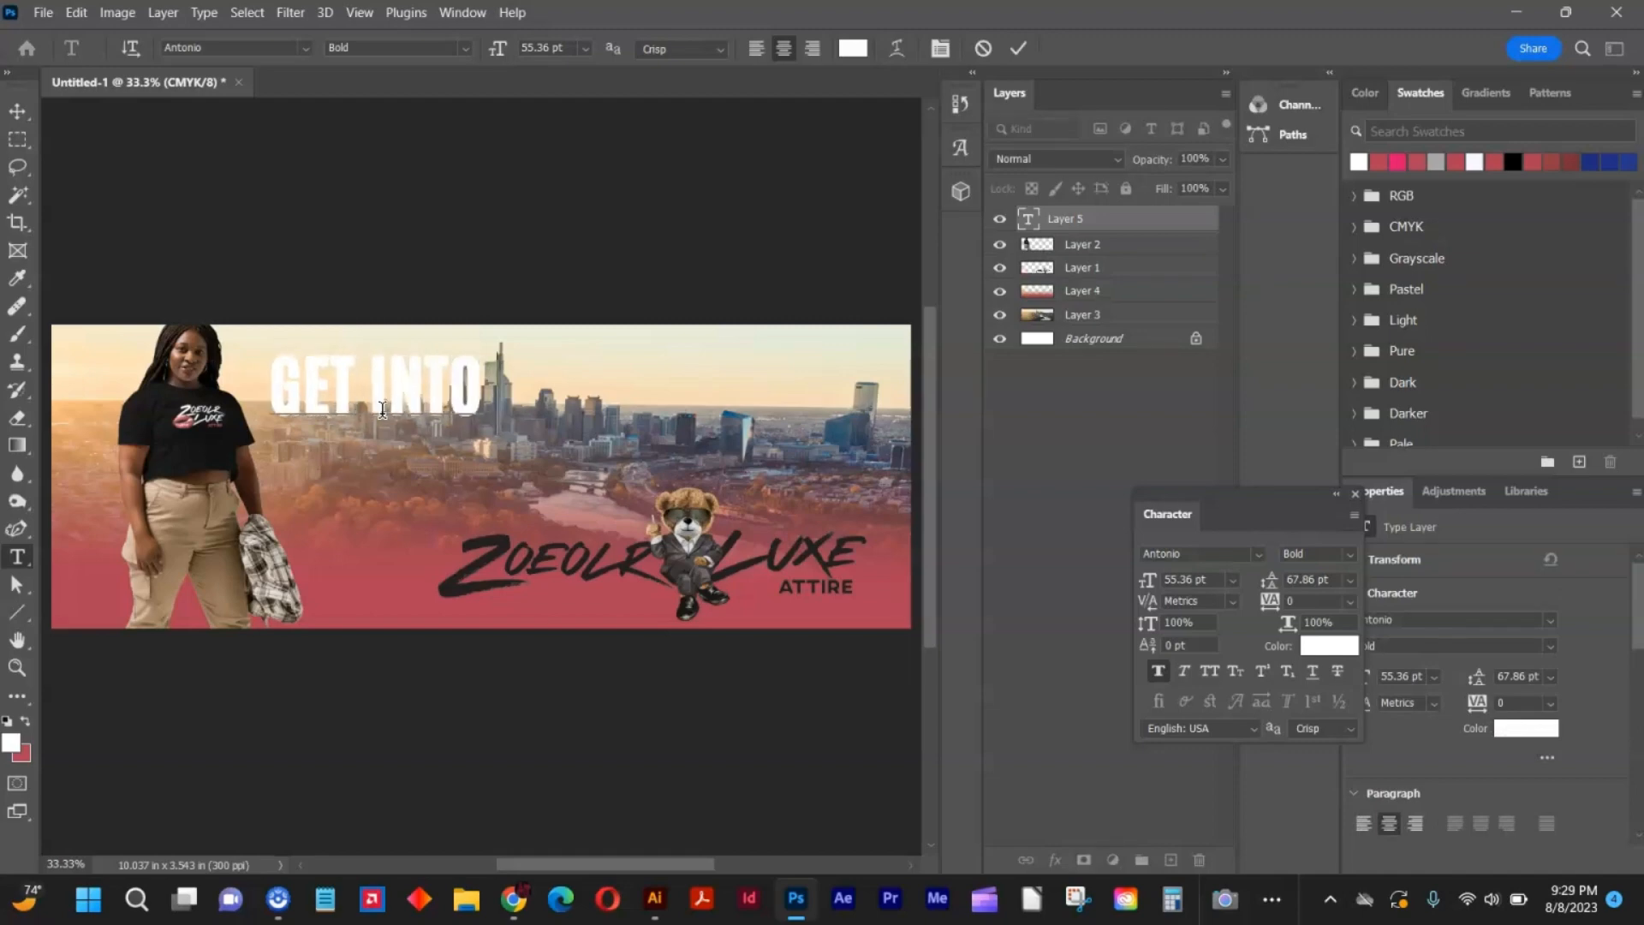
type(" LIFE")
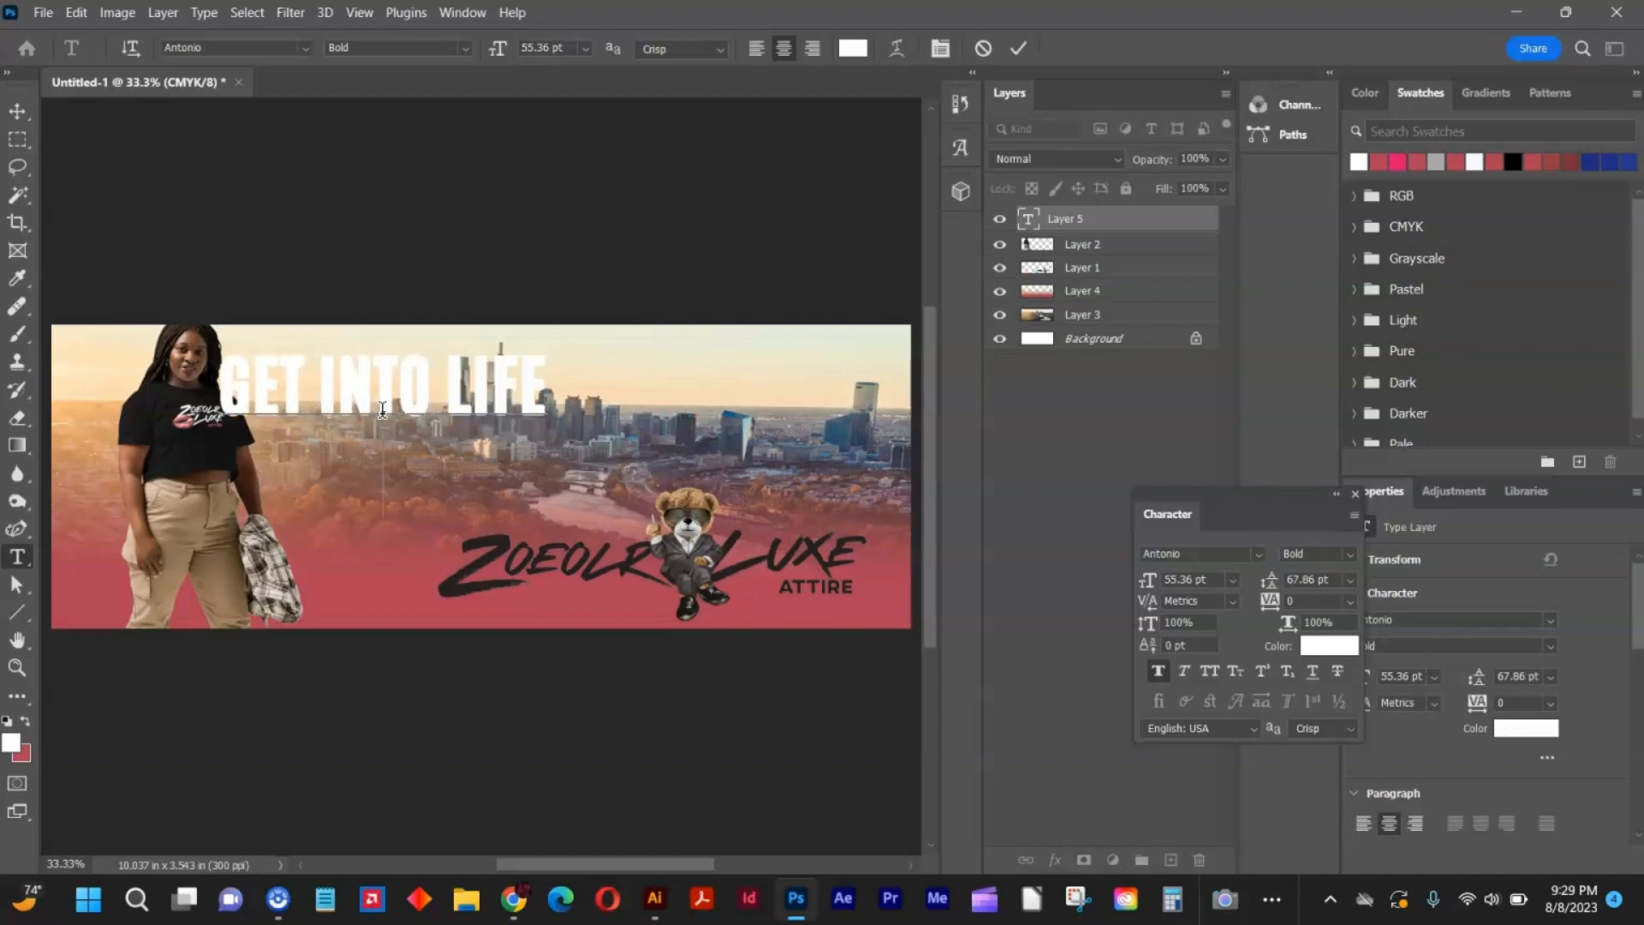
key("Return")
type("WITH")
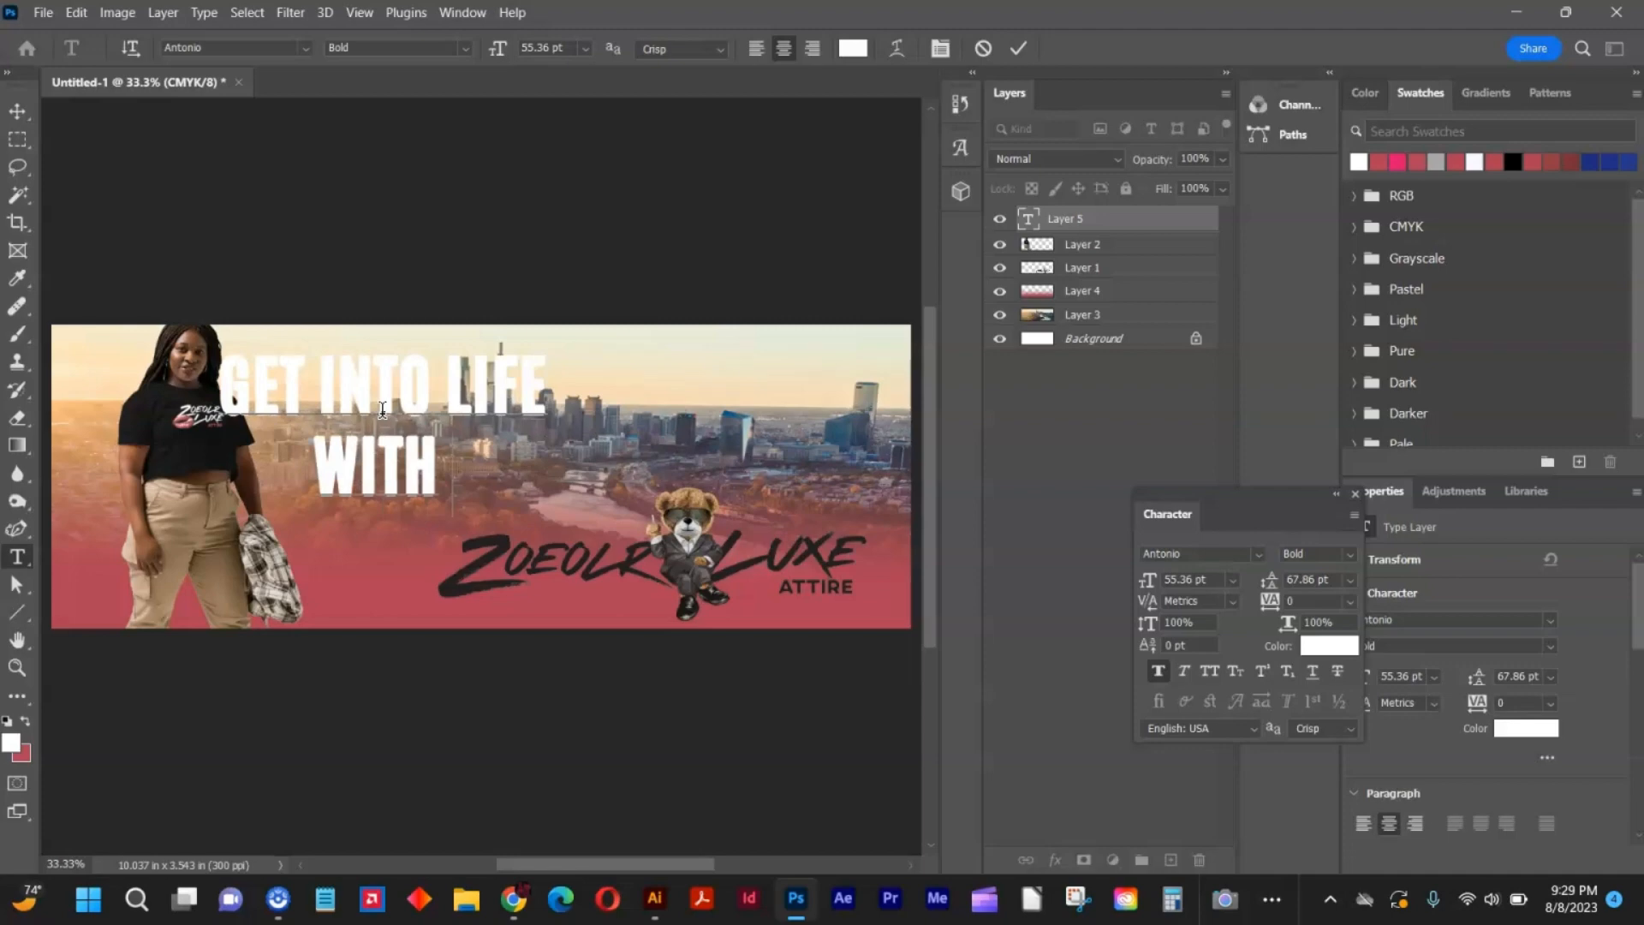
type(" ZOE")
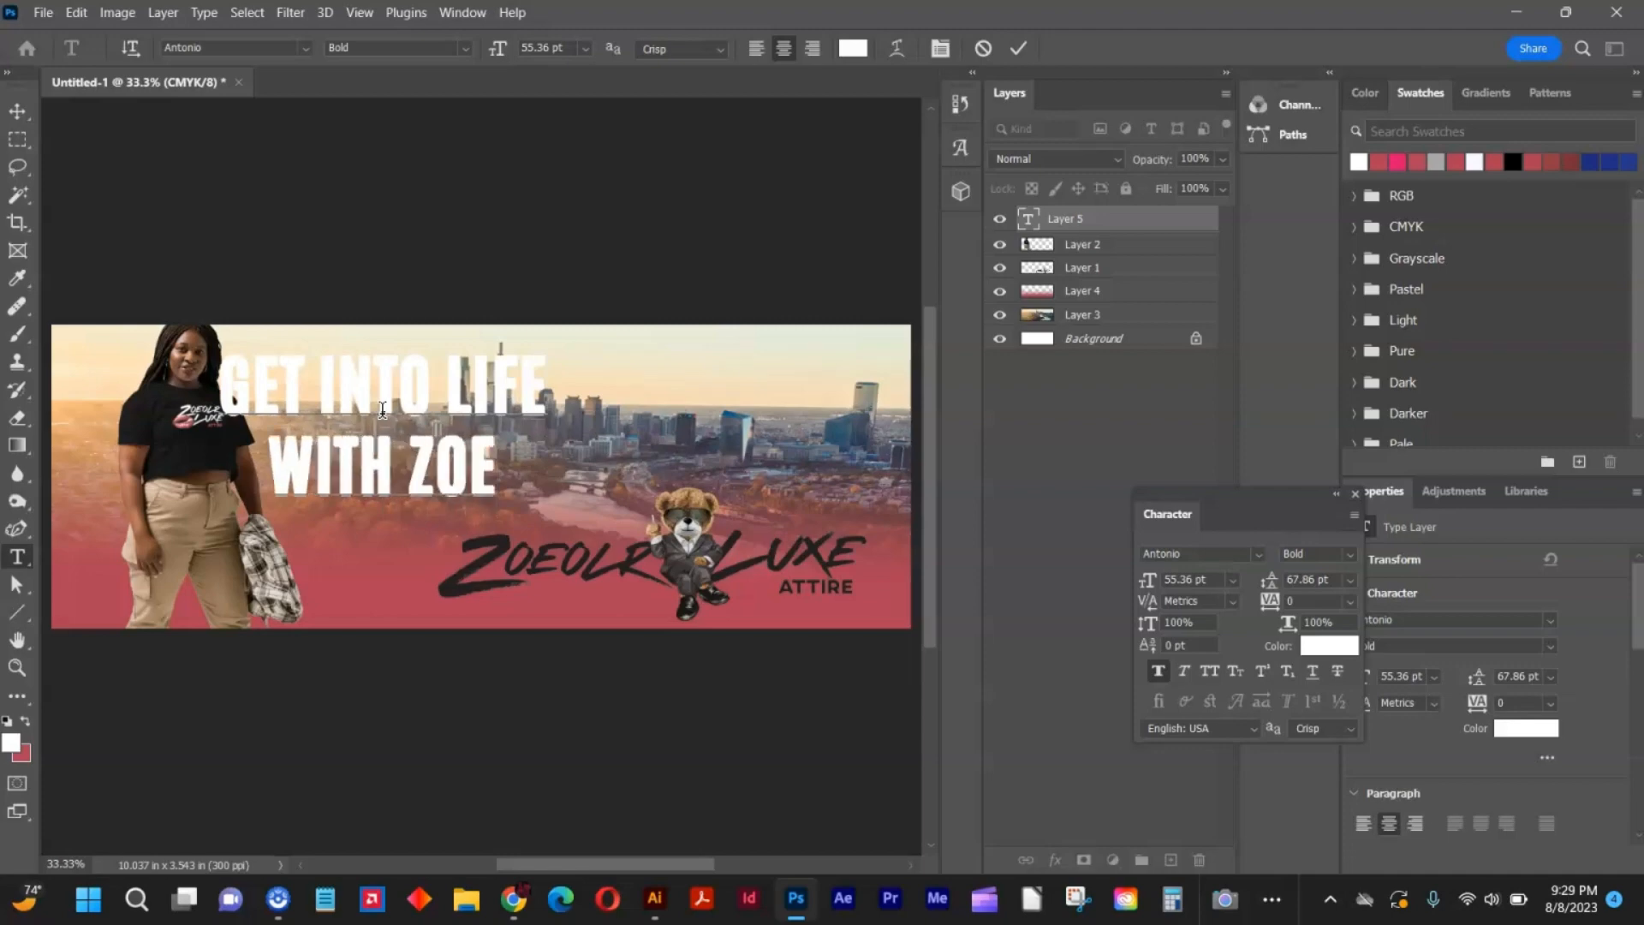
type("OK")
key("BackSpace")
type("LR")
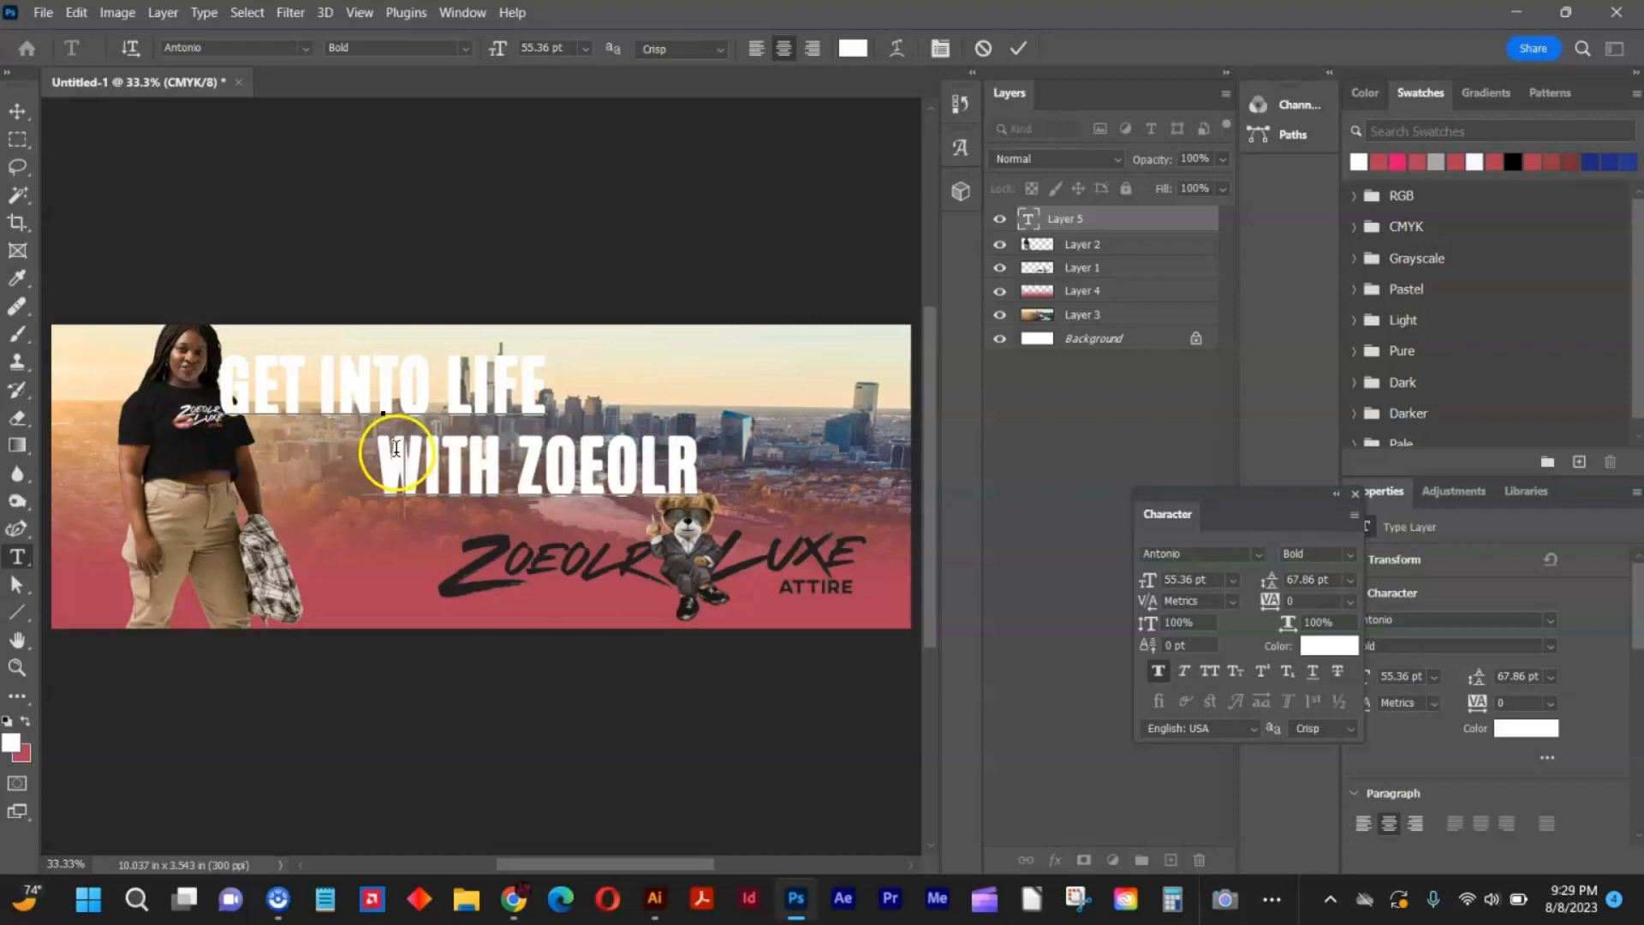
Set the leading of the whole headline to 55 pt.
key("ctrl+a")
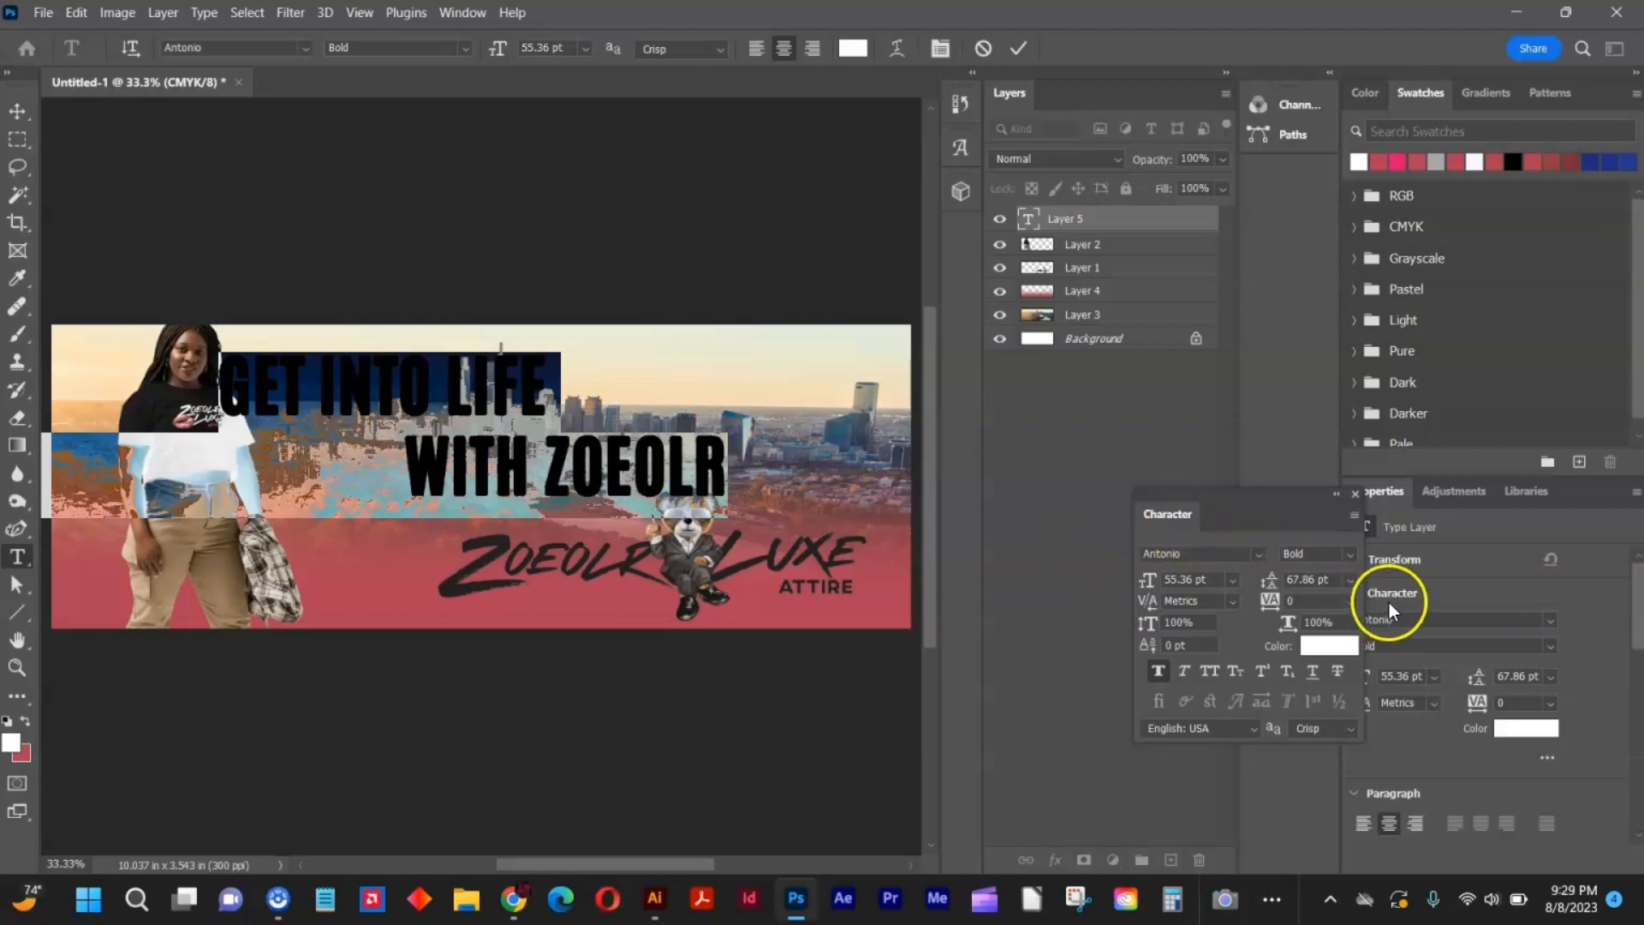
left_click(1269, 580)
left_click_drag(1270, 580, 22, 120)
left_click(19, 115)
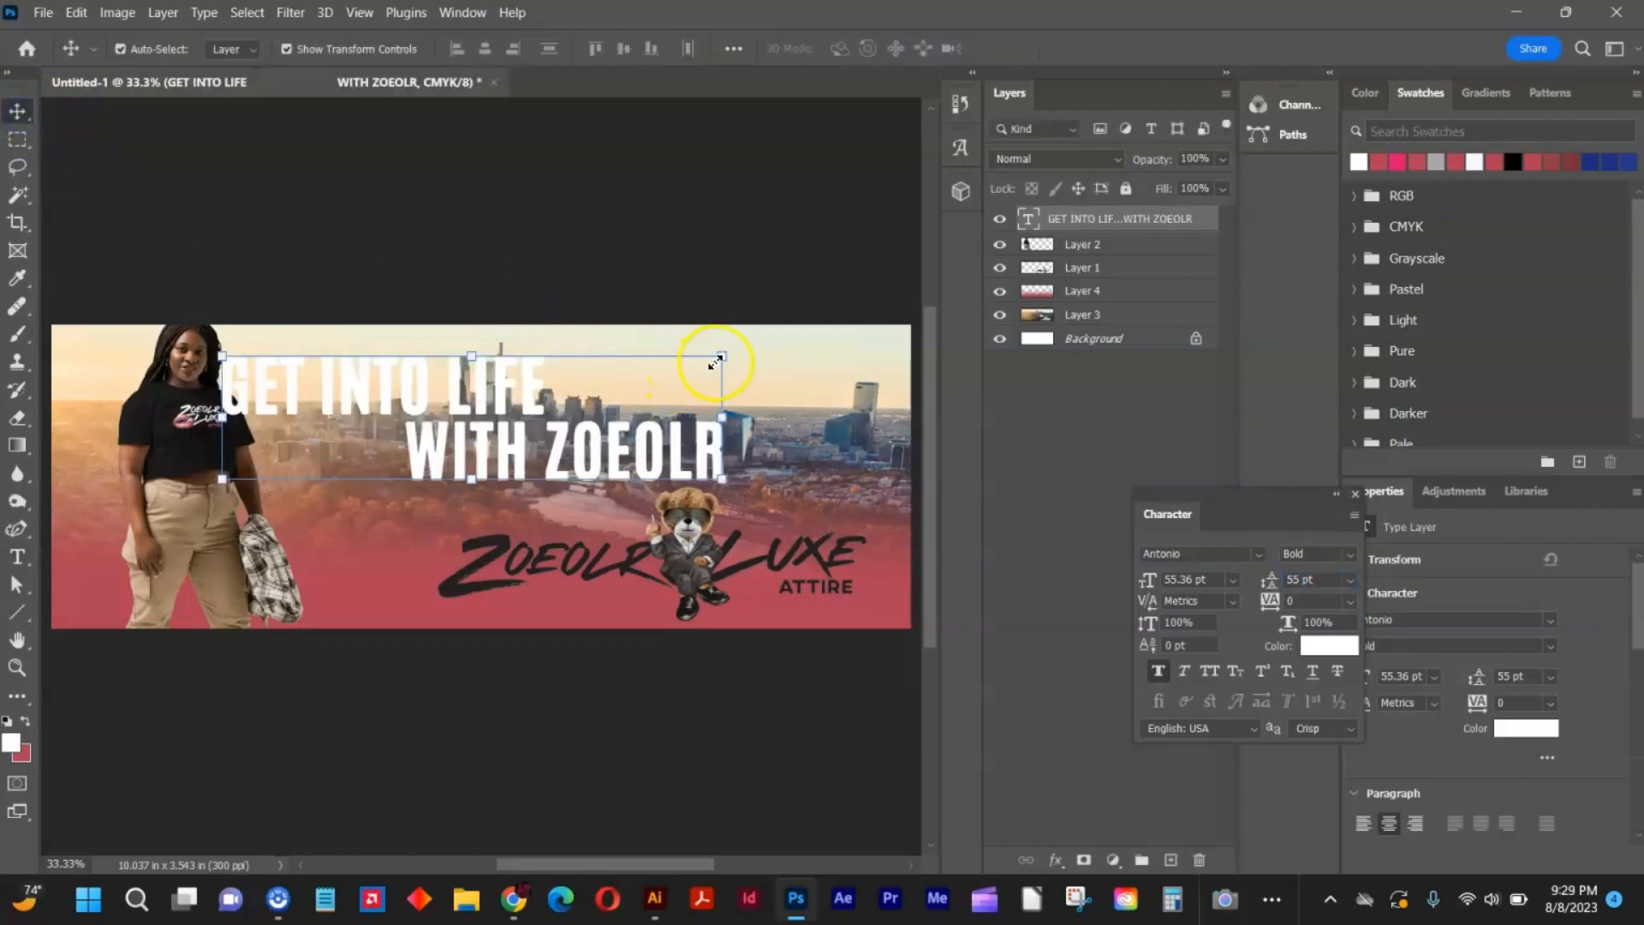
Scale the headline down to about 69% and place it beside the model, just above the Zoeolr Luxe logo.
left_click_drag(726, 351, 482, 397)
left_click_drag(384, 450, 460, 483)
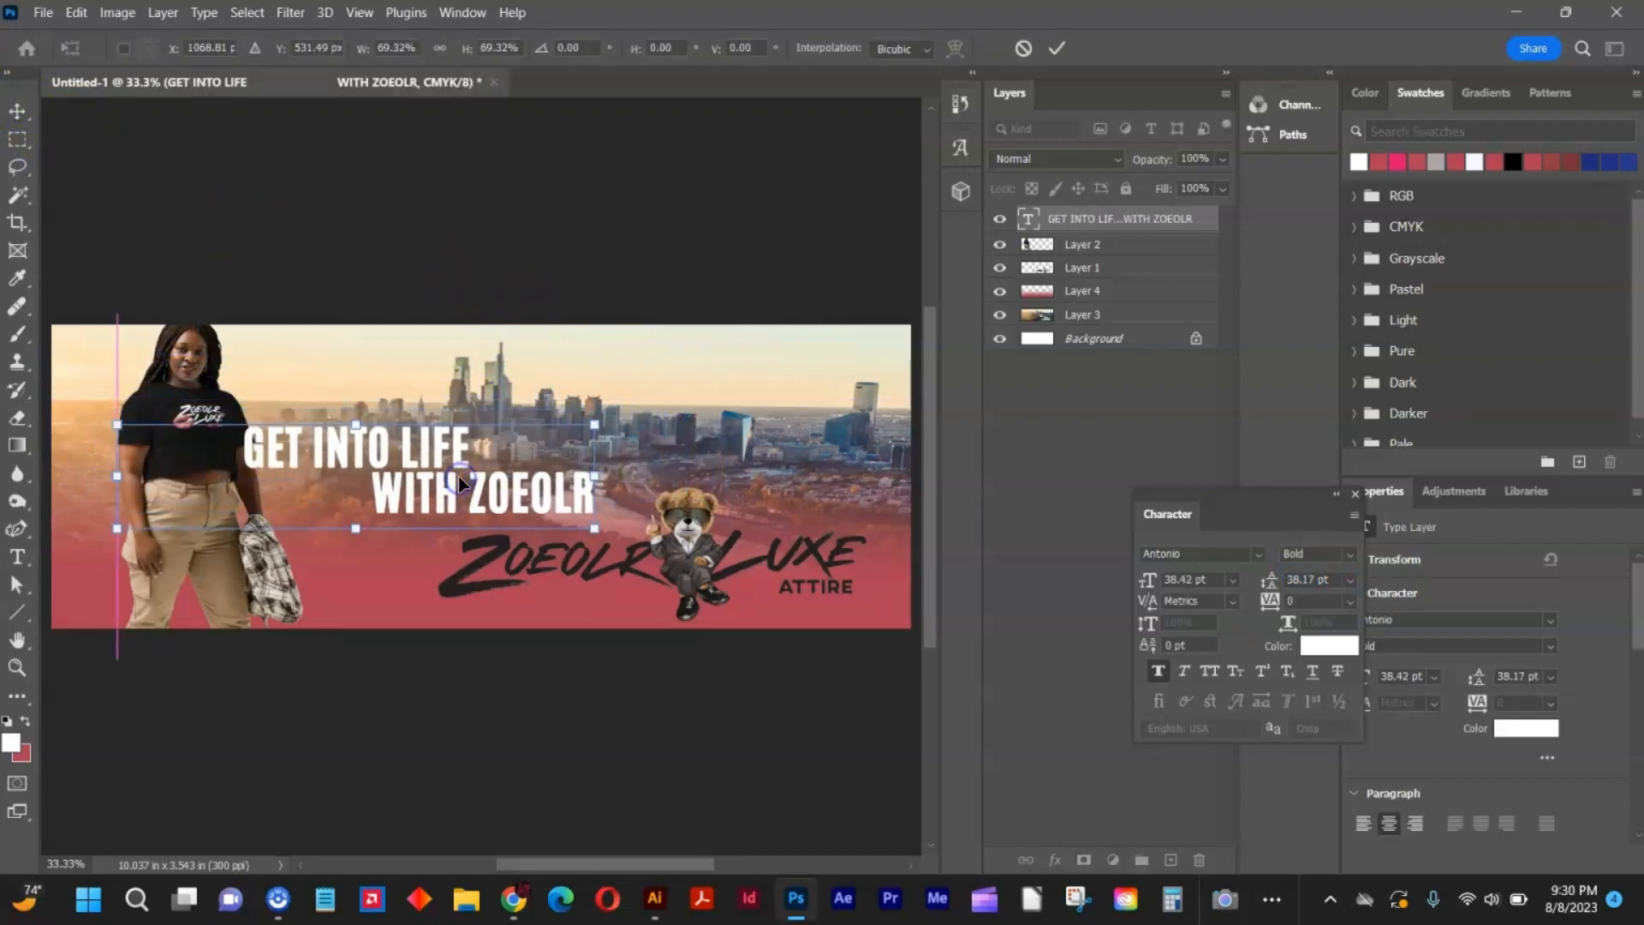
left_click(562, 296)
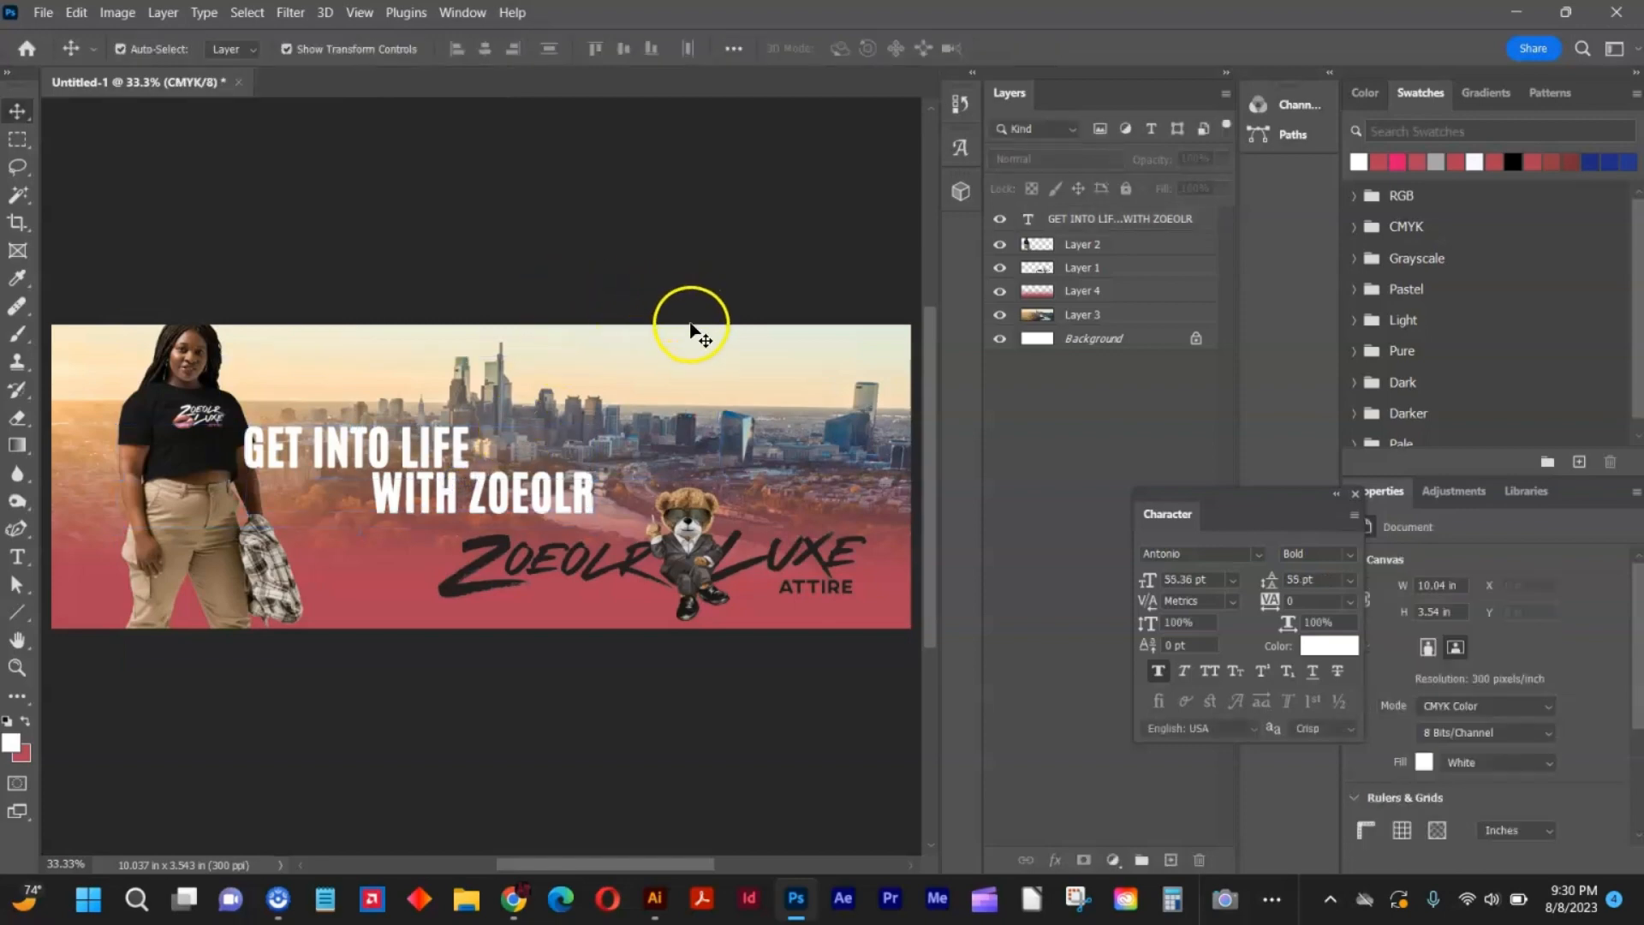
Export the banner as a JPG named 2 to the Desktop.
left_click(43, 12)
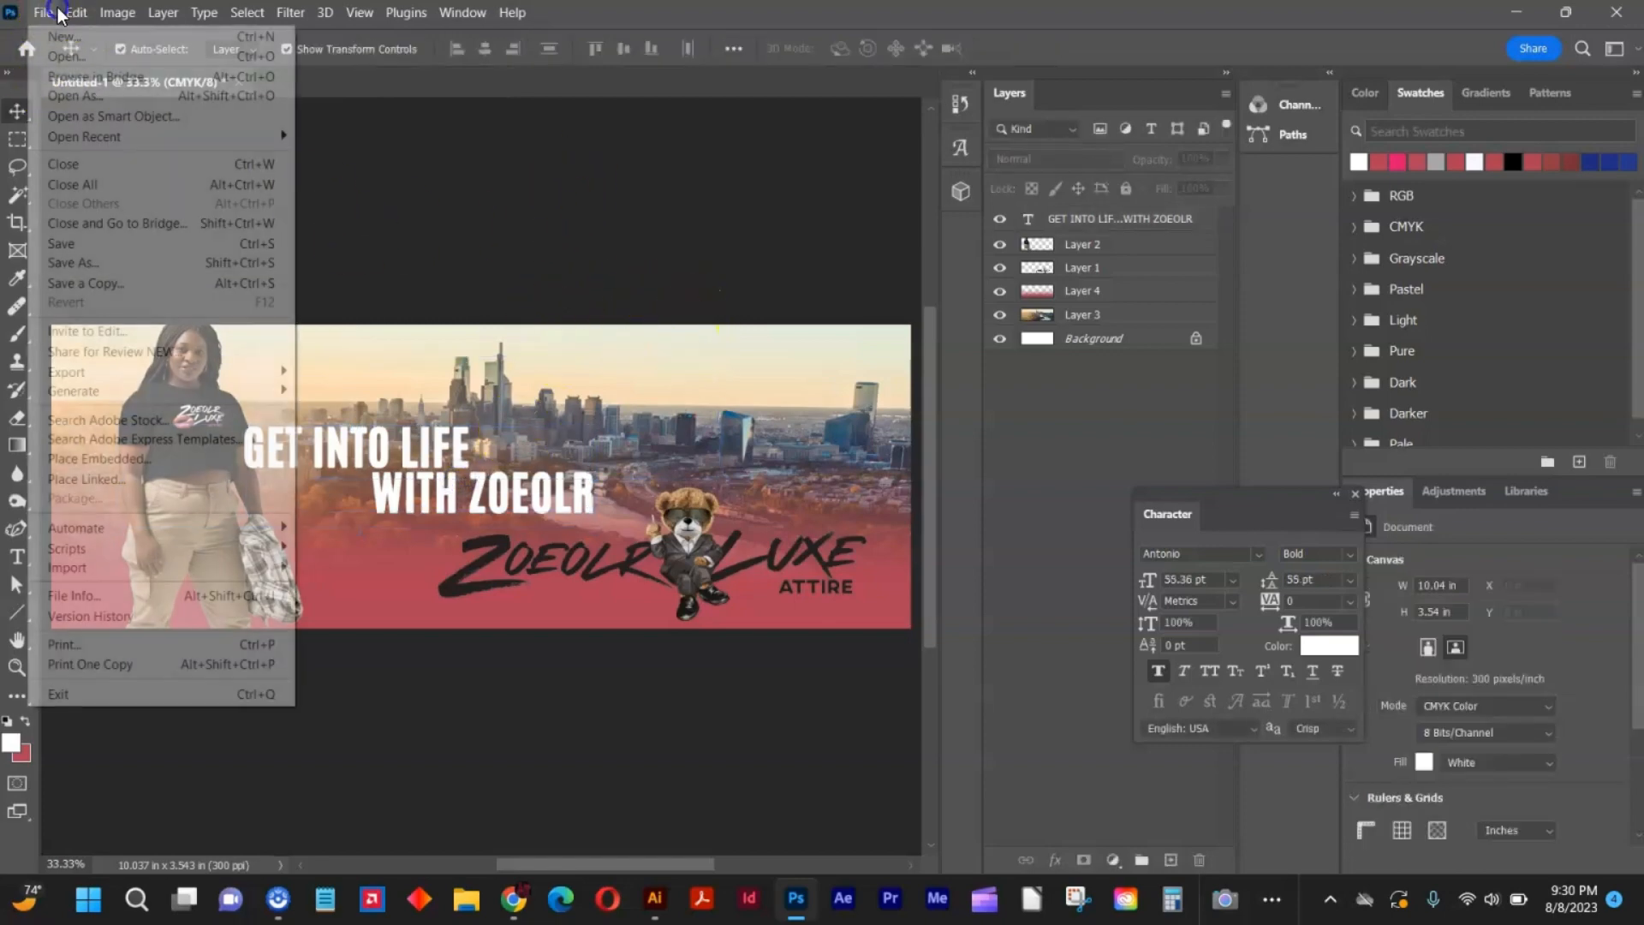
mouse_move(76, 12)
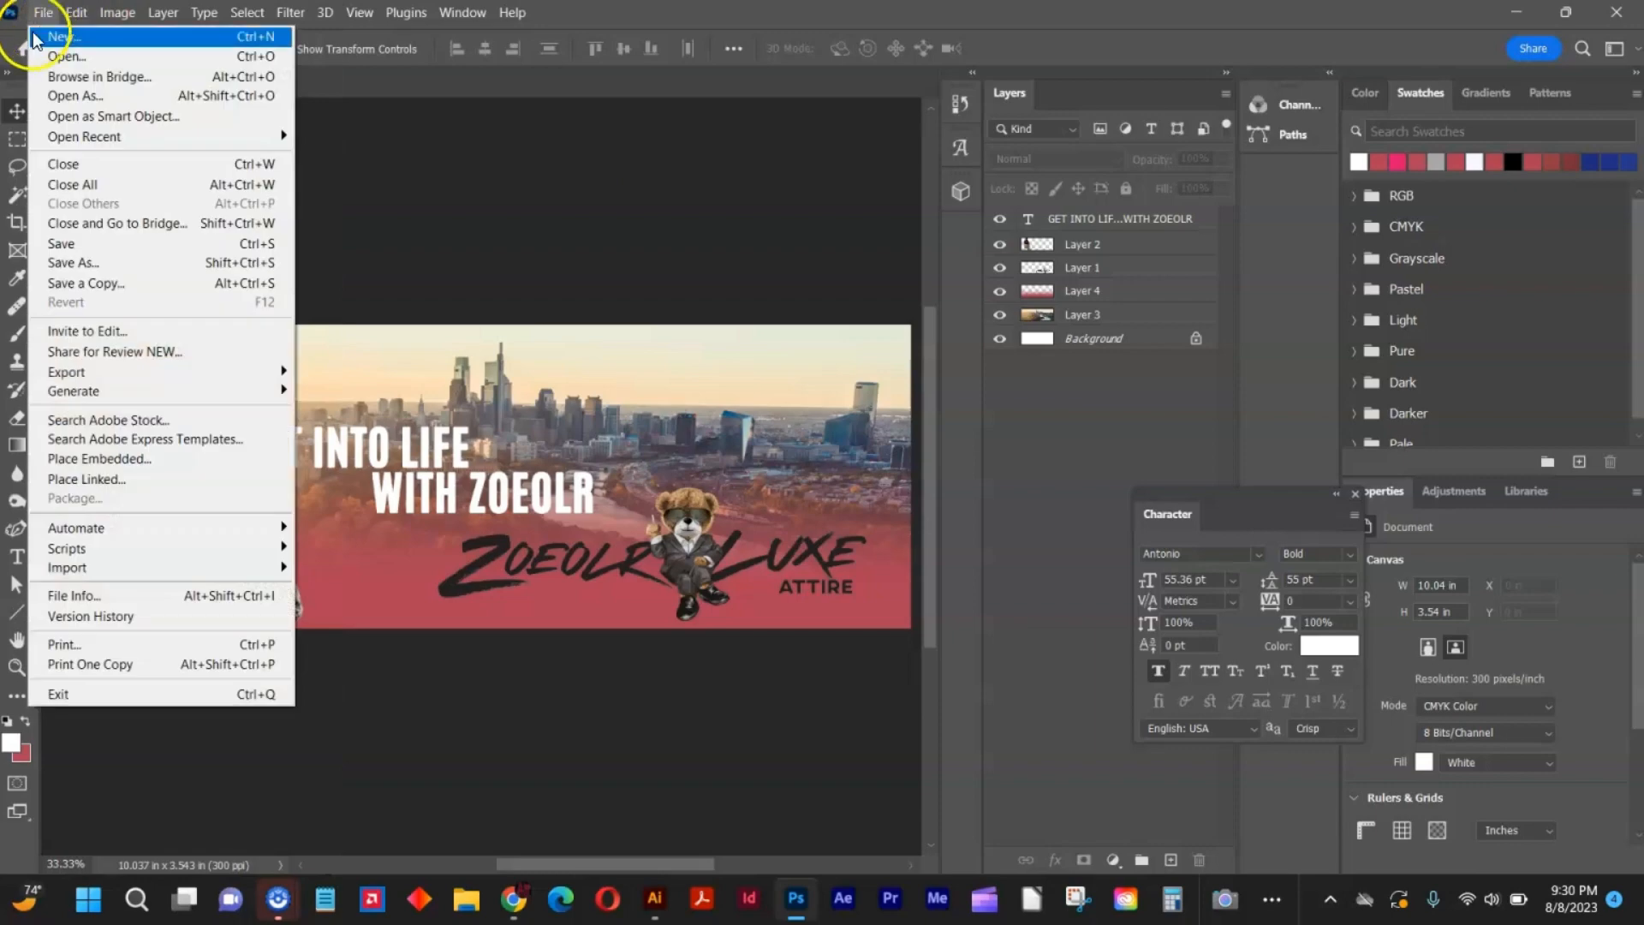
left_click(136, 378)
left_click(375, 389)
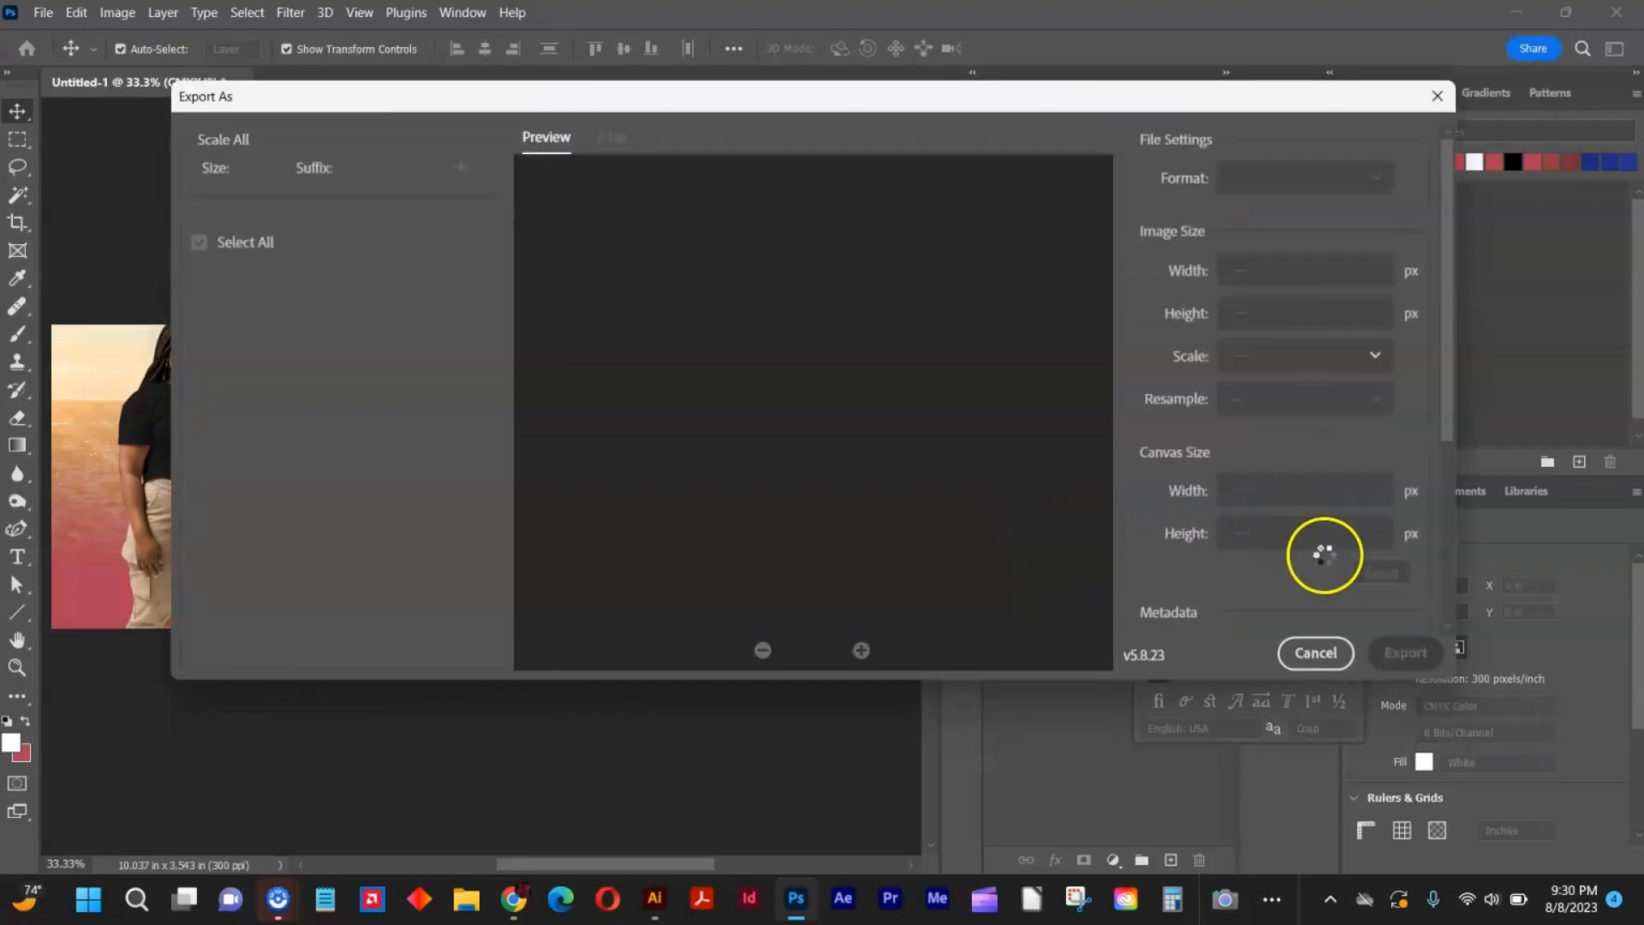
left_click(1397, 651)
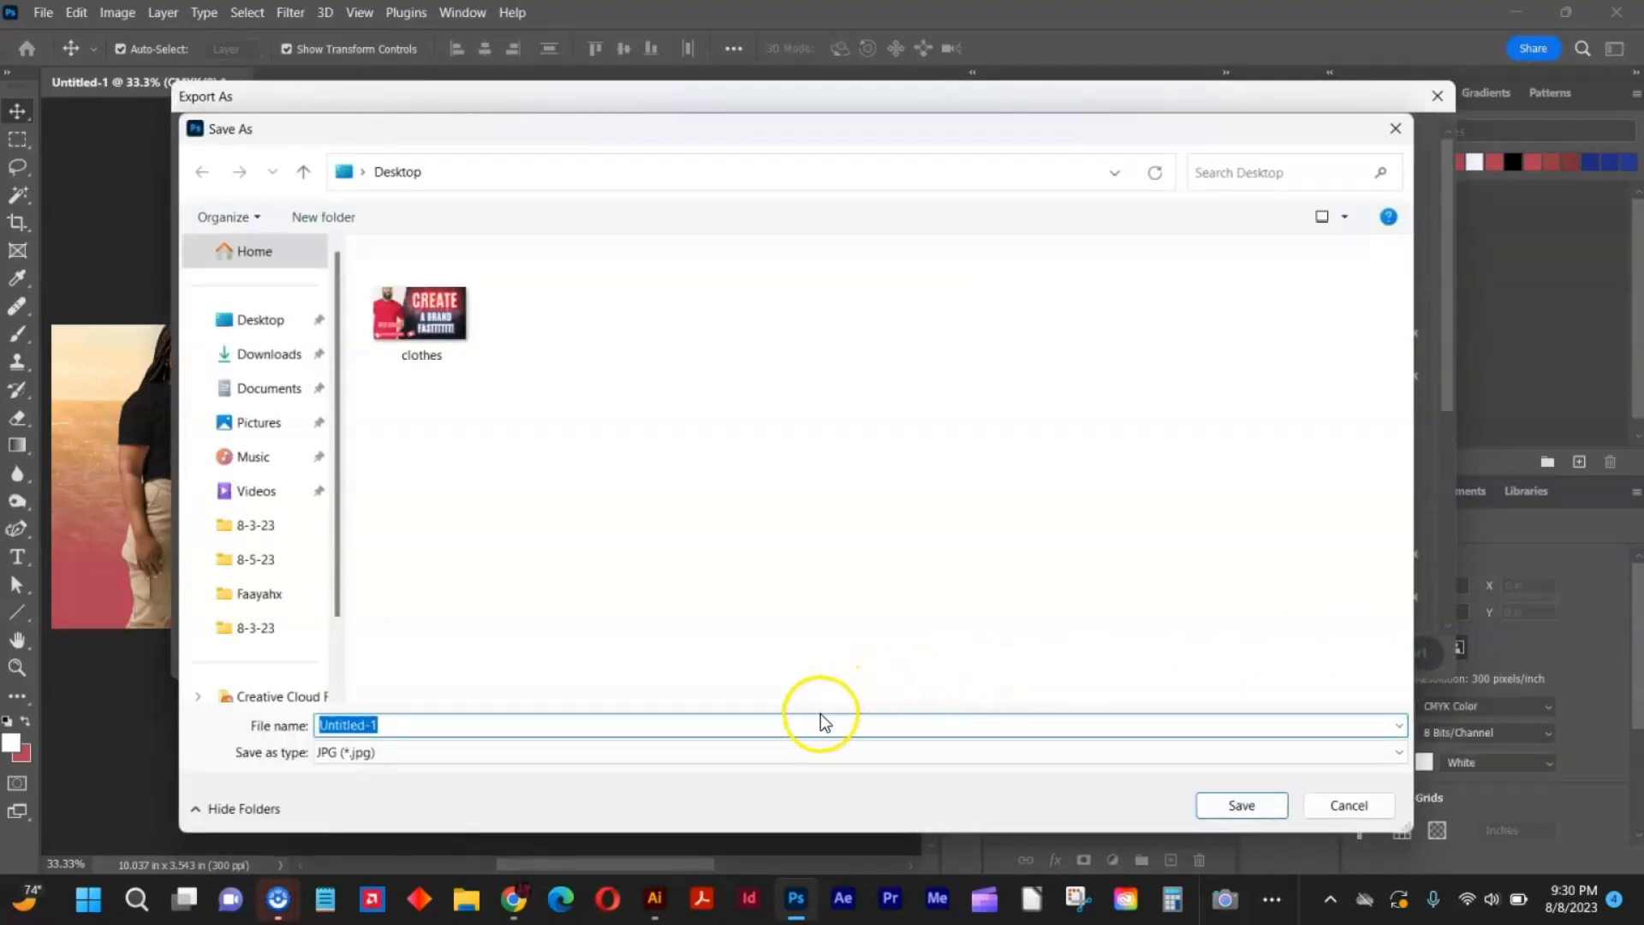
type("23")
key("Return")
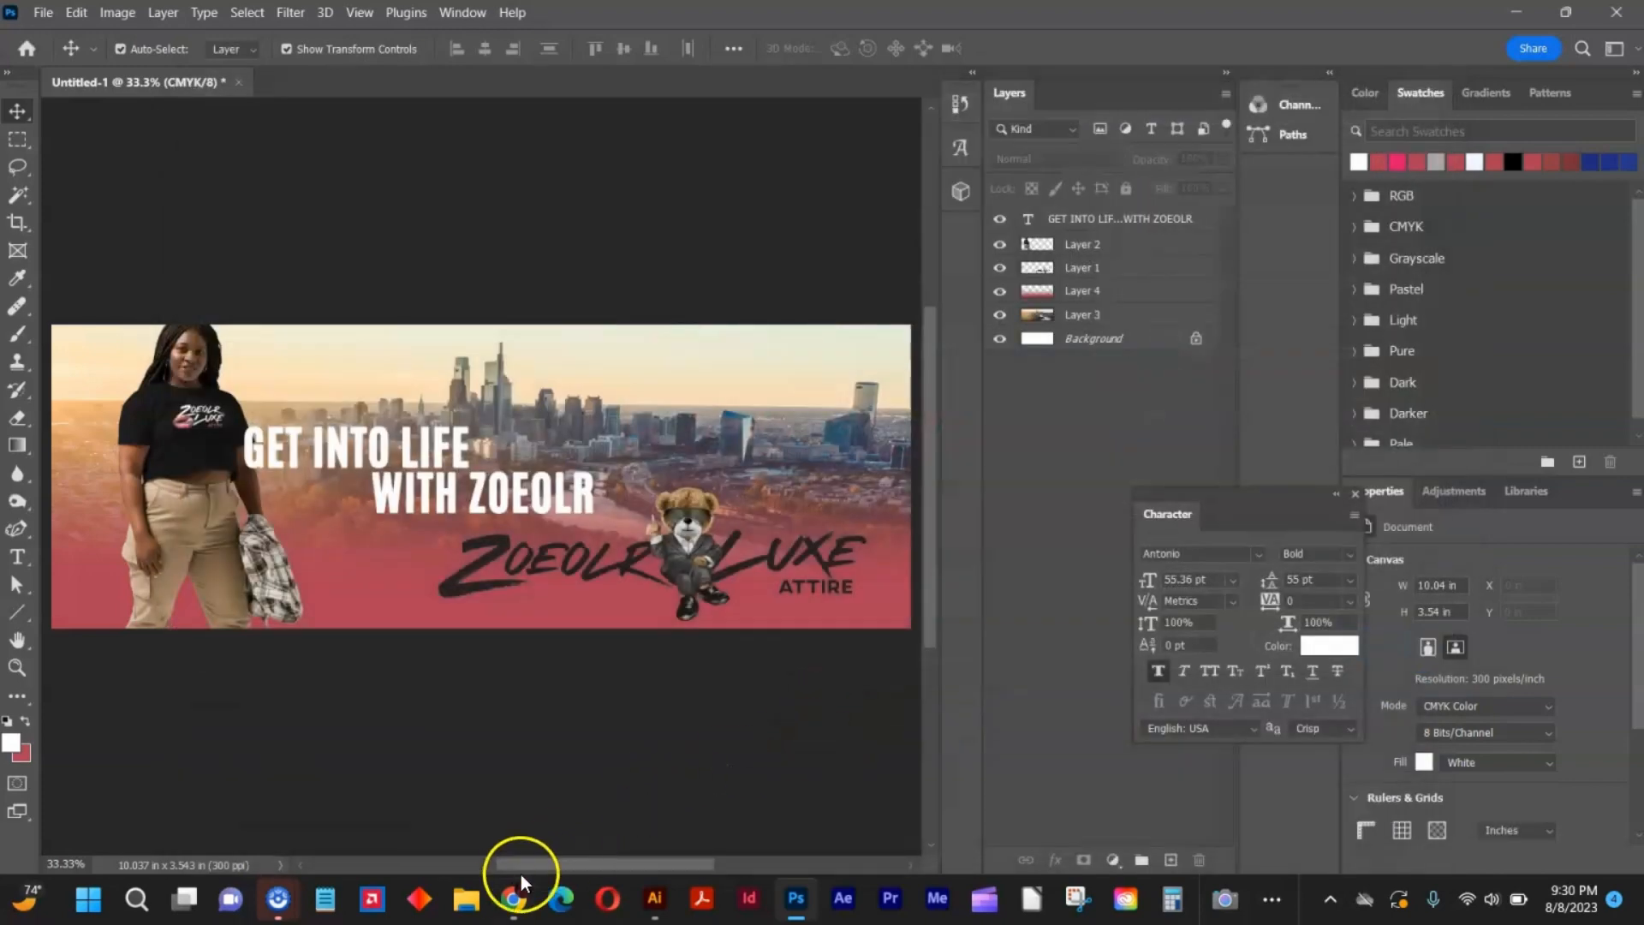
Switch to Chrome and close the skyline photo and Philadelphia search tabs.
left_click(517, 882)
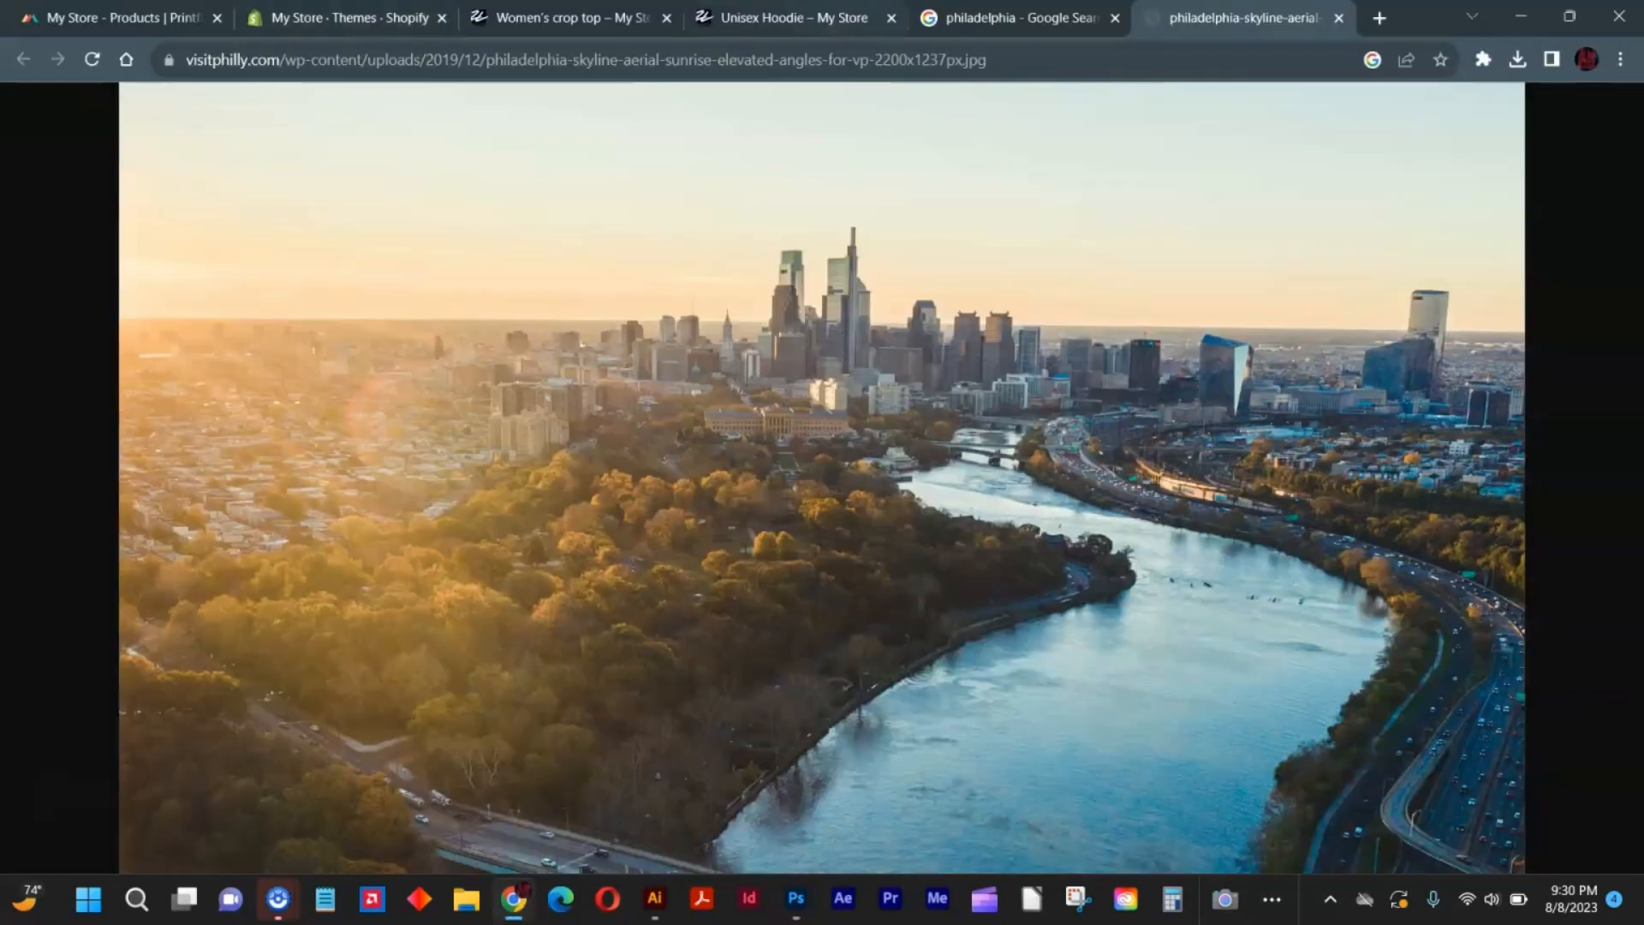
left_click(1093, 12)
left_click(1115, 19)
left_click(1115, 19)
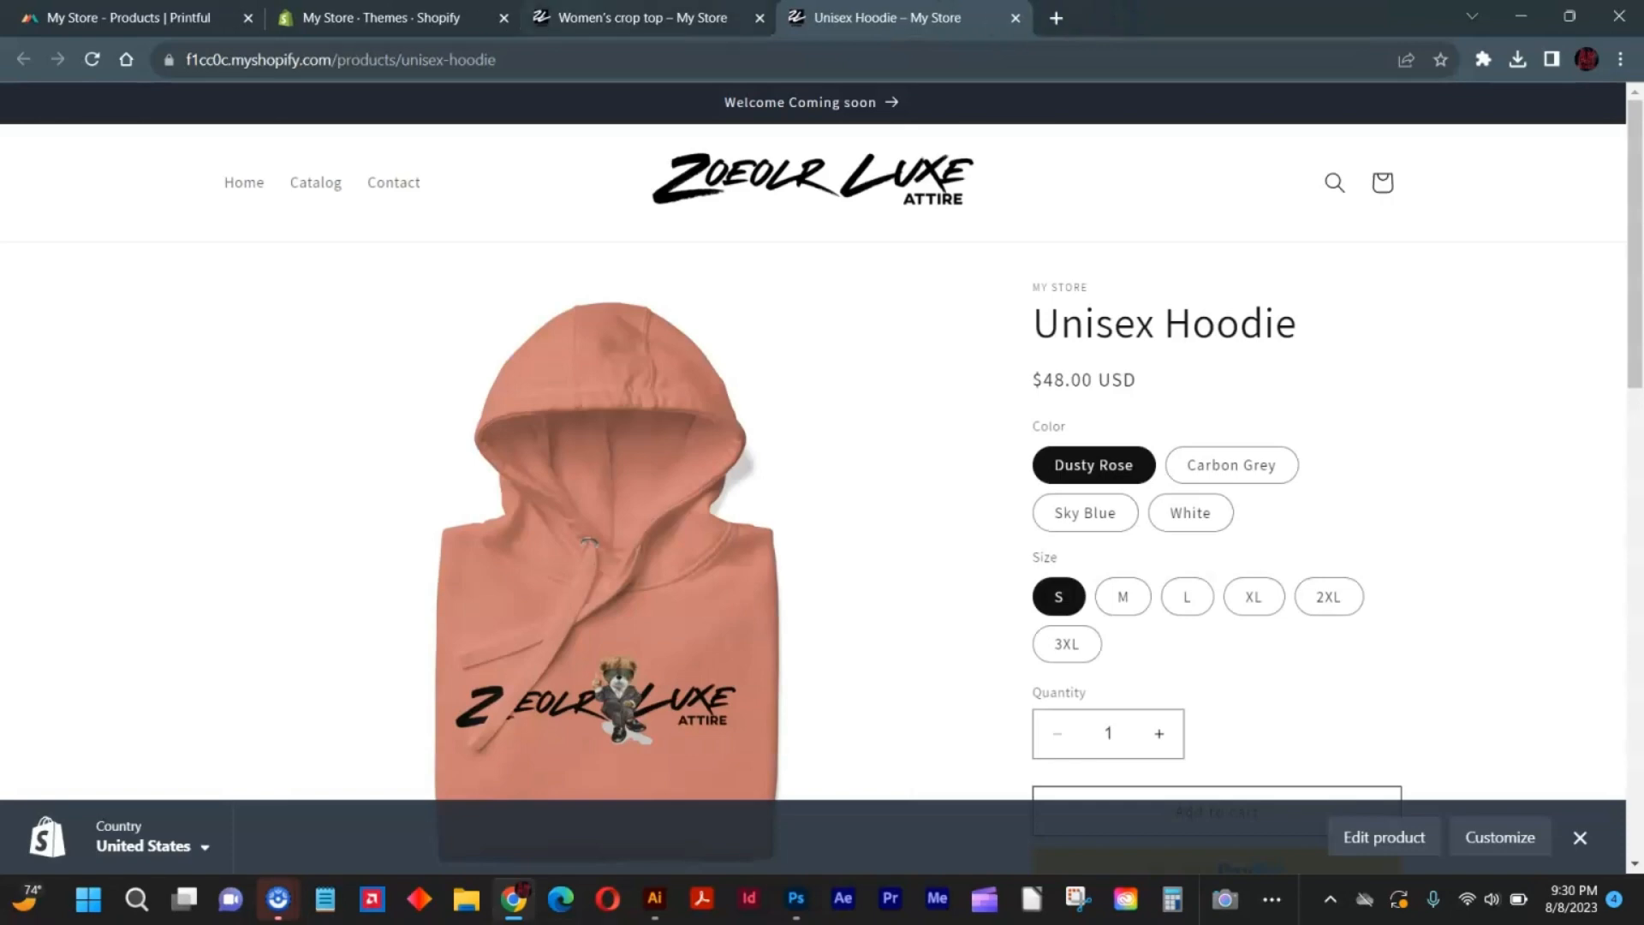
Open the Dawn theme for customization and select the home page's image banner section.
left_click(422, 12)
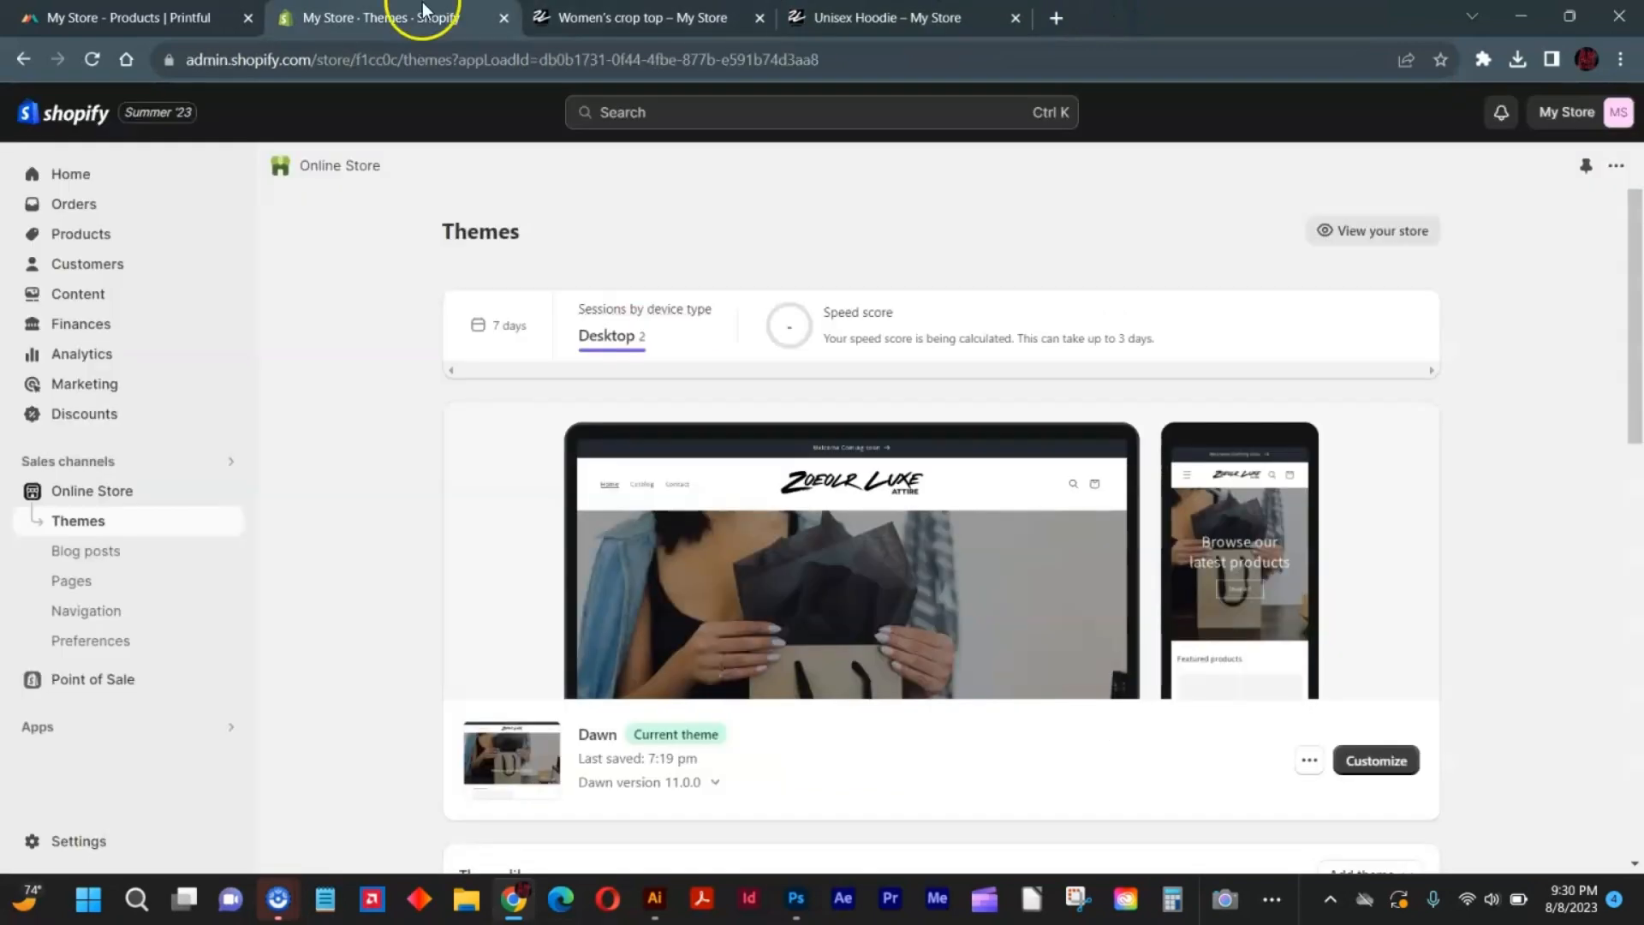
left_click(1361, 759)
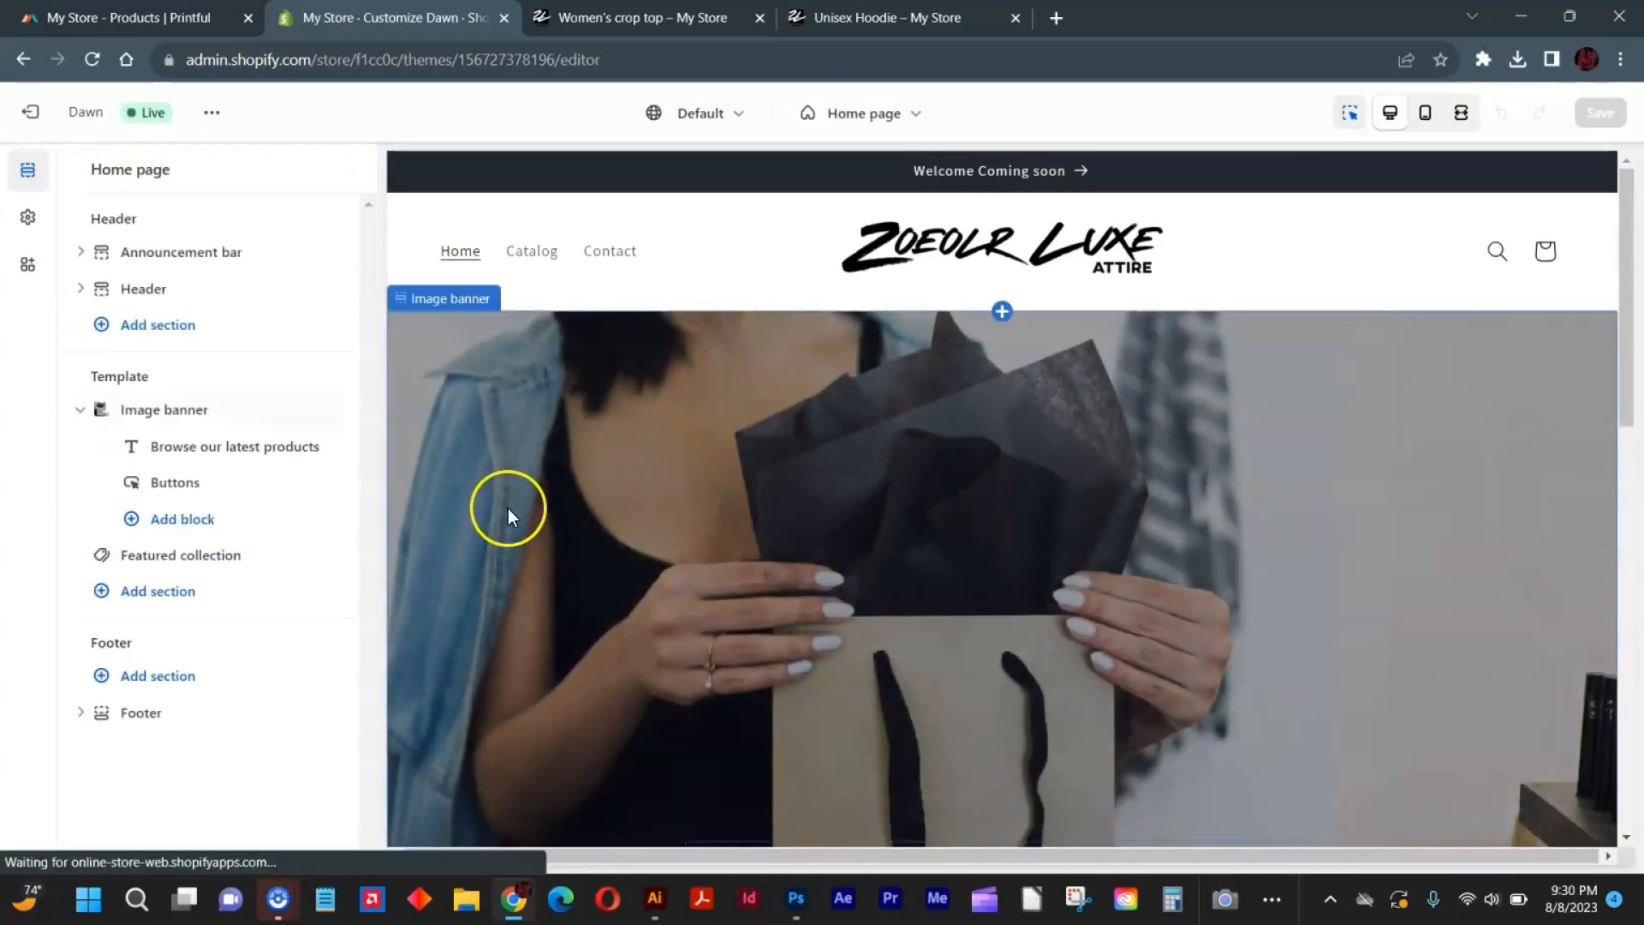
left_click(517, 459)
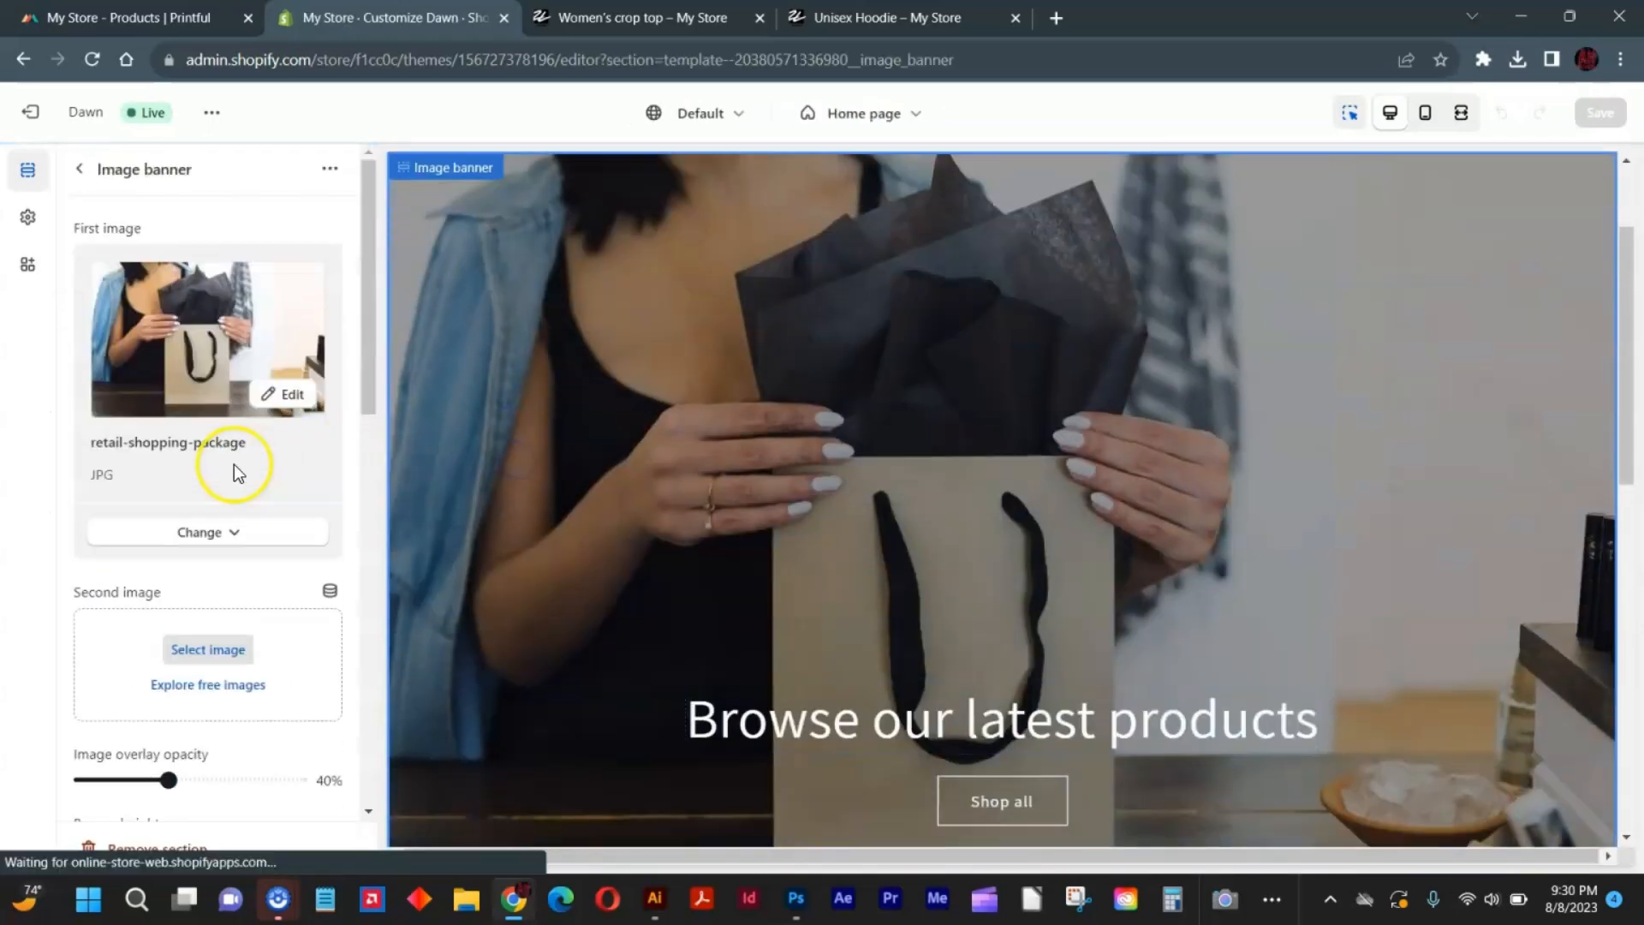
Upload the image 23 from the Desktop and use it as the first image of the image banner.
left_click(196, 373)
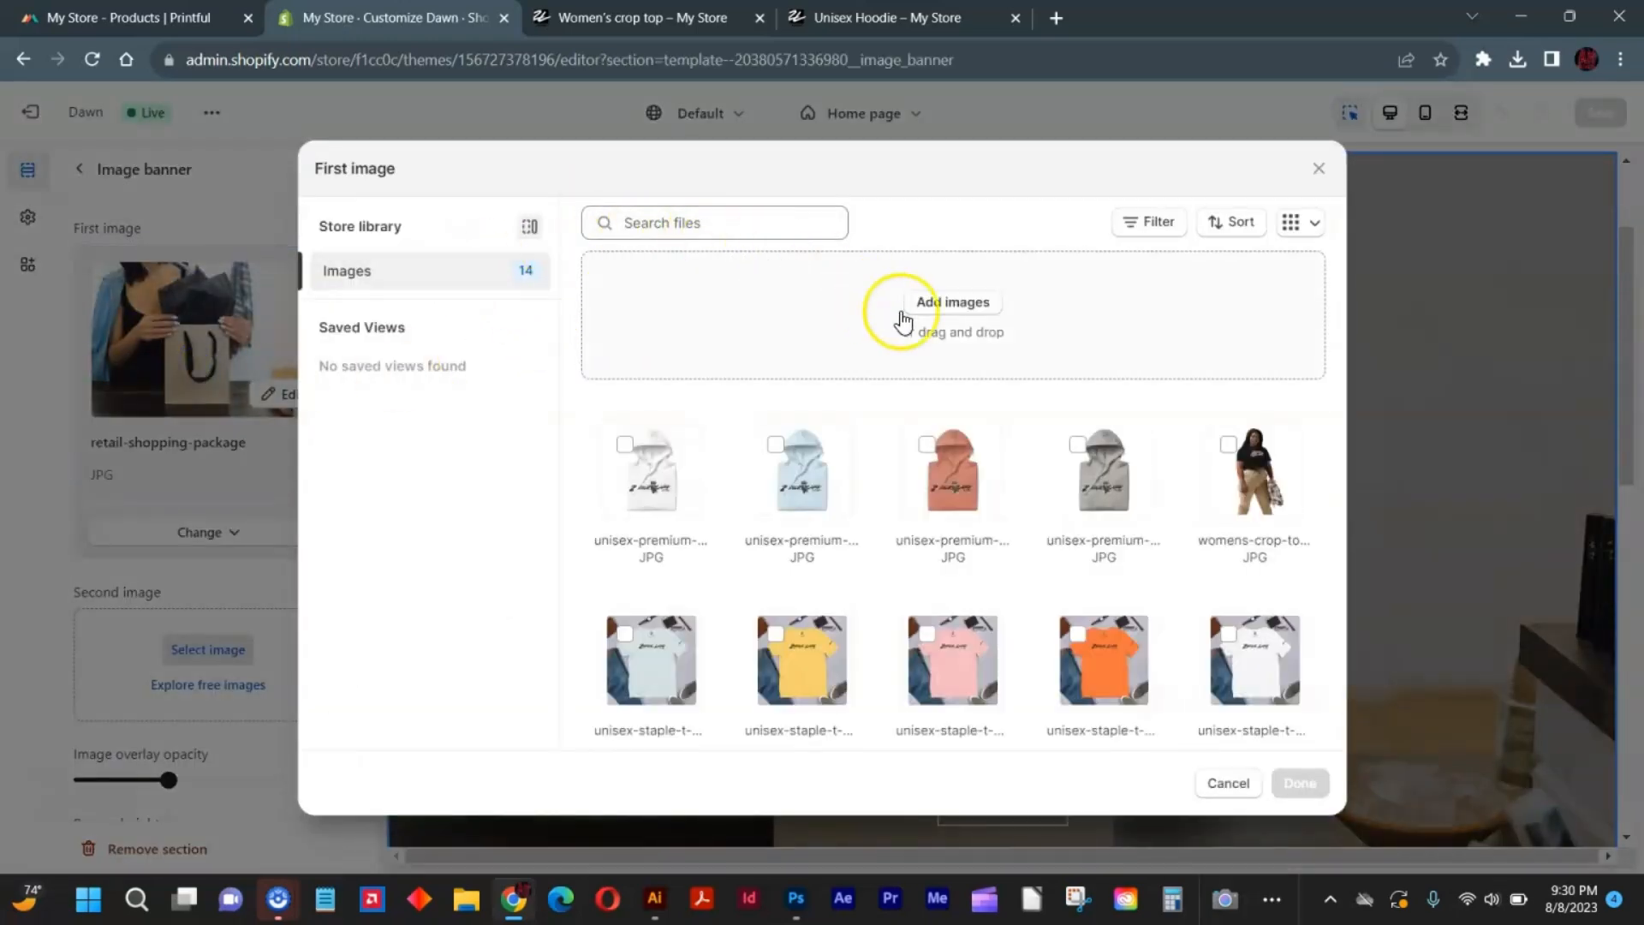
left_click(942, 304)
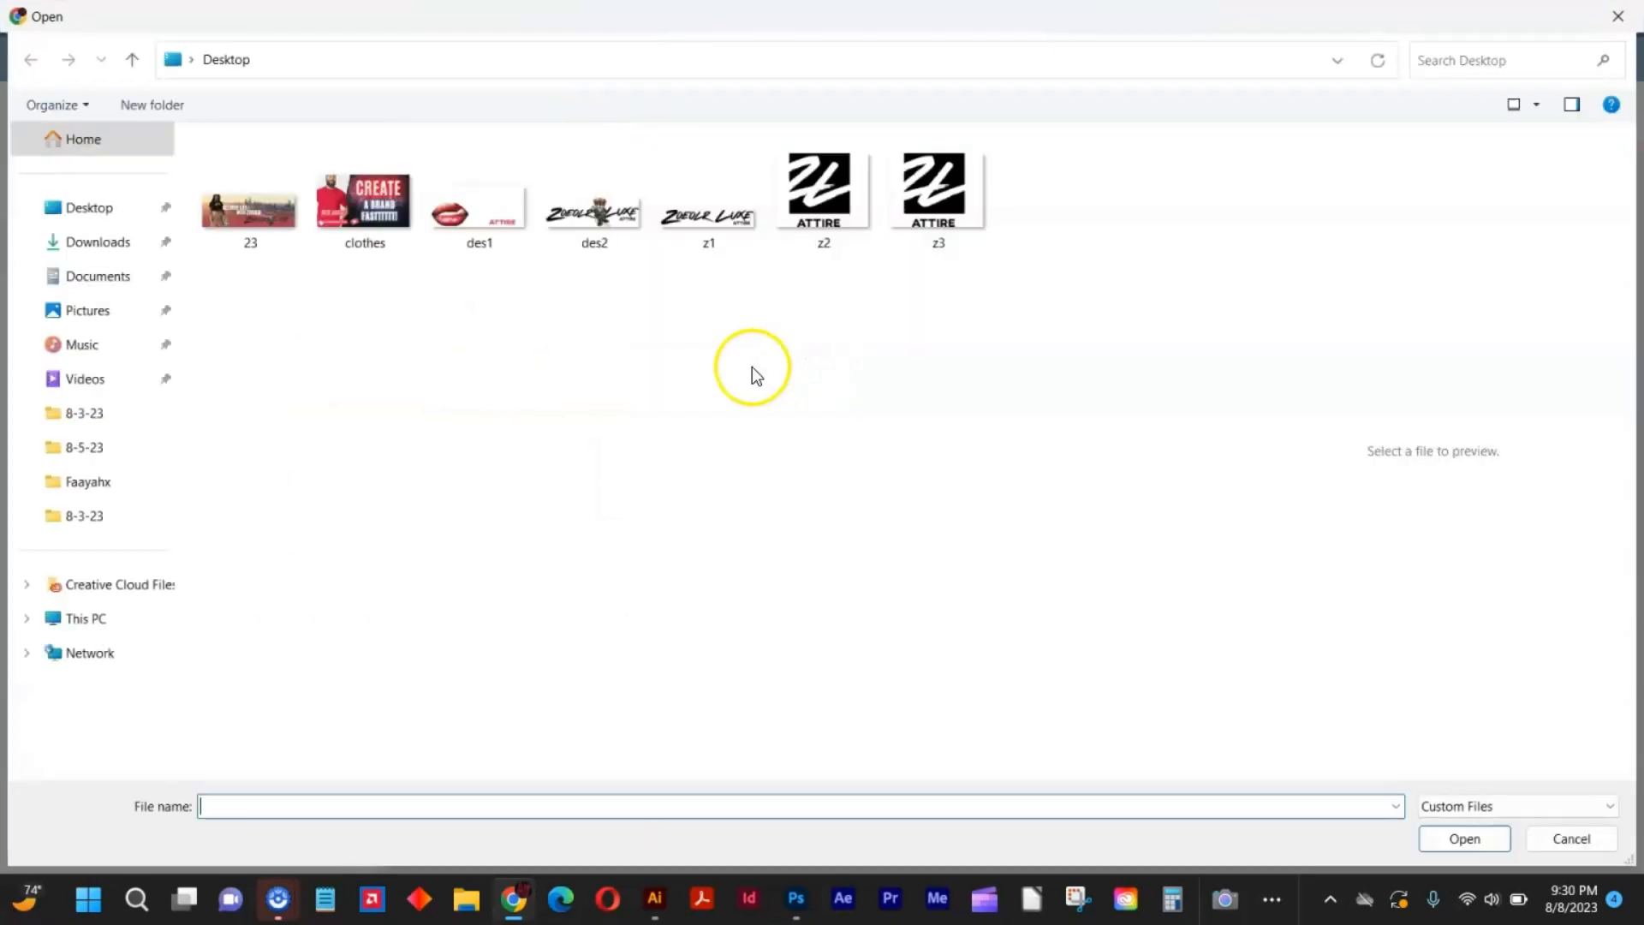
left_click(246, 214)
double_click(246, 221)
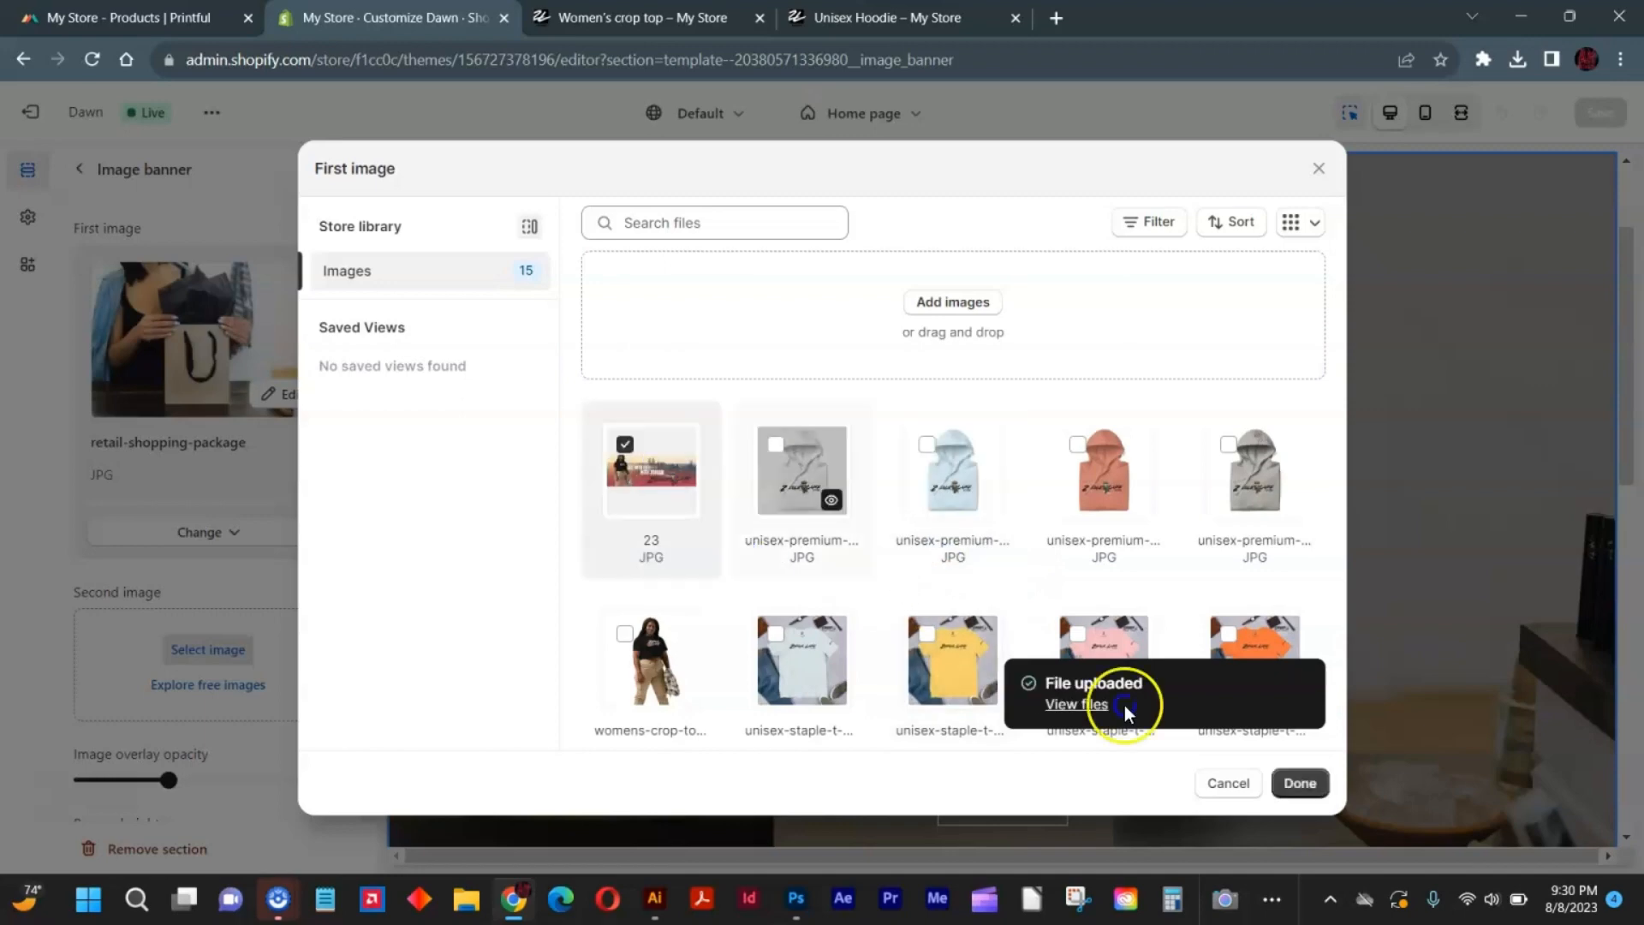
left_click(1299, 784)
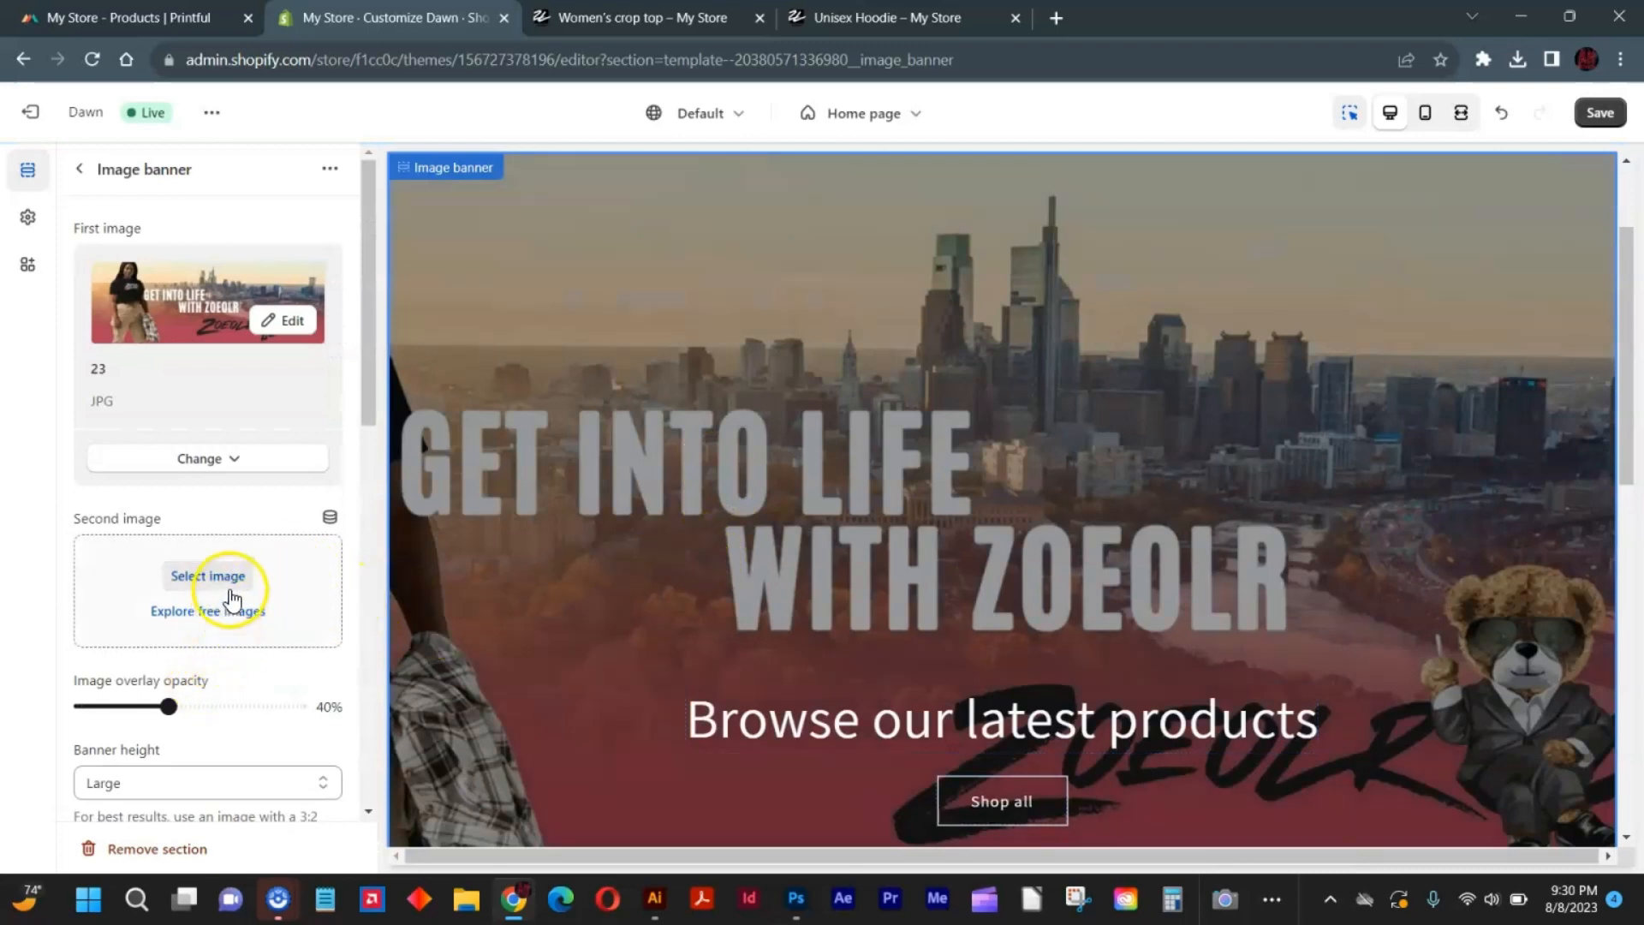
Set the banner height to Medium and save the theme.
scroll(263, 661, "down", 1)
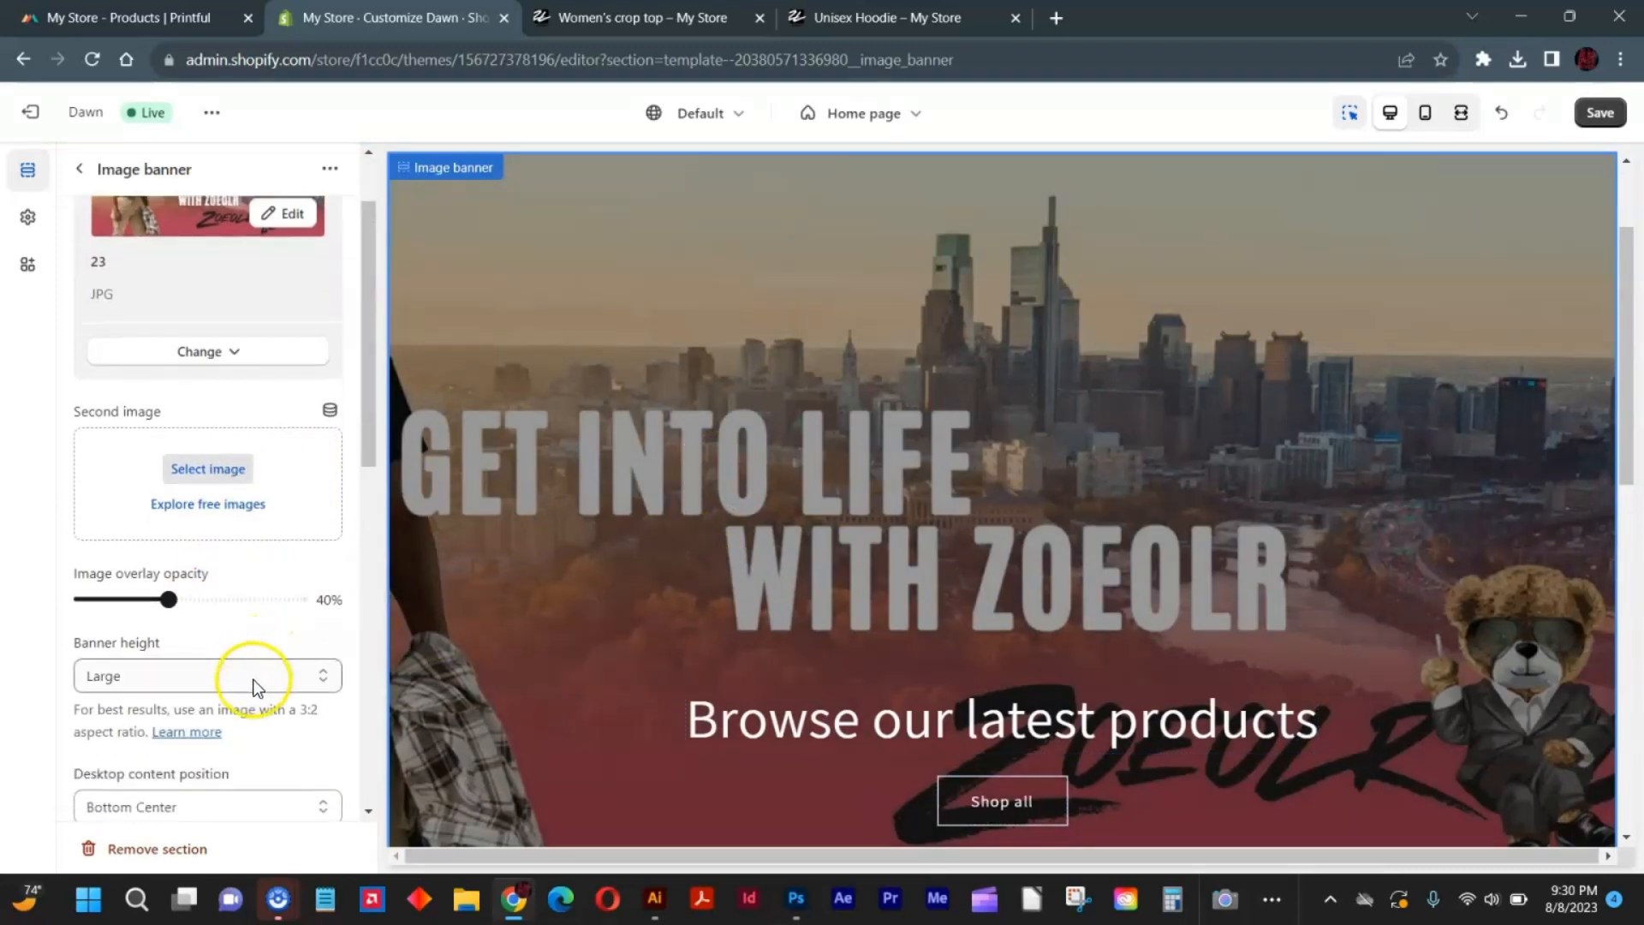
left_click(253, 678)
key("Escape")
left_click(220, 737)
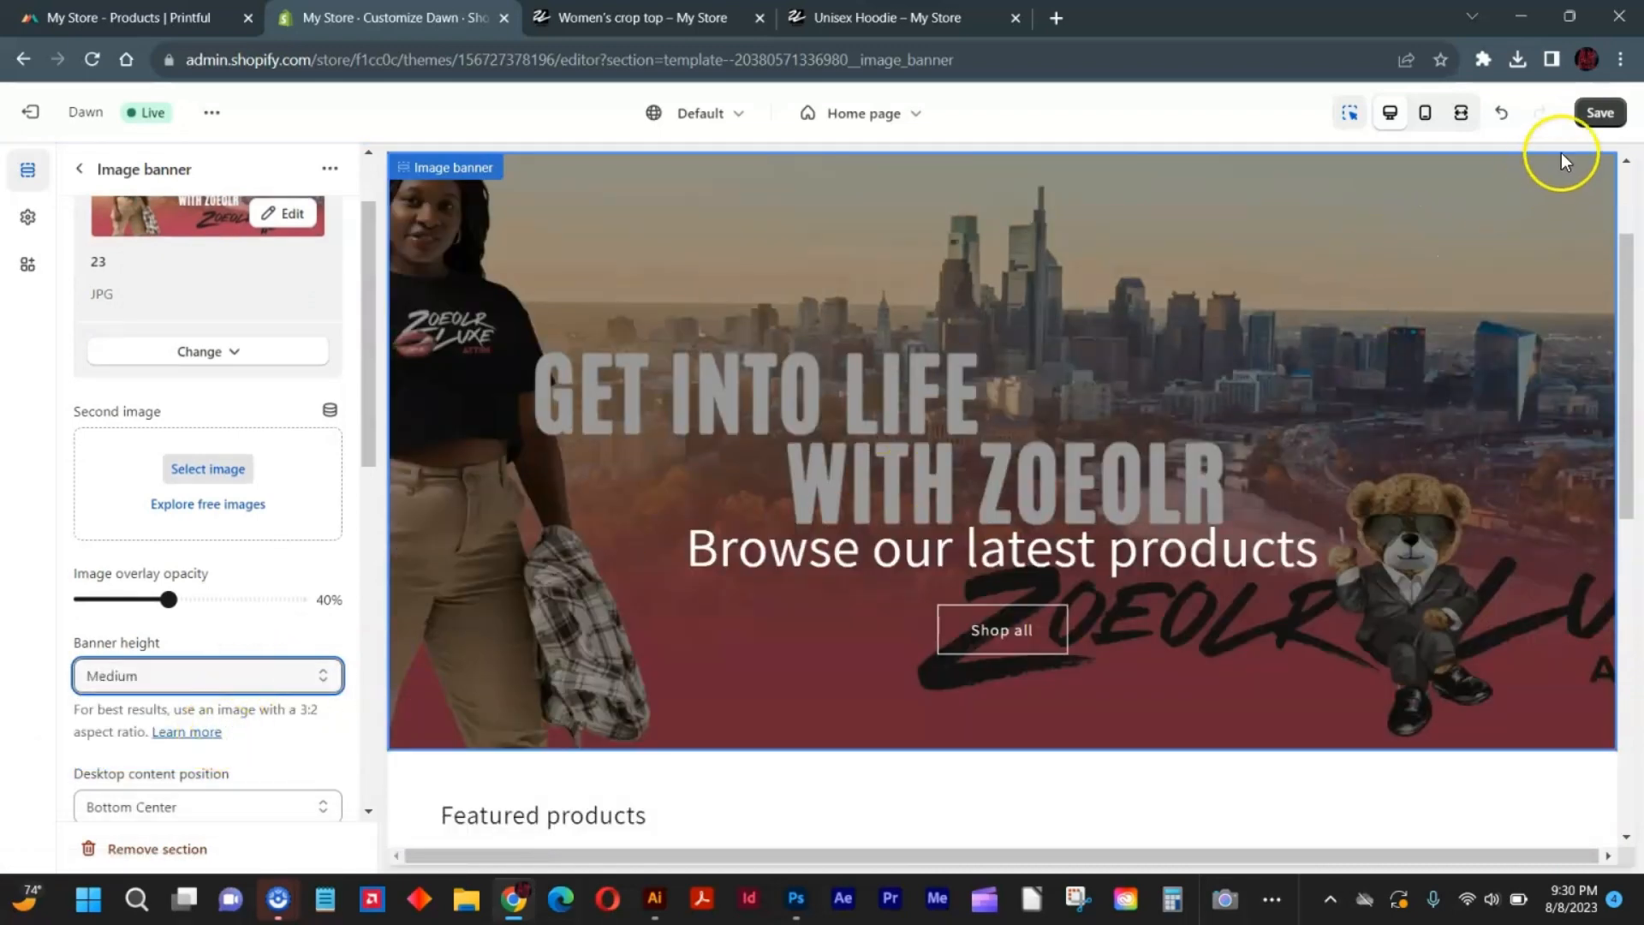
left_click(1598, 112)
Close the Unisex Hoodie tab and check the new banner on the refreshed home page of the live store.
left_click(593, 15)
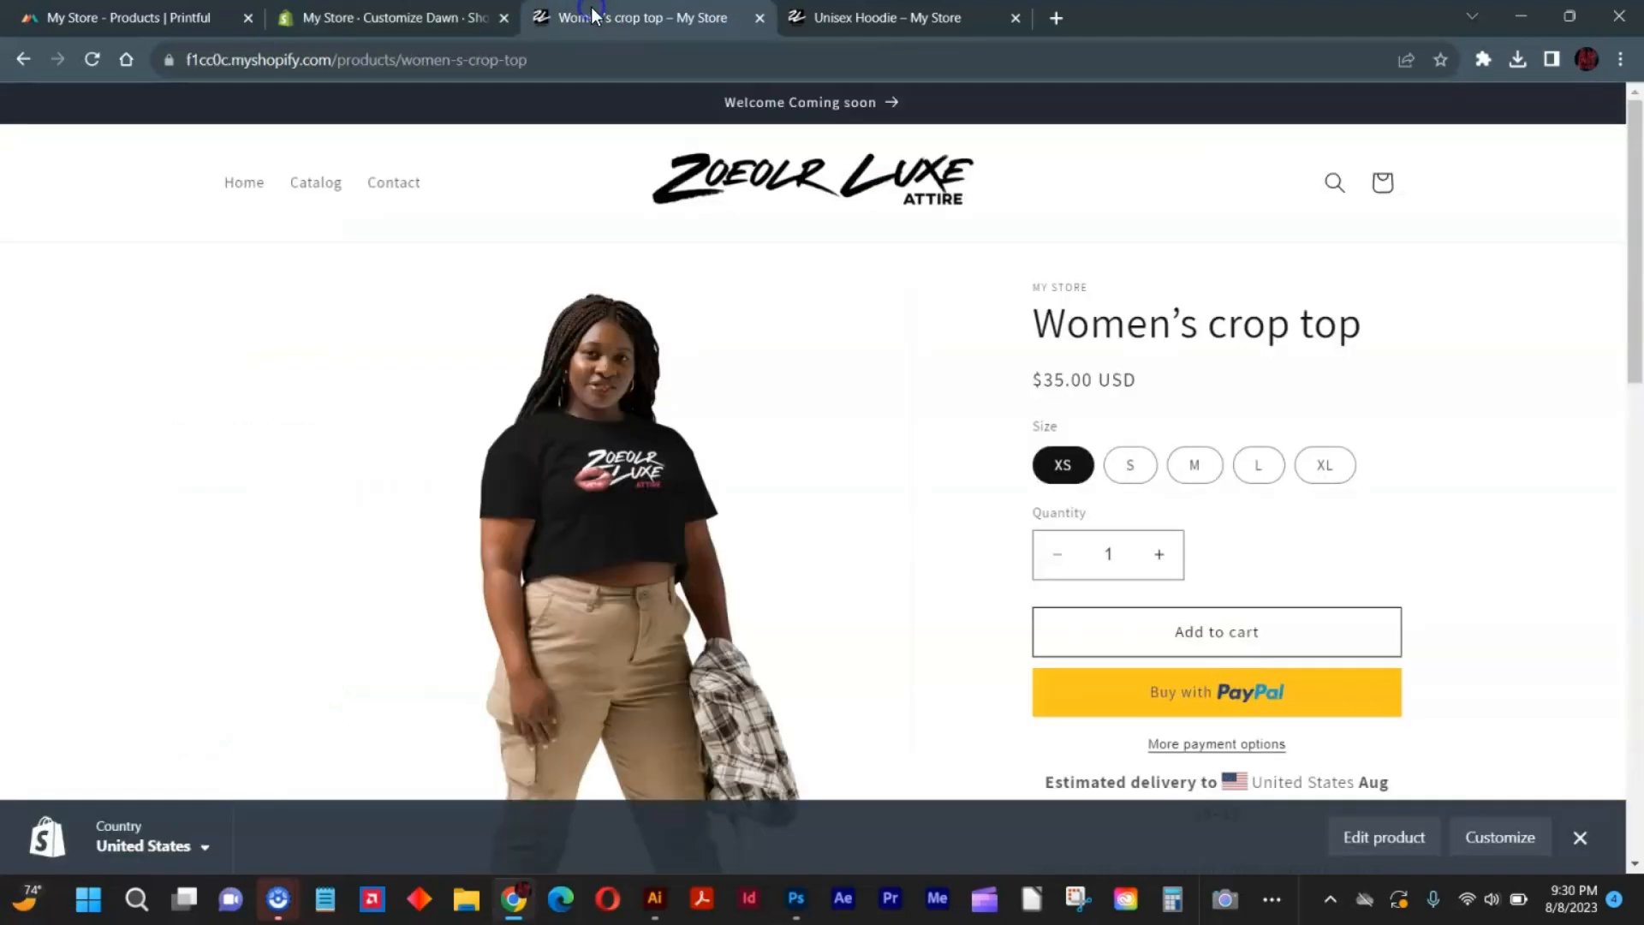
right_click(593, 15)
left_click(680, 132)
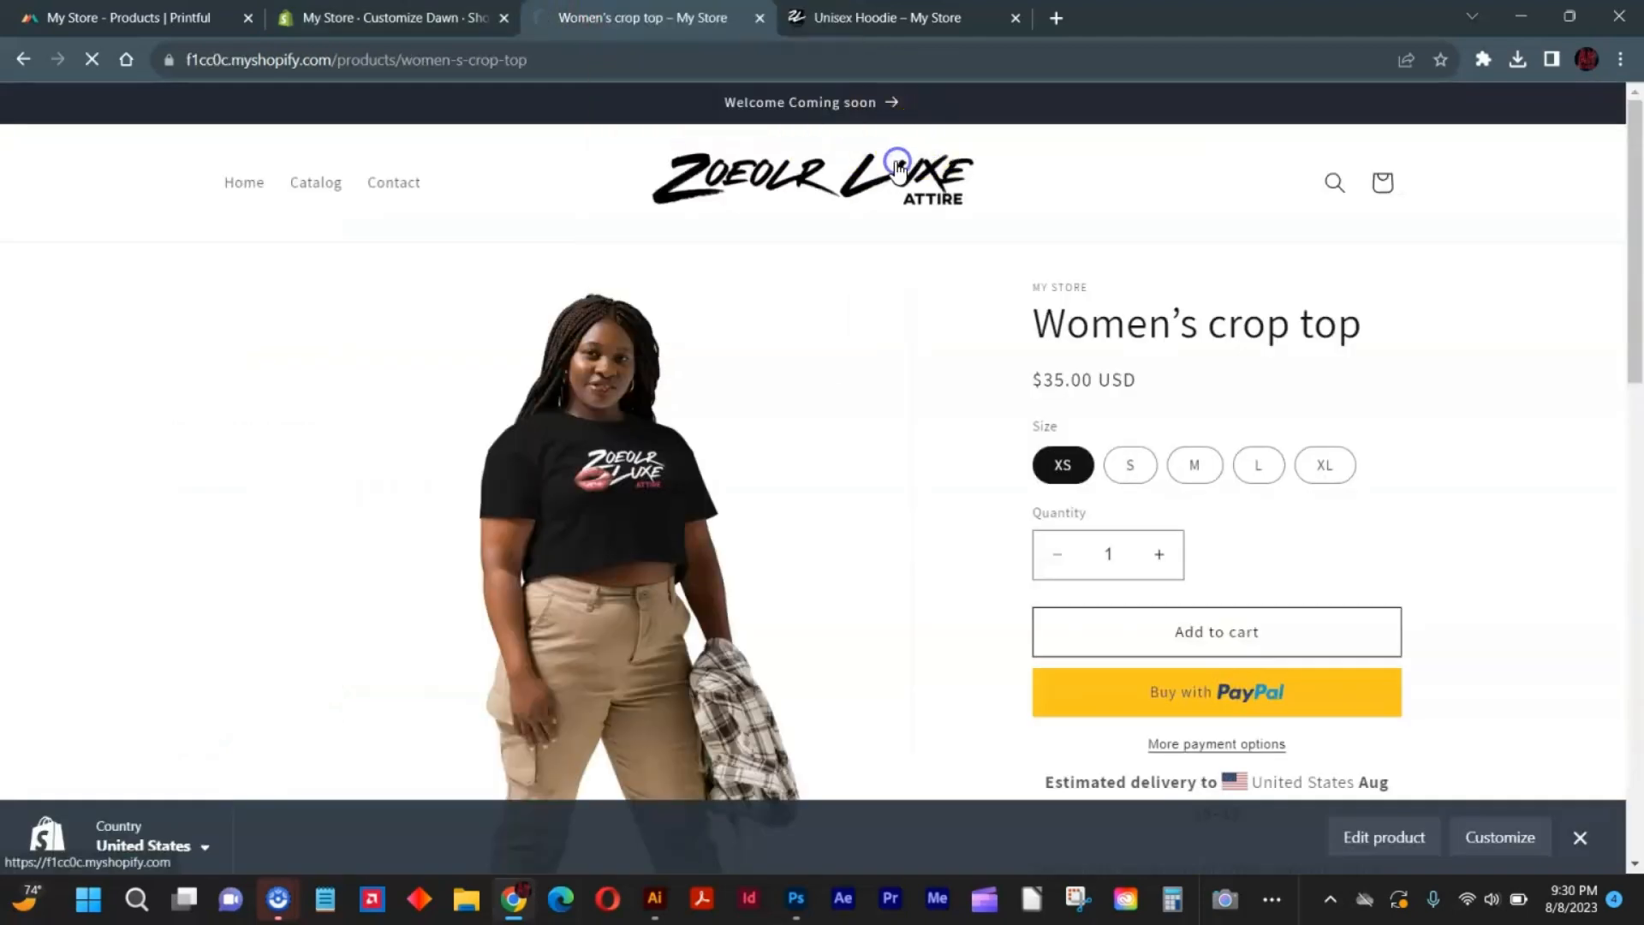
left_click(898, 167)
left_click(1016, 18)
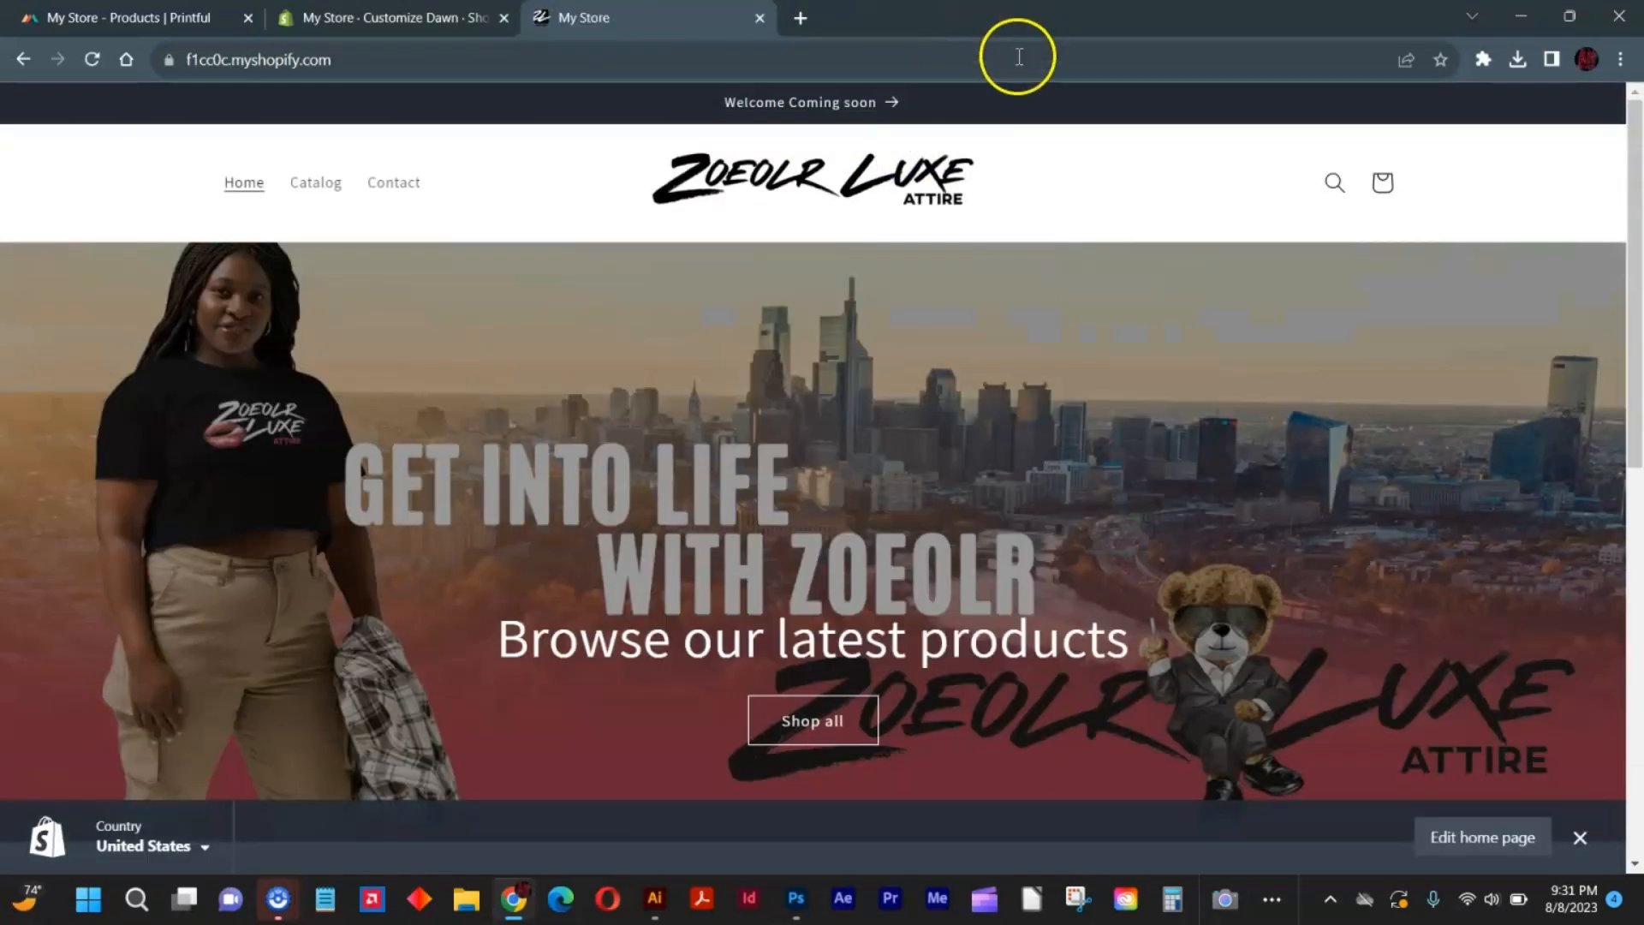
scroll(1272, 500, "down", 3)
scroll(1285, 496, "up", 3)
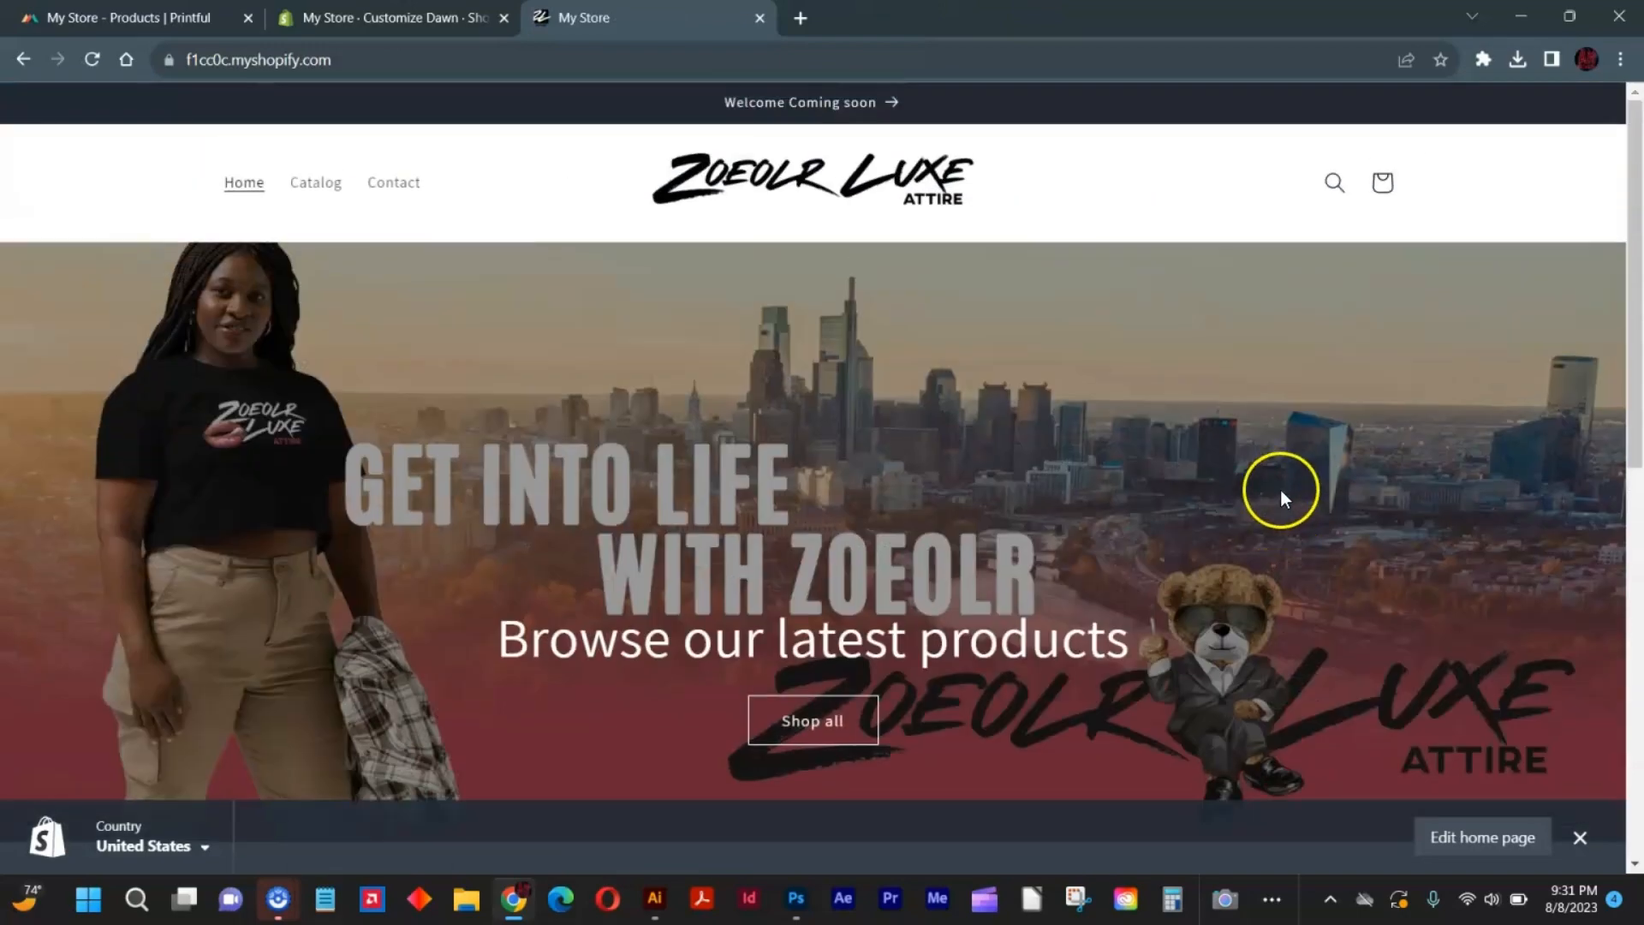
scroll(1319, 506, "down", 5)
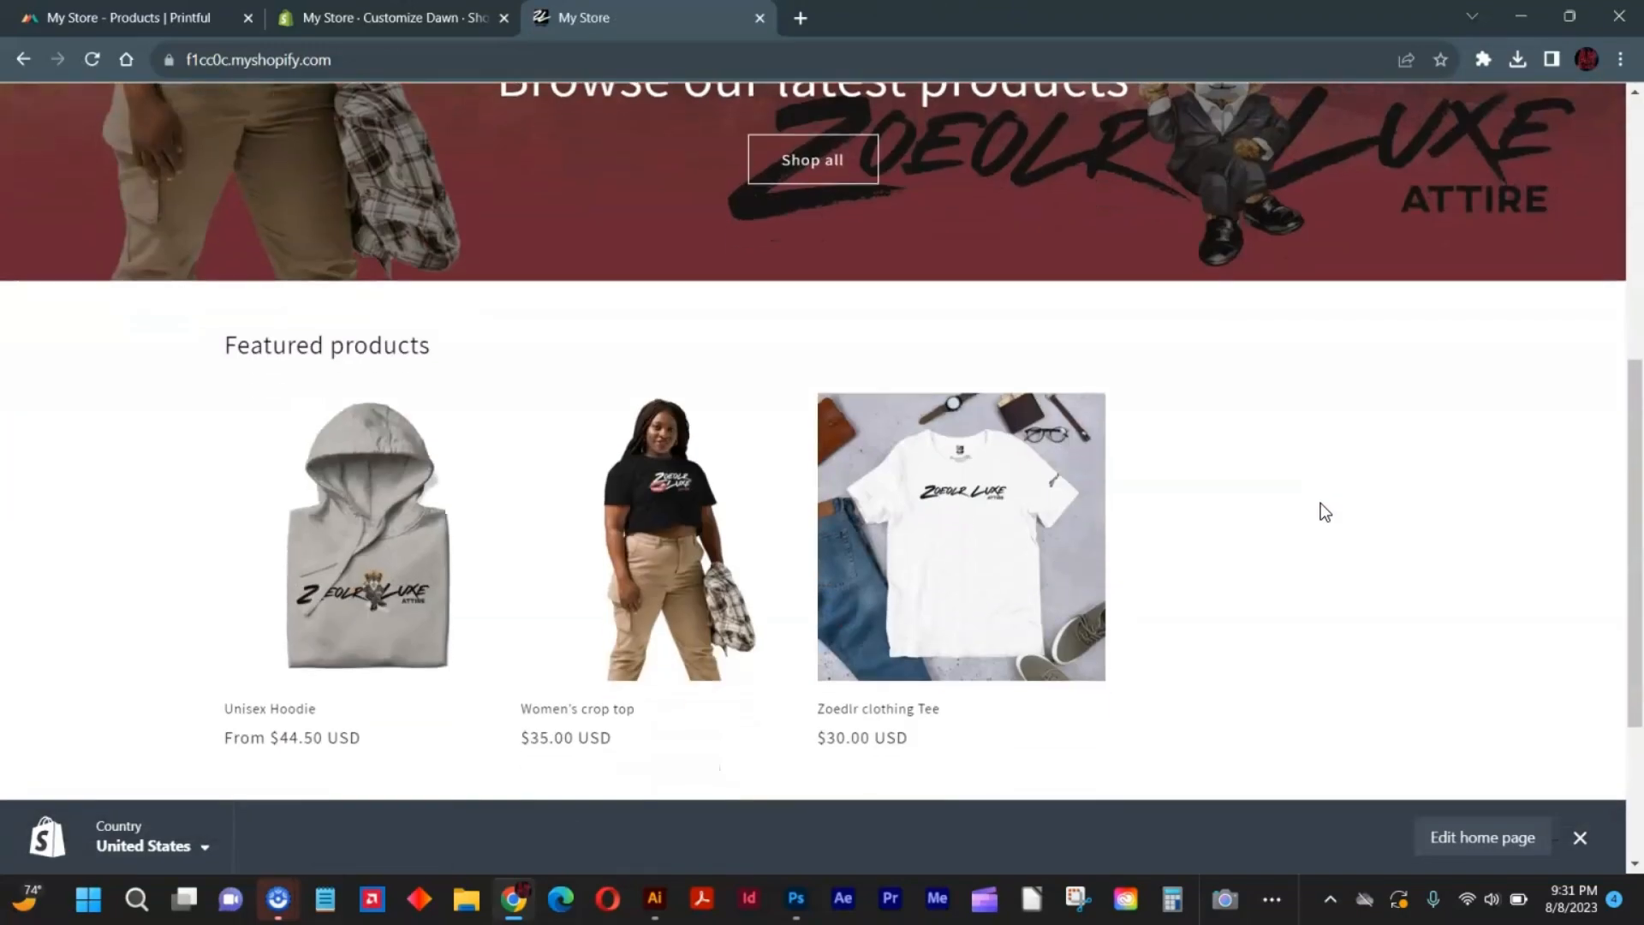
scroll(1320, 502, "up", 5)
scroll(1321, 512, "down", 1)
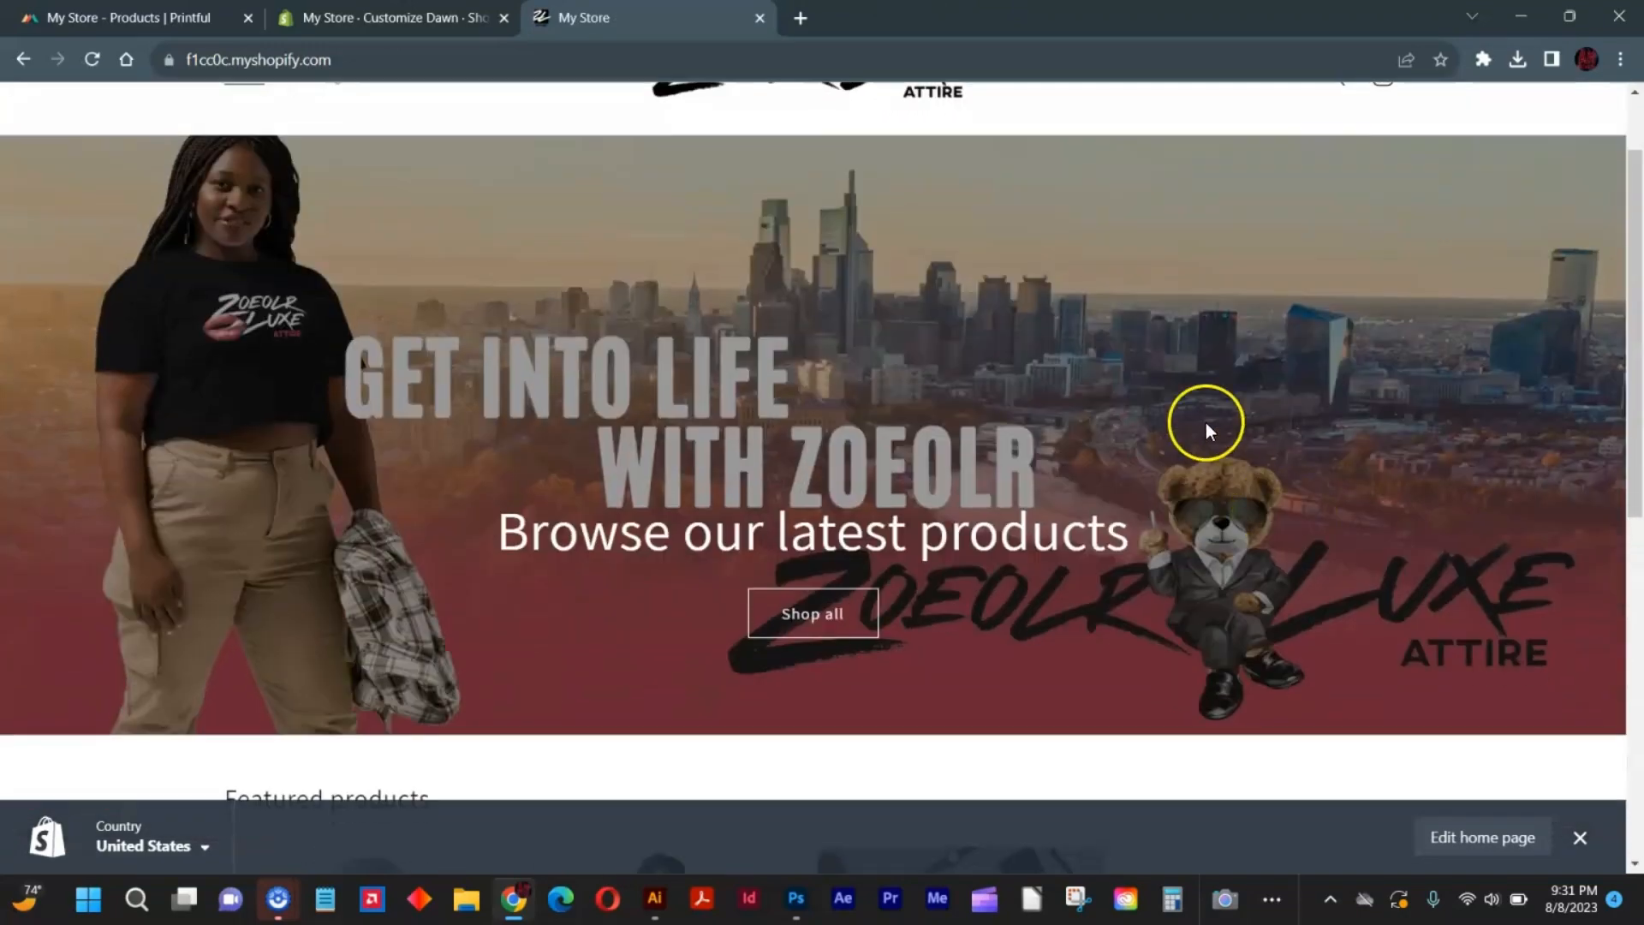
Remove the "Browse our latest products" heading and the "Shop all" button from the image banner and save the theme.
left_click(394, 17)
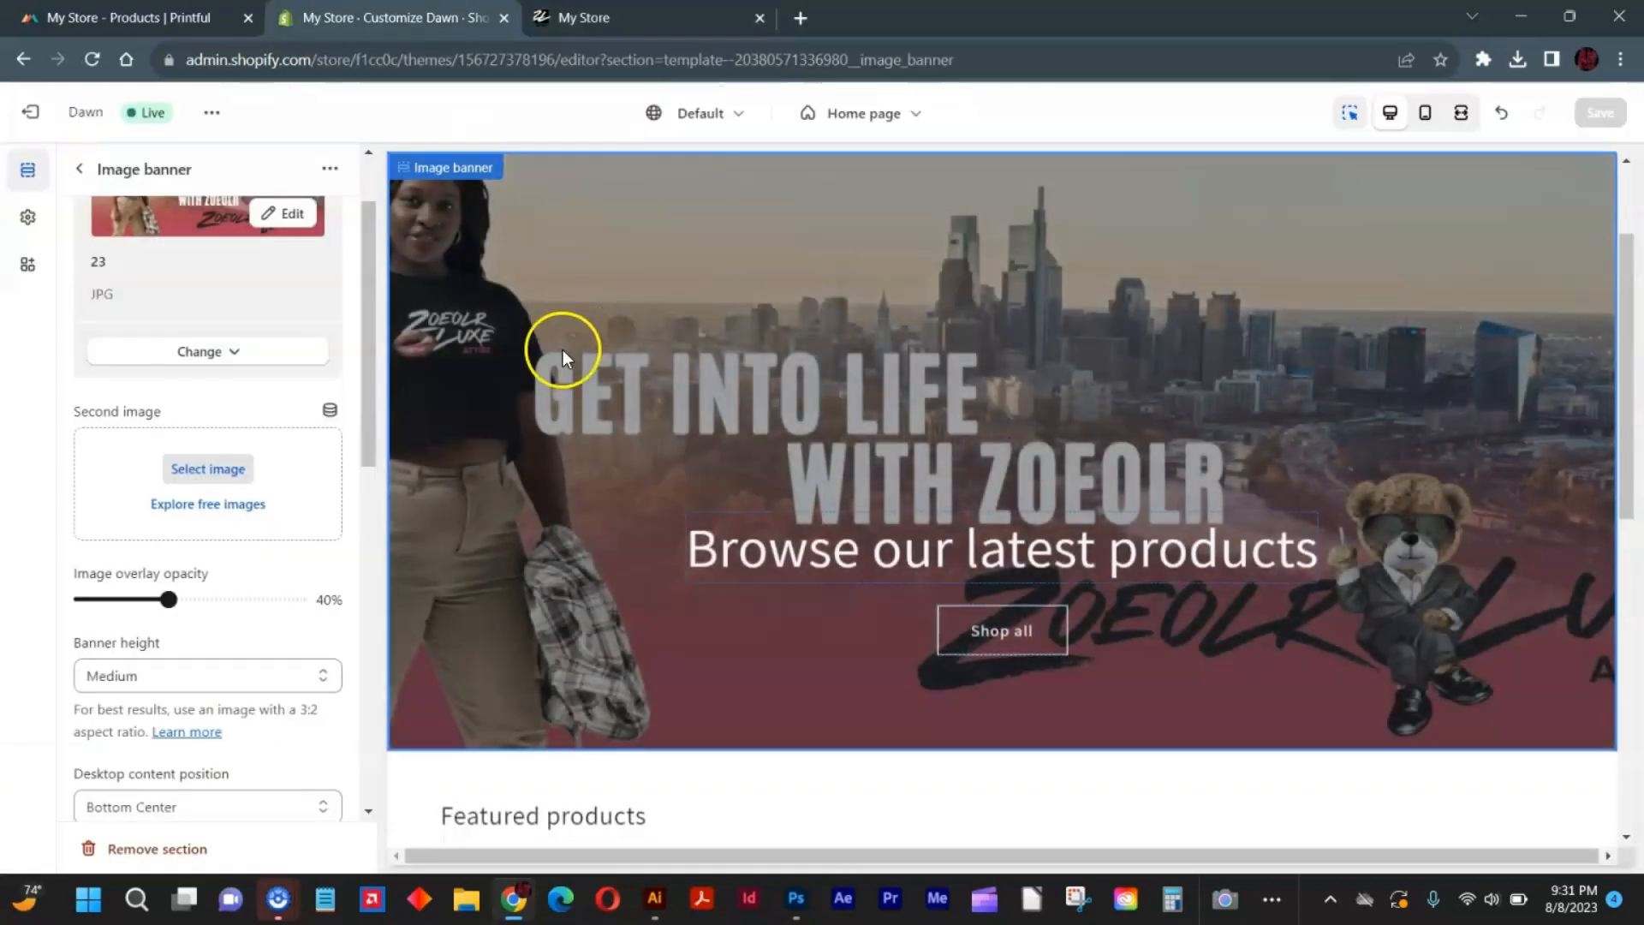
left_click(859, 549)
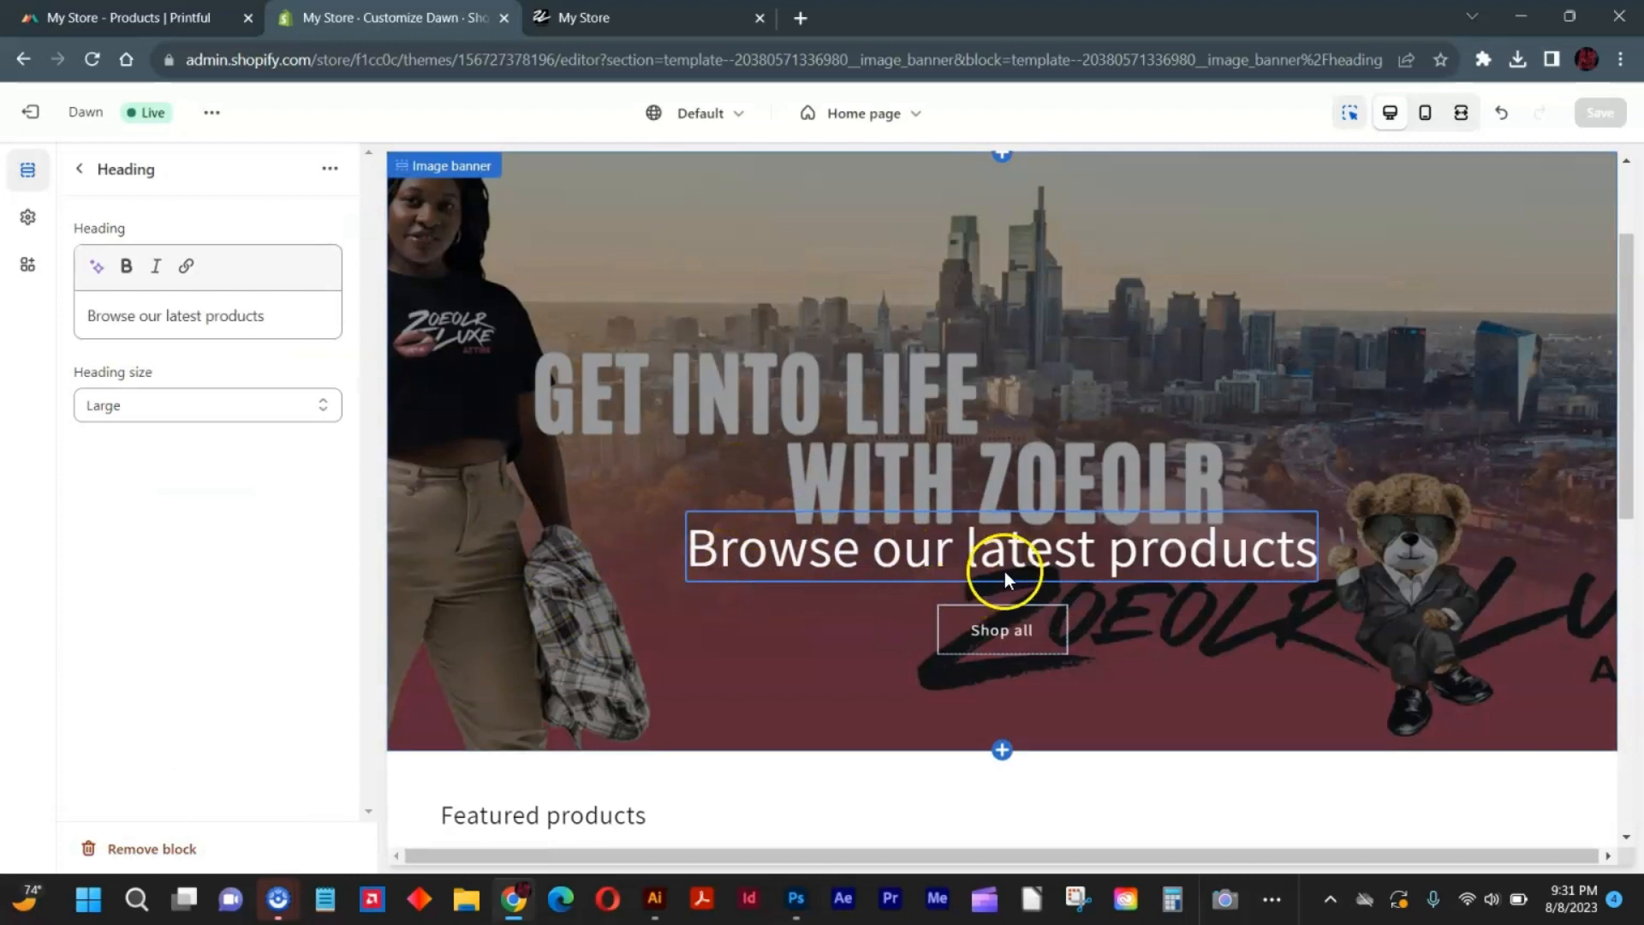
left_click(1069, 614)
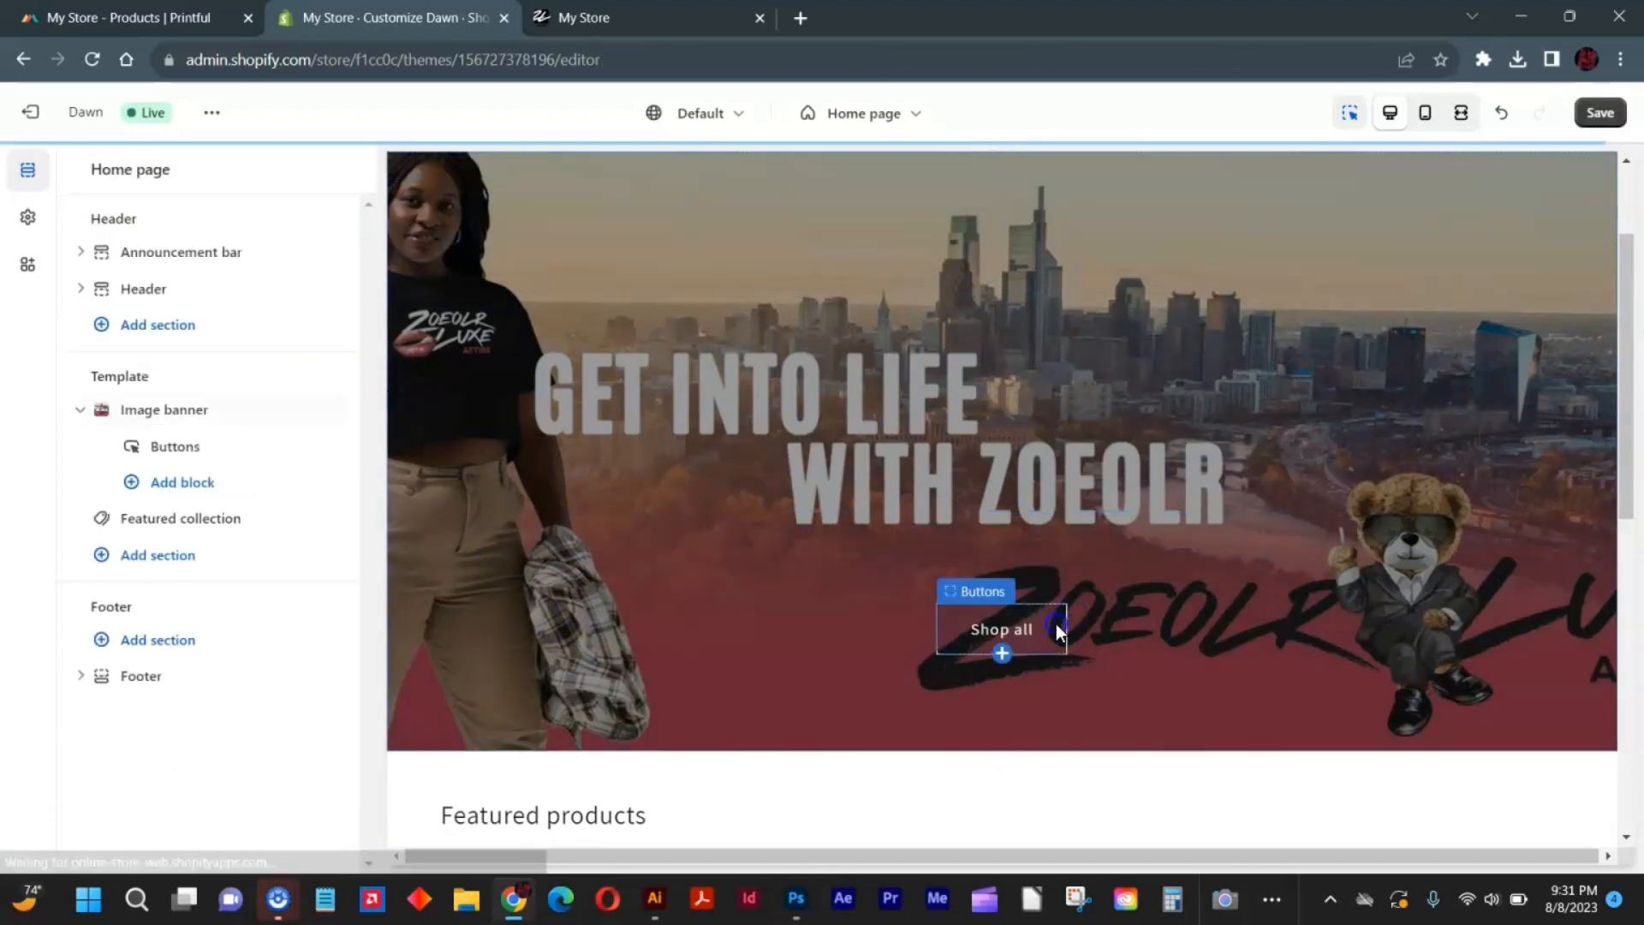
left_click(1056, 623)
left_click(1070, 688)
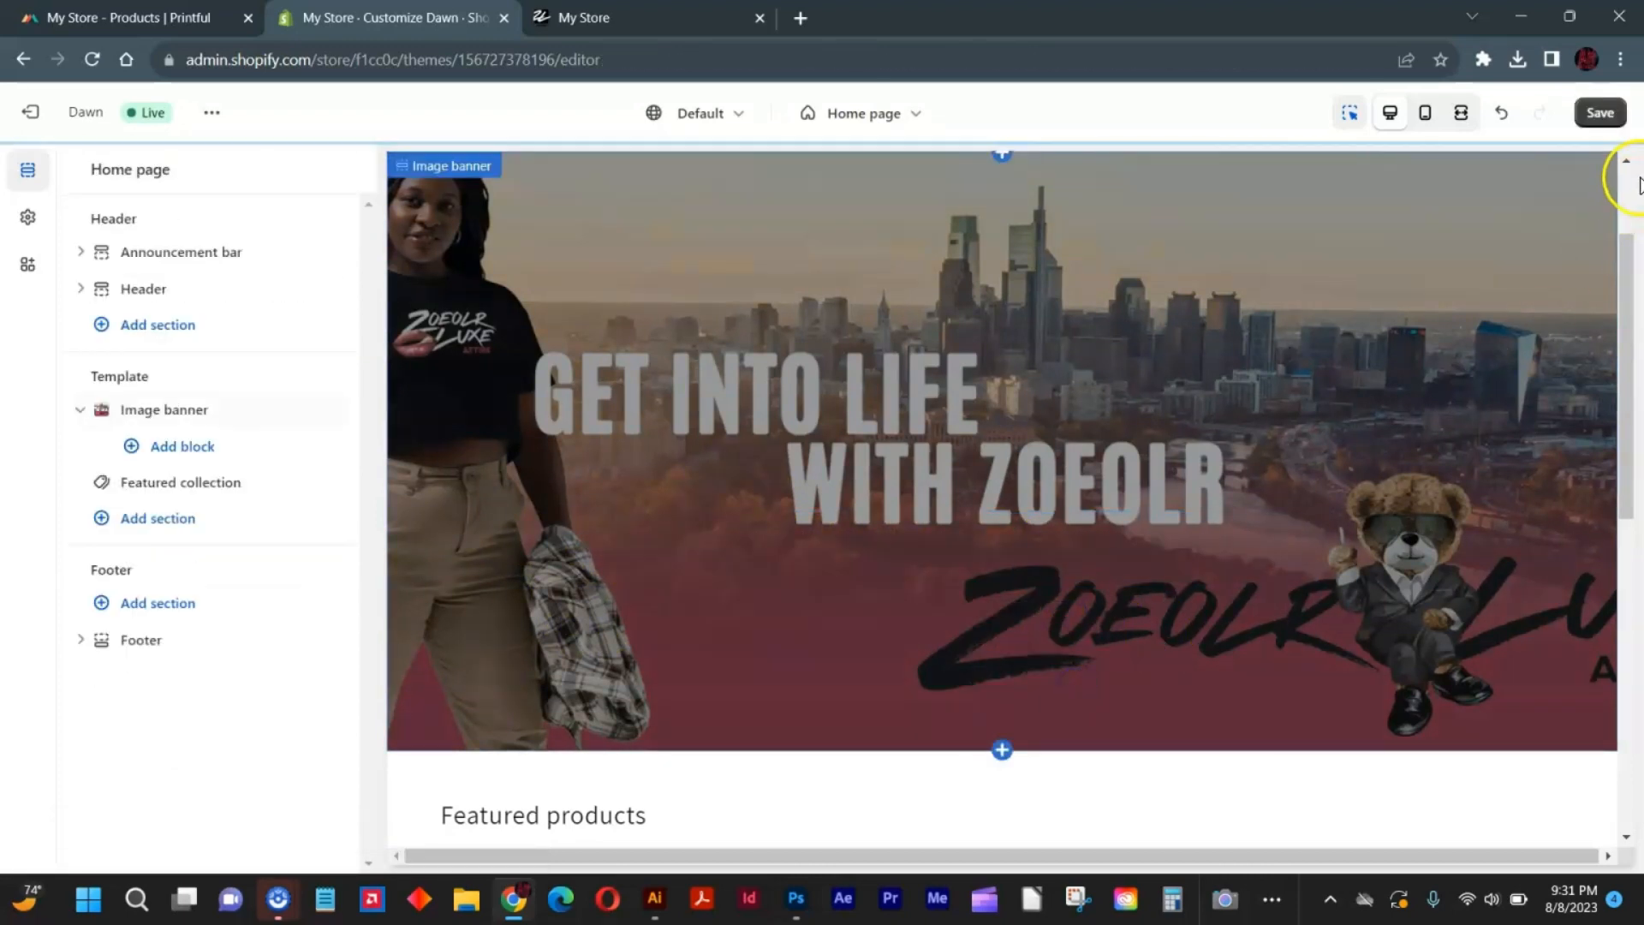
left_click(1598, 112)
Reload the live store's home page and examine the banner and the featured products.
left_click(569, 17)
right_click(584, 10)
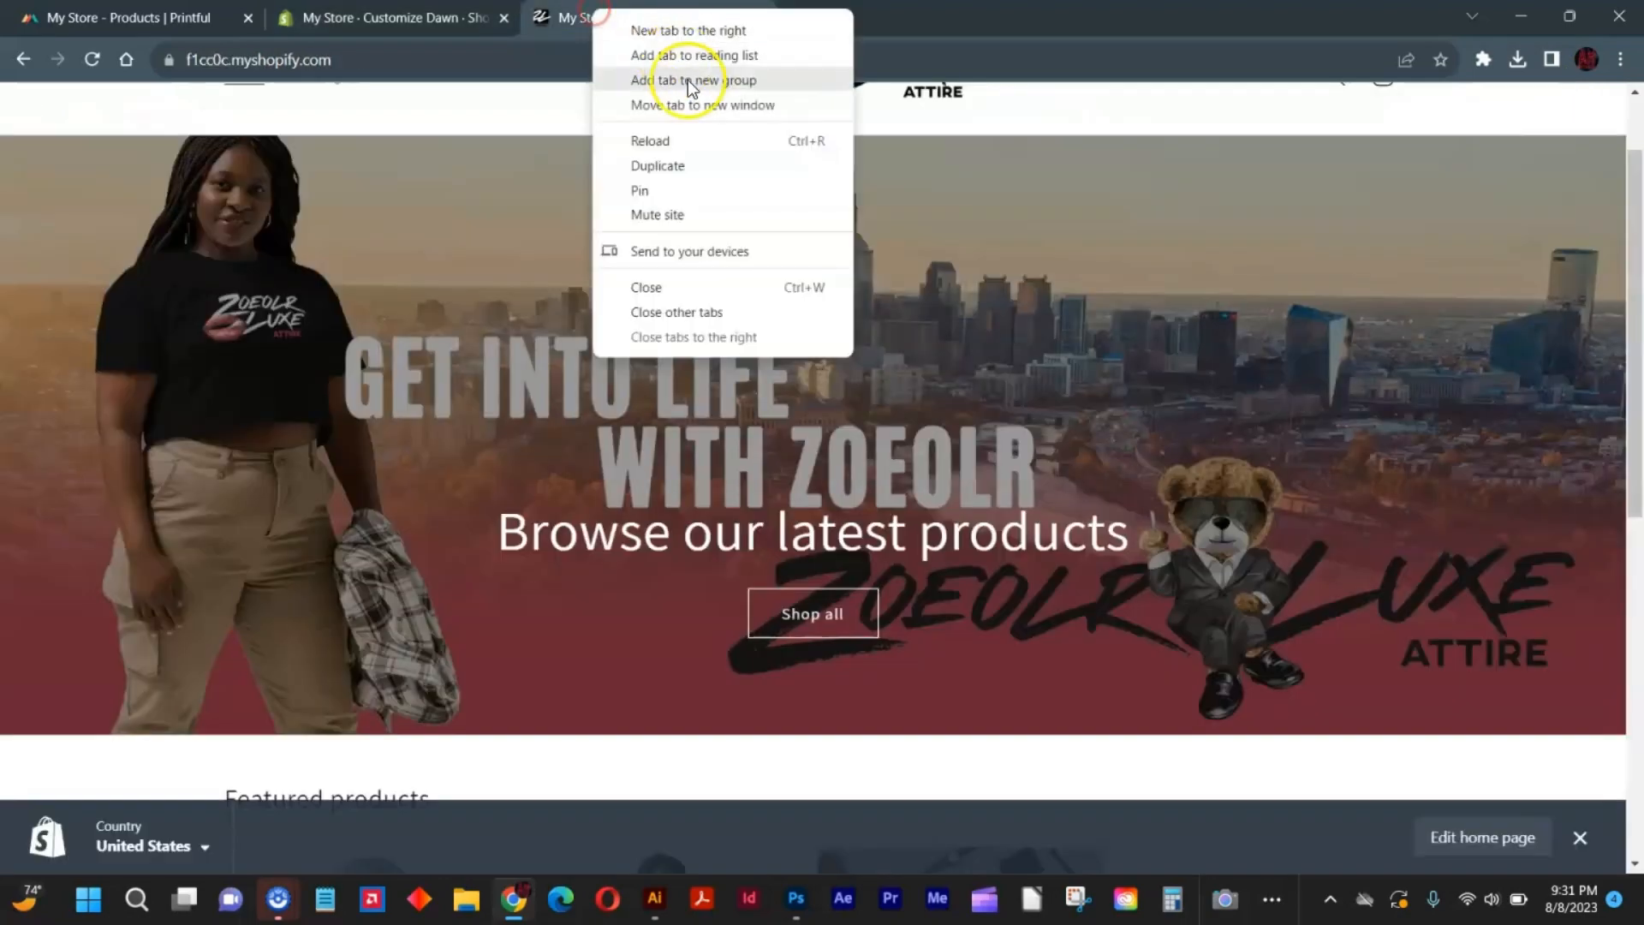
left_click(704, 139)
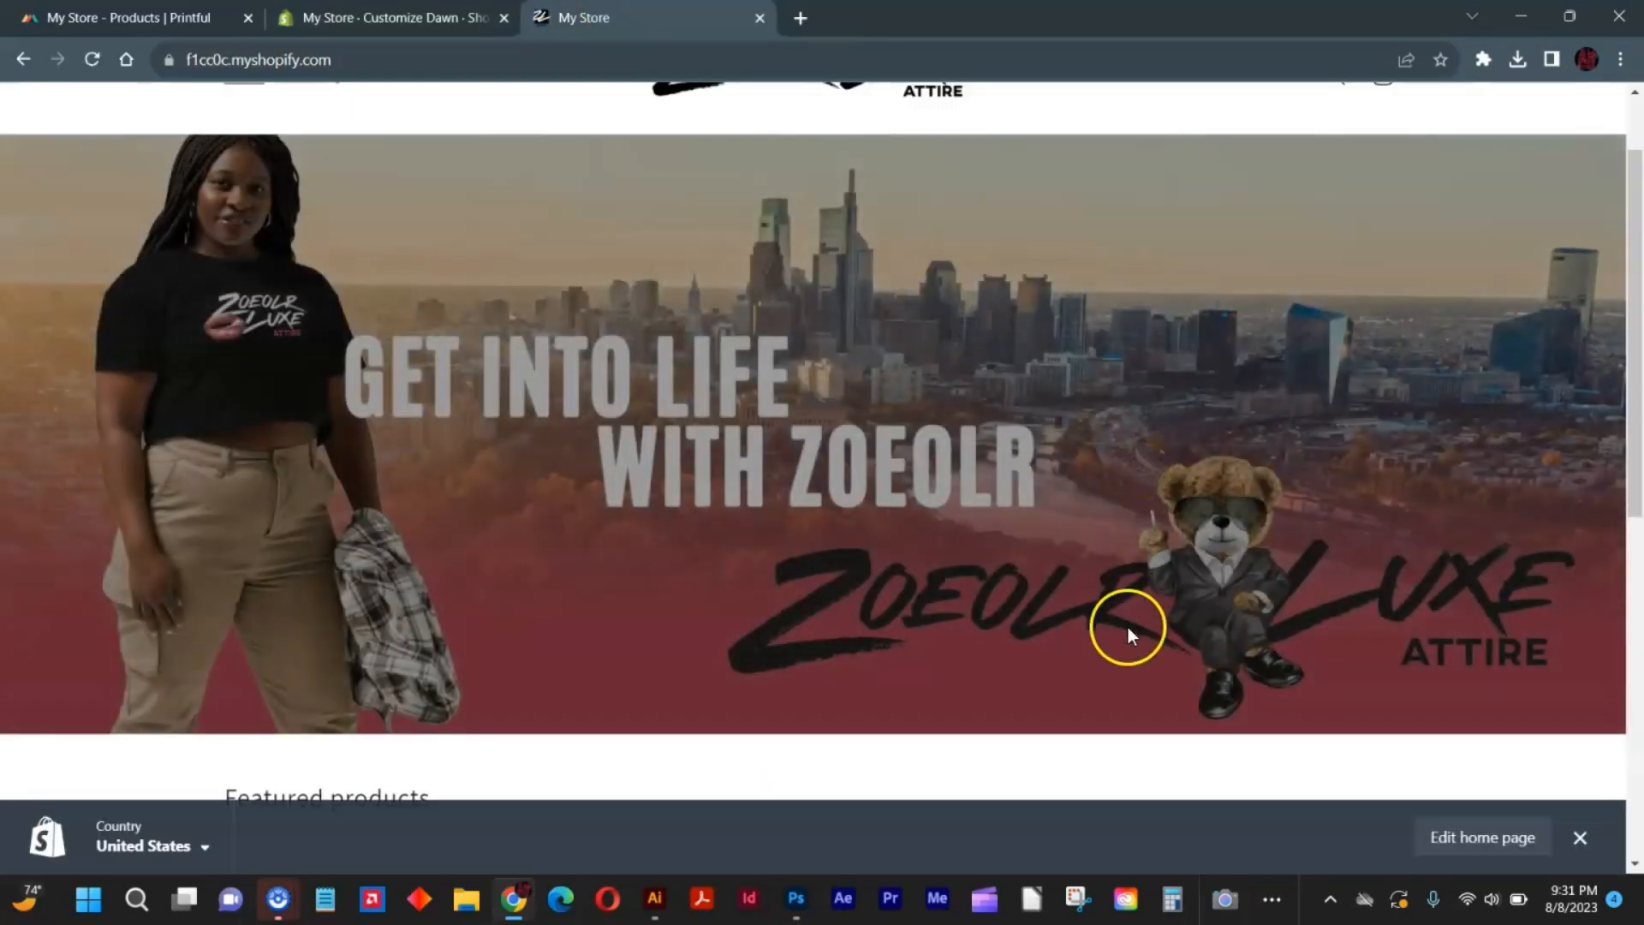
scroll(1057, 656, "down", 4)
scroll(1058, 659, "up", 5)
scroll(1035, 645, "down", 1)
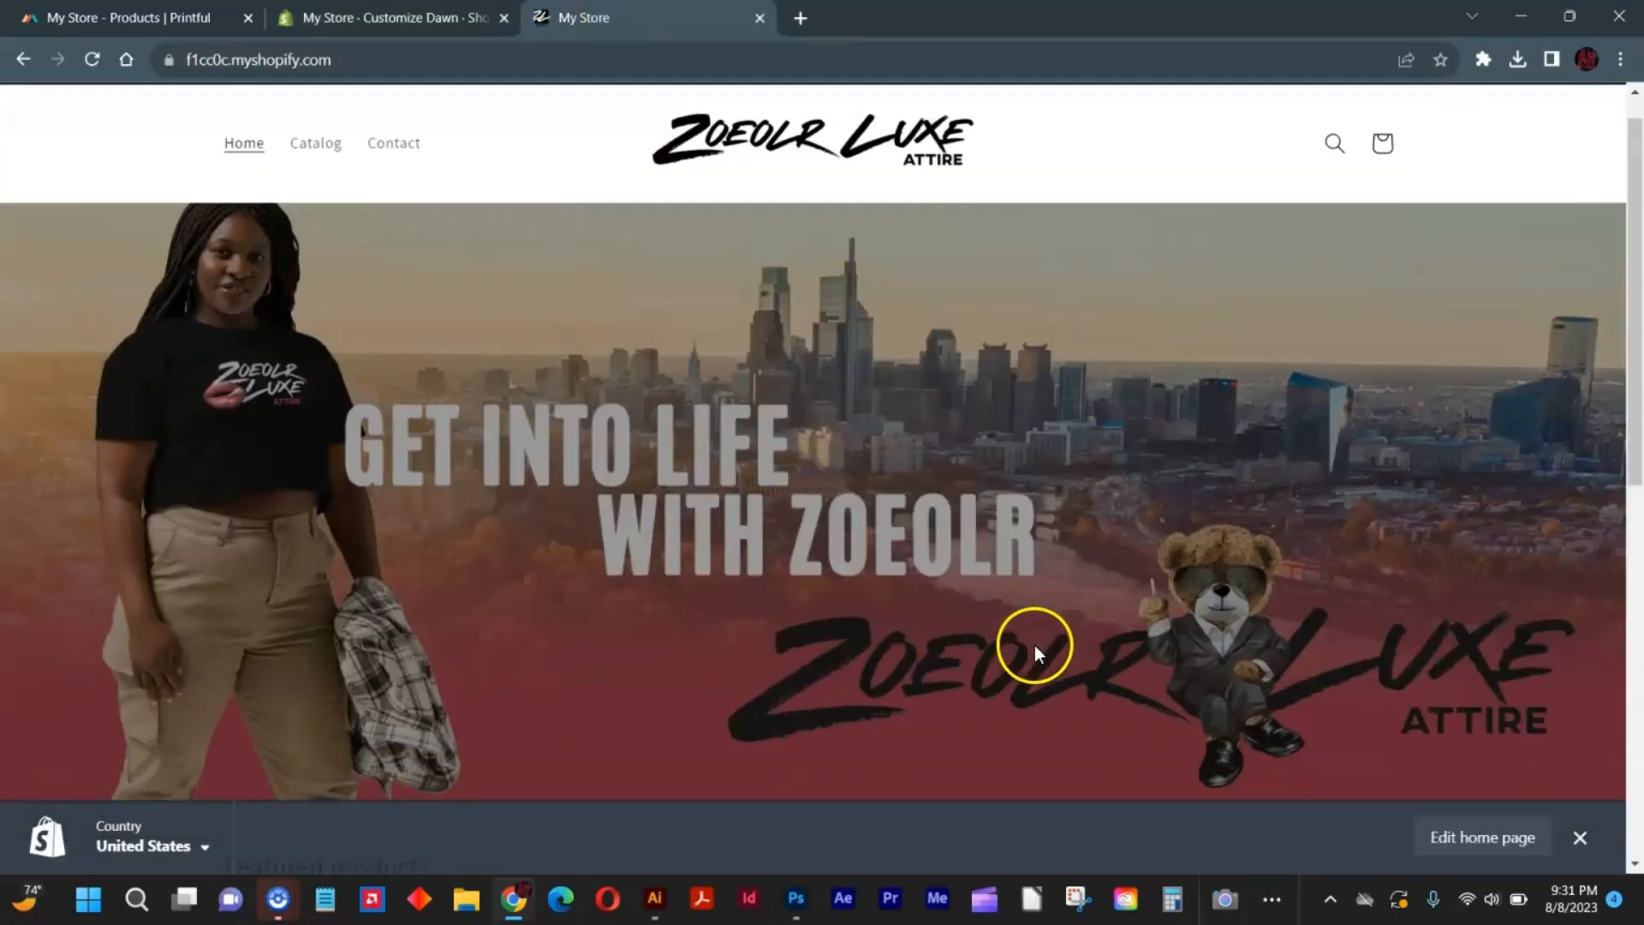
scroll(1035, 645, "down", 1)
scroll(1035, 645, "up", 2)
scroll(1105, 628, "down", 3)
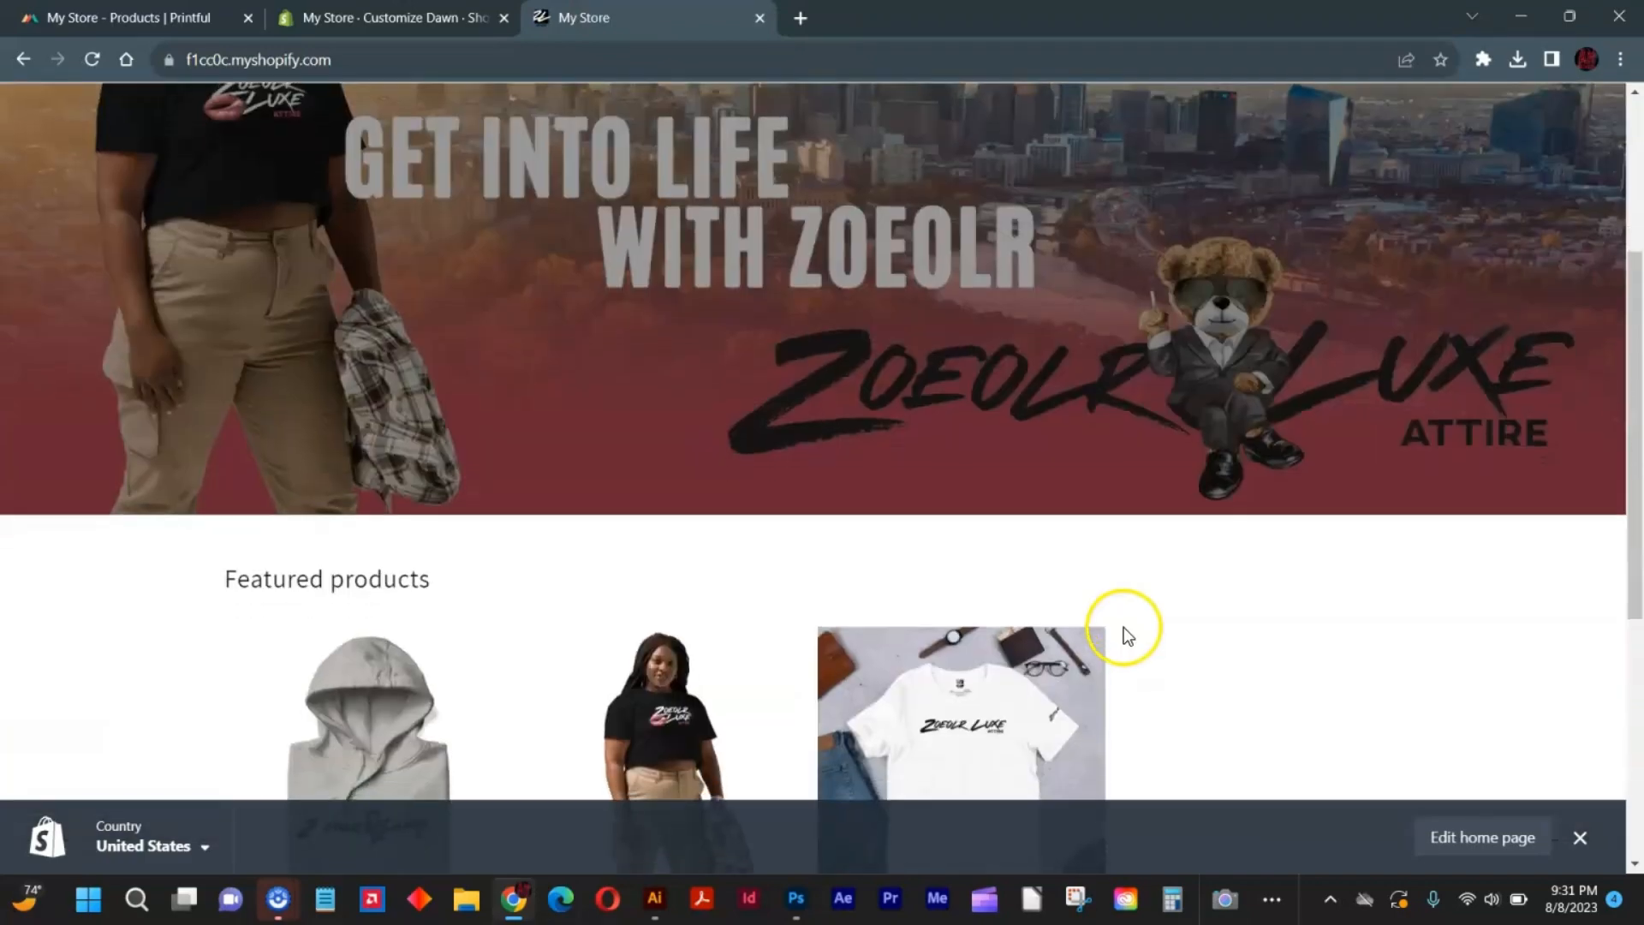
scroll(1124, 628, "down", 5)
scroll(1124, 628, "up", 2)
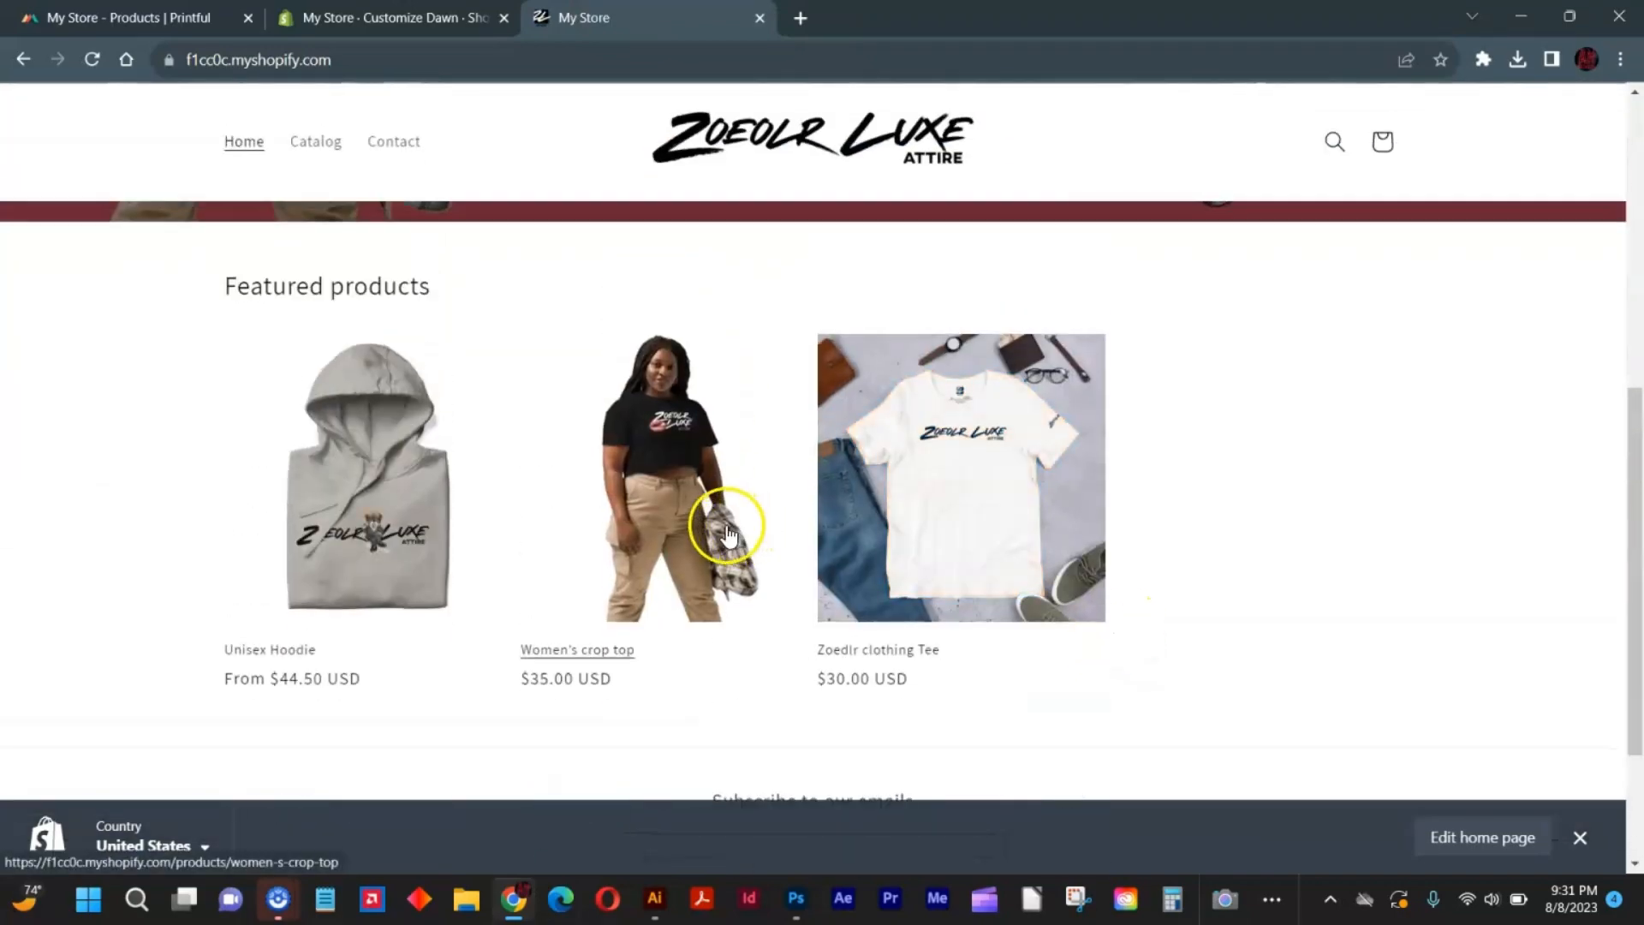
scroll(525, 584, "up", 4)
scroll(538, 581, "down", 5)
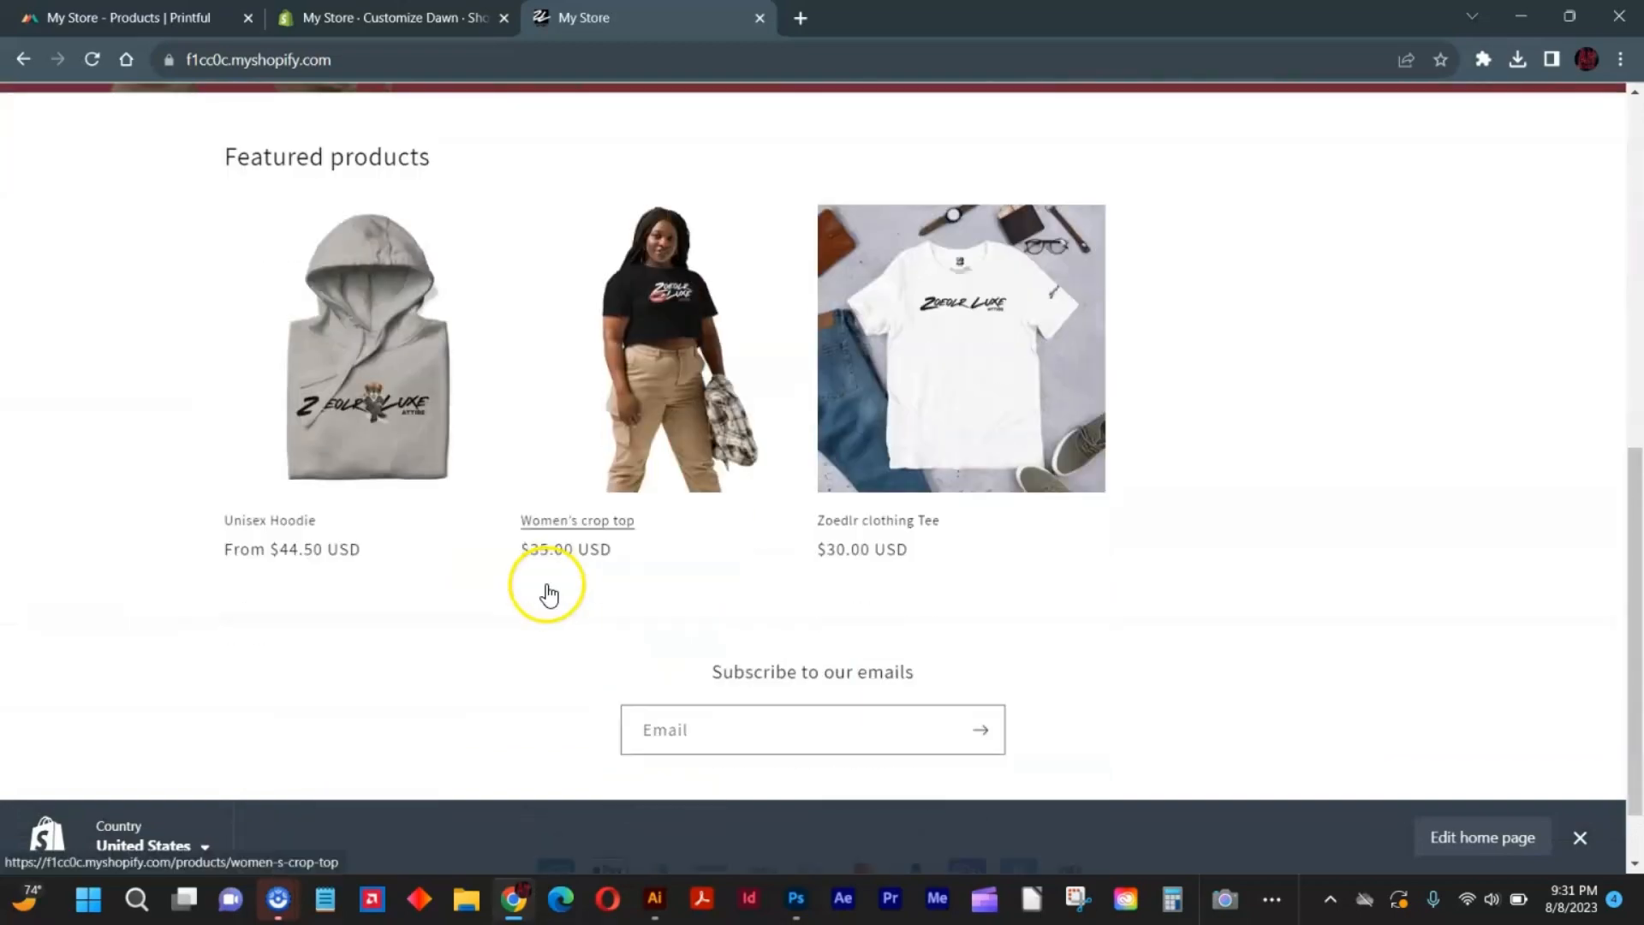
scroll(546, 584, "up", 5)
scroll(558, 568, "down", 5)
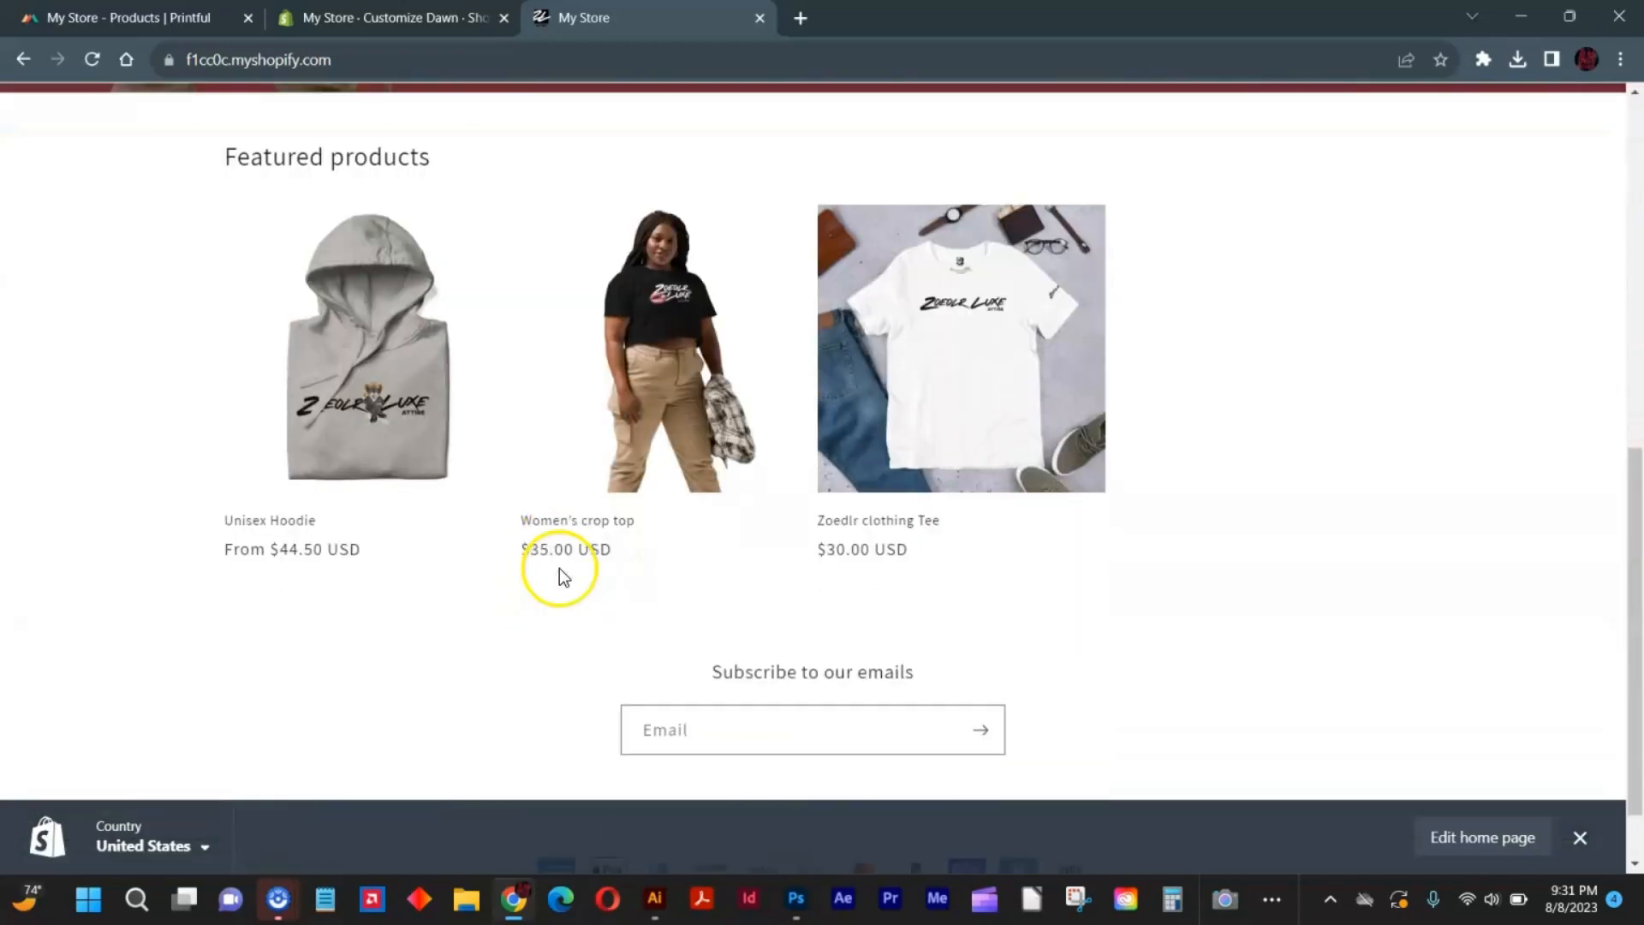
scroll(558, 567, "up", 5)
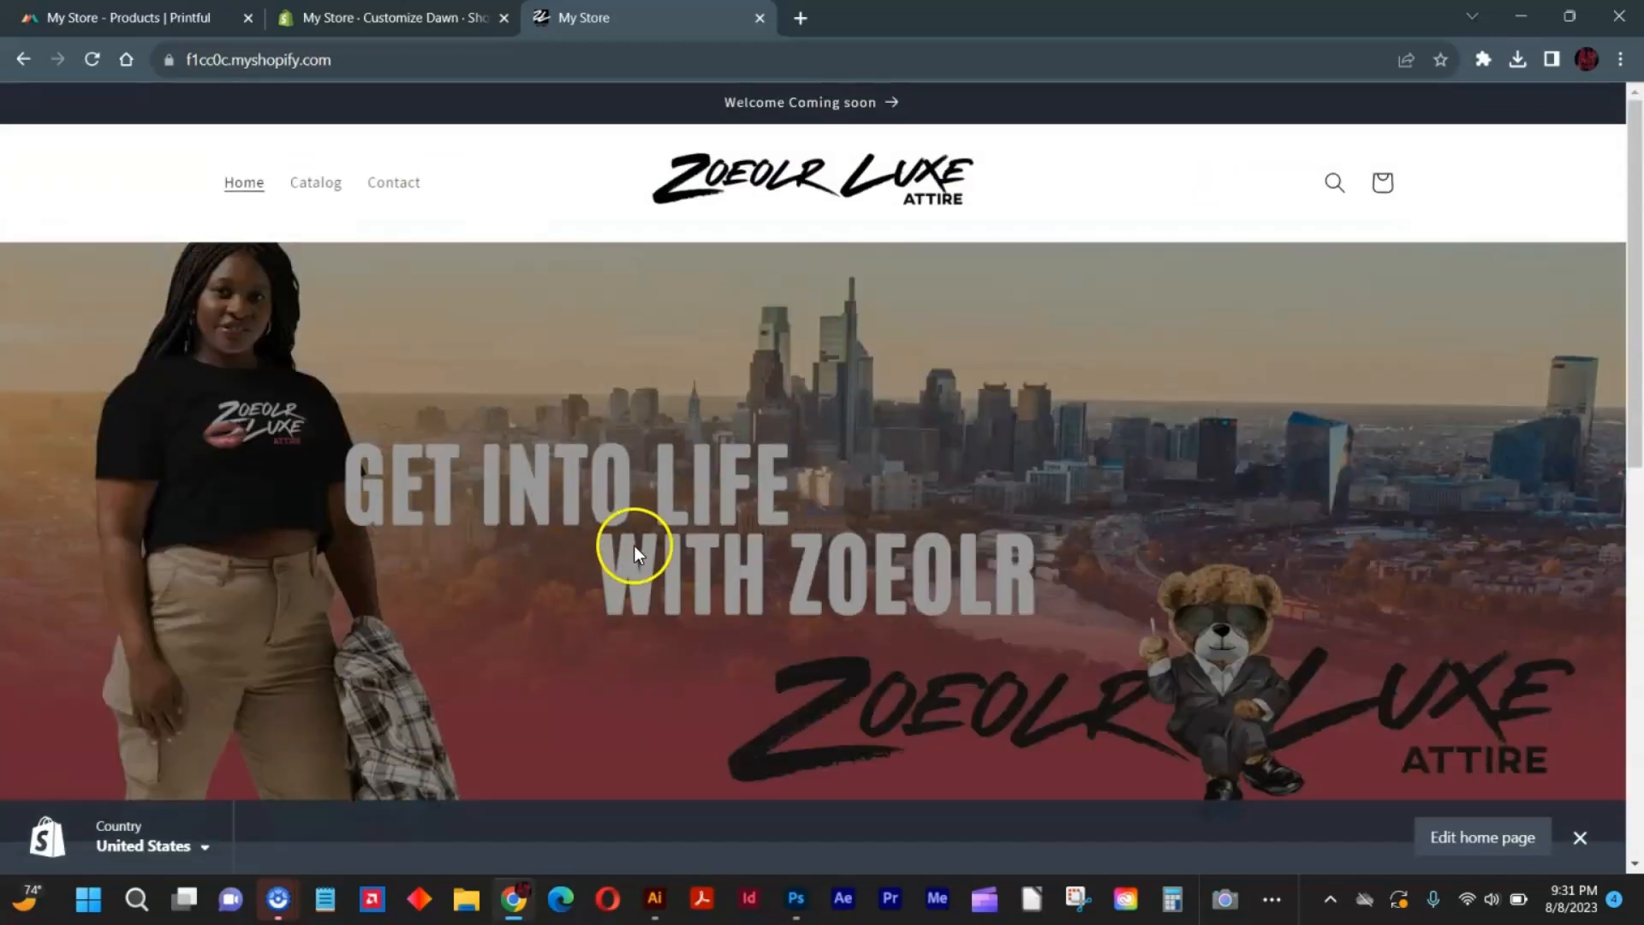
scroll(656, 537, "down", 3)
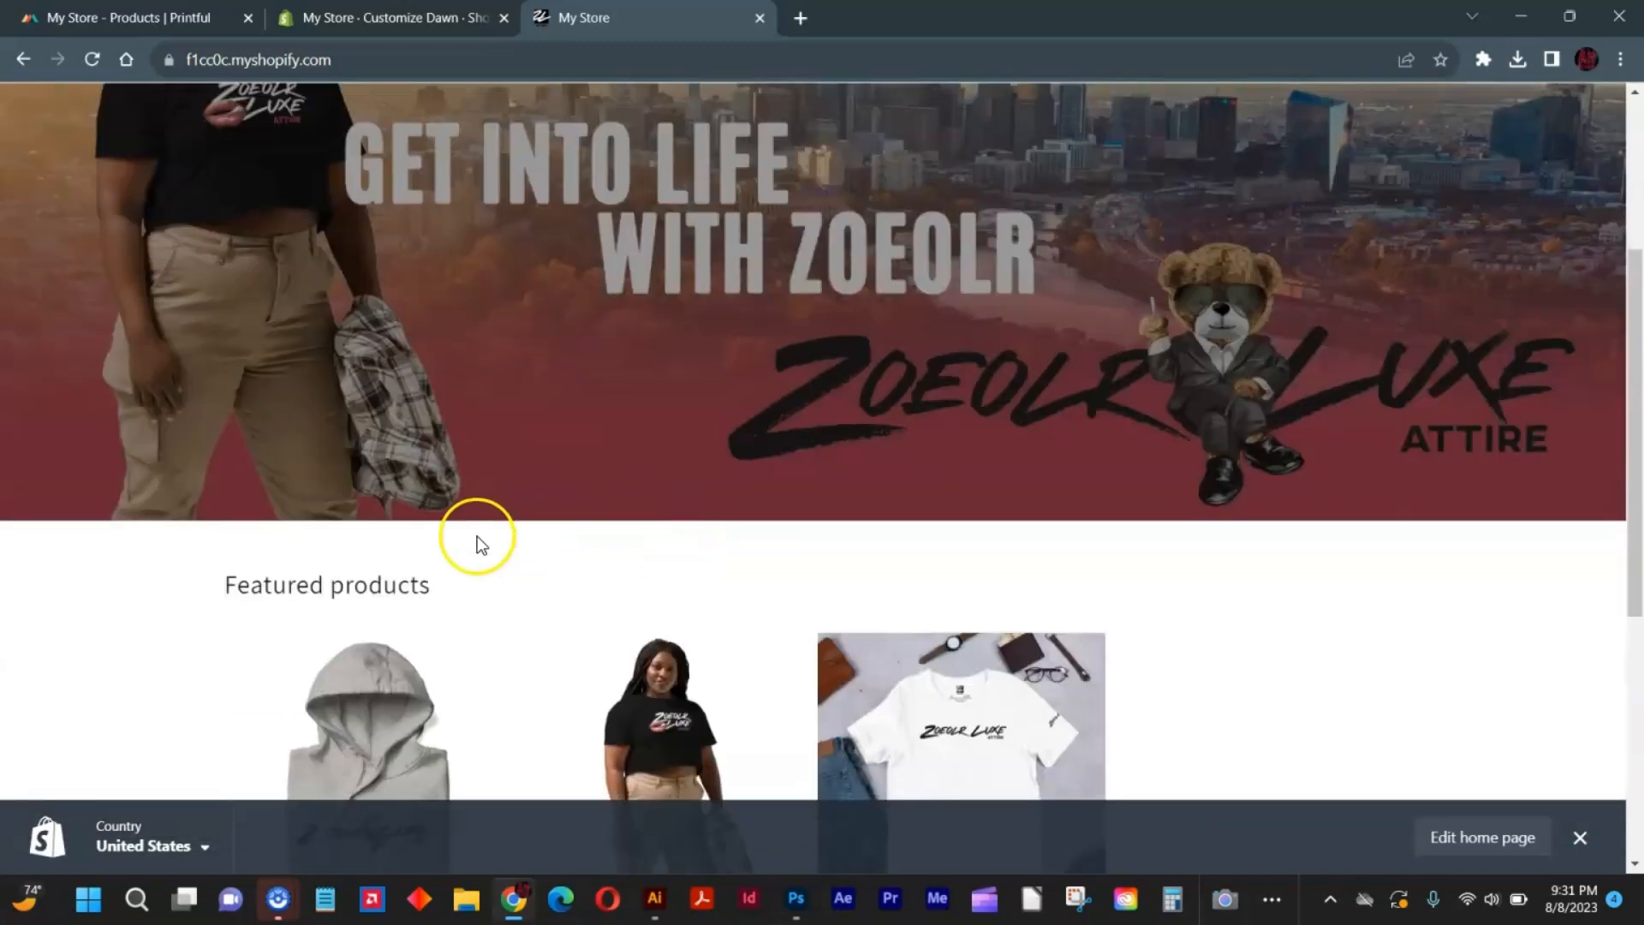